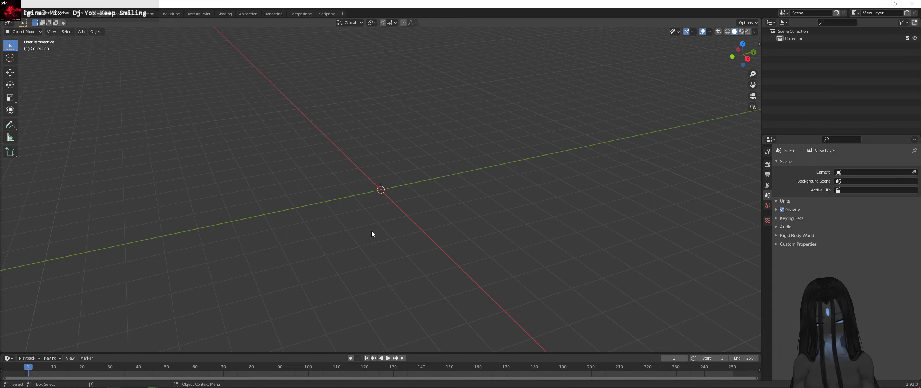
key(alt+Tab)
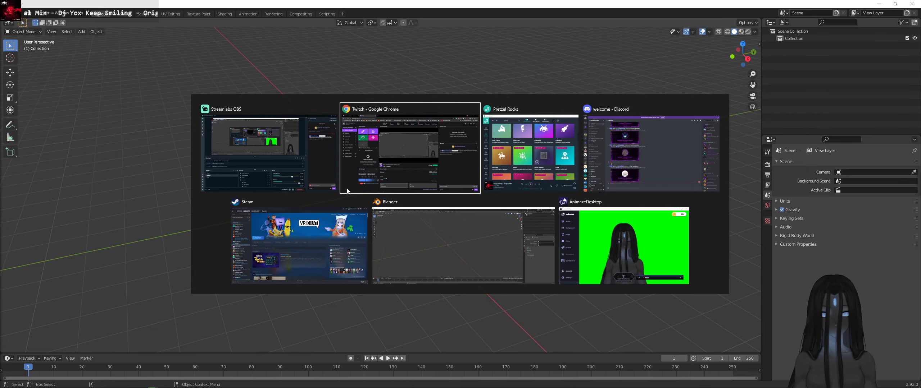
click(456, 254)
Step: Find the installed paint.net application on the computer and launch it
key(super)
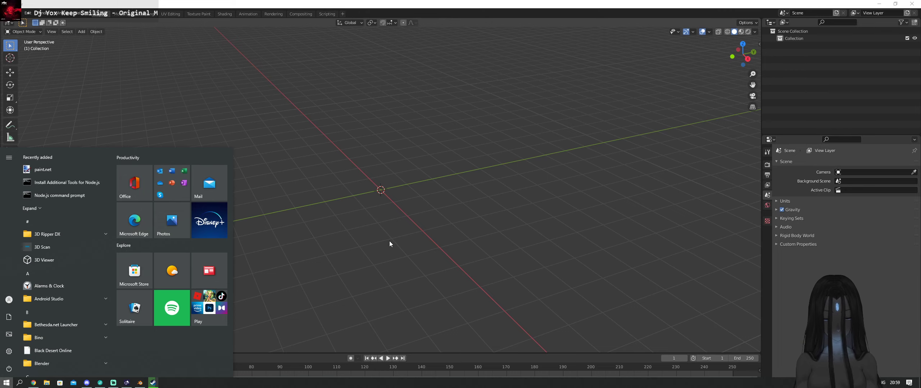
text(n)
key(BackSpace)
text(pain)
key(Down)
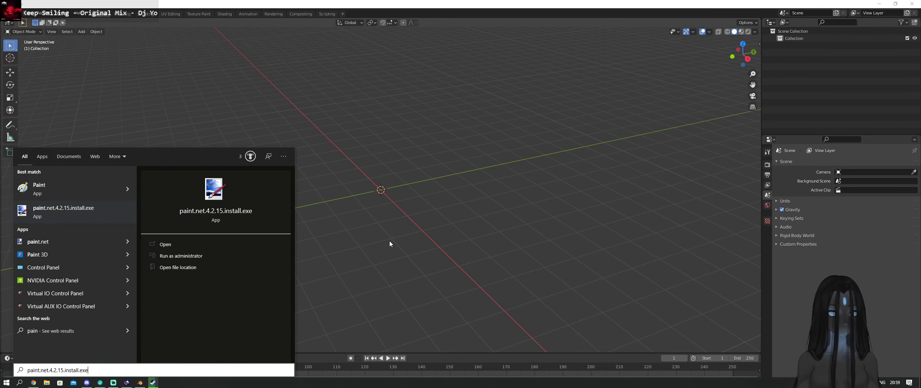
key(BackSpace)
key(BackSpace)
key(BackSpace)
key(BackSpace)
key(BackSpace)
key(BackSpace)
key(BackSpace)
key(BackSpace)
key(BackSpace)
key(BackSpace)
key(BackSpace)
key(BackSpace)
key(BackSpace)
key(BackSpace)
key(BackSpace)
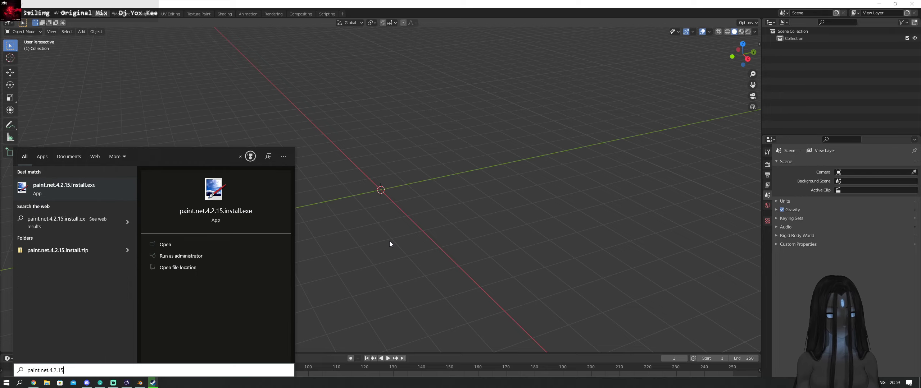
key(BackSpace)
key(BackSpace)
key(BackSpace)
key(BackSpace)
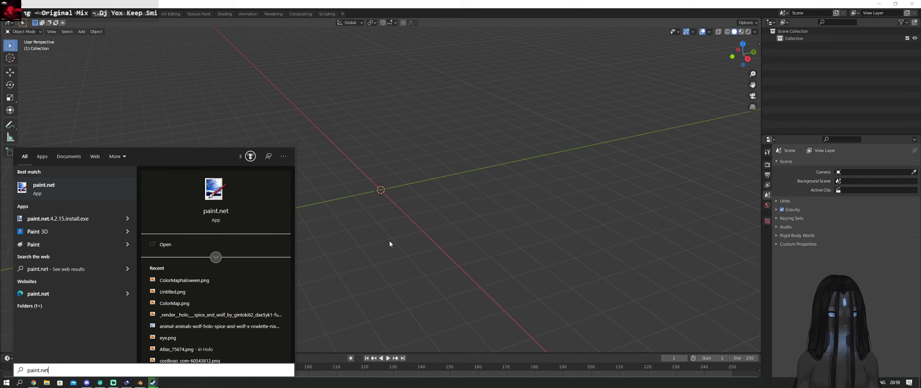
key(Return)
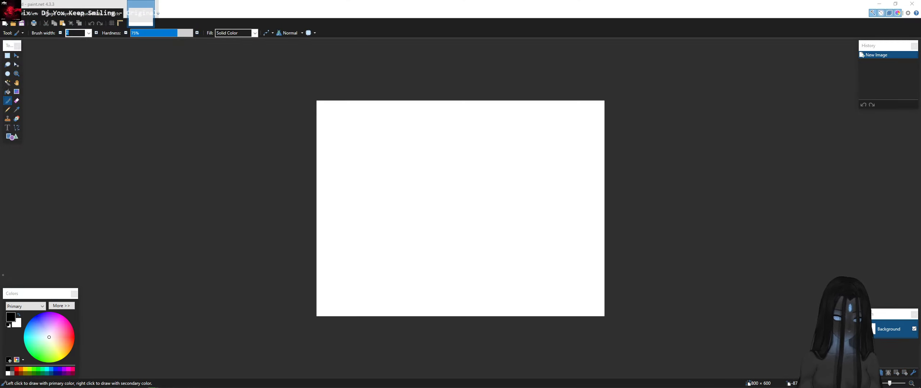
Step: Paint a freehand room floor plan with a slanted upper-left wall and a door swing in the lower-right corner
ctrl+scroll(457, 216, up, 4)
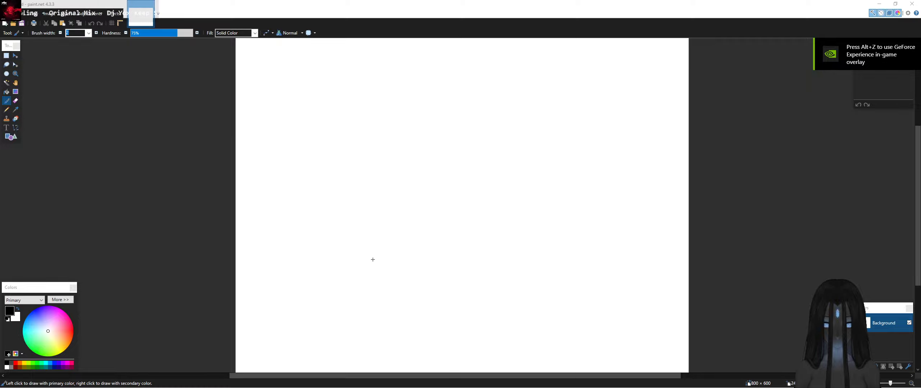
mouse_move(373, 260)
mouse_down()
mouse_move(371, 146)
mouse_move(417, 117)
mouse_move(458, 112)
mouse_move(476, 119)
mouse_move(472, 267)
mouse_up()
mouse_move(372, 259)
mouse_down()
mouse_move(477, 258)
mouse_move(443, 264)
mouse_up()
drag(443, 229, 471, 256)
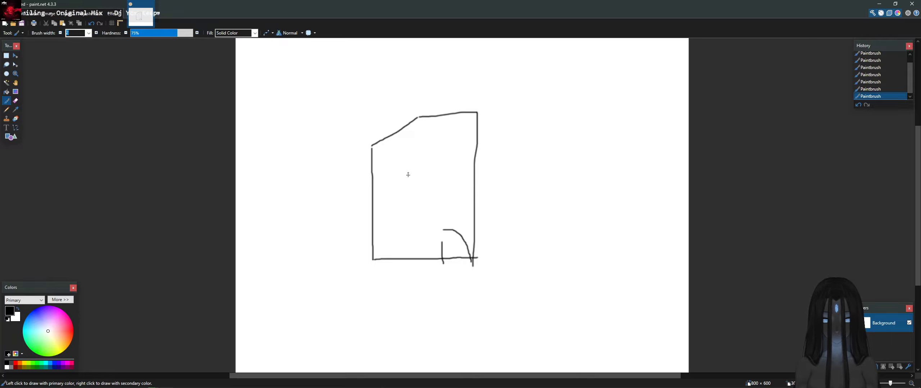
Step: Sketch the furniture in the room: a table with PC and seat by the left wall, a bed opposite, and a round plant pot lower left
mouse_move(378, 155)
mouse_down()
mouse_move(379, 194)
mouse_move(404, 194)
mouse_up()
mouse_move(378, 152)
mouse_down()
mouse_move(410, 154)
mouse_move(404, 199)
mouse_up()
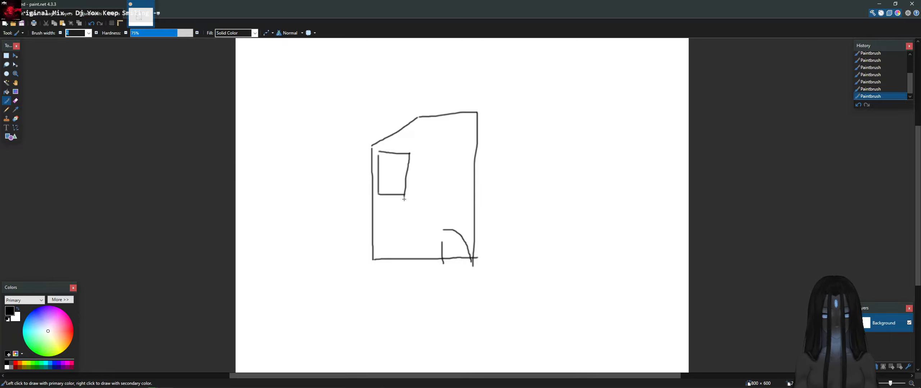
mouse_move(384, 164)
mouse_down()
mouse_move(395, 177)
mouse_move(396, 164)
mouse_move(396, 174)
mouse_up()
mouse_move(449, 153)
mouse_down()
mouse_move(448, 197)
mouse_move(488, 194)
mouse_up()
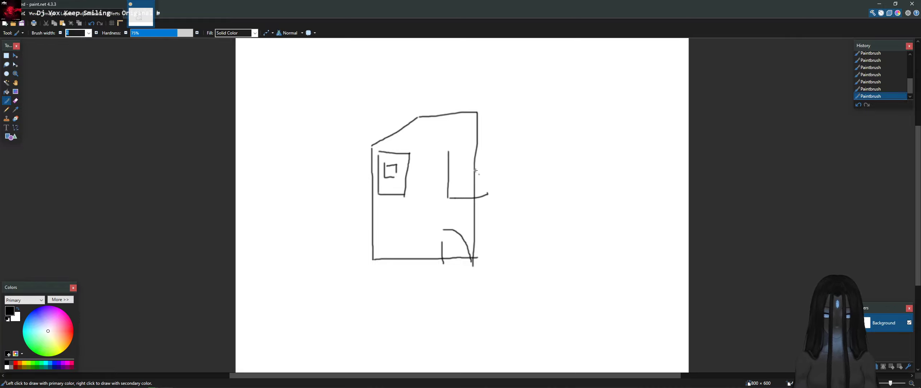
mouse_move(451, 152)
mouse_down()
mouse_move(477, 180)
mouse_move(472, 203)
mouse_up()
mouse_move(411, 164)
mouse_down()
mouse_move(410, 176)
mouse_move(423, 165)
mouse_up()
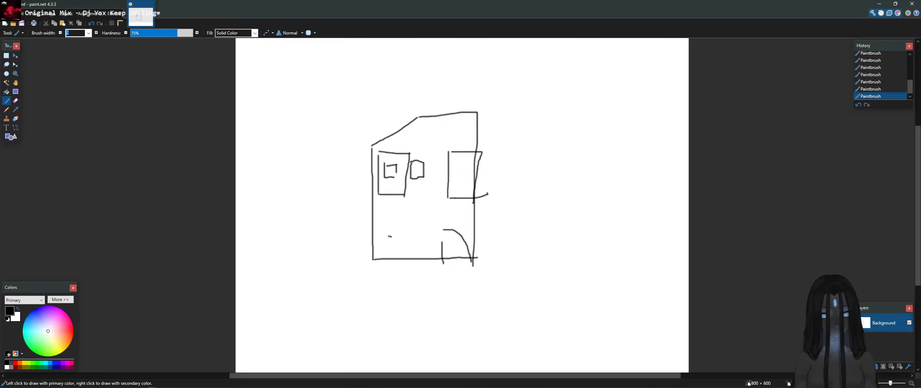
mouse_move(391, 236)
mouse_down()
mouse_move(388, 253)
mouse_move(396, 236)
mouse_up()
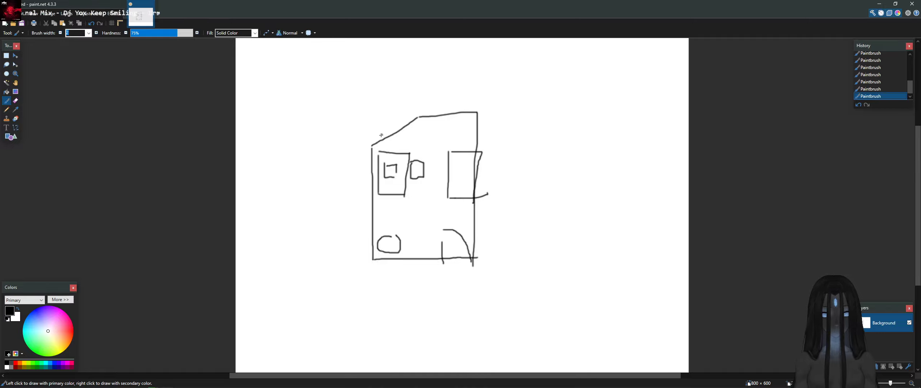
Step: Mark off a section on the slanted wall and on the upper wall with short cross ticks at each end
drag(378, 136, 394, 143)
drag(407, 120, 417, 130)
mouse_move(417, 118)
mouse_down()
mouse_move(409, 128)
mouse_move(466, 120)
mouse_up()
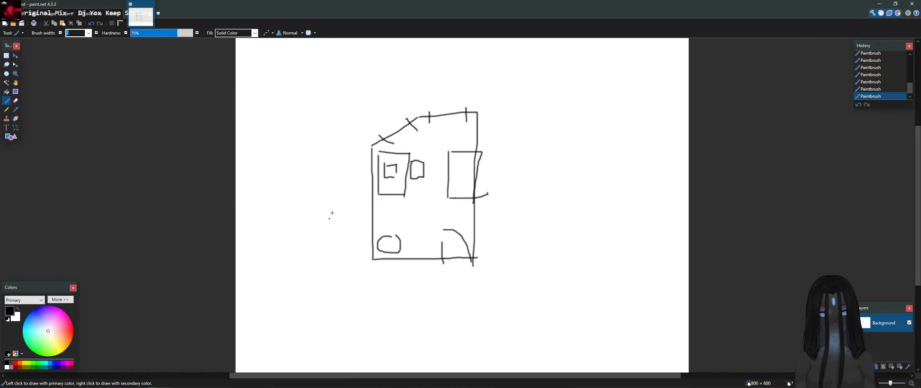
Step: Label the left wall 5, the right wall 7, the upper wall 3, the lower wall 4 and the slanted wall 45°
mouse_move(333, 198)
mouse_down()
mouse_move(346, 197)
mouse_move(335, 206)
mouse_move(341, 216)
mouse_up()
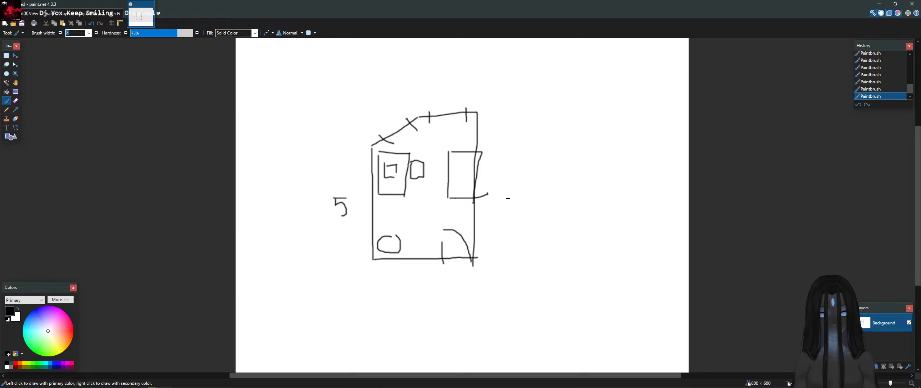
mouse_move(510, 195)
mouse_down()
mouse_move(526, 194)
mouse_move(525, 217)
mouse_up()
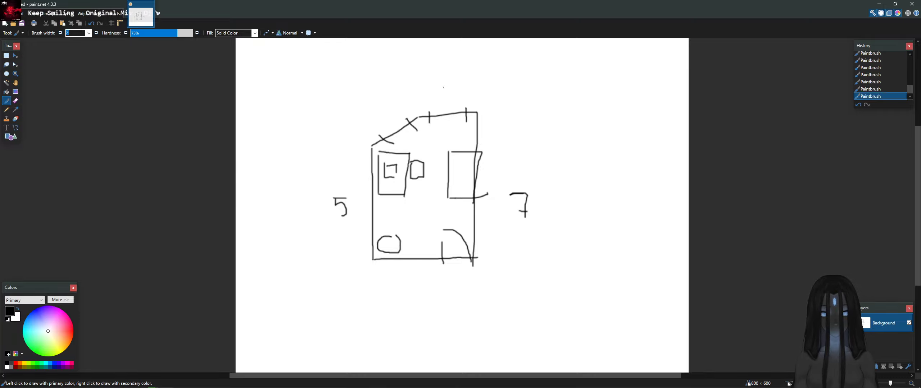
drag(449, 85, 447, 97)
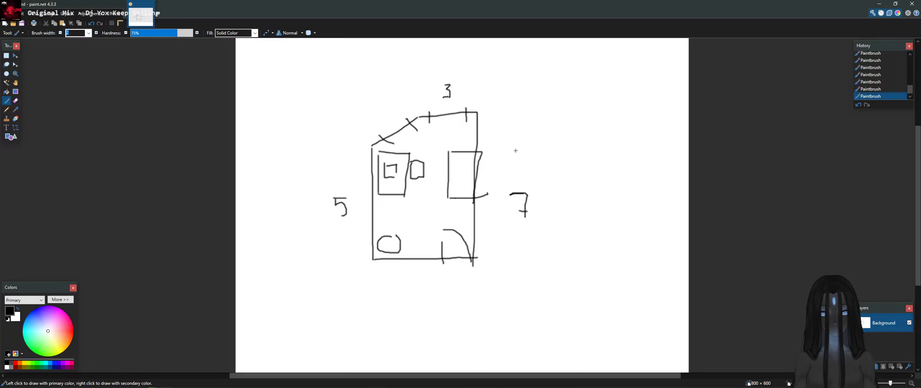
drag(421, 271, 435, 279)
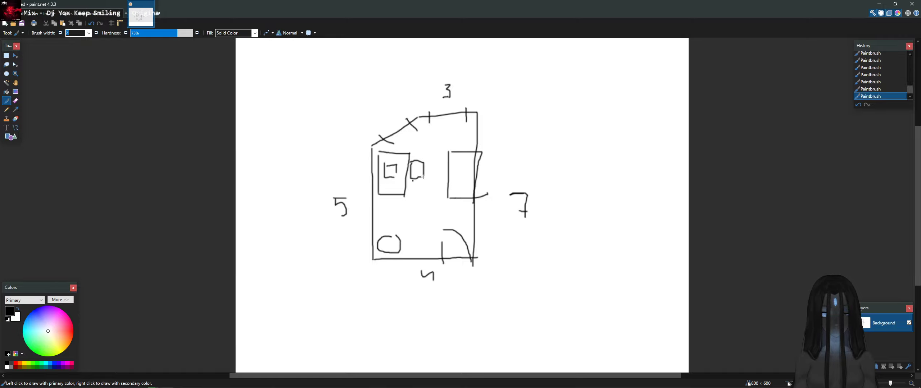
mouse_move(374, 113)
mouse_down()
mouse_move(386, 127)
mouse_move(399, 111)
mouse_up()
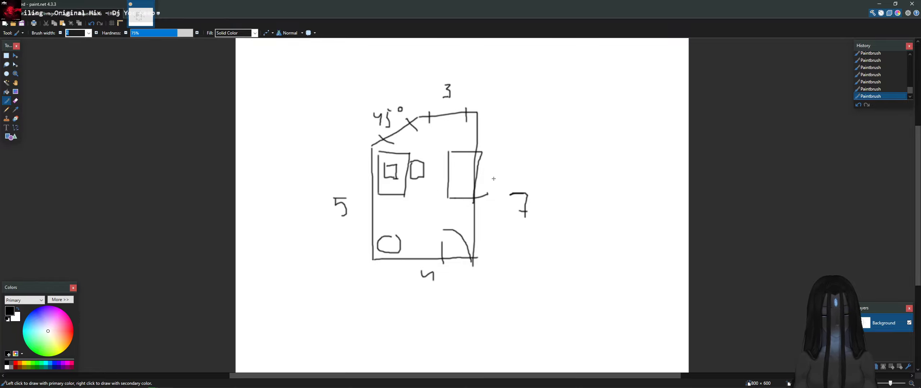
Step: Open Notepad and arrange its window beside the floor plan so the whole sketch stays visible
key(super)
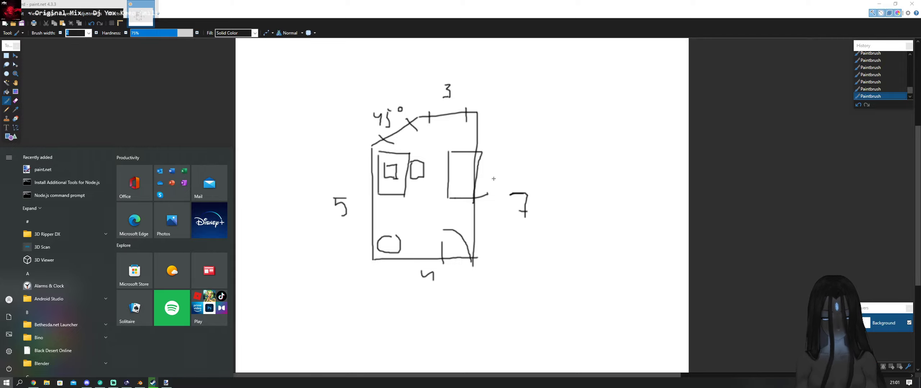
text(notepad)
key(Return)
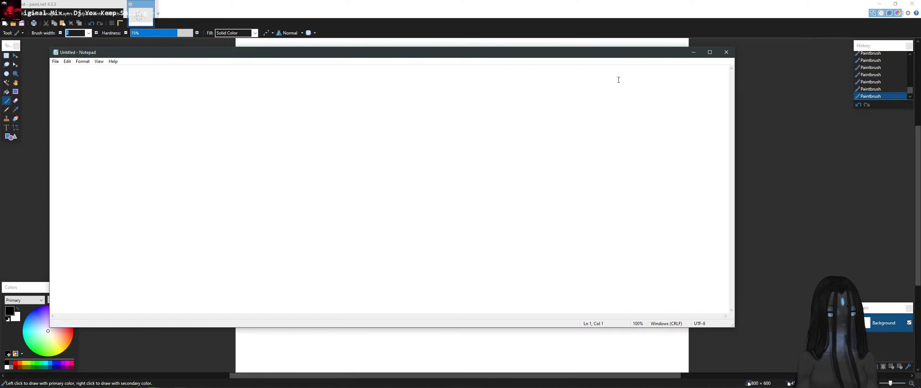
drag(566, 55, 920, 97)
click(630, 70)
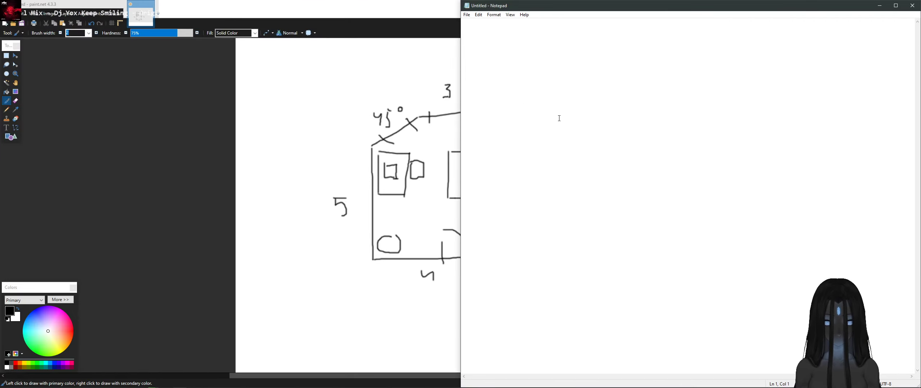
mouse_move(461, 39)
mouse_down()
mouse_move(653, 39)
mouse_move(617, 40)
mouse_up()
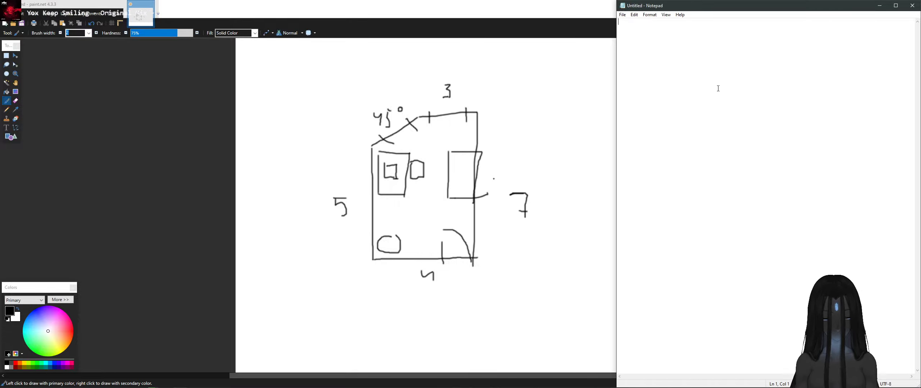
Step: List the furniture to model on separate lines: Table, PC, Plant + pot and Bed
text(Table )
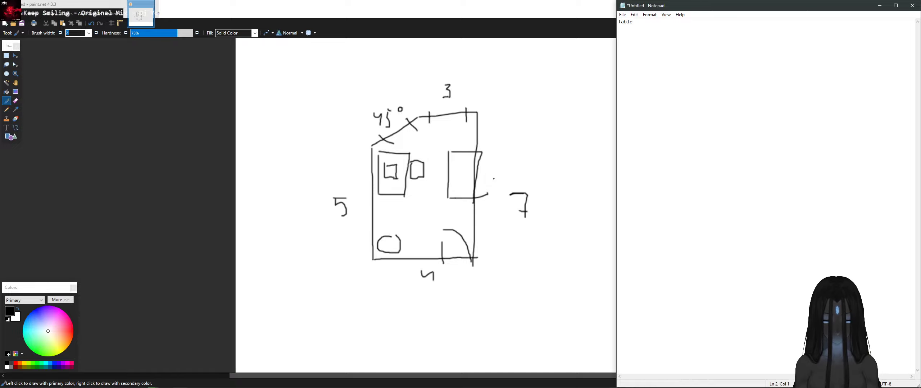
text(PC )
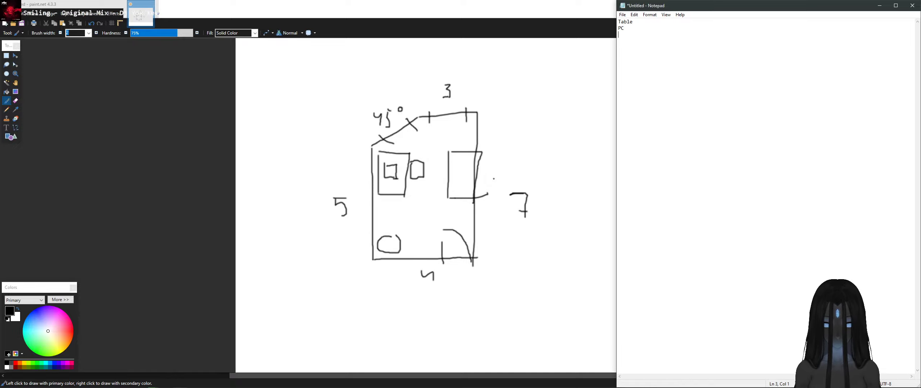
text(Plan)
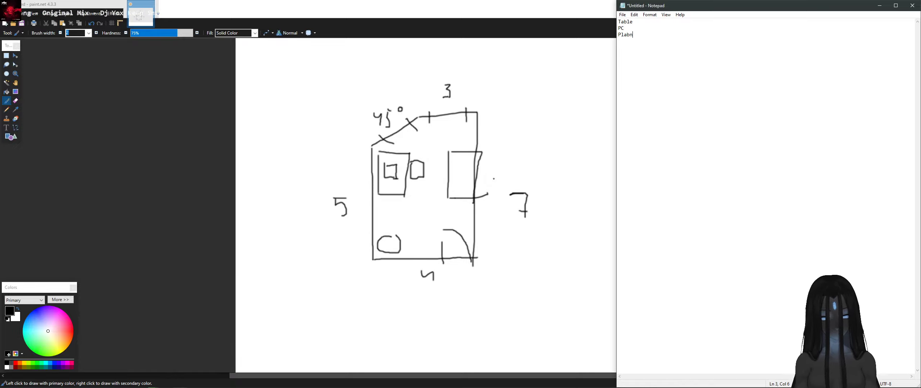
text(t)
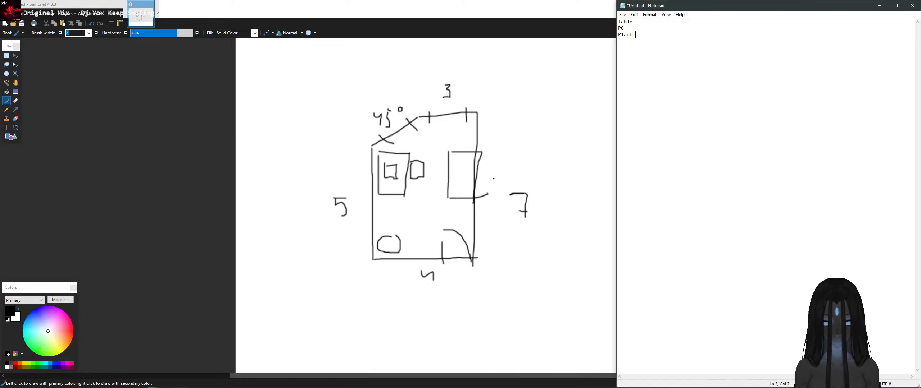
key(BackSpace)
text(+)
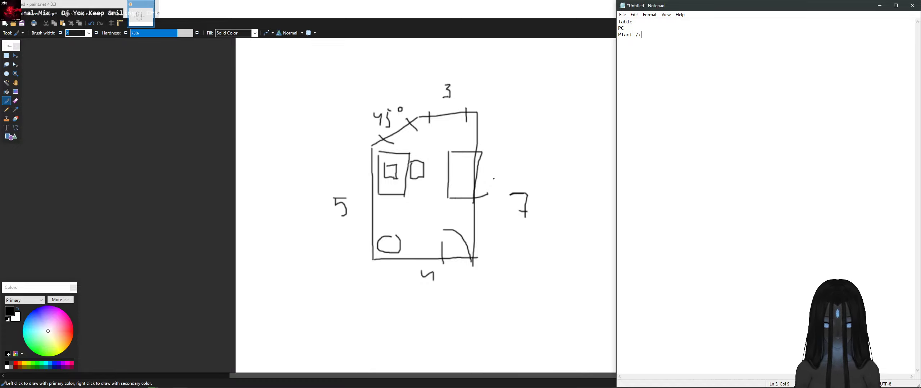
text( pot)
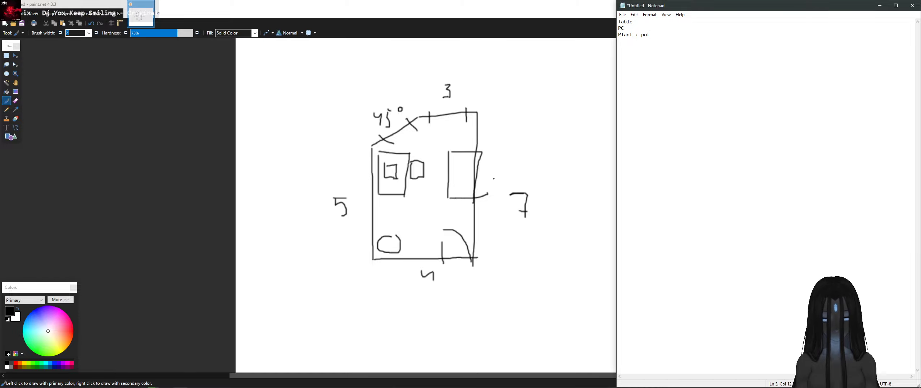
key(Return)
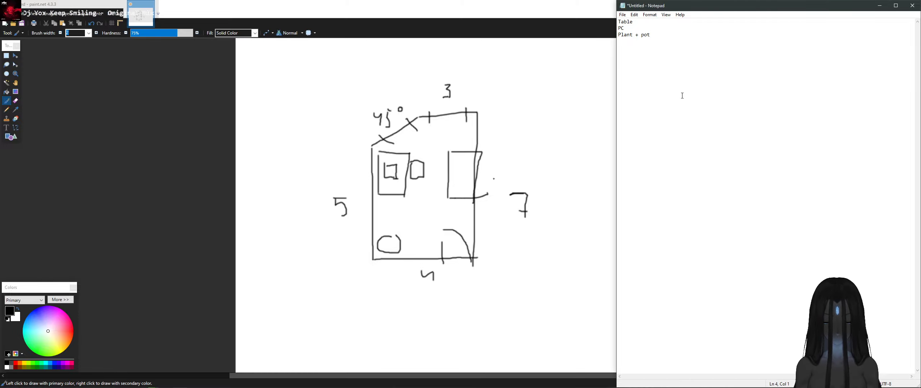
text(Be)
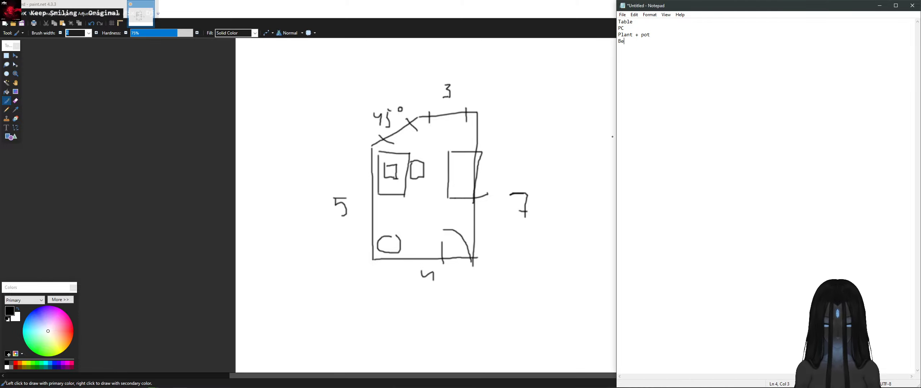
text(d)
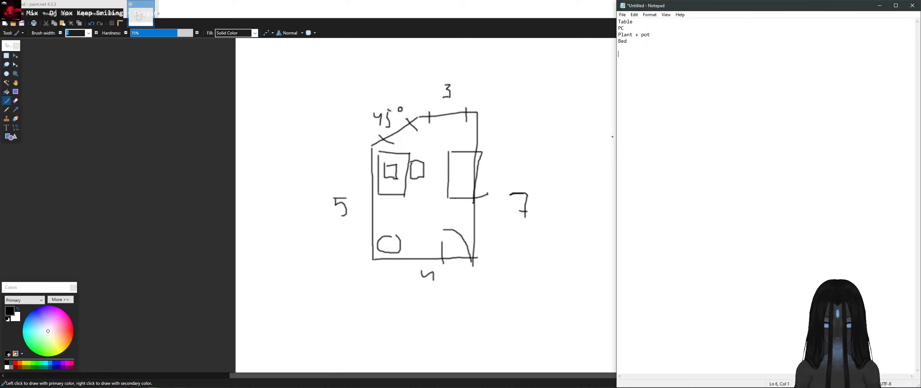
Step: Begin a separate wall-piece list below the furniture with the entry "Wall tile 1M"
text(Wal)
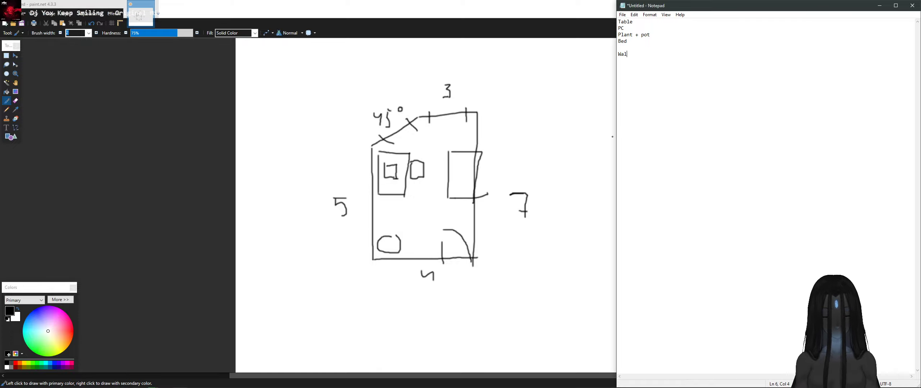
text(l tile 1M)
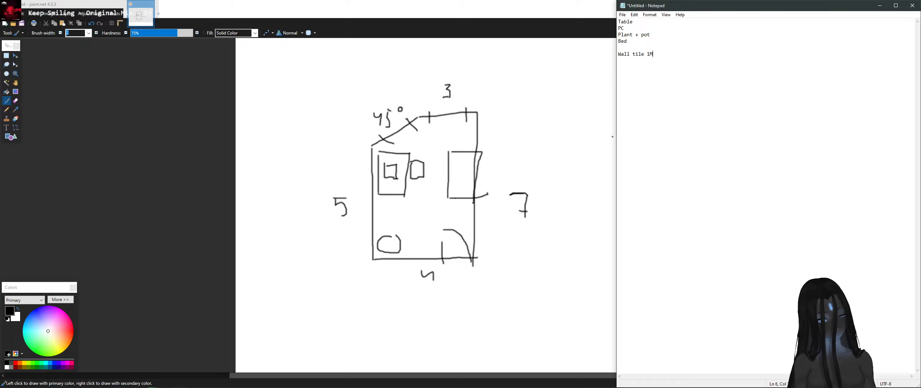
key(Return)
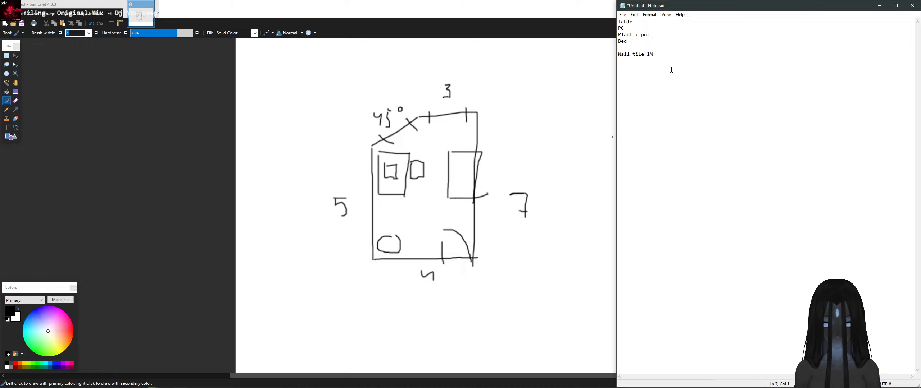
Step: Add the line "Wall Tile 1M window" and capitalise "Tile" in the wall entry above it
text(WallTile)
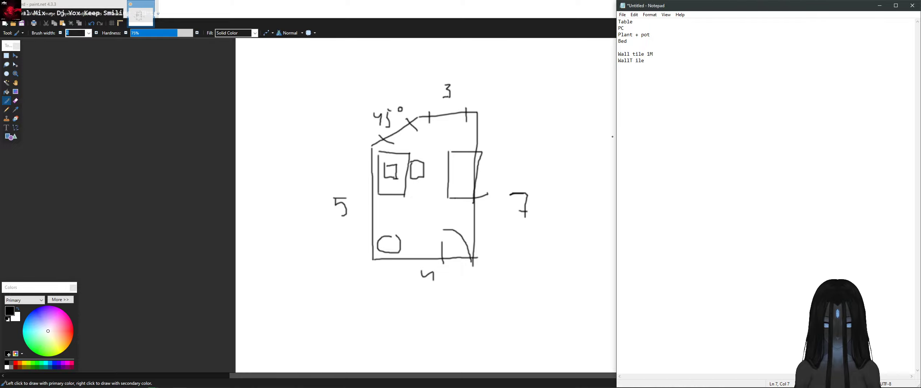
key(BackSpace)
key(BackSpace)
text(T)
key(Up)
key(BackSpace)
text(Tile)
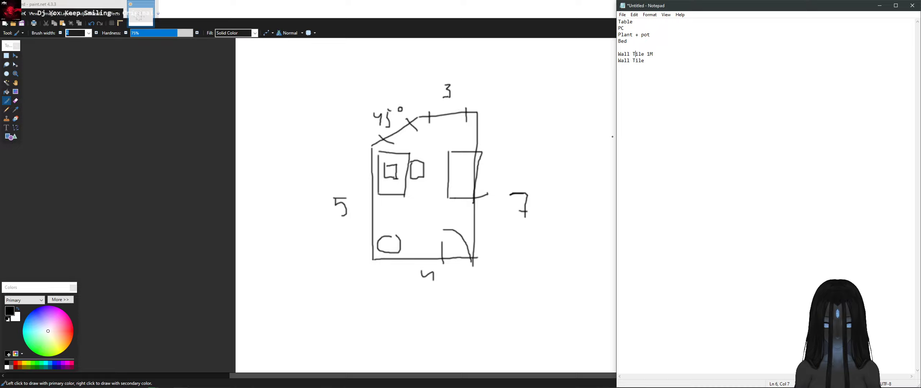
text( 1)
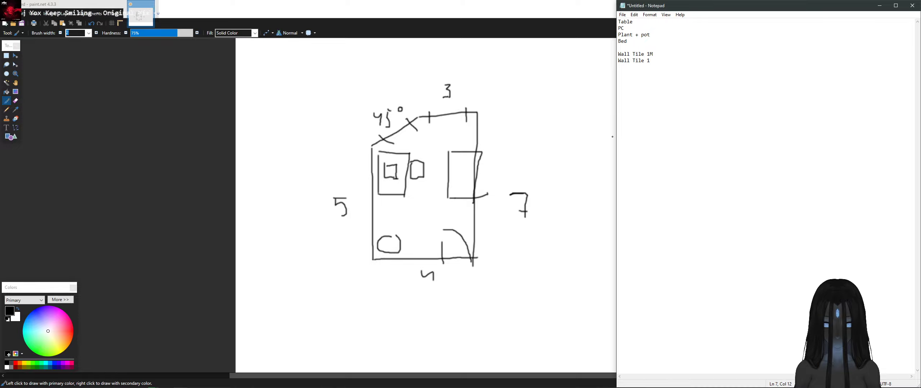
text(M winf)
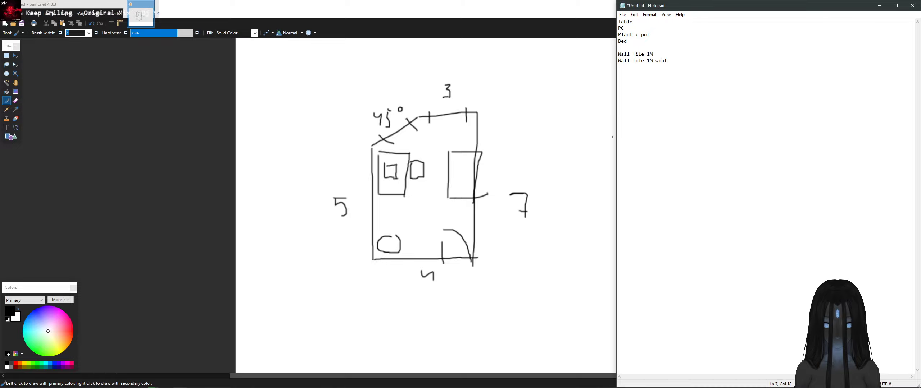
key(BackSpace)
text(dow)
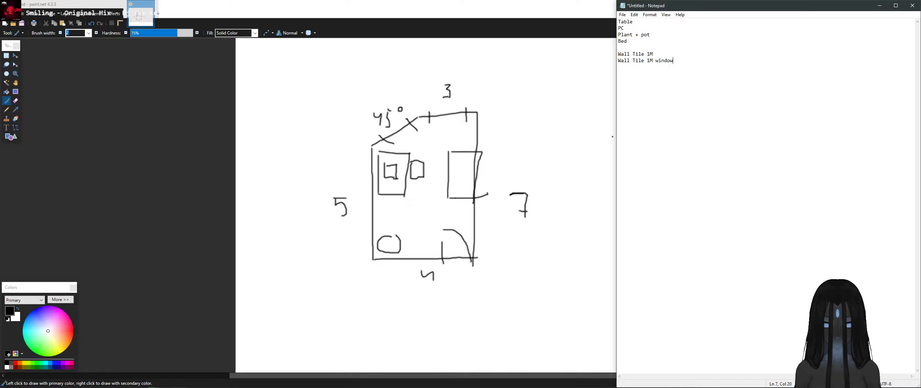
Step: Duplicate the window wall line below itself and make the copy read "Wall Tile 45* 1M window"
key(shift+Home)
key(ctrl+c)
key(End)
key(Return)
key(ctrl+v)
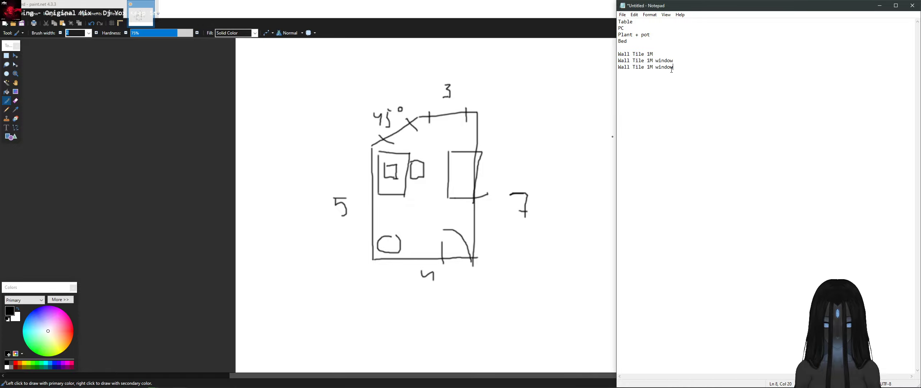
text(45)
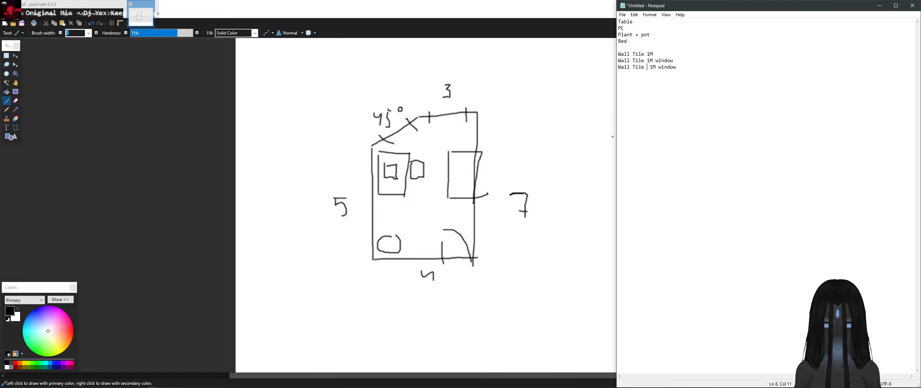
text(-)
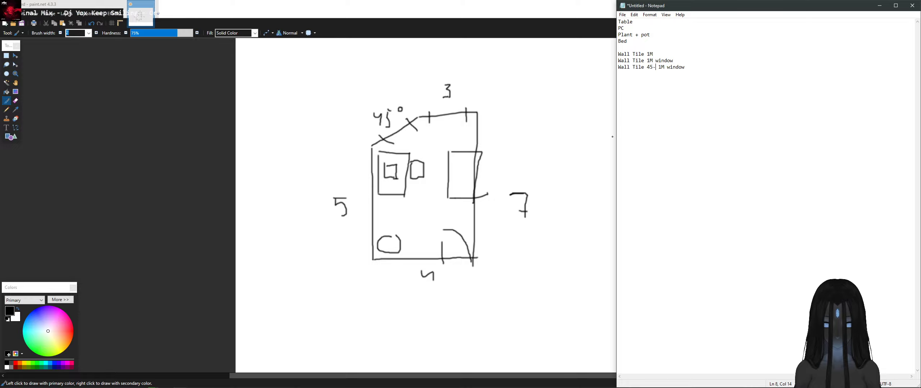
key(BackSpace)
text(*)
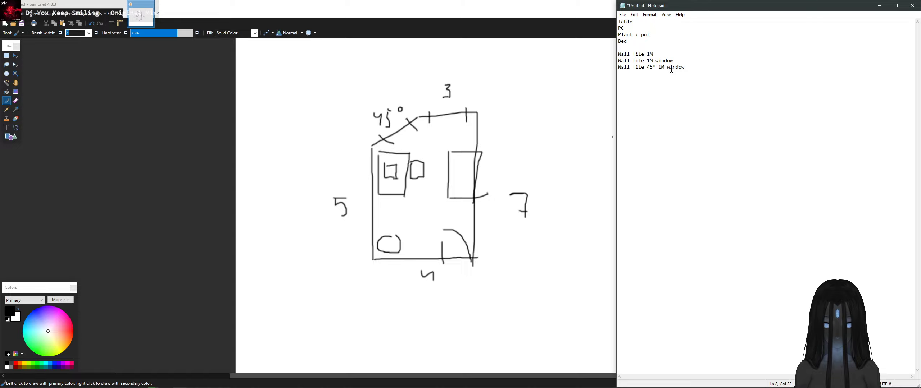
Step: Add "Wall Tile 1M Door" as the last line of the wall tile list
text(Wal)
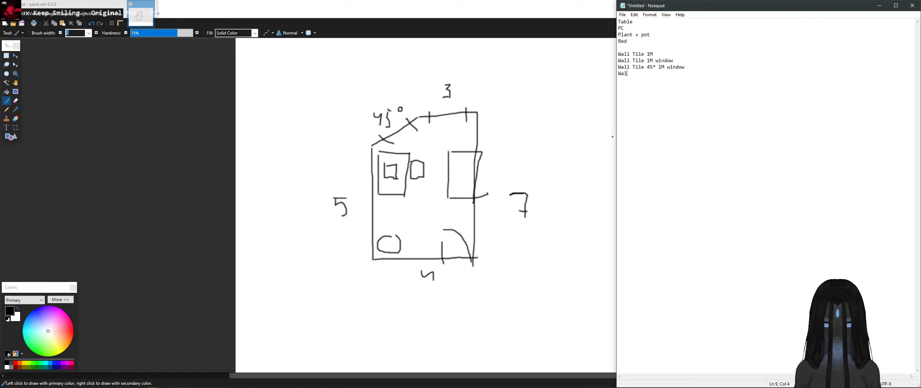
text(l Tile)
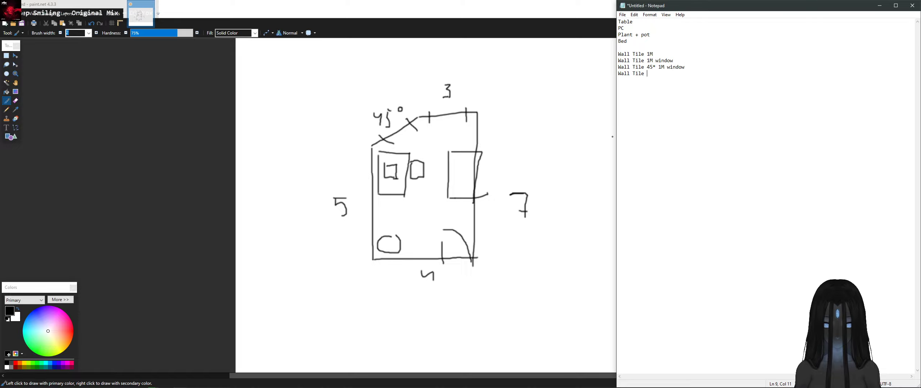
text( 1m)
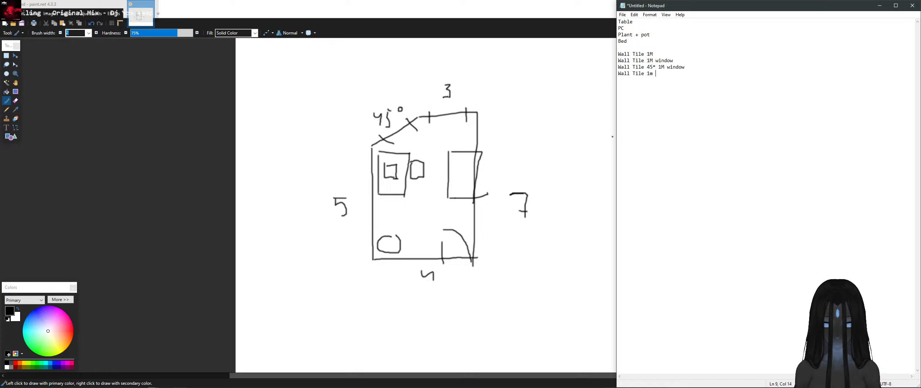
key(BackSpace)
key(BackSpace)
text(M )
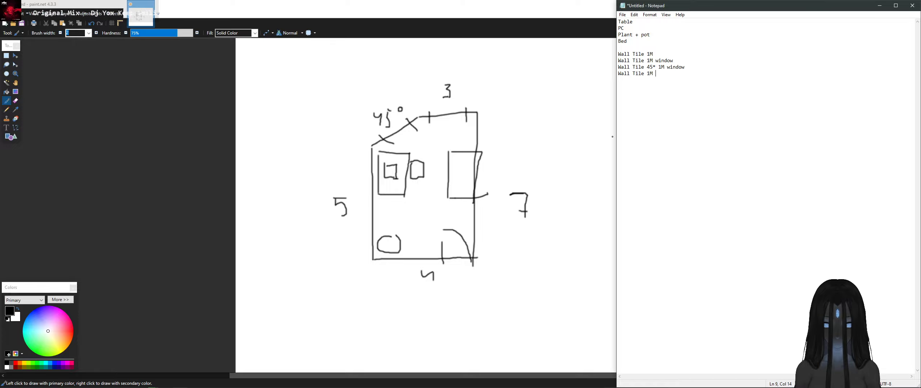
text(Door)
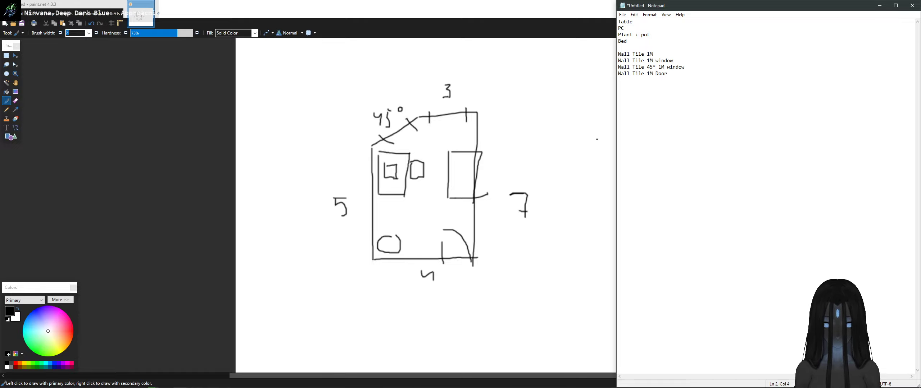
Step: Extend the PC entry to "PC - desktop" and list Keyboard and Mouse on separate lines below it
text(deskto)
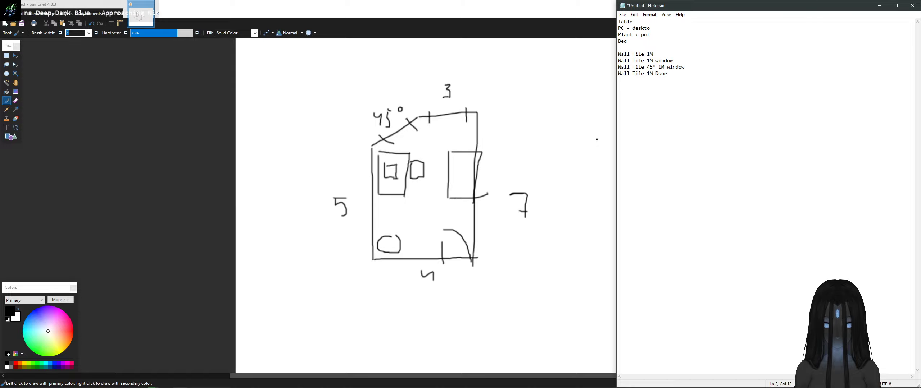
text(p)
key(Return)
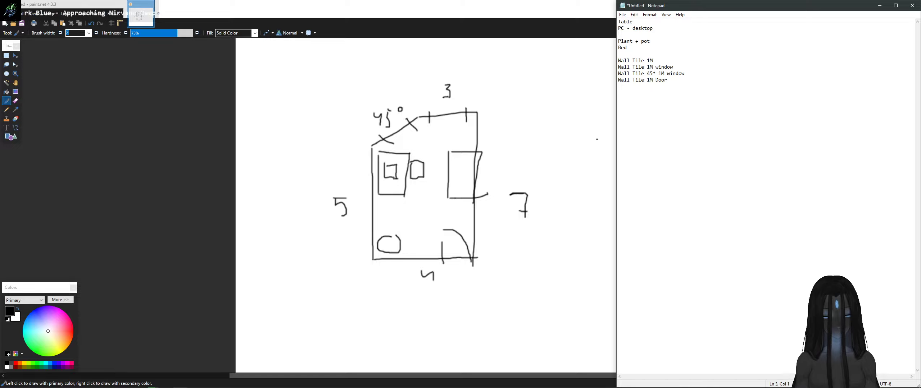
text(Keyboard)
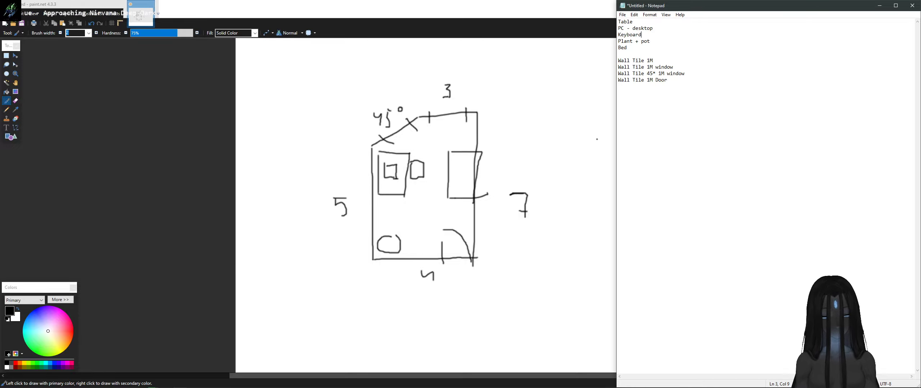
key(Return)
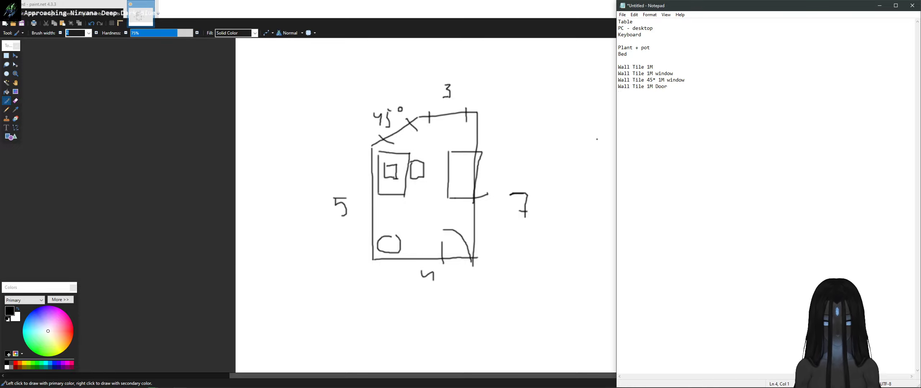
text(Mouse)
key(Return)
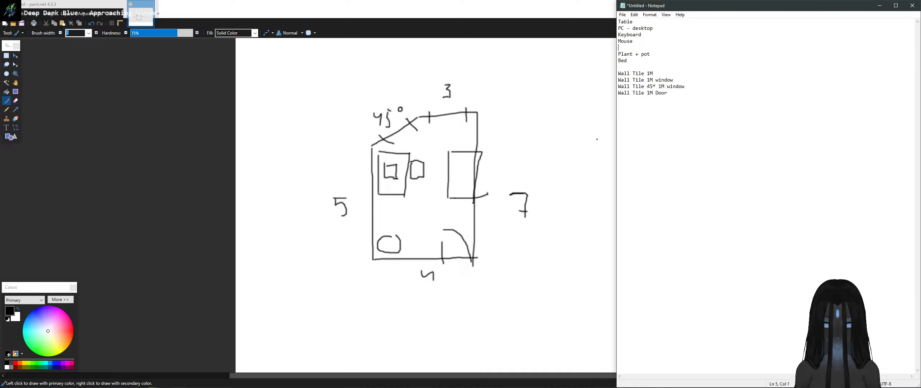
click(45, 53)
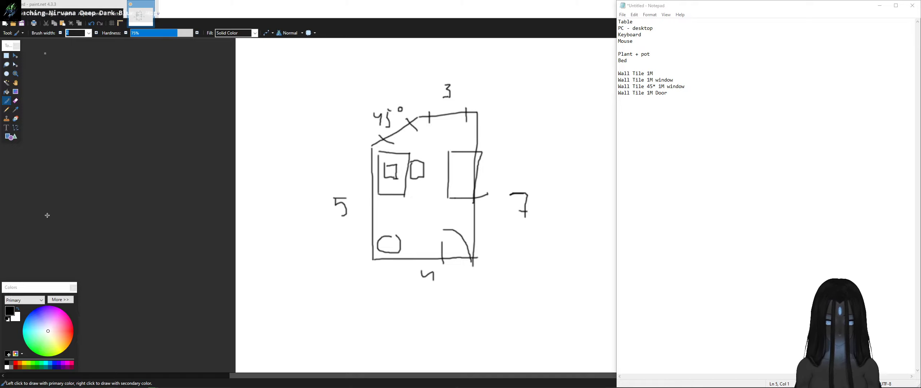
click(701, 109)
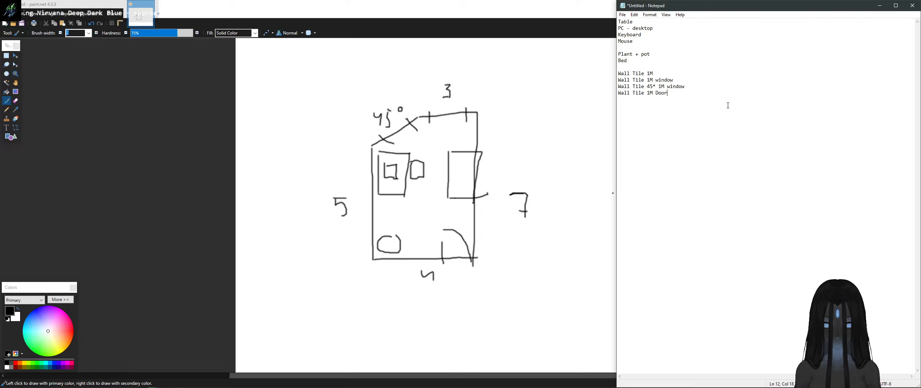
drag(727, 105, 730, 48)
click(761, 83)
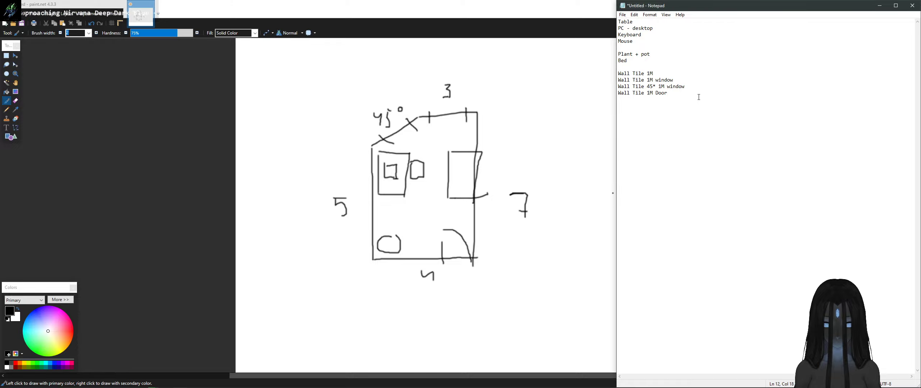
Step: List Screen and Trashbin on separate lines directly below Mouse
click(698, 64)
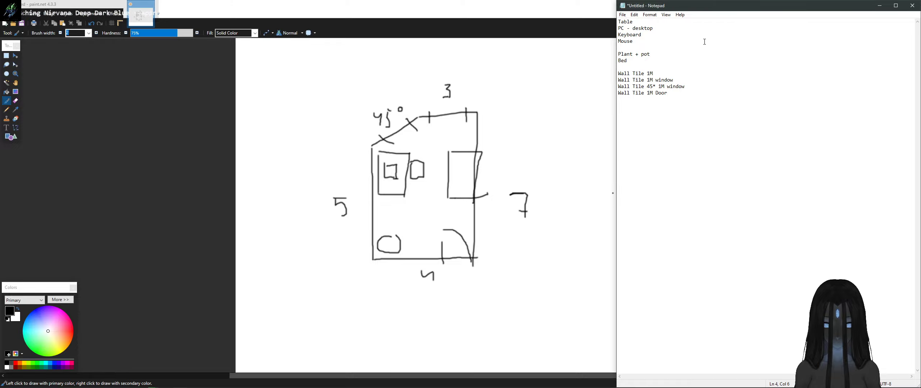
key(Return)
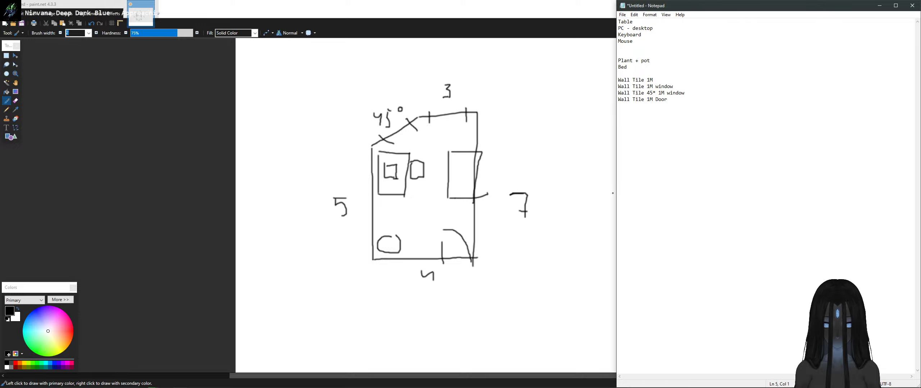
text(Scree)
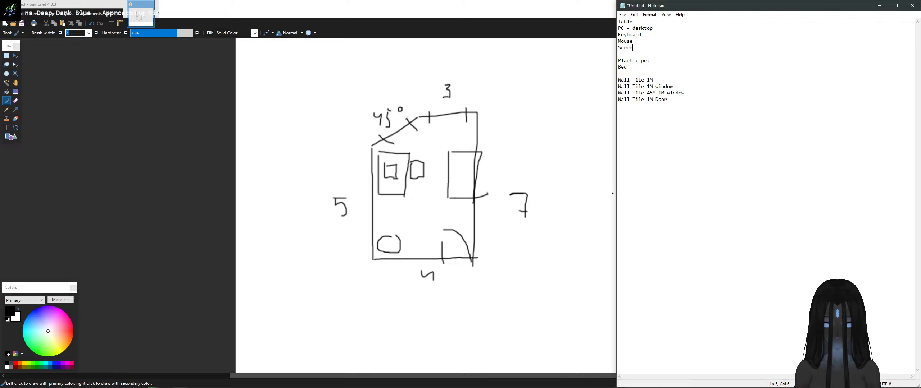
text(n)
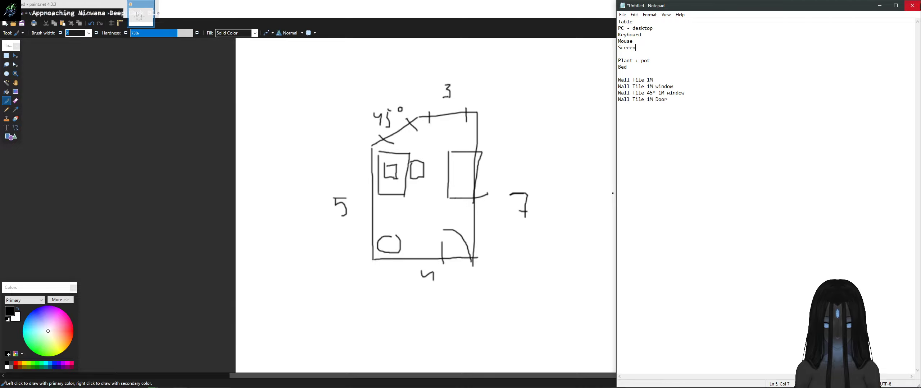
key(Return)
text(TrashBun)
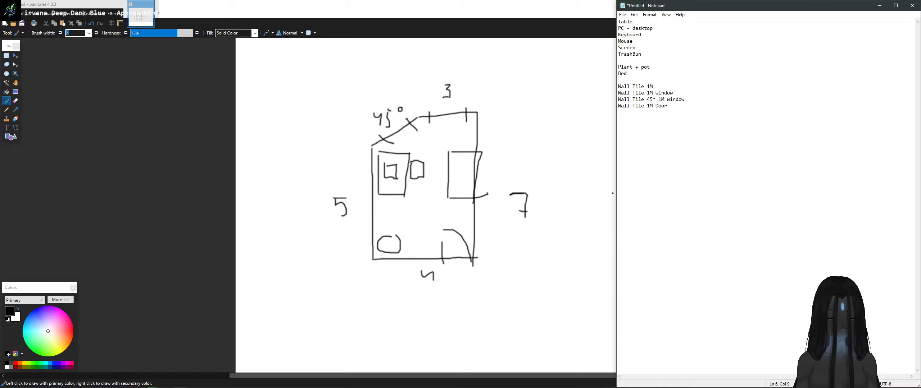
key(BackSpace)
key(BackSpace)
key(BackSpace)
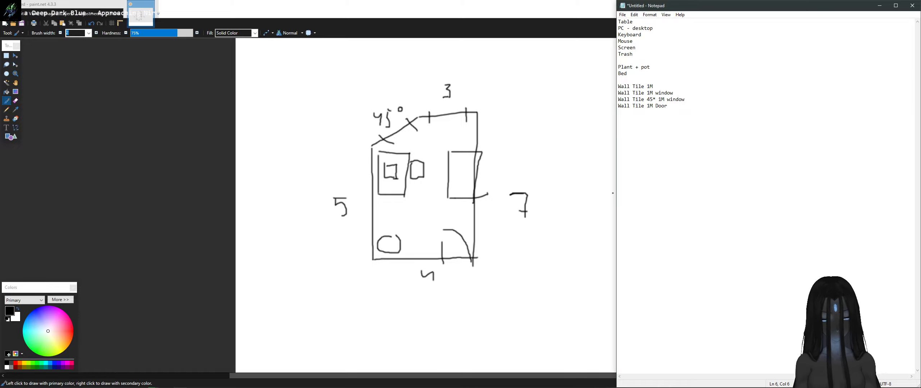
text(bin)
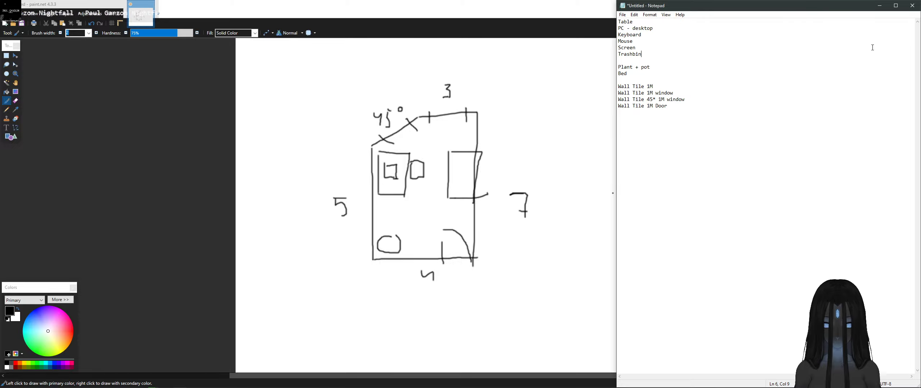
Step: Add "Dressing Cabinet" on its own line directly below Bed in the furniture list
key(Down)
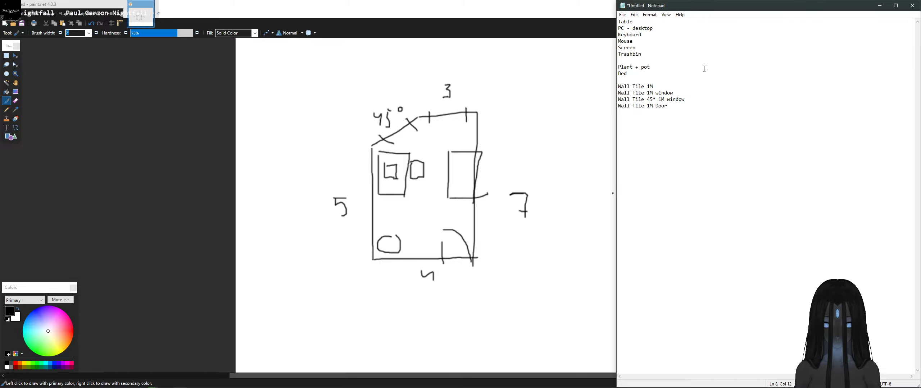
key(Return)
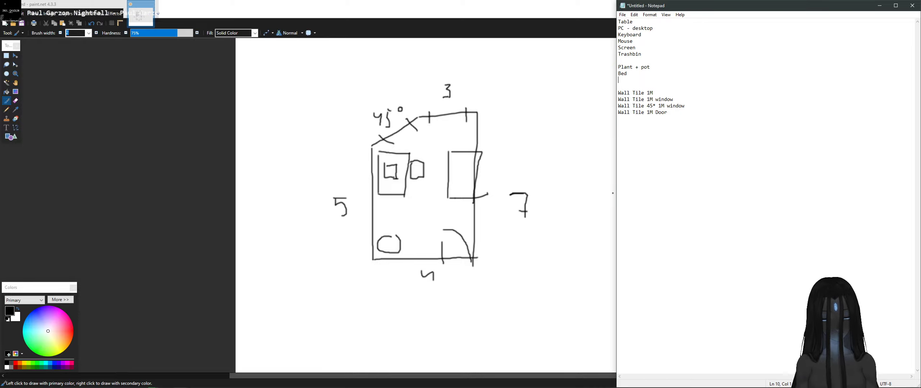
text(Cubbo)
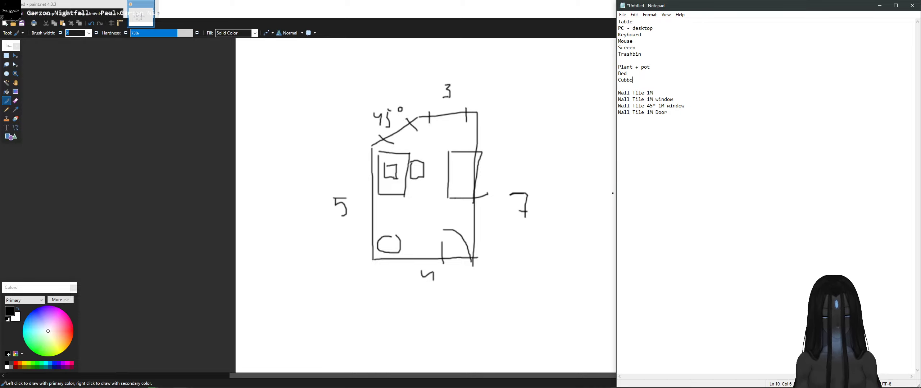
key(BackSpace)
key(BackSpace)
key(BackSpace)
key(BackSpace)
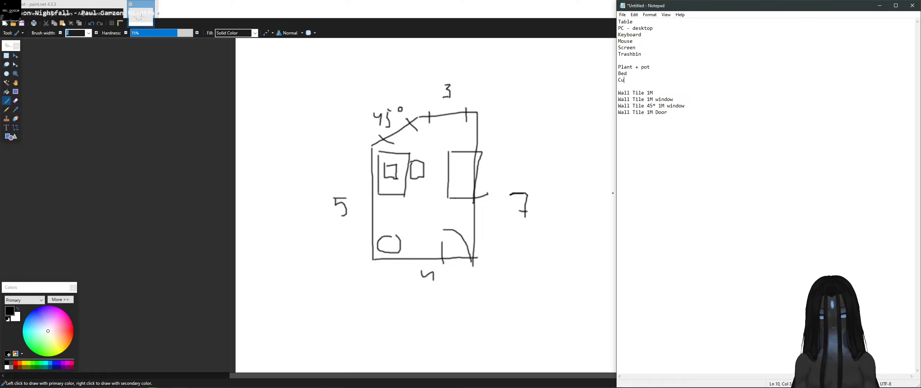
text(D)
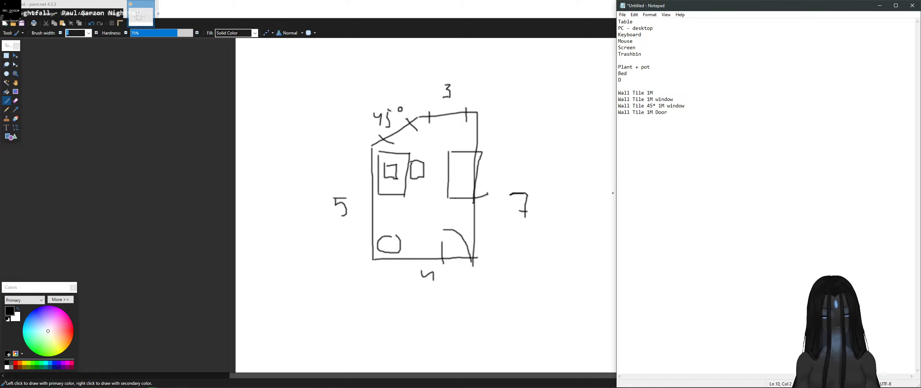
text(ressing )
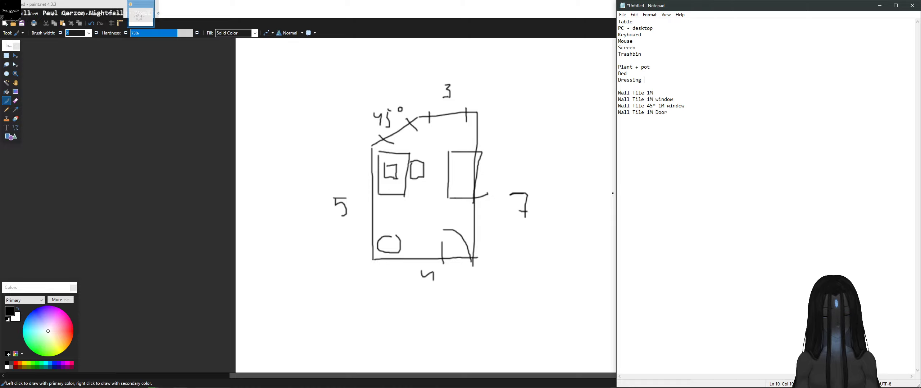
text(CV)
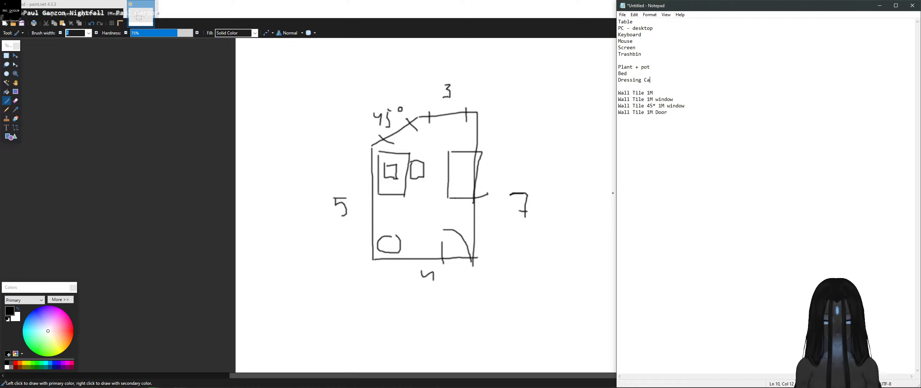
text(binet)
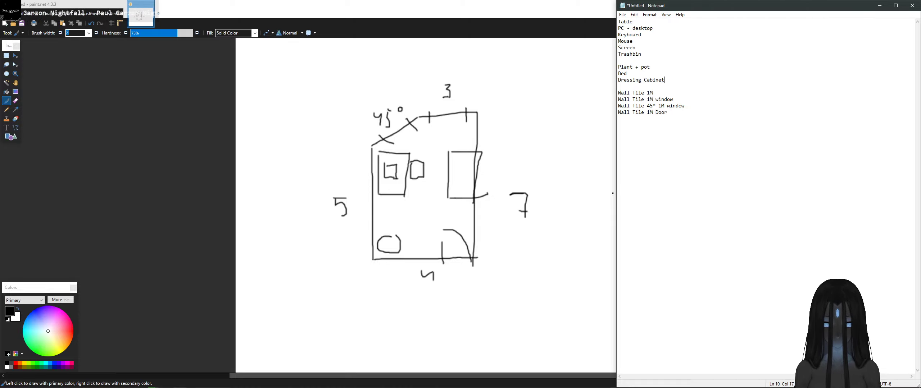
key(Return)
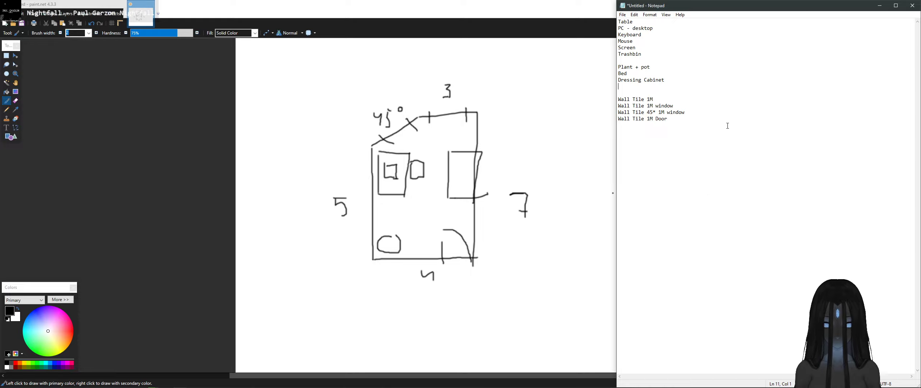
key(BackSpace)
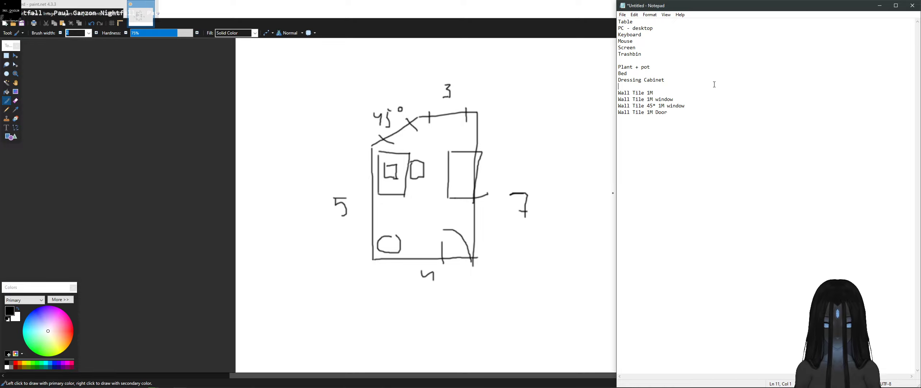
Step: Add "Outlet" as a separate entry between Dressing Cabinet and the wall tile list, with a blank line on either side
click(716, 83)
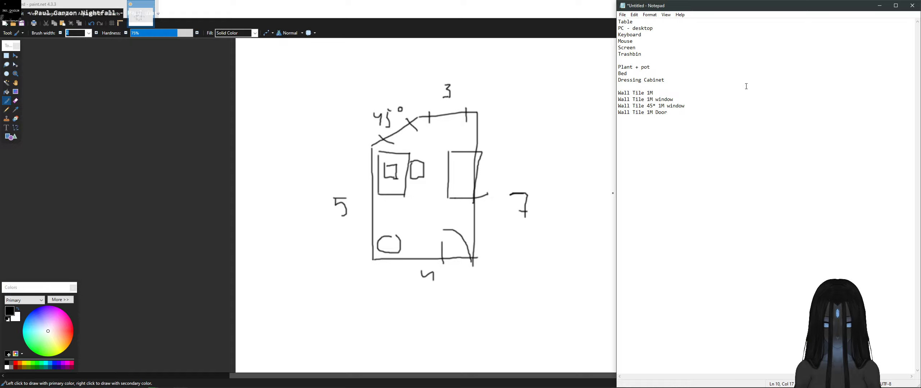
click(742, 76)
click(732, 88)
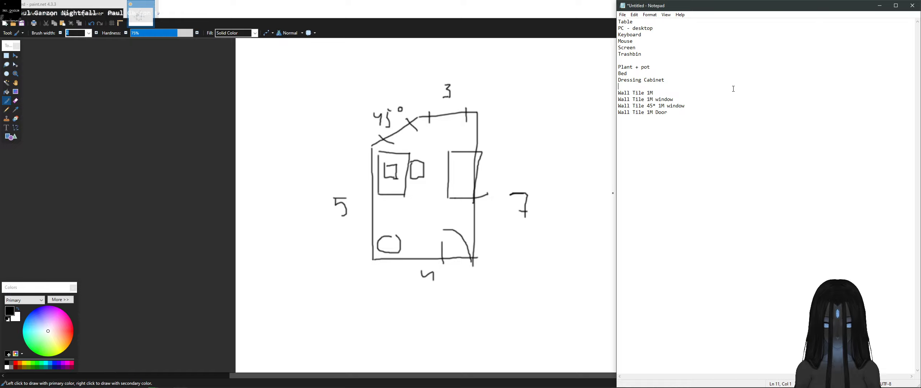
key(Return)
key(Return)
key(Up)
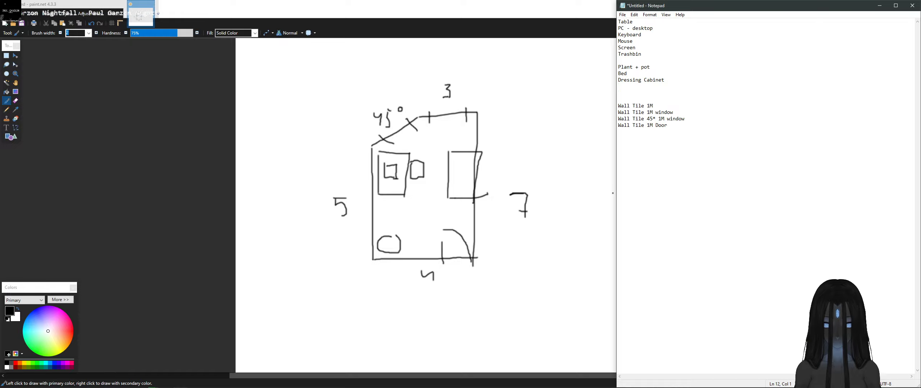
text(outlet)
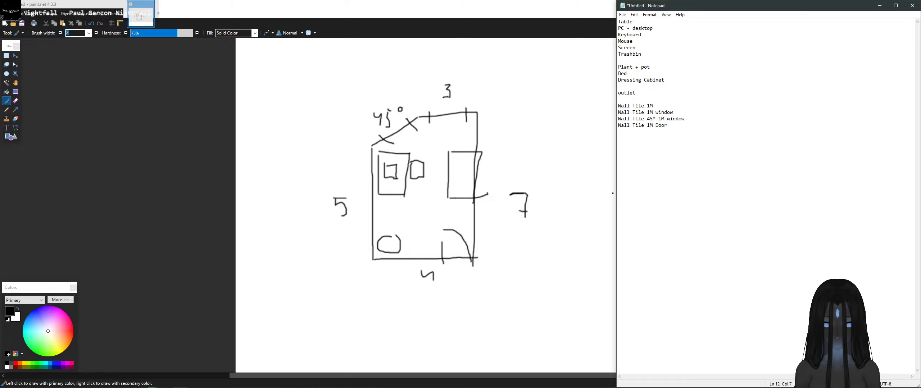
key(BackSpace)
text(O)
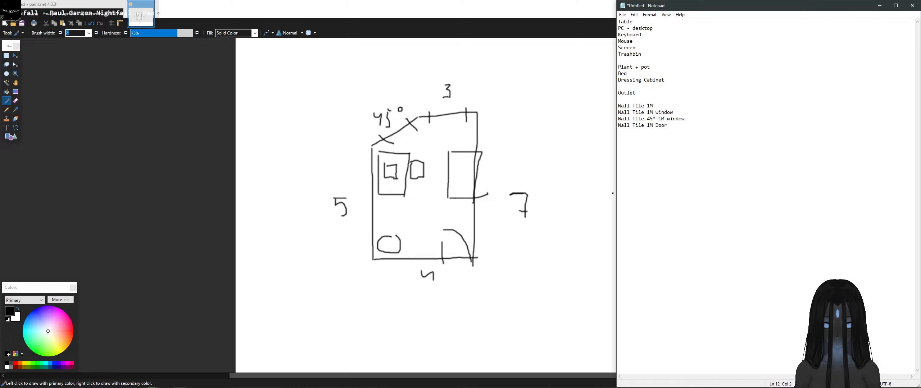
Step: Start saving the list, create a folder named "Twitch" on the data (F:) drive and open it
key(ctrl+s)
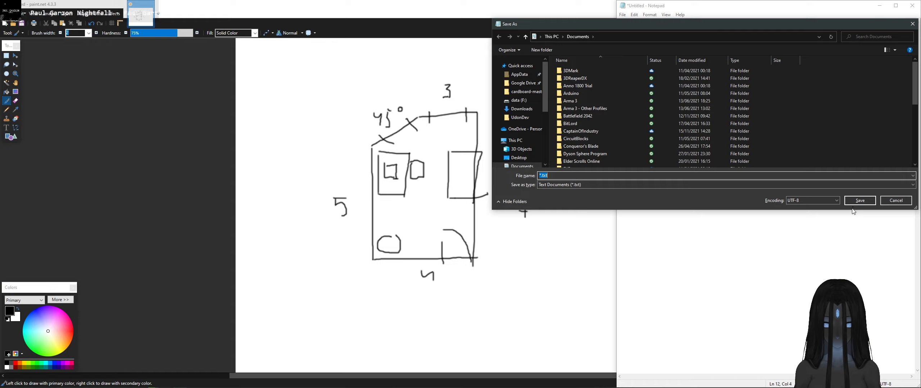
scroll(520, 151, down, 4)
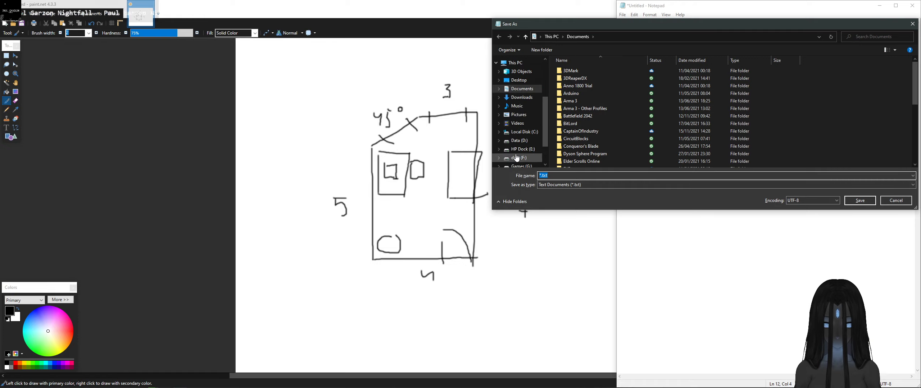
click(519, 129)
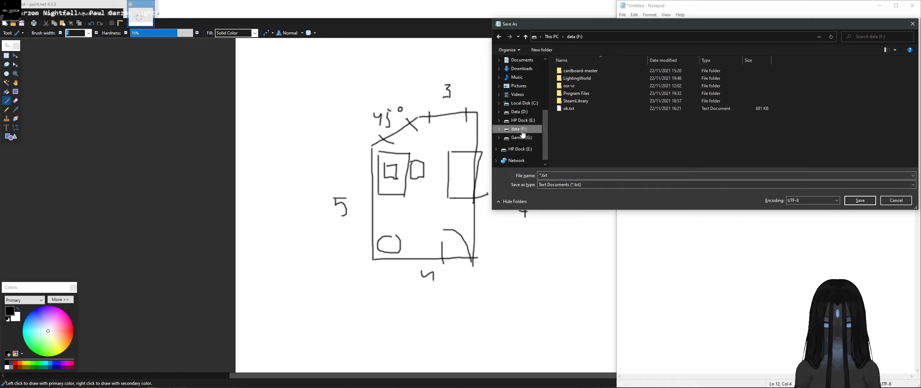
right_click(615, 144)
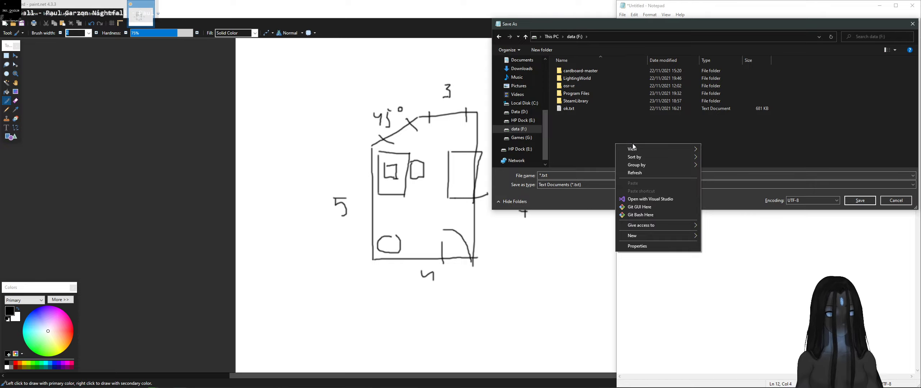
mouse_move(673, 237)
click(717, 236)
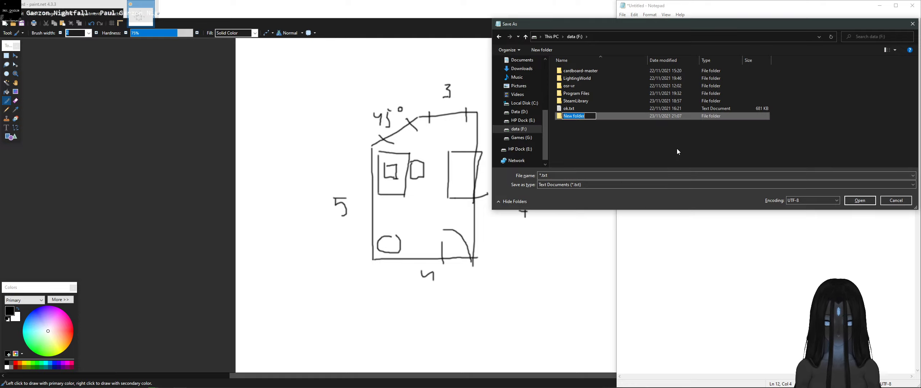
text(Twitch)
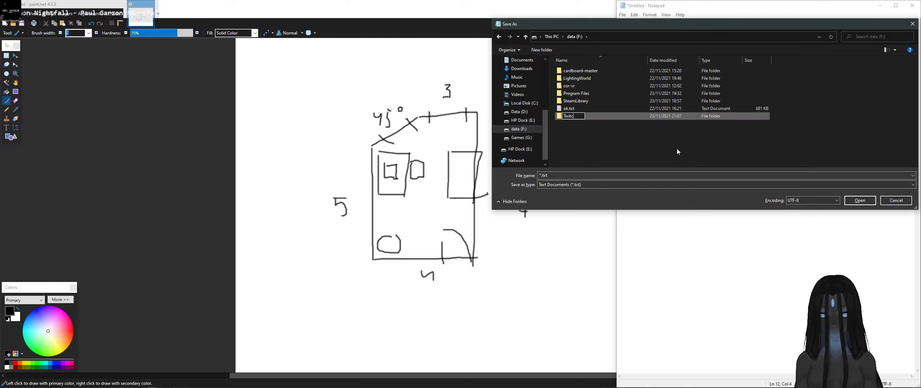
key(Return)
key(Return)
Step: Create a folder named "RandomRoom" inside the Twitch folder and open it as the save location
right_click(610, 96)
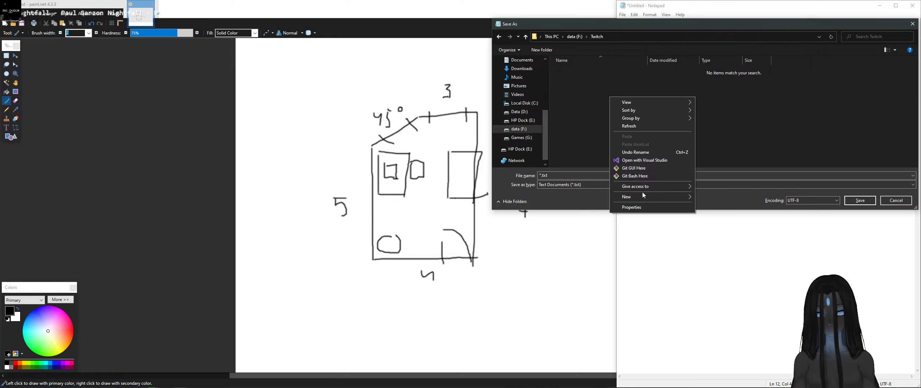
mouse_move(644, 197)
click(720, 199)
text(Ran)
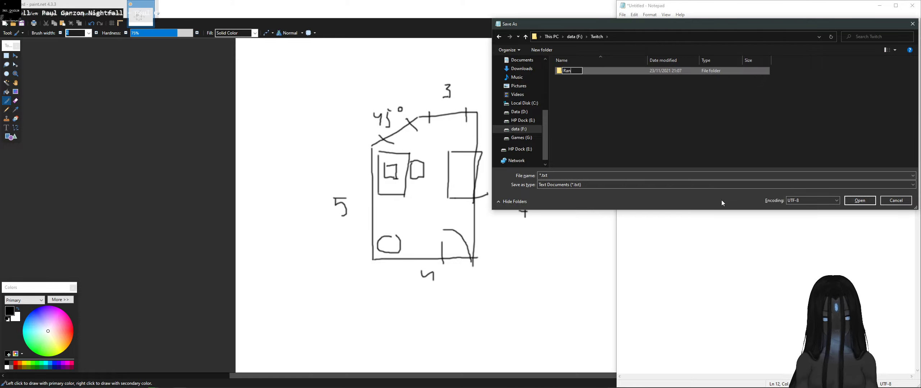
text(domRoo)
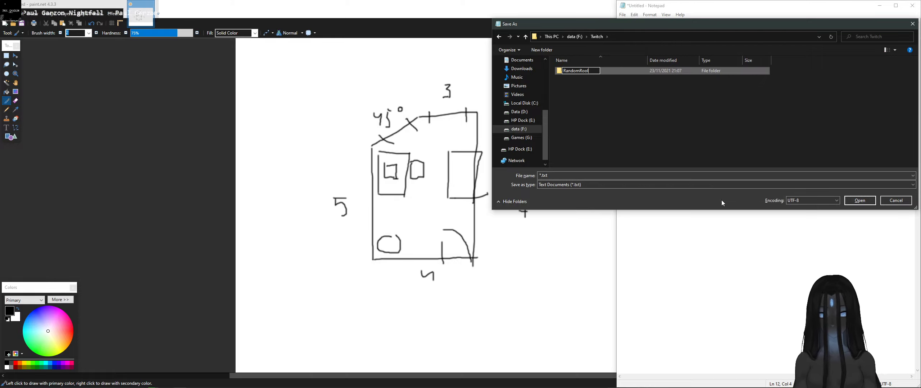
text(m)
key(Return)
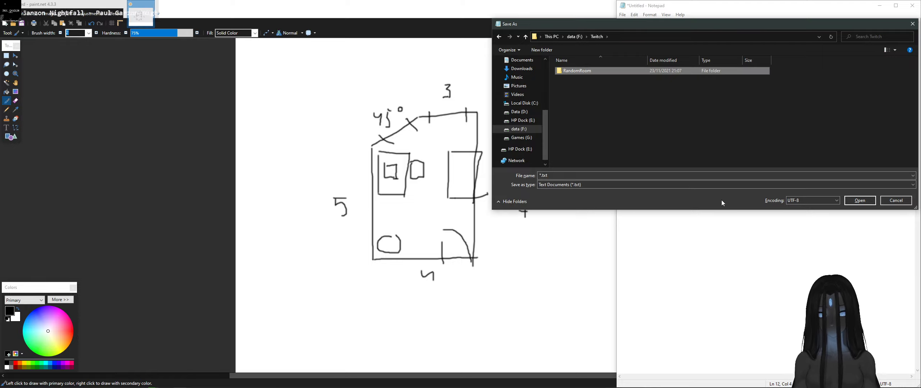
click(862, 201)
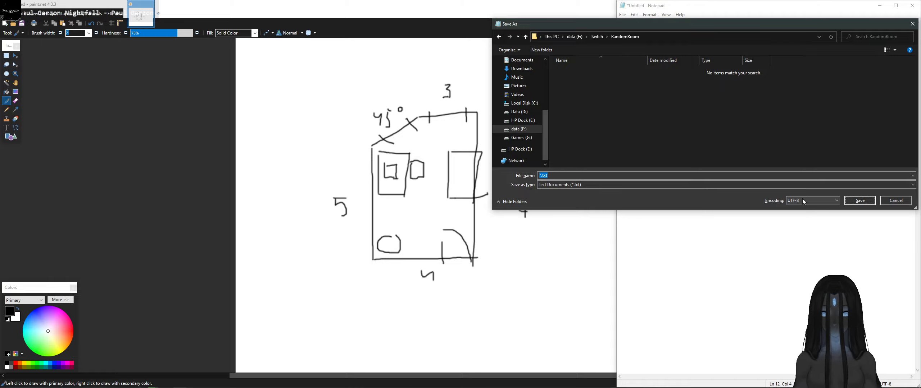
Step: Save the list in the RandomRoom folder as a text file named "things To make"
text(things To)
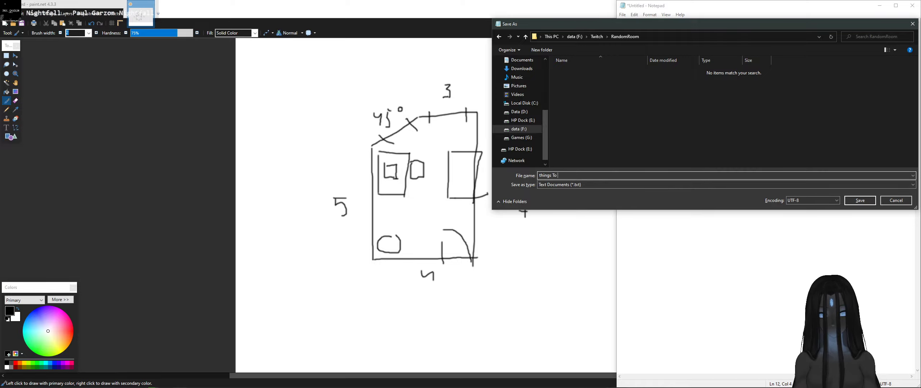
text( make)
key(Return)
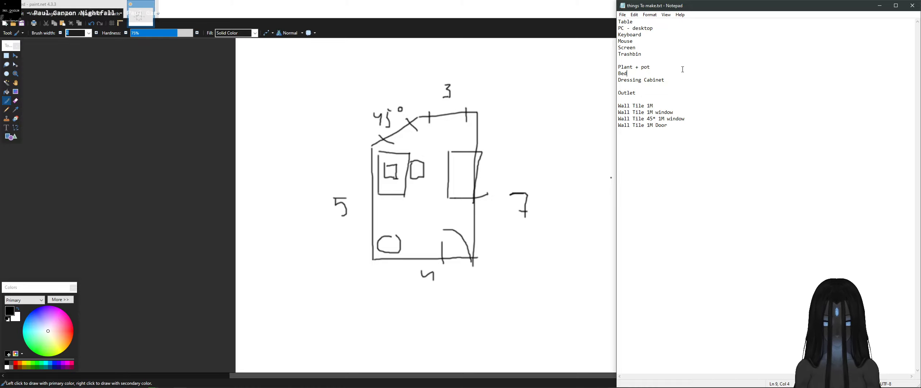
Step: List Laptop directly below Trashbin, add "Gitar" as a separate entry after a blank line, and save the file
key(Return)
text(Laptop)
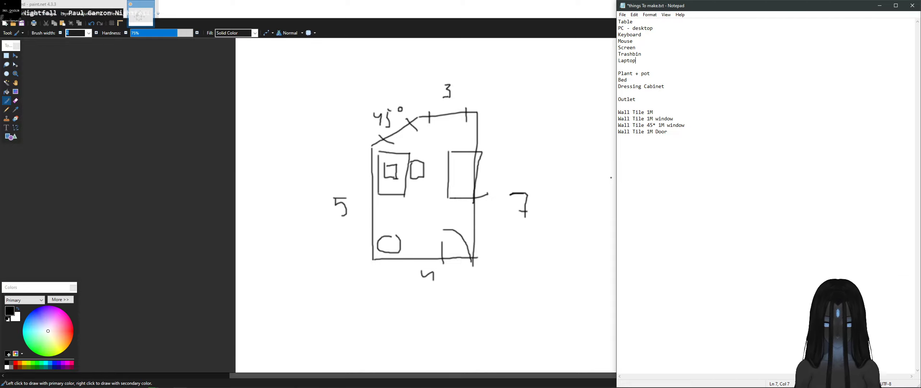
key(Return)
key(Return)
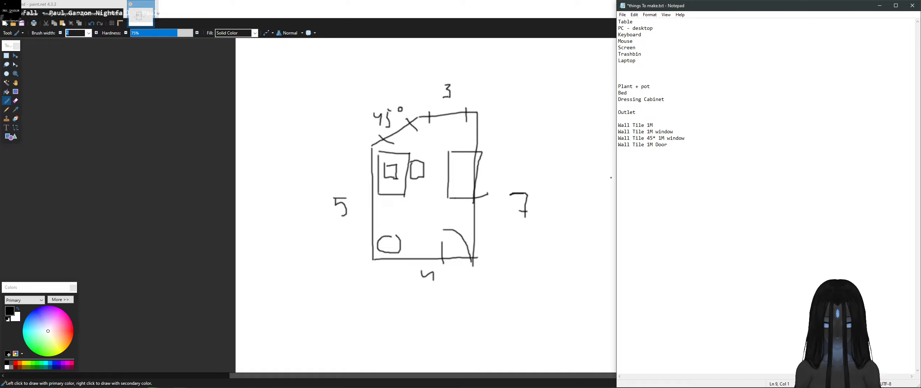
text(Gitar)
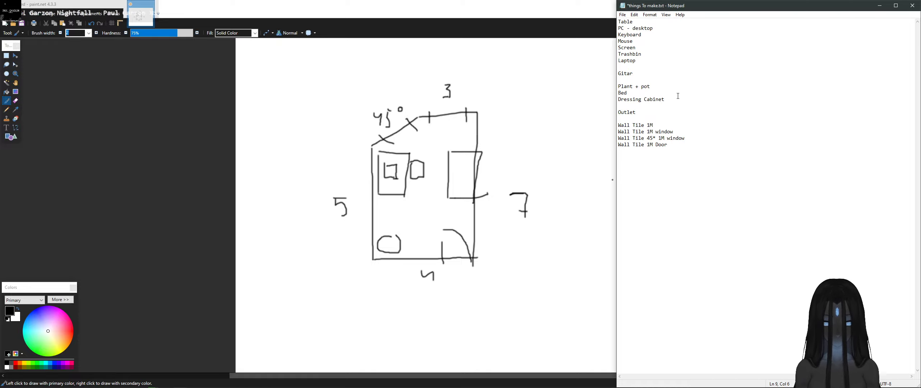
key(ctrl+s)
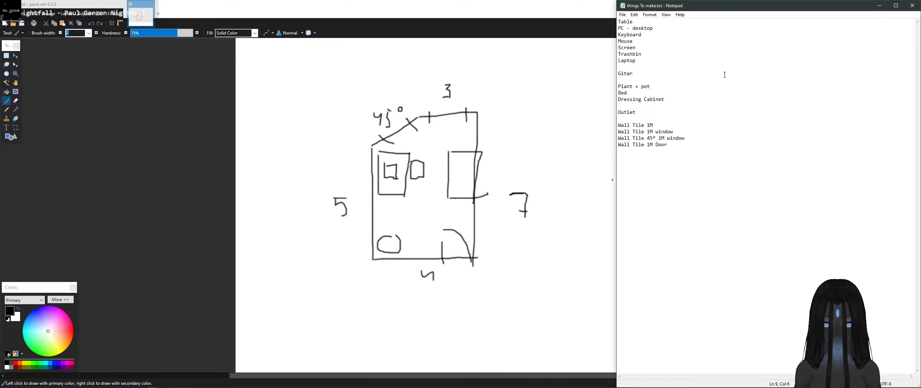
click(754, 131)
drag(752, 172, 755, 20)
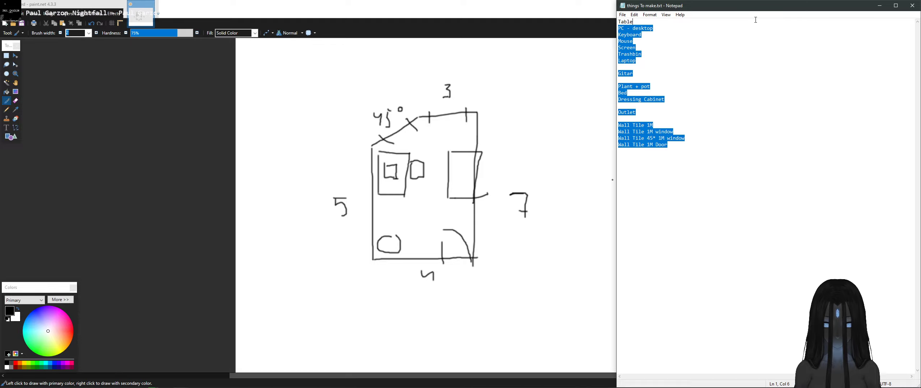
click(761, 72)
click(761, 79)
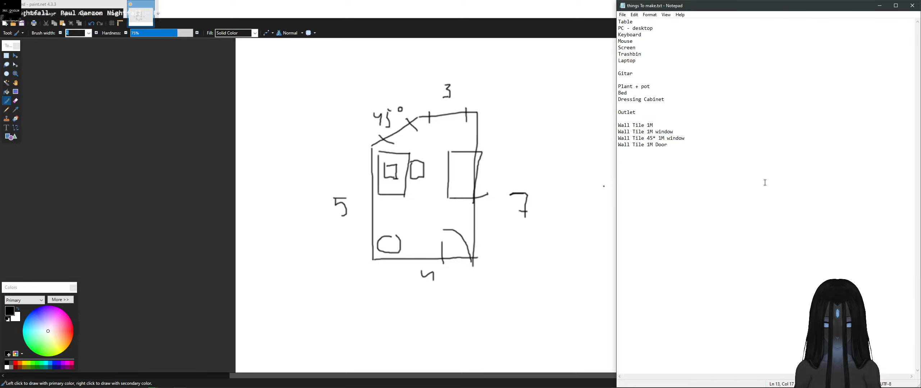
Step: Switch to Blender with its empty scene
key(alt+Tab)
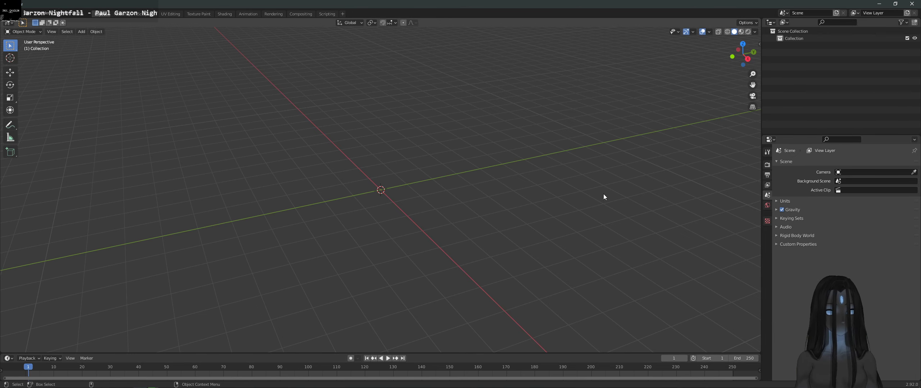
key(alt+Tab)
key(alt+Tab)
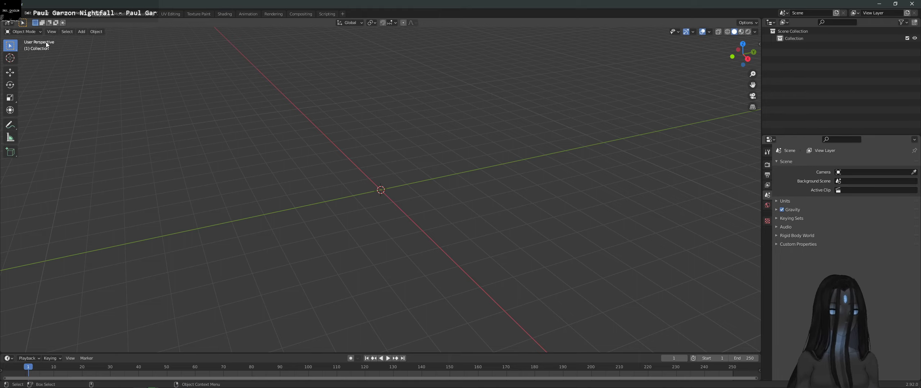
Step: Add a cube mesh at the scene's origin and enter Edit Mode on it
mouse_move(413, 227)
middle_down()
mouse_move(362, 198)
mouse_move(385, 216)
mouse_move(381, 209)
mouse_move(422, 216)
middle_up()
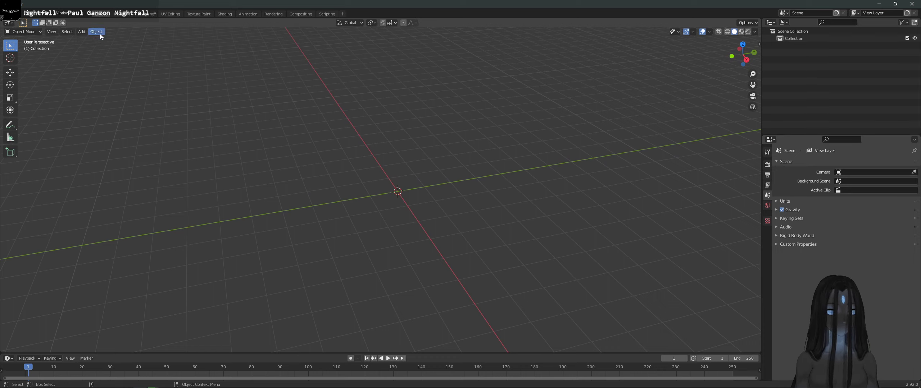
click(82, 32)
mouse_move(107, 40)
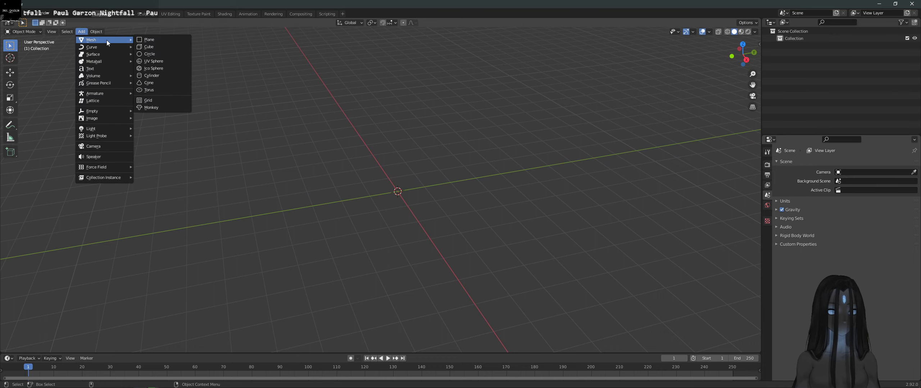
click(163, 47)
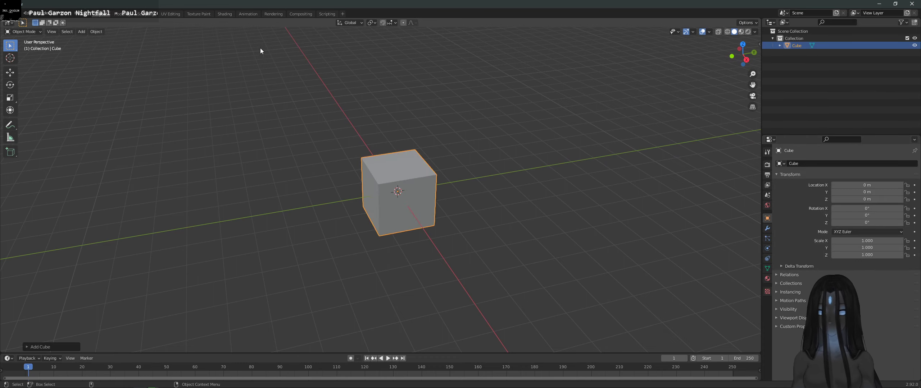
click(23, 32)
click(27, 42)
click(26, 32)
click(27, 42)
click(27, 31)
click(31, 49)
Step: Select the cube's bottom vertices and raise them vertically to the level of the world origin
middle_drag(384, 219, 413, 205)
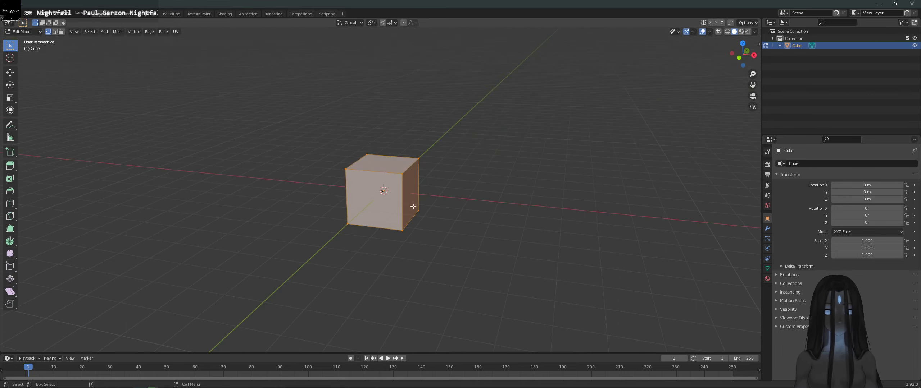
middle_drag(428, 236, 452, 219)
middle_drag(458, 249, 363, 223)
click(13, 74)
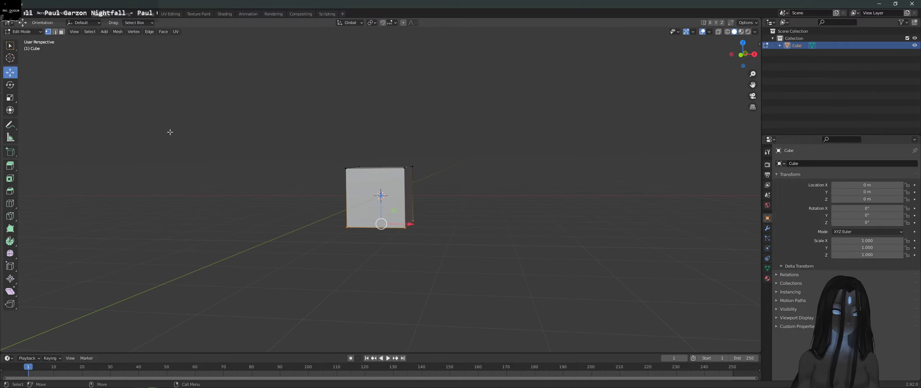
drag(381, 195, 456, 167)
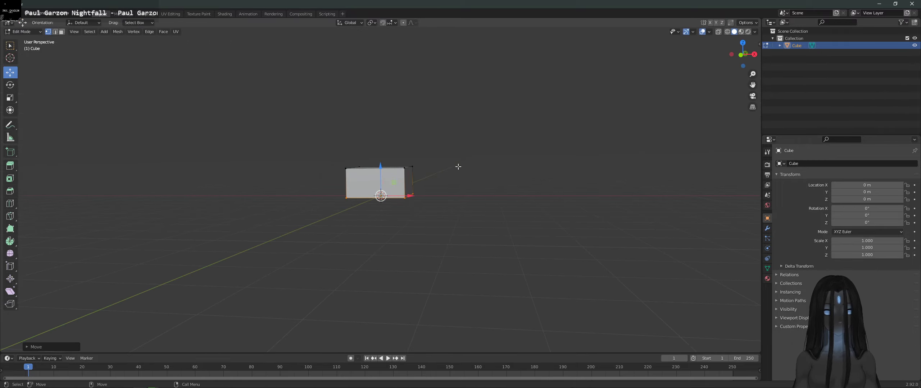
middle_drag(456, 167, 466, 154)
Step: Select the block's top vertices, raise them vertically and set their median Z to 3 m
drag(334, 143, 439, 183)
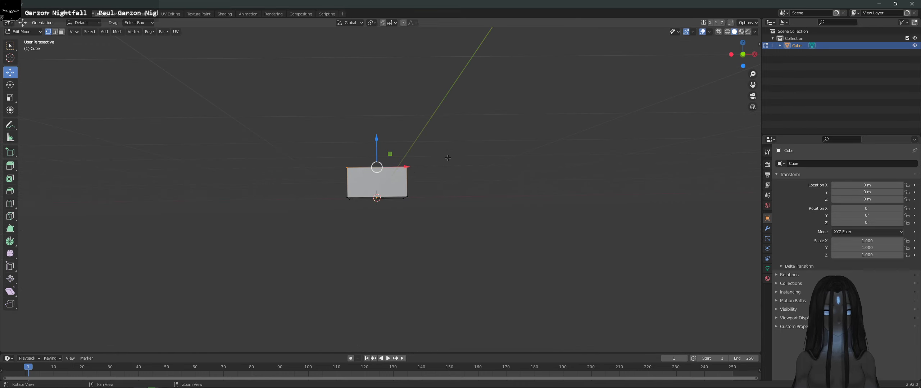
middle_drag(441, 145, 420, 151)
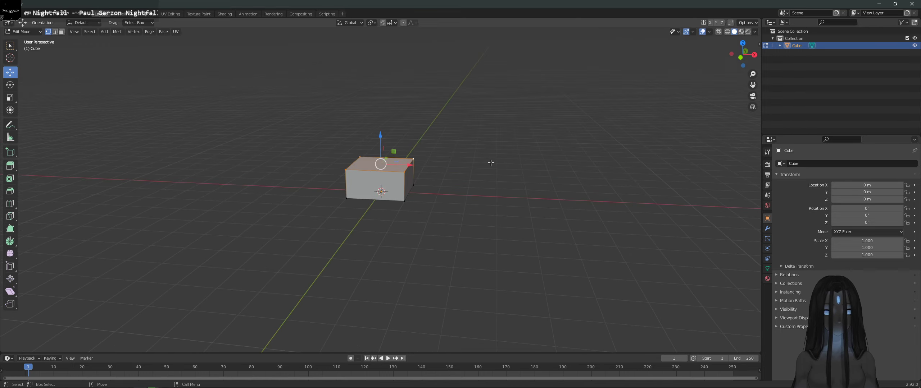
middle_drag(489, 161, 472, 215)
scroll(472, 215, down, 3)
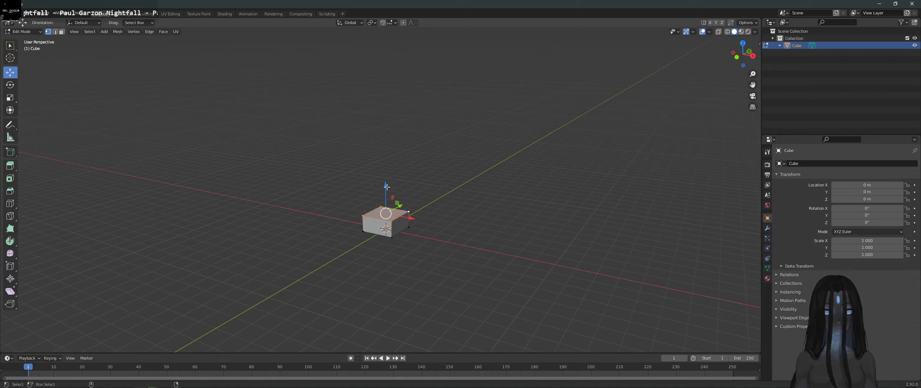
drag(386, 175, 387, 141)
middle_drag(463, 179, 444, 175)
scroll(465, 188, up, 4)
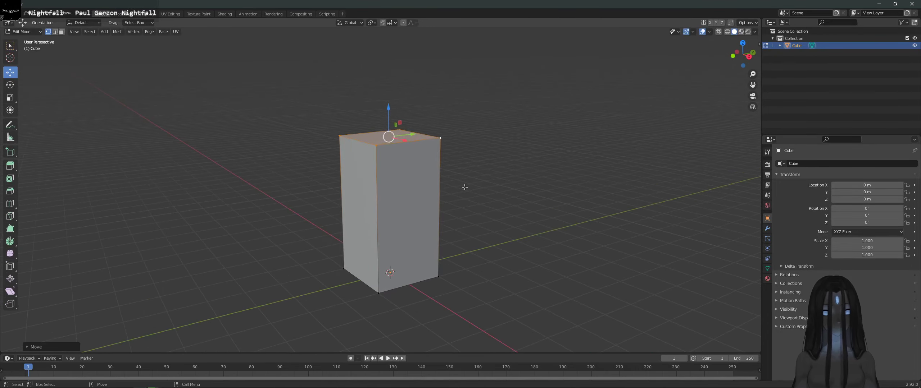
click(759, 44)
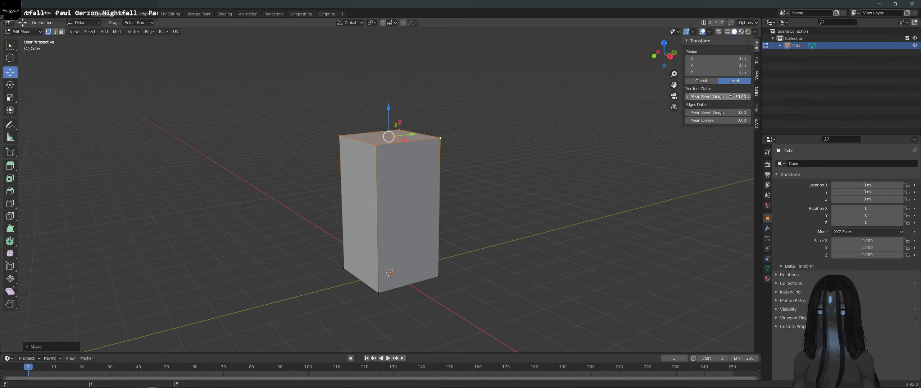
key(Return)
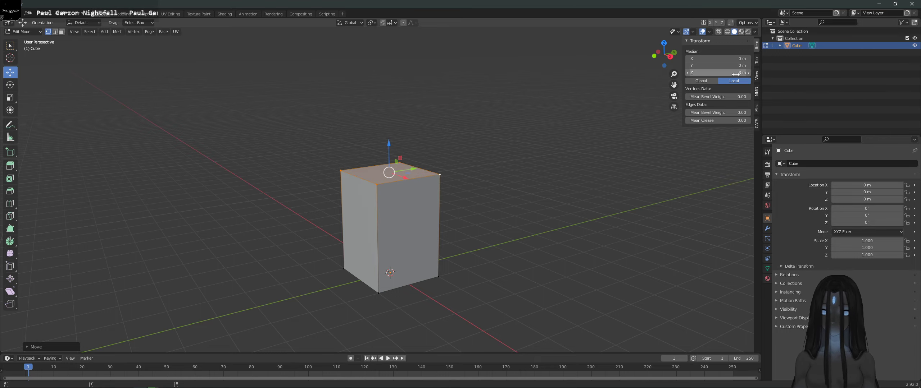
Step: Select the block's side face on the positive X side and move it inward along X to 0 m
middle_drag(525, 201, 483, 334)
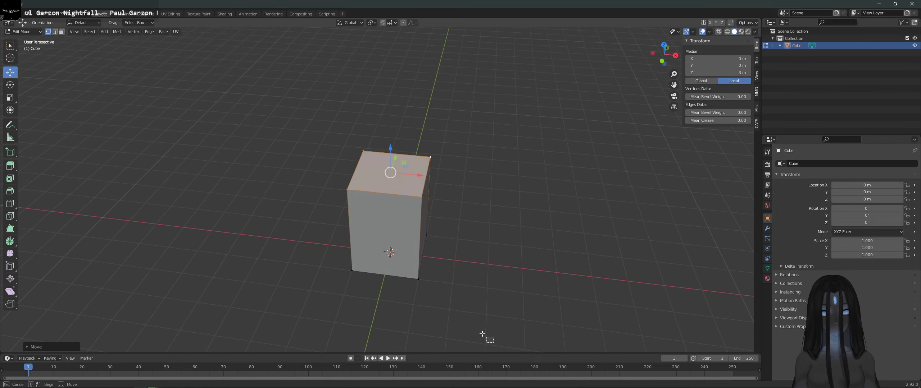
drag(493, 342, 408, 154)
middle_drag(409, 153, 450, 212)
drag(451, 220, 411, 214)
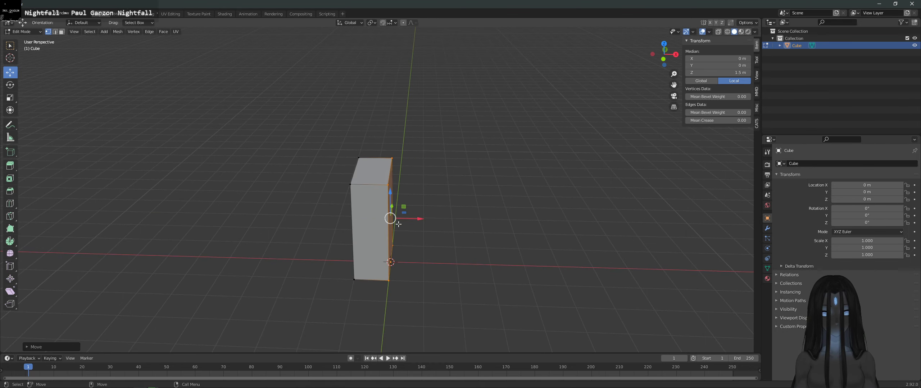
drag(299, 147, 375, 343)
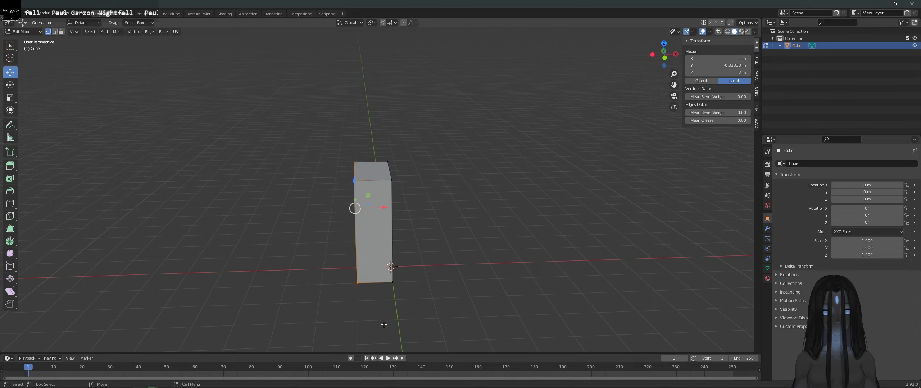
middle_drag(384, 322, 398, 235)
key(g)
key(x)
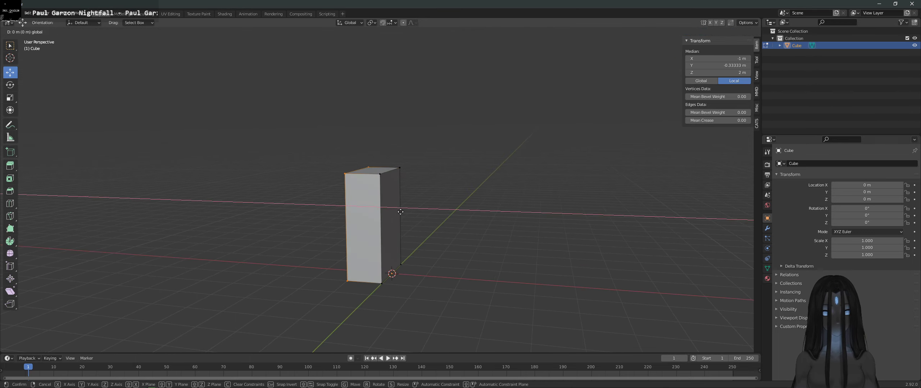
ctrl+drag(421, 216, 420, 216)
key(ctrl+z)
key(e)
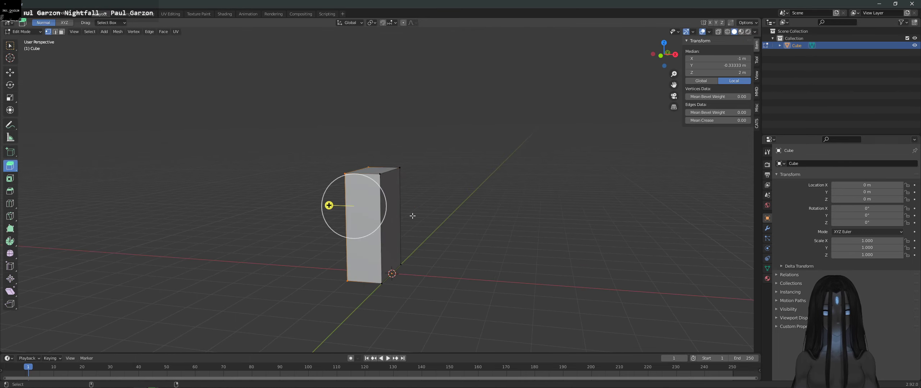
Step: Select all vertices of the negative X side face, move them inward, set their median X to -0.1 m and deselect the mesh
middle_drag(345, 263, 399, 275)
shift+click(340, 267)
middle_drag(457, 266, 397, 247)
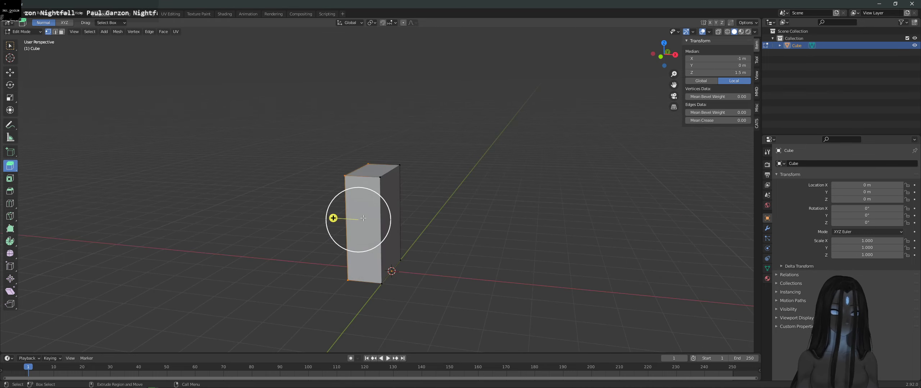
click(10, 73)
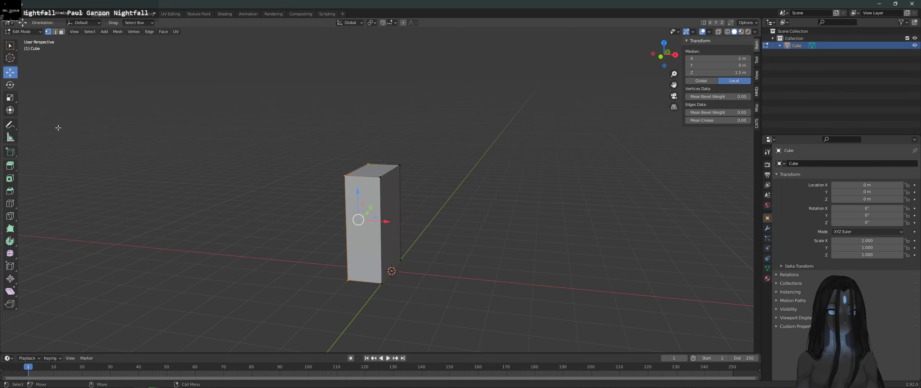
drag(386, 222, 418, 225)
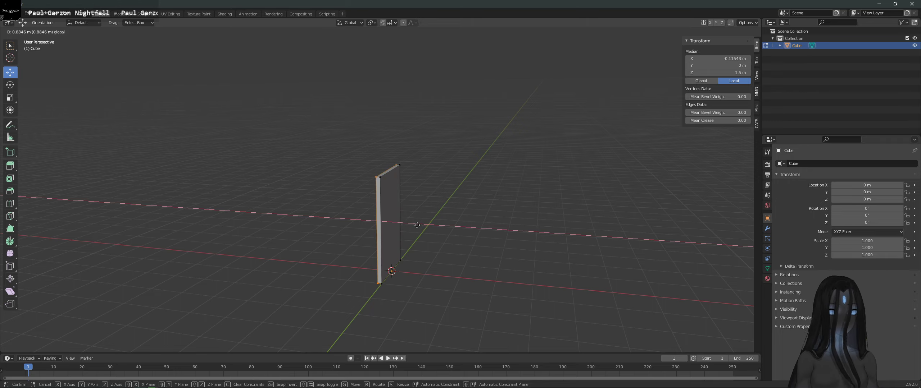
drag(417, 226, 417, 225)
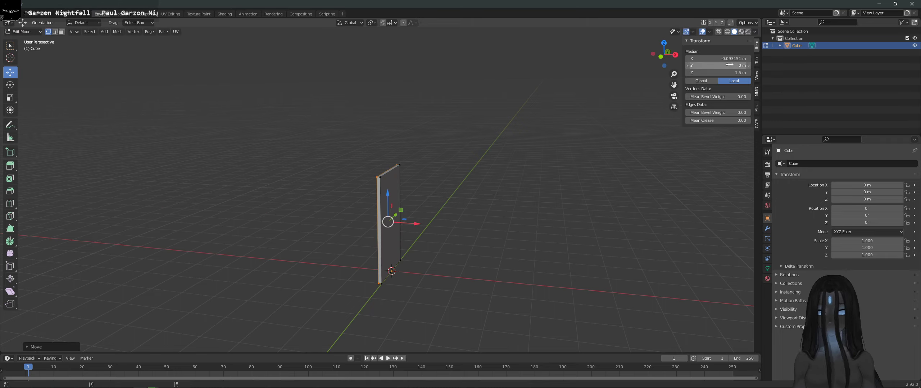
click(735, 61)
text(-0.)
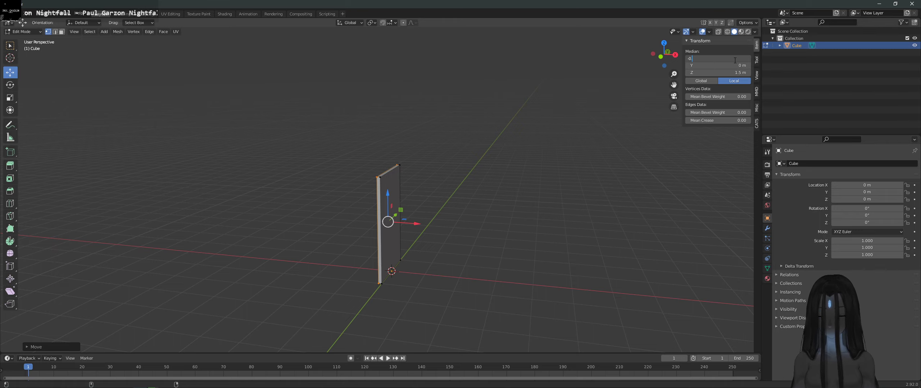
text(1)
key(Return)
click(459, 228)
middle_drag(459, 228, 308, 180)
scroll(387, 220, up, 4)
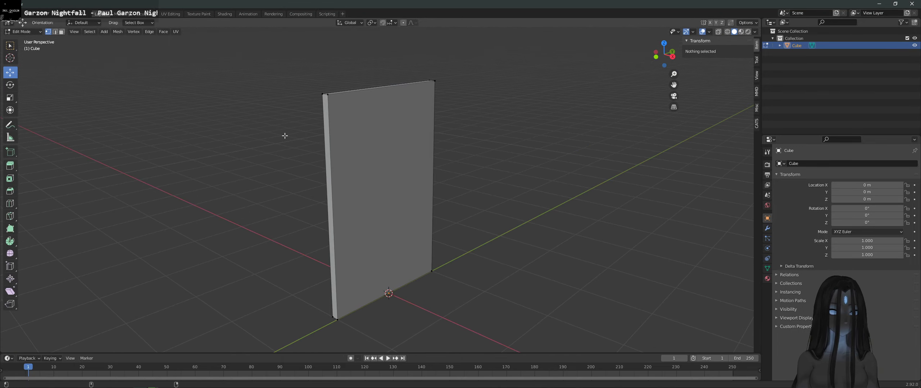
Step: Switch to Unity Hub and start a new project, showing its project settings
key(super)
key(super)
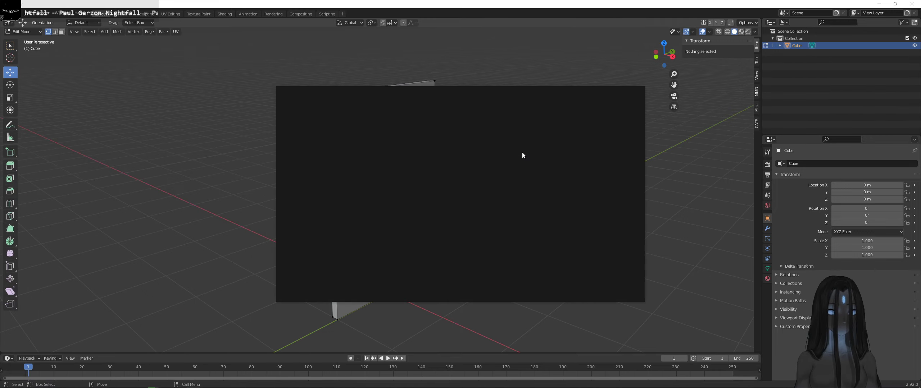
click(602, 122)
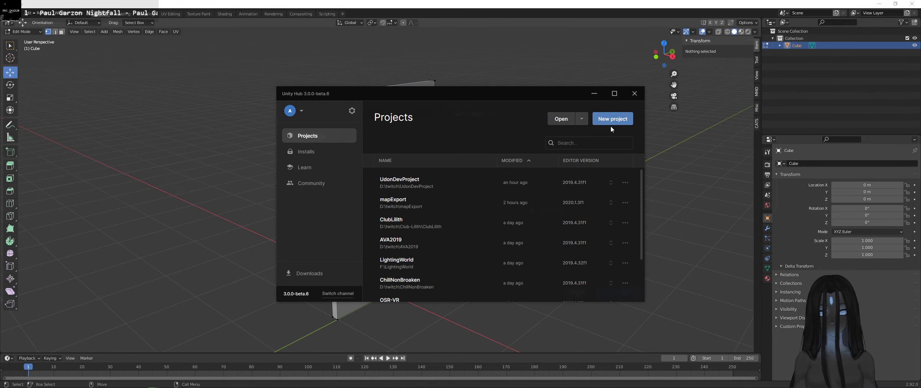
scroll(615, 240, down, 1)
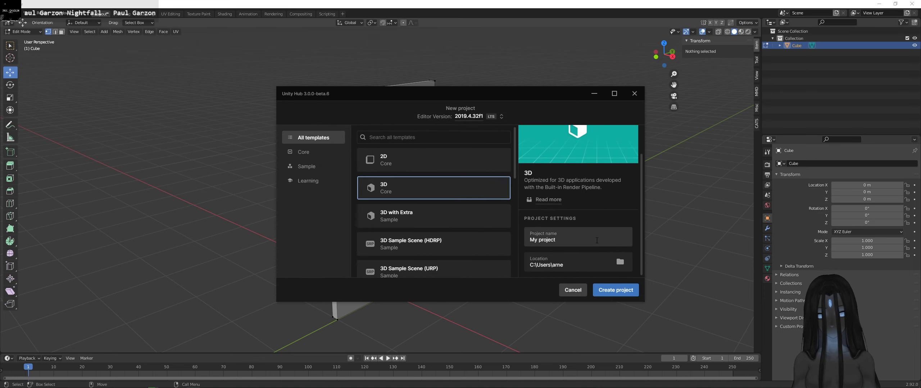
Step: Set the new Unity project's location to the RandomRoom folder inside F:\Twitch
click(611, 240)
click(620, 263)
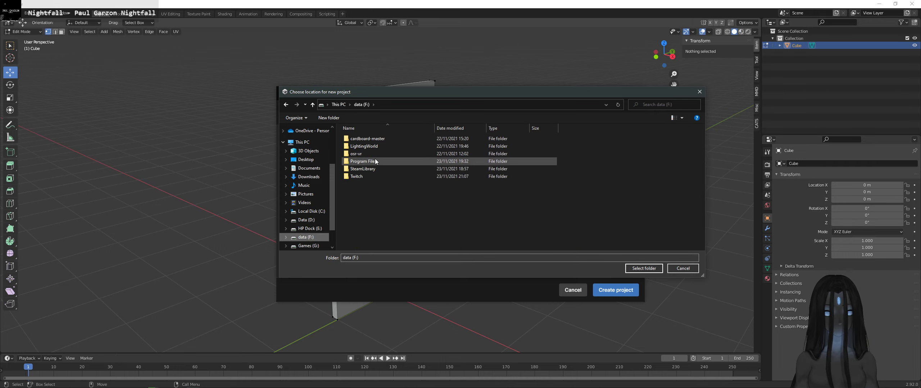
double_click(374, 175)
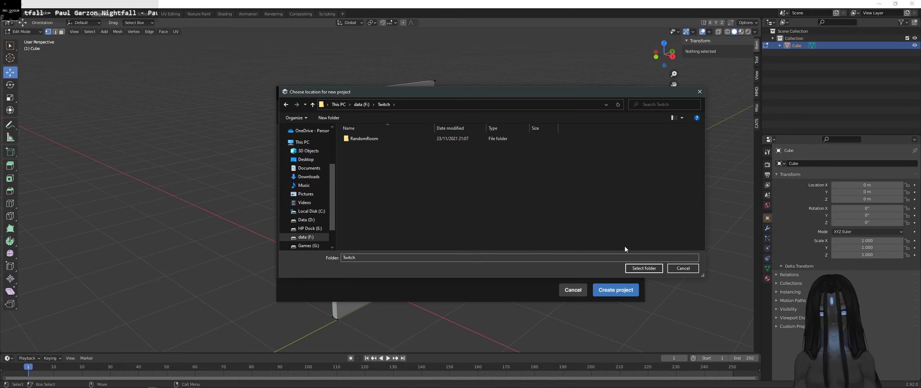
click(644, 268)
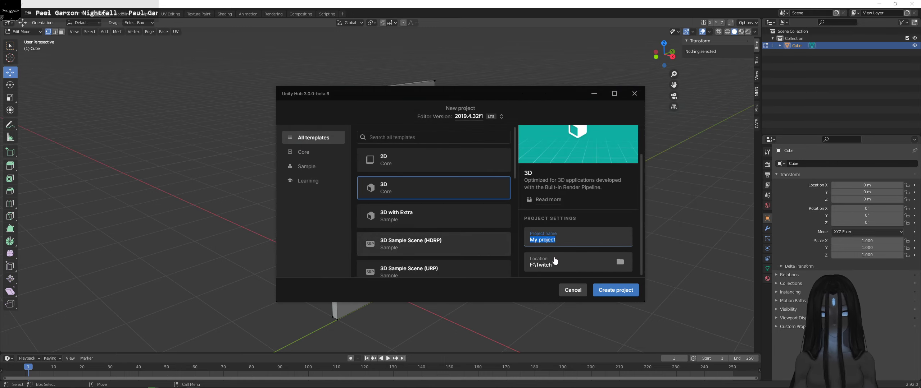
click(620, 261)
click(372, 138)
double_click(371, 139)
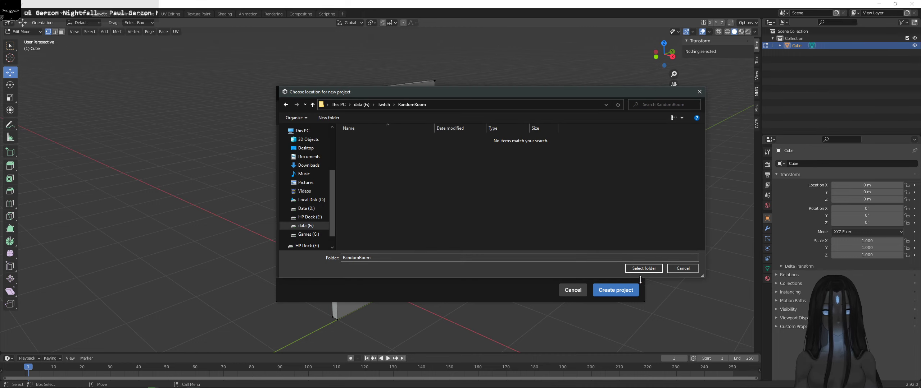
click(643, 268)
Step: Name the Unity project RandomRoom and create it
click(592, 234)
text(RandomRoom)
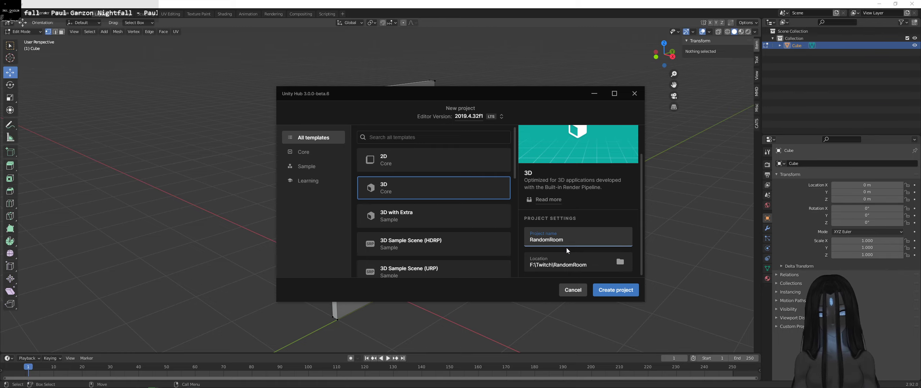
click(625, 290)
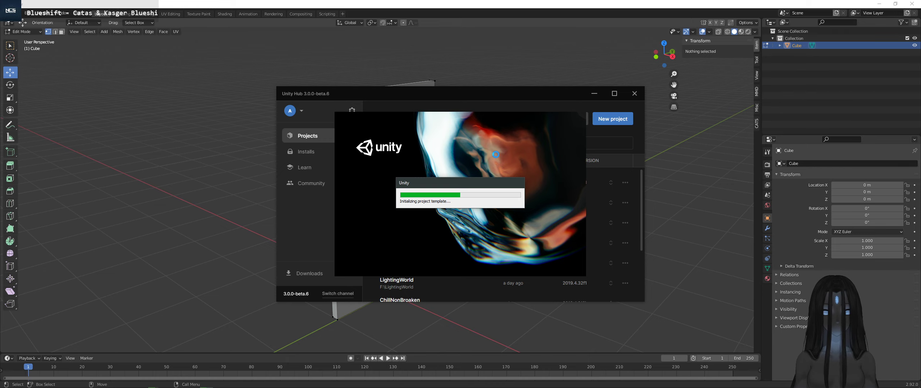
Step: Clear the Unity Hub window out of the way and return to the wall panel in Blender
drag(524, 95, 446, 96)
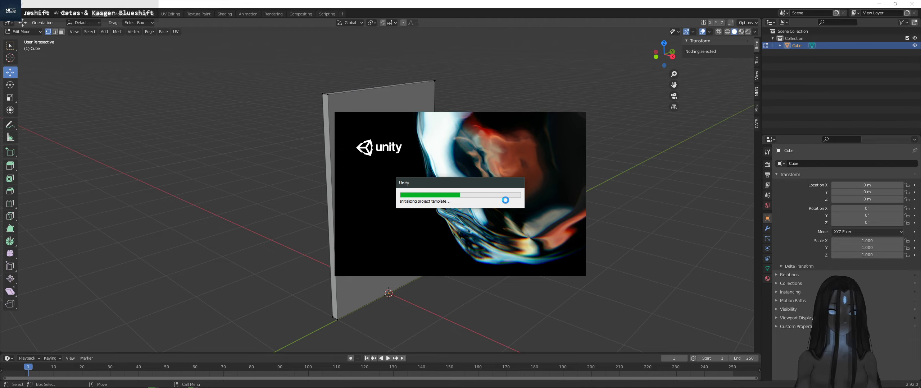
click(270, 144)
middle_drag(454, 169, 442, 173)
shift+middle_drag(436, 219, 446, 203)
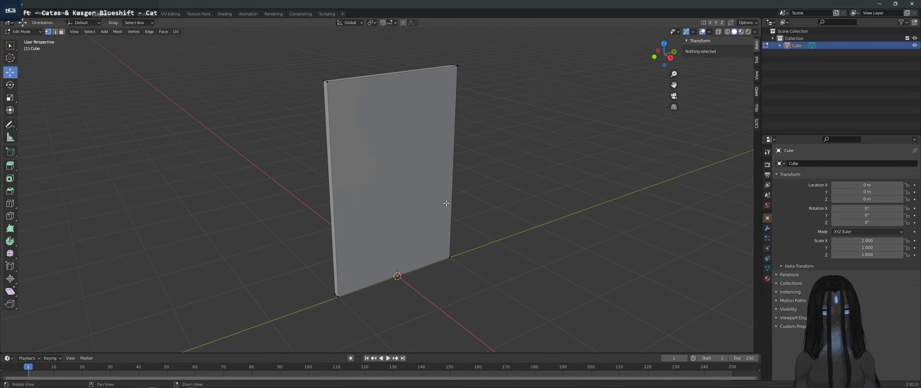
Step: Switch from Edit Mode to Object Mode and select the wall panel
click(32, 34)
click(30, 39)
click(371, 195)
middle_drag(284, 227, 128, 138)
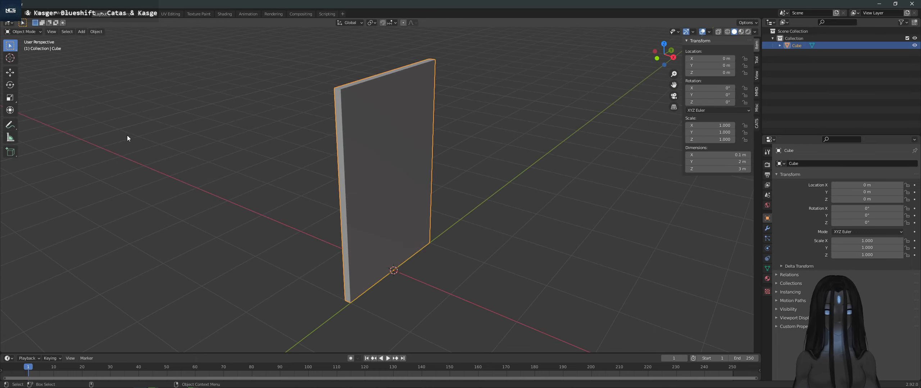
Step: Move the wall panel backward along the X axis and try to duplicate it
click(11, 72)
drag(415, 280, 275, 220)
key(shift+d)
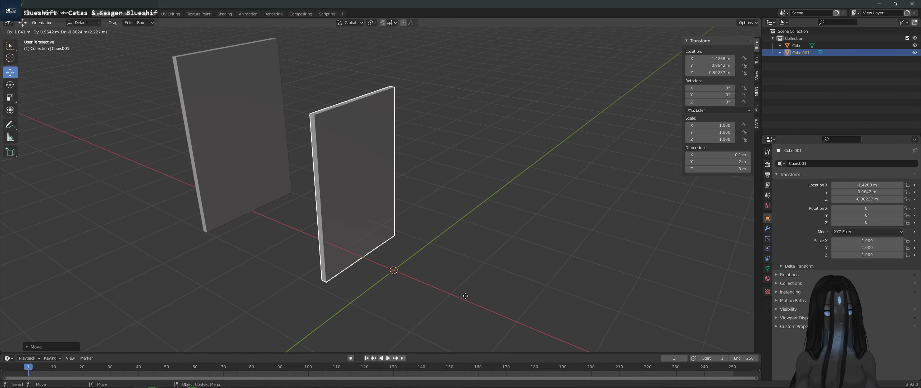
right_click(465, 297)
drag(269, 219, 418, 266)
right_click(417, 267)
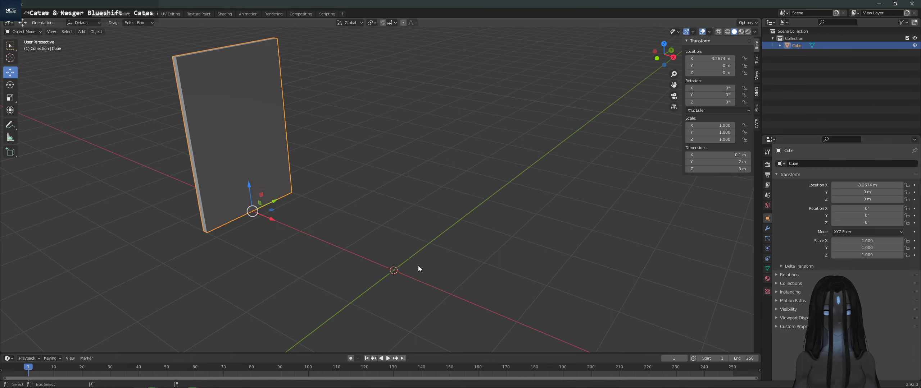
key(Delete)
Step: Move the wall panel back and set its X location to 0 m
click(253, 203)
drag(274, 218, 450, 283)
click(724, 56)
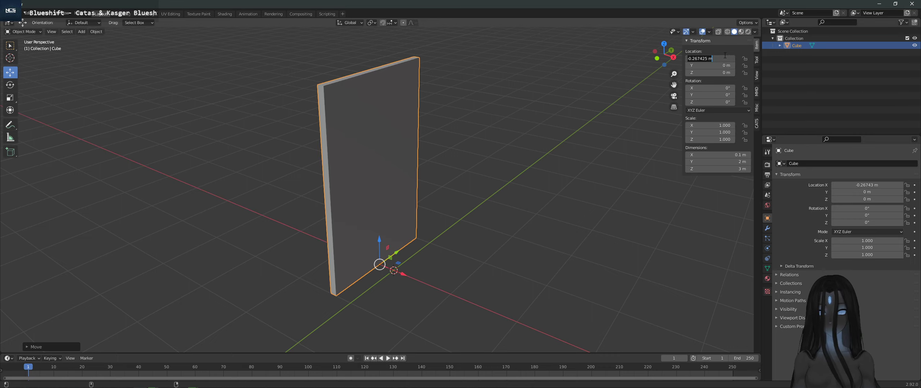
text(0)
key(Return)
click(462, 194)
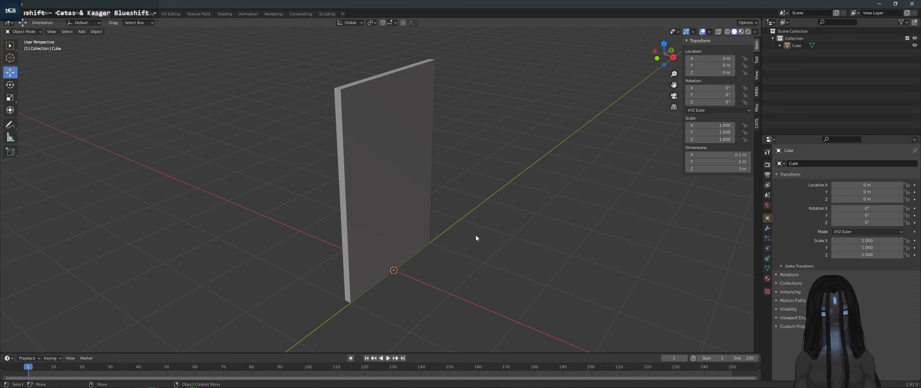
key(shift+d)
key(ctrl+s)
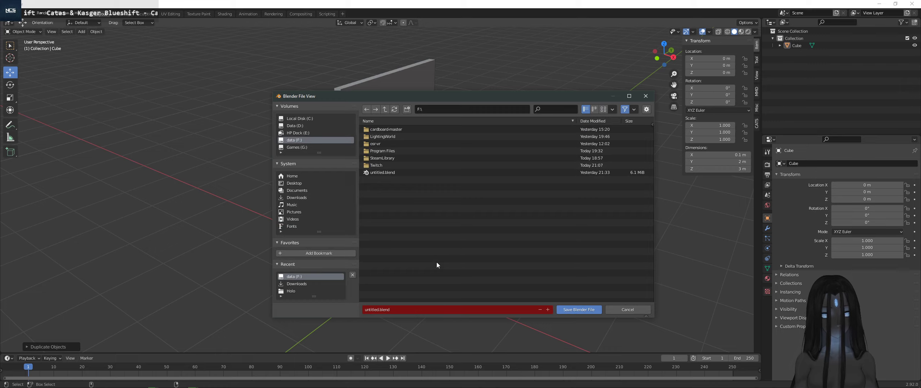
click(637, 312)
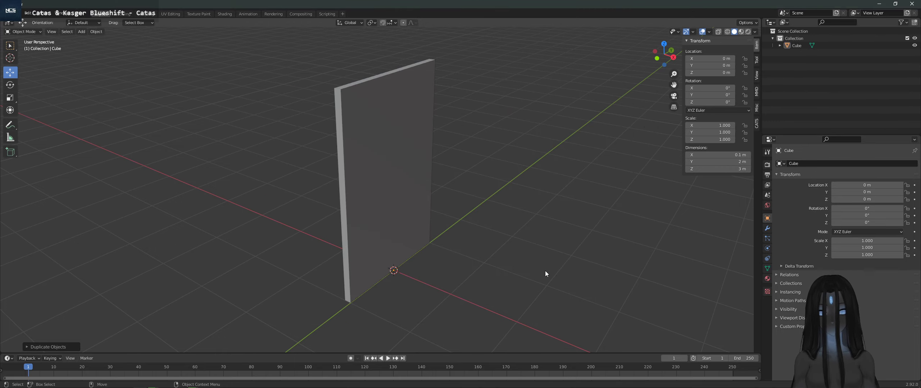
Step: Duplicate the wall panel and set the copy's X, Y and Z location to 0 m
click(378, 272)
key(shift+d)
click(281, 221)
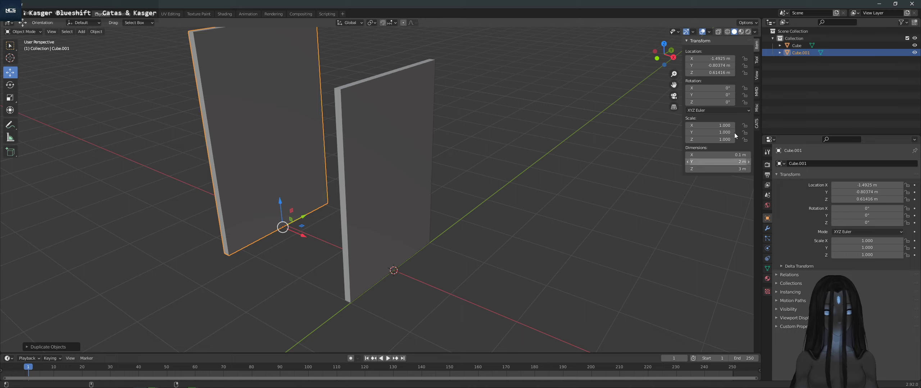
click(721, 59)
text(0)
key(Tab)
text(0)
key(Tab)
text(0)
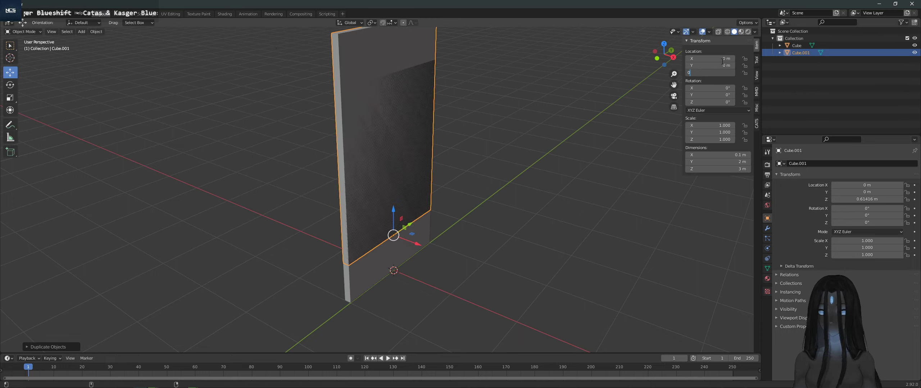
key(Return)
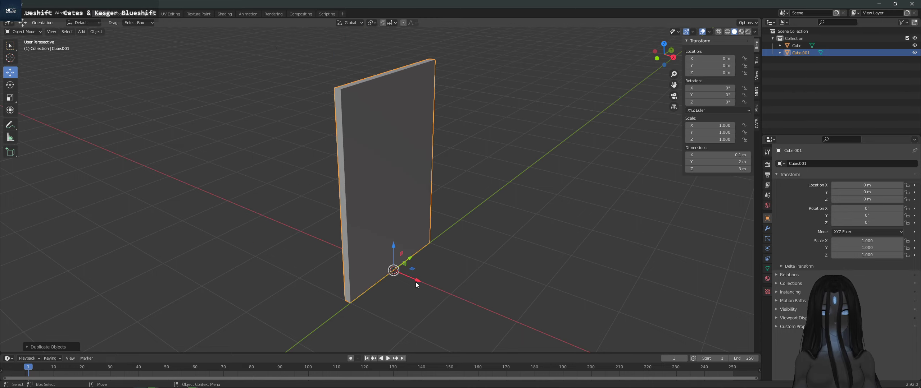
Step: Move the duplicate wall well behind the original along the X axis and select the original wall
key(g)
click(205, 215)
click(392, 231)
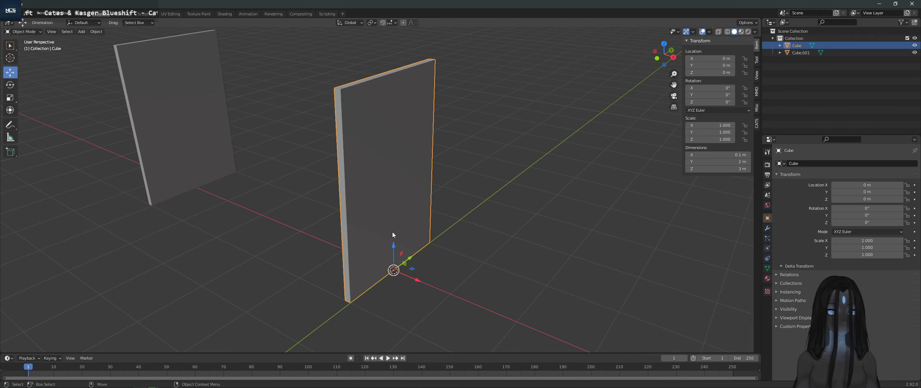
Step: Enter Edit Mode on the original wall at the origin
click(25, 31)
click(498, 207)
click(347, 154)
middle_drag(347, 154, 515, 182)
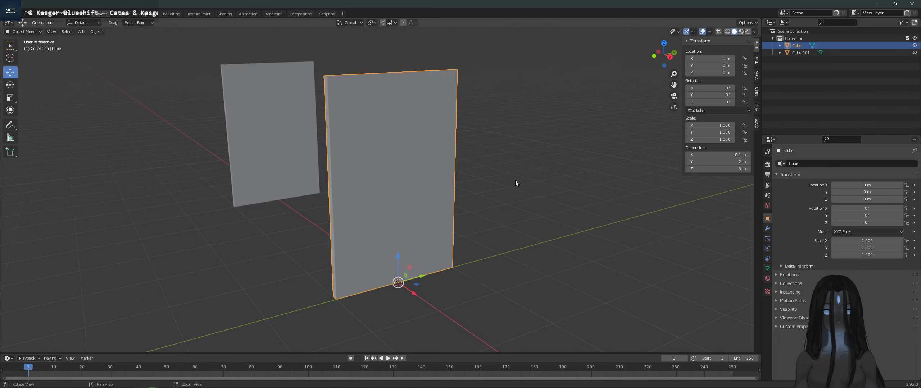
click(36, 31)
click(40, 48)
middle_drag(435, 167, 478, 180)
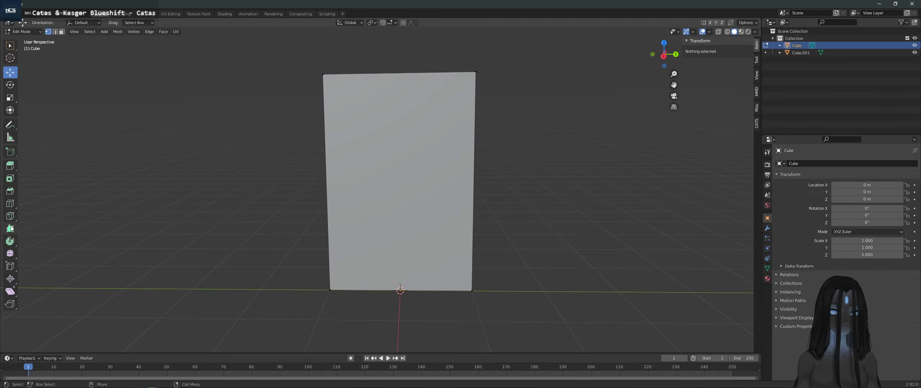
click(10, 204)
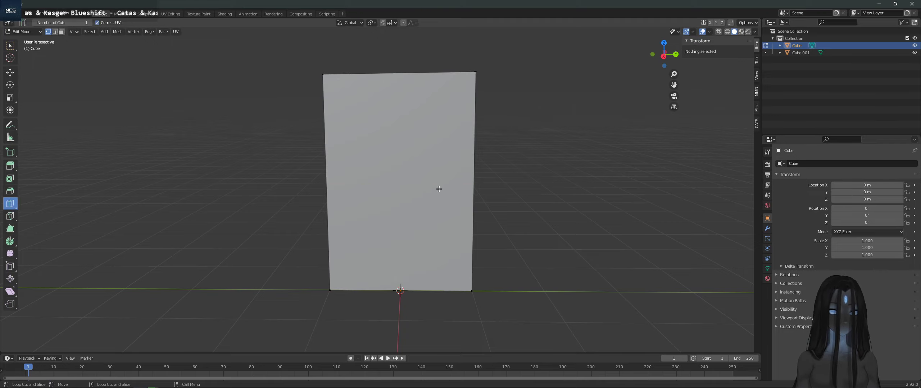
middle_drag(411, 193, 460, 198)
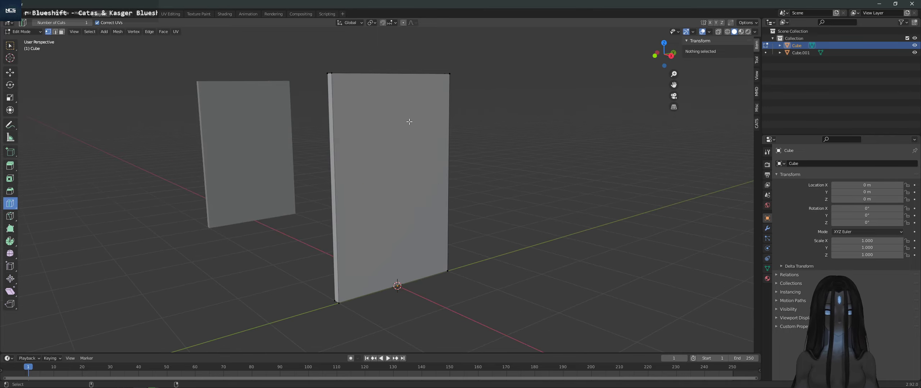
middle_drag(514, 107, 413, 96)
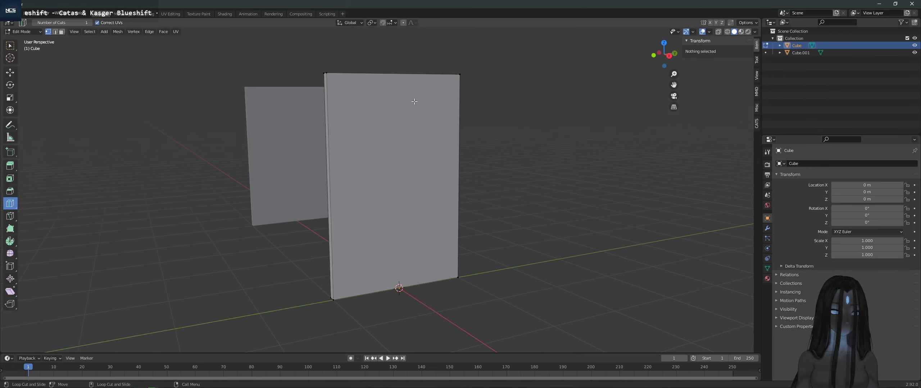
middle_drag(489, 93, 98, 158)
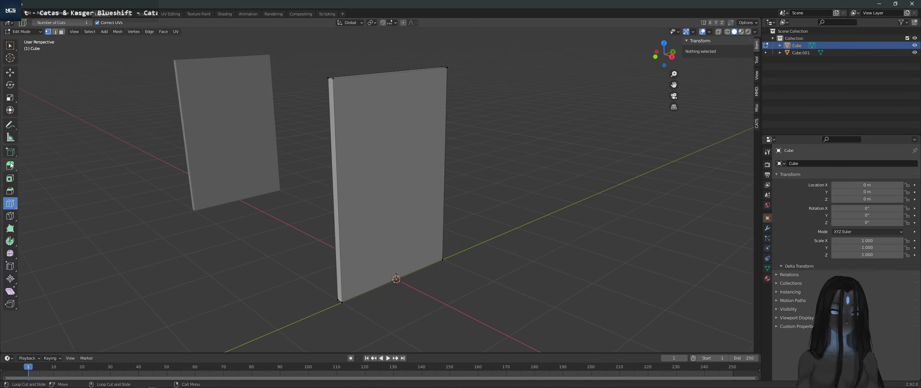
Step: Inset the wall's large front face by about 0.23 m to outline a door opening
click(10, 182)
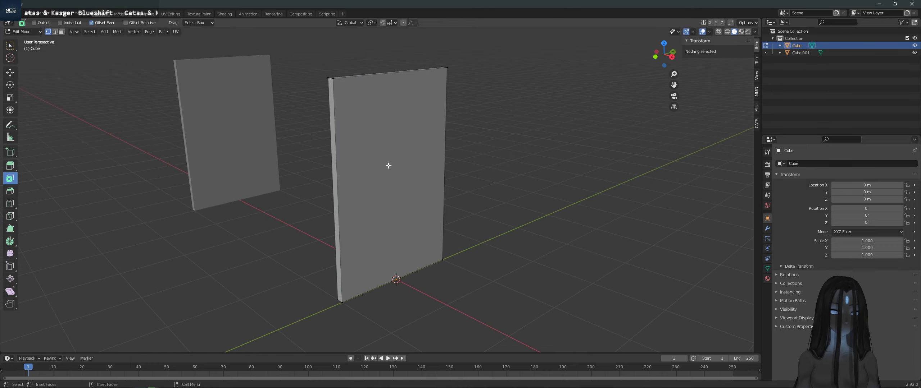
click(61, 32)
click(360, 184)
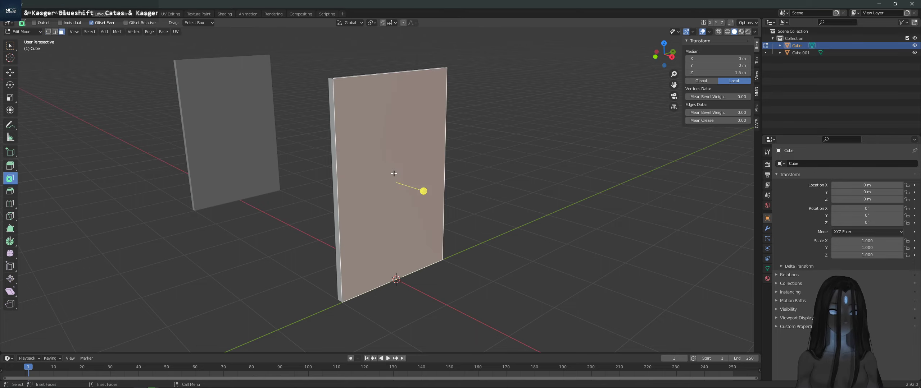
drag(423, 192, 405, 193)
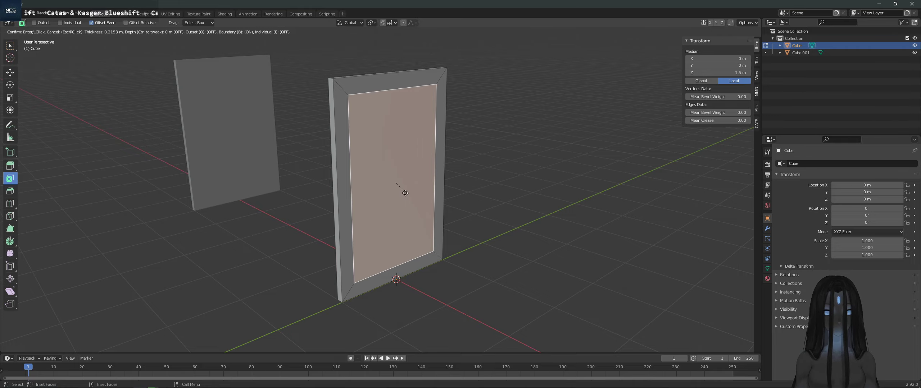
drag(404, 193, 403, 193)
middle_drag(404, 193, 432, 187)
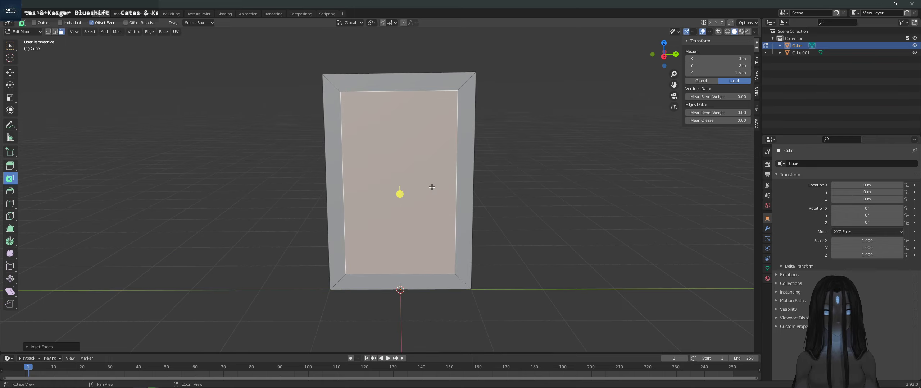
key(2)
click(410, 281)
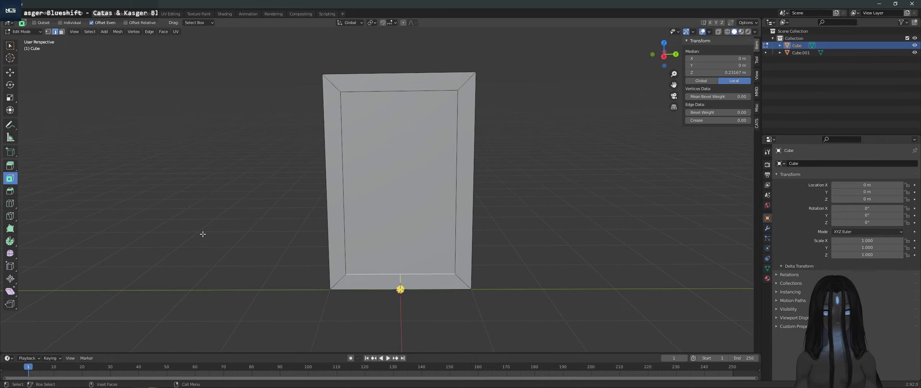
click(11, 72)
middle_drag(387, 306, 402, 298)
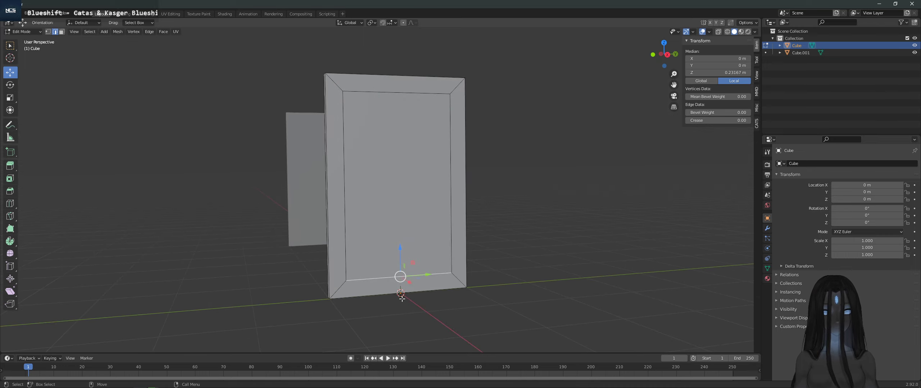
click(401, 299)
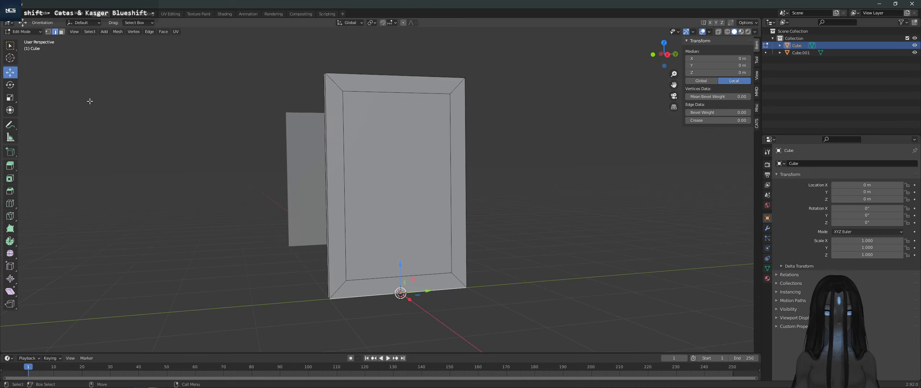
Step: Try deleting the edges of the border face below the inset, and undo the deletion
click(61, 31)
click(407, 286)
key(x)
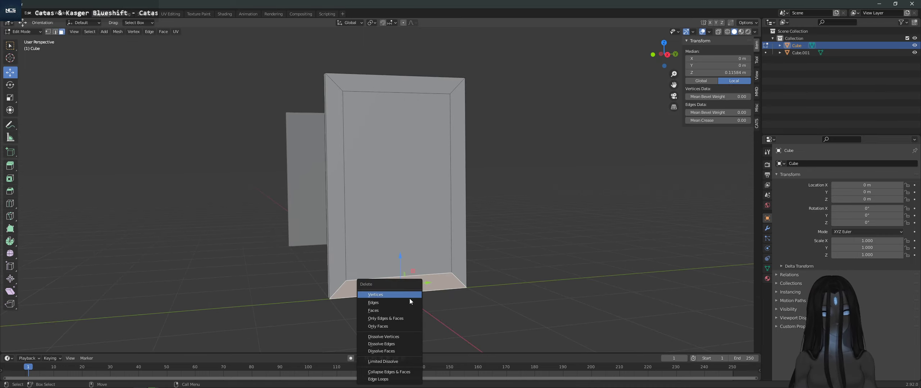
click(404, 303)
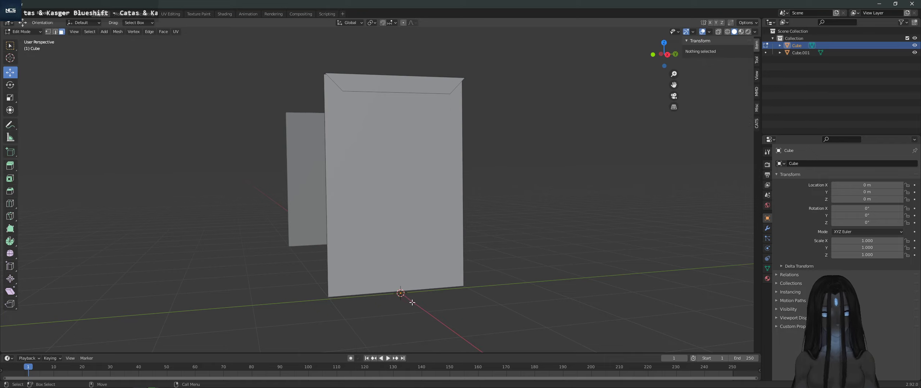
key(ctrl+e)
key(ctrl+z)
key(ctrl+z)
click(436, 282)
right_click(435, 280)
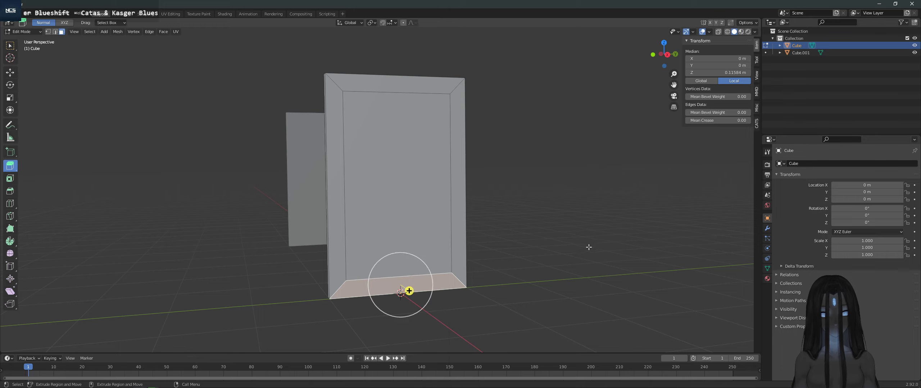
key(x)
click(538, 282)
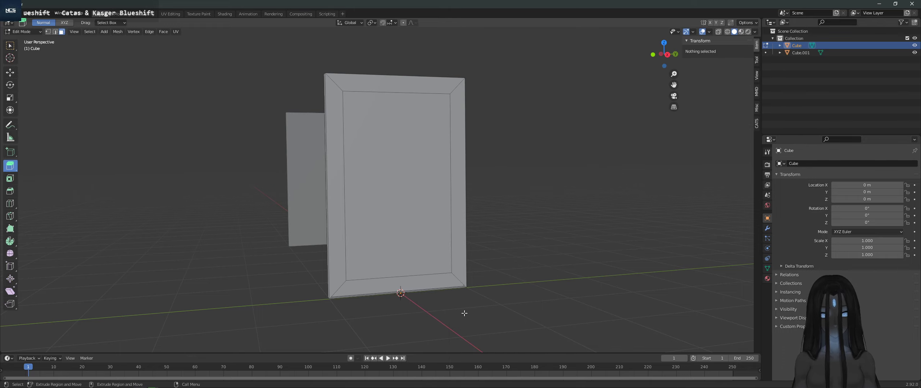
Step: Delete the narrow underside face of the wall
mouse_move(441, 317)
middle_down()
mouse_move(440, 306)
mouse_move(435, 324)
middle_up()
click(416, 289)
key(x)
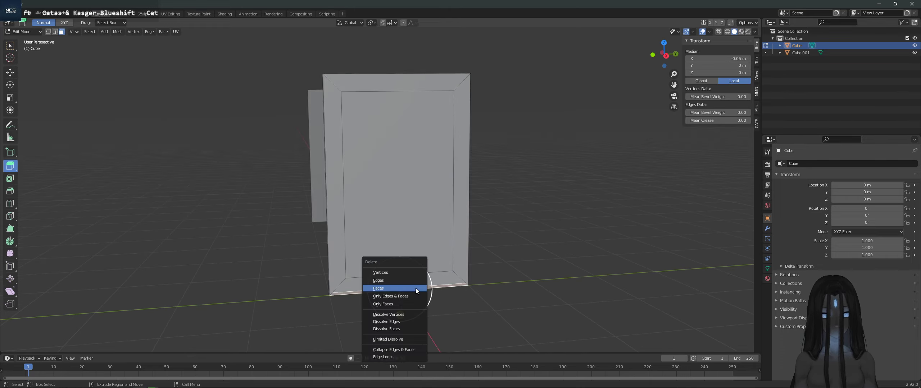
click(415, 289)
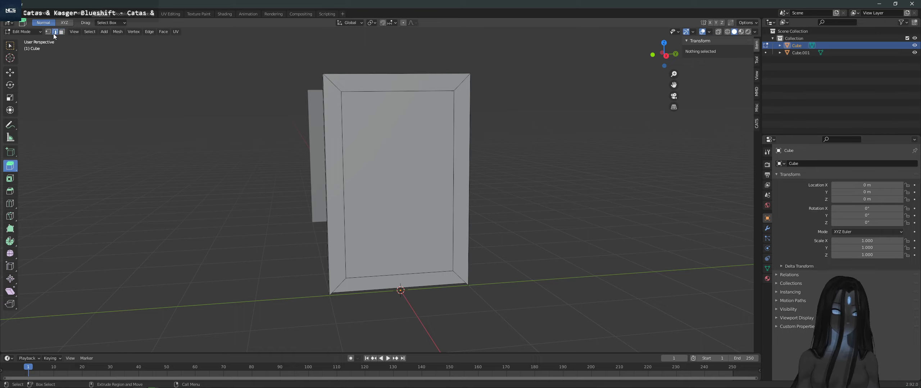
Step: Set the Z position of the inset's lower inner edge to 0 m so the outline reaches the floor
click(55, 32)
click(403, 279)
click(10, 72)
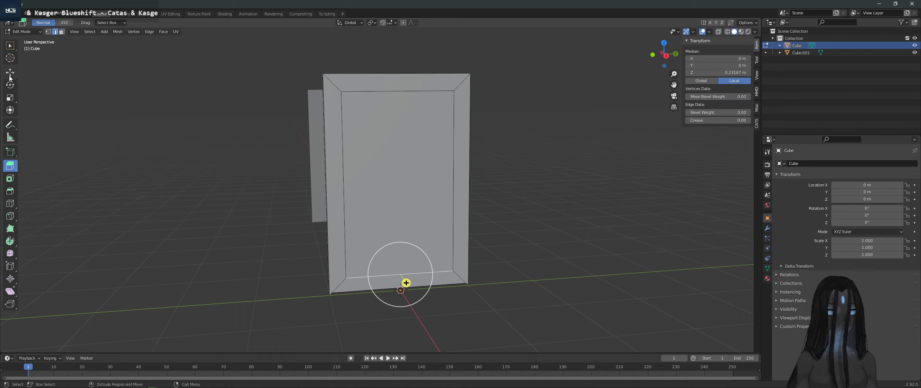
click(737, 72)
text(0)
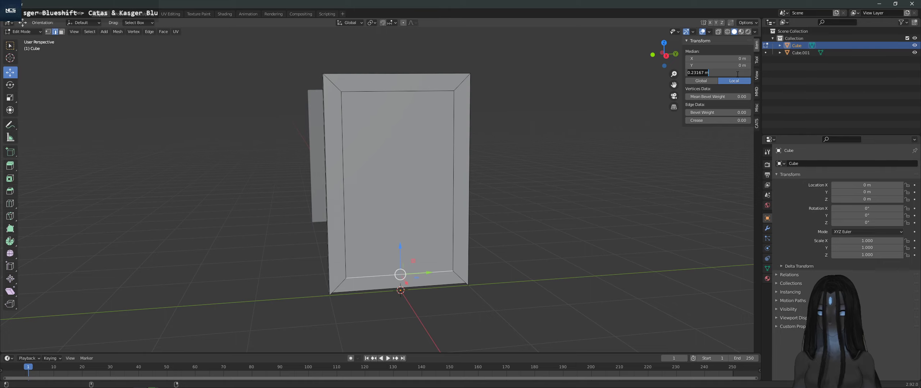
key(Return)
click(550, 255)
mouse_move(401, 260)
middle_down()
mouse_move(432, 258)
mouse_move(416, 263)
middle_up()
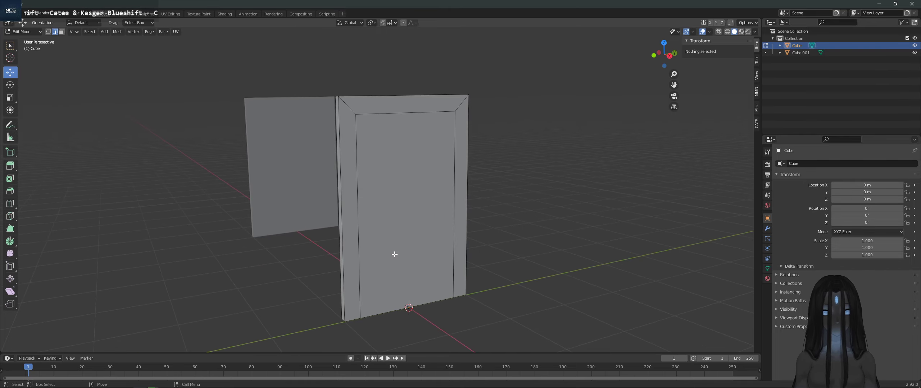
key(alt+Tab)
key(Escape)
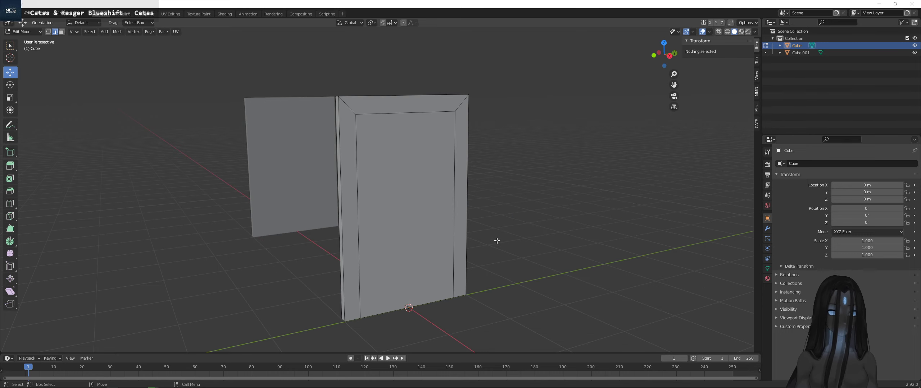
middle_drag(530, 219, 476, 238)
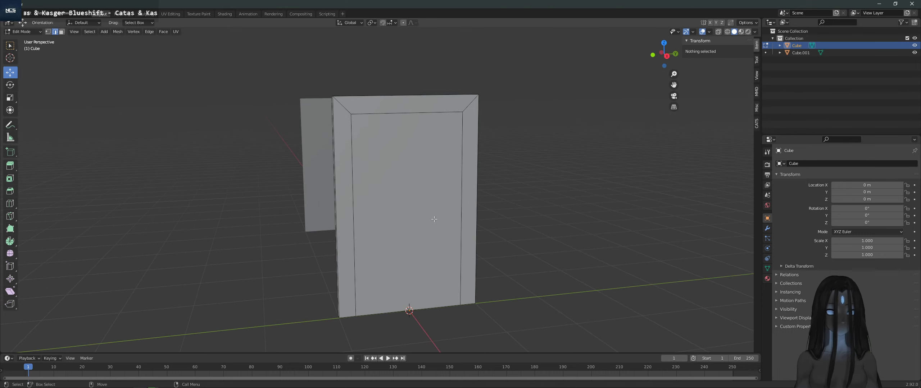
Step: Switch to Unity and create a folder named Models in the project's Assets folder
key(alt+Tab)
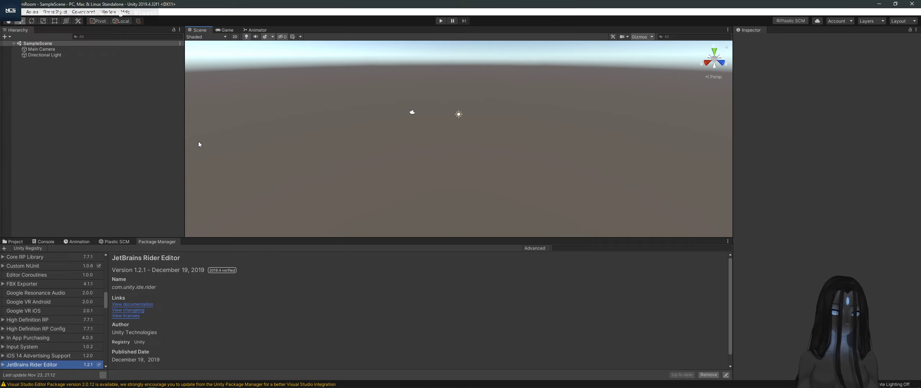
click(15, 242)
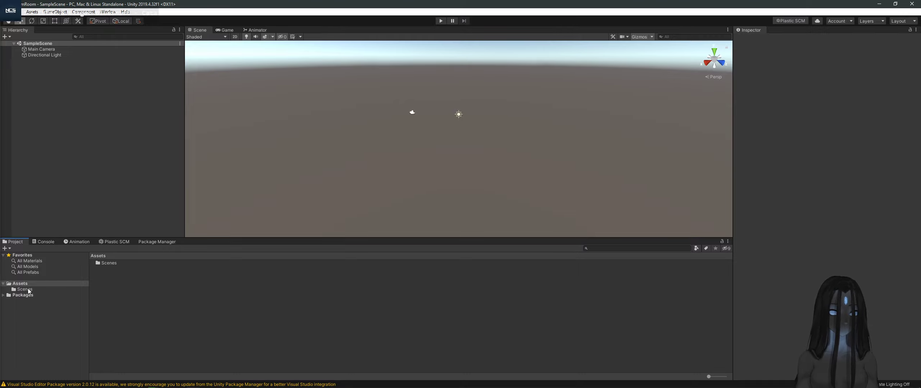
right_click(247, 311)
mouse_move(263, 128)
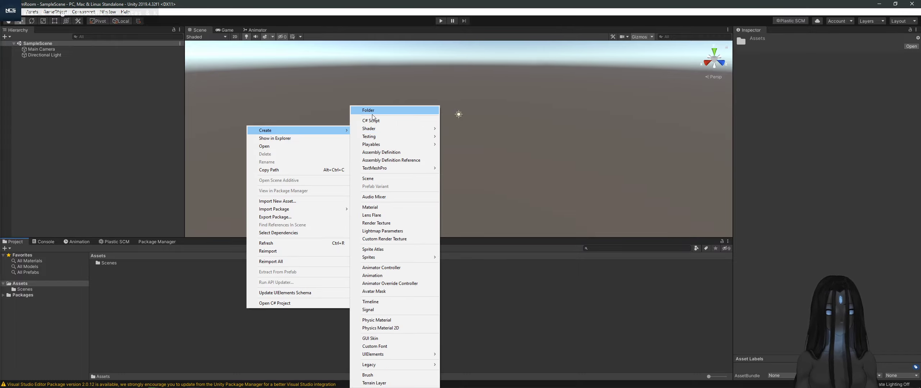
click(368, 110)
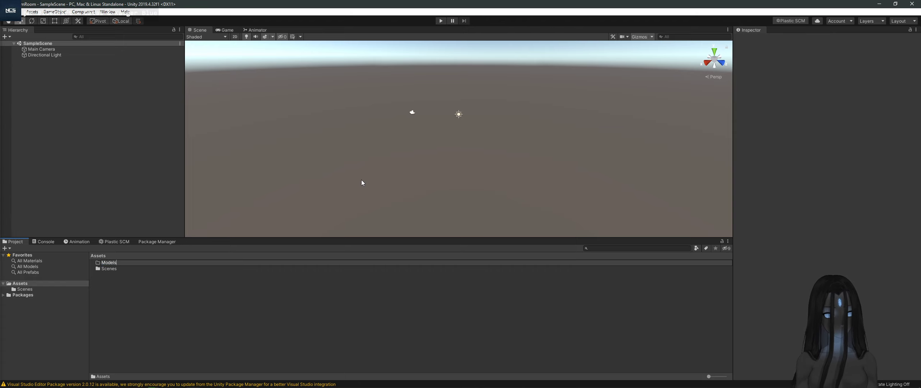
key(Return)
Step: Switch to Blender and save the scene as Main.blend in the RandomRoom project's Assets\Models folder
key(alt+Tab)
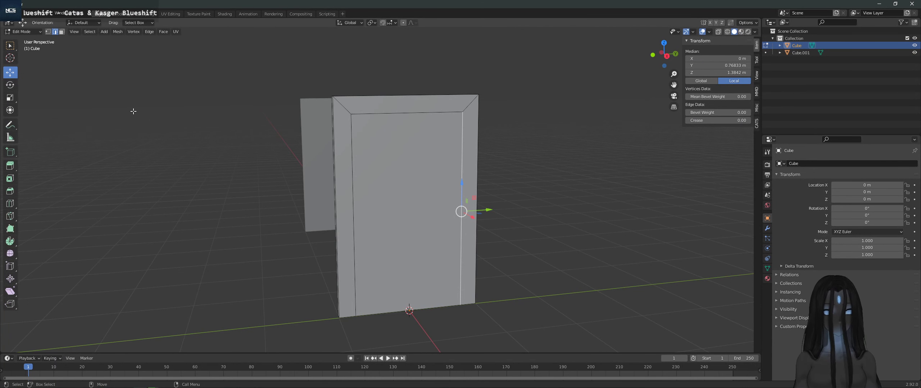
click(15, 14)
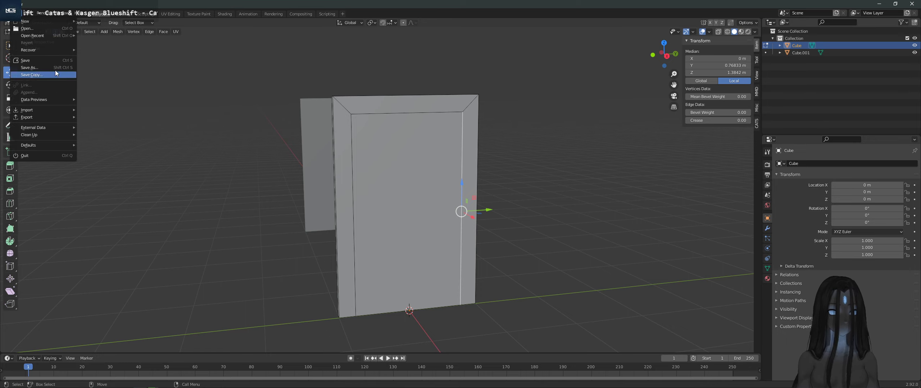
click(53, 68)
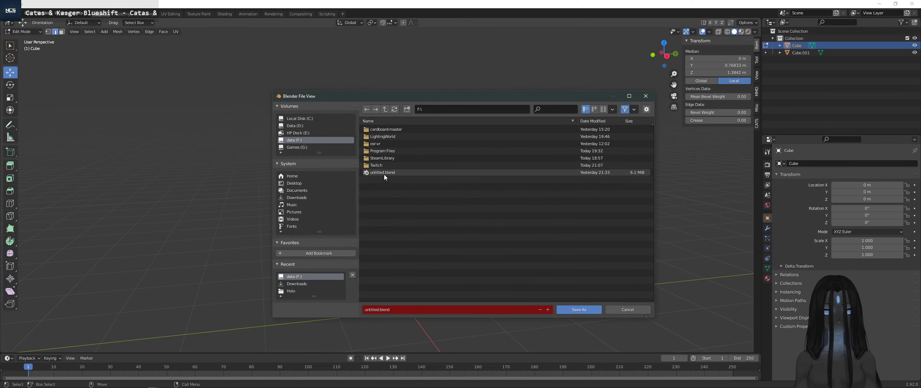
double_click(398, 165)
double_click(399, 129)
double_click(400, 129)
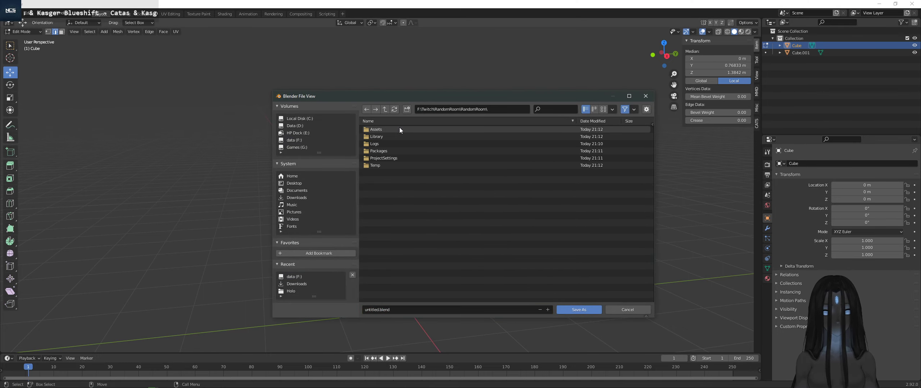
double_click(400, 128)
double_click(404, 130)
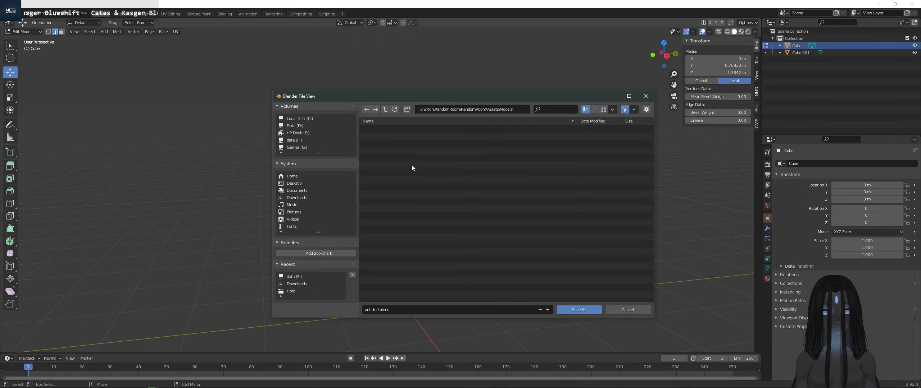
click(416, 310)
text(M)
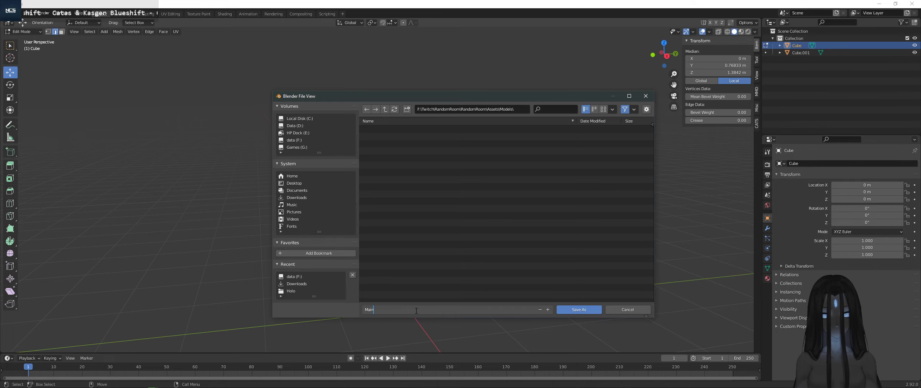
text(ain)
key(Return)
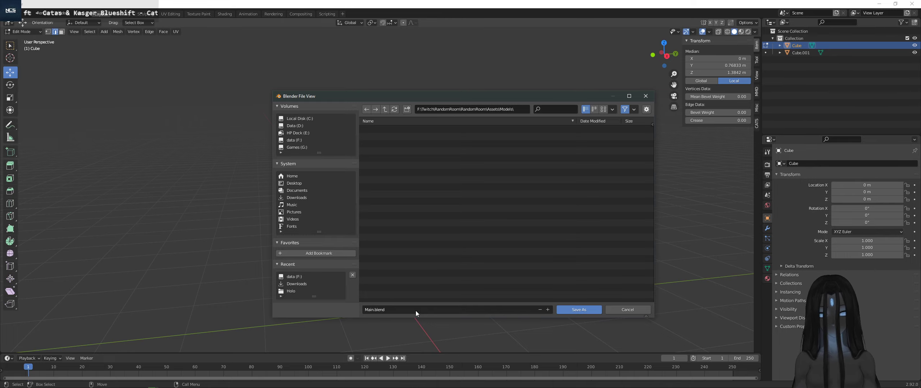
click(583, 311)
Step: Switch to Unity, open the Models folder and select the Main asset to inspect its import
key(alt+Tab)
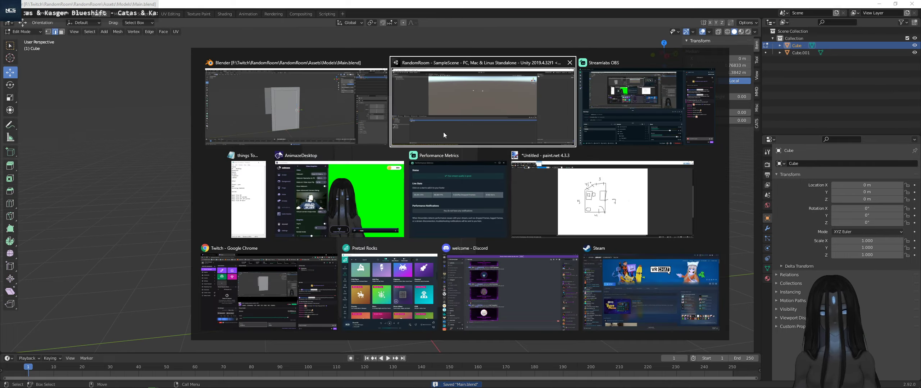
double_click(107, 265)
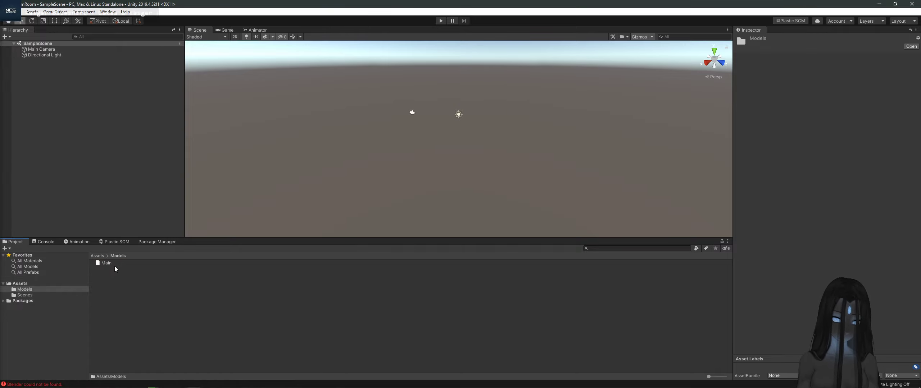
click(114, 265)
click(155, 309)
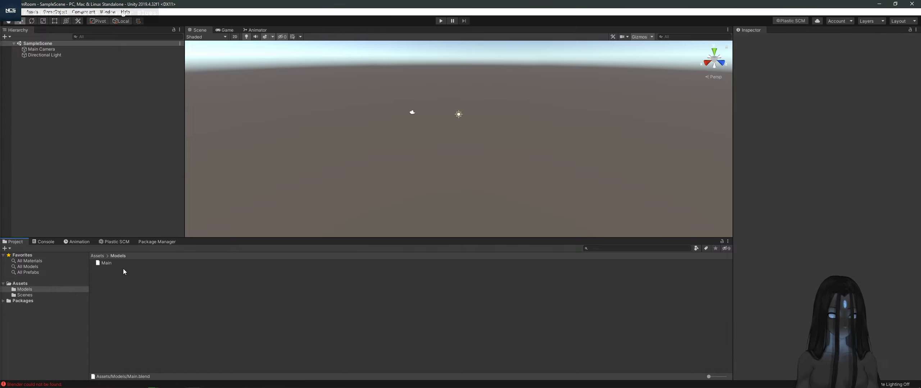
click(112, 264)
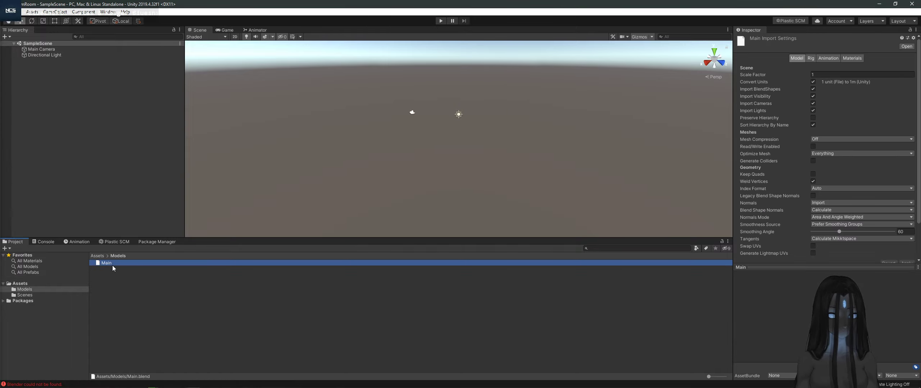
Step: Read the details of the Blender import error in the console and clear the log
click(50, 384)
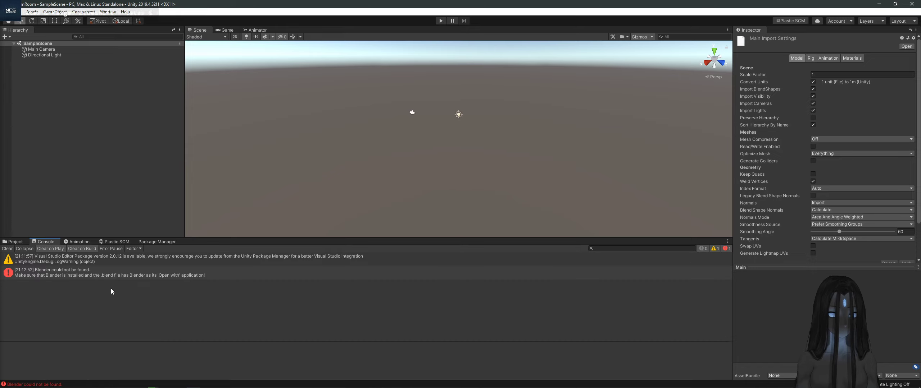
click(83, 274)
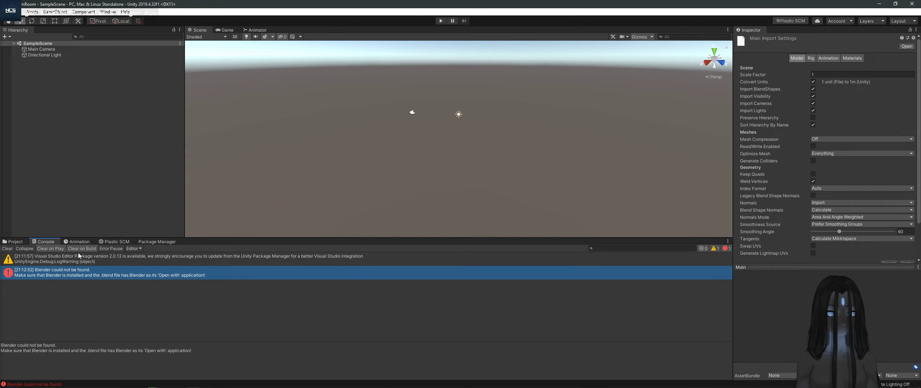
click(7, 249)
Step: Return to the project's Models folder and review the Main asset's import settings down to the imported object
click(143, 243)
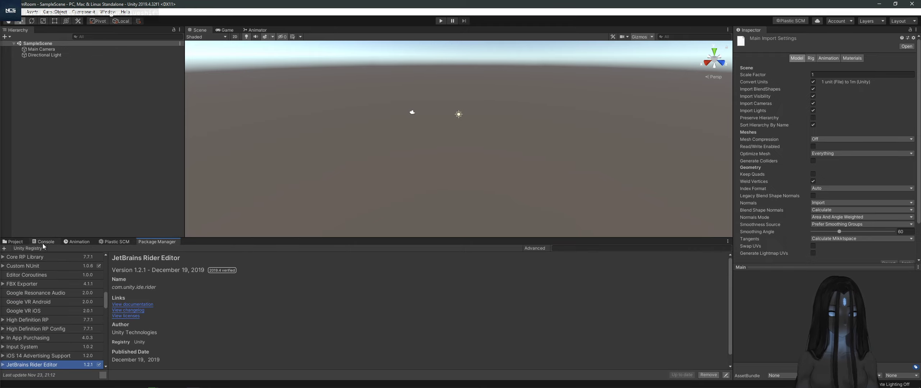
click(17, 242)
click(153, 274)
click(246, 264)
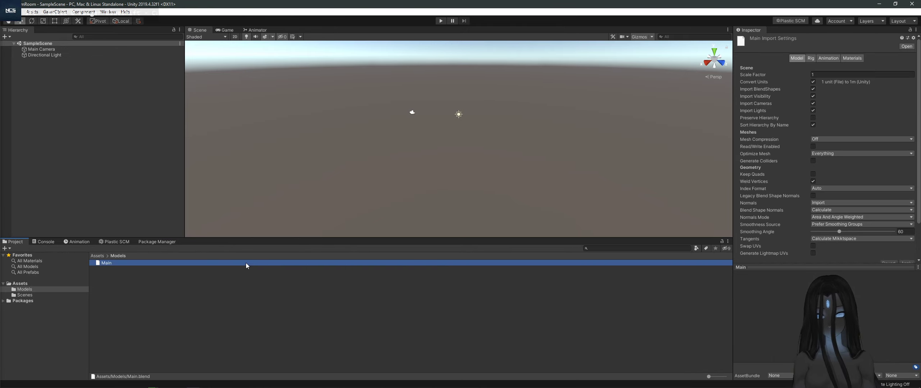
scroll(740, 179, down, 3)
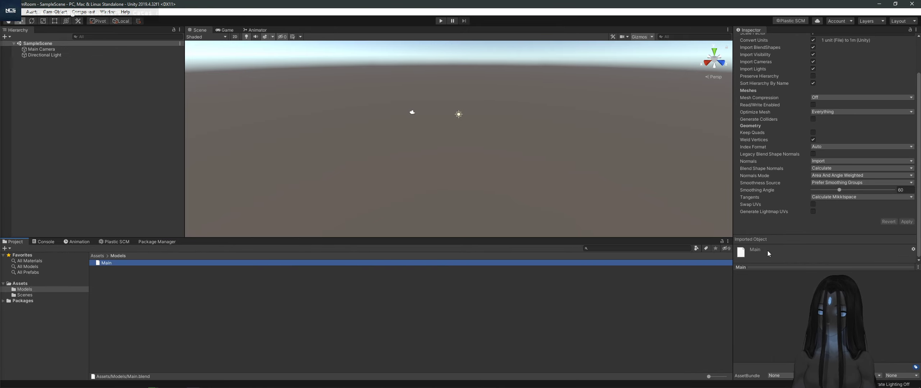
Step: Switch to Blender, save Main.blend again and return to Unity
key(alt+Tab)
key(ctrl+s)
key(alt+Tab)
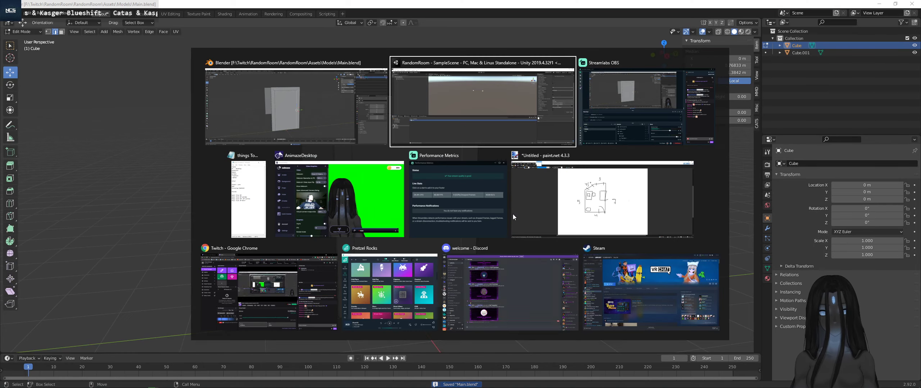
Step: Enable Generate Lightmap UVs in the Main asset's import settings and apply the change
click(822, 215)
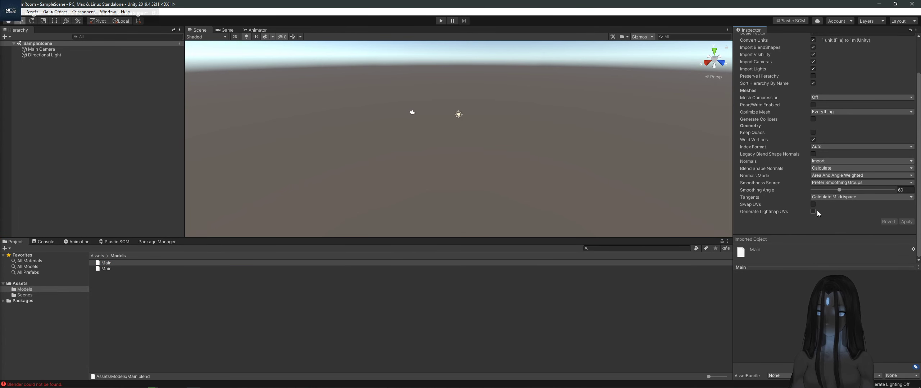
click(814, 212)
click(906, 229)
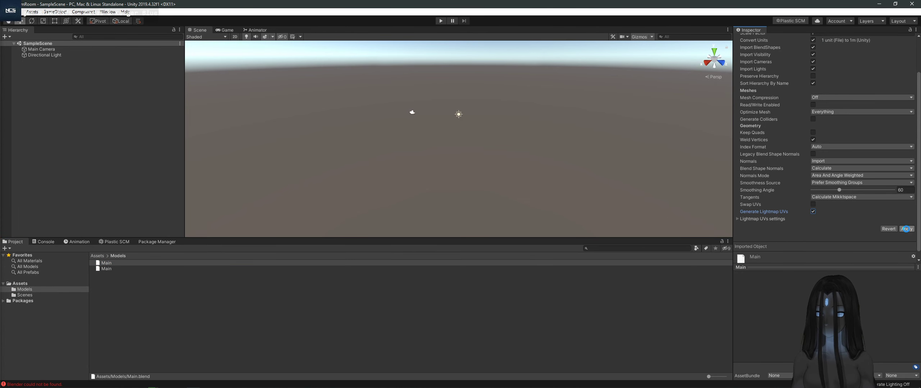
Step: Check the Rig and Model import settings of the first Main asset and shrink its preview area
click(124, 264)
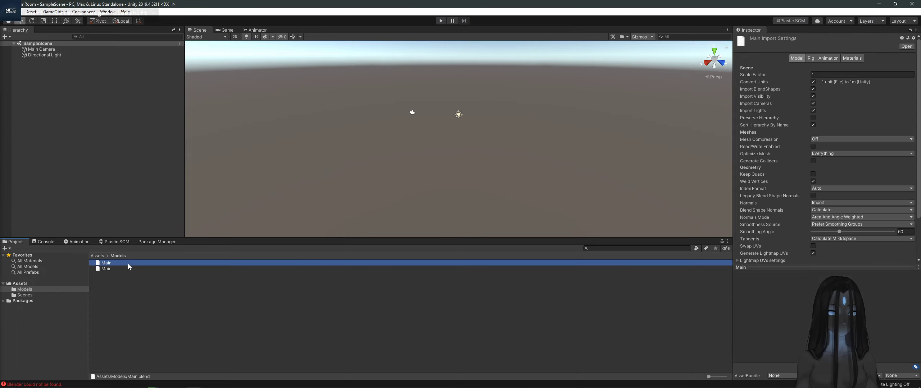
click(810, 58)
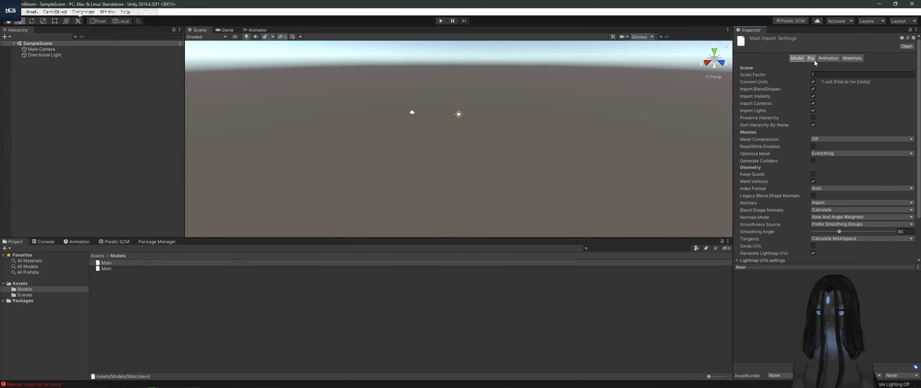
click(799, 59)
drag(808, 268, 787, 287)
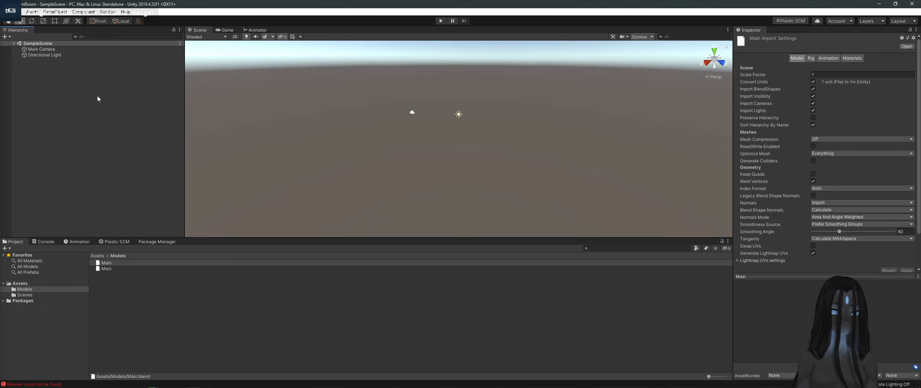
Step: Switch to Blender and inset the central door face of the wall slightly to form a thin inner border
key(alt+Tab)
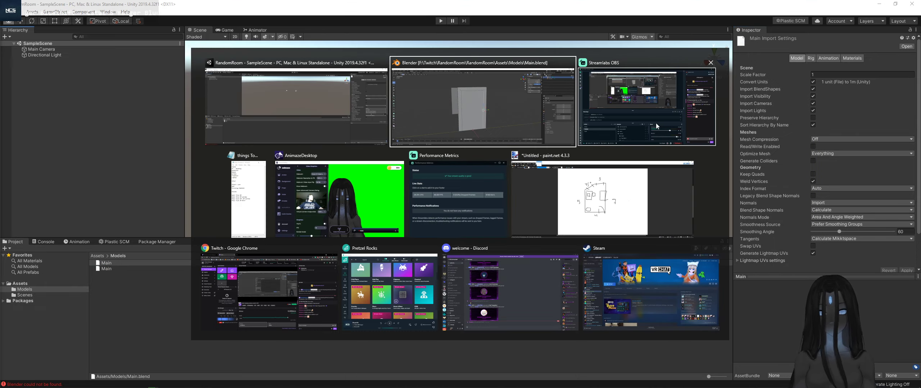
click(496, 125)
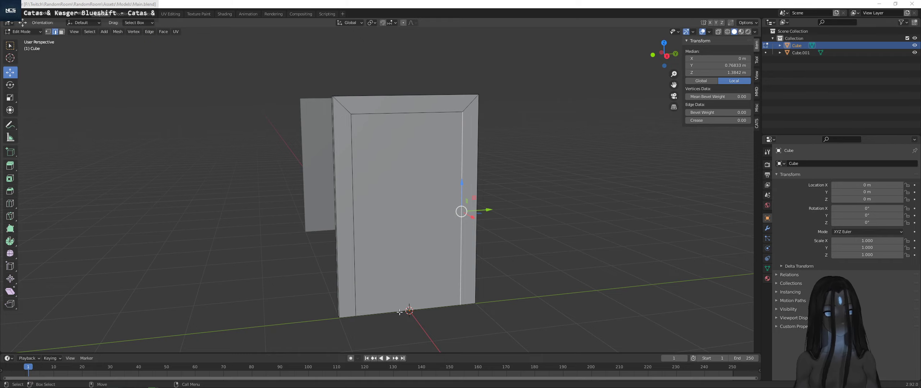
drag(548, 216, 509, 222)
middle_drag(595, 202, 572, 202)
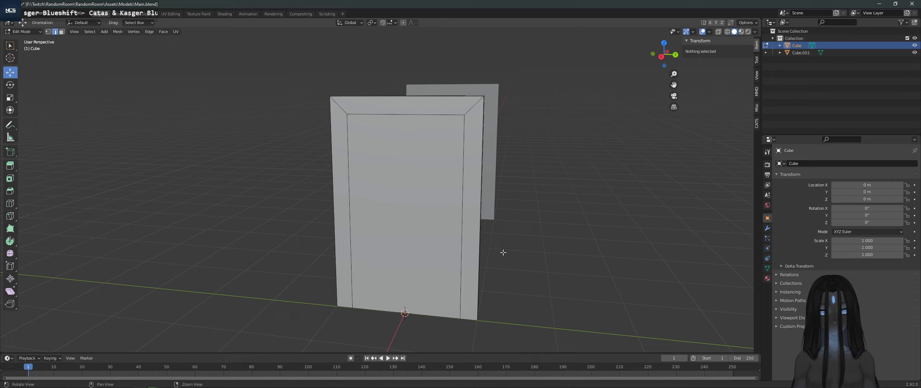
middle_drag(503, 253, 454, 259)
scroll(520, 247, up, 3)
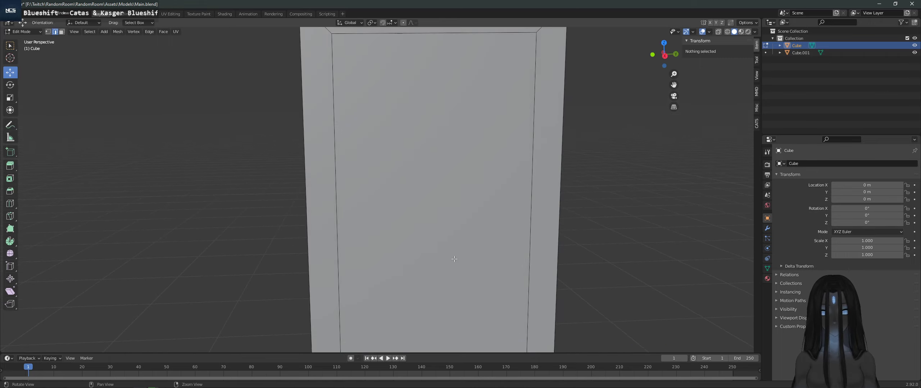
scroll(454, 259, down, 4)
alt+drag(363, 239, 359, 236)
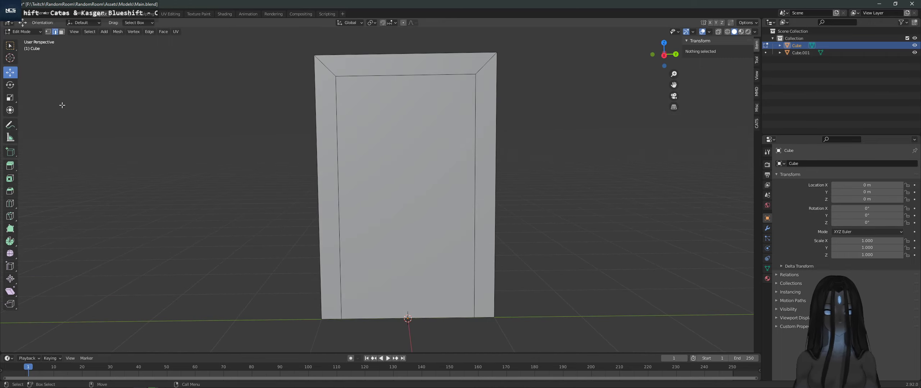
click(428, 200)
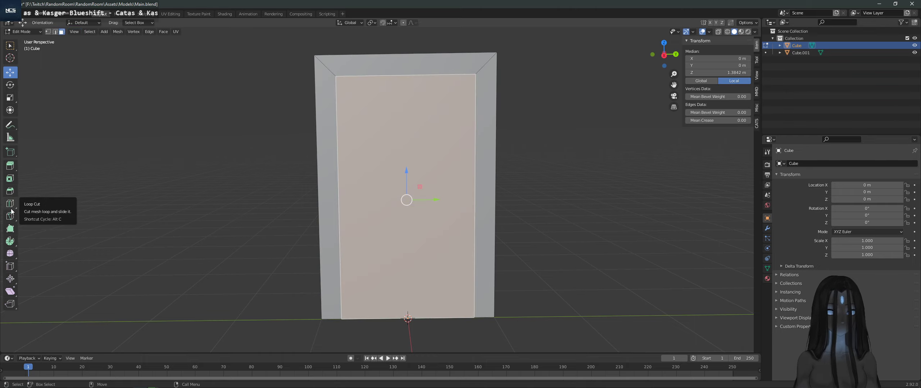
click(10, 177)
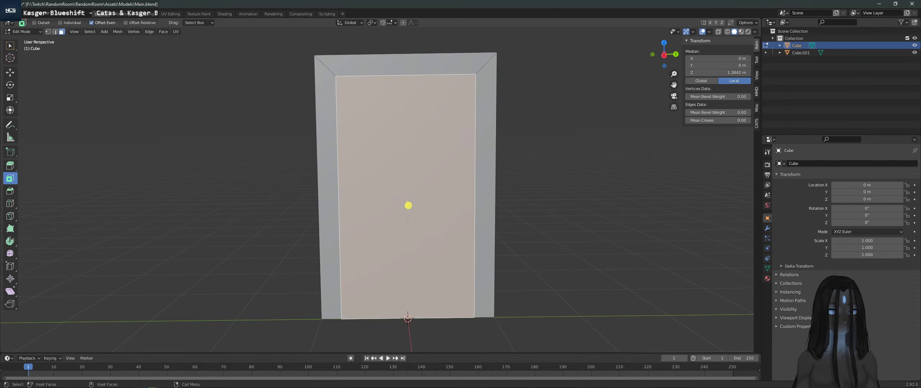
drag(409, 202, 405, 224)
drag(399, 187, 410, 205)
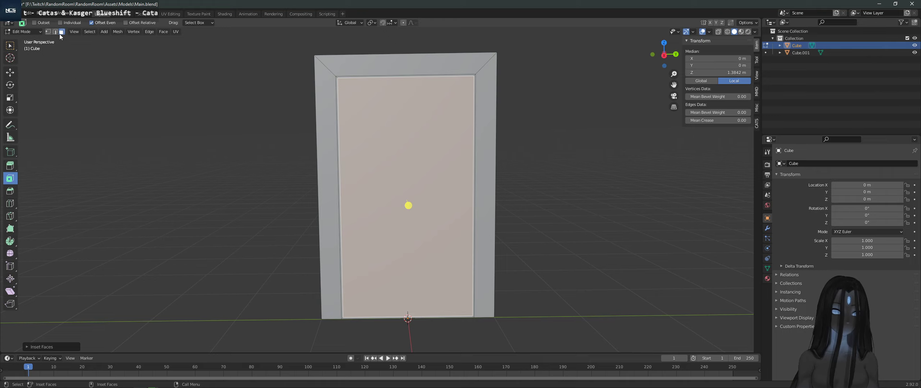
Step: Move the door panel's upper and lower inner edges to mid-height, leaving a thin horizontal strip at about 1.37 m
click(54, 32)
click(423, 74)
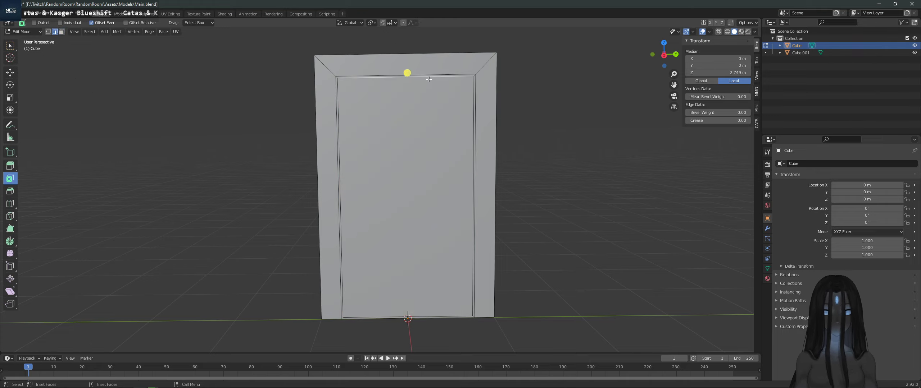
click(15, 76)
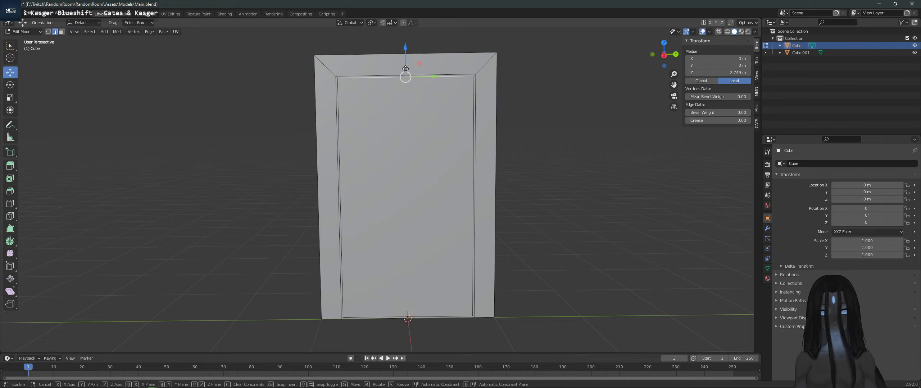
drag(406, 54, 413, 176)
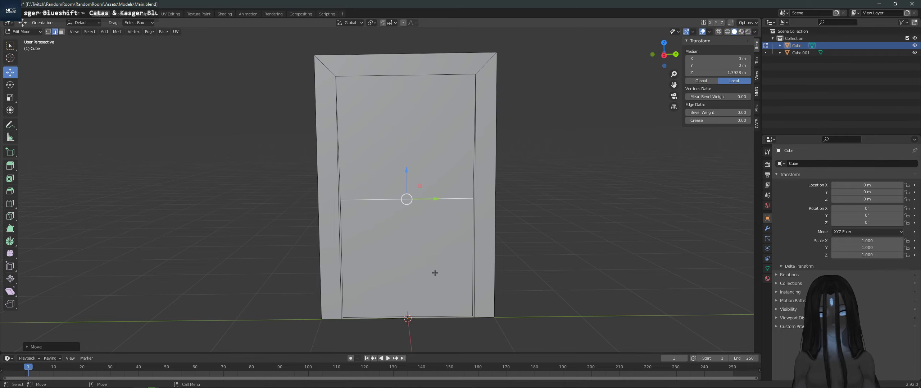
click(434, 316)
drag(406, 295, 419, 185)
Step: Move the strip's far short edge along Y until only a small face remains beside the opposite door frame
key(1)
click(341, 203)
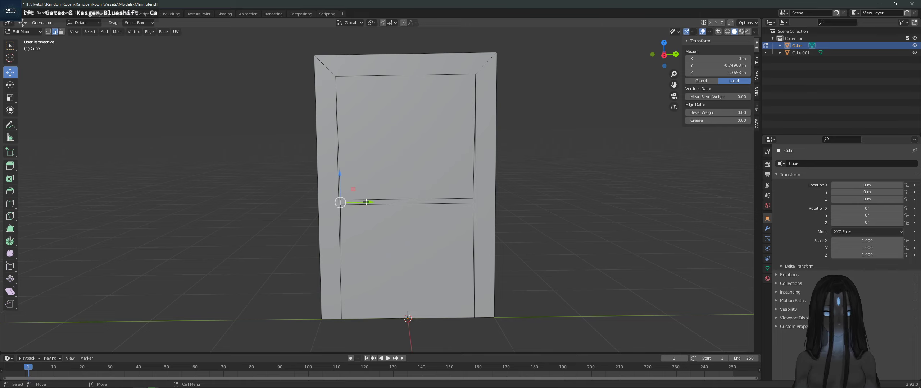
key(g)
key(y)
drag(496, 207, 507, 201)
Step: Adjust the small face's vertical edges along Y so it sits just inside the frame, centred at about 0.71 m
click(473, 201)
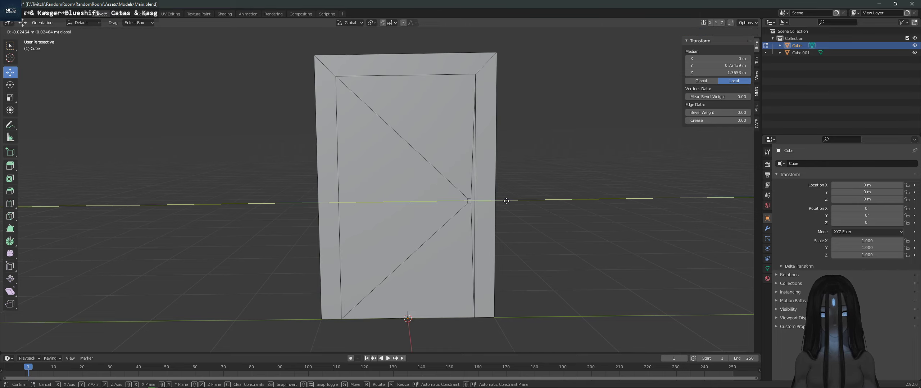
click(505, 201)
middle_drag(503, 202, 478, 204)
scroll(489, 203, up, 4)
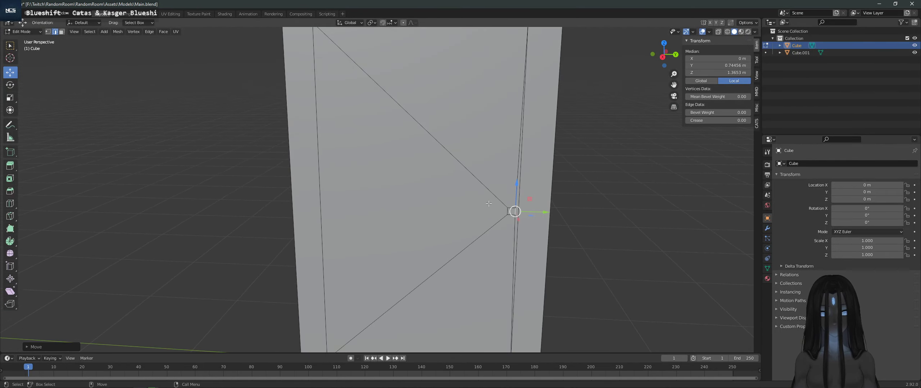
key(ctrl+z)
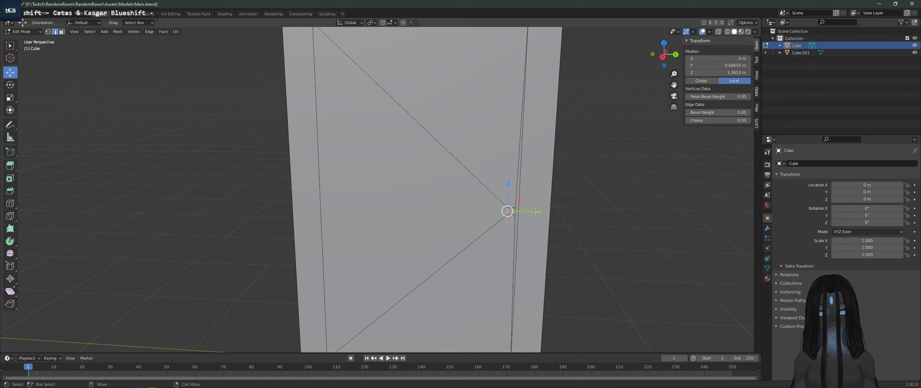
drag(533, 212, 535, 211)
click(516, 212)
click(607, 214)
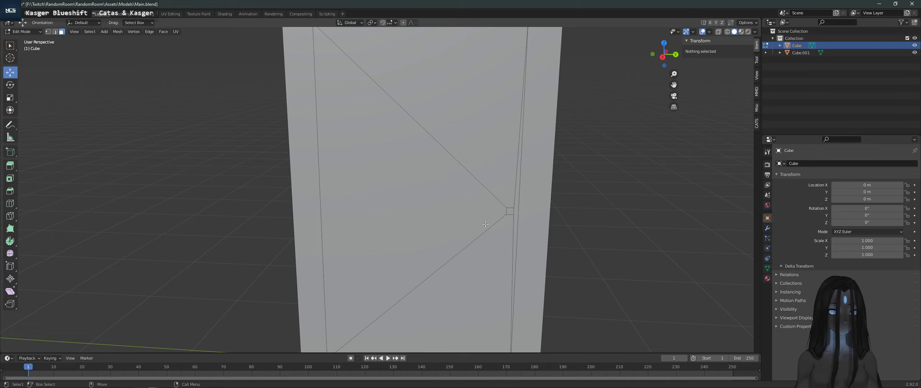
Step: Extrude the small square face outward in two segments, about 0.12 m in total, as the door handle's stub
click(509, 212)
middle_drag(509, 211, 154, 212)
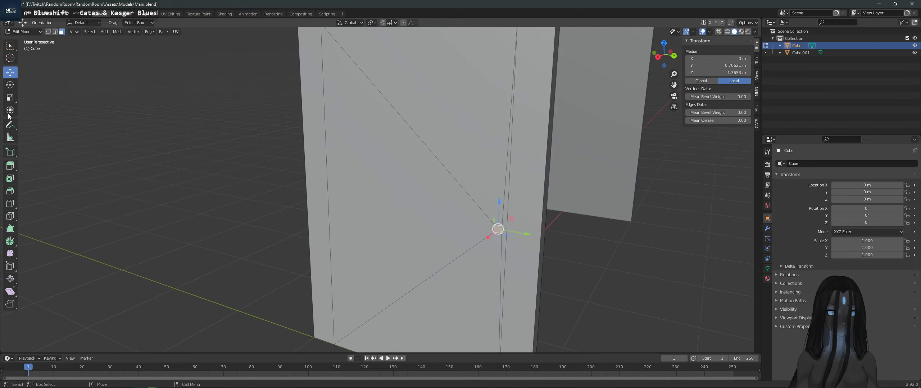
click(10, 166)
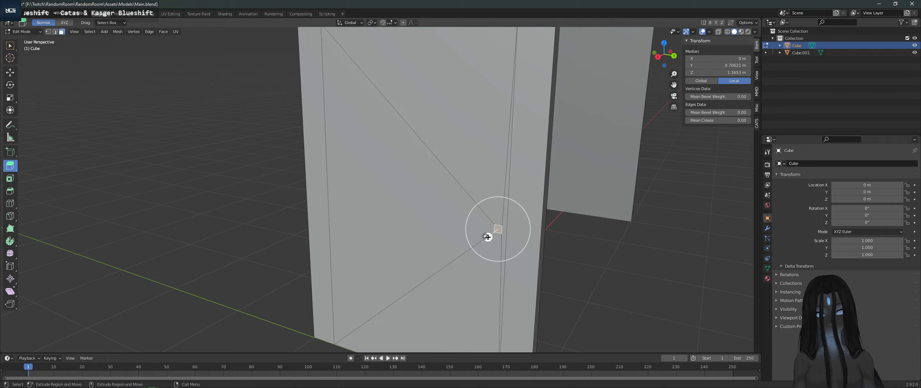
drag(487, 234, 482, 241)
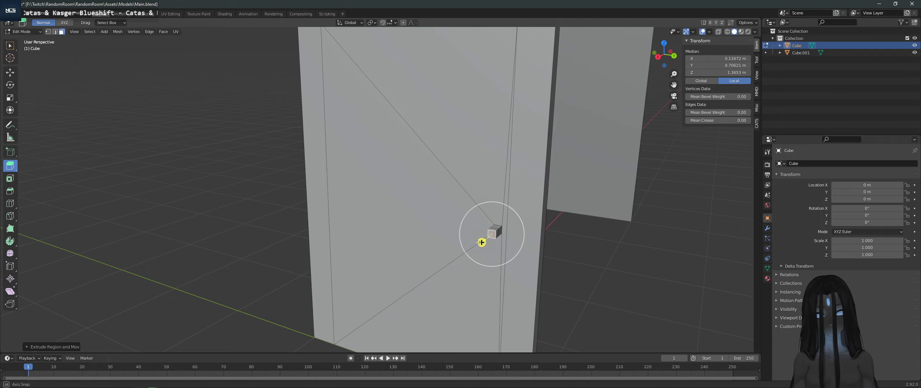
Step: Extrude the side face of the stub's outer segment toward the door's centre, to about 0.54 m in Y, as the handle
middle_drag(482, 240, 528, 224)
click(452, 179)
drag(439, 185, 431, 189)
middle_drag(466, 176, 404, 188)
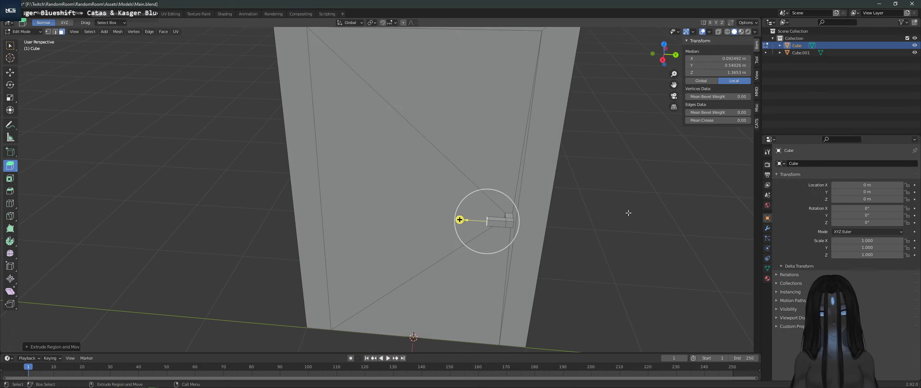
click(629, 212)
scroll(519, 193, down, 3)
middle_drag(519, 194, 526, 169)
scroll(526, 169, down, 2)
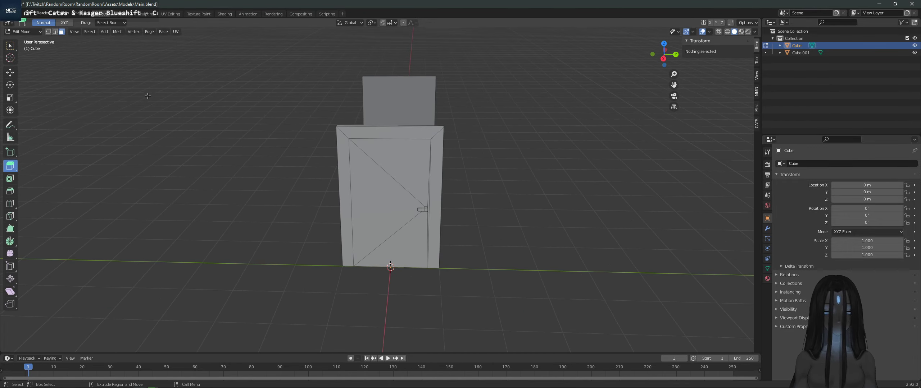
Step: Switch back to the Move tool and return the door from Edit Mode to Object Mode
click(12, 75)
middle_drag(213, 130, 295, 149)
click(32, 32)
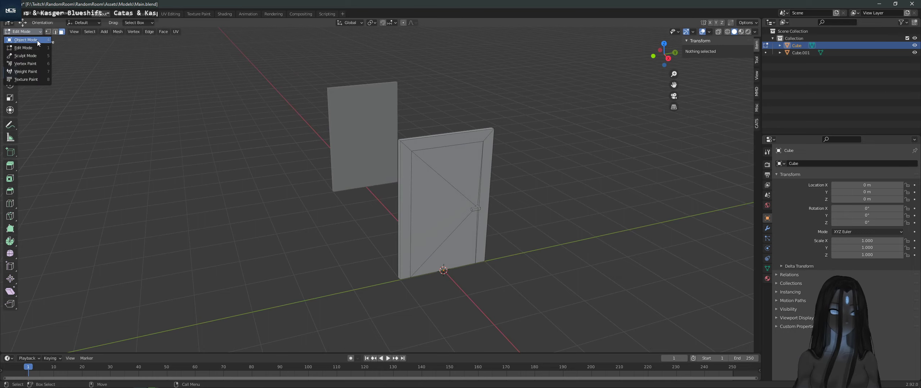
click(36, 40)
click(78, 106)
click(446, 256)
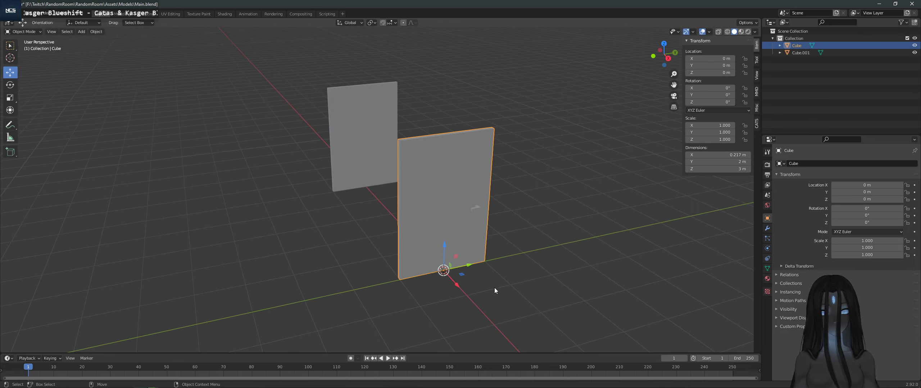
key(shift+d)
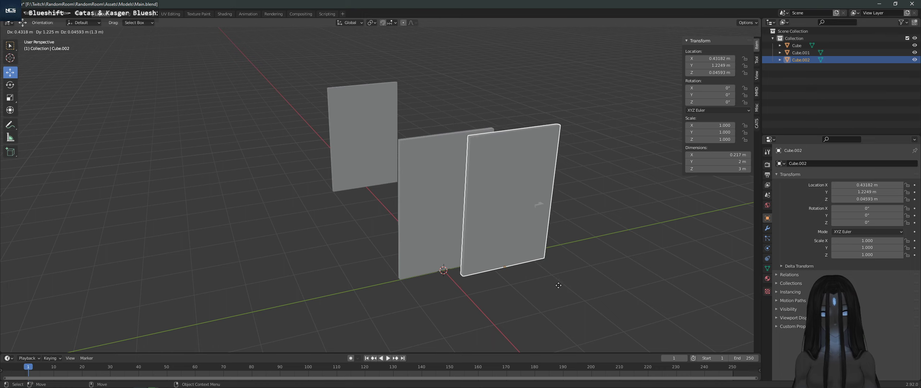
click(558, 288)
click(710, 58)
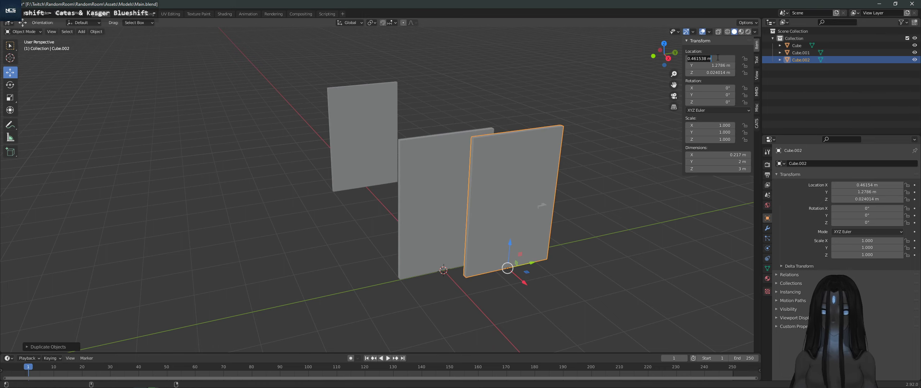
key(Escape)
key(Delete)
Step: Duplicate the plain rear wall panel and set the copy's location to 0, 0, 0
click(448, 242)
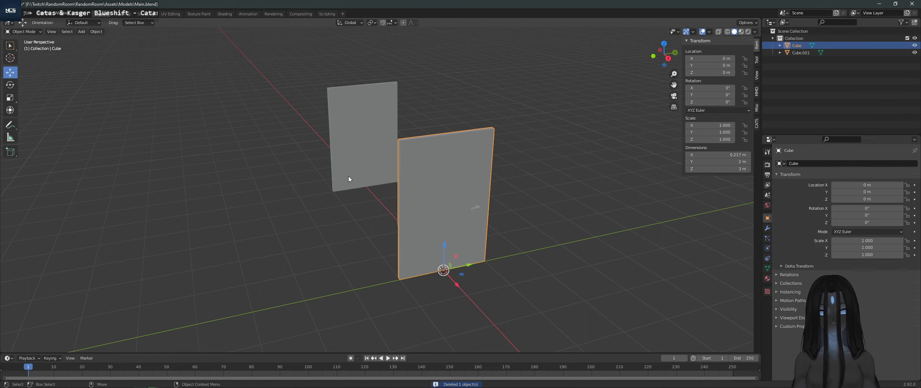
click(359, 176)
key(shift+d)
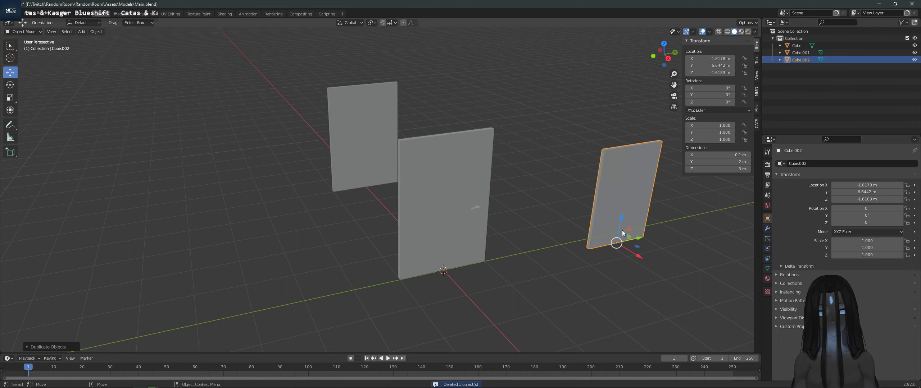
click(621, 230)
click(724, 58)
text(0)
key(Tab)
text(0)
key(Tab)
text(0)
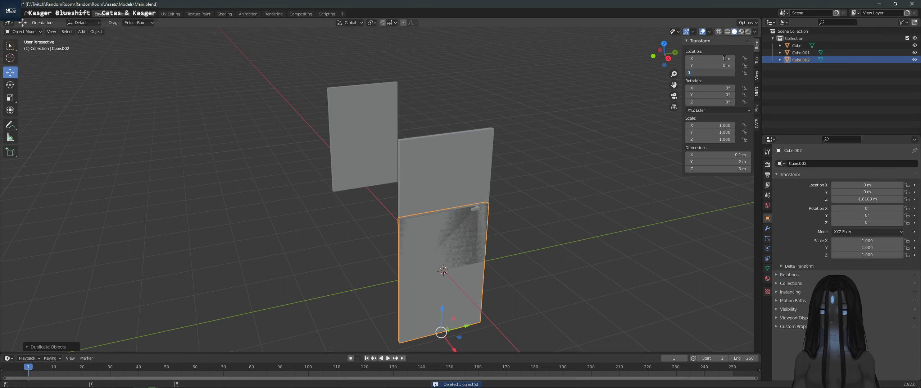
key(Tab)
key(Return)
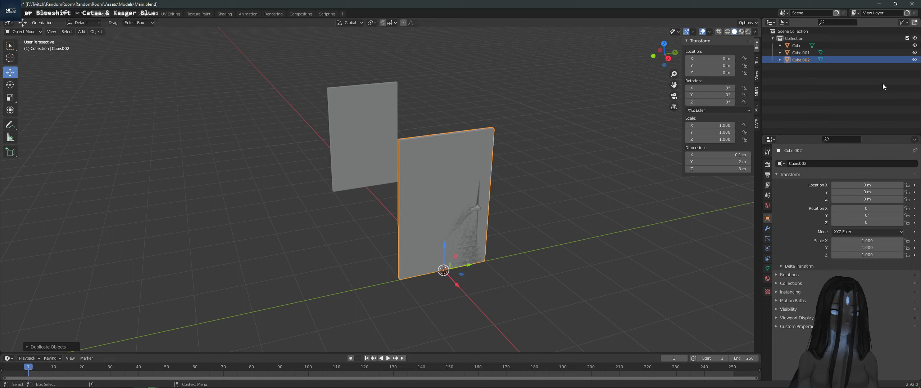
Step: Rename the Cube object with the door handle as Wall
click(814, 52)
click(798, 45)
right_click(798, 45)
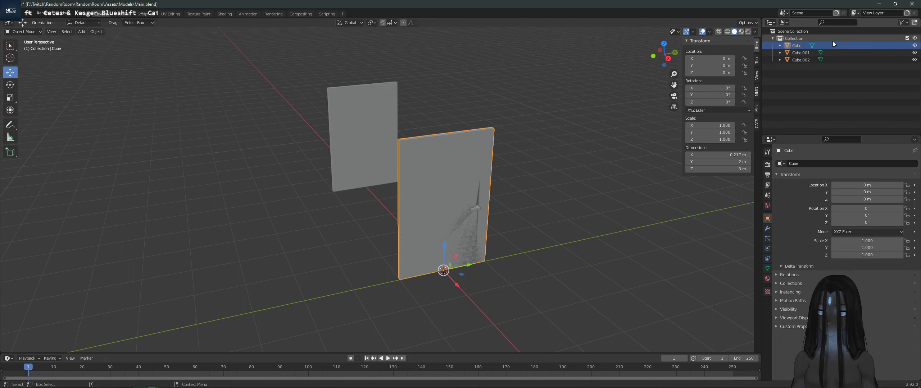
double_click(791, 44)
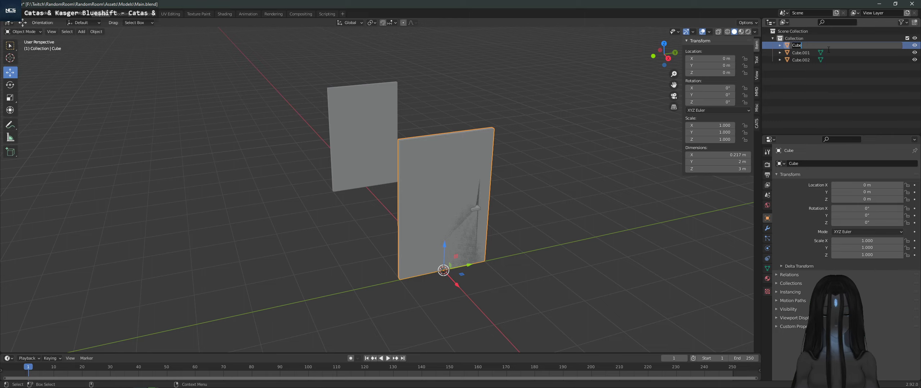
click(791, 44)
text(Wall)
key(Return)
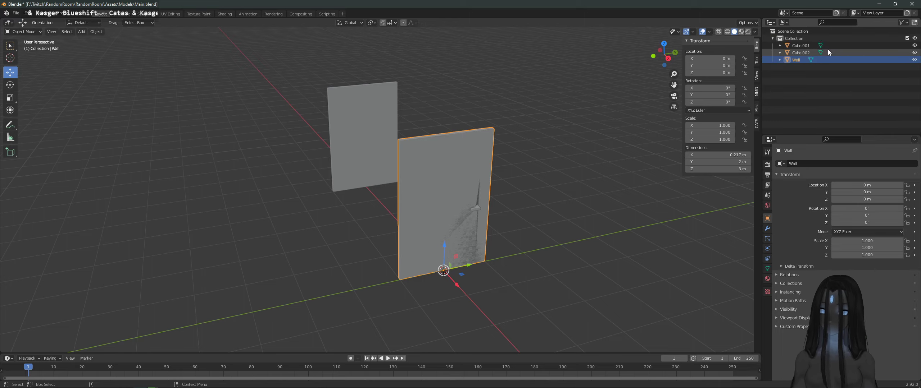
Step: Rename the duplicated panel Cube.002 as Window and the rear panel Cube.001 as Wall
double_click(801, 53)
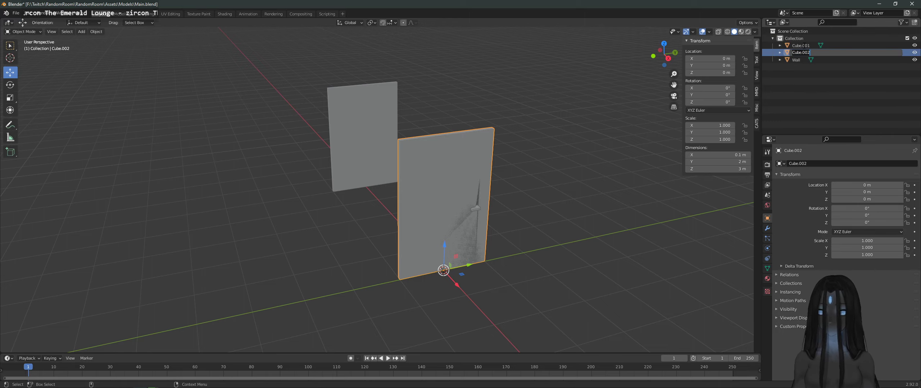
text(Wind)
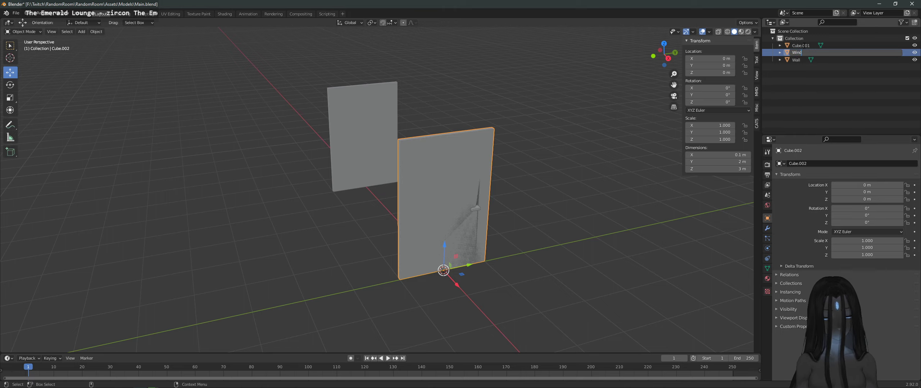
text(ow)
key(Return)
double_click(804, 45)
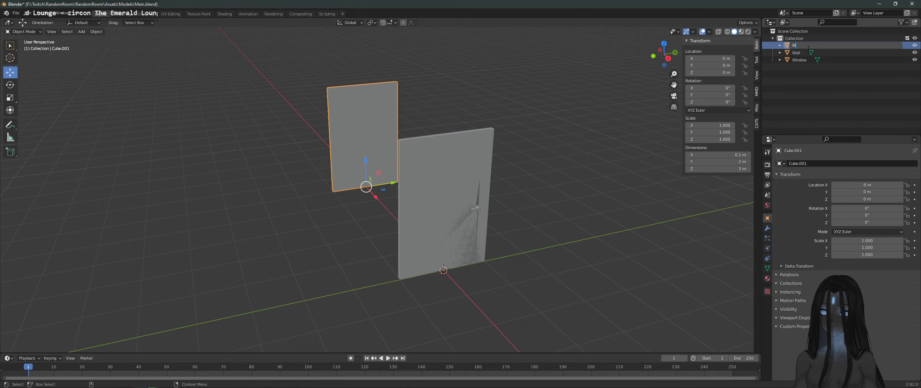
text(Wall)
key(Return)
Step: Rename the panel with the handle as Door
double_click(808, 52)
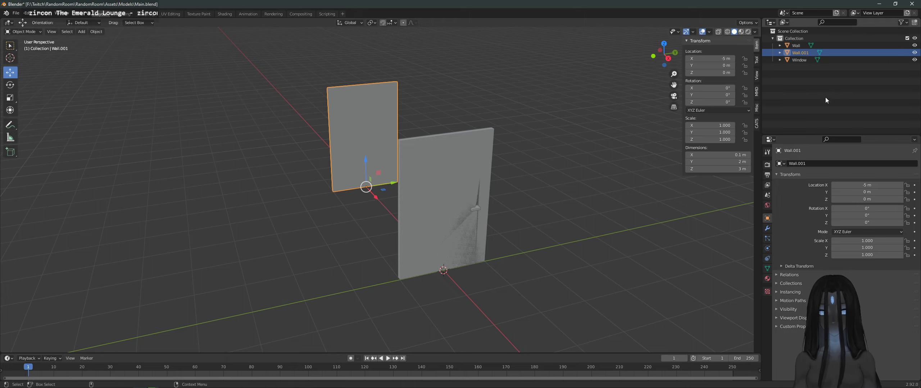
click(803, 46)
click(801, 46)
double_click(801, 46)
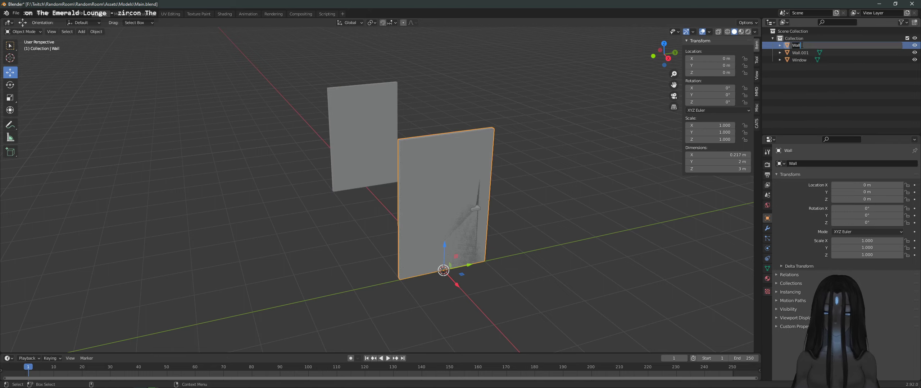
text(Door)
key(Return)
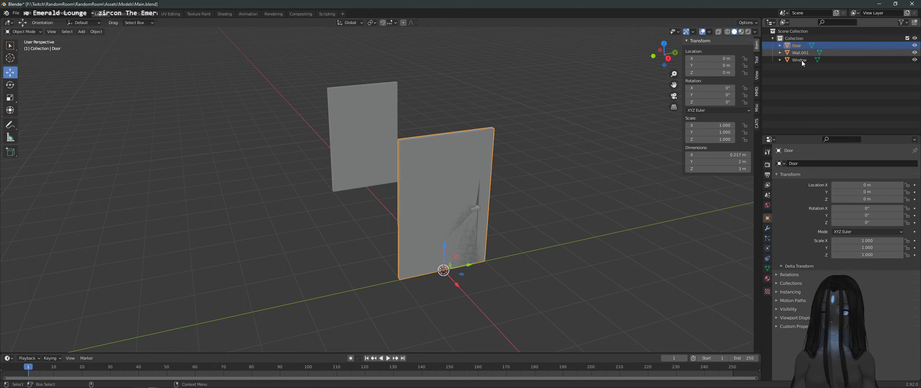
Step: Rename the rear panel Wall.001 as Wall
click(834, 52)
double_click(834, 52)
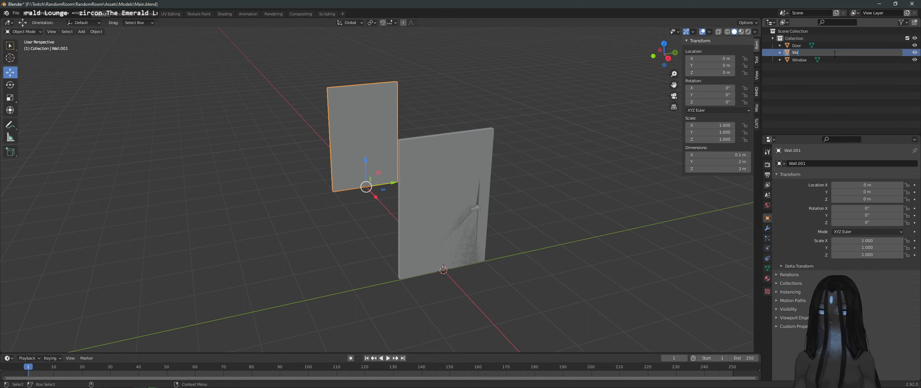
text(Wall)
key(Return)
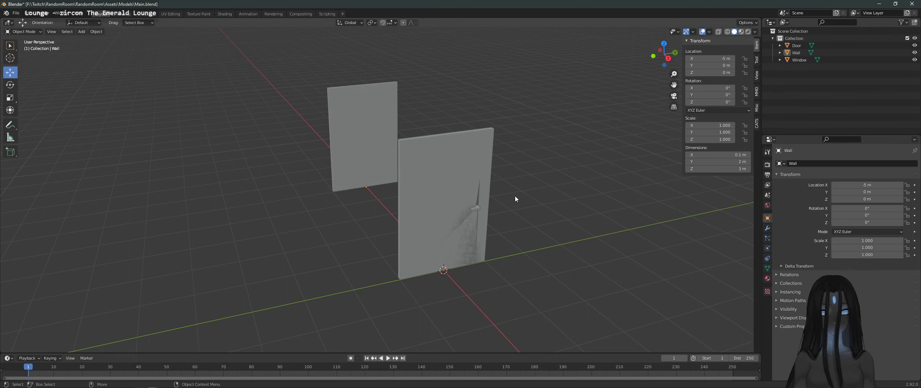
Step: Move the Door panel along the X axis to -4 m, in front of the Wall panel
click(458, 243)
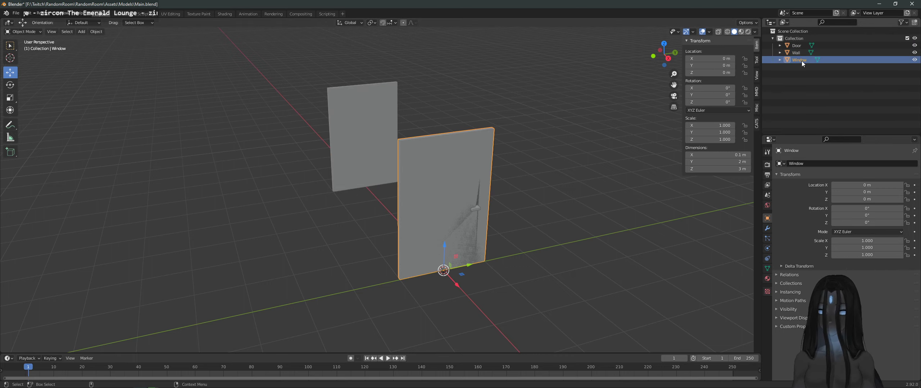
click(798, 46)
middle_drag(490, 136, 433, 278)
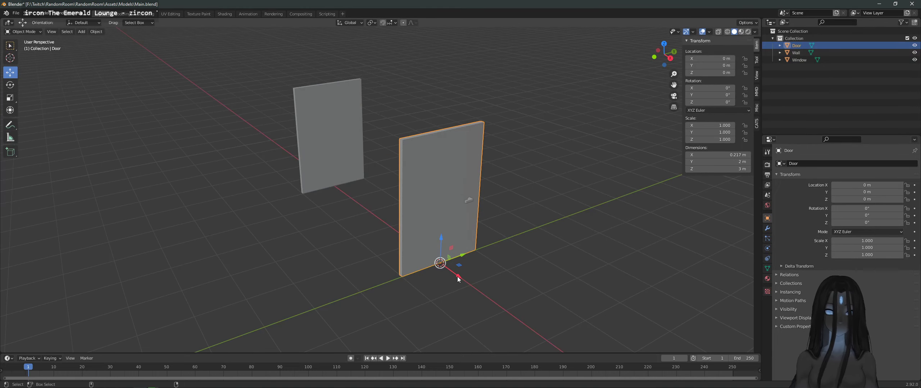
mouse_move(457, 277)
mouse_down()
mouse_move(386, 236)
mouse_move(465, 279)
mouse_up()
click(441, 245)
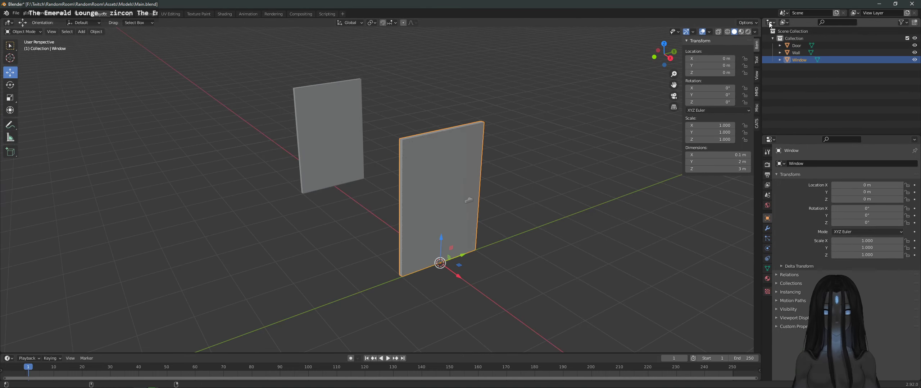
click(801, 47)
key(g)
key(x)
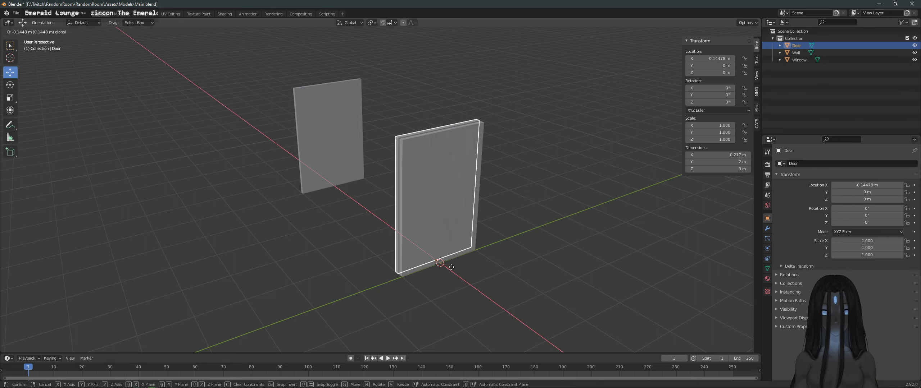
ctrl+drag(418, 249, 361, 207)
click(504, 225)
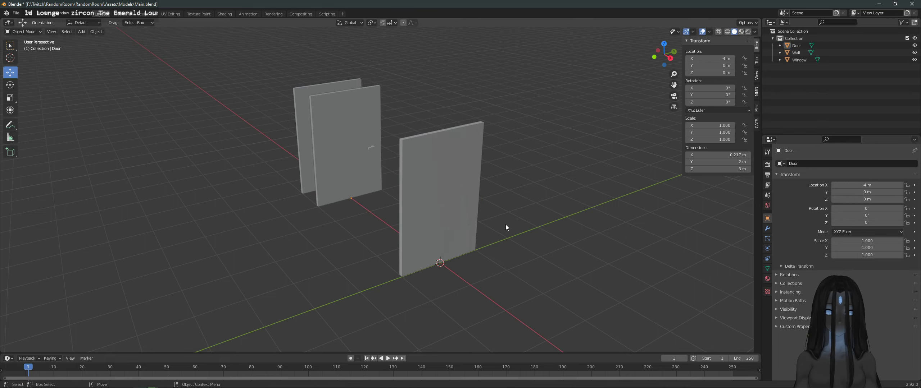
Step: Enter Edit Mode on the Window panel and inset its large faces to leave a narrow, even border
click(467, 236)
middle_drag(558, 241, 466, 239)
scroll(456, 238, up, 2)
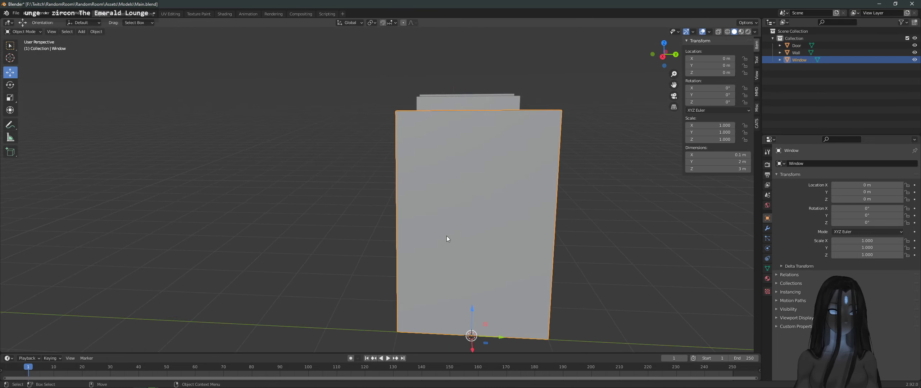
click(34, 32)
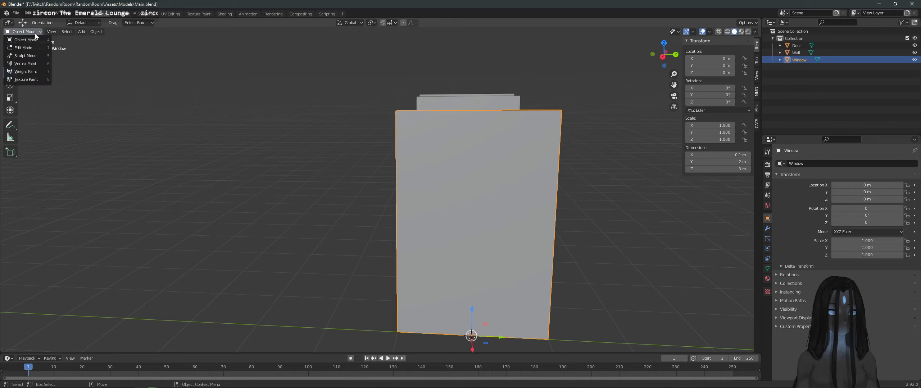
click(24, 47)
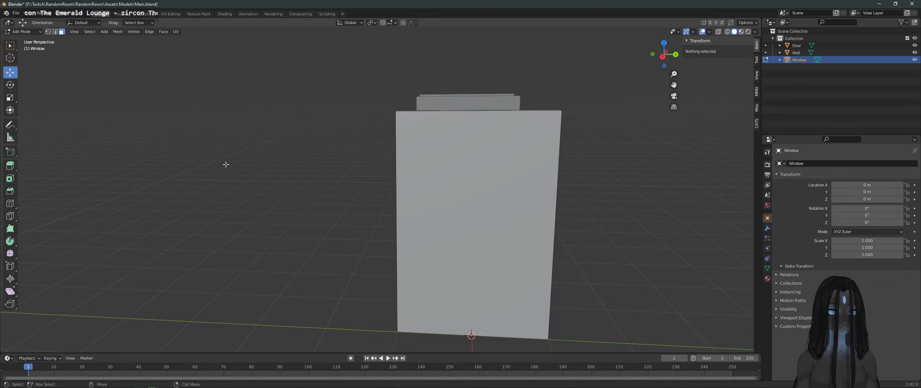
key(a)
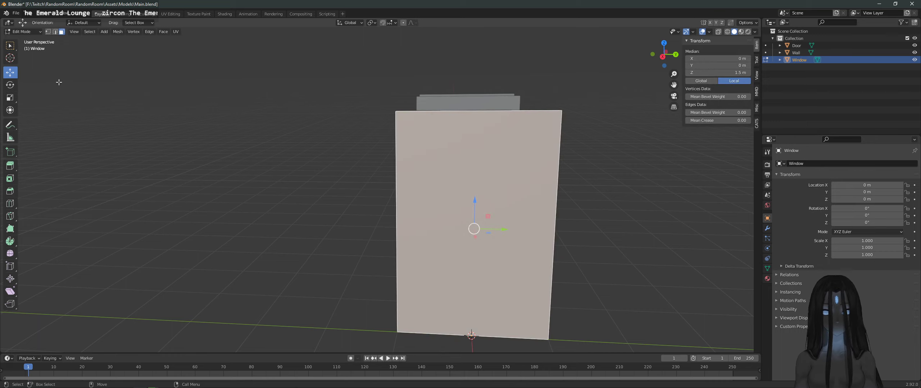
click(10, 179)
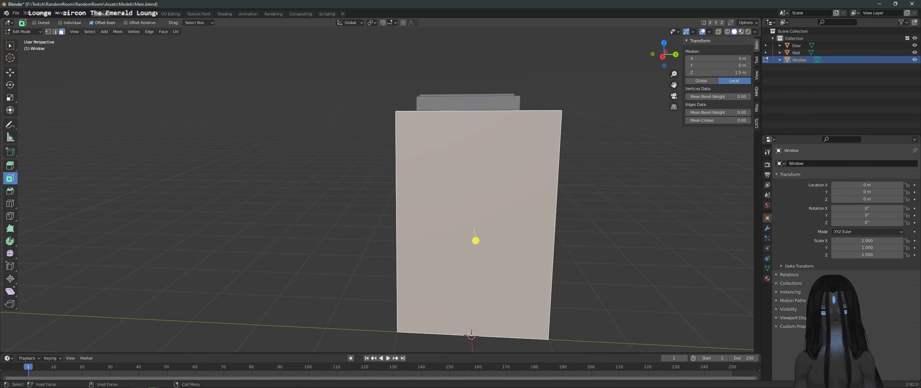
mouse_move(486, 240)
mouse_down()
mouse_move(477, 273)
mouse_move(462, 222)
mouse_move(474, 230)
mouse_up()
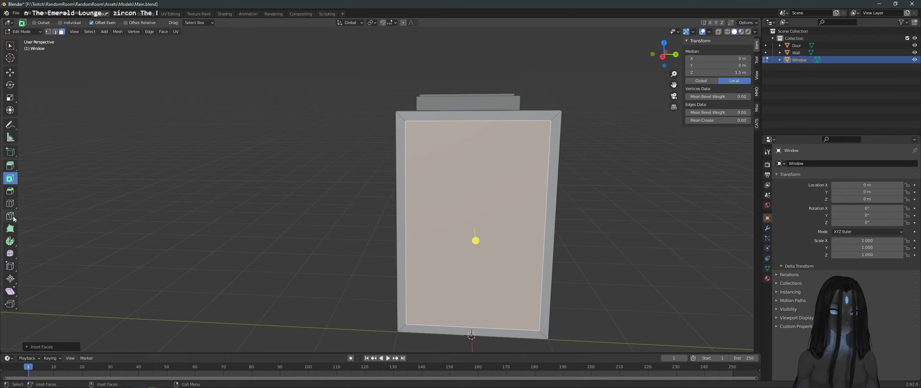
Step: Scale down the Window's inset faces and move them up to a median height of about 1.79 m
click(9, 97)
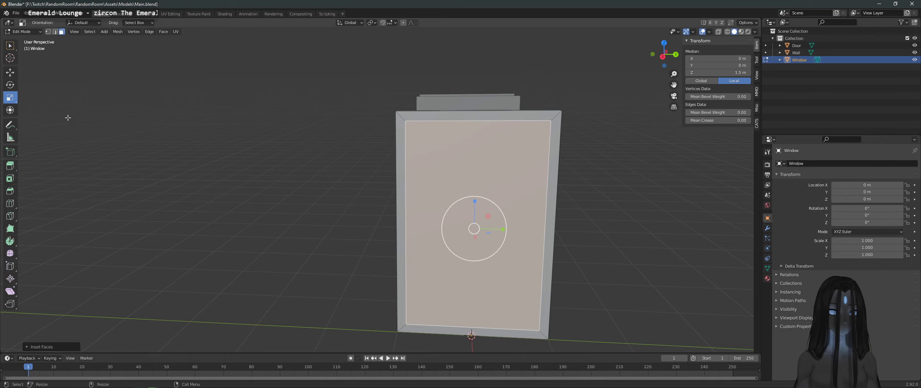
drag(500, 209, 490, 216)
middle_drag(490, 216, 490, 207)
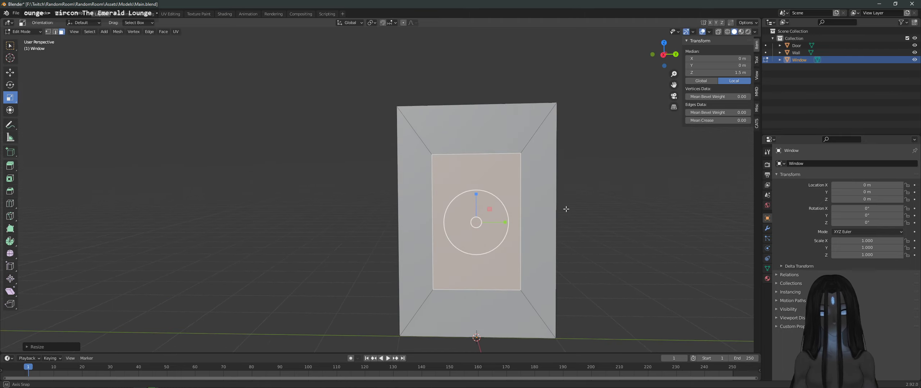
drag(497, 198, 477, 173)
click(10, 72)
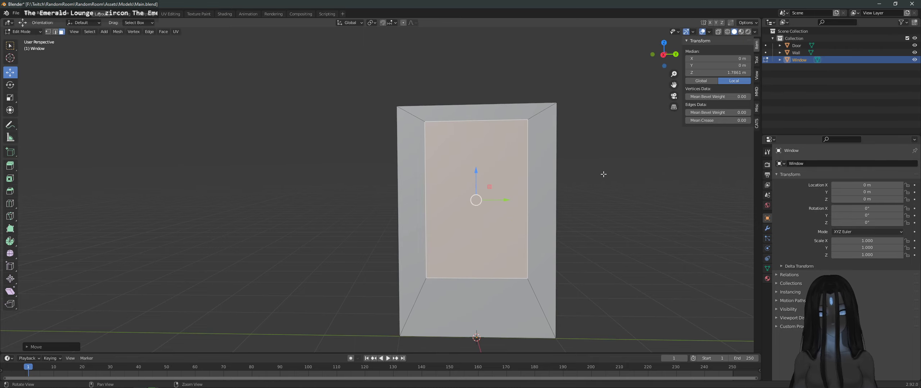
mouse_move(611, 173)
middle_down()
mouse_move(590, 177)
mouse_move(621, 173)
middle_up()
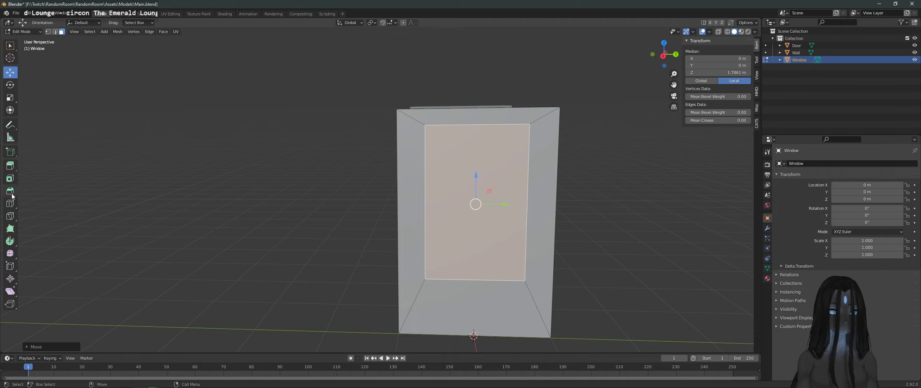
Step: Reshape the inset faces into a shorter, wider, roughly square opening and raise them to a median height of about 1.89 m
click(12, 99)
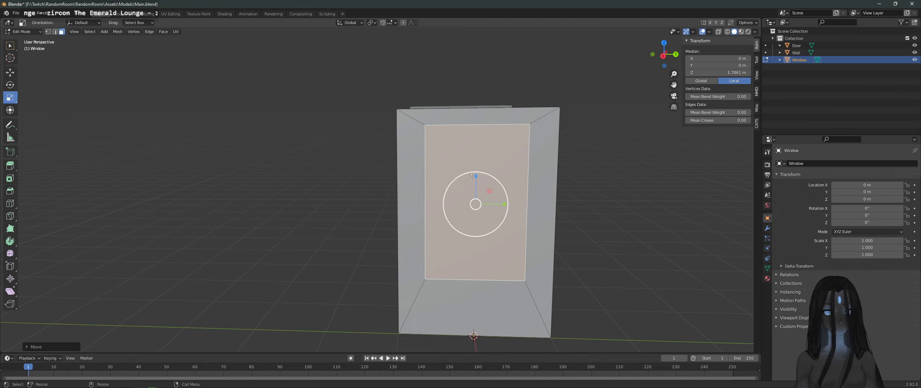
drag(475, 176, 507, 206)
click(10, 73)
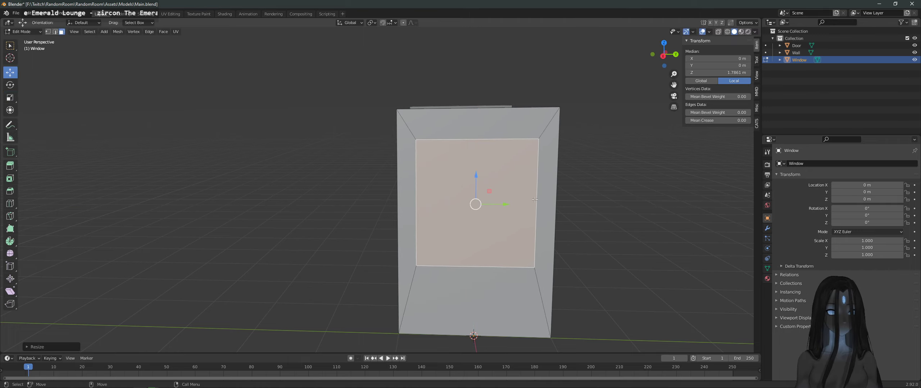
drag(471, 175, 475, 165)
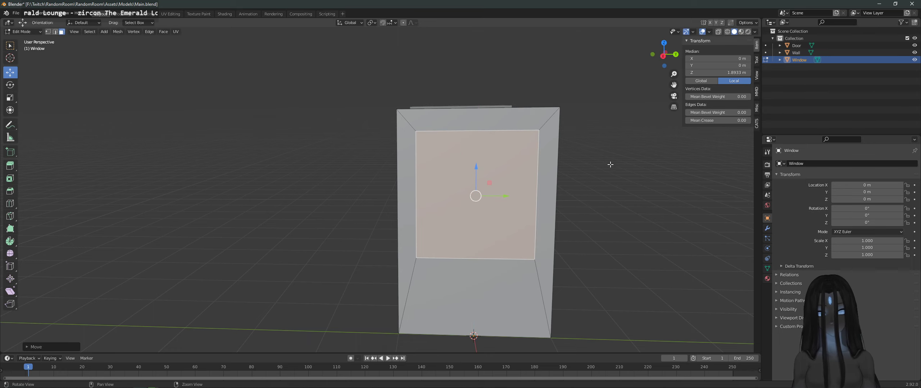
middle_drag(610, 165, 577, 163)
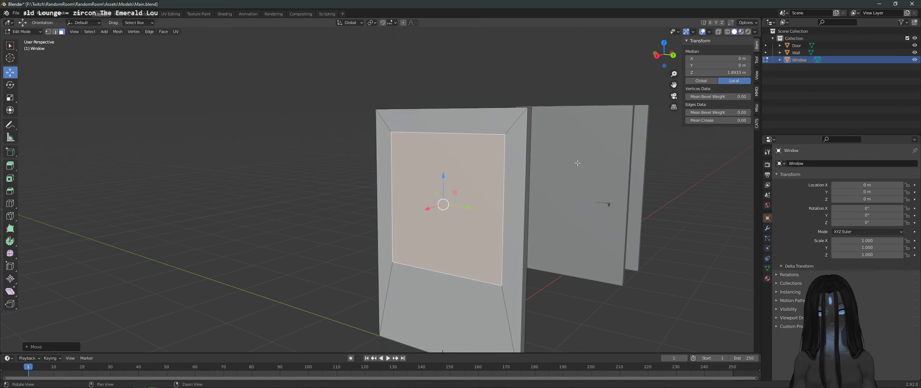
Step: Extrude the Window's inset faces inward to form a recessed window pane
click(10, 166)
drag(428, 210, 436, 211)
middle_drag(436, 211, 533, 185)
click(563, 214)
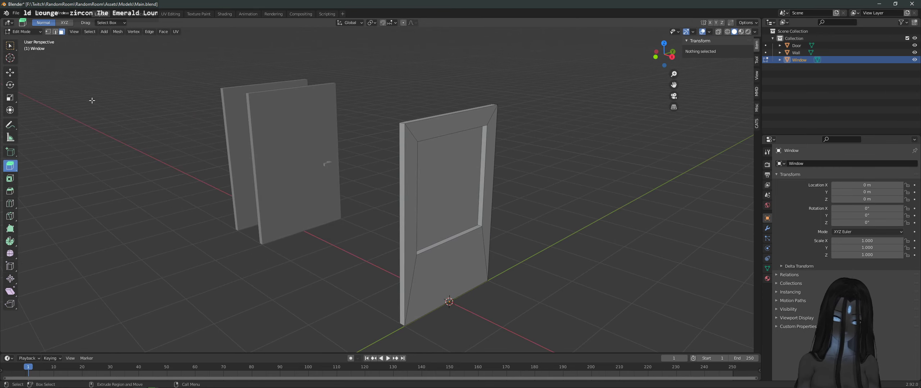
Step: Return to Object Mode and move the Window panel along the X axis to -3 m
click(10, 73)
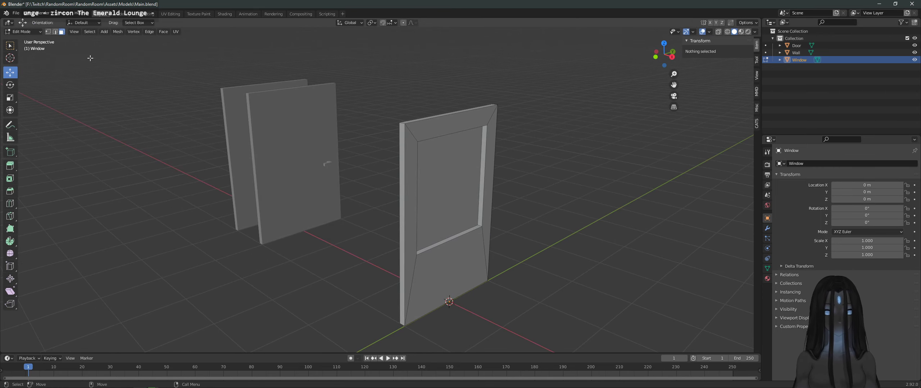
click(24, 32)
click(27, 39)
click(377, 237)
click(462, 260)
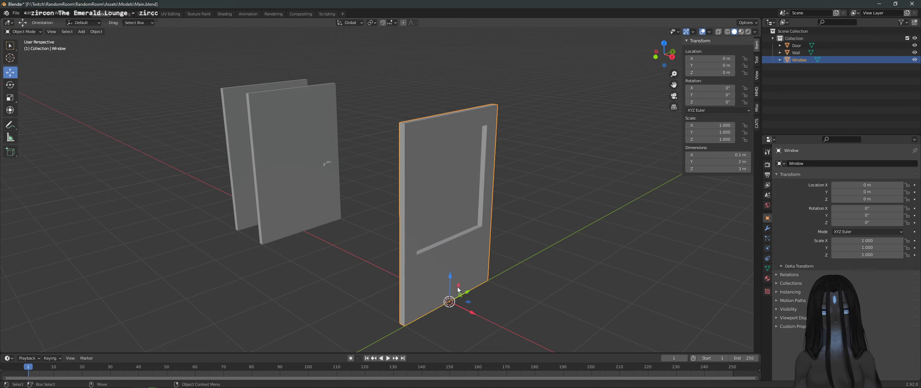
ctrl+drag(471, 314, 355, 258)
click(224, 218)
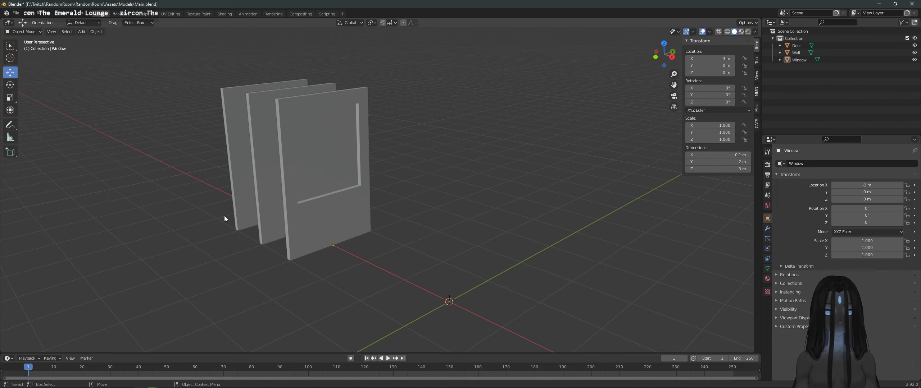
Step: Duplicate the Wall panel and set the copy's X, Y and Z location to 0 m
click(240, 203)
key(shift+d)
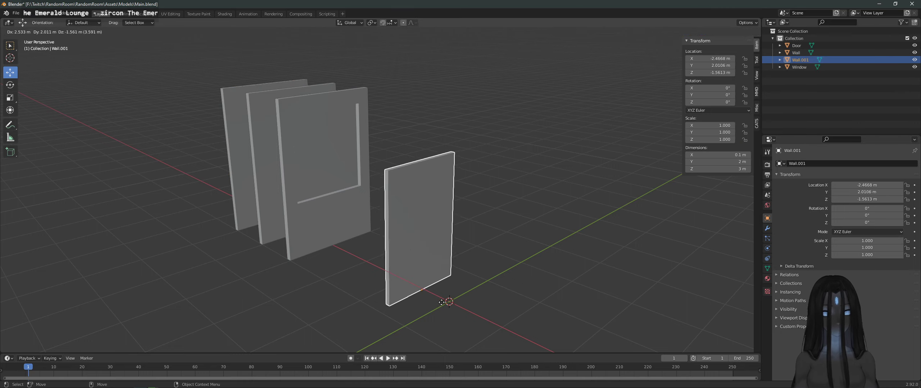
click(452, 305)
click(724, 58)
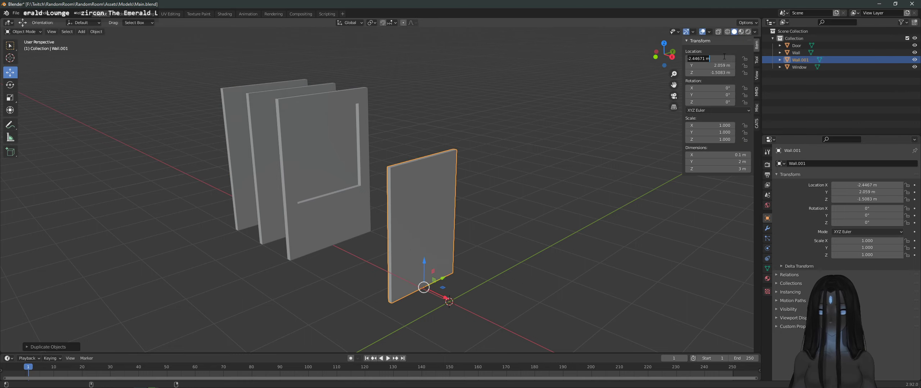
key(ctrl+a)
text(0)
key(Tab)
text(0)
key(Tab)
text(0)
key(Tab)
key(Return)
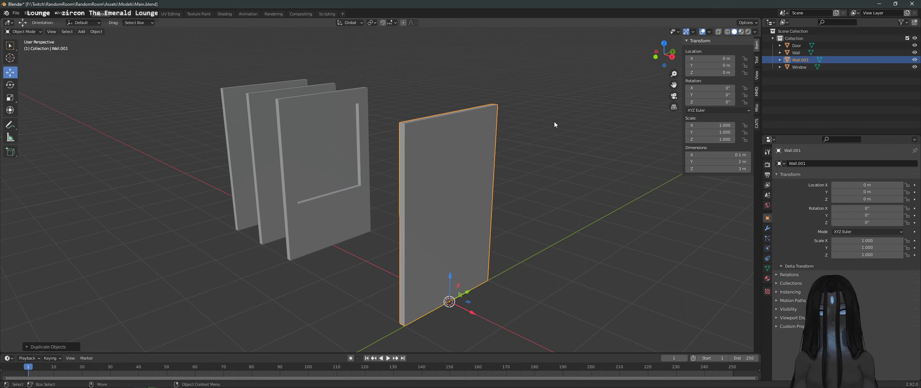
Step: Enter Edit Mode on the duplicated wall with vertex selection and X-ray enabled
middle_drag(554, 122, 155, 70)
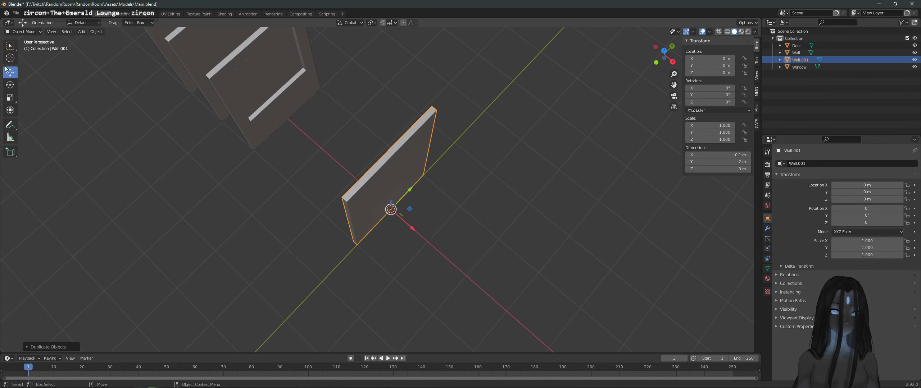
click(24, 31)
click(500, 178)
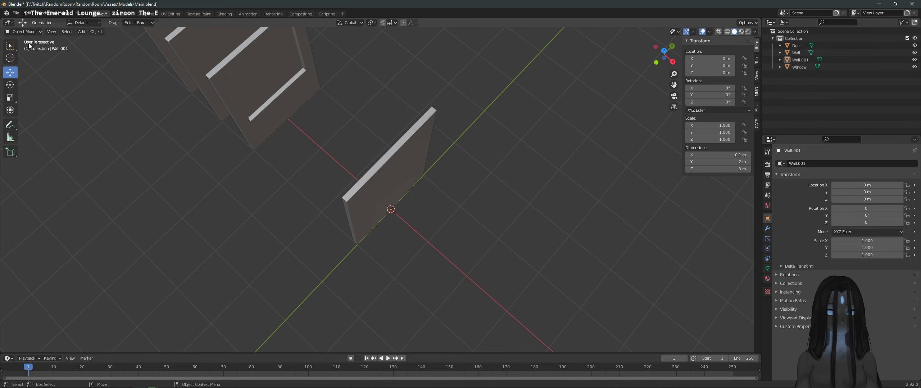
click(23, 31)
click(23, 46)
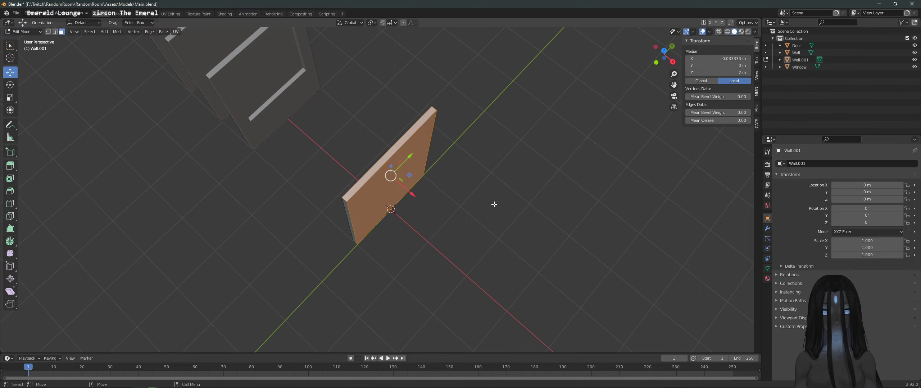
click(49, 31)
middle_drag(327, 134, 283, 122)
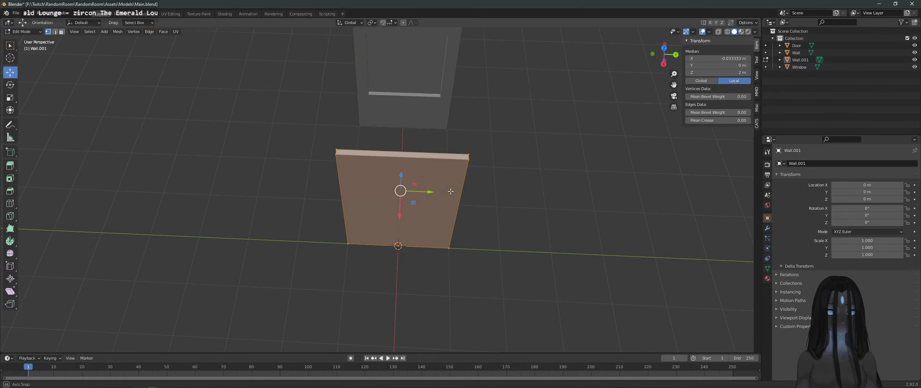
click(718, 31)
Step: Select all vertices at the duplicated wall's positive Y end and move them 2 m along X to slant the wall
drag(512, 318, 428, 136)
middle_drag(401, 237, 476, 241)
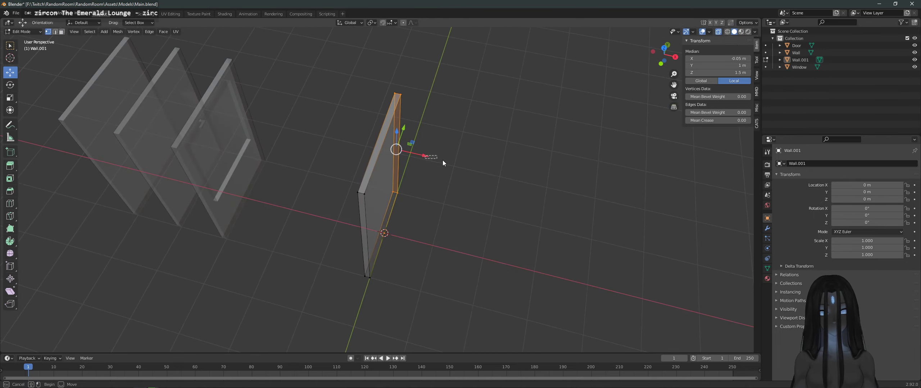
key(g)
key(x)
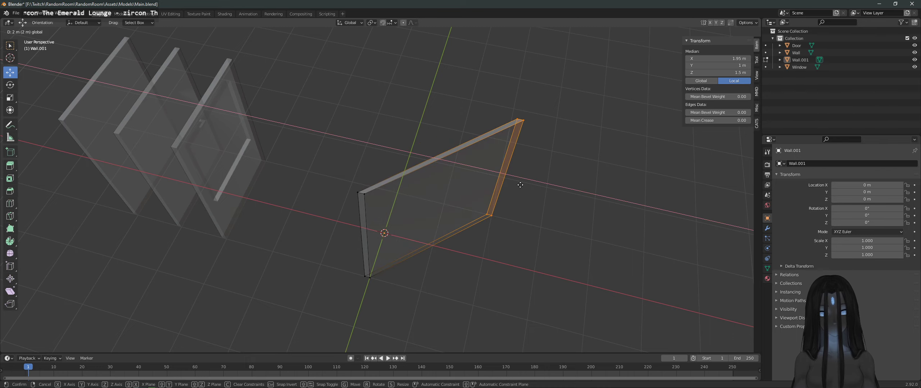
click(602, 233)
Step: Select the vertical edge at X 1.9 m on the slanted wall's displaced end and move it to about X 1.99 m, Y 1.11 m
middle_drag(602, 232, 445, 177)
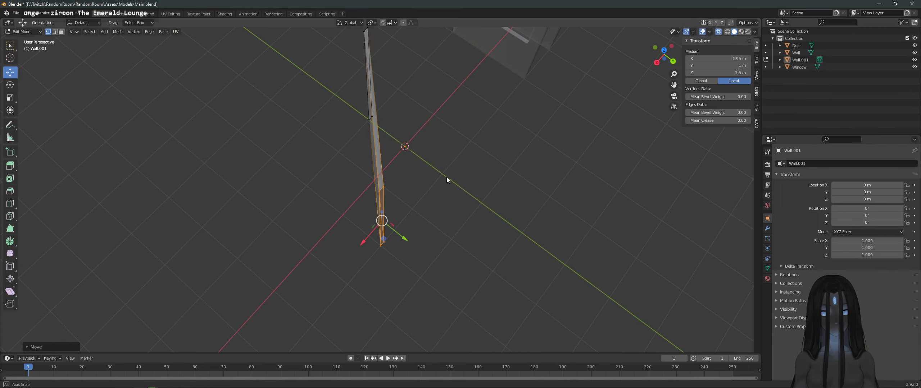
click(395, 239)
shift+click(396, 188)
alt+drag(418, 208, 411, 223)
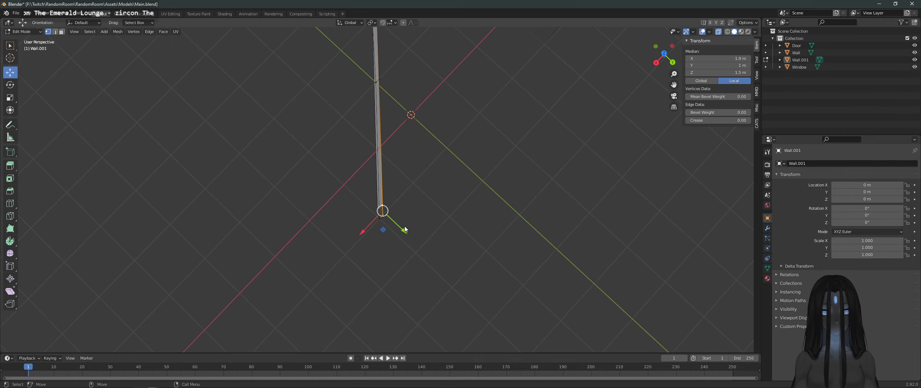
middle_drag(405, 181, 447, 203)
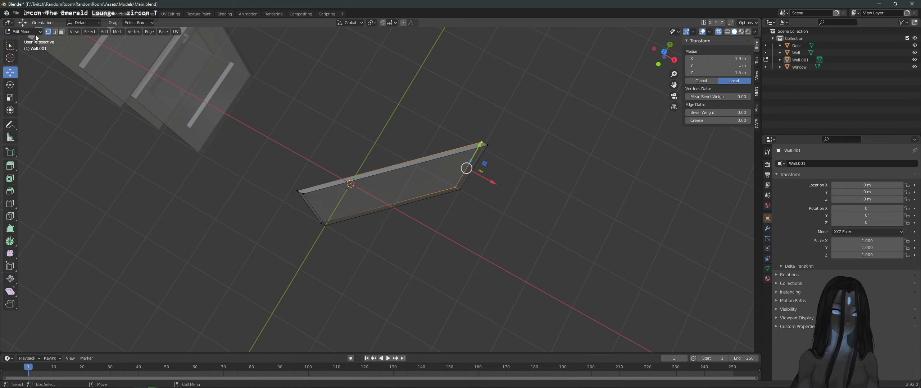
middle_drag(420, 211, 355, 200)
drag(412, 251, 411, 258)
drag(442, 234, 452, 236)
drag(421, 257, 425, 254)
middle_drag(425, 254, 457, 198)
drag(462, 191, 456, 187)
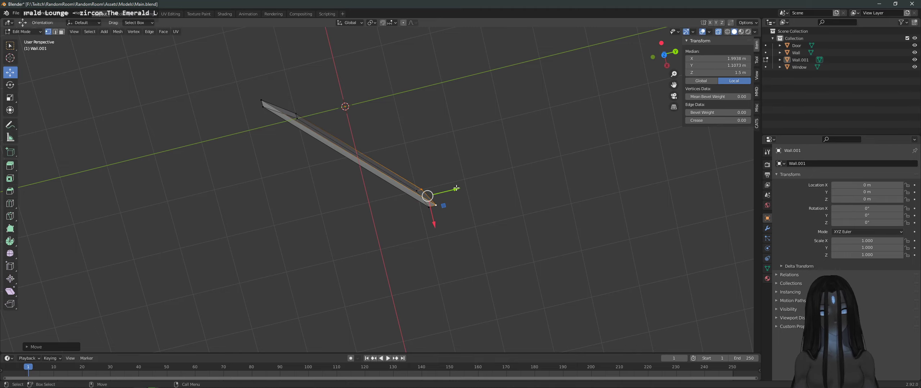
Step: Clear the edge selection on the slanted wall and save Main.blend
middle_drag(456, 187, 322, 220)
click(472, 243)
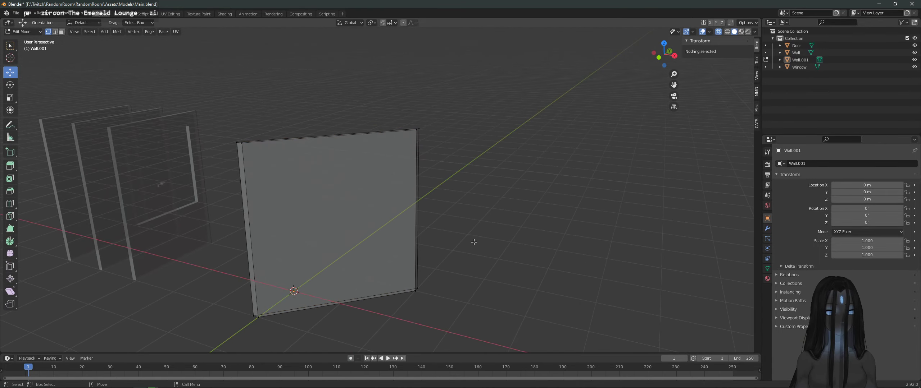
middle_drag(473, 242, 443, 218)
key(ctrl+s)
Step: Switch to face selection and select the slanted wall's large faces to check them from several angles
click(26, 32)
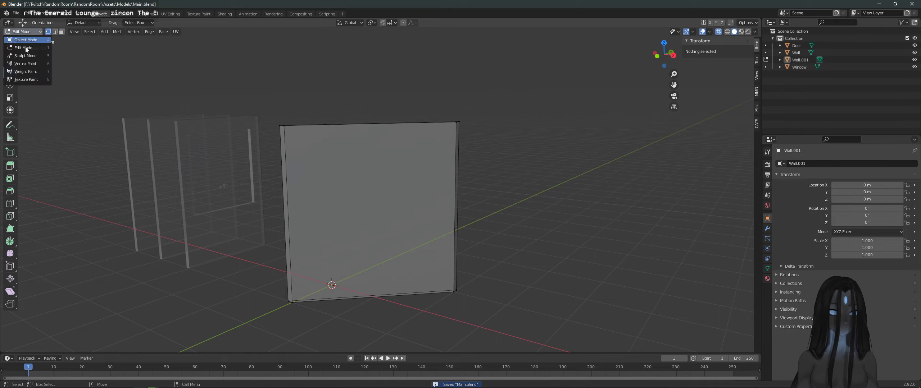
click(27, 46)
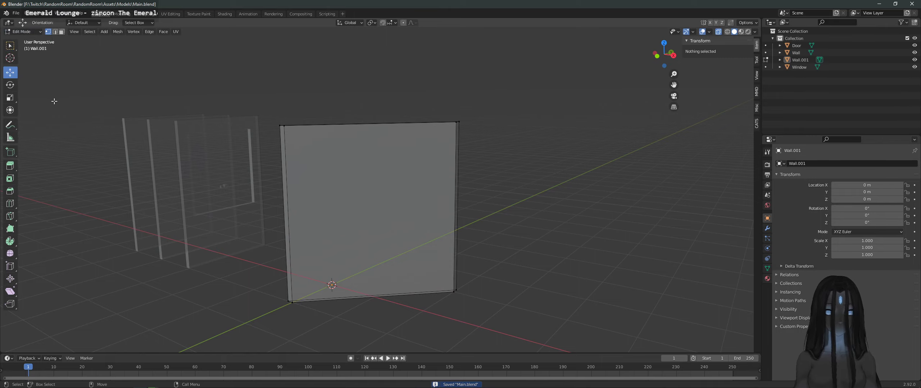
click(61, 32)
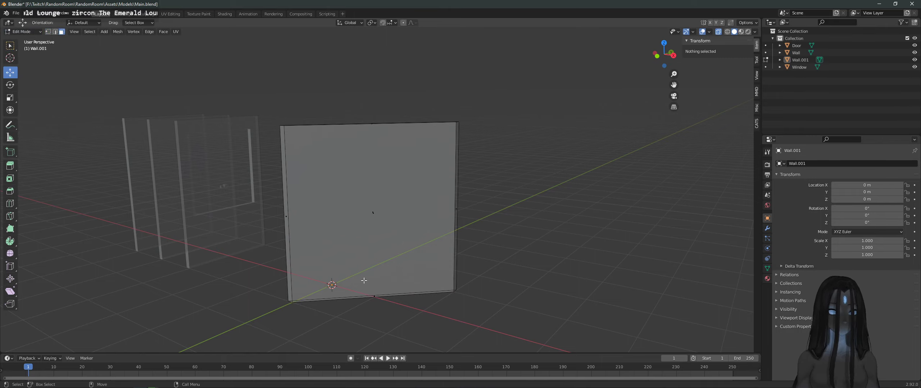
click(359, 236)
middle_drag(372, 209, 363, 209)
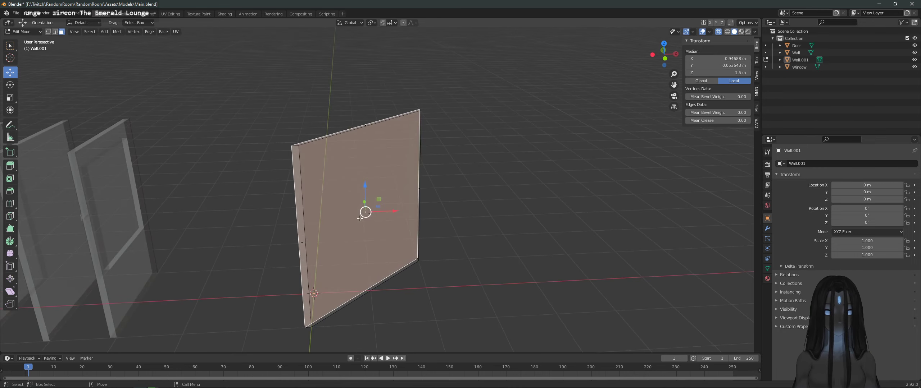
click(370, 219)
middle_drag(646, 161, 610, 158)
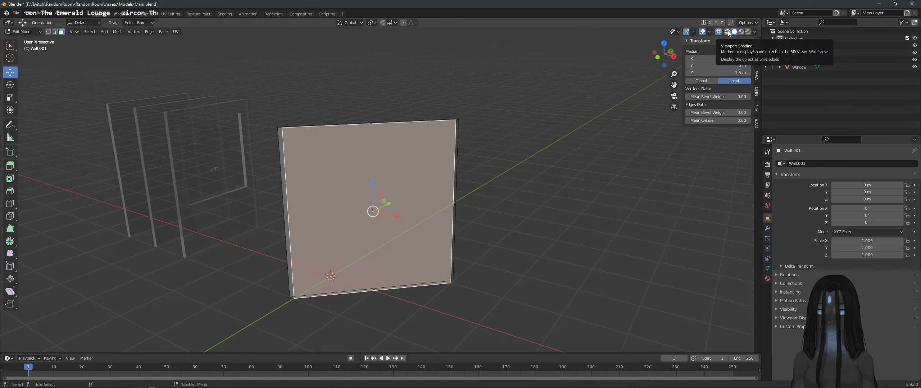
middle_drag(544, 163, 510, 159)
Step: Return to Object Mode, select the slanted wall and turn off X-ray display
key(Tab)
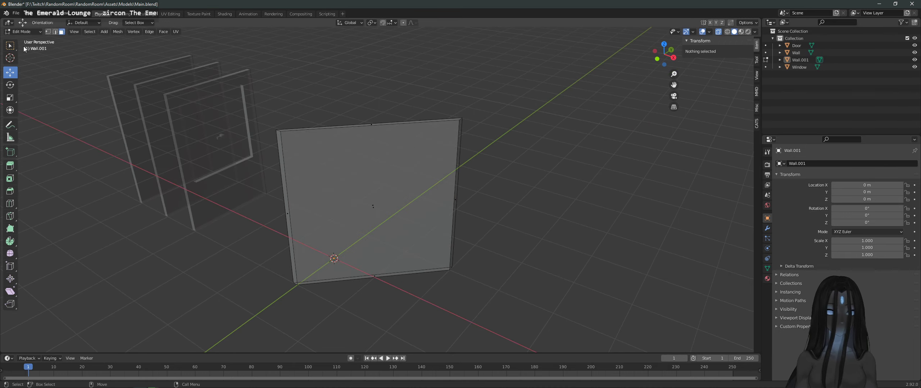
click(382, 155)
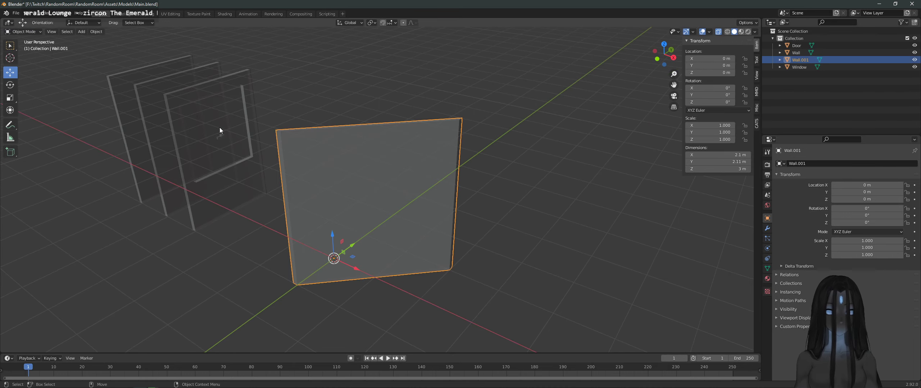
click(718, 33)
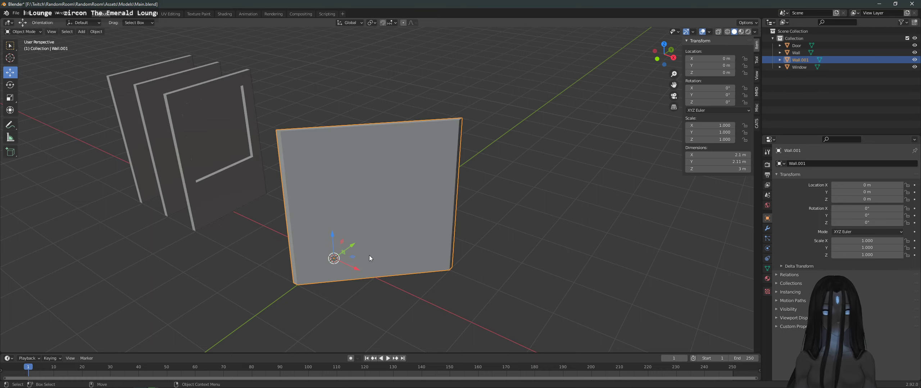
Step: Duplicate the slanted wall and set the copy's X, Y and Z location to 0 m
key(shift+d)
click(278, 262)
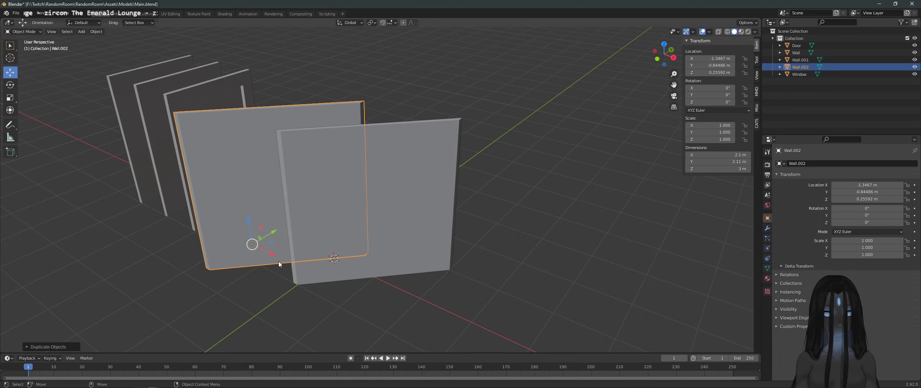
click(720, 58)
text(0)
key(Tab)
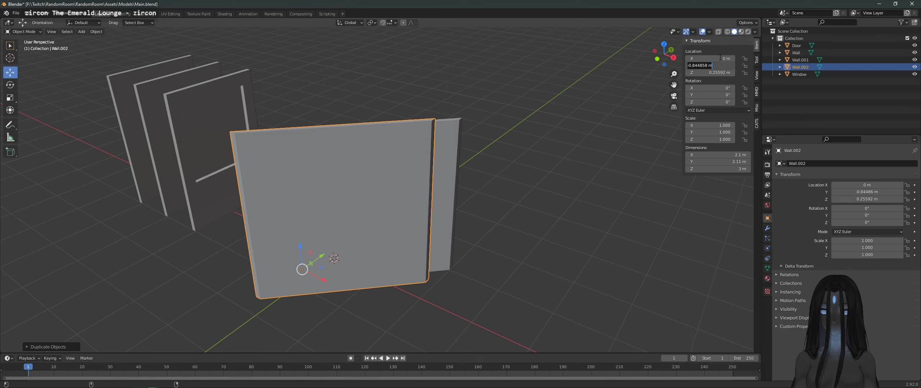
text(0)
key(Tab)
key(Tab)
key(Return)
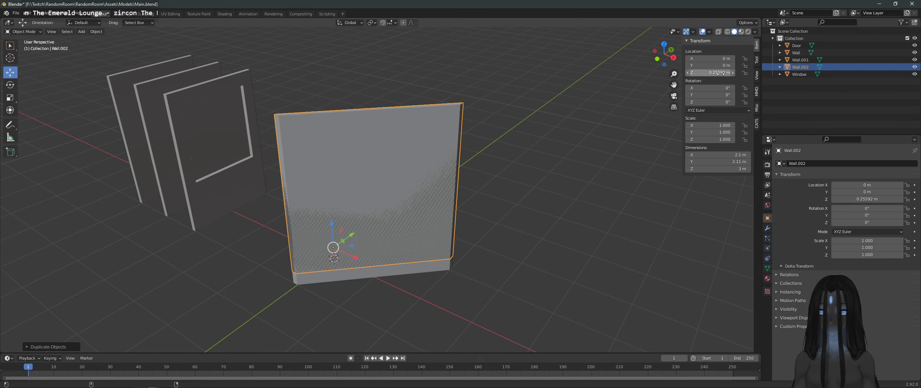
click(720, 72)
text(0)
key(Return)
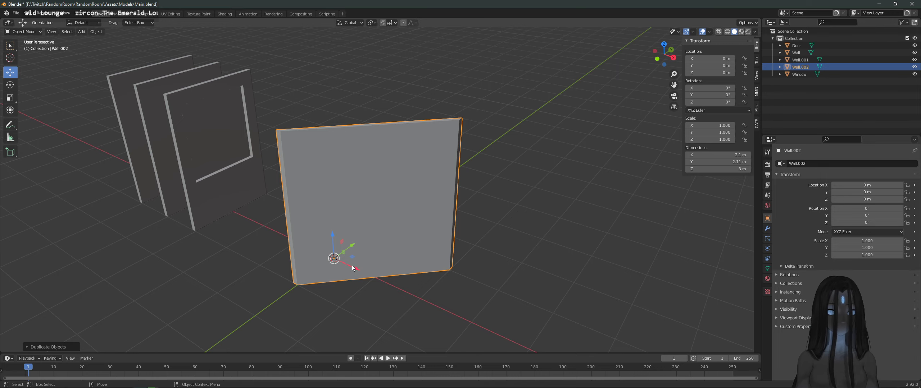
Step: Move the slanted wall copy along the X axis to -8 m, behind the other panels, and deselect it
key(shift+d)
key(x)
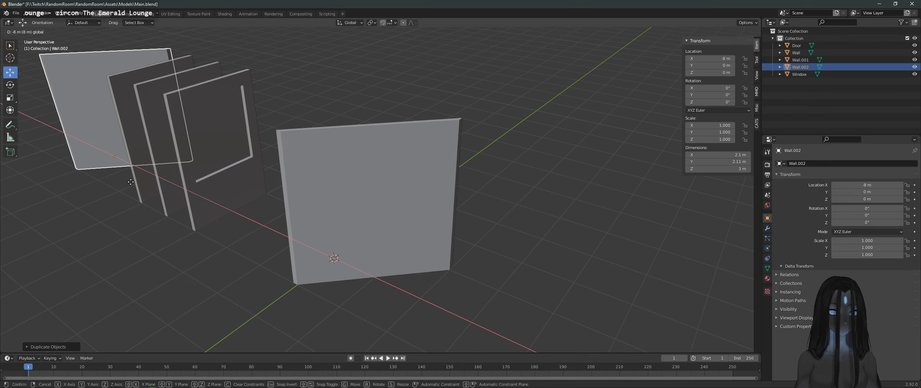
click(132, 182)
click(504, 193)
Step: Enter Edit Mode on the slanted wall at the origin, check its large face and clear the selection
click(410, 187)
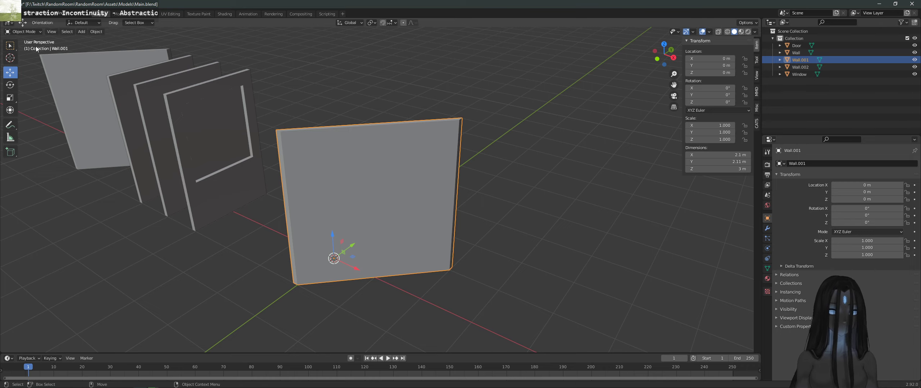
key(Tab)
middle_drag(500, 220, 496, 199)
click(437, 200)
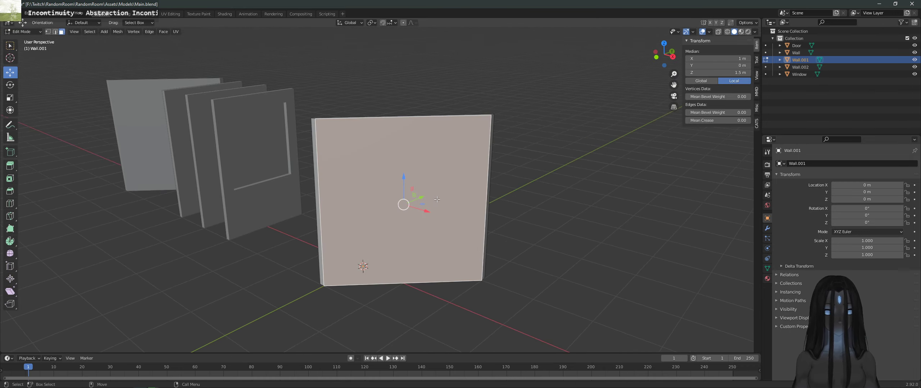
click(374, 100)
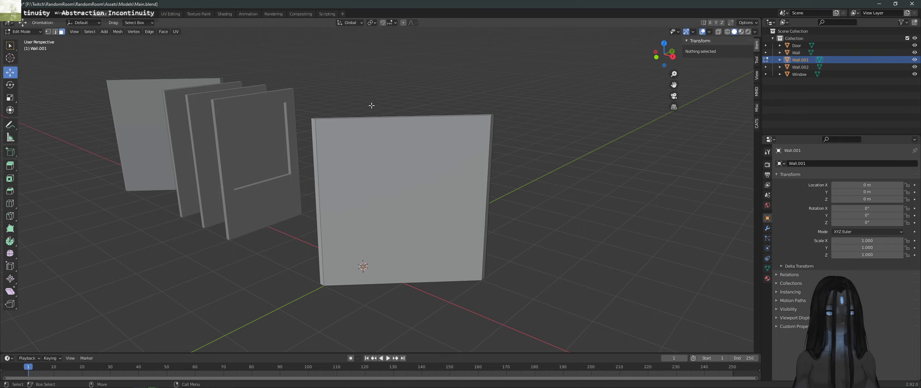
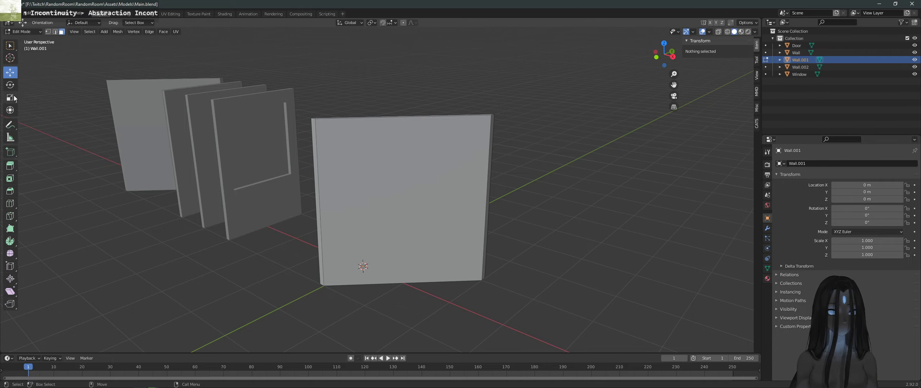
Step: Select the whole slanted wall mesh and inset its faces to leave a narrow frame around the large face
key(a)
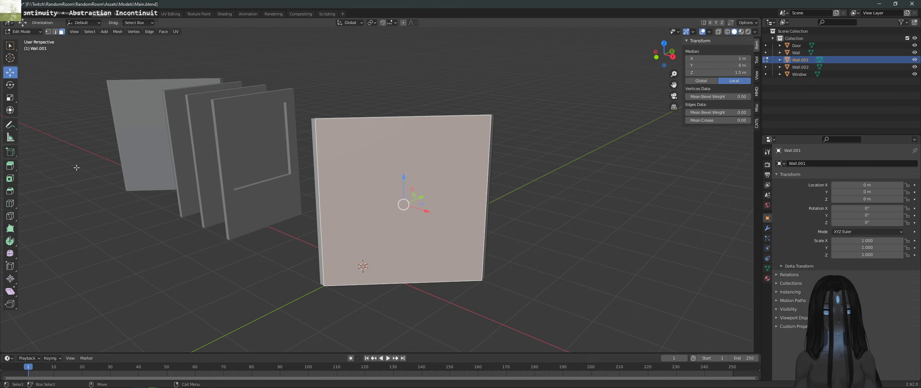
key(shift+space)
key(s)
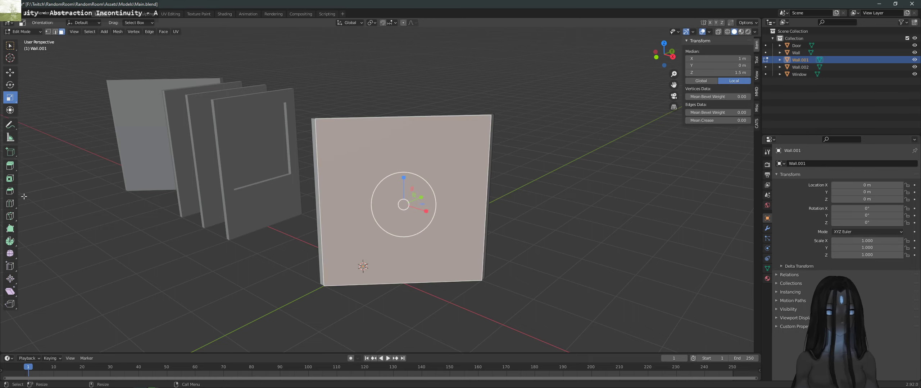
click(11, 179)
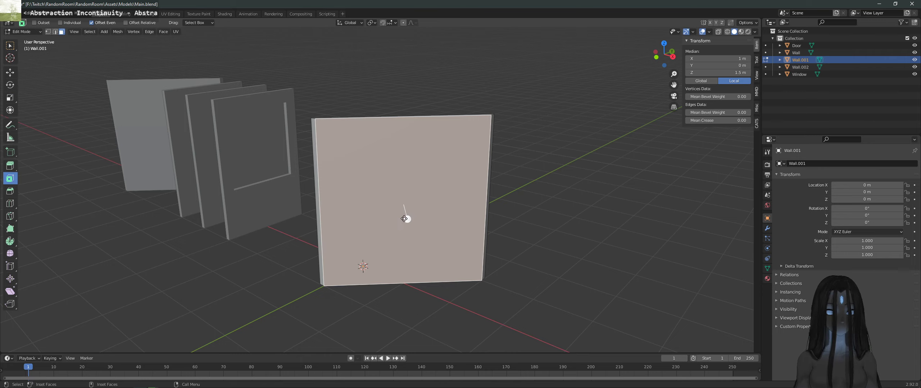
drag(406, 219, 406, 277)
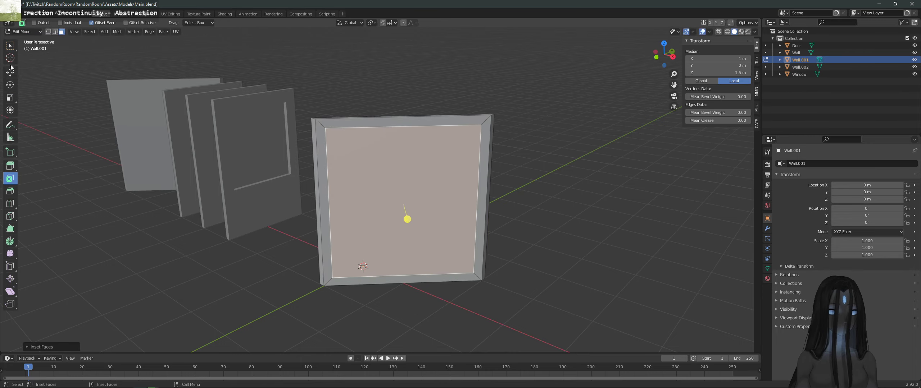
Step: Scale the inset face down in height and move it up to a median Z of 1.935 m as the window area
click(10, 97)
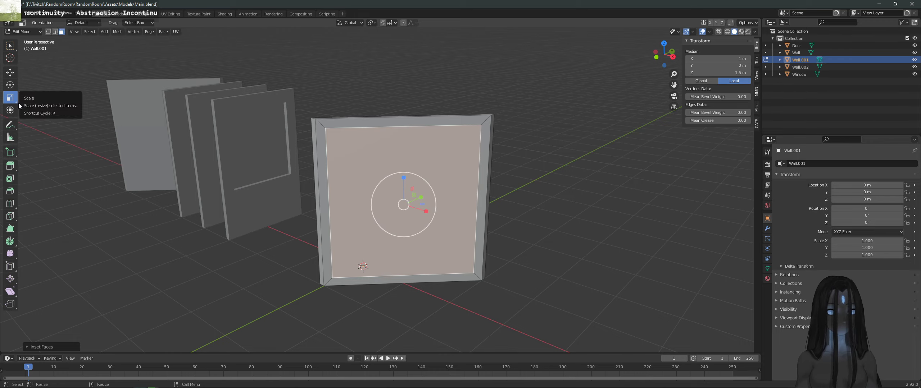
drag(405, 178, 402, 151)
click(15, 74)
middle_drag(400, 153, 449, 153)
click(115, 162)
click(340, 169)
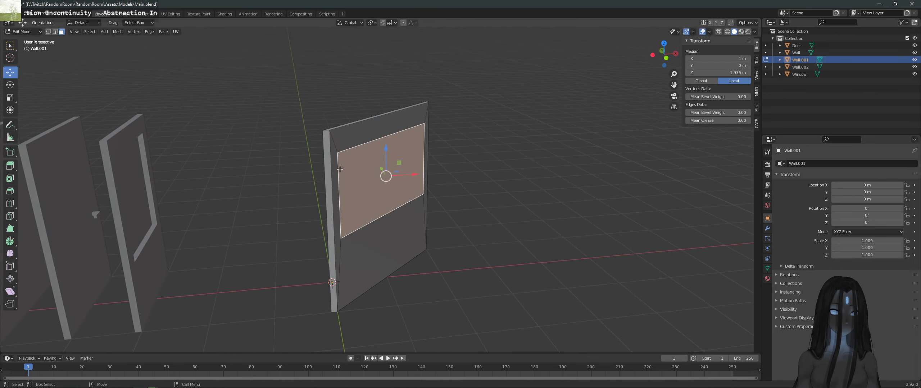
Step: Extrude the window area slightly inward to recess it into the slanted wall, and clear the selection
click(9, 168)
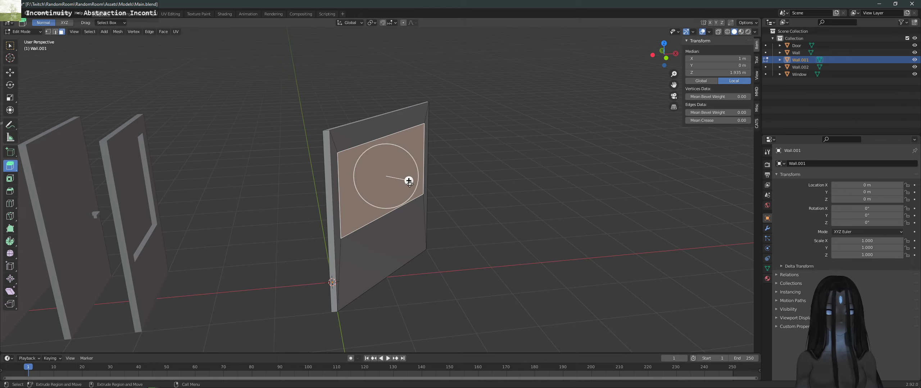
drag(408, 180, 405, 182)
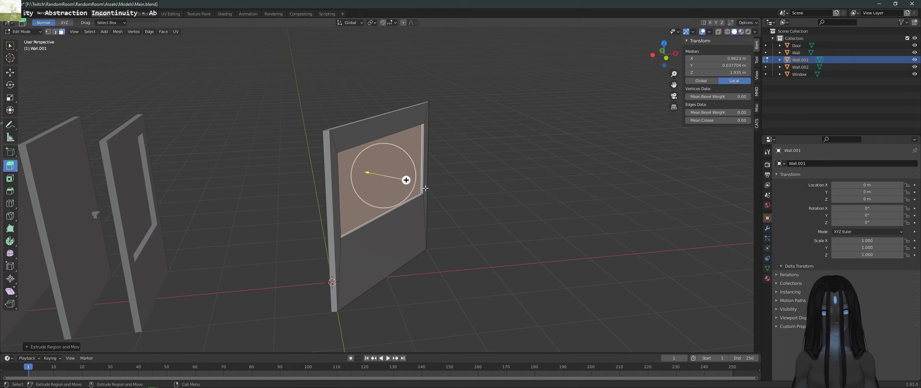
click(551, 177)
middle_drag(551, 177, 361, 174)
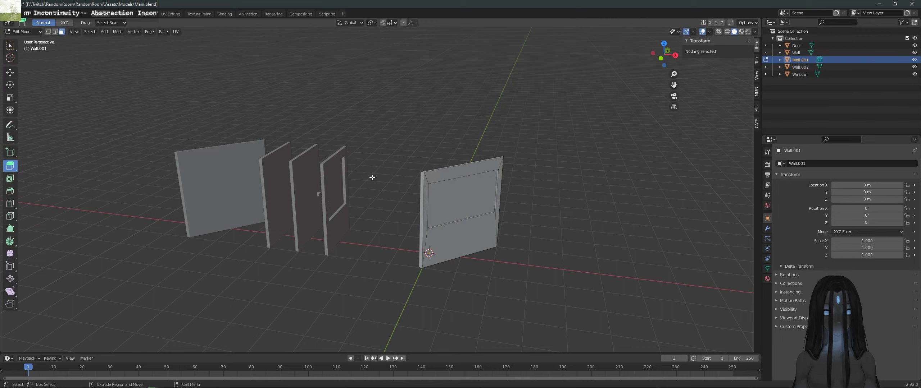
Step: Return to Object Mode and rename the slanted panel with the window recess as "window 45"
click(33, 33)
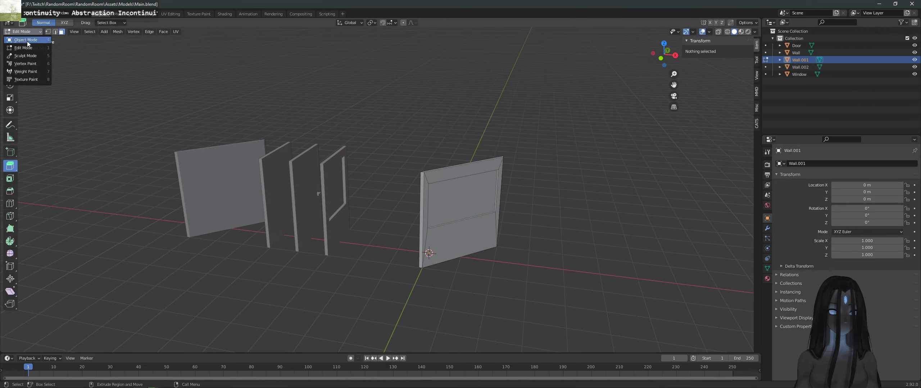
click(30, 41)
click(337, 181)
click(434, 199)
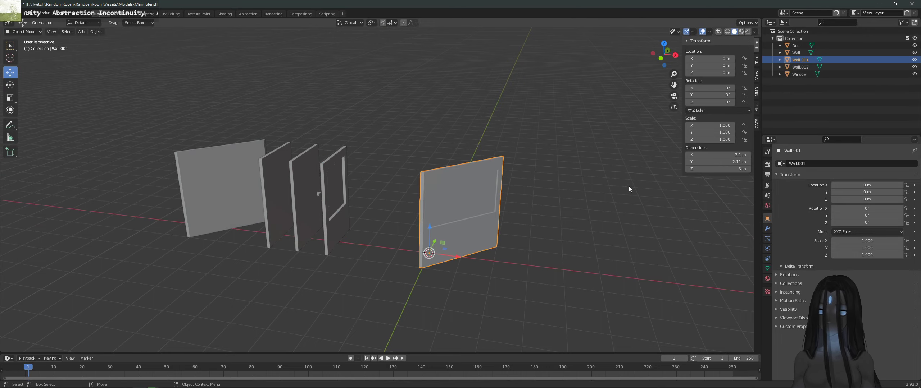
double_click(802, 61)
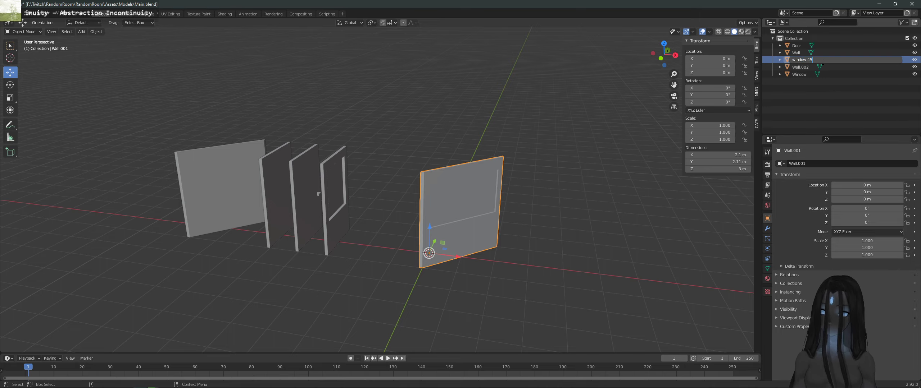
text(5)
key(Return)
Step: Rename the plain slanted wall, Wall.002, as "wall 45" and deselect it
double_click(822, 60)
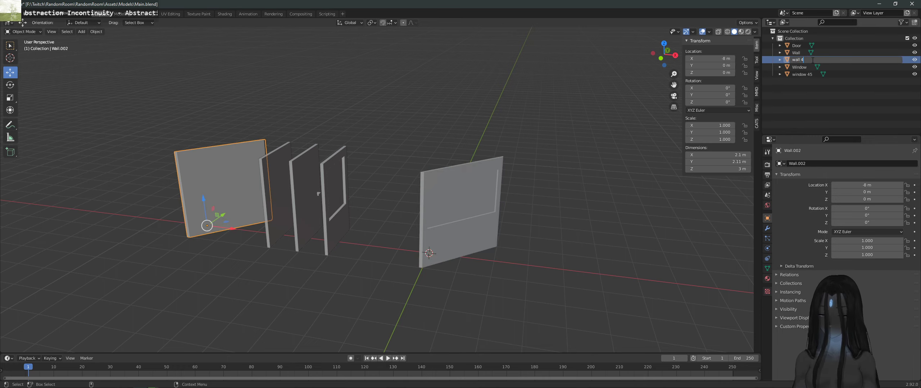
text(wall 45)
key(Return)
click(591, 193)
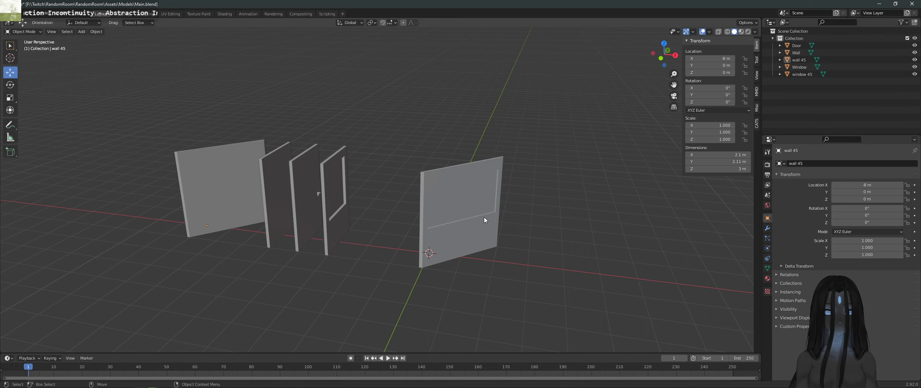
Step: Save Main.blend and switch to Unity to check the project's Models folder
click(484, 217)
click(629, 188)
key(alt+Tab)
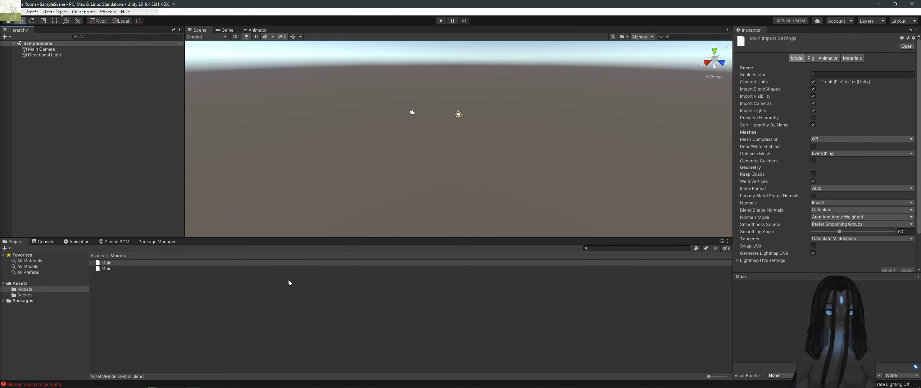
click(289, 283)
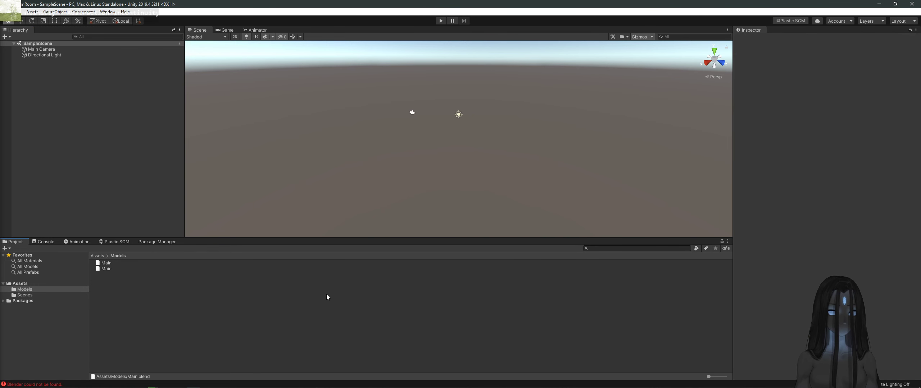
Step: Switch back to Blender and export the scene as an FBX file named Main into the project's Assets\Models folder
key(alt+Tab)
click(18, 14)
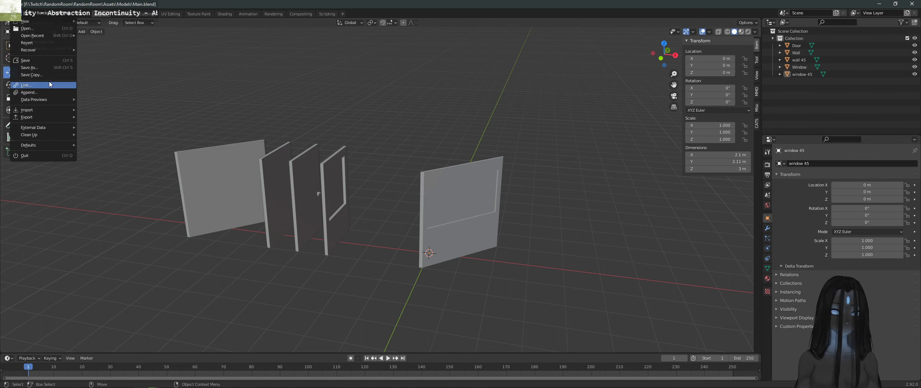
mouse_move(50, 118)
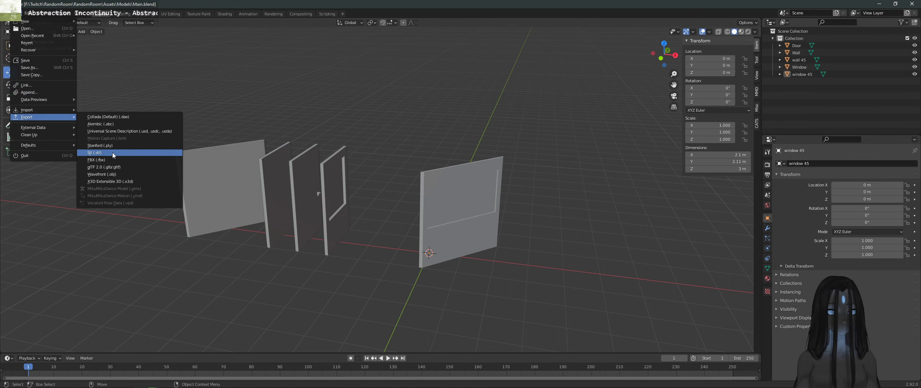
click(119, 161)
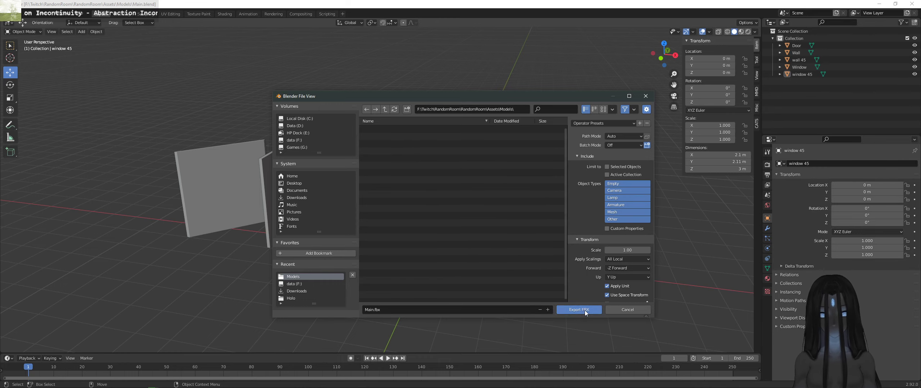
click(585, 313)
Step: Switch to Unity, expand the exported Main model and look through its individual parts
key(alt+Tab)
click(468, 125)
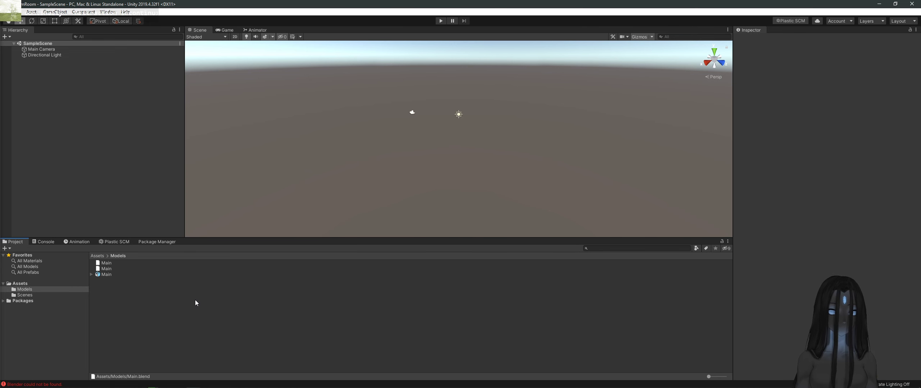
click(92, 275)
click(122, 292)
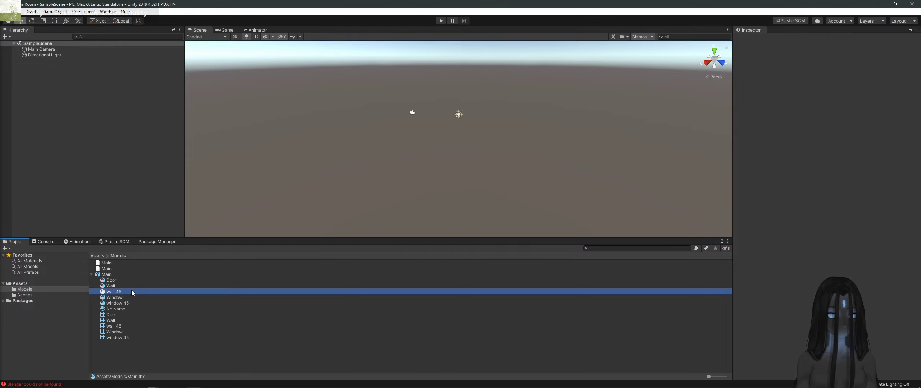
click(121, 281)
key(Down)
key(Down)
key(Down)
key(Down)
key(Down)
key(Down)
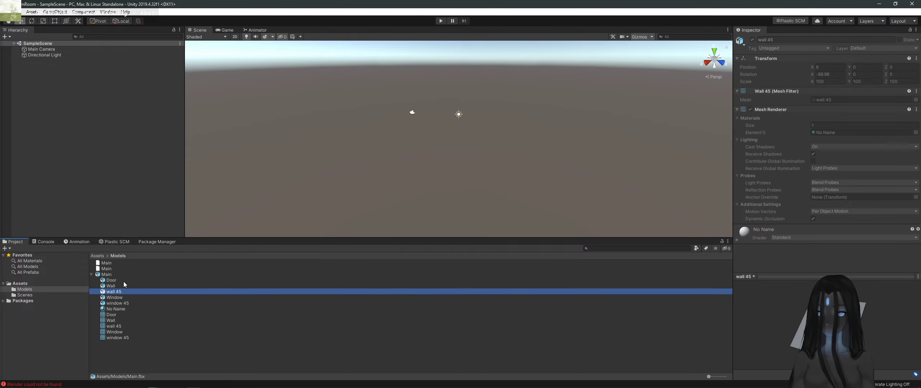
key(Up)
key(Up)
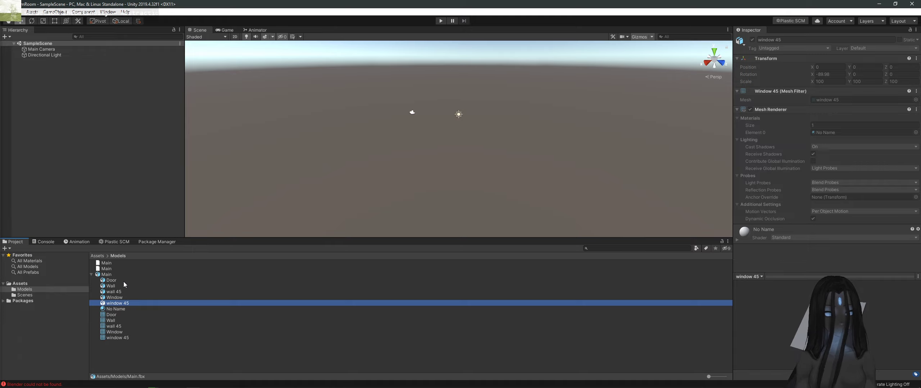
Step: Add the Main model to SampleScene and view its panels up close
drag(106, 274, 101, 169)
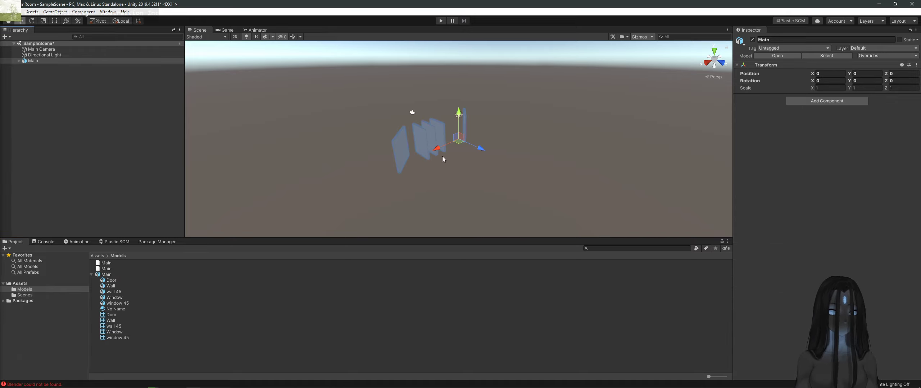
scroll(442, 156, up, 5)
alt+drag(575, 145, 571, 171)
click(571, 170)
Step: Try to move the Door out of the Main instance to the scene root
click(442, 144)
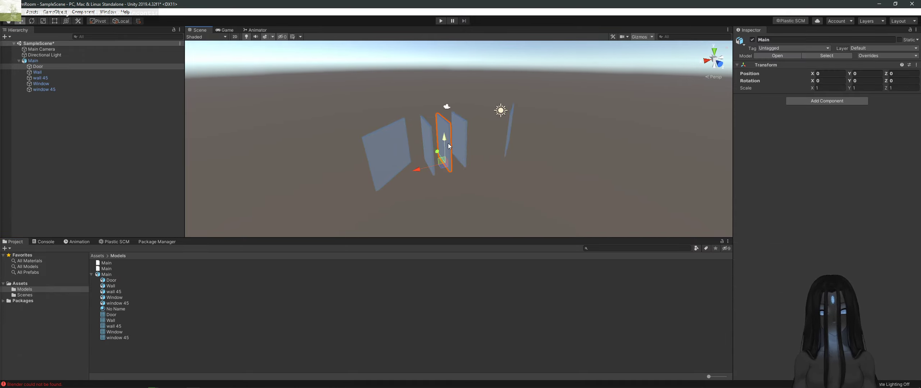
drag(55, 127, 167, 147)
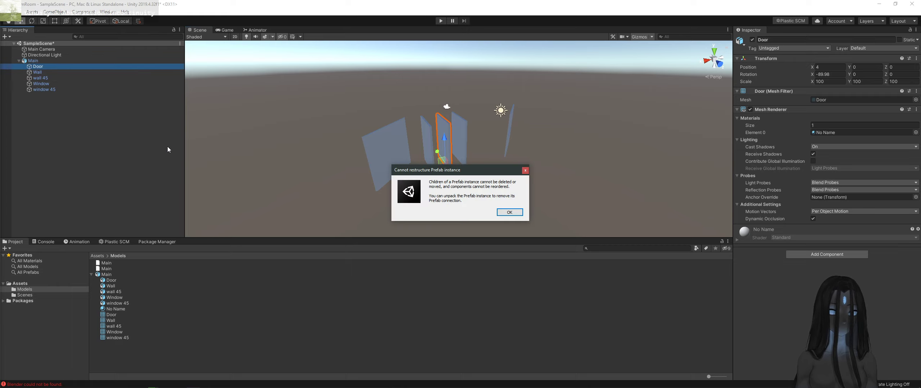
click(517, 215)
Step: Try adding only the Window part of the model to the scene, and delete the extra Main (1) instance
click(120, 298)
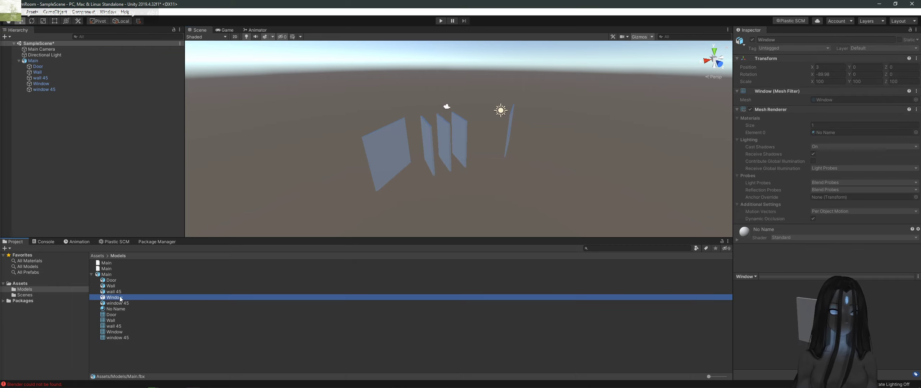
drag(120, 298, 32, 151)
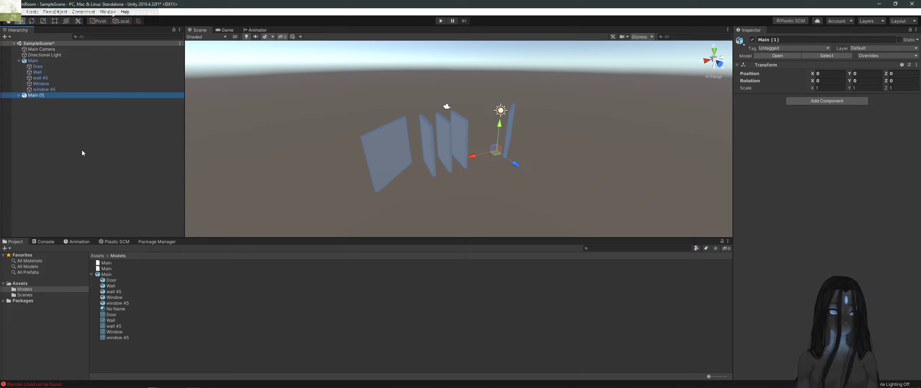
click(39, 100)
click(20, 95)
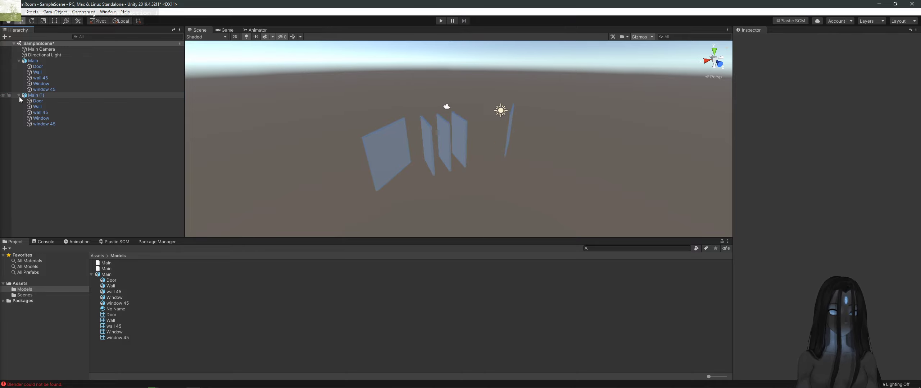
right_click(35, 96)
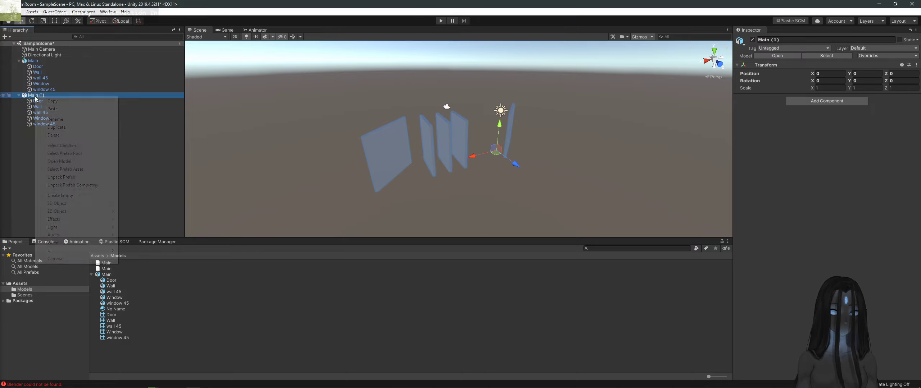
click(65, 135)
click(93, 142)
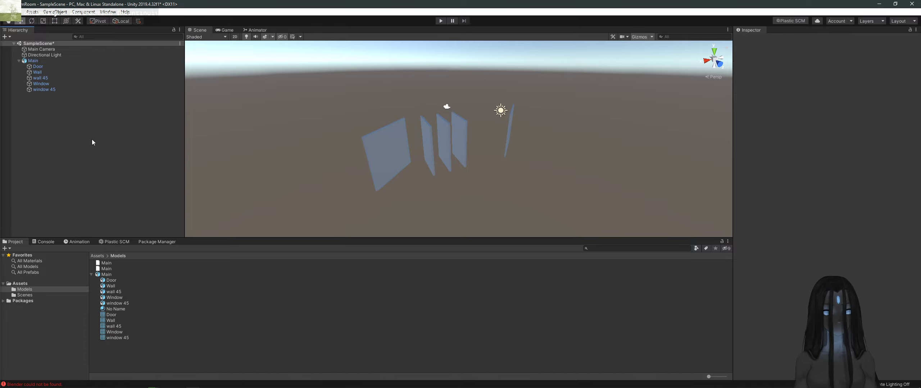
Step: Completely unpack the Main prefab instance in SampleScene
click(43, 89)
click(33, 61)
right_click(36, 61)
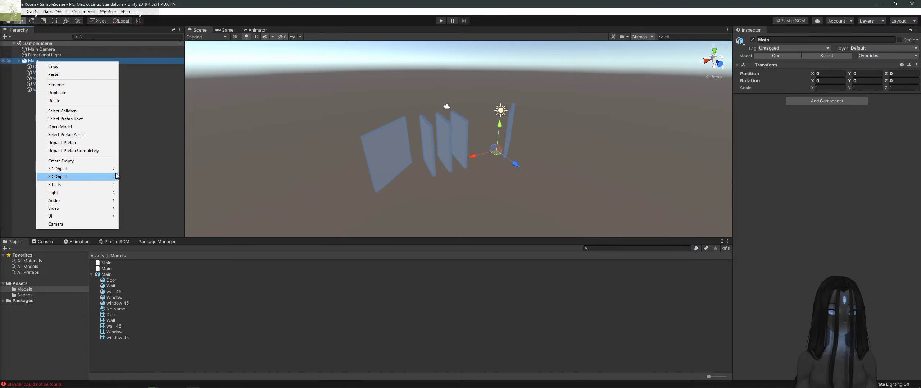
click(100, 151)
Step: Move window 45 out of Main to the scene root and shift it along the X axis to the far side of wall 45
click(48, 89)
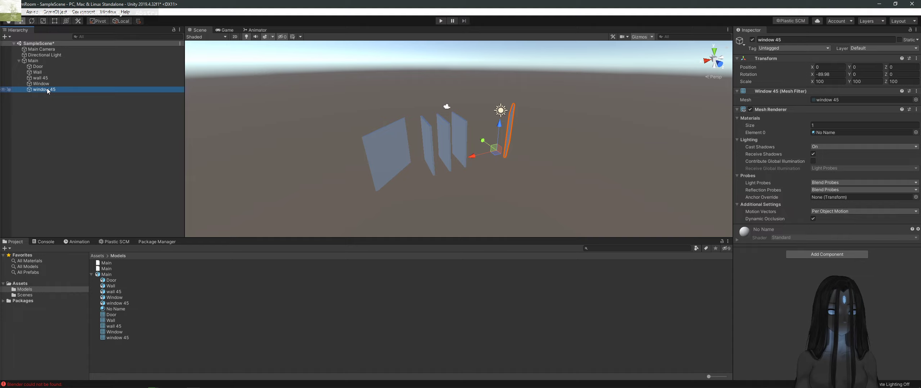
alt+drag(589, 163, 536, 166)
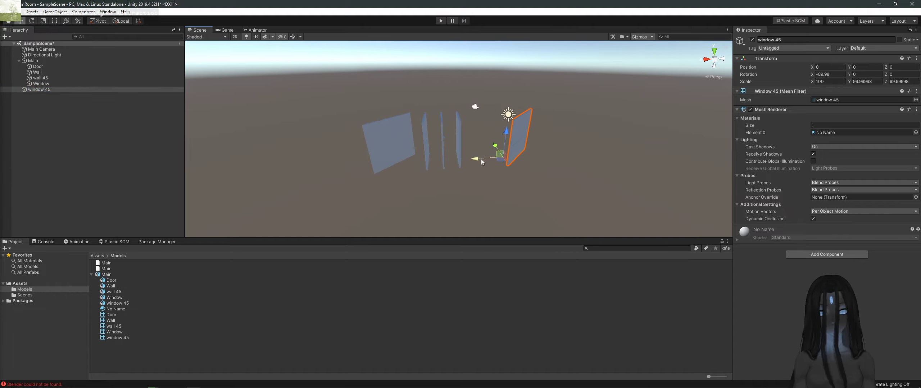
drag(480, 159, 293, 162)
click(395, 148)
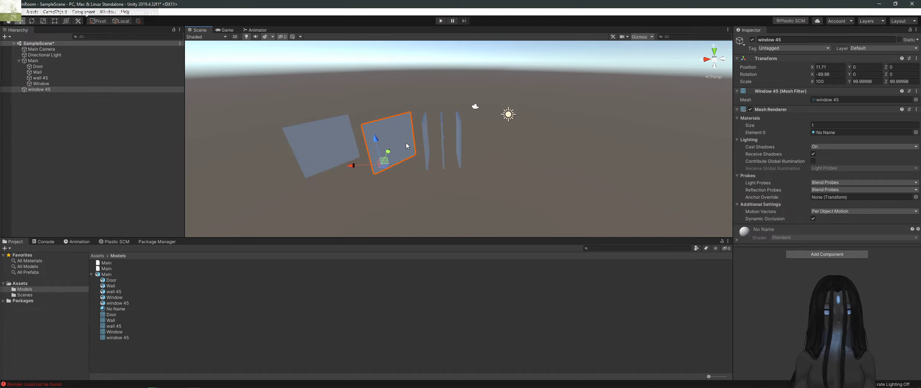
Step: Examine the Door, Window and 45-degree panels of the Main model from several angles in the scene
click(427, 148)
click(441, 148)
click(442, 148)
alt+drag(570, 130, 469, 143)
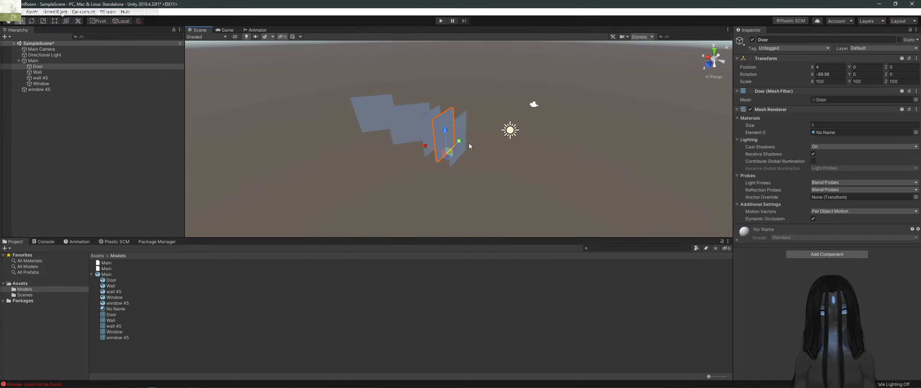
click(462, 135)
key(f)
alt+drag(520, 169, 445, 154)
alt+drag(519, 132, 486, 139)
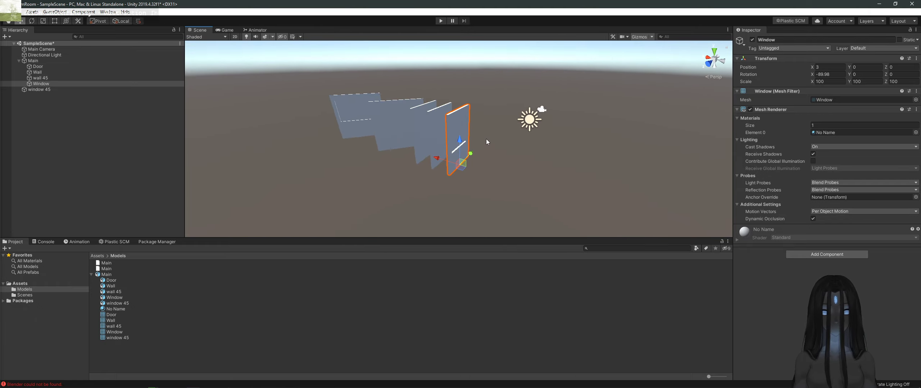
key(alt+Tab)
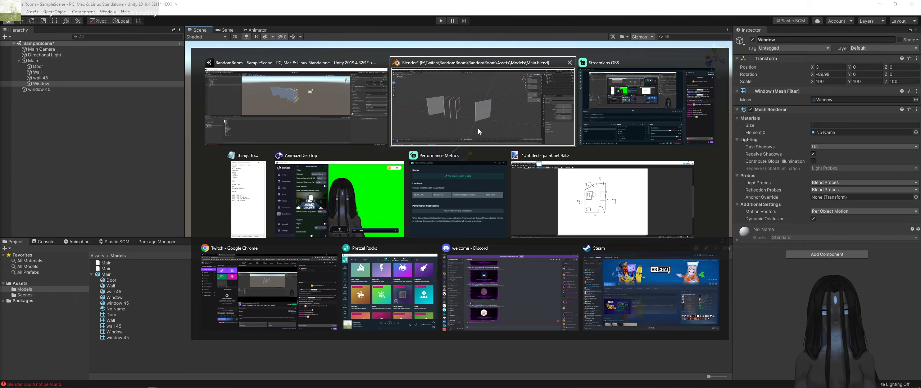
click(260, 98)
click(456, 190)
alt+drag(455, 189, 324, 210)
click(131, 160)
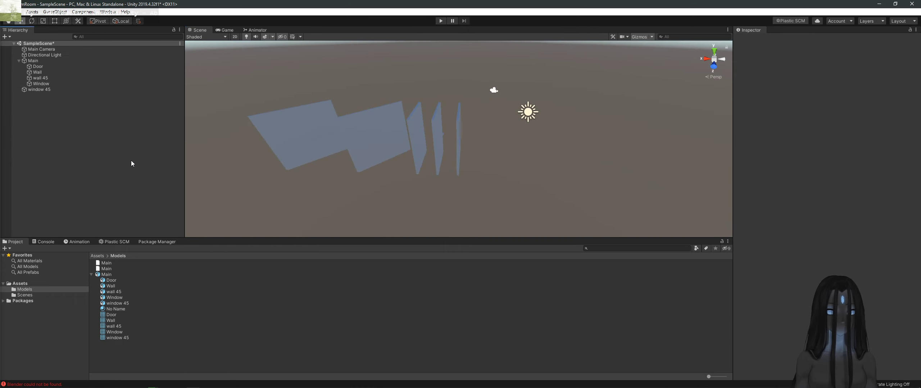
Step: Delete the Main object and the separate window 45 object from SampleScene
click(48, 62)
key(Delete)
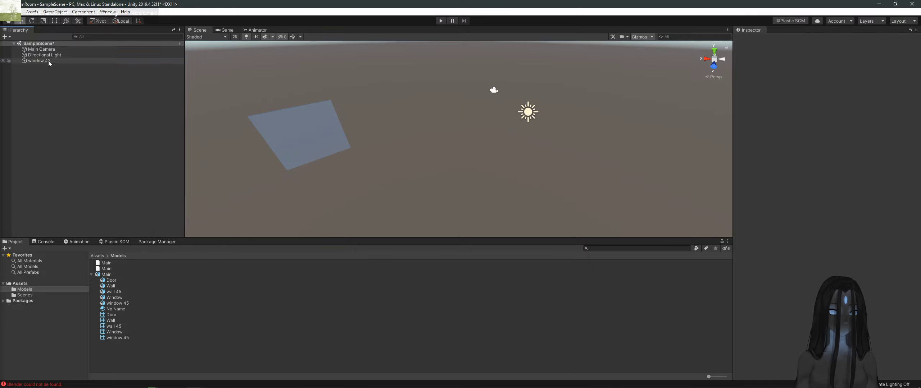
click(48, 60)
key(Delete)
Step: Add a new 3D Plane object to SampleScene
right_click(71, 121)
click(52, 123)
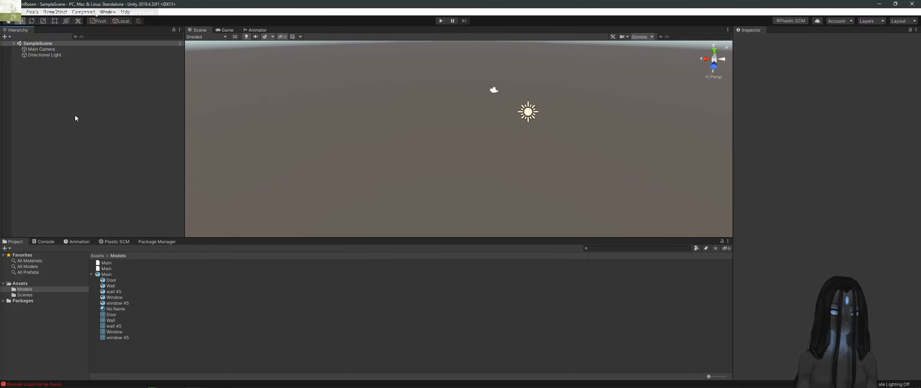
right_click(68, 121)
mouse_move(112, 198)
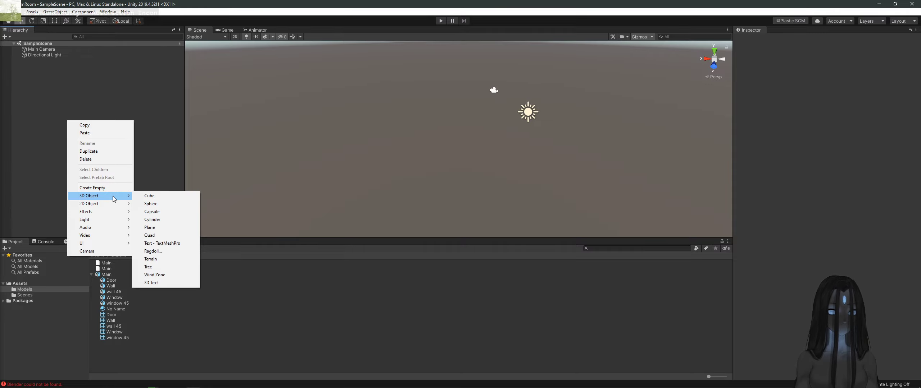
click(168, 228)
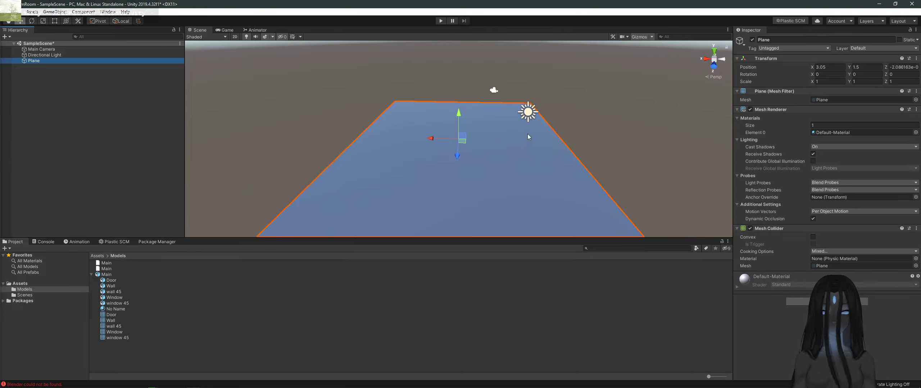
Step: Duplicate the plane and raise the copy to a Y position of 3
key(ctrl+d)
drag(458, 114, 463, 84)
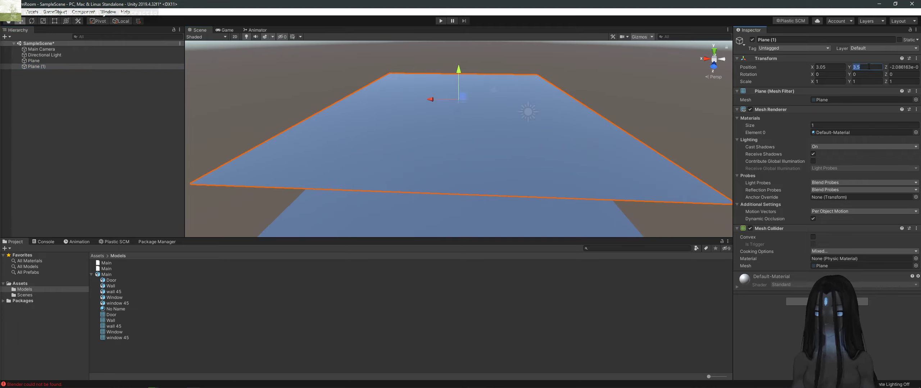
text(3)
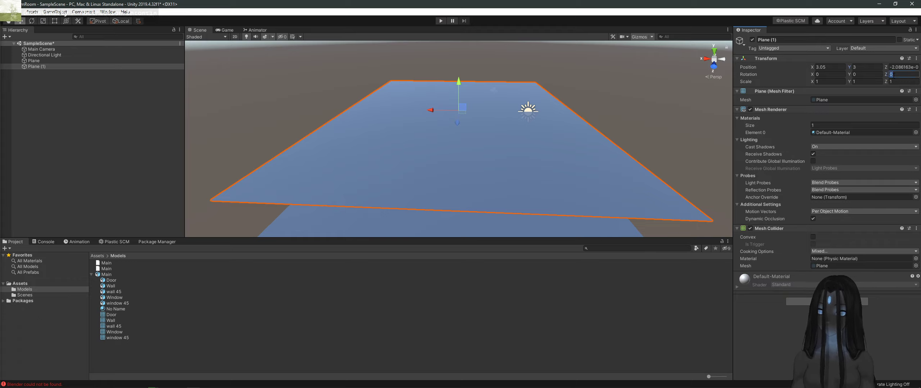
text(180)
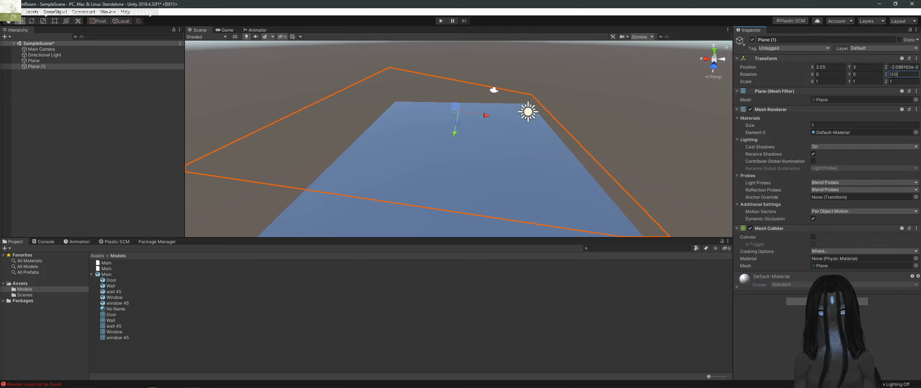
Step: Flip the duplicated plane by setting its Z rotation to 180
key(Left)
key(BackSpace)
text(8)
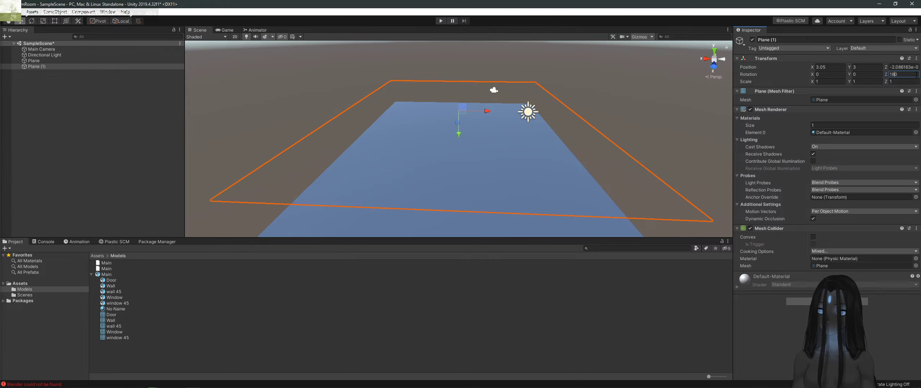
Step: Examine the lower plane and the flipped plane above it from several angles and distances
alt+drag(573, 168, 546, 154)
scroll(535, 137, down, 5)
click(562, 151)
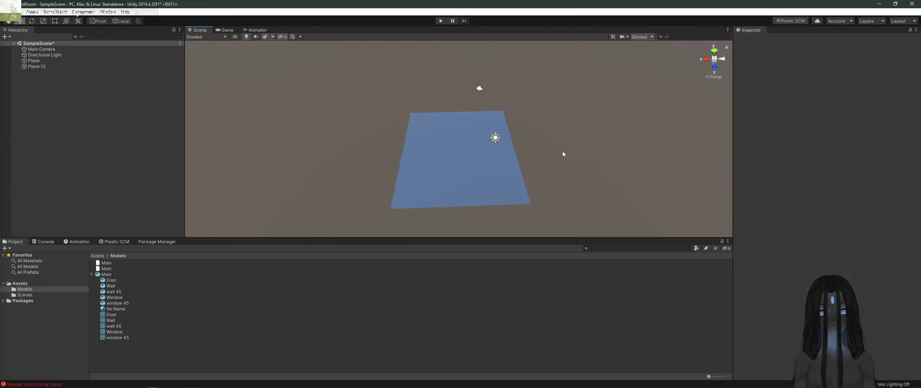
click(495, 205)
click(542, 202)
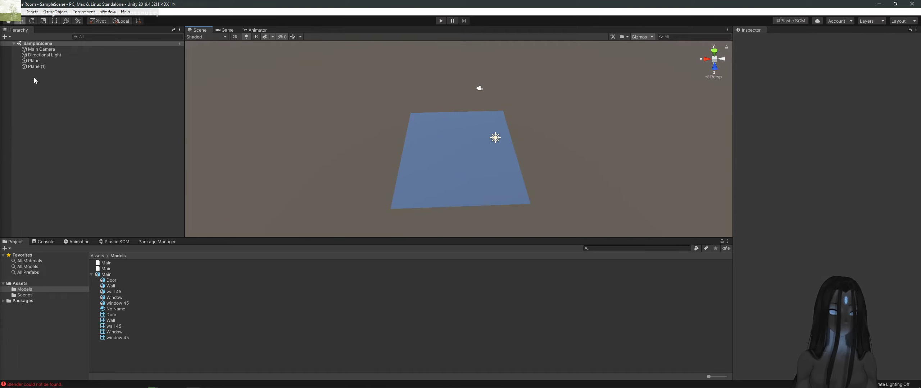
alt+drag(505, 155, 471, 141)
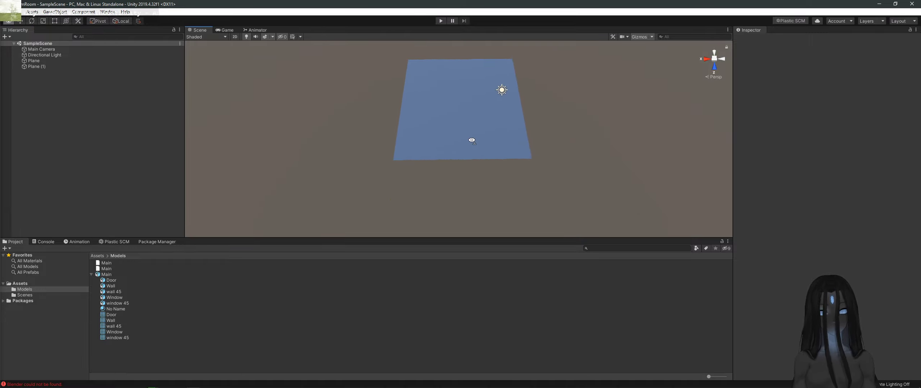
alt+scroll(472, 140, down, 6)
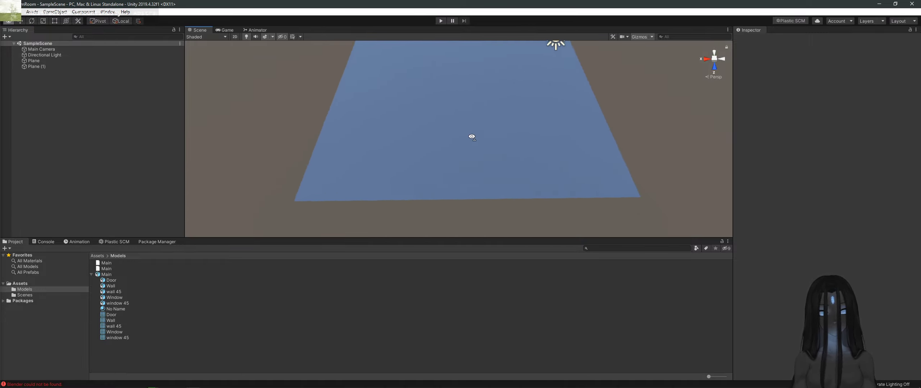
right_drag(472, 136, 469, 91)
key(s)
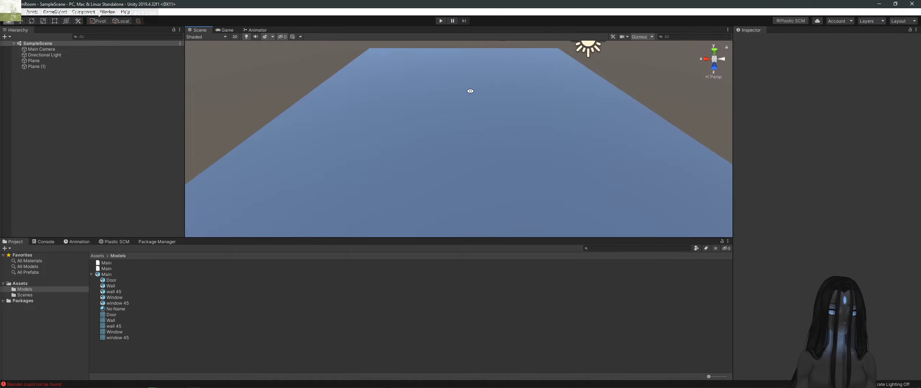
key(alt+Tab)
key(Escape)
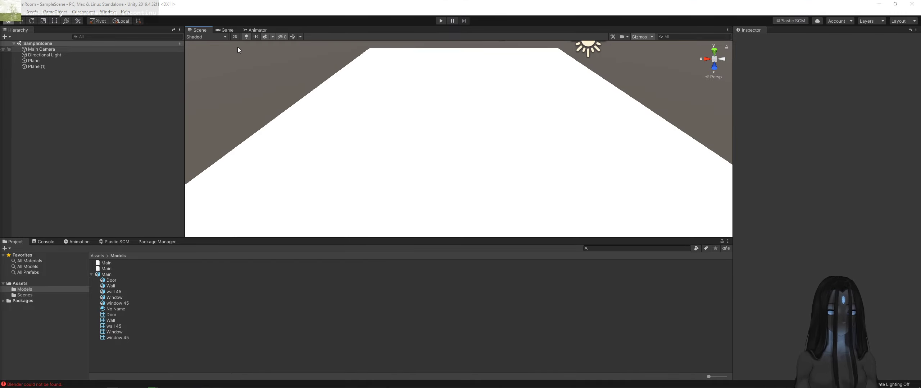
right_drag(282, 76, 351, 76)
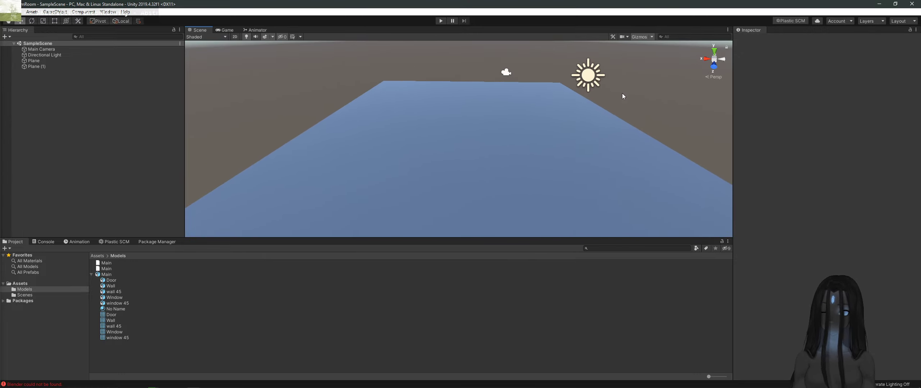
Step: Open the scene's Lighting Settings and turn on automatic lighting generation
click(125, 11)
mouse_move(108, 11)
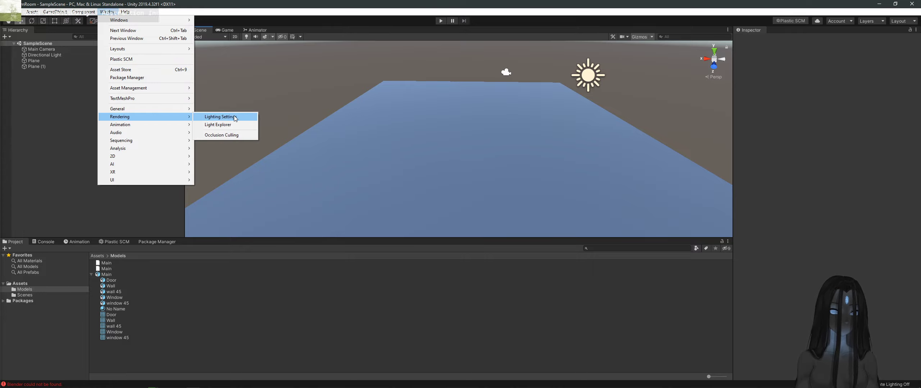
click(222, 117)
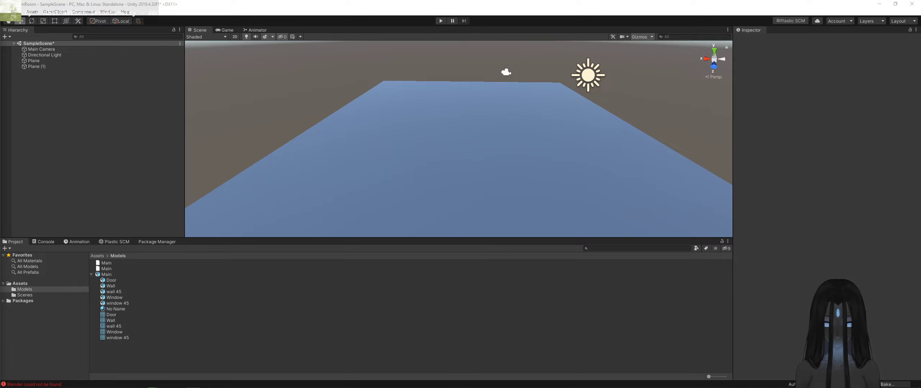
click(61, 66)
click(62, 107)
right_click(64, 106)
click(94, 172)
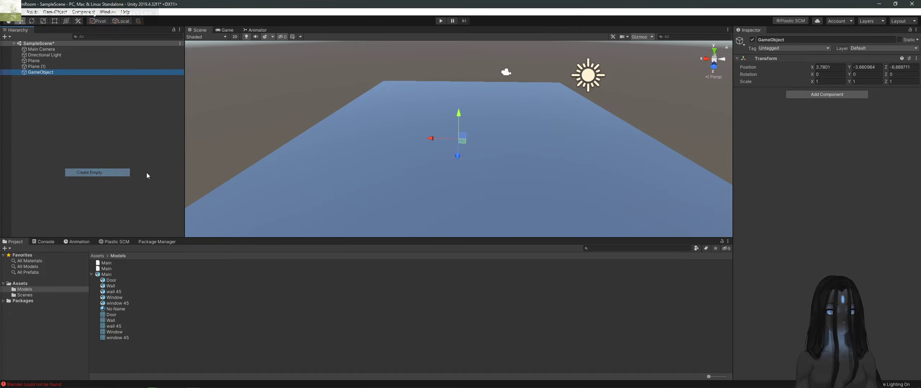
click(786, 40)
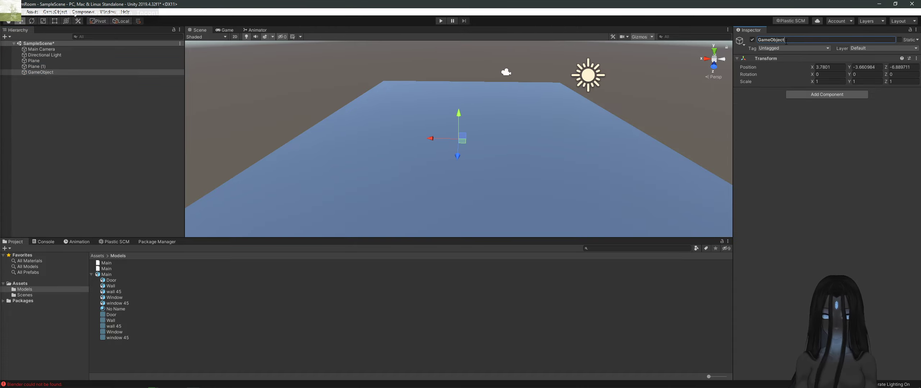
key(ctrl+z)
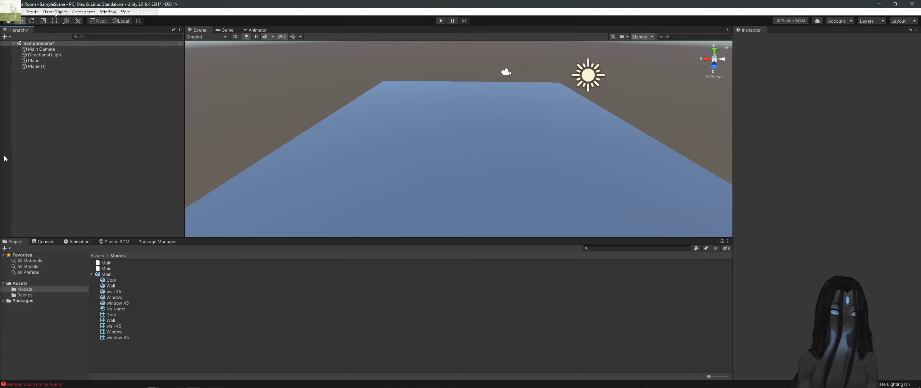
Step: Create an empty object at the scene root and name it Room
right_click(4, 156)
click(74, 147)
right_click(76, 146)
click(120, 213)
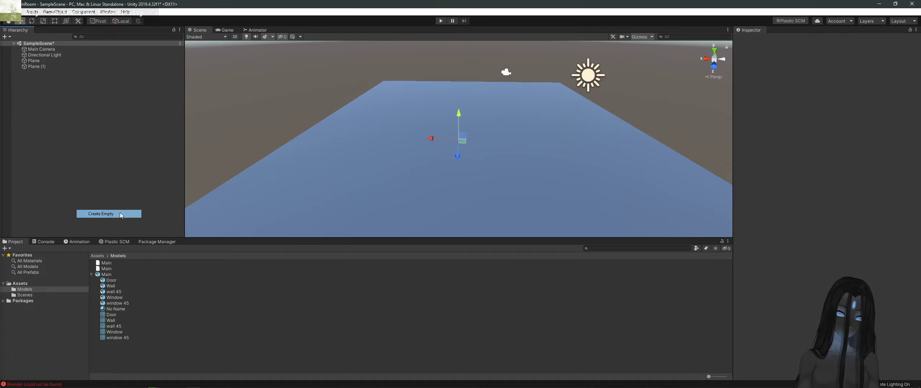
click(783, 40)
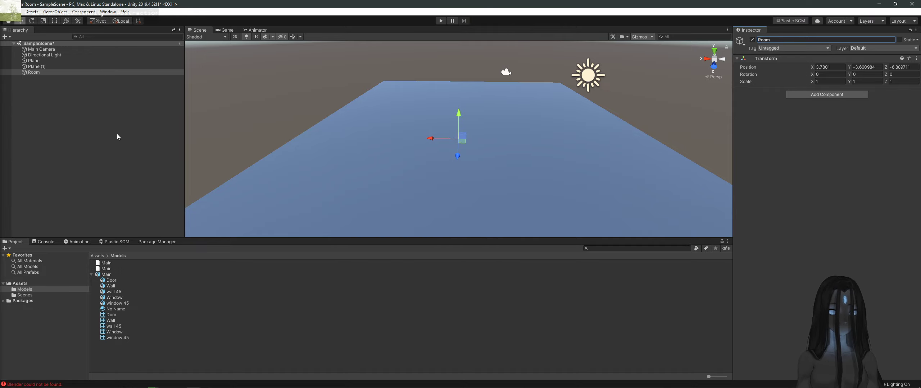
Step: Rename the lower plane object as Floor
click(61, 61)
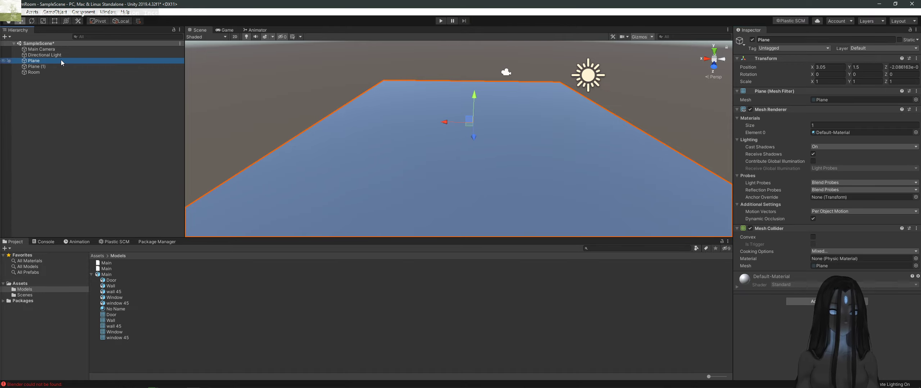
right_click(62, 61)
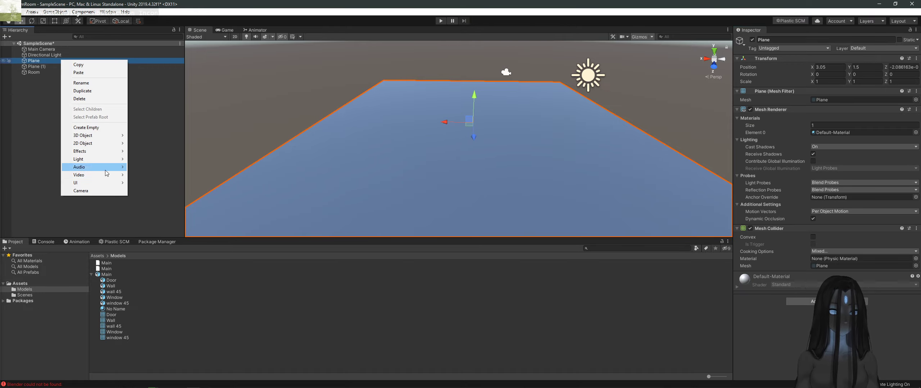
click(96, 83)
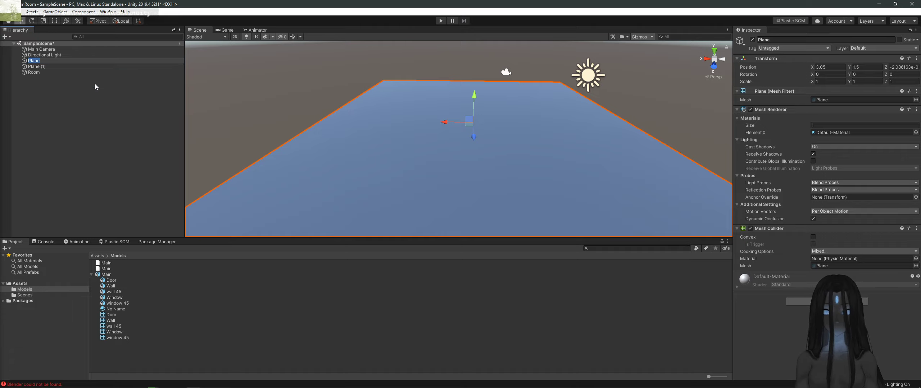
text(F)
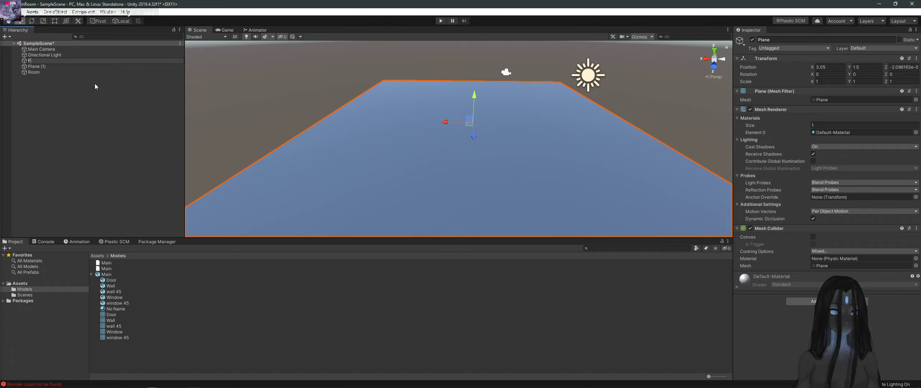
key(BackSpace)
text(Groun)
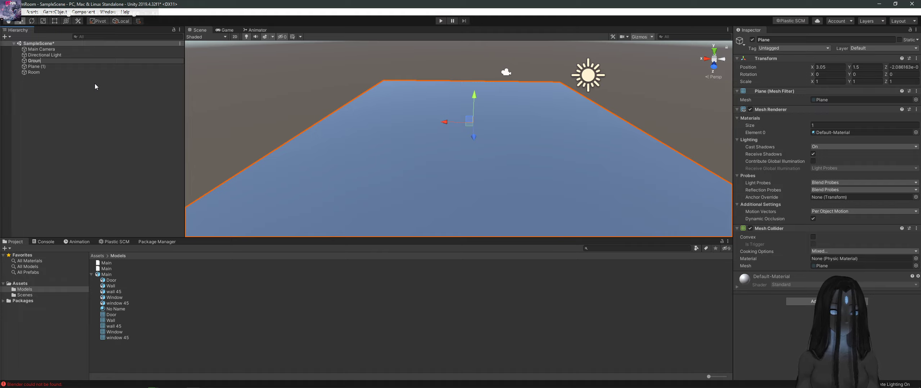
key(BackSpace)
key(BackSpace)
key(BackSpace)
key(BackSpace)
key(BackSpace)
text(Floor)
key(Return)
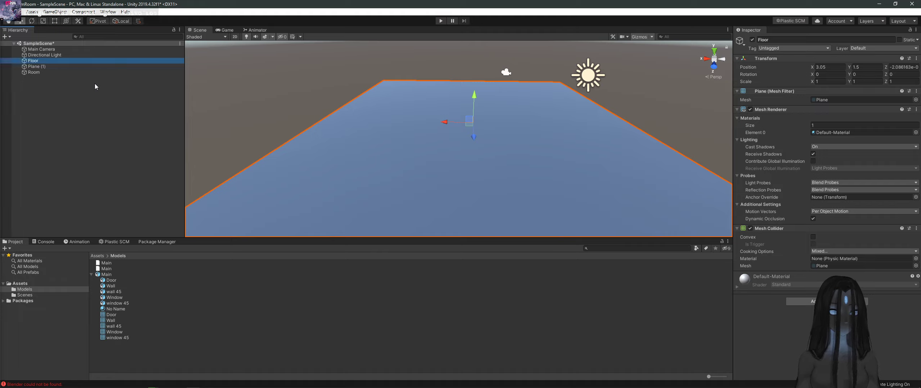
Step: Rename the flipped upper plane, Plane (1), as Roof
double_click(51, 68)
right_click(44, 68)
click(75, 91)
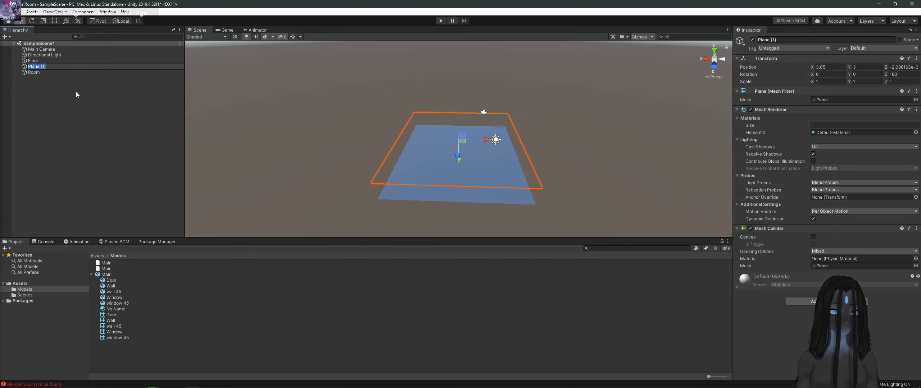
text(Roof)
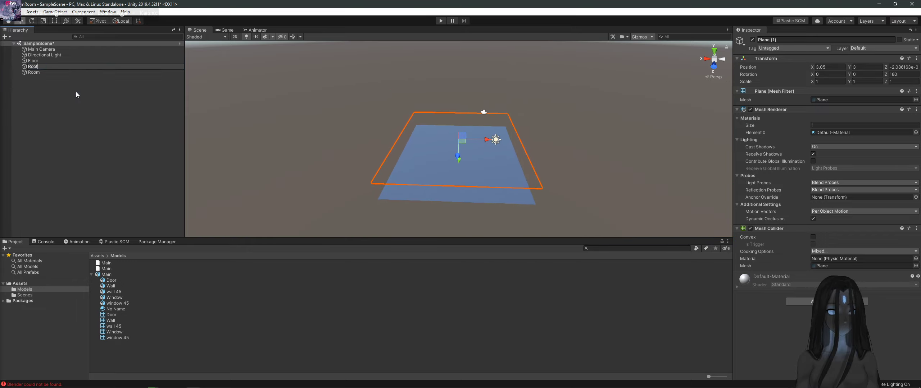
key(Return)
Step: Make the Floor and Roof planes children of the Room object
ctrl+click(33, 65)
ctrl+click(33, 65)
ctrl+click(38, 61)
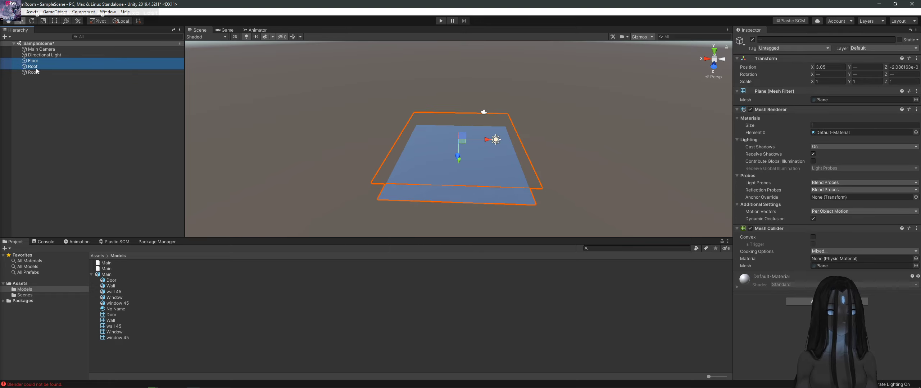
drag(37, 77, 37, 74)
click(40, 92)
click(42, 66)
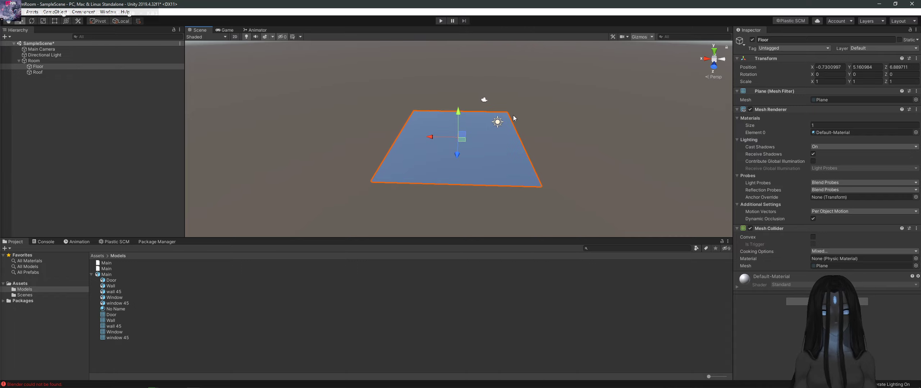
scroll(454, 146, up, 3)
scroll(454, 145, up, 5)
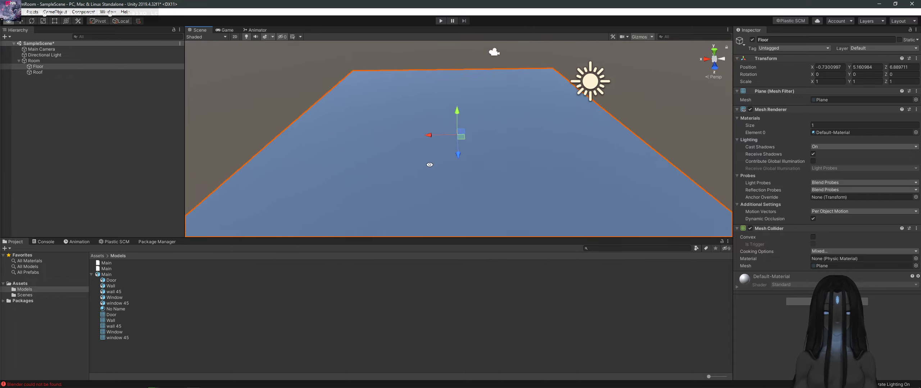
click(258, 133)
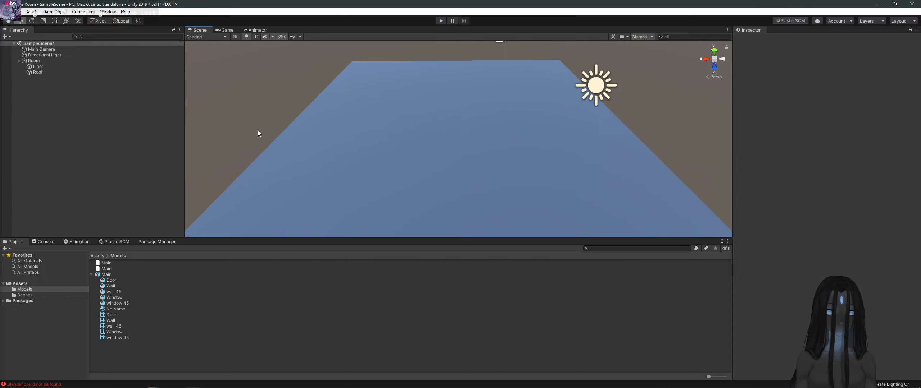
click(38, 67)
click(40, 80)
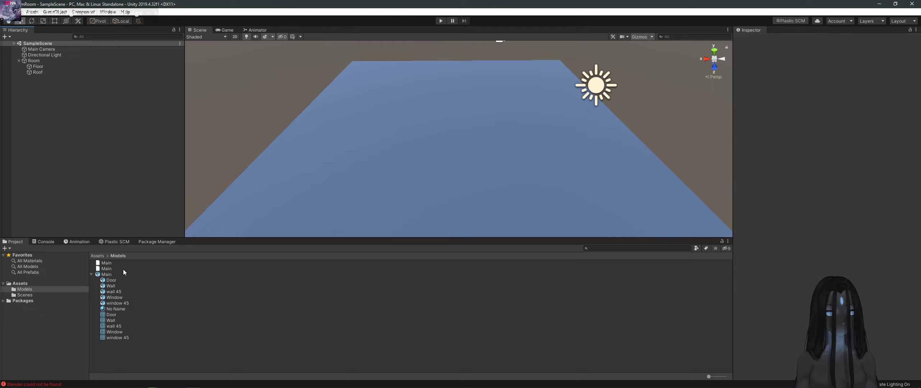
Step: Add the Main model from the Models folder to the scene as a child of Room
click(119, 280)
click(92, 168)
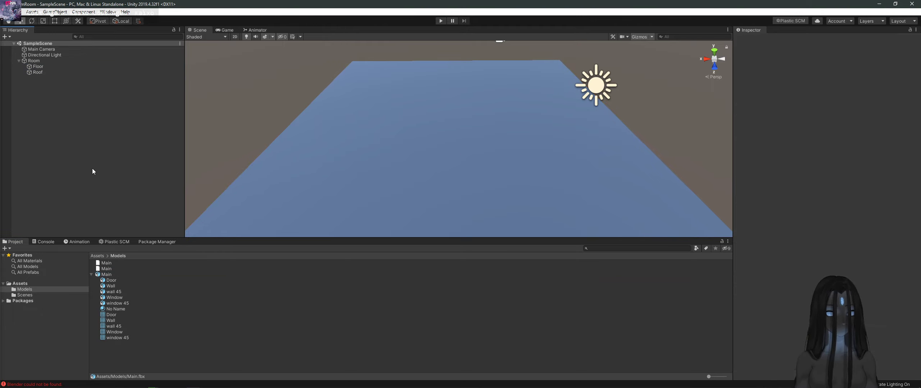
right_click(93, 168)
click(30, 157)
click(45, 60)
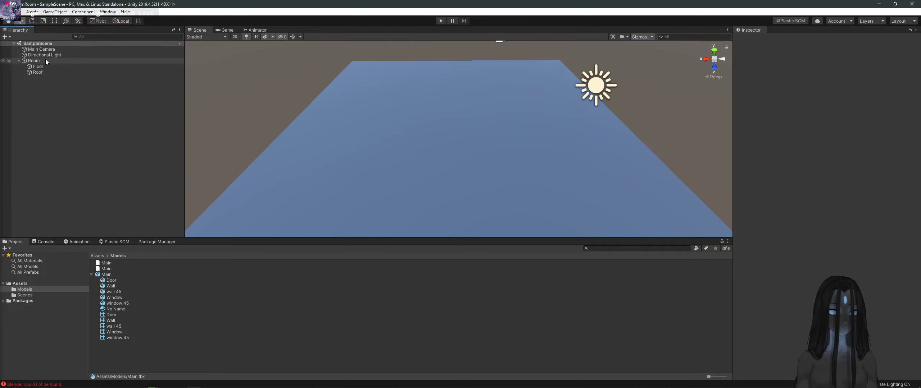
drag(110, 276, 47, 61)
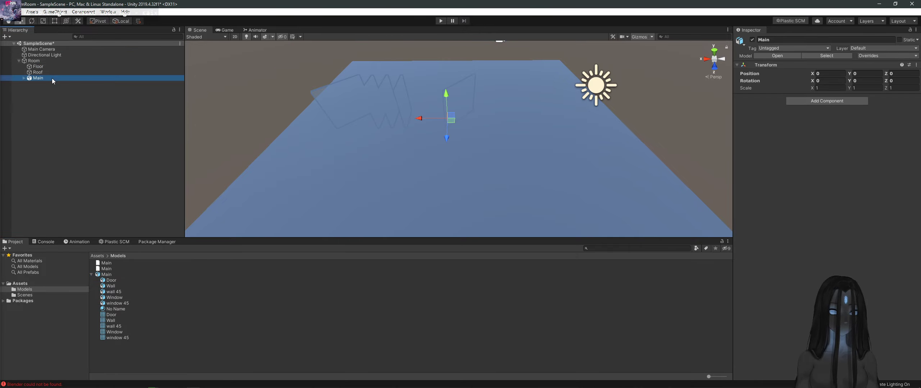
right_drag(432, 198, 441, 99)
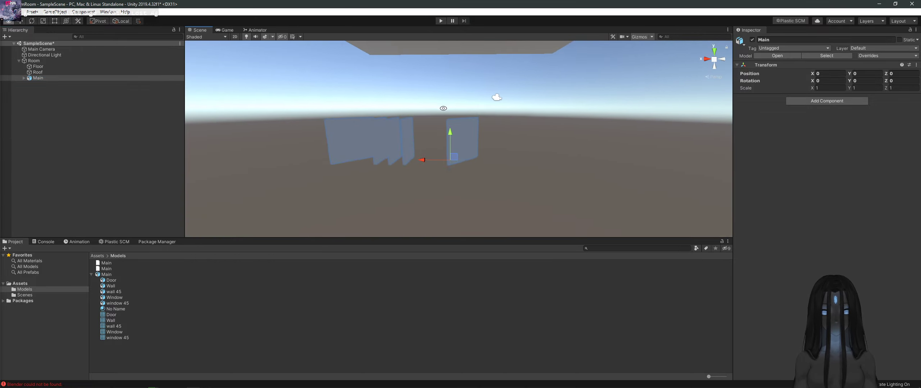
Step: Set the Floor's position to 0, 0, 0
click(37, 67)
click(835, 67)
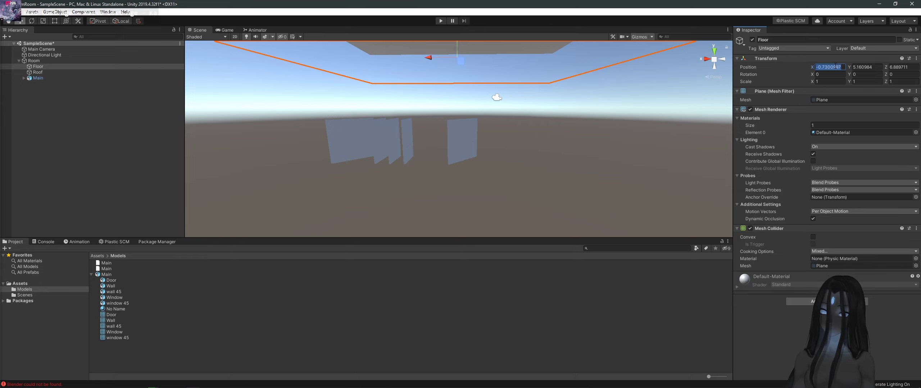
text(0)
key(Tab)
text(0)
key(Tab)
text(0)
key(Tab)
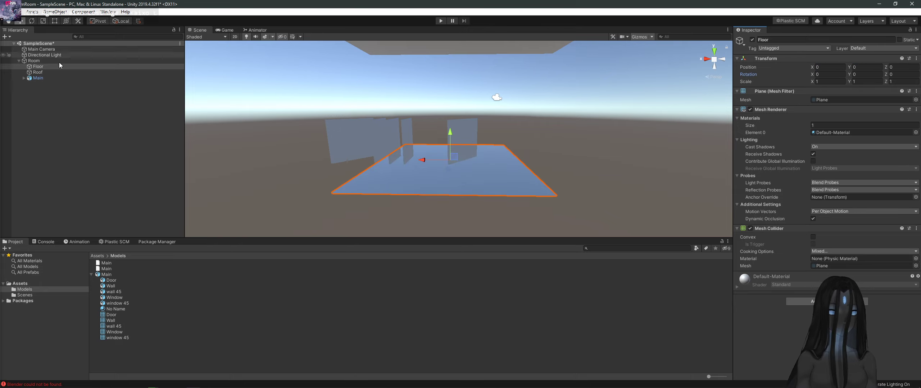
Step: Set the Room object's position to 0, 0, 0
click(37, 72)
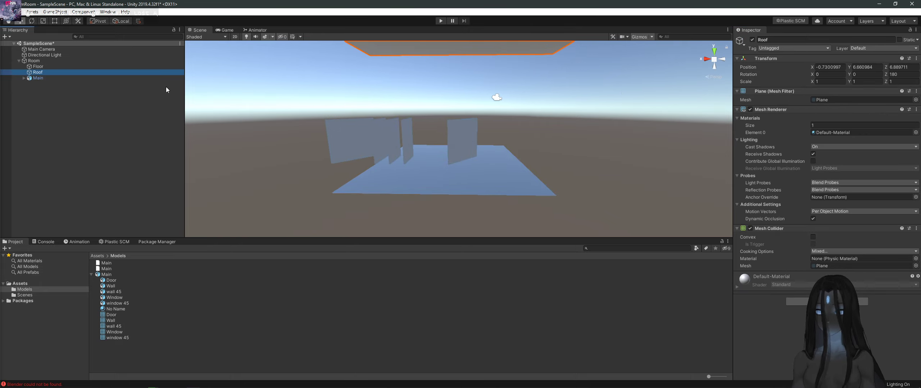
click(72, 60)
click(835, 68)
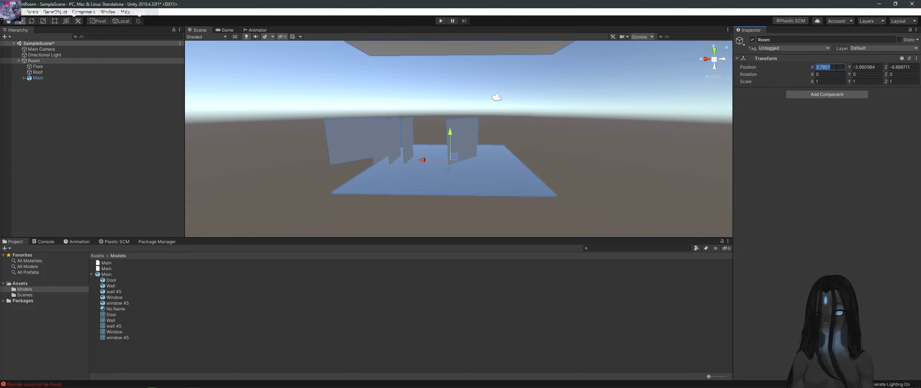
text(0)
key(Tab)
text(0)
key(Tab)
text(0)
key(Tab)
scroll(473, 145, down, 10)
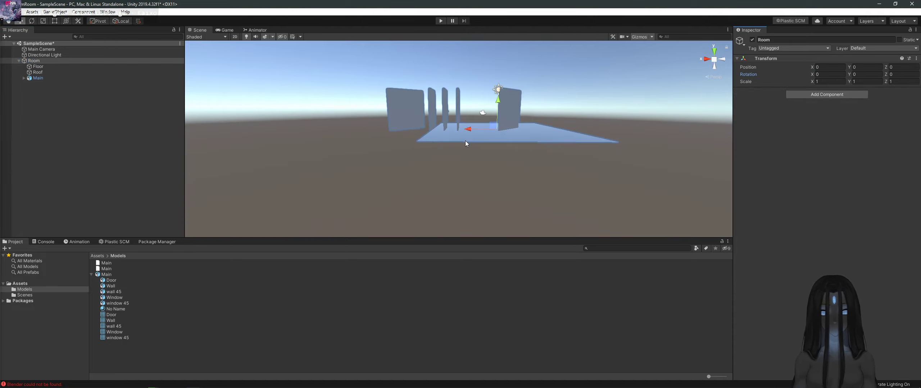
Step: Set the Roof's position to X 0, Y 3, Z 0 so it sits above the floor
alt+drag(465, 141, 468, 169)
middle_drag(467, 169, 436, 212)
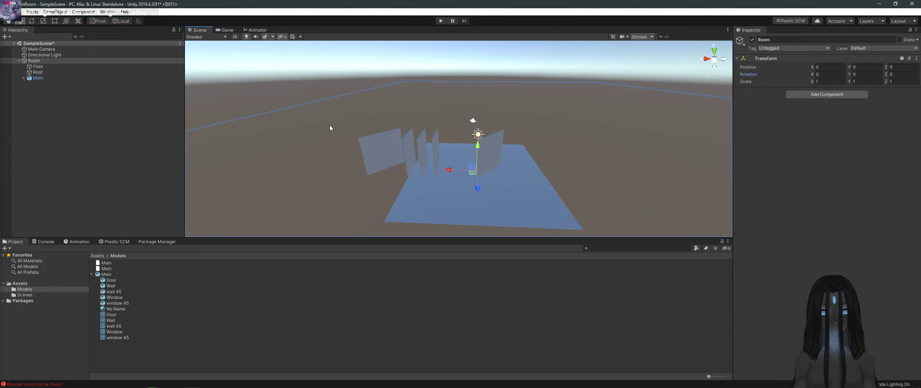
click(70, 67)
click(72, 72)
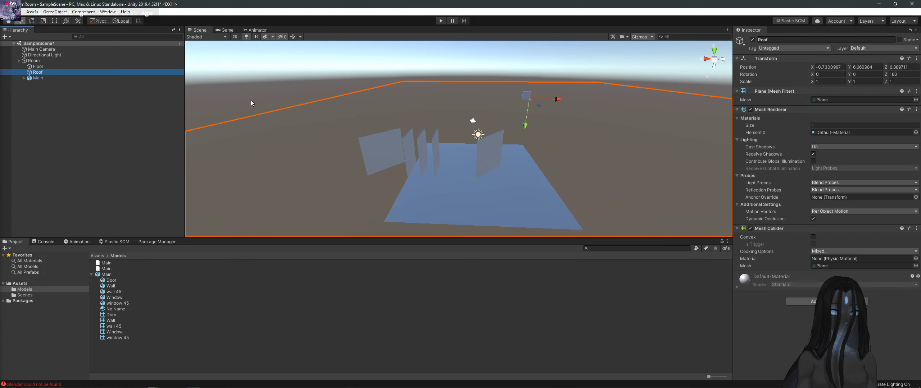
click(835, 67)
key(Tab)
text(0)
key(Tab)
text(0)
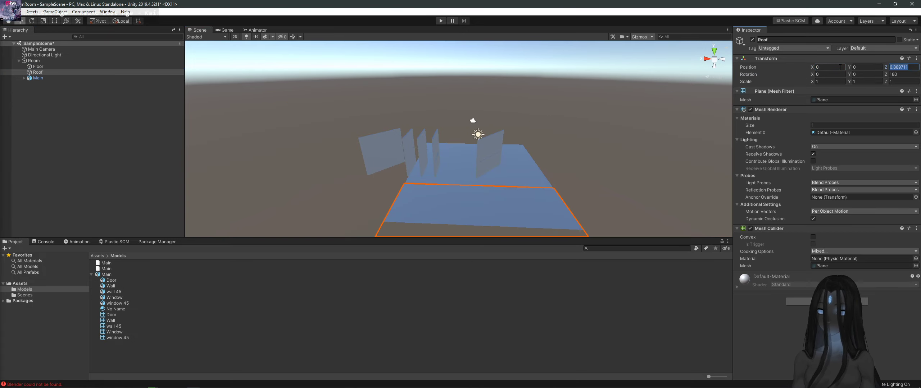
key(Tab)
text(3)
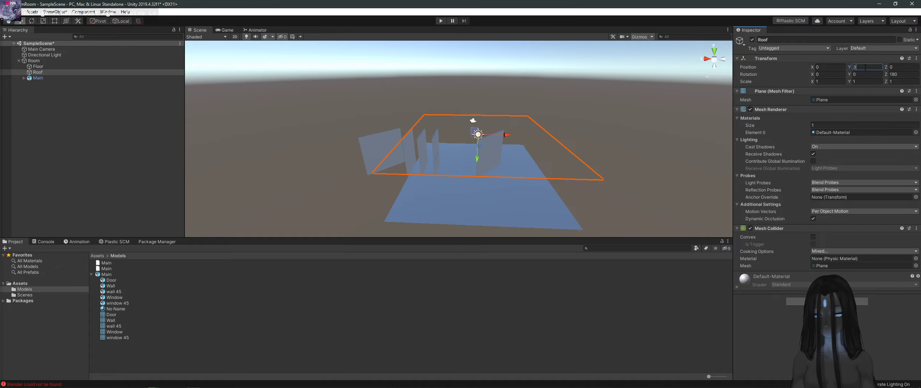
Step: Unpack the Main prefab instance inside Room and expand it to show its panels
alt+drag(575, 158, 533, 124)
key(alt+Tab)
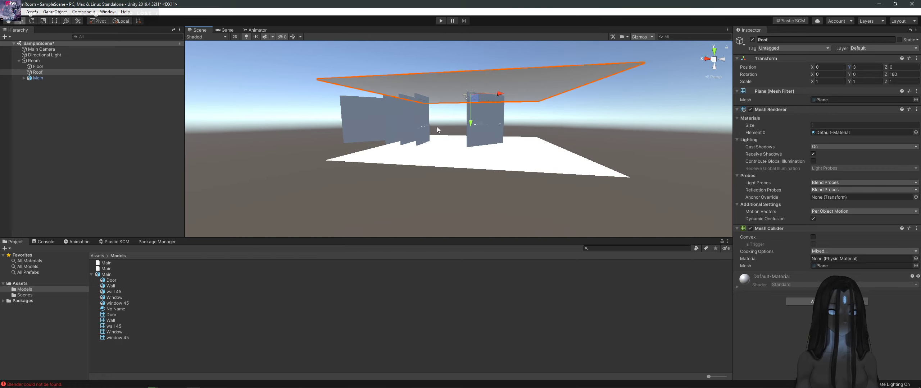
alt+drag(449, 128, 452, 148)
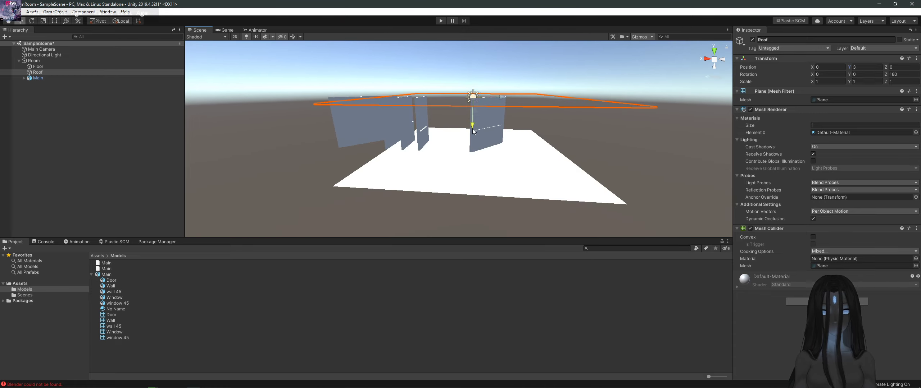
click(496, 136)
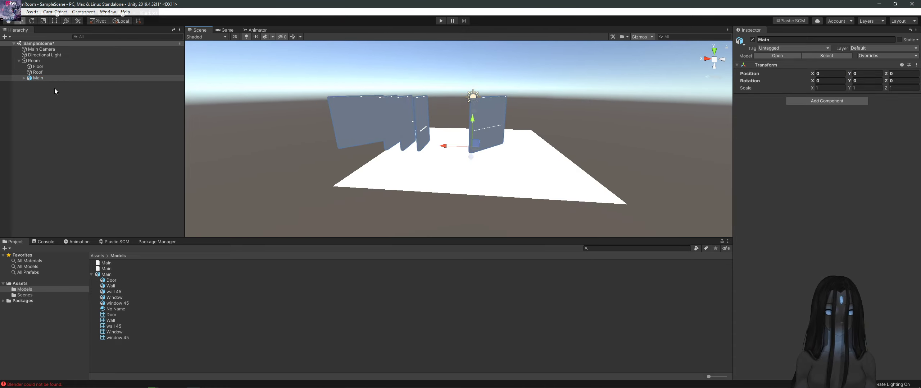
right_click(38, 74)
click(43, 78)
right_click(45, 78)
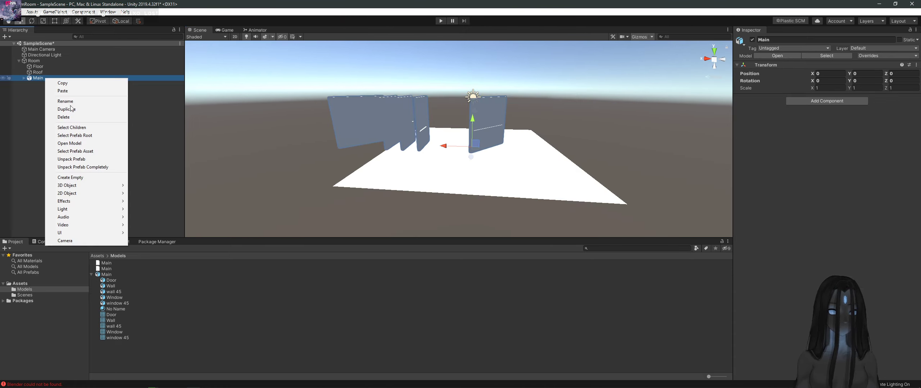
key(Escape)
click(24, 78)
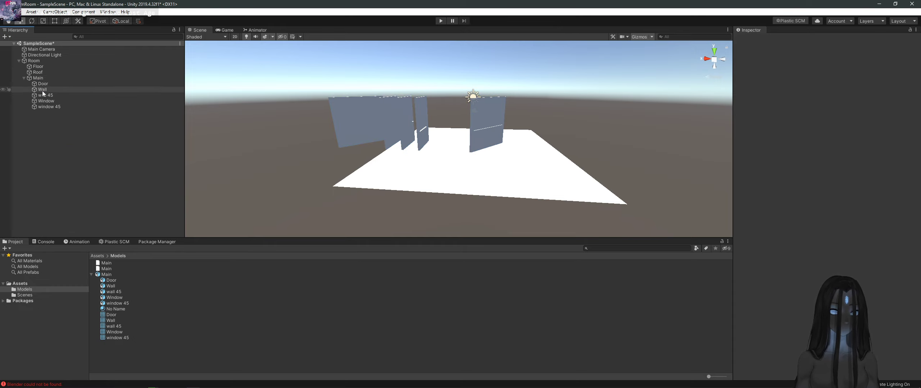
Step: Move Door, Wall, wall 45, Window and window 45 out of Main directly under Room, and delete the empty Main object
click(43, 84)
mouse_move(49, 85)
mouse_down()
mouse_move(49, 77)
mouse_move(55, 82)
mouse_up()
click(52, 91)
double_click(51, 90)
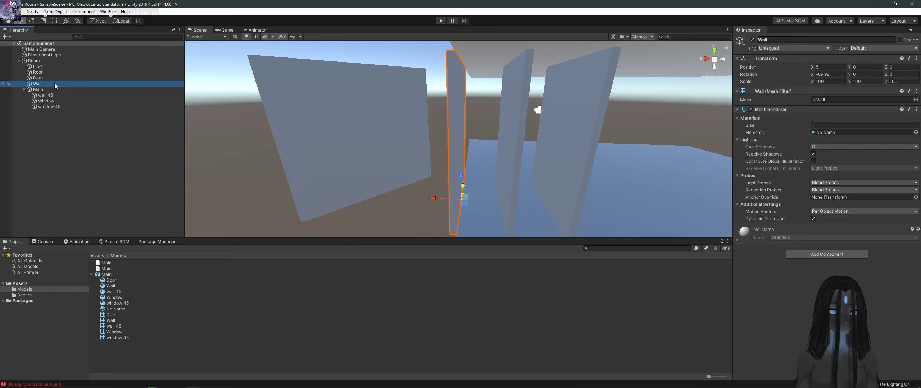
click(53, 97)
click(53, 96)
shift+click(56, 108)
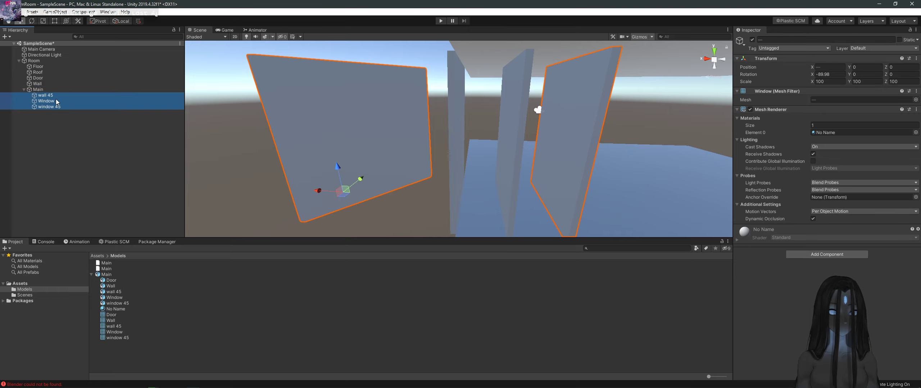
drag(56, 107, 55, 88)
click(44, 107)
key(Delete)
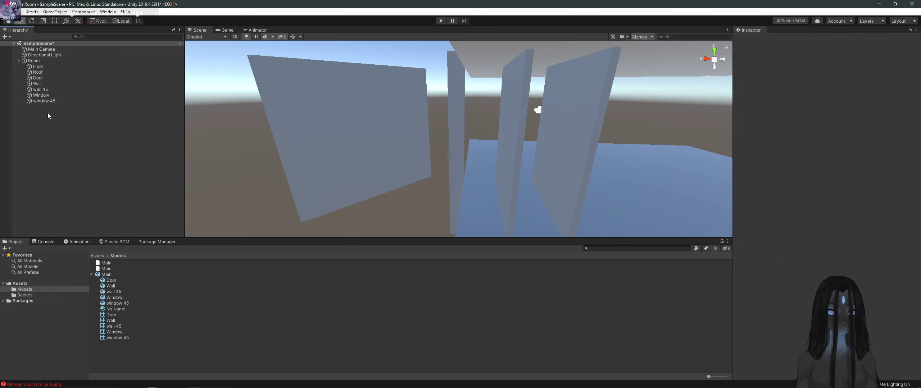
Step: Move the window 45 panel to position X 2, Y 0, Z -2 near the floor's corner
click(47, 102)
key(f)
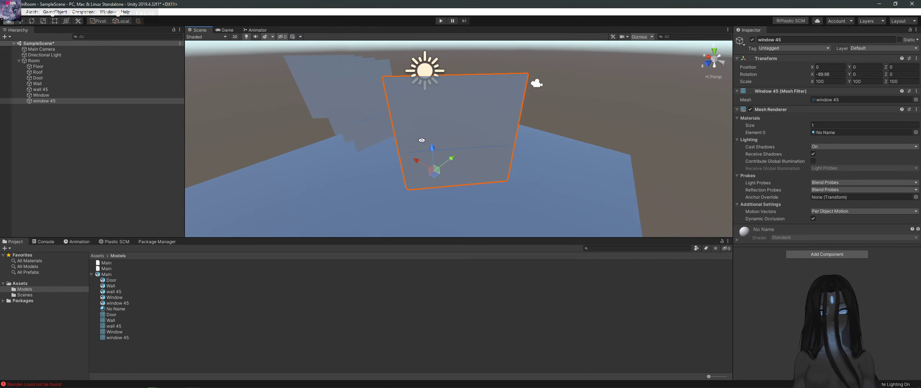
drag(452, 158, 504, 107)
drag(455, 133, 412, 110)
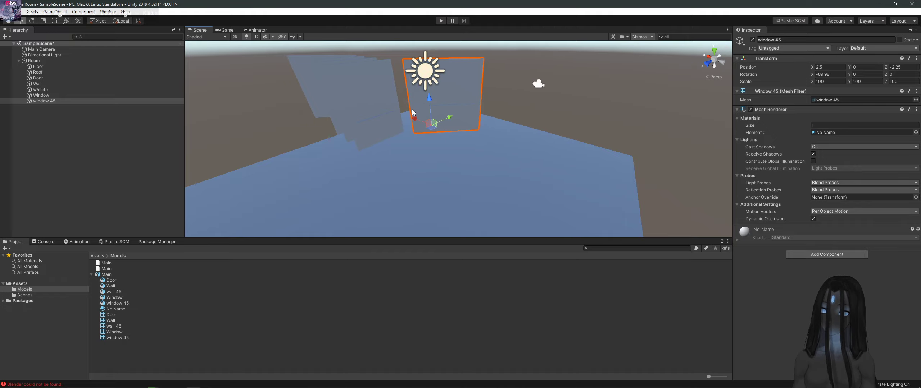
text(2)
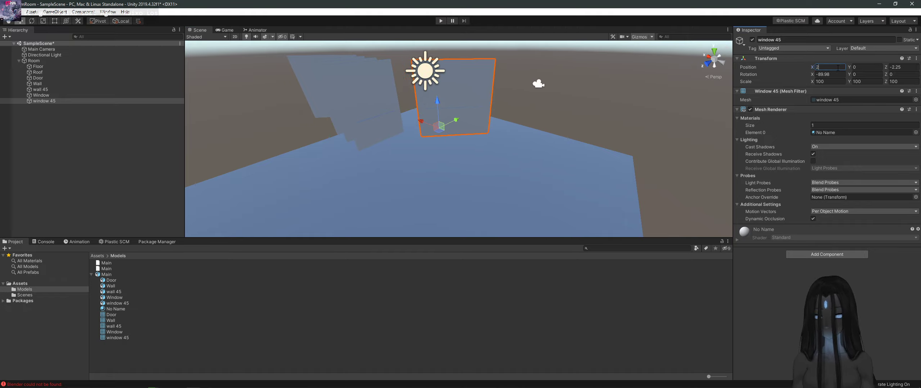
key(Tab)
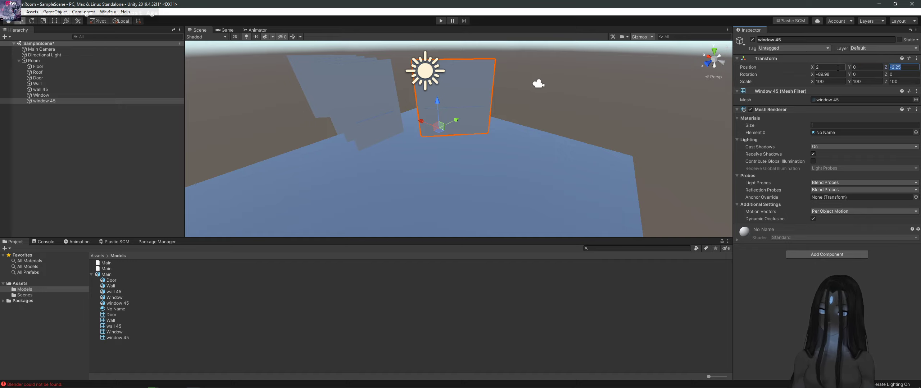
text(-2)
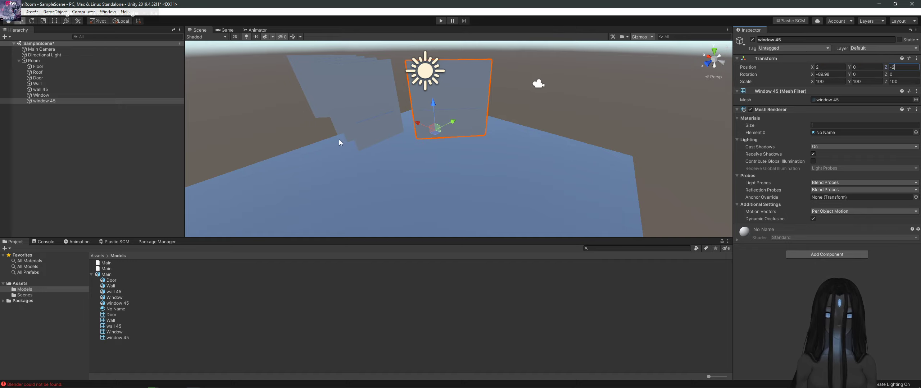
Step: Move the Window panel along X to position X 2, Y 0, Z 0, next to window 45
click(367, 133)
ctrl+drag(371, 137, 481, 154)
right_drag(481, 154, 500, 146)
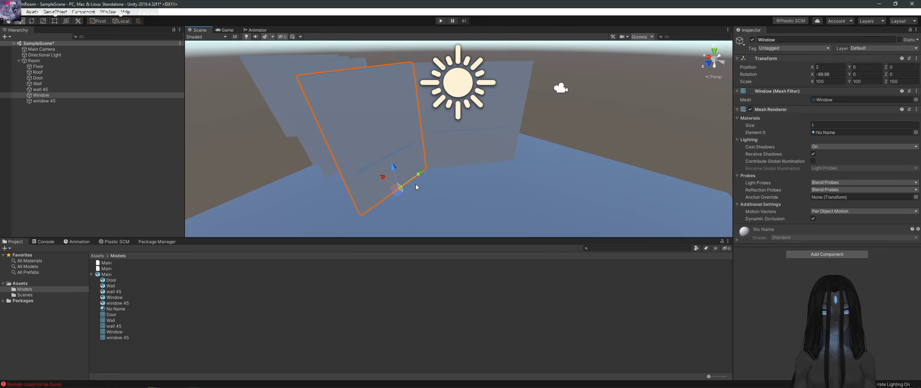
Step: Duplicate the Window panel, rotate the copy to Y 90, and place it at X -1, Z -3 on the other side of window 45
key(ctrl+d)
drag(384, 181, 466, 213)
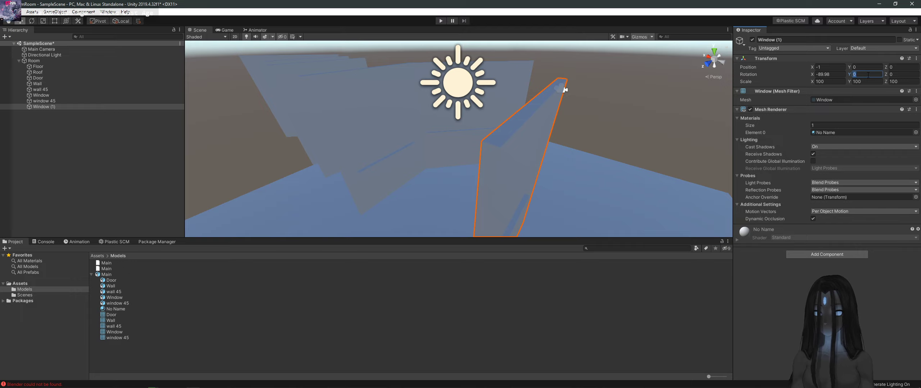
text(90)
scroll(549, 150, down, 5)
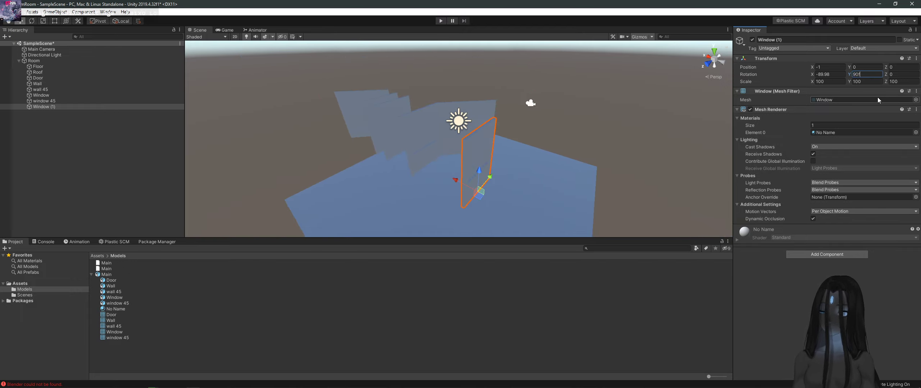
key(BackSpace)
drag(502, 180, 536, 147)
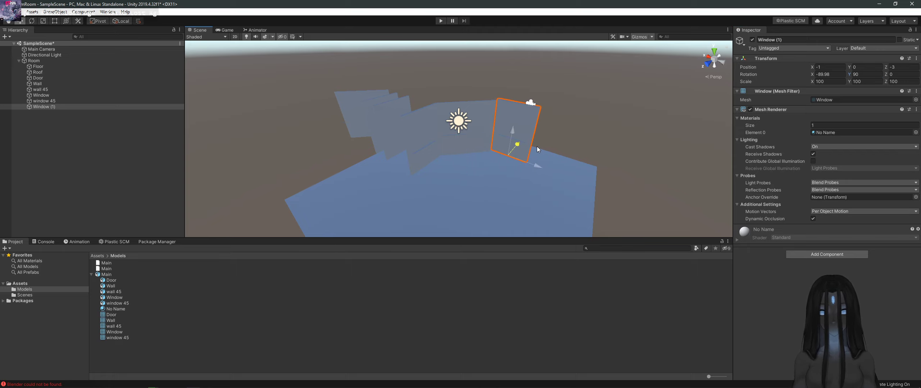
Step: Move the original Window panel along X, away from window 45
alt+drag(467, 177, 578, 138)
click(577, 138)
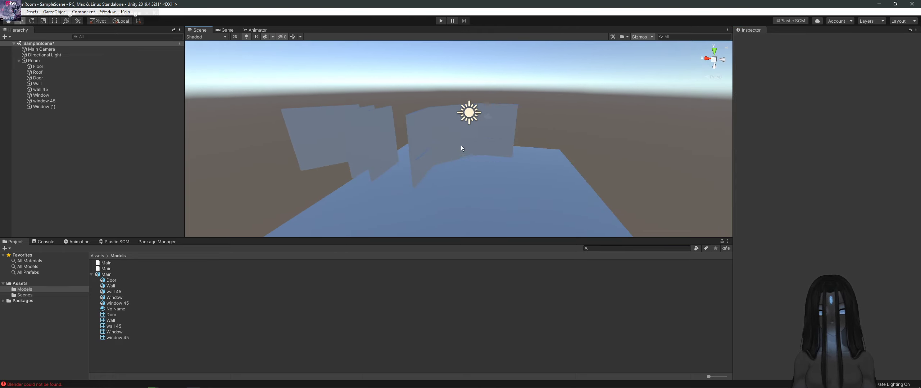
click(407, 163)
click(421, 158)
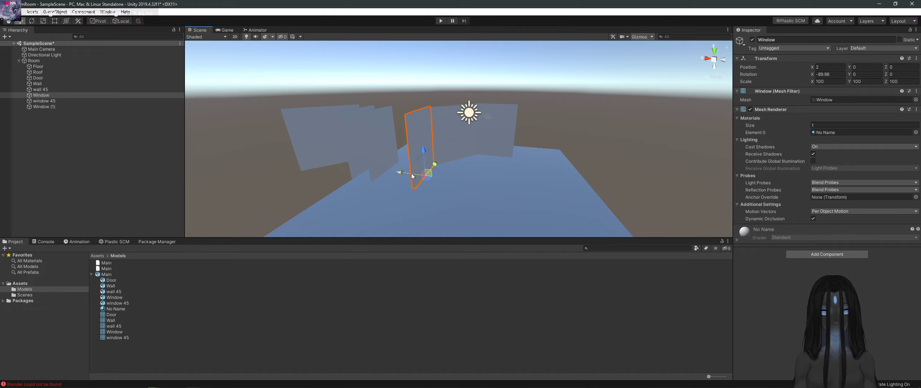
drag(412, 177, 380, 169)
Step: Move the Door panel to position X -0.5 and set its Y rotation to -90
click(368, 141)
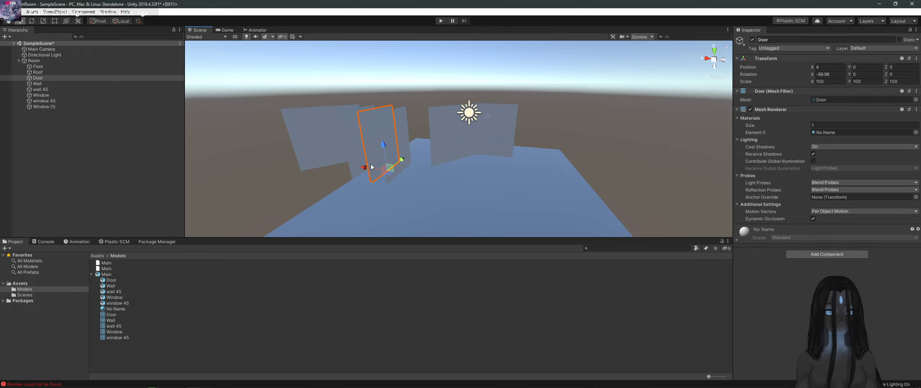
drag(366, 170, 453, 184)
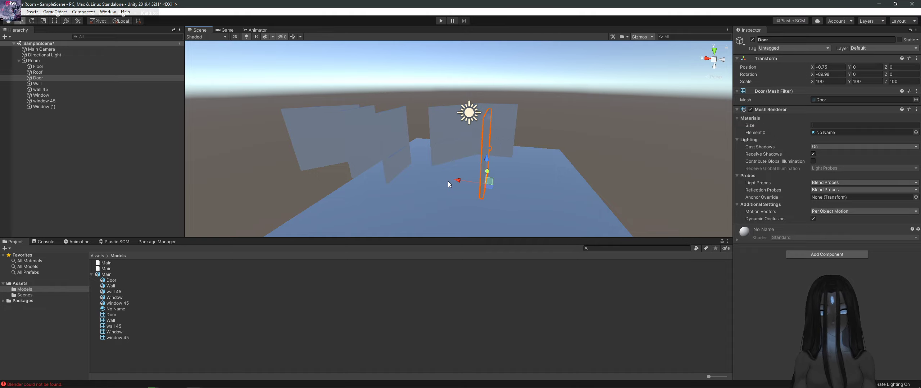
click(841, 67)
text(-0.5)
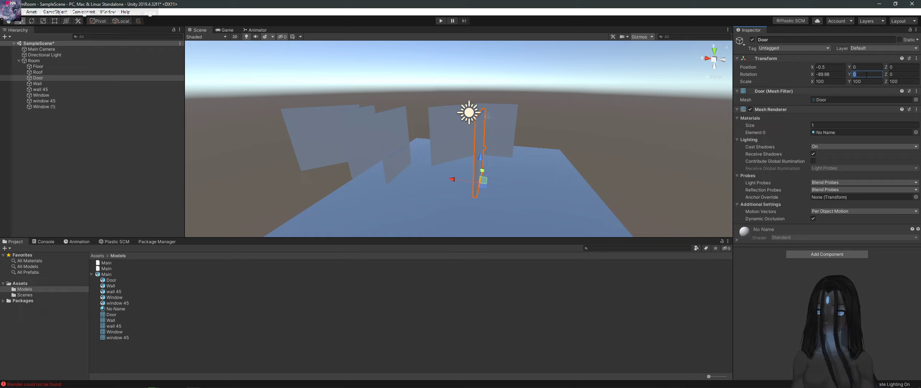
text(90)
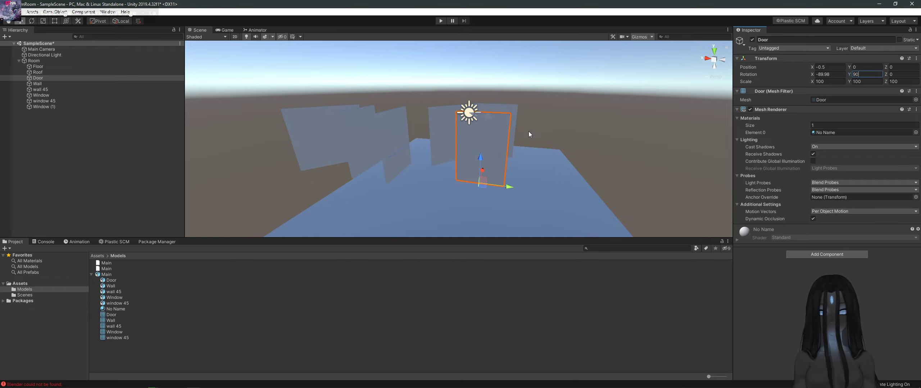
alt+drag(580, 135, 511, 142)
middle_drag(511, 142, 481, 122)
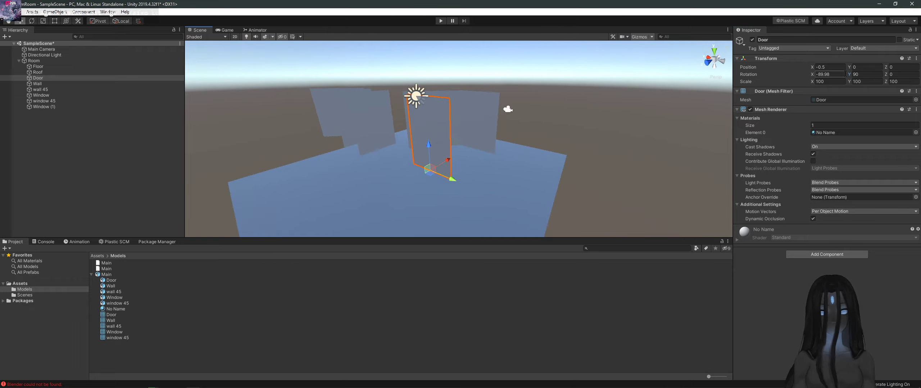
text(-90)
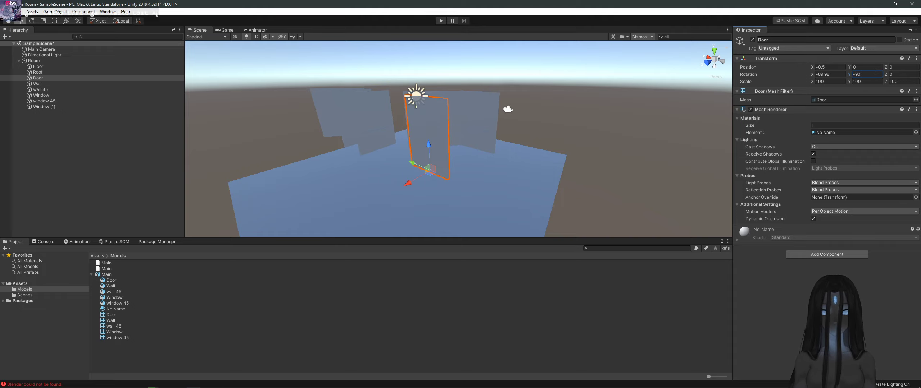
Step: Duplicate the Wall panel and move the copy along X into the gap beside window 45
alt+drag(468, 129, 362, 147)
click(437, 88)
click(443, 83)
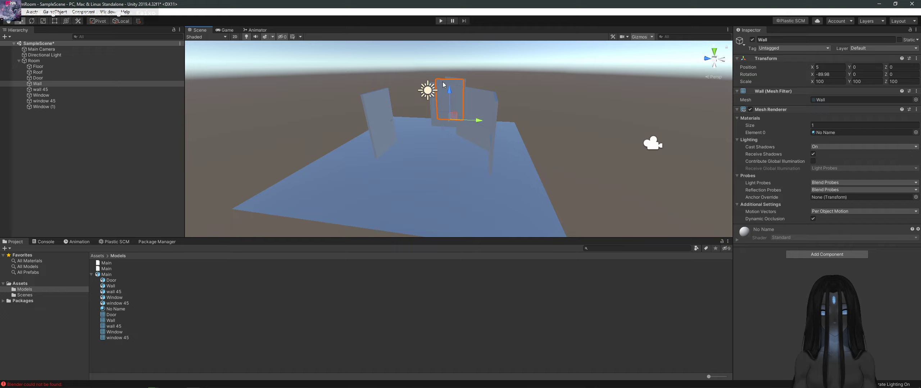
key(f)
alt+drag(457, 104, 523, 159)
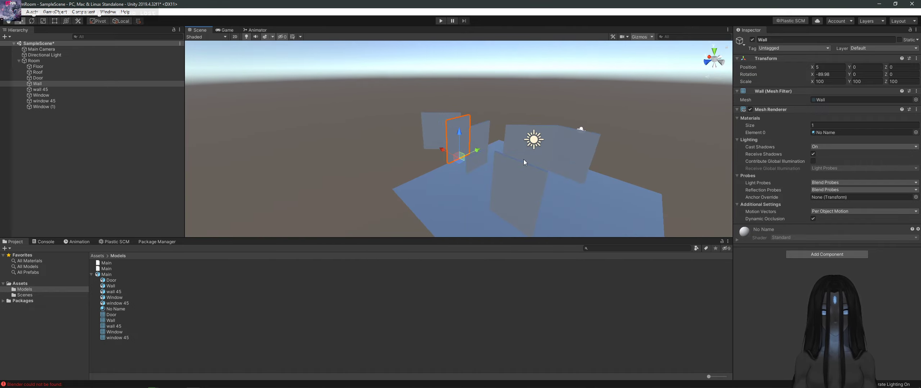
key(ctrl+d)
drag(441, 149, 579, 182)
Step: Duplicate the moved wall to X -2, Z 0 with a Y rotation of 180, and save the scene
key(ctrl+d)
key(ctrl+s)
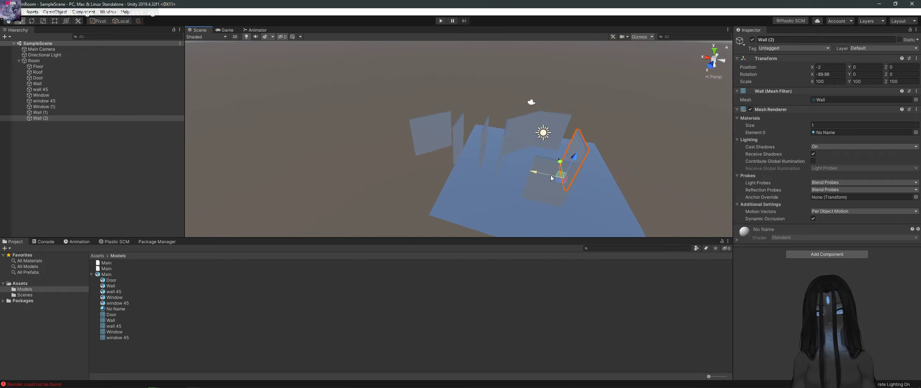
key(f)
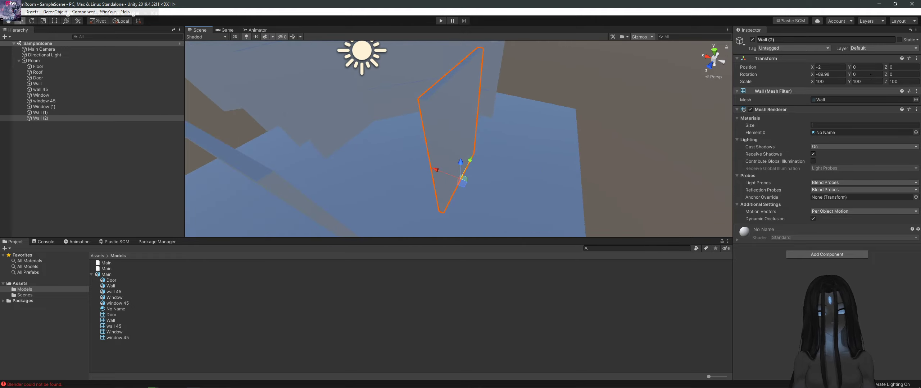
click(868, 75)
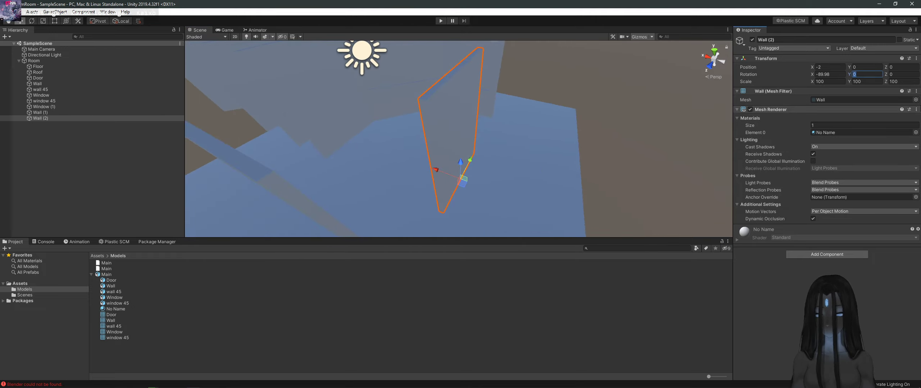
text(18)
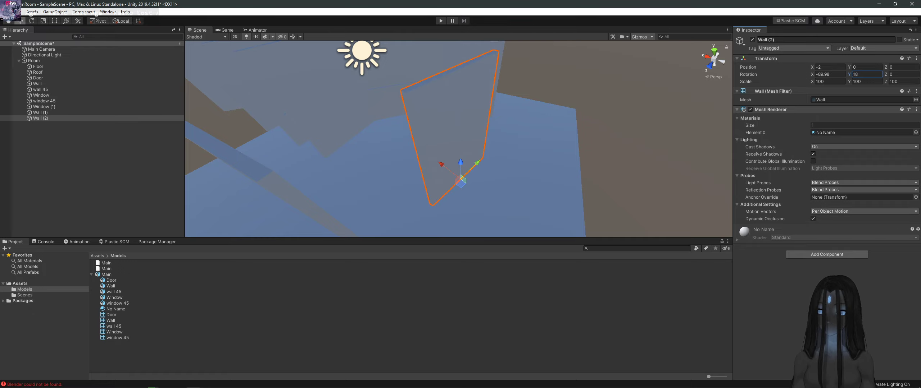
text(0)
key(Return)
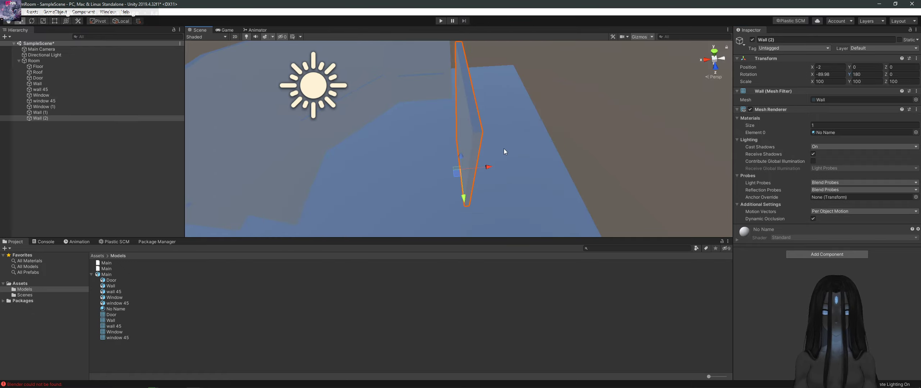
Step: Duplicate the rotated wall and move the copy along Z to X -2, Z -2
alt+drag(504, 148, 484, 110)
scroll(483, 110, down, 5)
key(ctrl+d)
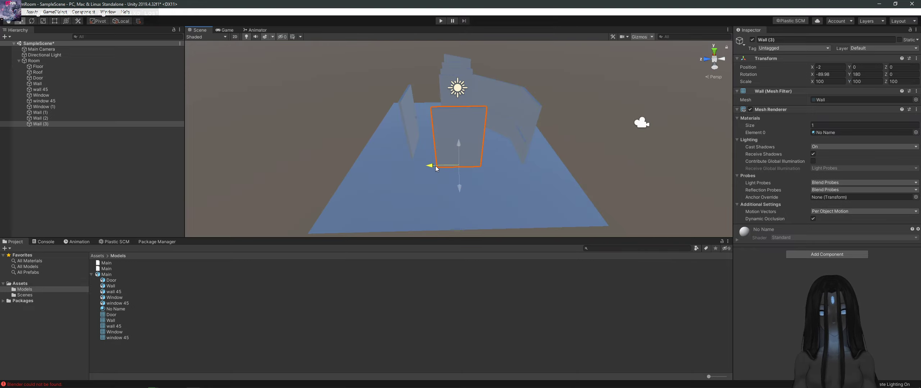
drag(430, 165, 478, 166)
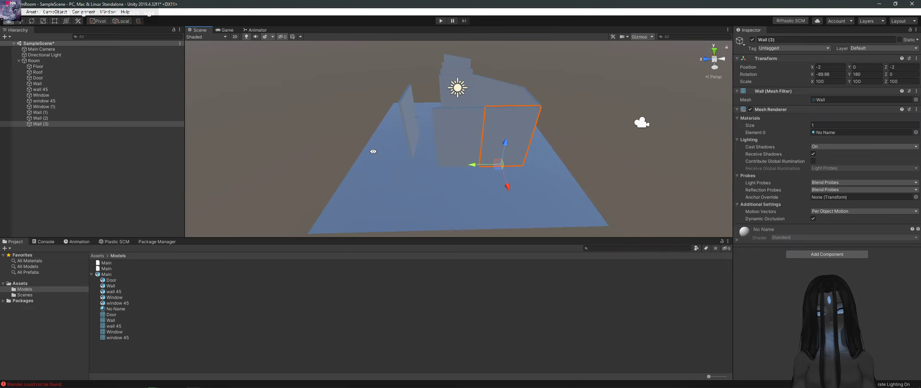
Step: Duplicate the wall at X -2, Z 0 again and move this copy along Z to its other, still open side
alt+drag(372, 150, 629, 138)
click(551, 108)
alt+drag(552, 107, 449, 83)
click(458, 100)
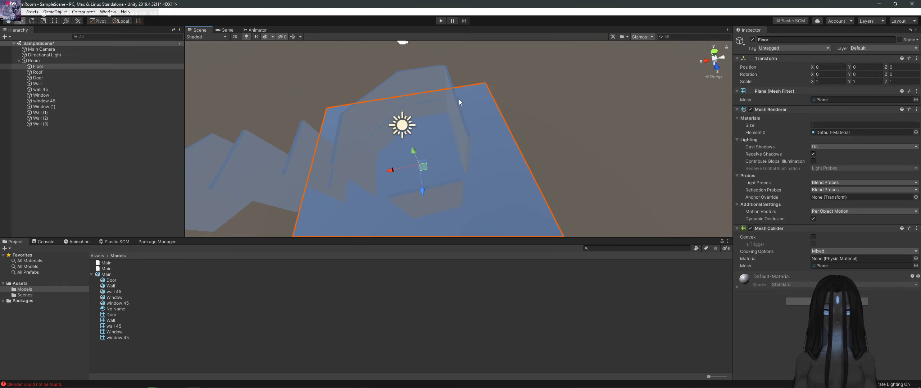
click(453, 103)
click(467, 146)
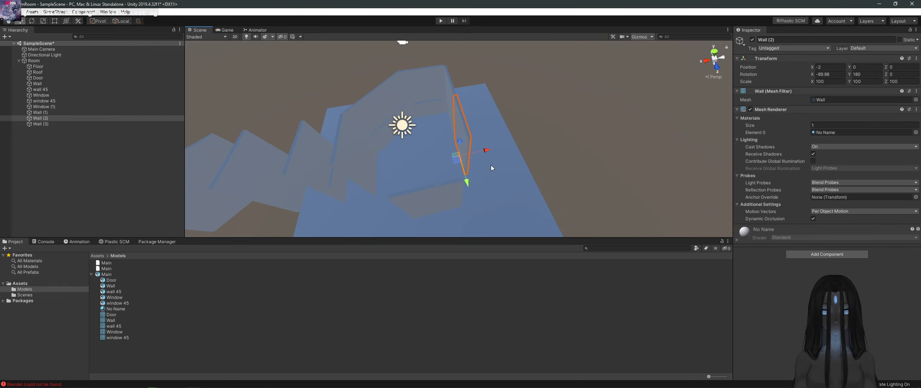
key(ctrl+d)
mouse_move(480, 218)
mouse_down()
mouse_move(483, 228)
mouse_move(481, 218)
mouse_up()
Step: Move the Door panel to position X -1, Z 3, at the end of the row of walls
click(427, 202)
alt+drag(427, 202, 426, 144)
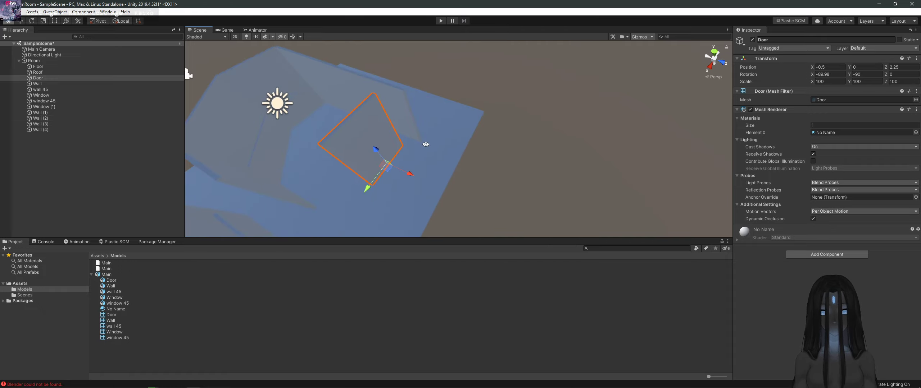
ctrl+drag(387, 169, 412, 167)
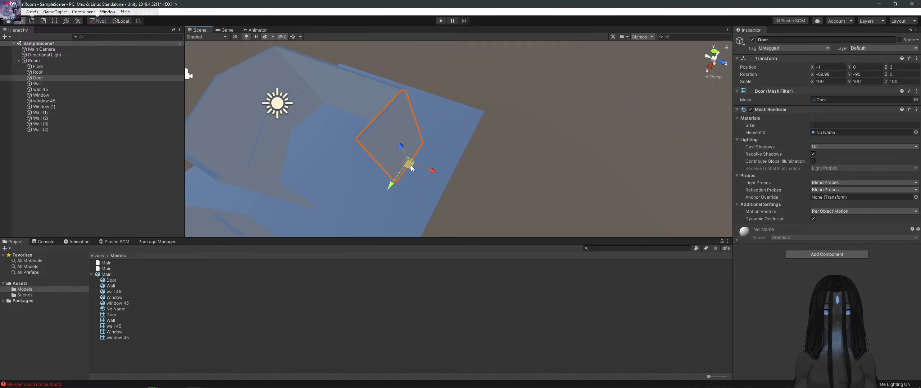
Step: Duplicate a side wall twice, placing the second copy beside the door at X 1, Z 3 with a Y rotation of -90
alt+drag(468, 157, 422, 160)
click(462, 111)
key(ctrl+d)
key(ctrl+d)
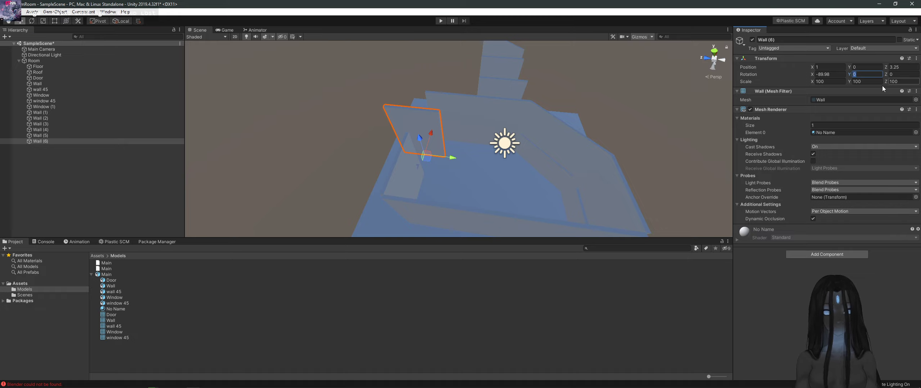
text(90)
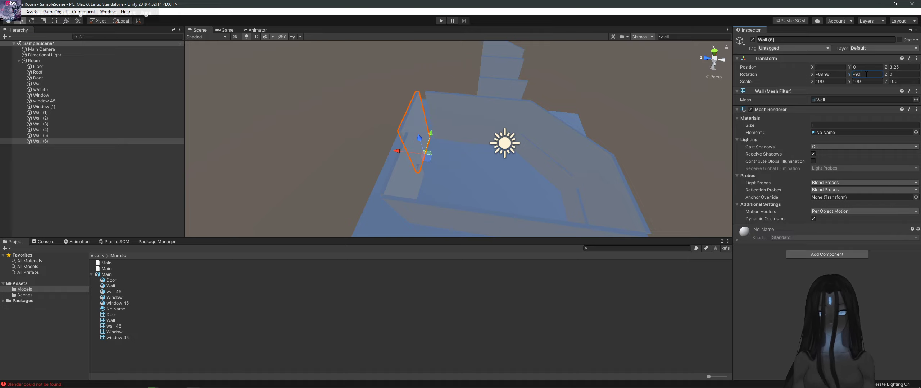
drag(411, 156, 413, 157)
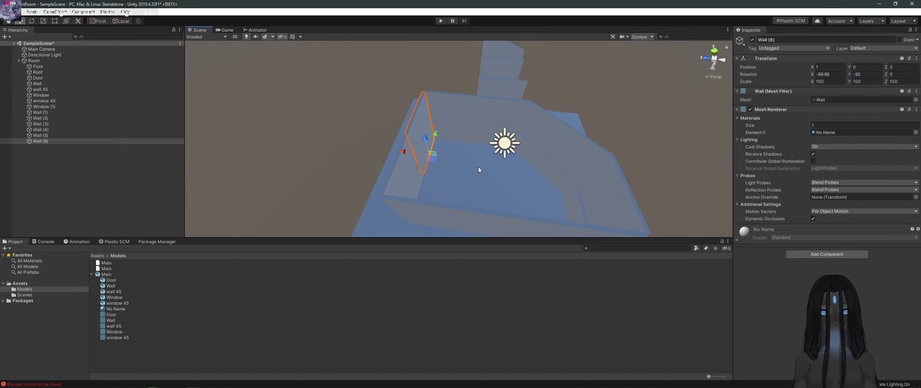
Step: Delete the leftover original Wall, wall 45 and Window panels standing outside the room
alt+drag(477, 167, 366, 145)
click(485, 65)
alt+drag(503, 130, 446, 84)
right_drag(586, 142, 570, 157)
key(w)
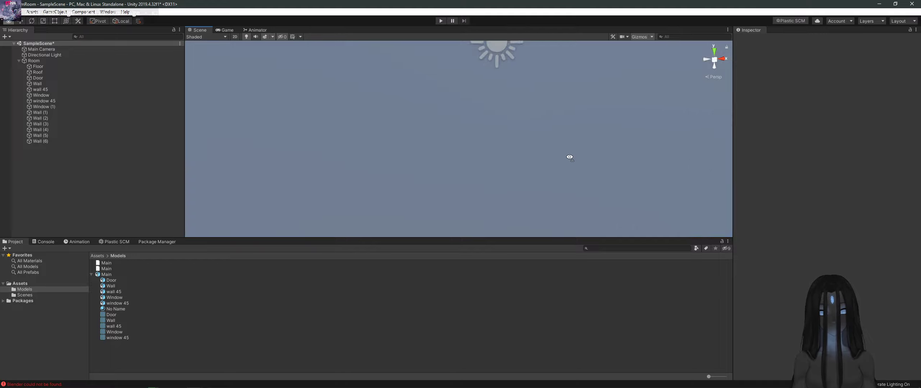
alt+drag(569, 157, 536, 128)
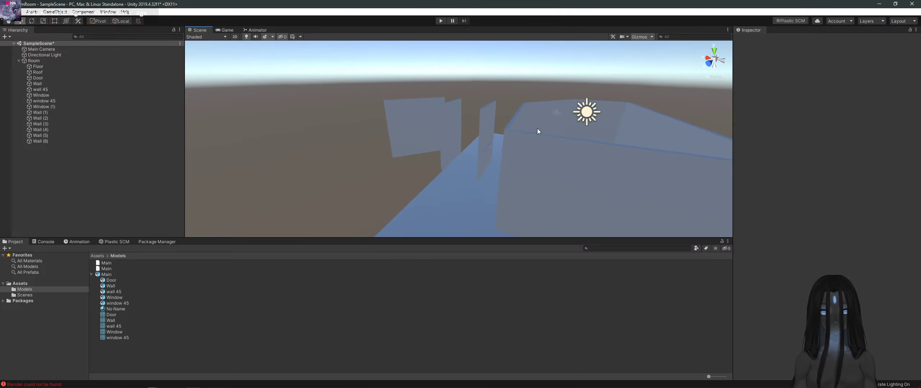
click(487, 144)
key(Delete)
click(411, 136)
key(Delete)
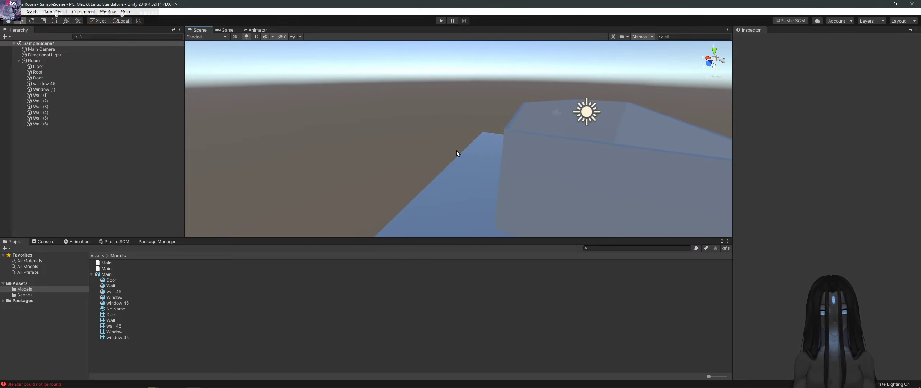
Step: Open the Lighting Settings window and dock it beside the Inspector
alt+drag(456, 150, 490, 138)
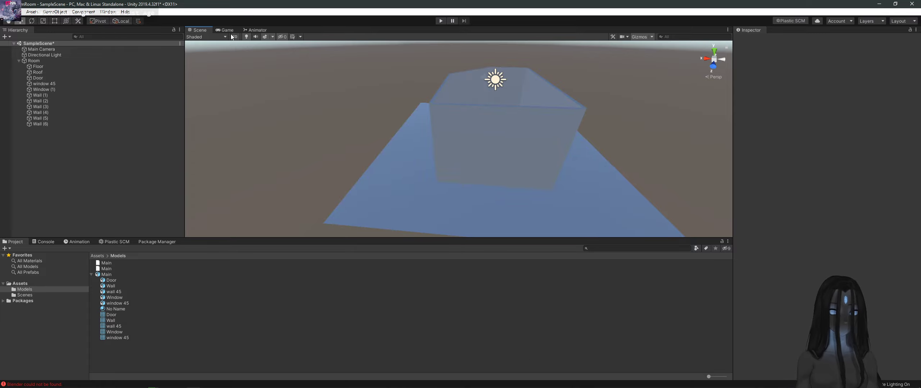
click(108, 11)
mouse_move(172, 117)
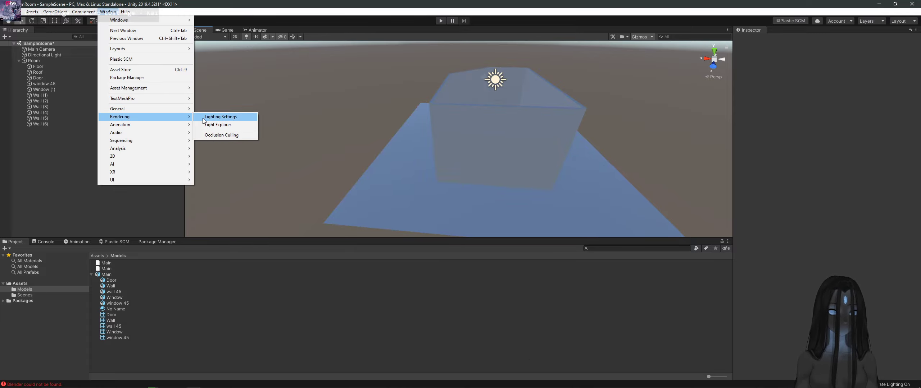
click(220, 117)
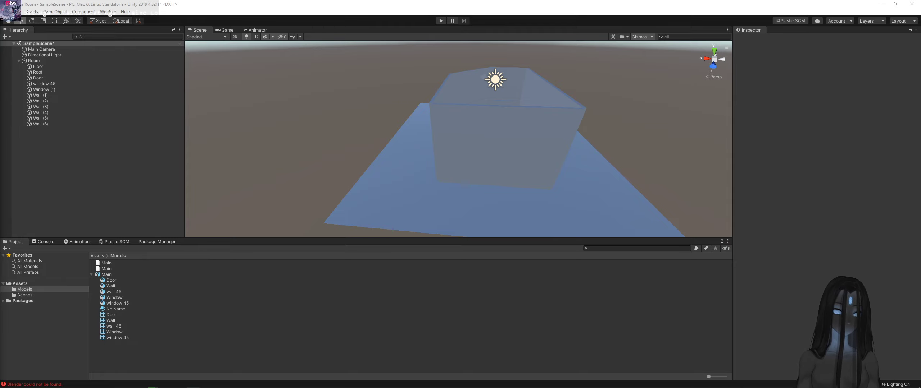
drag(493, 230, 807, 32)
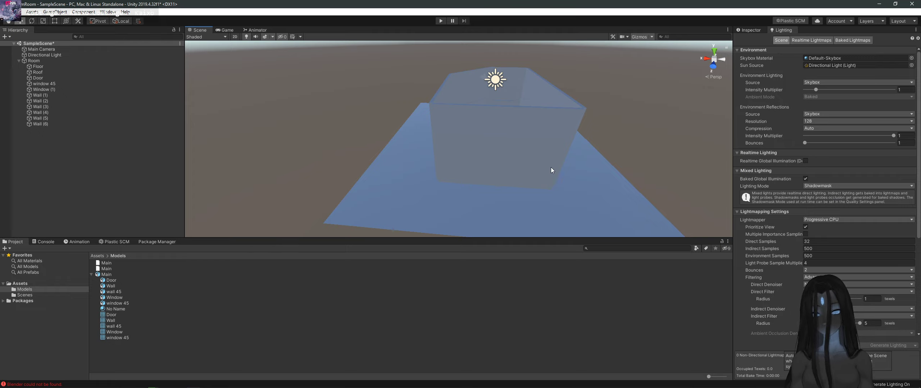
Step: Mark the Room object and all its child objects as static
click(70, 61)
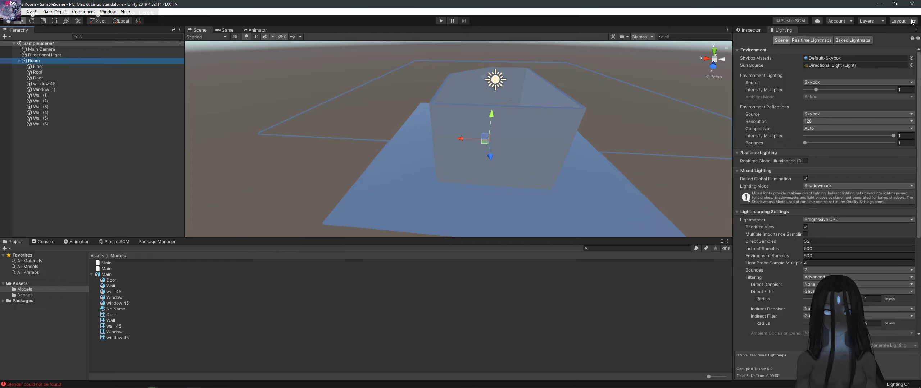
click(749, 30)
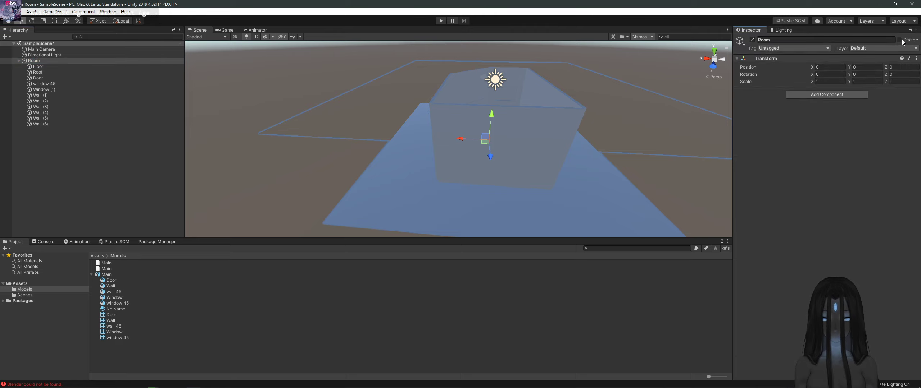
click(899, 39)
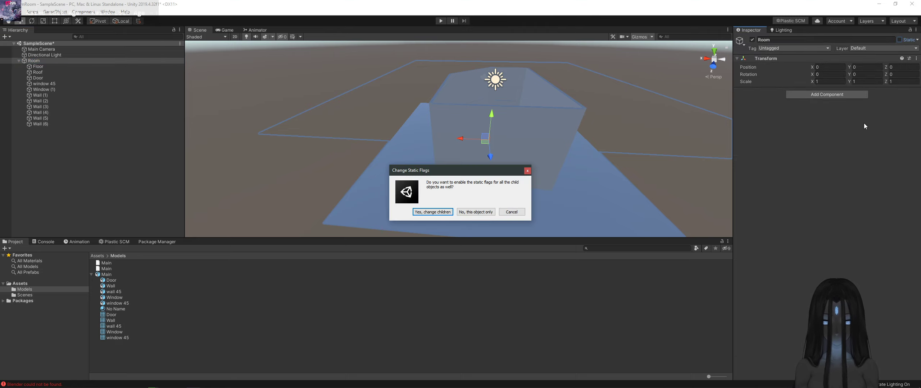
click(450, 212)
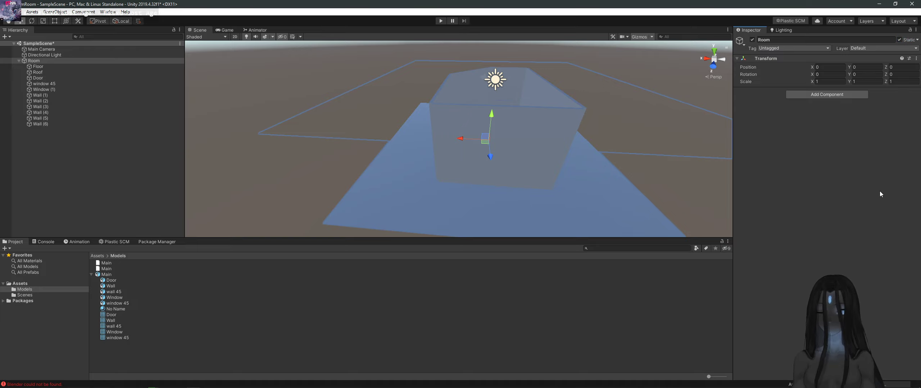
Step: Turn off automatic lighting generation and start generating the scene's lighting manually
click(782, 30)
click(826, 310)
click(887, 310)
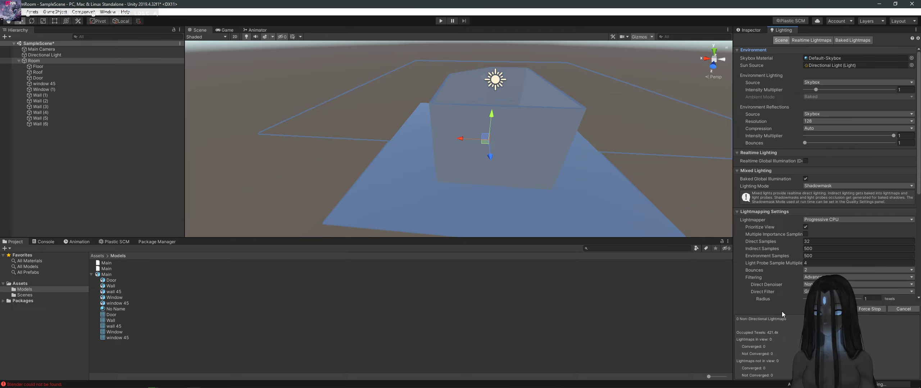
scroll(771, 276, down, 6)
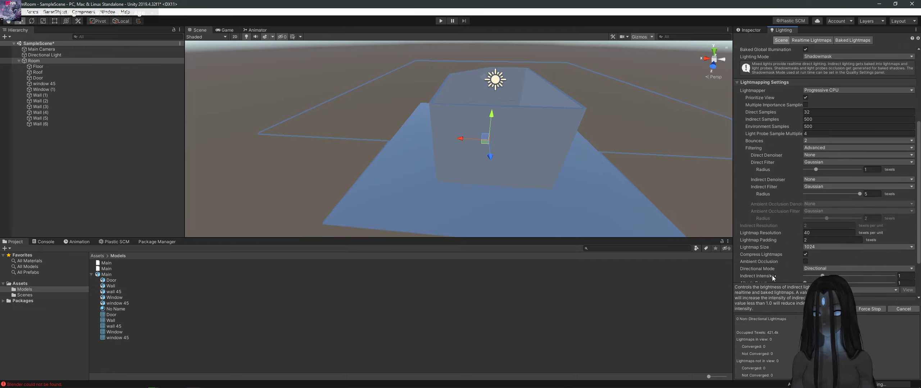
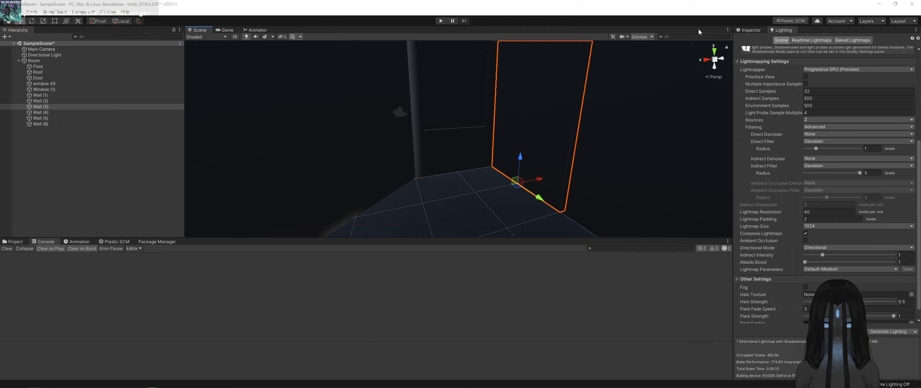
Step: Adjust the near clipping plane distance of the Scene view camera
click(623, 36)
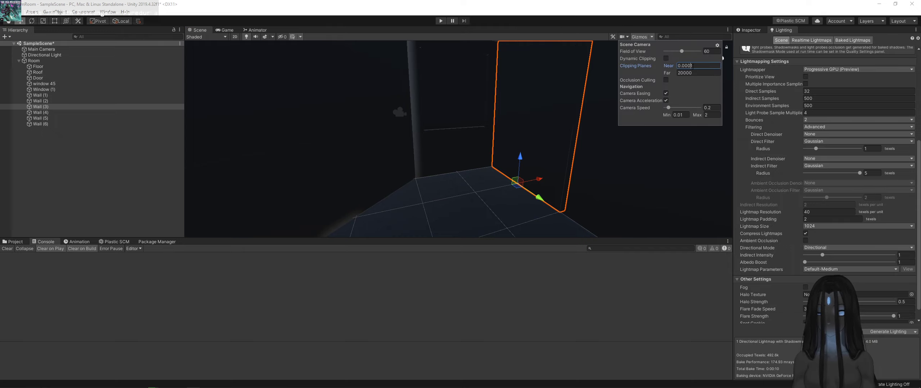
key(BackSpace)
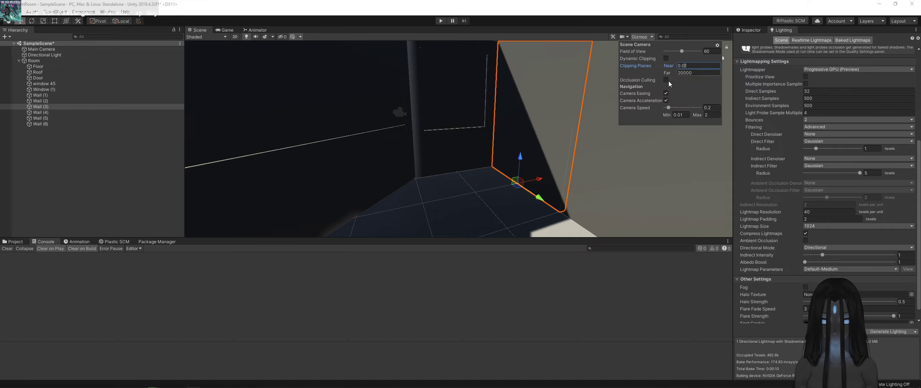
right_drag(668, 81, 275, 53)
Step: Turn on the skybox and effects display in the Scene view and view the room from outside
key(s)
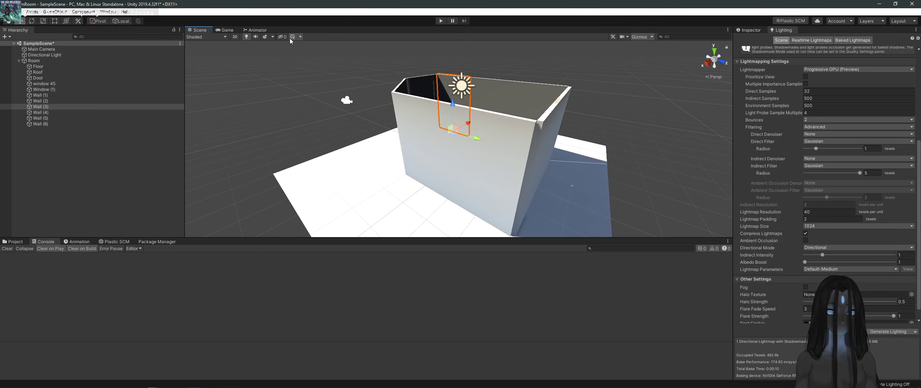
click(264, 37)
right_drag(353, 140, 462, 162)
key(alt+Tab)
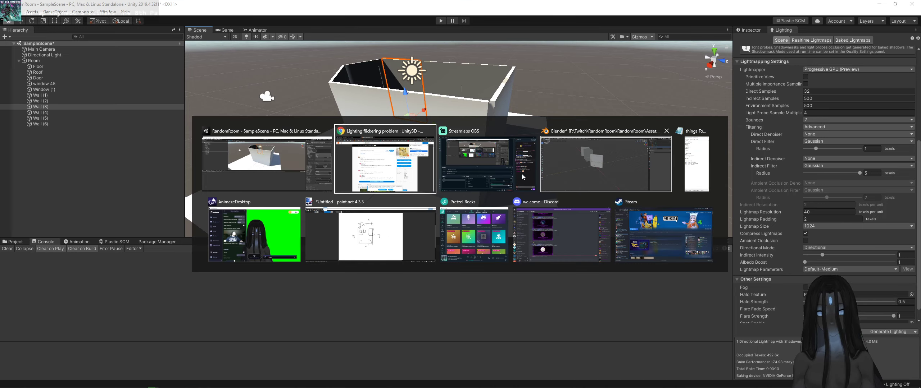
key(Escape)
Step: Select the Roof plane, check its Mesh Renderer lighting options and duplicate it
right_drag(392, 178, 424, 87)
click(425, 87)
scroll(786, 102, up, 5)
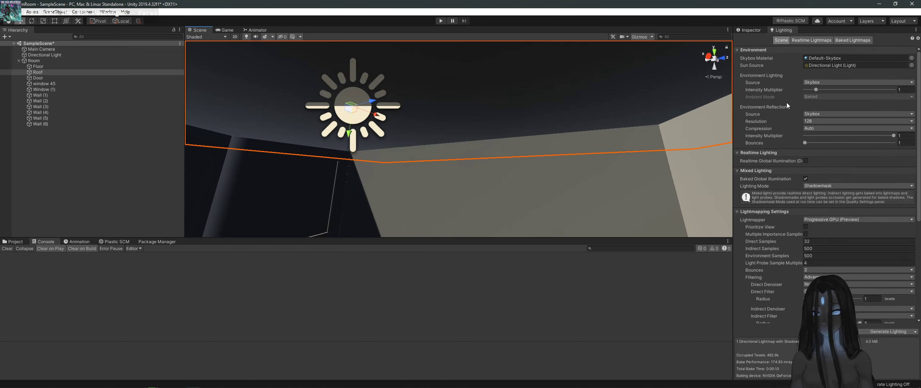
click(755, 31)
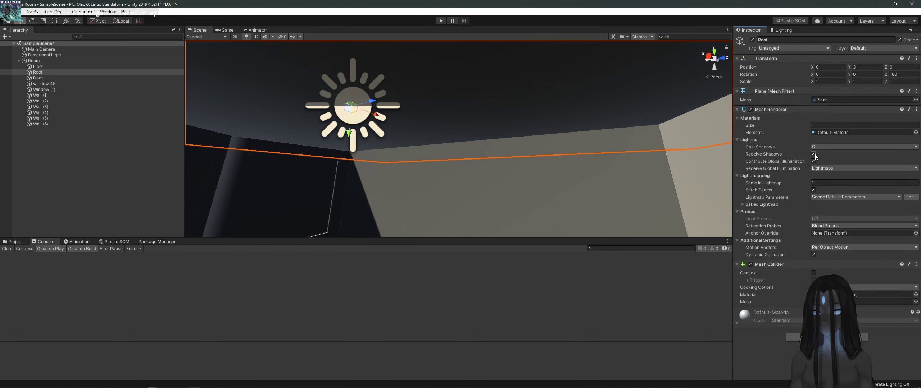
key(f)
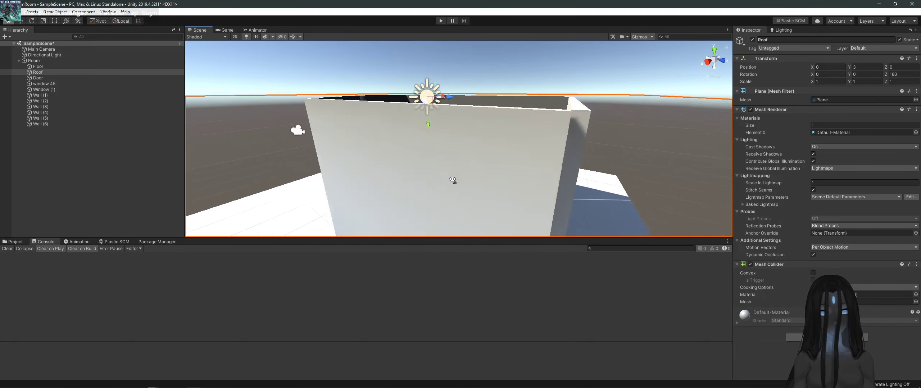
key(ctrl+d)
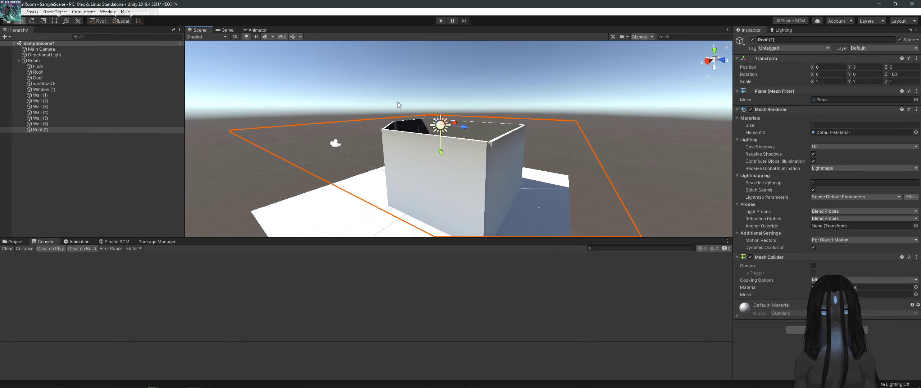
Step: Flip the duplicated roof to face upward by setting its X and Z rotation to 0
click(33, 21)
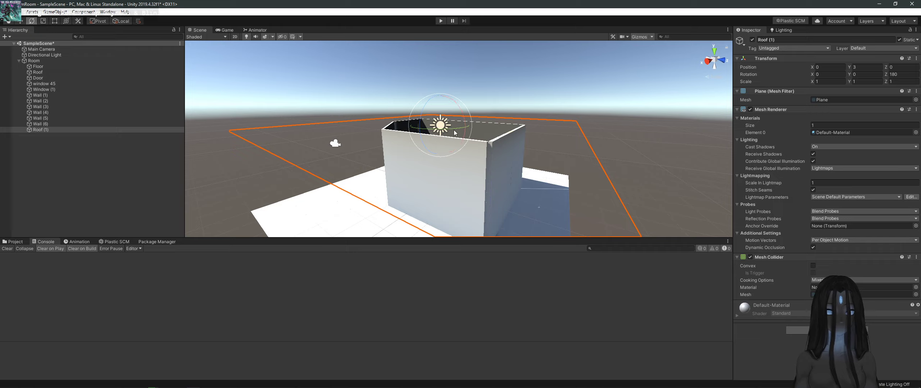
drag(463, 114, 223, 38)
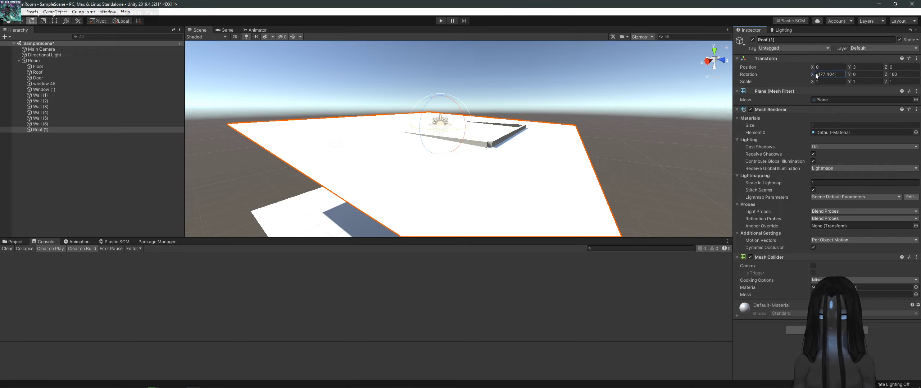
text(0)
click(910, 74)
text(0)
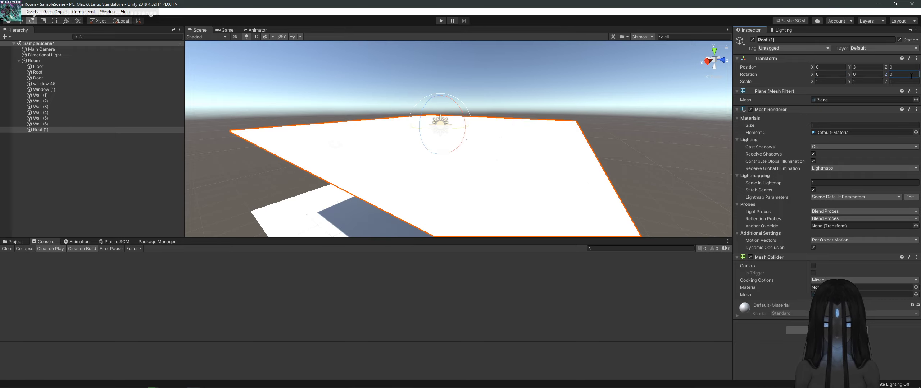
click(54, 173)
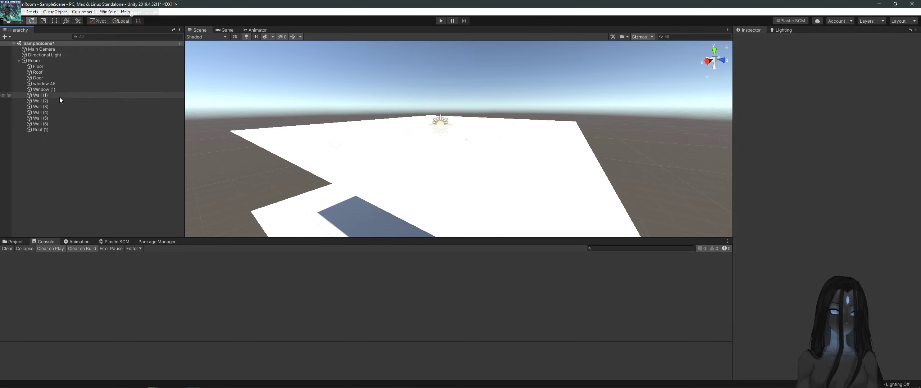
Step: Raise the duplicated roof slightly above the original, to a Y position of about 3.14
click(53, 130)
alt+drag(439, 169, 436, 110)
alt+drag(500, 68, 505, 78)
Step: Generate the scene's lighting again with the second roof in place and view the dark room from inside
right_drag(505, 129, 468, 82)
key(w)
click(467, 80)
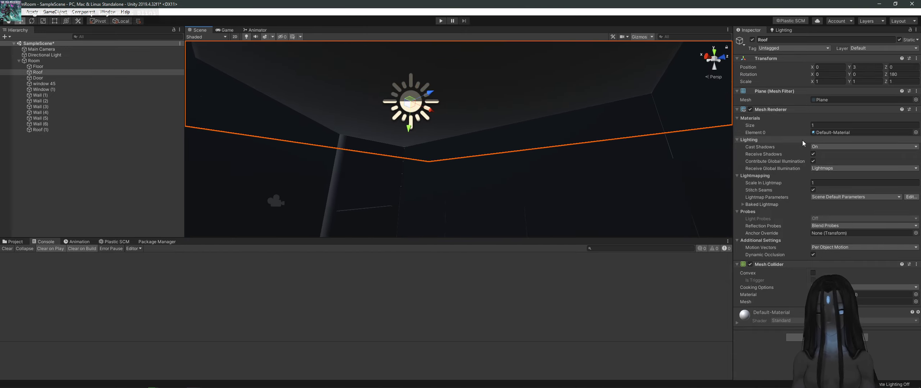
alt+drag(467, 83, 454, 198)
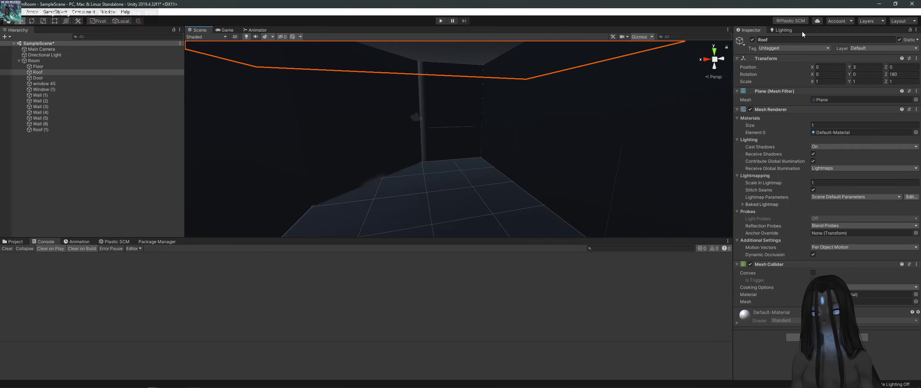
click(779, 30)
click(887, 333)
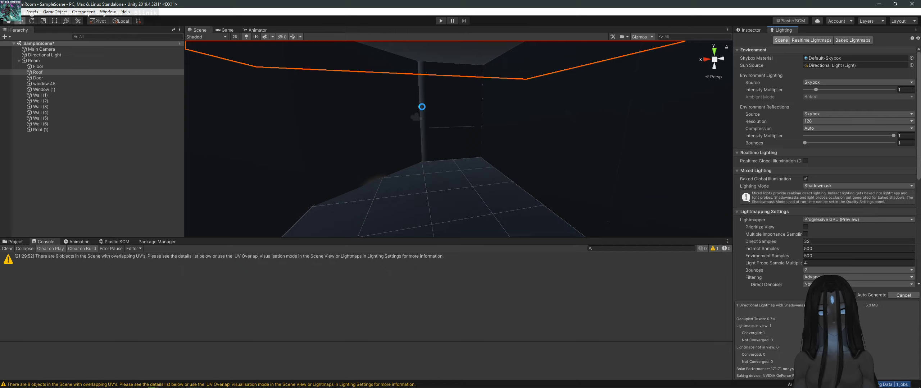
right_drag(452, 174, 676, 148)
key(w)
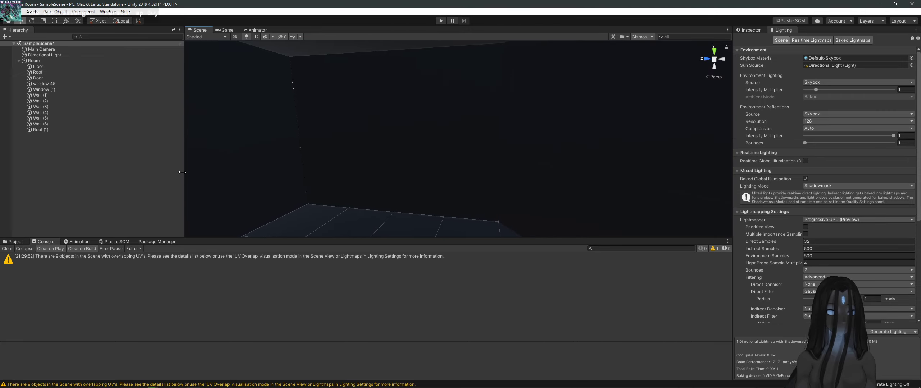
Step: Examine the console warning's details to see which objects have overlapping UVs, and the duplicated roof's properties
click(103, 128)
click(150, 279)
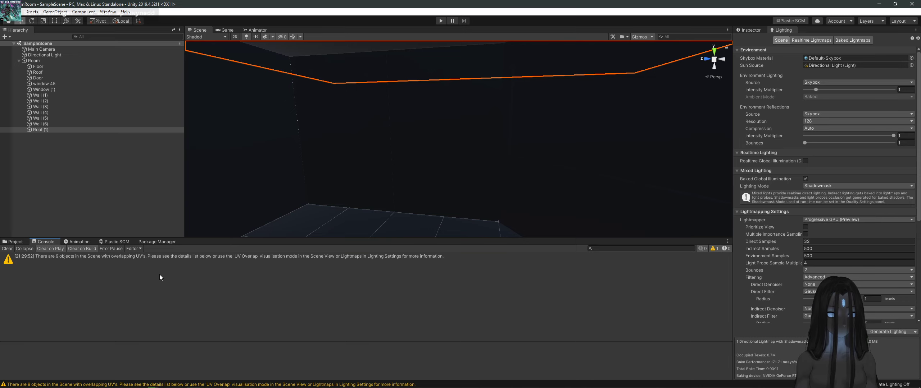
click(167, 261)
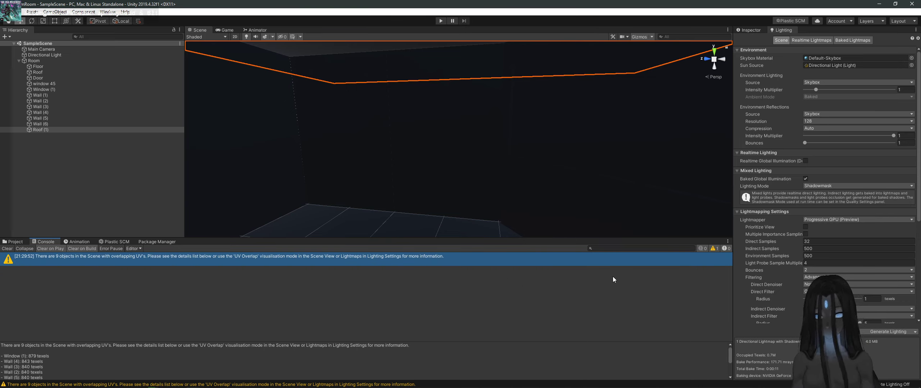
click(750, 30)
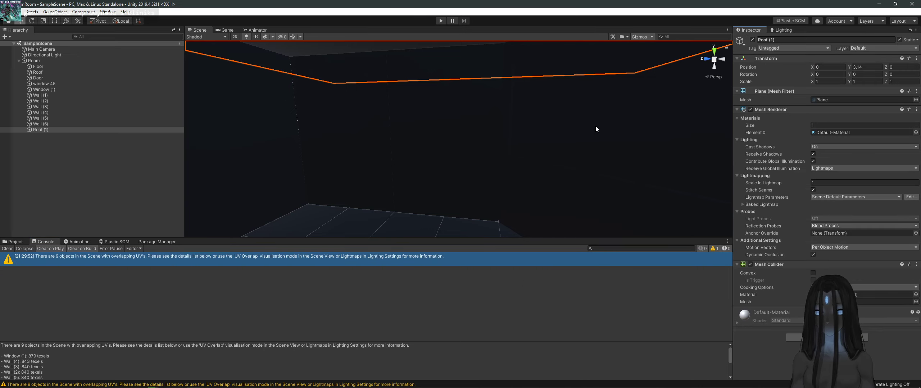
Step: Set the lightmap UV Pack Margin to 10 in the Main model's import settings and apply the change
click(14, 243)
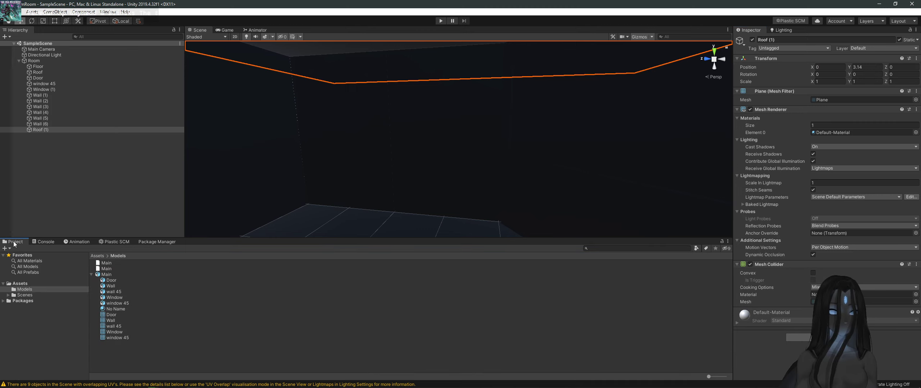
click(108, 274)
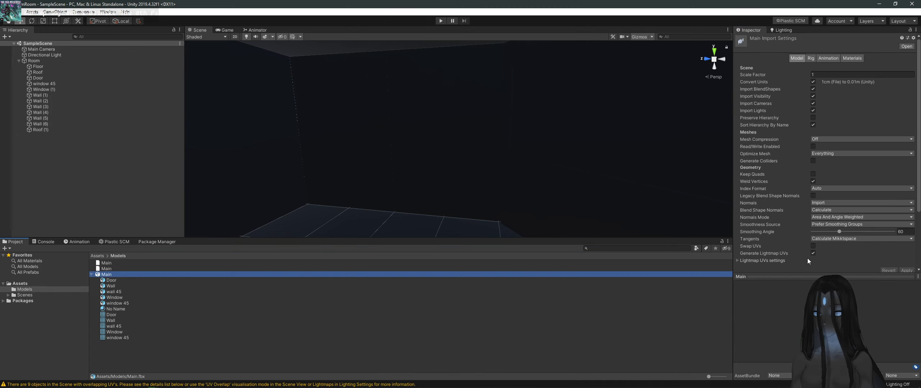
click(746, 265)
click(746, 261)
scroll(777, 246, down, 3)
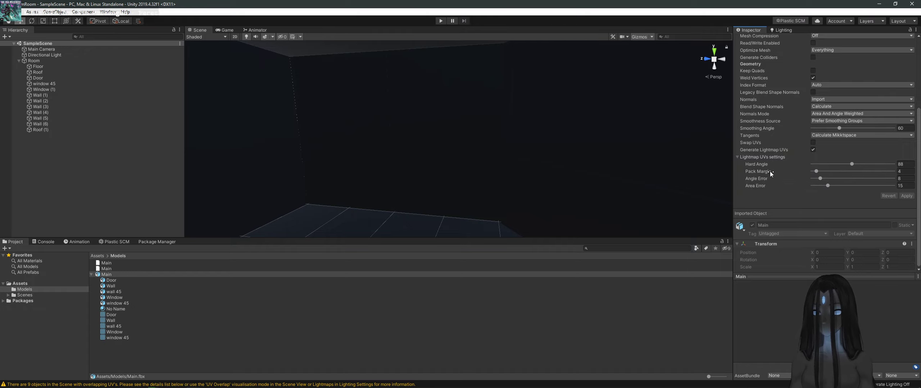
mouse_move(767, 173)
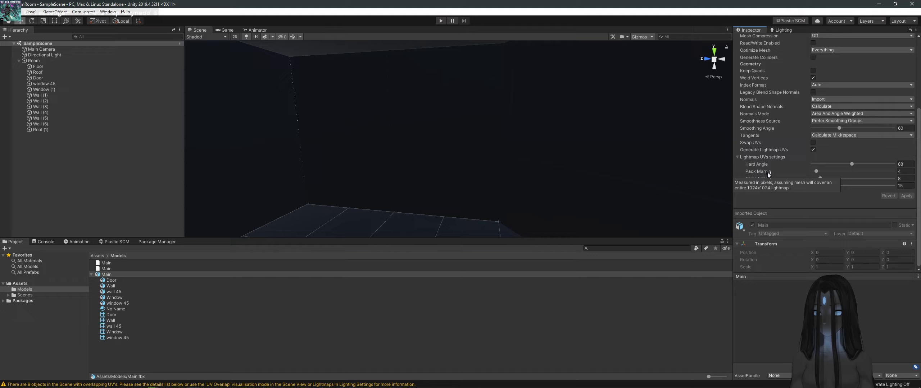
click(901, 172)
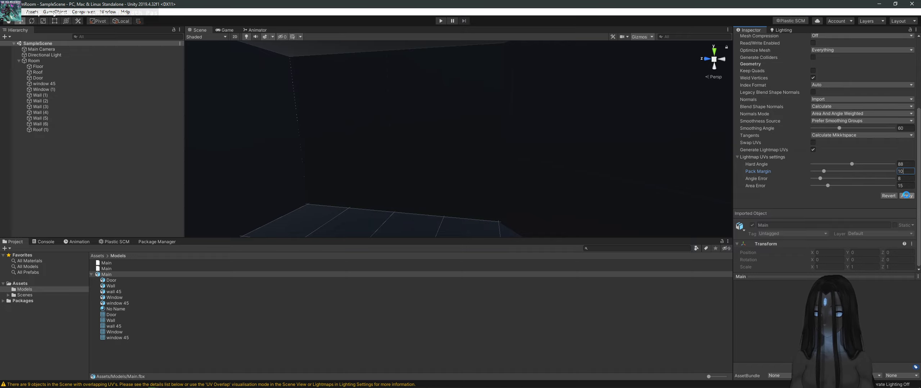
click(906, 195)
Step: Regenerate the scene's lighting using the model's updated lightmap UVs
right_drag(602, 154, 653, 153)
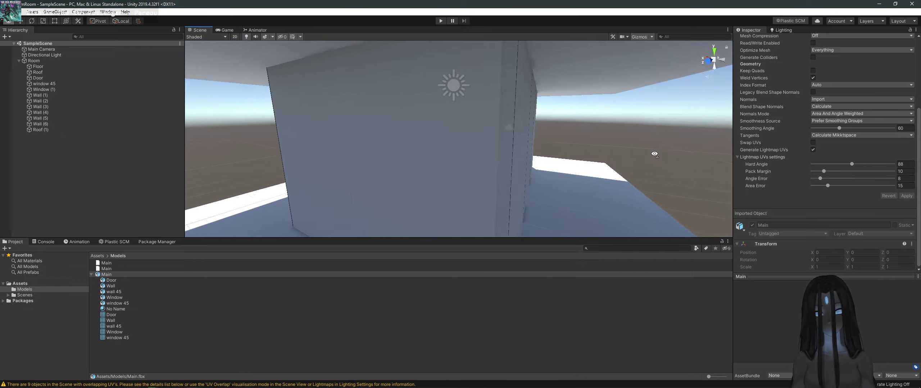
click(653, 151)
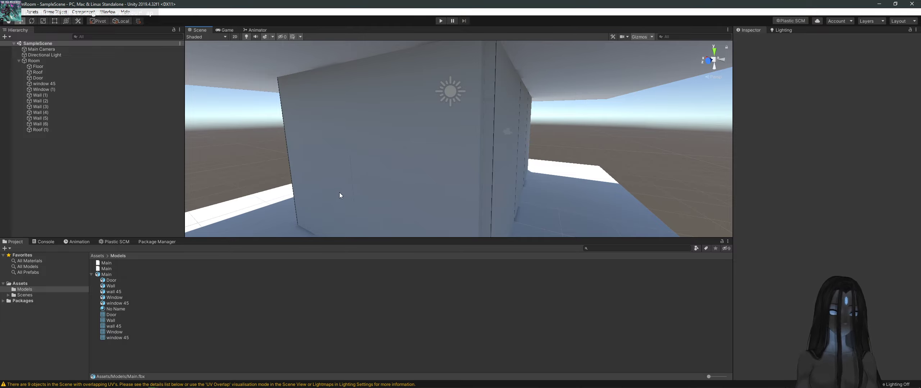
mouse_move(409, 167)
right_down()
mouse_move(525, 169)
mouse_move(529, 152)
mouse_move(555, 148)
mouse_move(495, 107)
mouse_move(480, 112)
mouse_move(500, 195)
mouse_move(421, 172)
right_up()
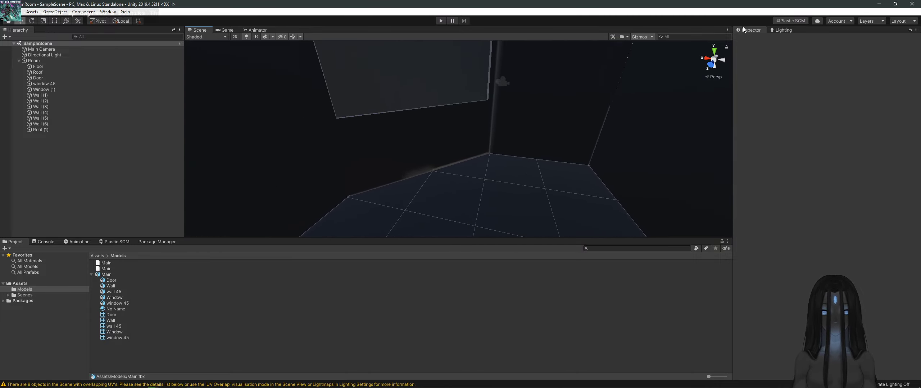
click(783, 30)
click(889, 333)
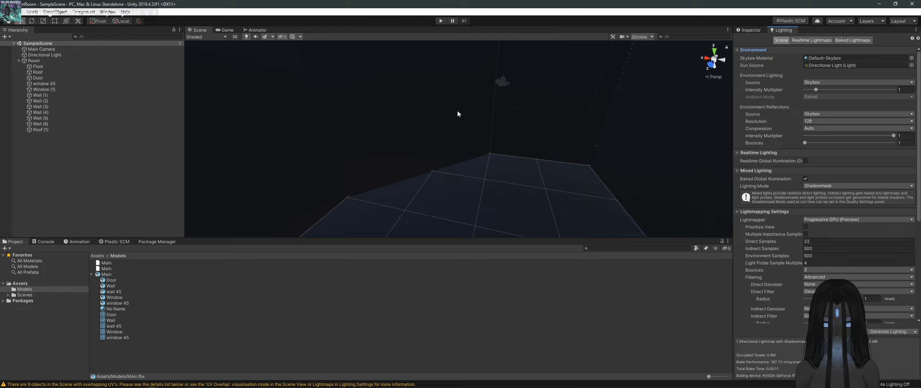
Step: Inspect the rebaked walls, door panel and corners inside the room
right_drag(490, 168, 503, 215)
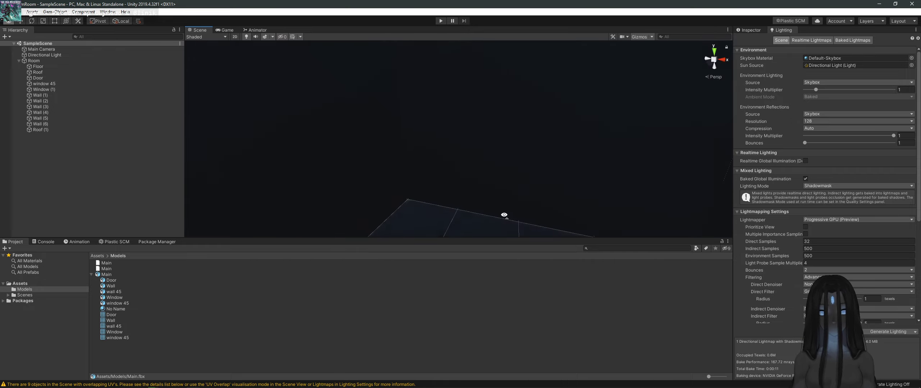
click(509, 154)
right_drag(510, 153, 483, 186)
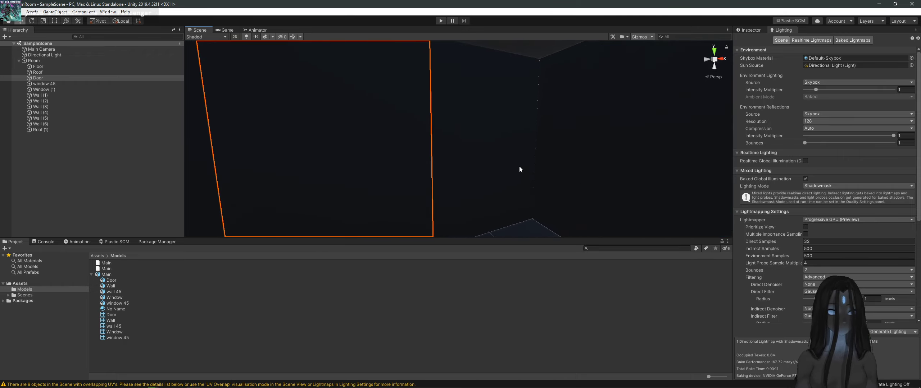
mouse_move(519, 169)
right_down()
mouse_move(627, 129)
mouse_move(526, 164)
right_up()
click(114, 166)
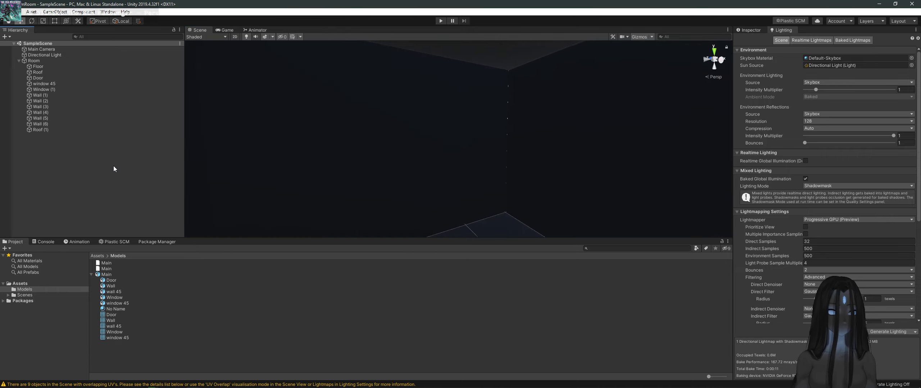
Step: Create an empty child object under Room and name it Lights
right_click(42, 62)
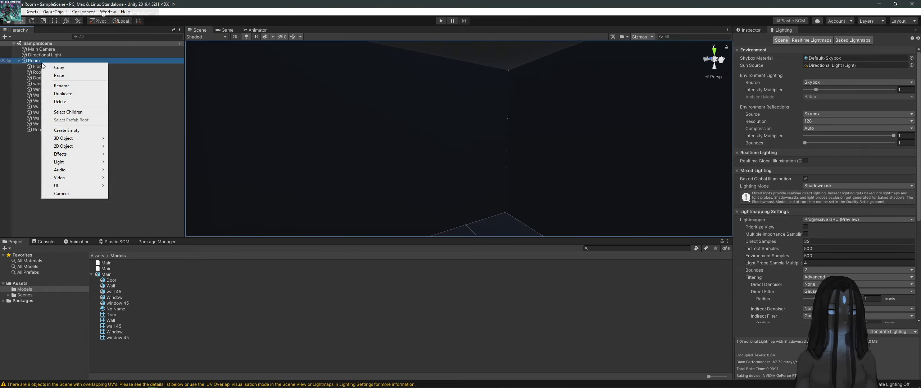
click(72, 130)
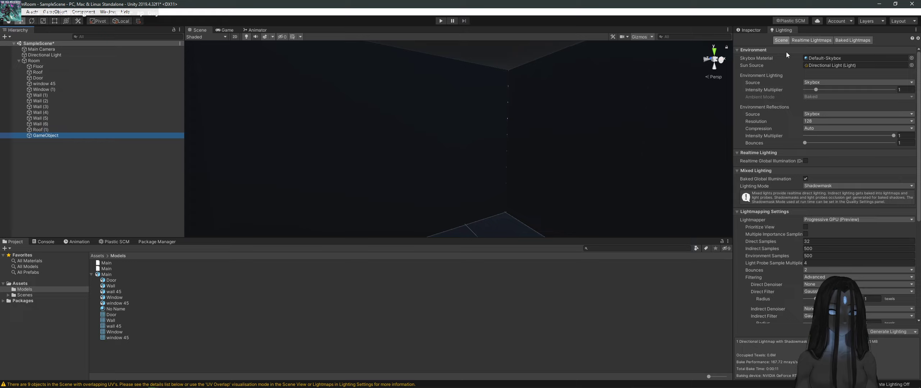
click(750, 30)
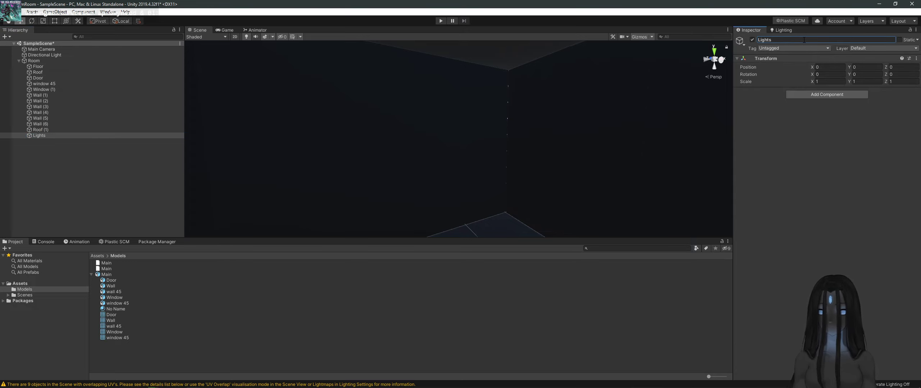
Step: Create an empty child object named Walls under Room and move all the floor, roof, door, window and wall panels into it
right_click(44, 60)
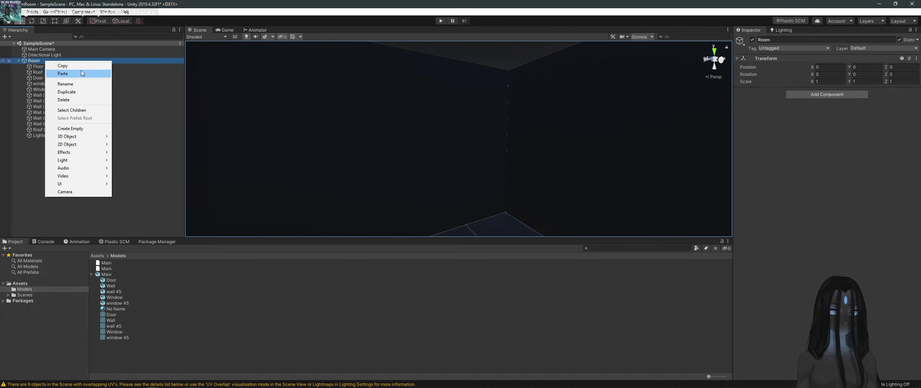
click(72, 129)
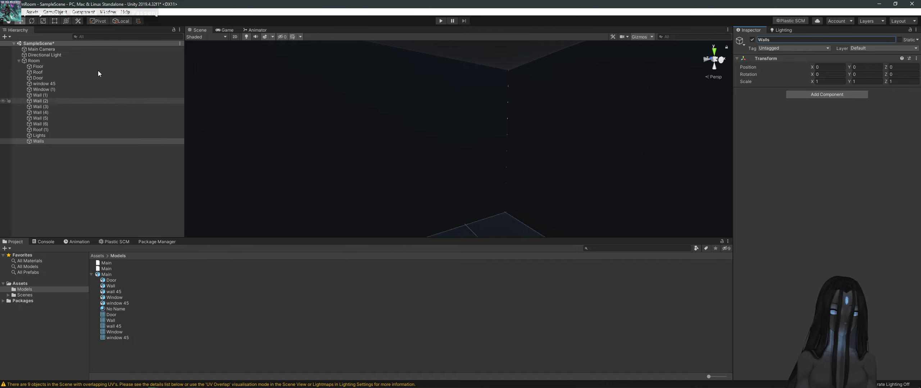
click(63, 65)
shift+click(50, 129)
mouse_move(50, 129)
mouse_down()
mouse_move(48, 149)
mouse_move(46, 141)
mouse_up()
click(81, 187)
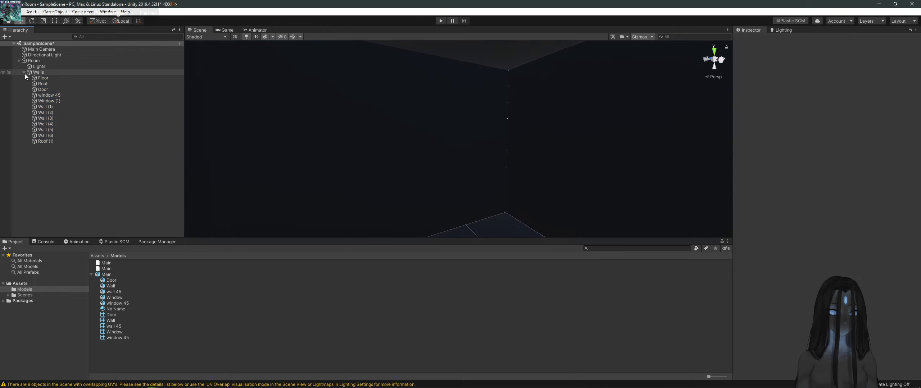
click(24, 73)
Step: Add a point light as a child of the Lights object
right_click(43, 67)
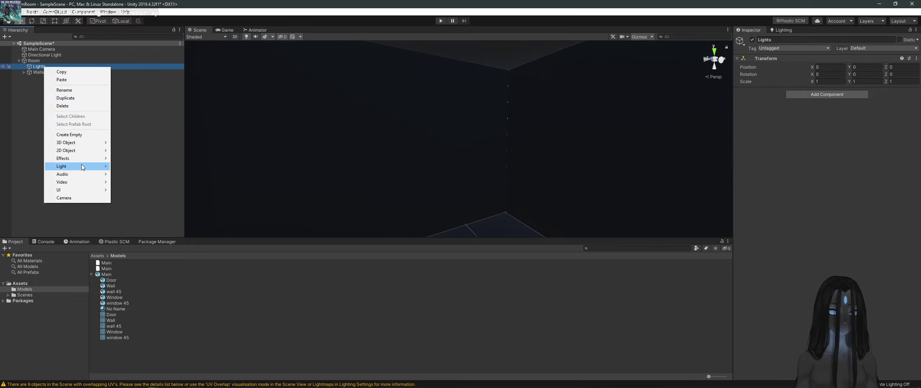
mouse_move(81, 165)
click(150, 172)
Step: Raise the point light inside the room to a Y position of about 2.8, just below the roof
scroll(467, 124, down, 5)
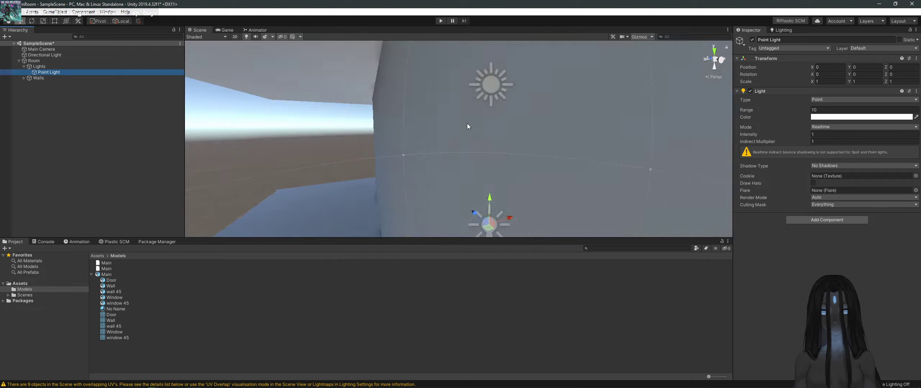
alt+drag(467, 124, 429, 161)
scroll(460, 187, down, 4)
key(f)
right_drag(429, 161, 466, 110)
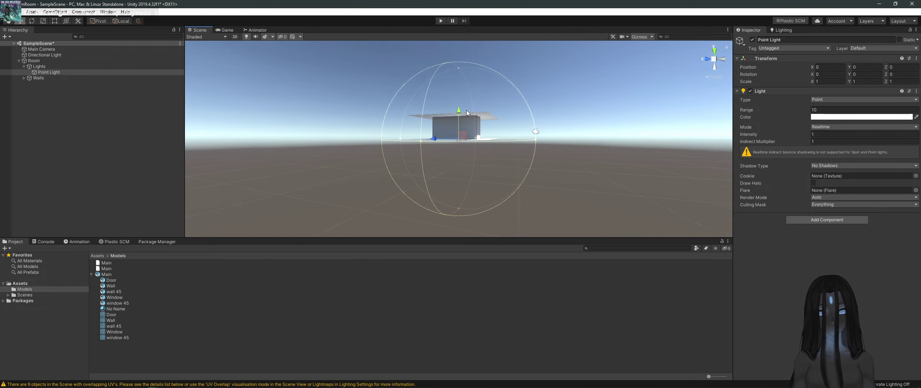
drag(459, 108, 461, 92)
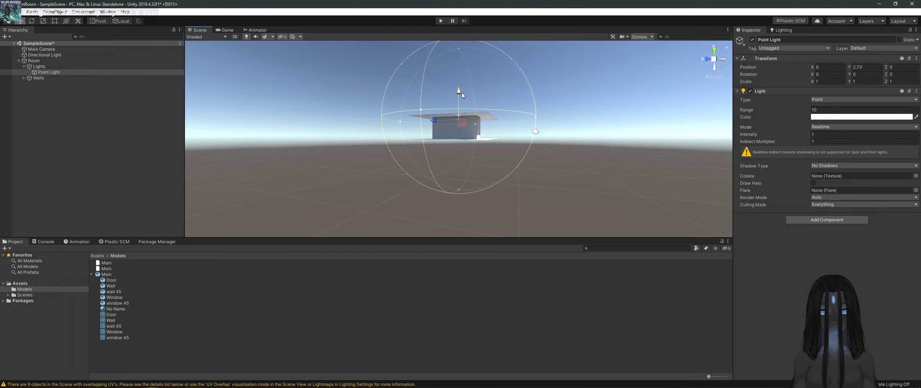
right_drag(462, 92, 660, 133)
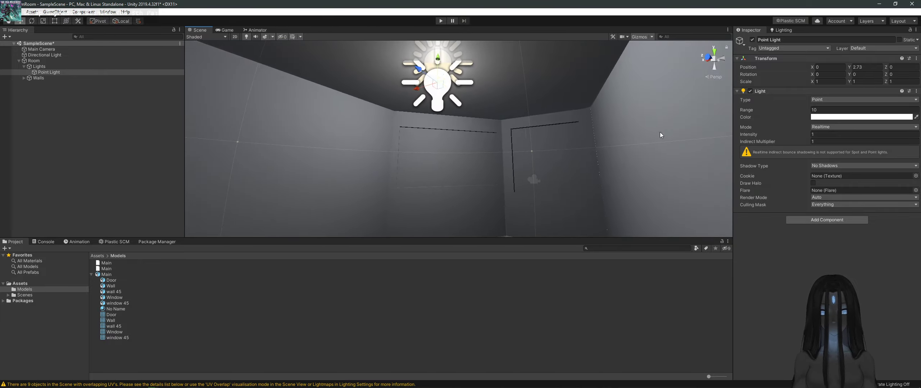
drag(438, 58, 438, 52)
Step: Set the point light's mode to Baked and its shadow type to Hard Shadows
right_drag(437, 52, 502, 163)
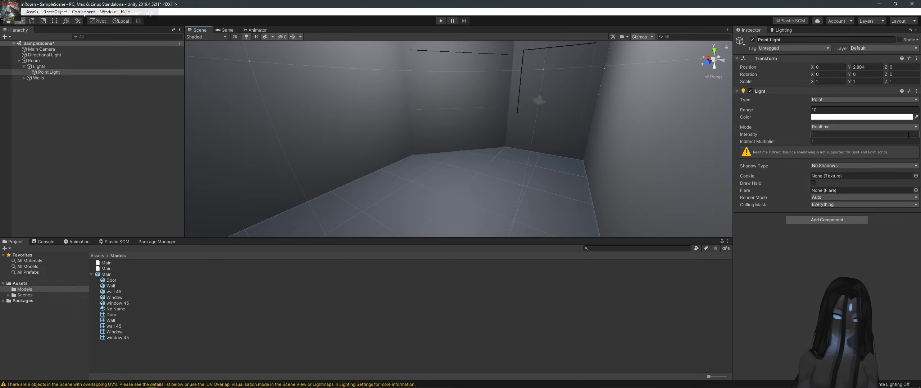
click(834, 118)
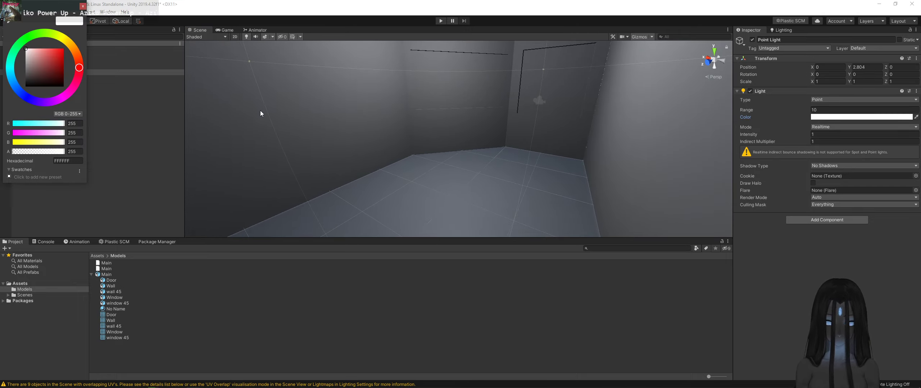
click(83, 6)
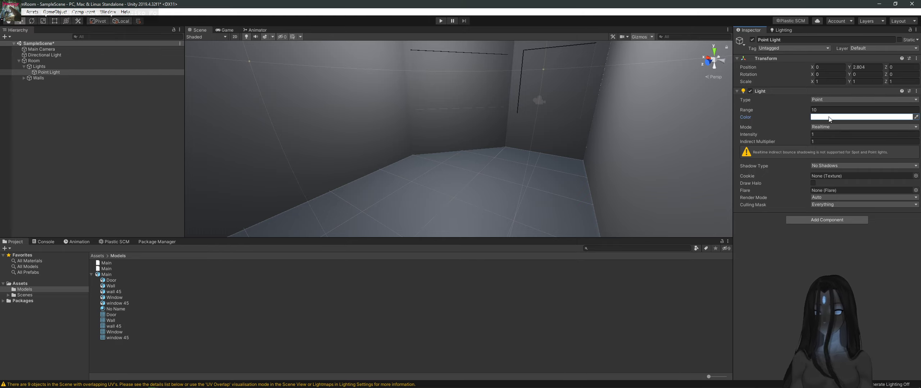
click(829, 151)
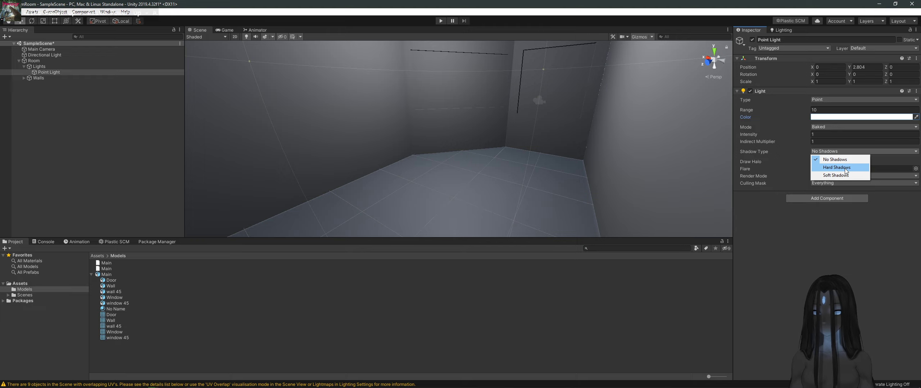
click(844, 168)
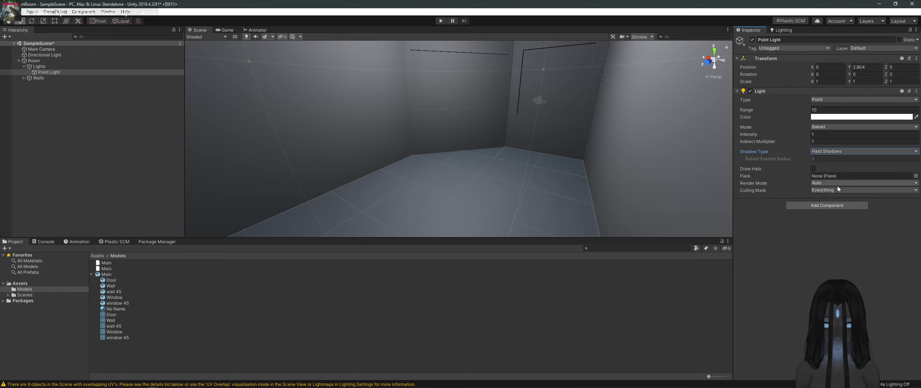
click(826, 127)
click(825, 118)
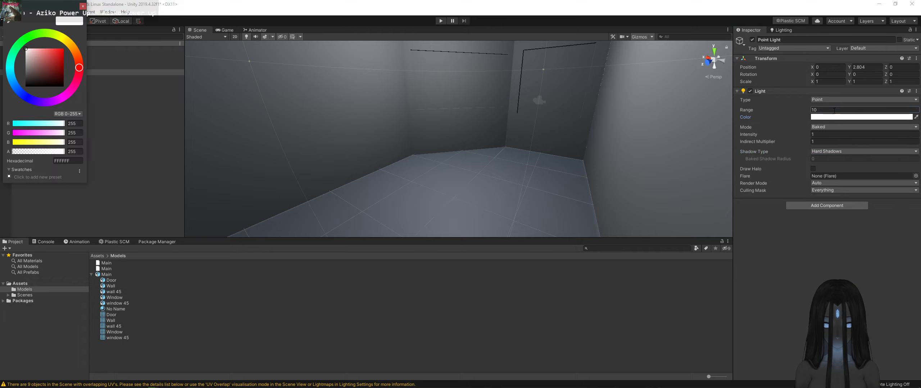
click(825, 111)
click(845, 245)
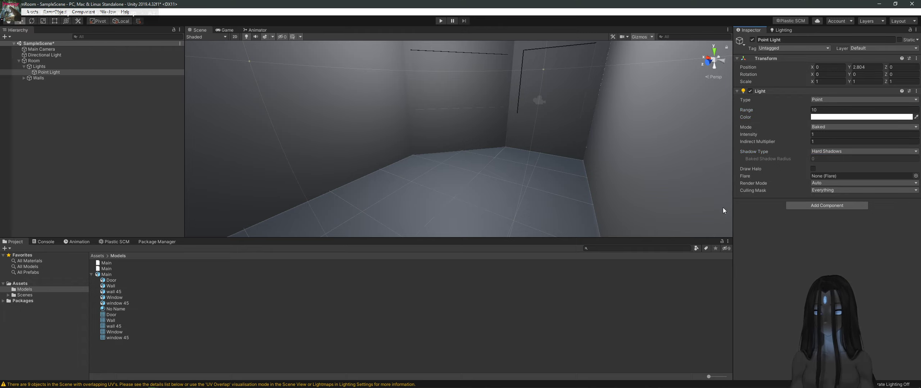
Step: Give the point light a pale warm colour in HSV mode with hue 25, saturation 9 and value 99
right_drag(534, 136, 544, 132)
click(854, 118)
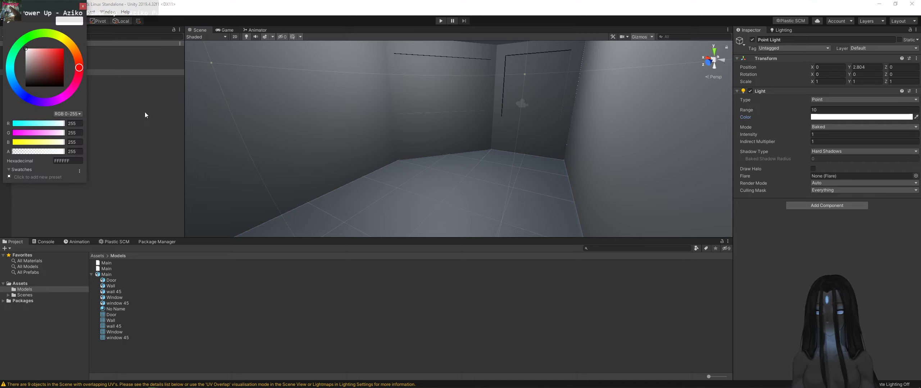
click(75, 113)
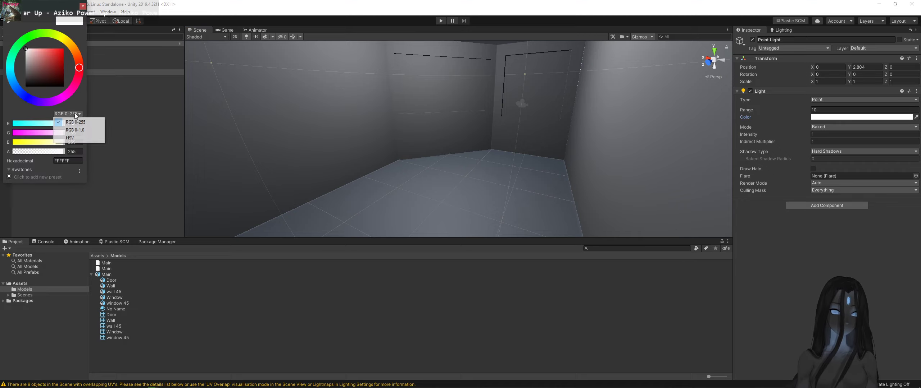
click(84, 138)
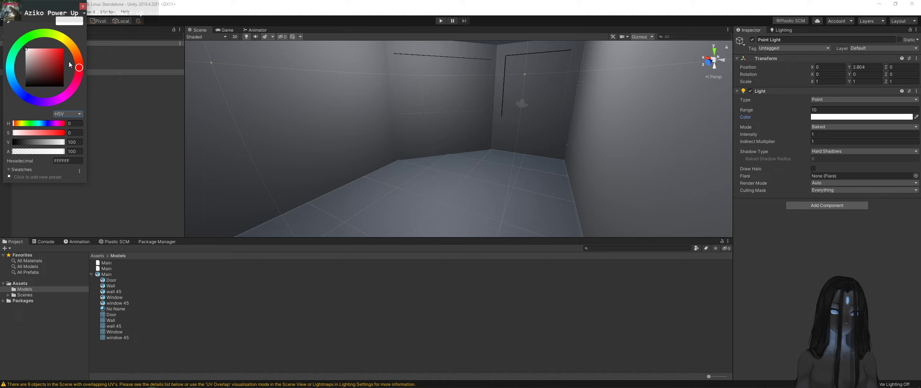
mouse_move(79, 63)
mouse_down()
mouse_move(33, 47)
mouse_move(10, 62)
mouse_move(13, 81)
mouse_move(10, 72)
mouse_move(60, 35)
mouse_move(84, 48)
mouse_move(84, 37)
mouse_move(89, 47)
mouse_up()
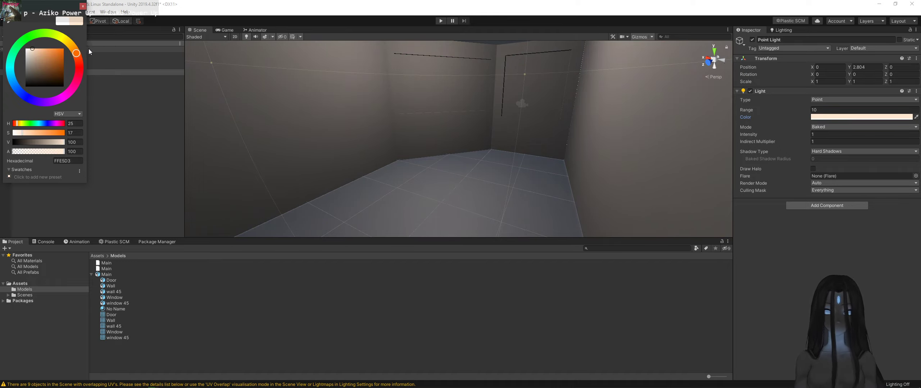
drag(33, 49, 29, 49)
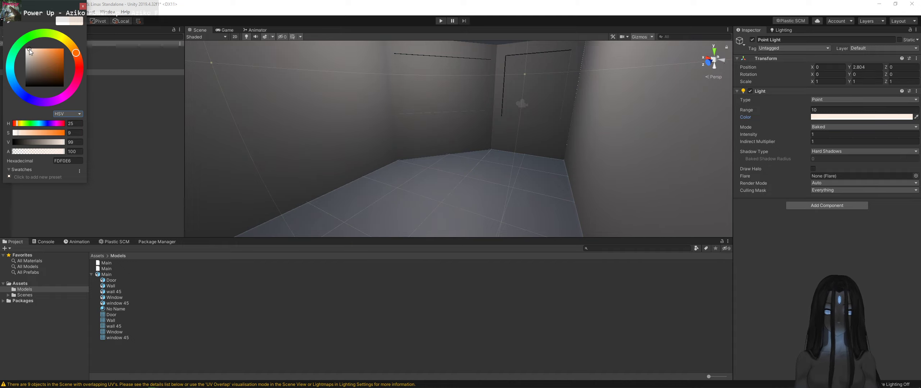
click(83, 7)
Step: Set the lightmap parameters to Default-LowResolution and regenerate the scene's lighting with the new point light
right_drag(467, 134, 461, 113)
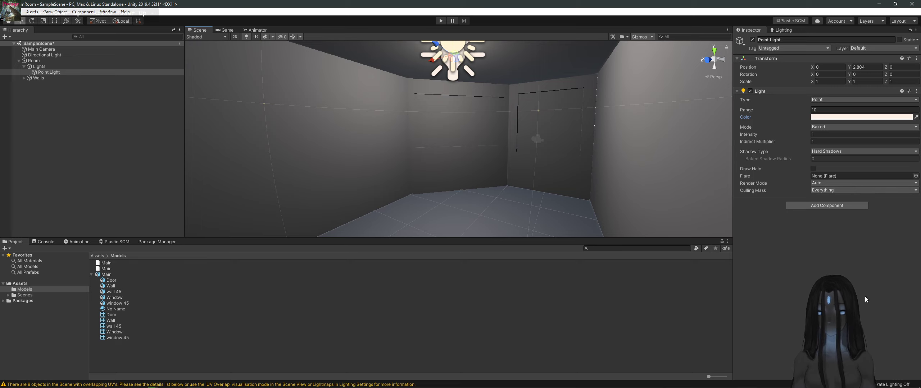
click(777, 30)
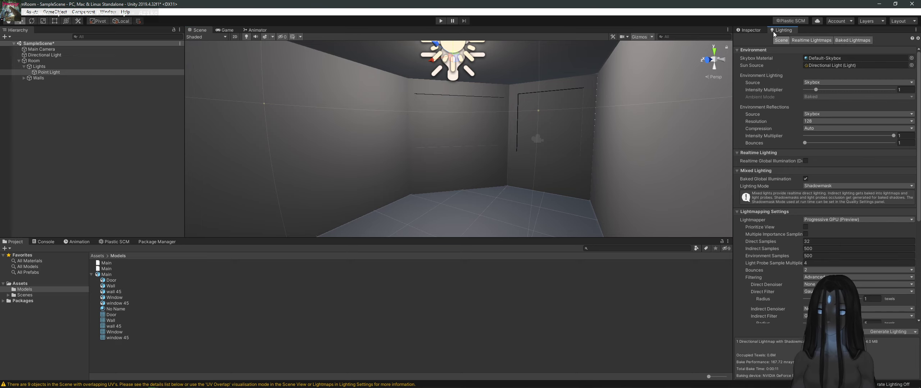
scroll(824, 180, down, 6)
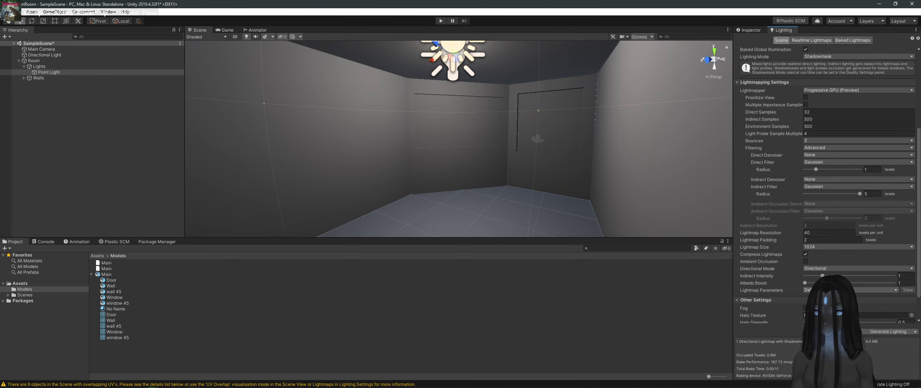
scroll(840, 259, down, 2)
click(841, 256)
click(845, 288)
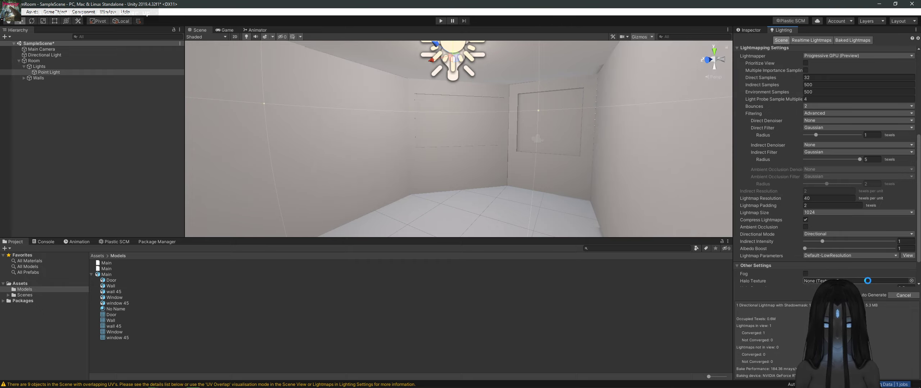
right_drag(532, 159, 515, 113)
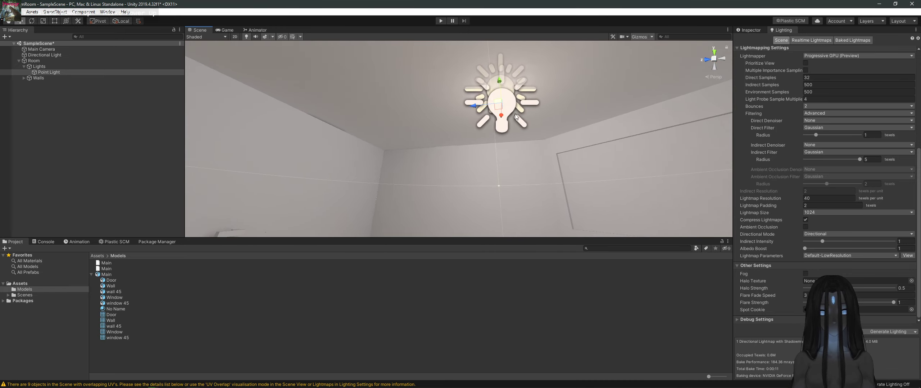
Step: Set the point light's range to 4
click(749, 30)
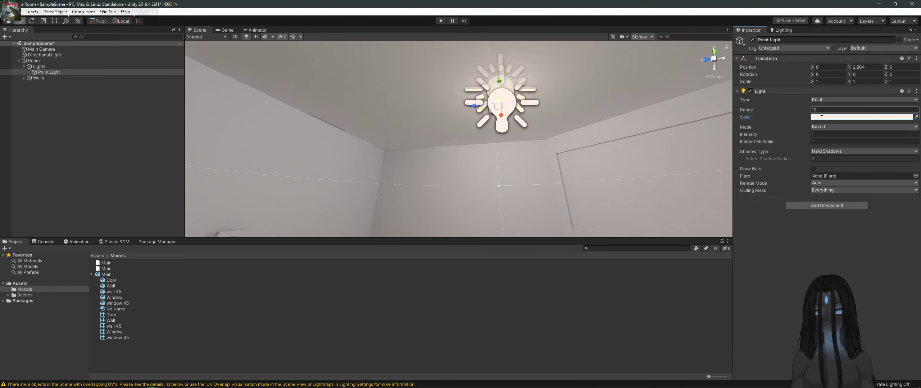
click(822, 110)
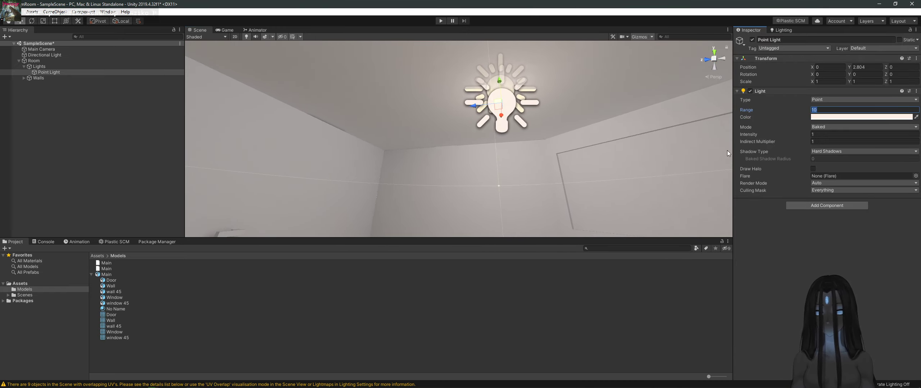
text(14)
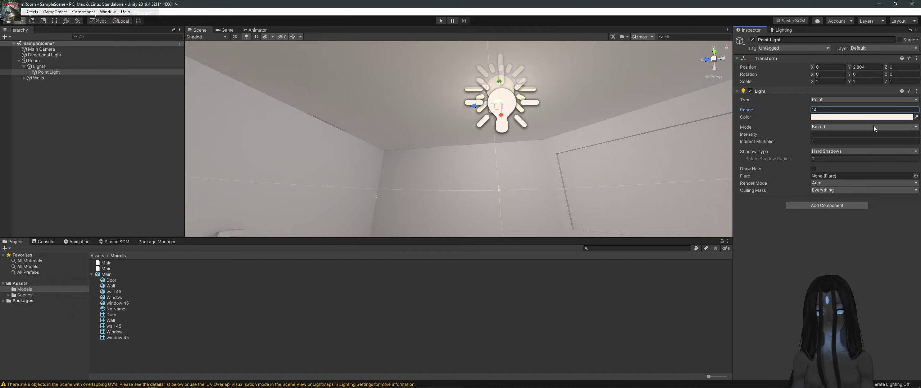
key(BackSpace)
key(BackSpace)
text(5)
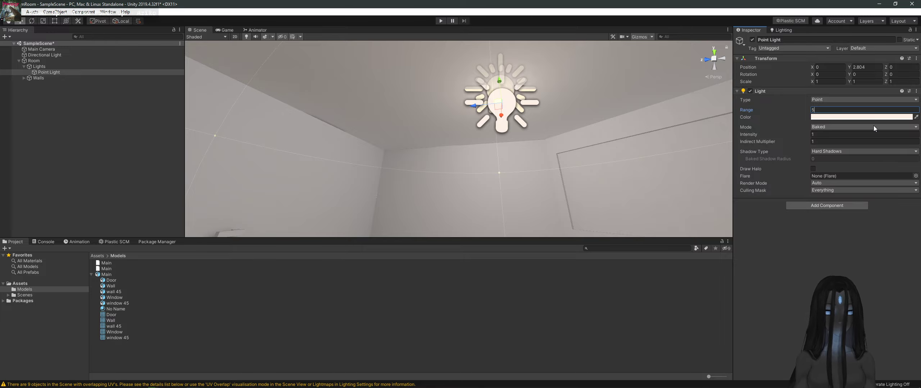
key(BackSpace)
text(4)
key(Return)
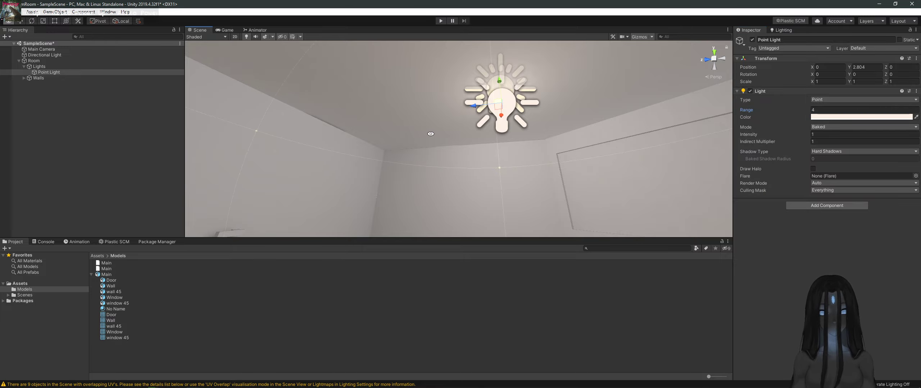
Step: Check how far the point light's range sphere reaches in the room and set the range to 5
alt+drag(430, 134, 542, 181)
key(f)
alt+drag(558, 136, 522, 136)
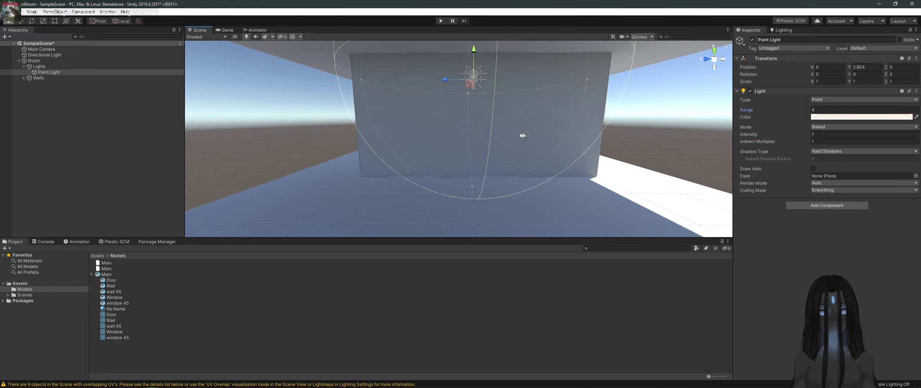
key(w)
right_drag(522, 136, 420, 127)
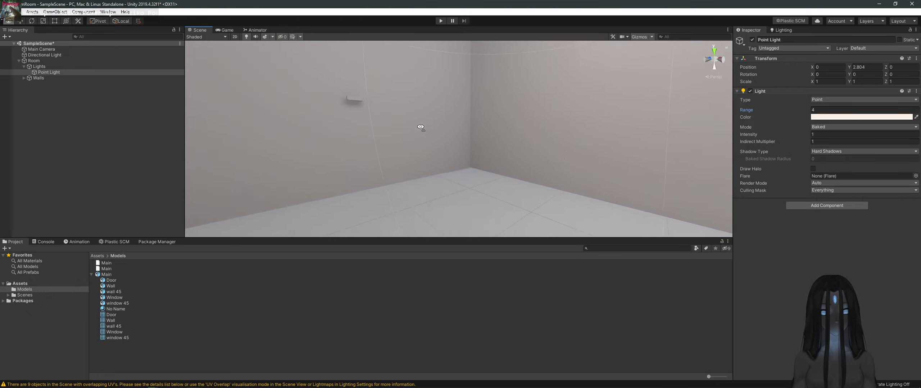
alt+drag(421, 127, 424, 141)
click(826, 110)
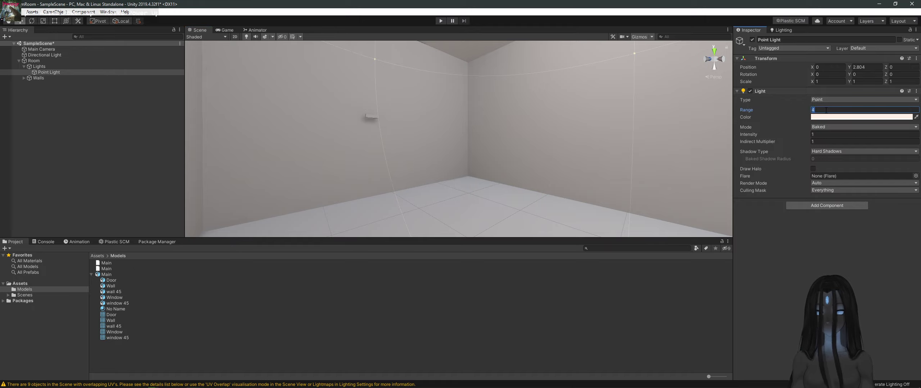
text(5)
Step: Check the room's walls and floor with the point light's wider range and save the scene
alt+drag(488, 126, 574, 88)
key(s)
right_drag(575, 89, 576, 57)
key(z)
alt+drag(576, 57, 696, 163)
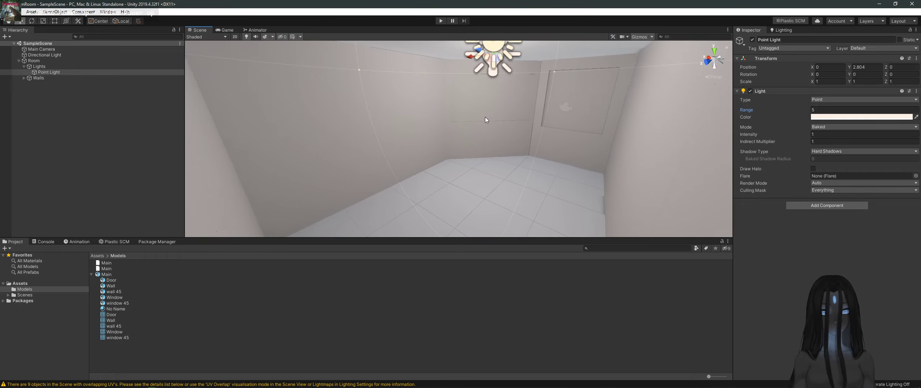
Step: Switch to Blender and bring the row of wall and window panels into view
key(alt+Tab)
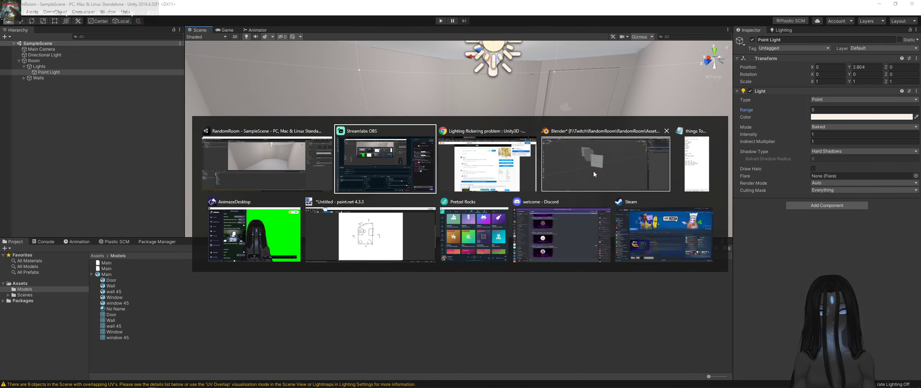
click(593, 171)
middle_drag(528, 209, 442, 219)
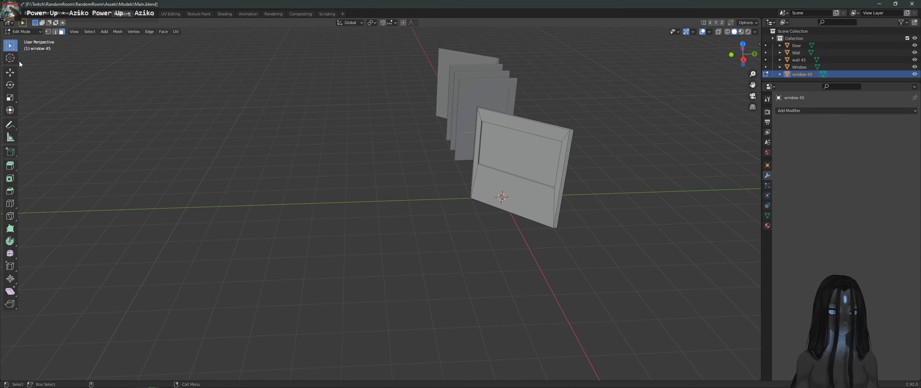
click(41, 32)
click(104, 32)
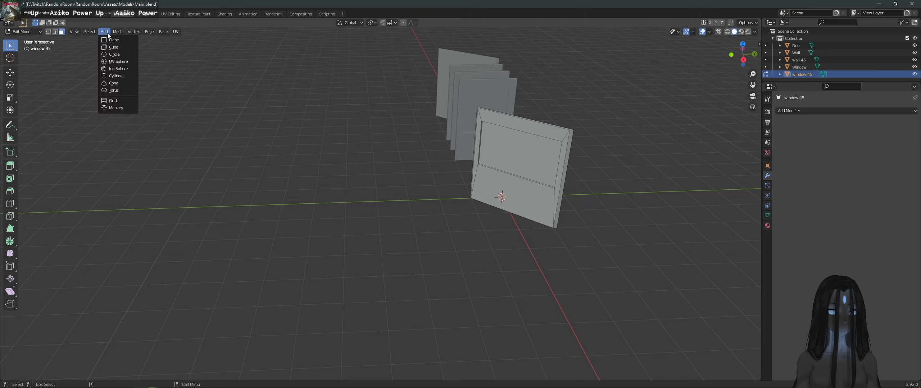
click(115, 47)
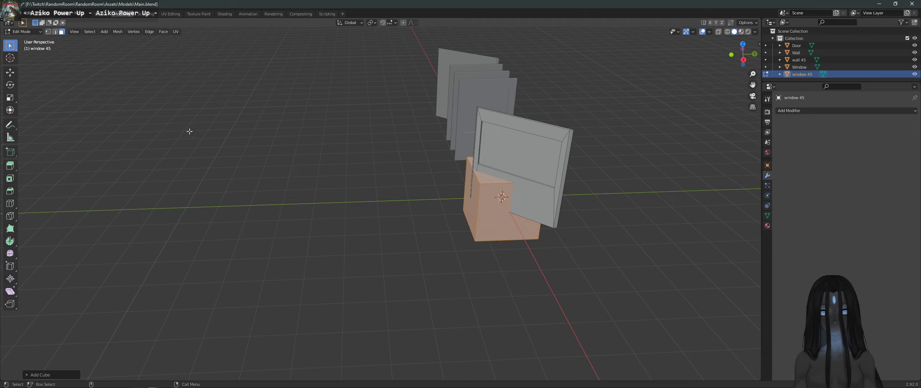
click(31, 31)
click(241, 101)
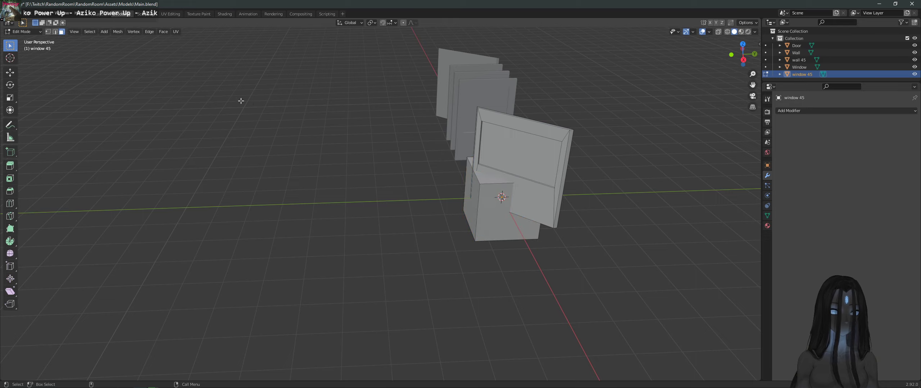
click(565, 133)
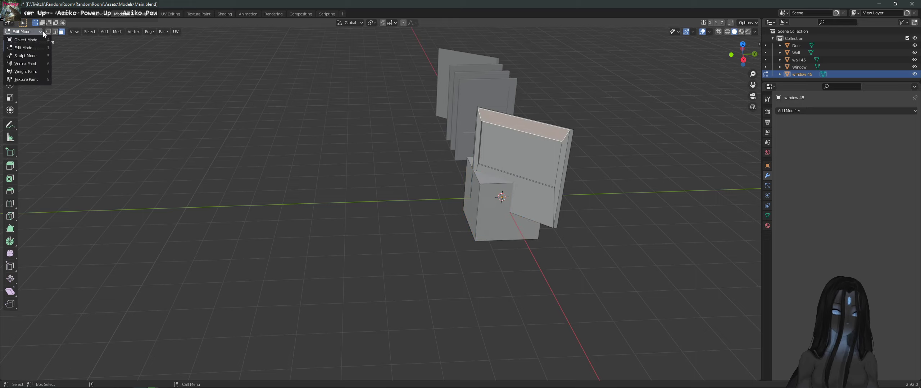
click(41, 31)
click(44, 47)
click(494, 233)
key(ctrl+KP_Add)
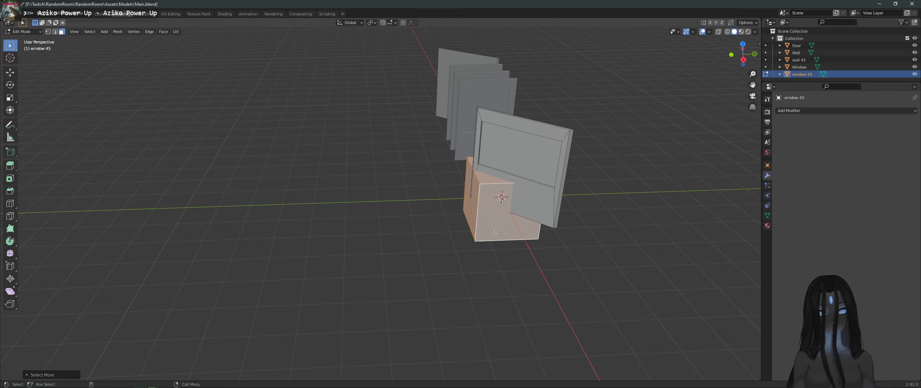
key(x)
click(490, 222)
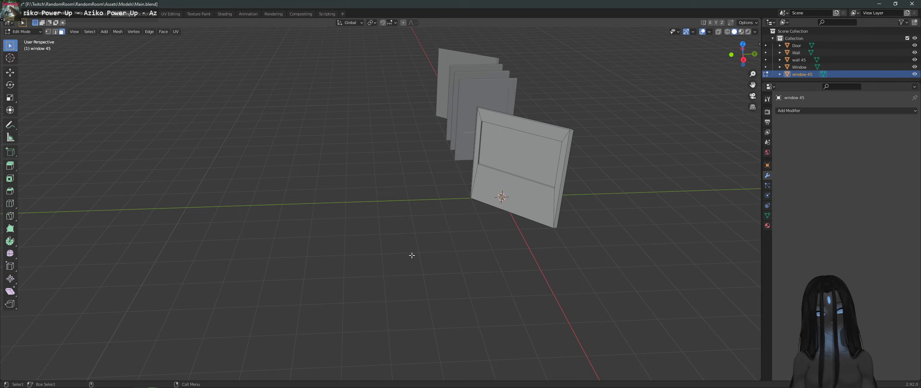
Step: Return to Object Mode, deselect everything and add a mesh cube as a separate object at the origin
click(38, 31)
click(39, 45)
key(alt+a)
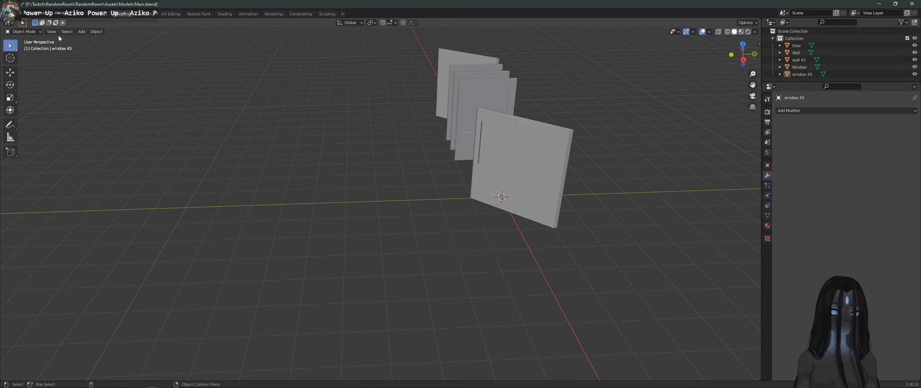
click(82, 32)
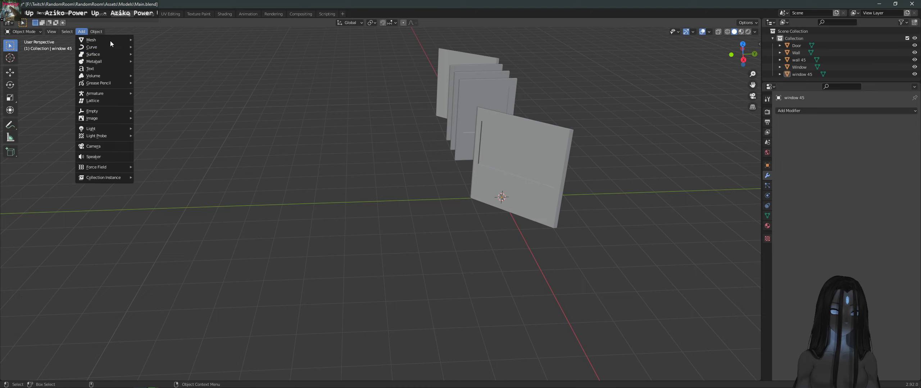
mouse_move(110, 42)
click(165, 48)
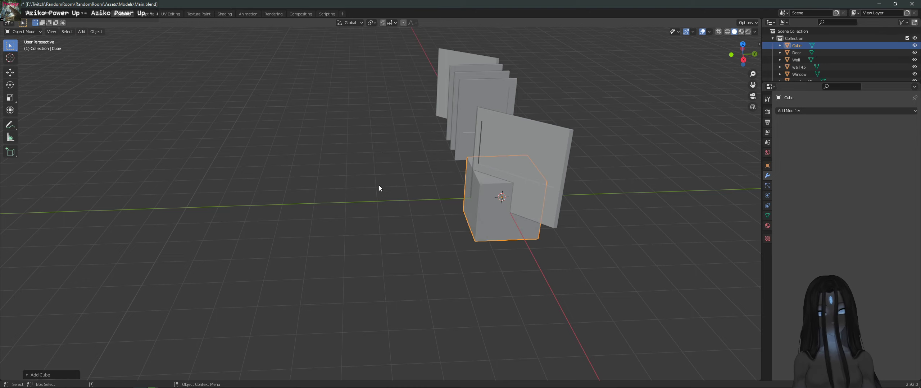
Step: Move the window 45 panel along the X axis away from the new cube to the other panels
middle_drag(378, 186, 399, 123)
click(471, 114)
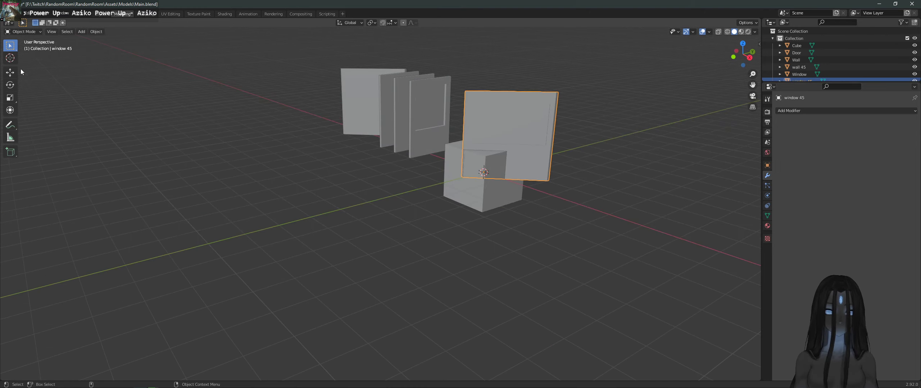
click(22, 32)
middle_drag(296, 155, 336, 162)
click(10, 72)
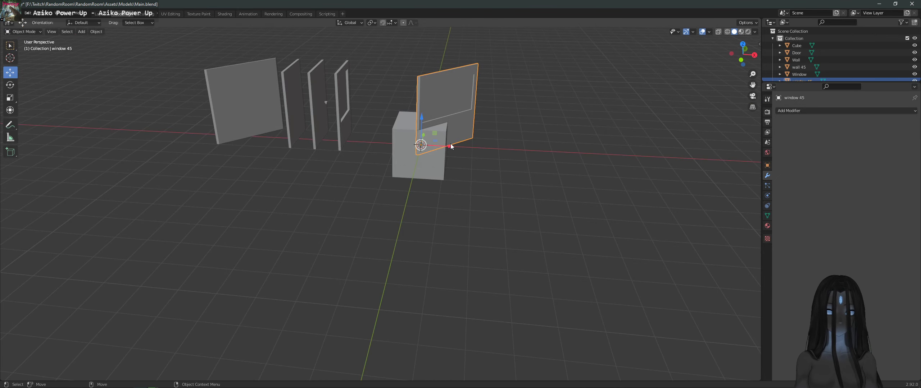
drag(451, 146, 233, 136)
Step: Select the new cube, frame it in the view and enter Edit Mode on it
click(432, 166)
middle_drag(431, 166, 334, 122)
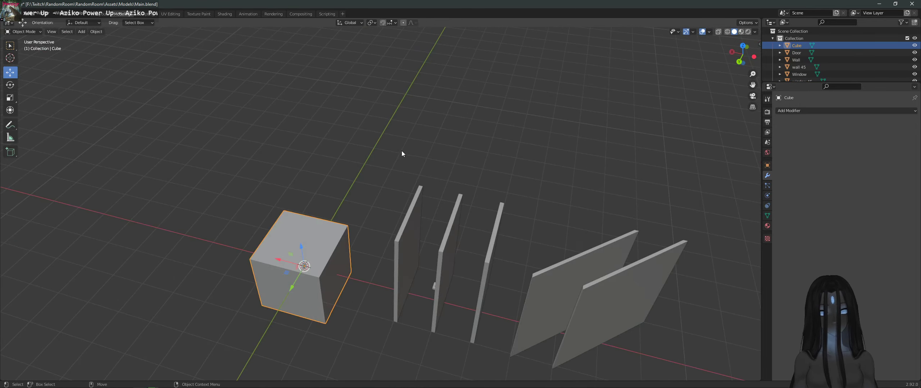
key(KP_Decimal)
middle_drag(306, 245, 403, 224)
scroll(403, 224, down, 8)
middle_drag(345, 209, 398, 184)
scroll(427, 197, up, 4)
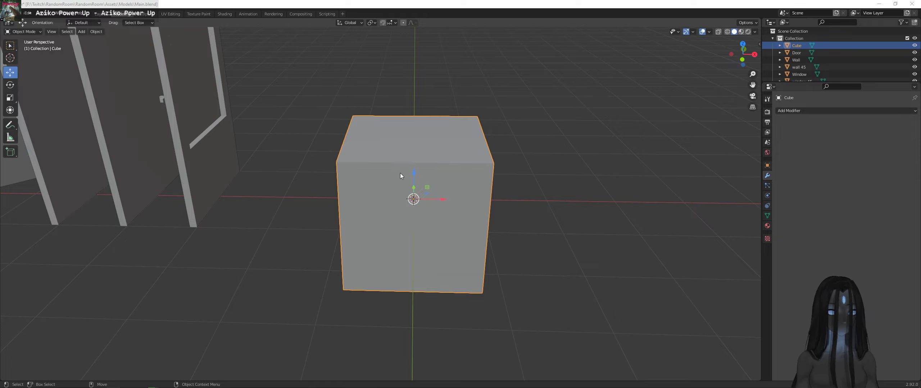
click(26, 32)
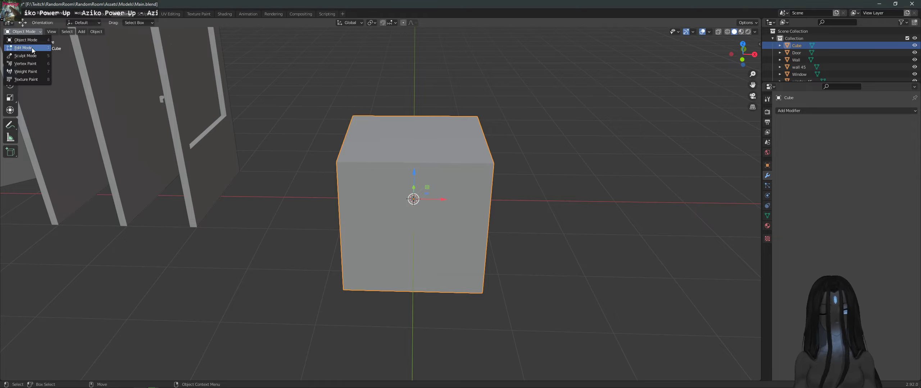
click(35, 51)
Step: Select the cube's four bottom vertices and raise them along Z to the origin's level, halving the cube's height
middle_drag(448, 247, 470, 178)
click(528, 336)
drag(538, 354, 286, 276)
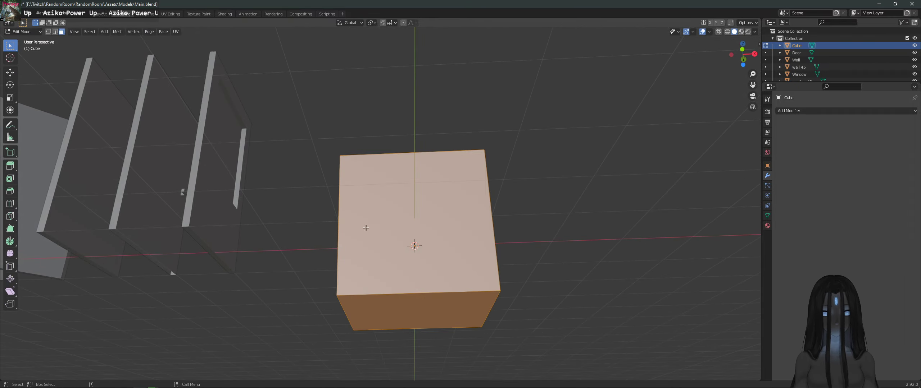
middle_drag(286, 276, 521, 346)
key(alt+a)
drag(544, 348, 294, 229)
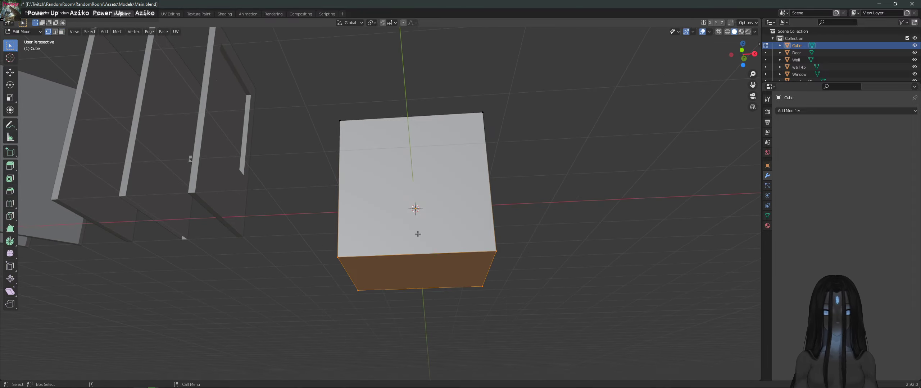
middle_drag(294, 229, 426, 219)
click(10, 73)
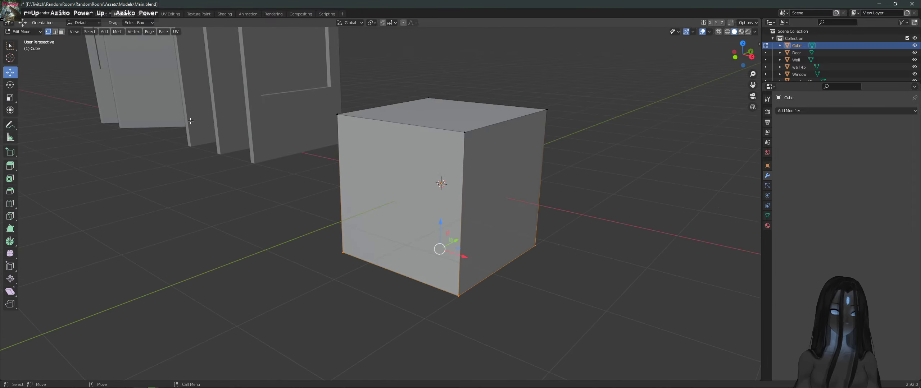
drag(435, 228, 437, 175)
middle_drag(439, 173, 389, 187)
shift+middle_drag(452, 153, 367, 164)
scroll(465, 147, down, 6)
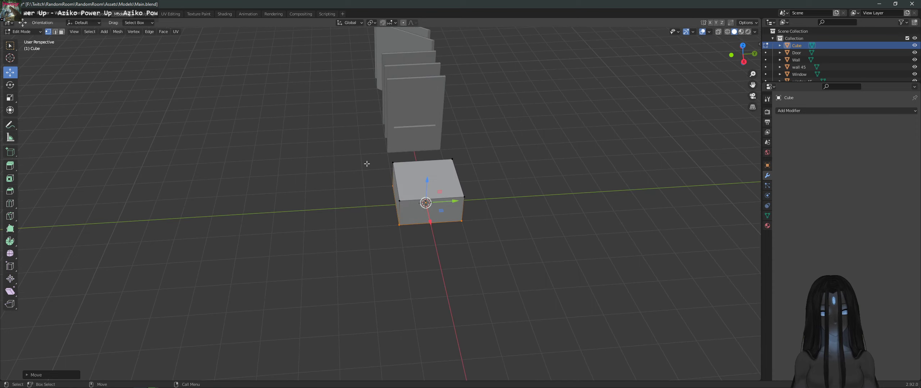
Step: Select the four vertices on the block's negative Y side and stretch it outward along Y, with a final move of about 0.54 m
drag(367, 164, 410, 228)
shift+click(396, 164)
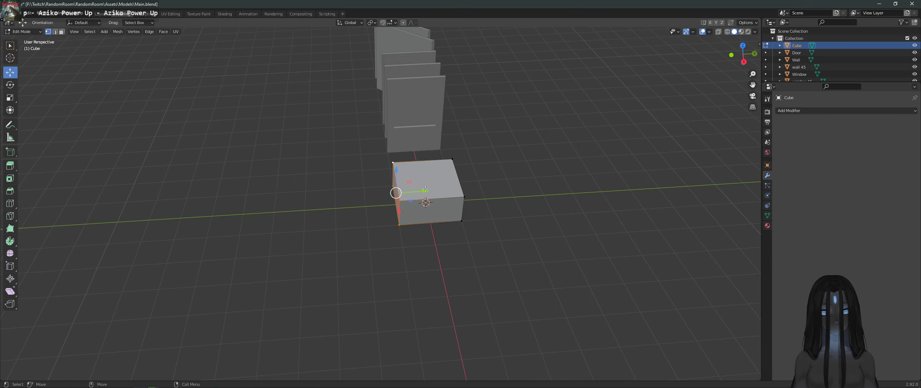
drag(424, 191, 365, 197)
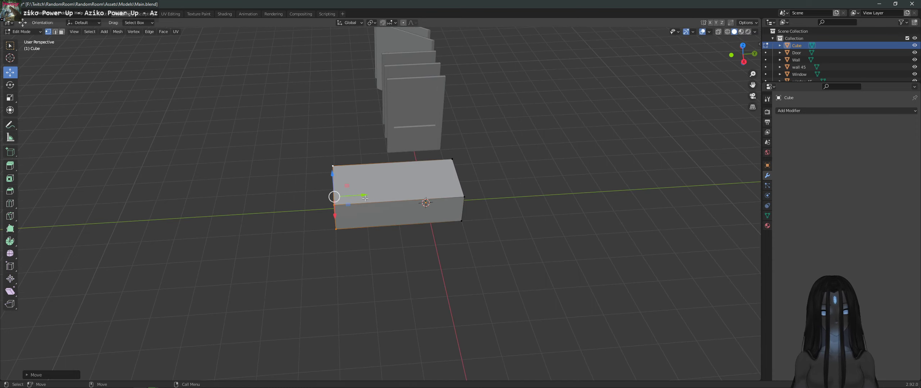
mouse_move(371, 202)
middle_down()
mouse_move(365, 184)
mouse_move(364, 192)
middle_up()
drag(364, 192, 389, 192)
scroll(412, 205, up, 1)
scroll(411, 204, up, 4)
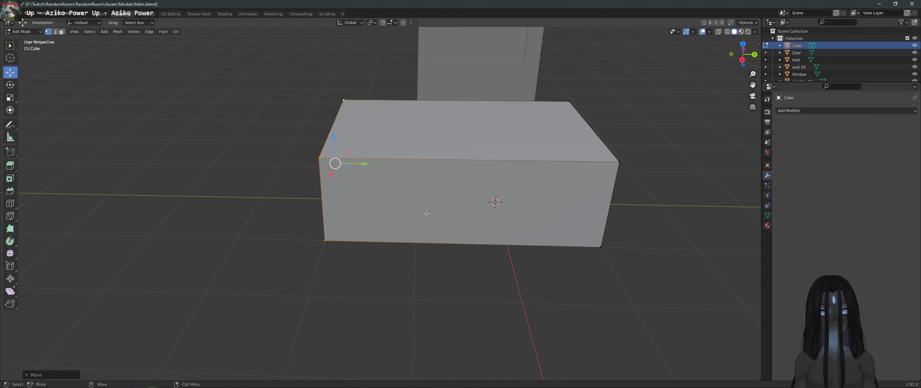
drag(360, 168, 319, 164)
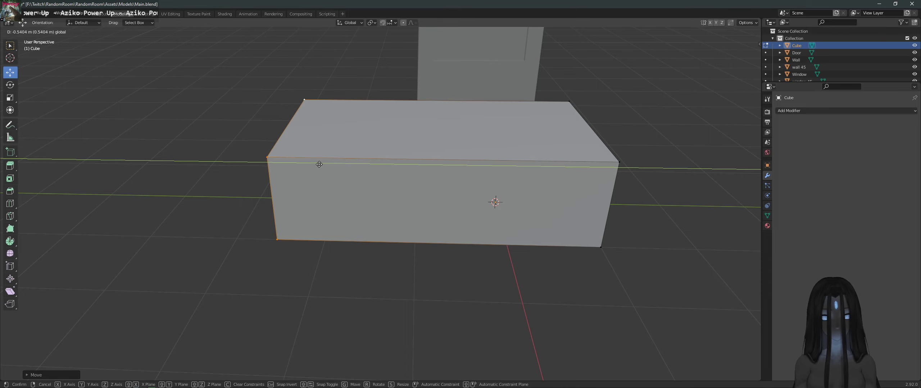
click(319, 164)
Step: Switch to Unity, collapse the Lights group and add a 3D cube at the scene's root level
key(alt+Tab)
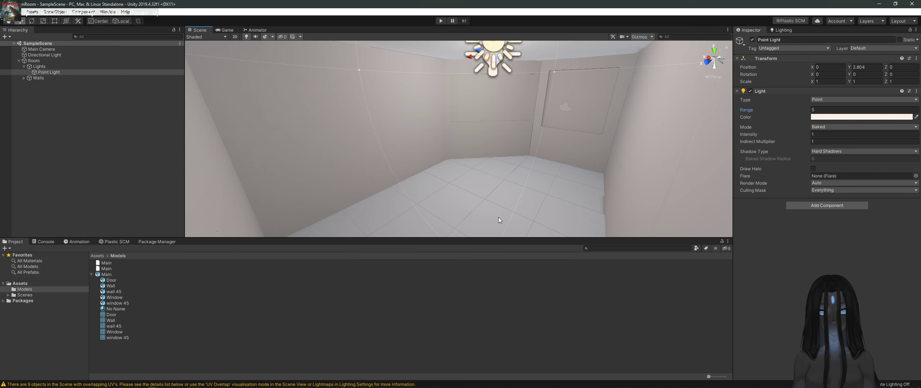
click(93, 136)
right_click(92, 136)
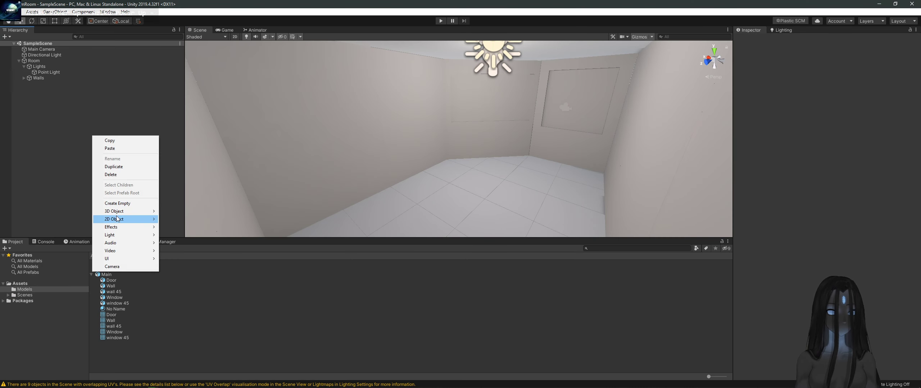
click(48, 139)
click(50, 72)
right_click(52, 71)
click(27, 114)
click(23, 67)
right_click(71, 117)
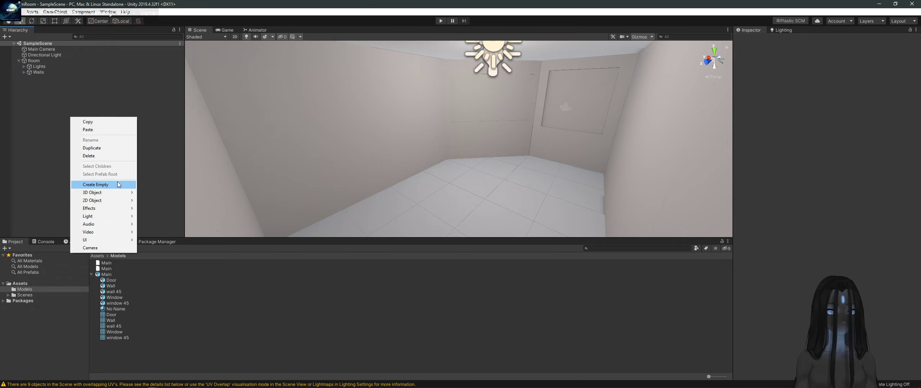
mouse_move(117, 193)
click(168, 193)
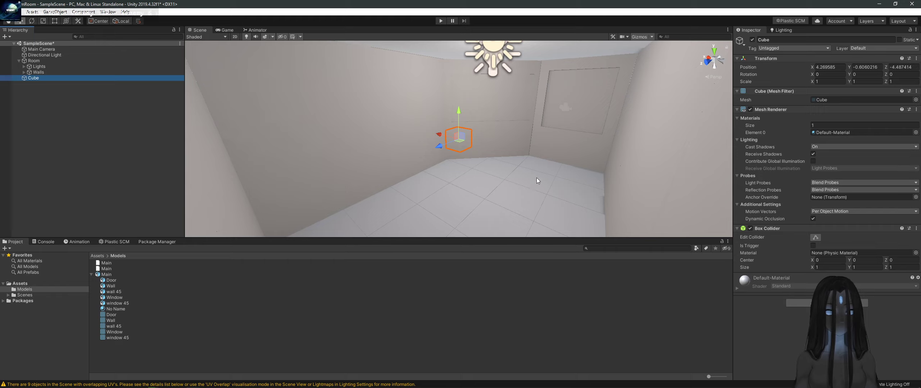
Step: Place the new cube inside the room by setting its position to X 0, Y 0, Z 0
key(f)
scroll(375, 176, down, 10)
alt+drag(355, 185, 487, 154)
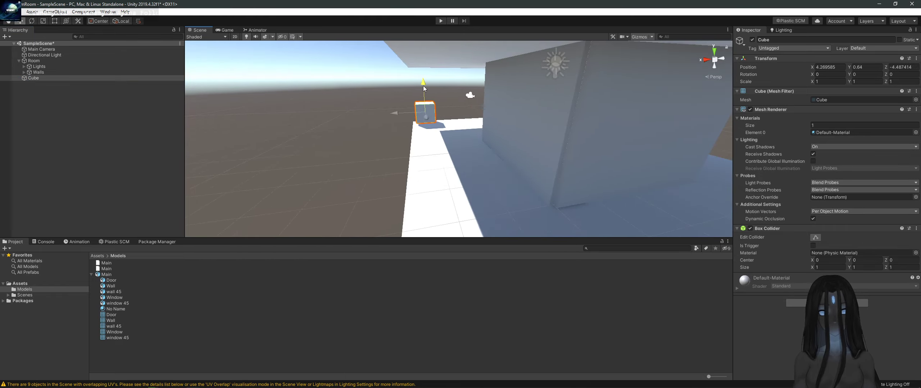
drag(423, 88, 423, 90)
drag(412, 119, 486, 115)
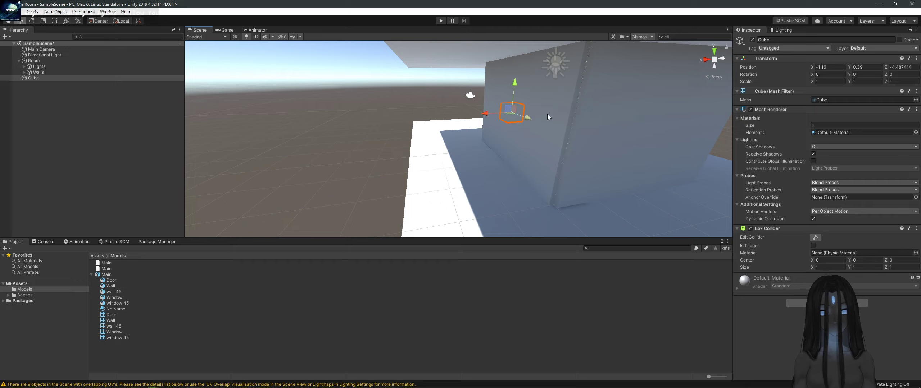
click(831, 67)
text(0)
key(Tab)
text(0)
key(Tab)
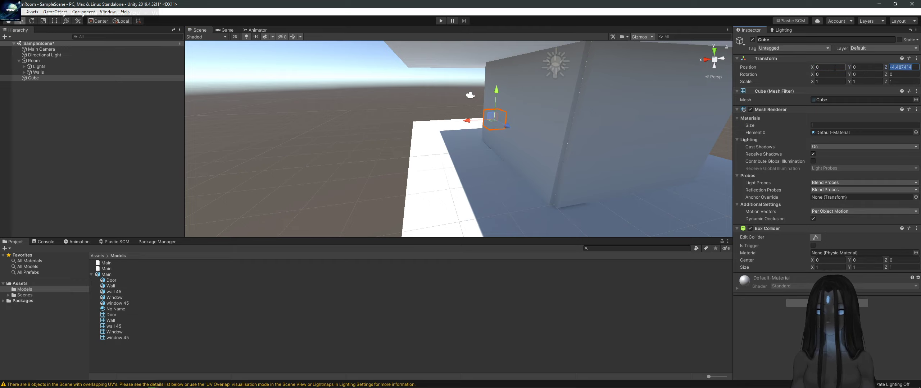
text(0)
key(Tab)
Step: Frame the cube and set its Y position to 0.5 to rest it on the room's floor
right_drag(584, 162, 562, 169)
key(f)
alt+drag(562, 168, 529, 158)
scroll(532, 146, down, 8)
scroll(533, 145, up, 5)
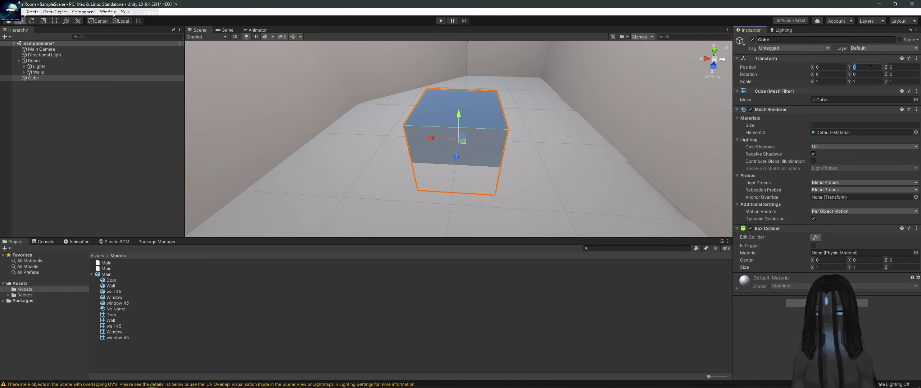
text(0.5)
alt+drag(427, 167, 481, 190)
Step: Switch to Blender and move the block's selected negative Y side inward along Y to shorten the block
key(alt+Tab)
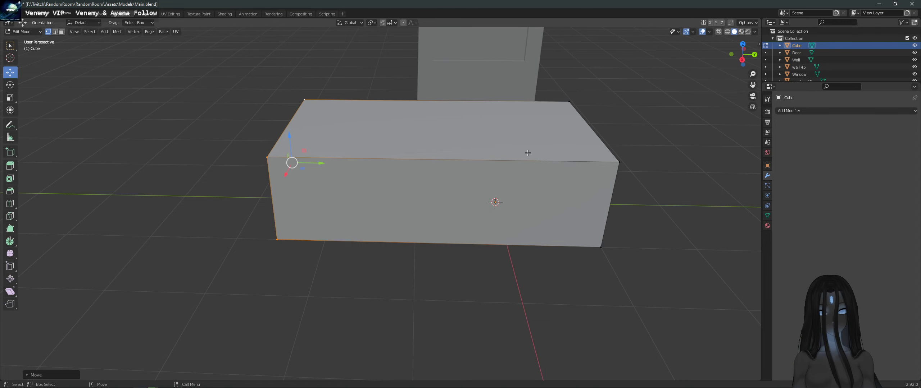
middle_drag(527, 153, 447, 151)
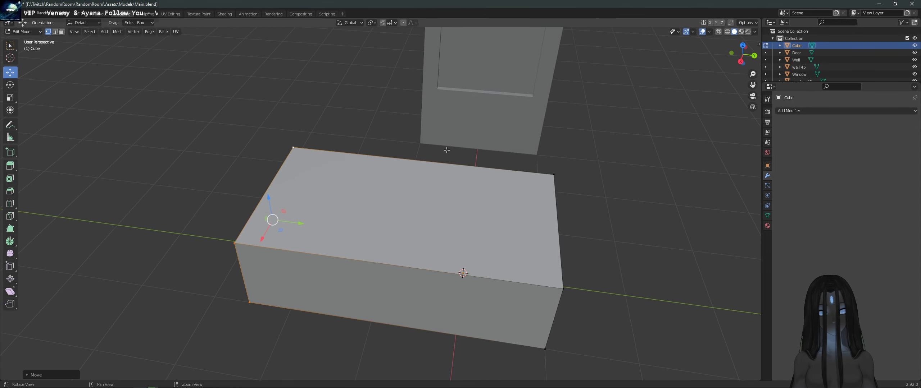
middle_drag(525, 152, 345, 175)
drag(304, 229, 426, 231)
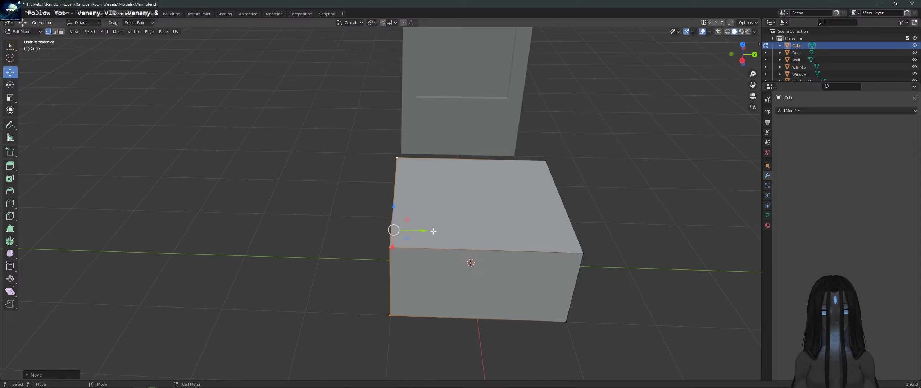
middle_drag(426, 231, 415, 216)
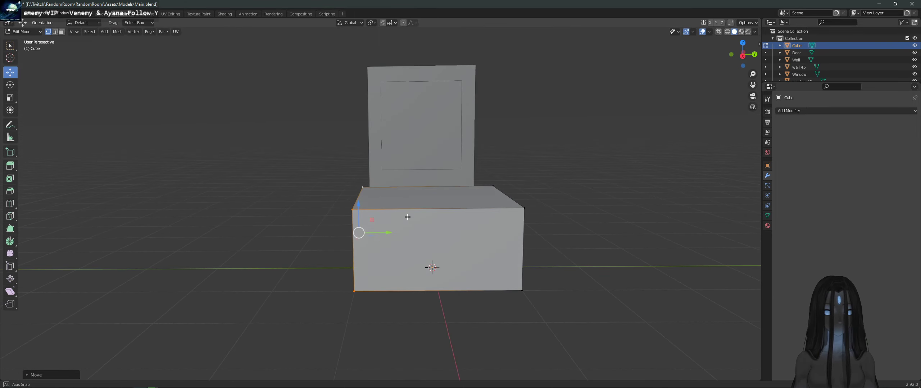
Step: Switch to Unity, set the reference cube's Y scale to 1.8 and raise it to a Y position of about 0.917
key(alt+Tab)
click(424, 145)
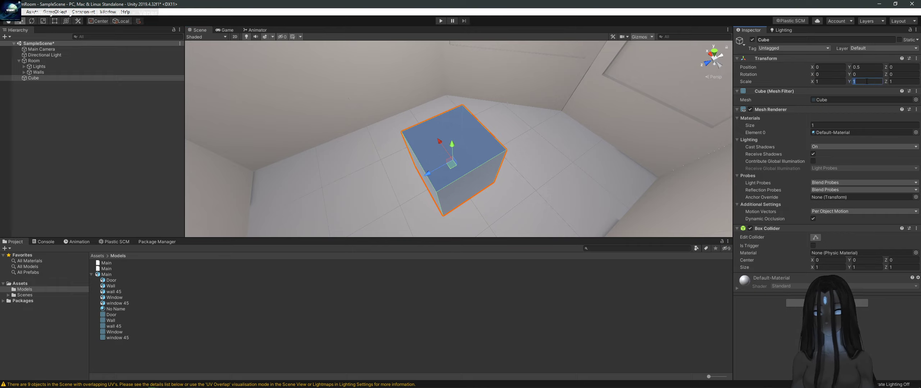
text(8)
alt+drag(549, 163, 601, 87)
drag(462, 129, 498, 140)
middle_drag(498, 141, 494, 104)
scroll(489, 116, down, 3)
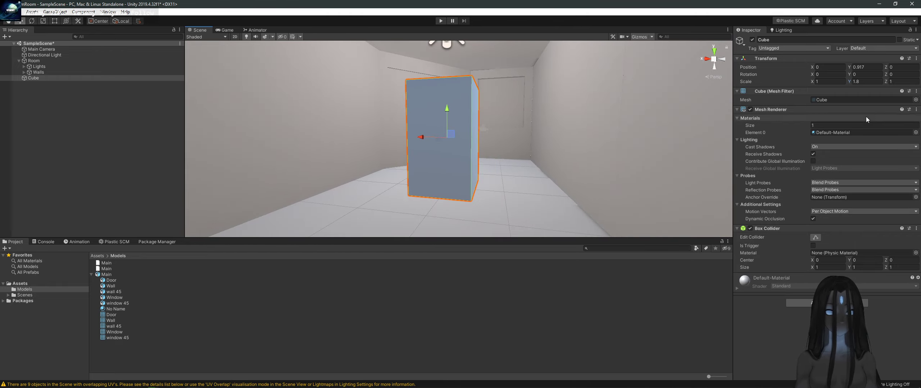
Step: Set the reference cube's scale to X 0.5, Y 1.8, Z 0.5 to form a slim person-sized pillar
text(0.5)
key(Tab)
text(0.5)
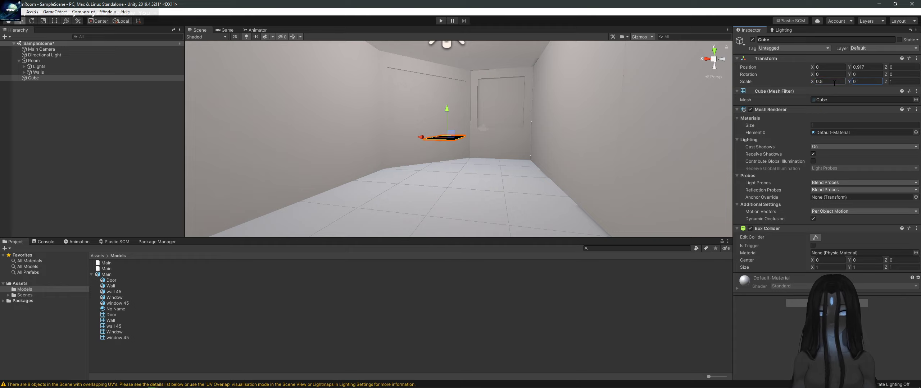
key(BackSpace)
key(BackSpace)
key(BackSpace)
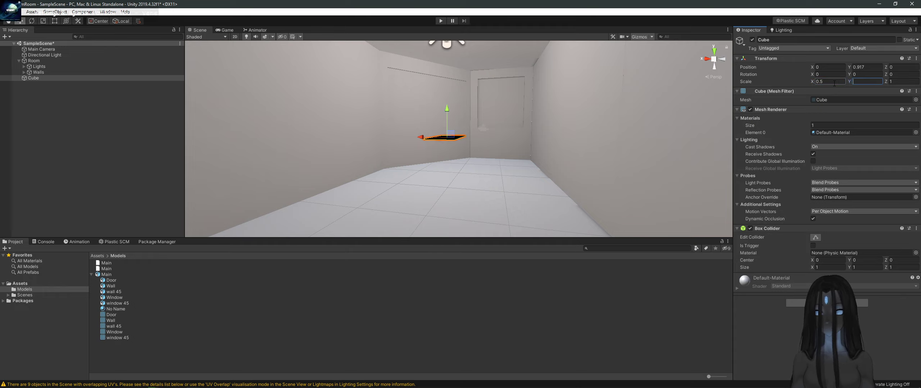
text(1.80.5)
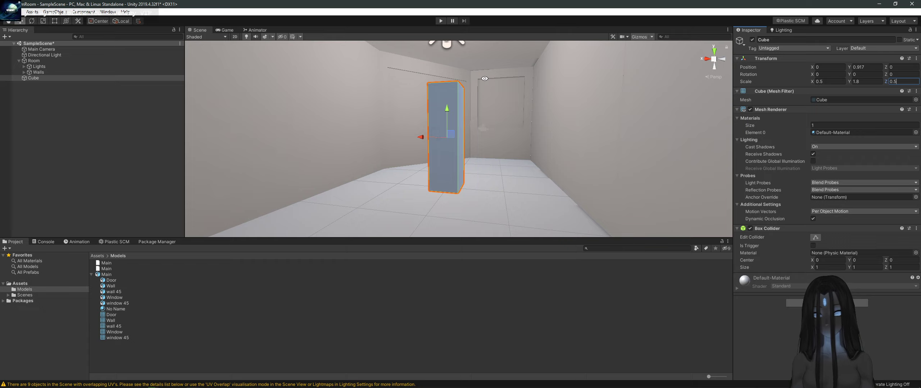
alt+drag(484, 78, 475, 102)
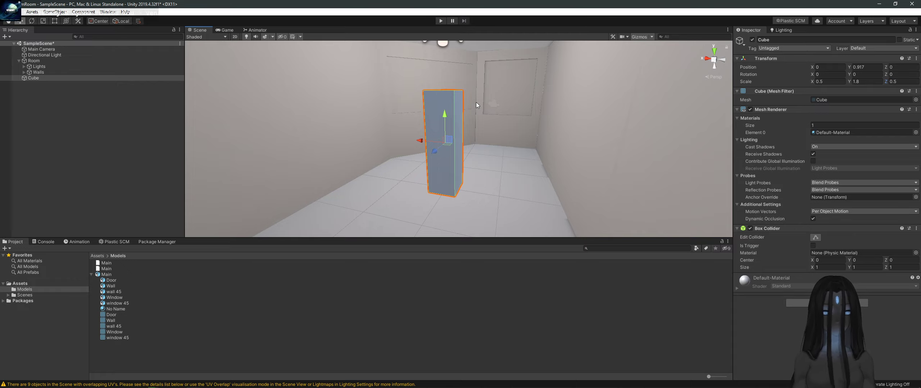
alt+drag(505, 117, 493, 105)
alt+drag(558, 87, 575, 86)
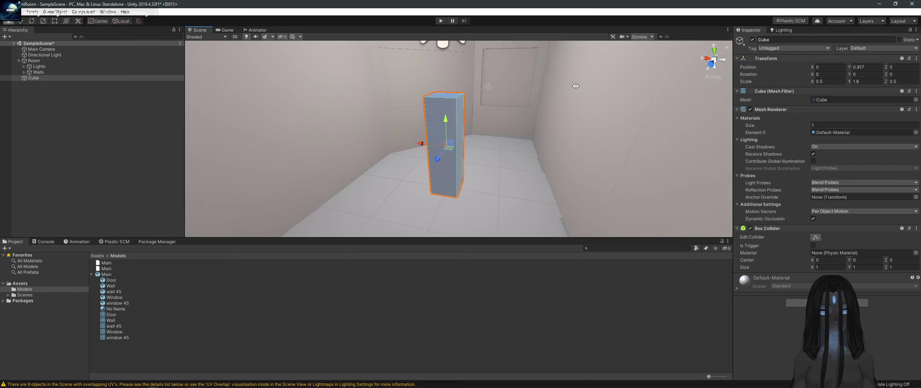
Step: Compare the proportions of the Blender block and wall pieces with the reference pillar and room height in Unity
key(alt+Tab)
click(446, 174)
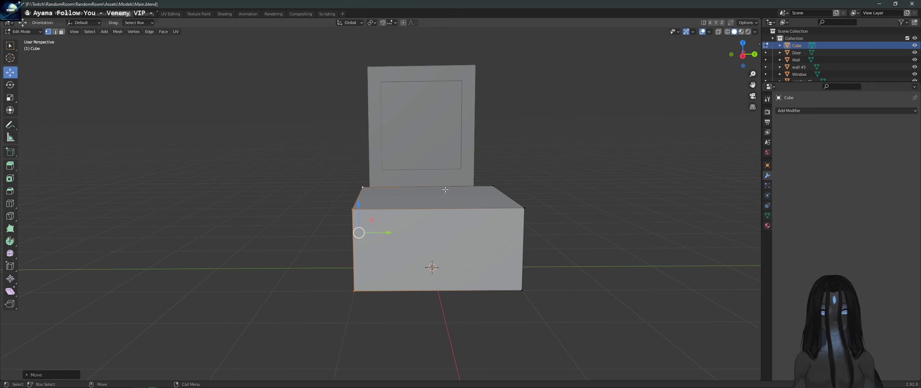
click(432, 148)
middle_drag(305, 152, 448, 187)
key(alt+Tab)
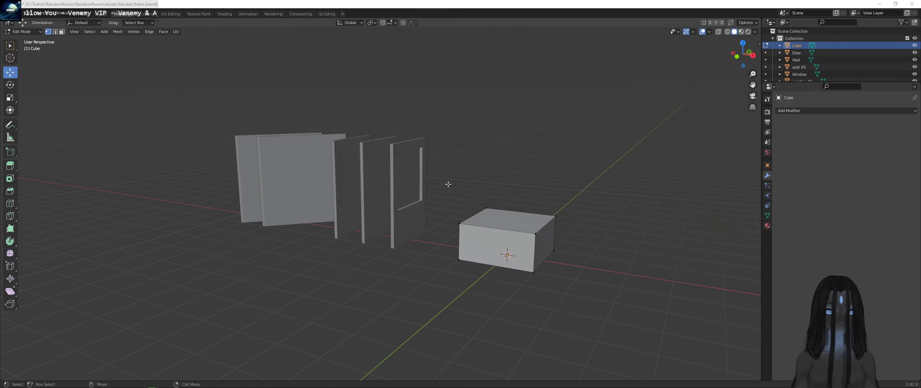
alt+drag(515, 150, 513, 129)
middle_drag(507, 98, 507, 134)
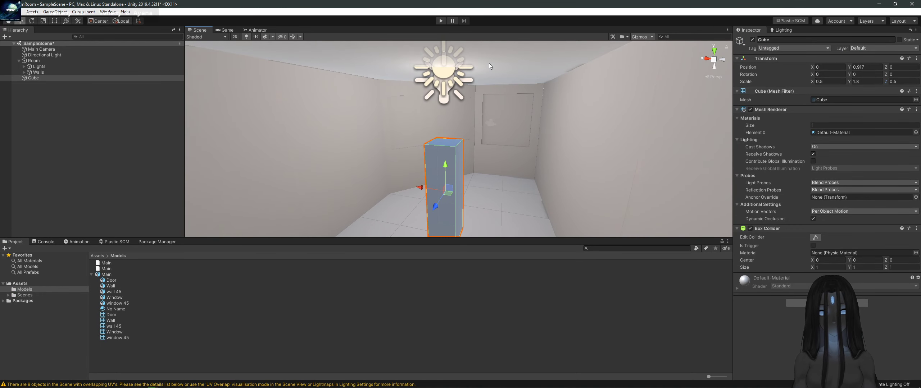
click(489, 63)
right_drag(522, 140, 480, 141)
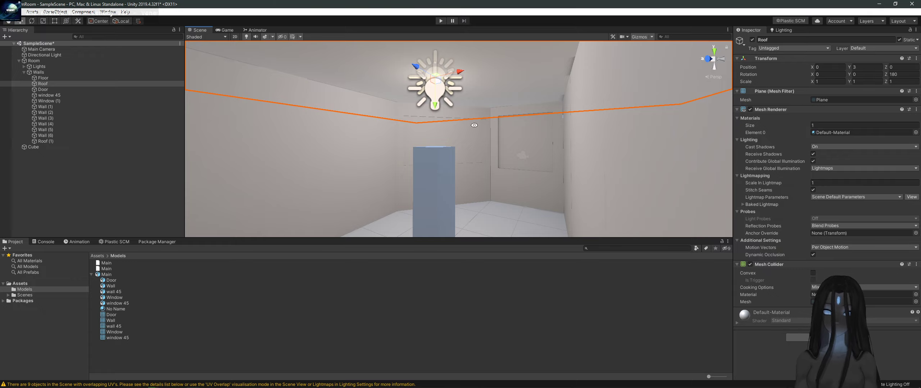
right_drag(474, 125, 497, 113)
mouse_move(399, 135)
right_down()
mouse_move(480, 128)
mouse_move(383, 136)
right_up()
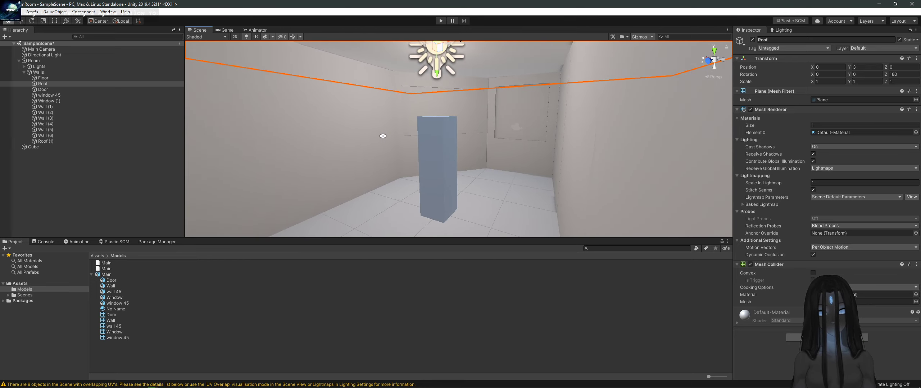
Step: Switch to Blender, leave the block's Edit Mode and open the window 45 object in Edit Mode
key(alt+Tab)
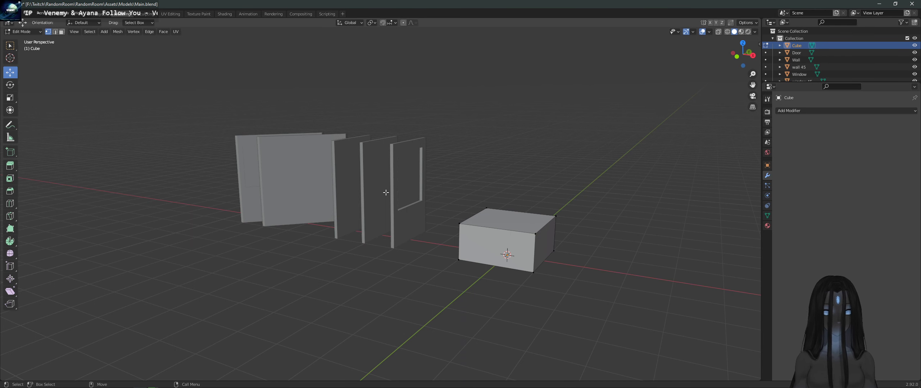
click(22, 31)
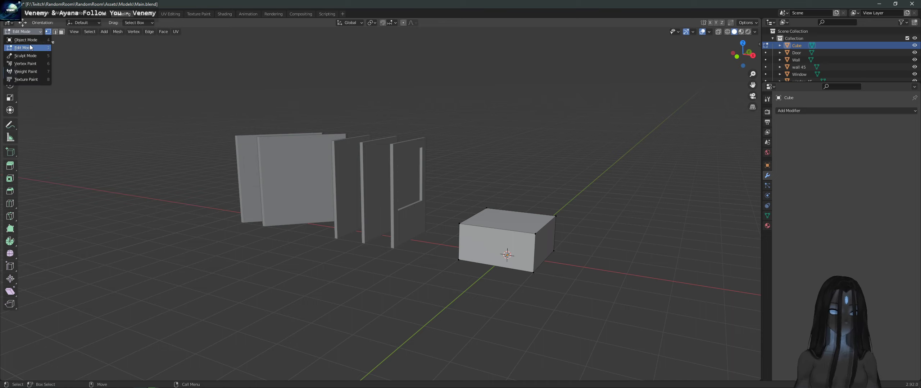
click(26, 39)
click(195, 119)
click(261, 212)
click(22, 31)
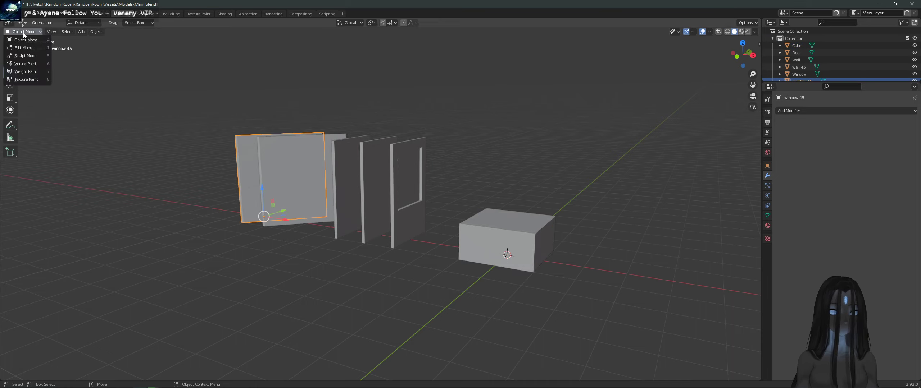
click(24, 47)
key(KP_Decimal)
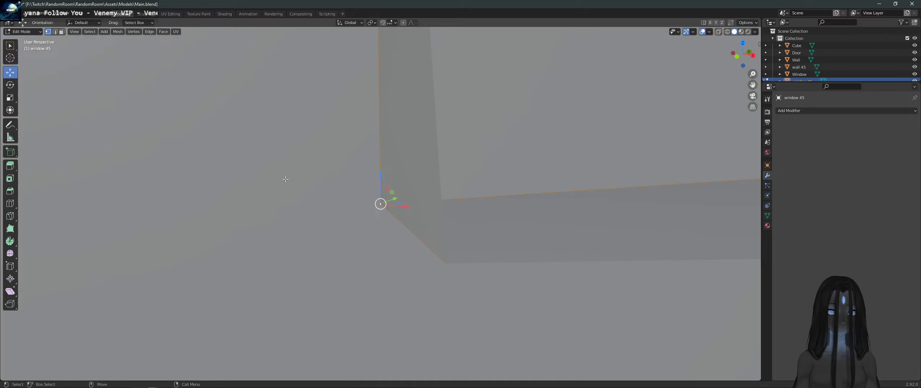
Step: Examine the lower corner vertices of the opening in window 45 and save the Blender file
scroll(314, 175, down, 12)
middle_drag(321, 175, 444, 187)
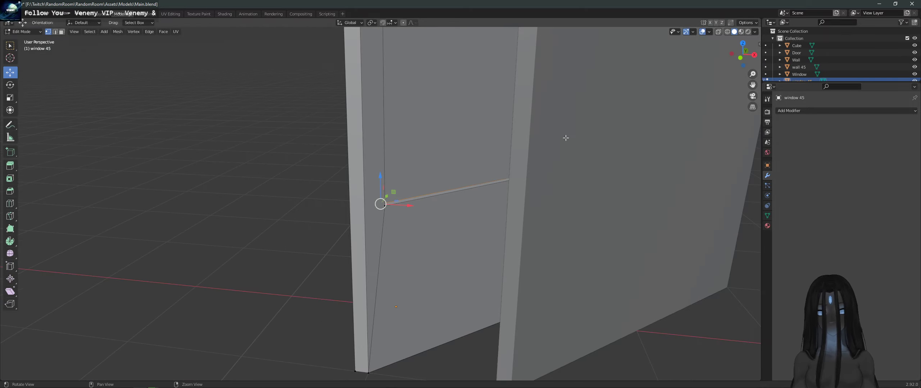
middle_drag(565, 138, 449, 187)
click(492, 139)
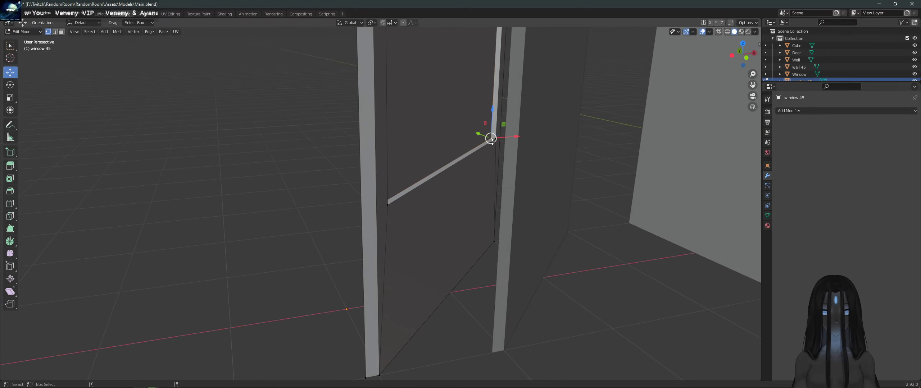
shift+click(389, 203)
middle_drag(391, 203, 452, 197)
drag(429, 142, 429, 166)
middle_drag(516, 193, 507, 173)
drag(444, 206, 444, 209)
click(494, 197)
key(ctrl+s)
Step: Return to Object Mode, select the block and open it in Edit Mode
scroll(439, 176, down, 1)
scroll(440, 177, down, 8)
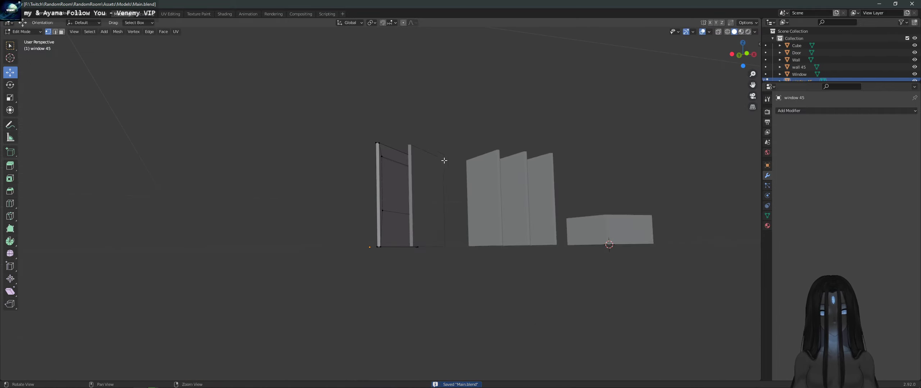
middle_drag(442, 158, 455, 175)
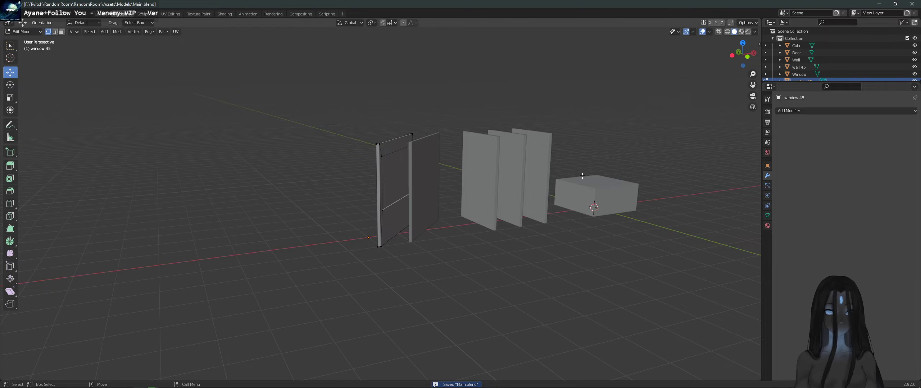
click(24, 32)
click(26, 40)
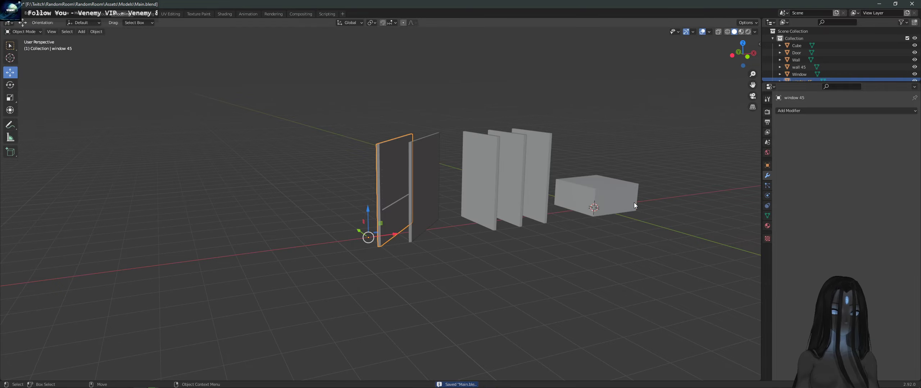
click(625, 201)
scroll(615, 200, up, 3)
middle_drag(616, 199, 472, 167)
scroll(424, 205, up, 3)
alt+drag(381, 226, 426, 205)
scroll(407, 211, up, 2)
scroll(406, 211, up, 2)
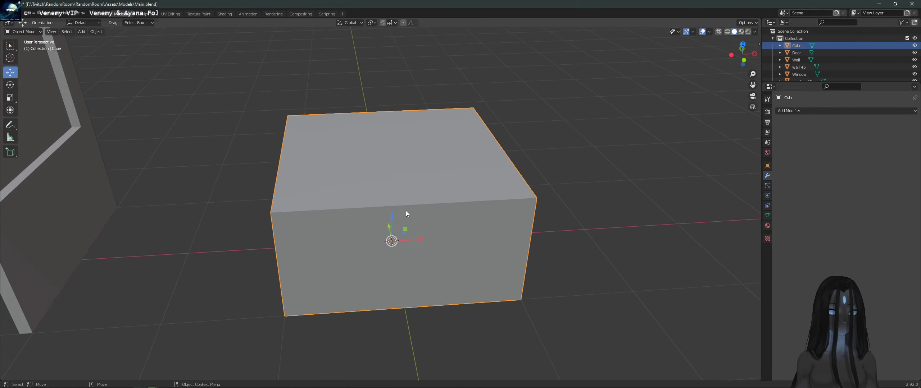
middle_drag(406, 211, 420, 188)
click(39, 35)
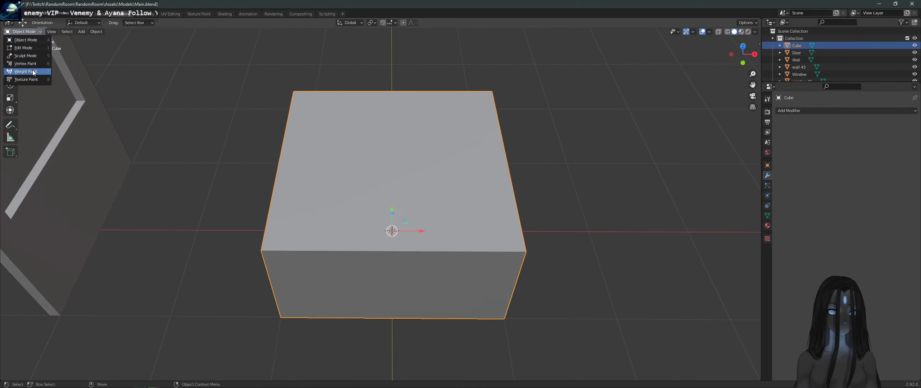
click(22, 47)
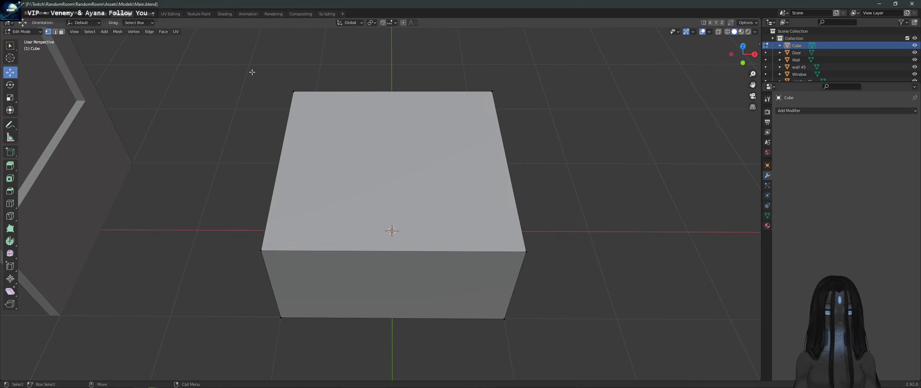
Step: Select the four vertices on the block's negative X side and set their median to X -0.5 m and Y 0 m
drag(252, 71, 332, 331)
middle_drag(263, 261, 253, 242)
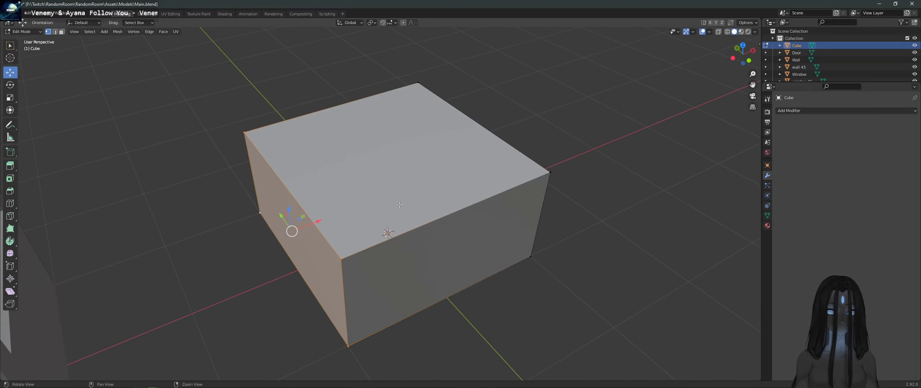
alt+drag(399, 204, 340, 195)
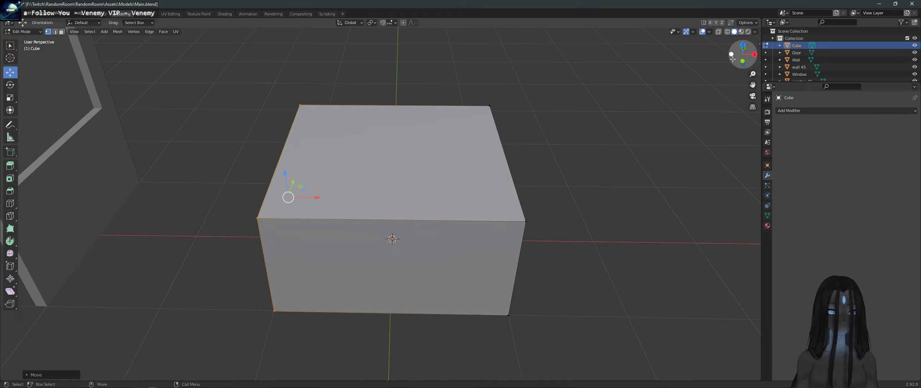
click(758, 44)
click(740, 67)
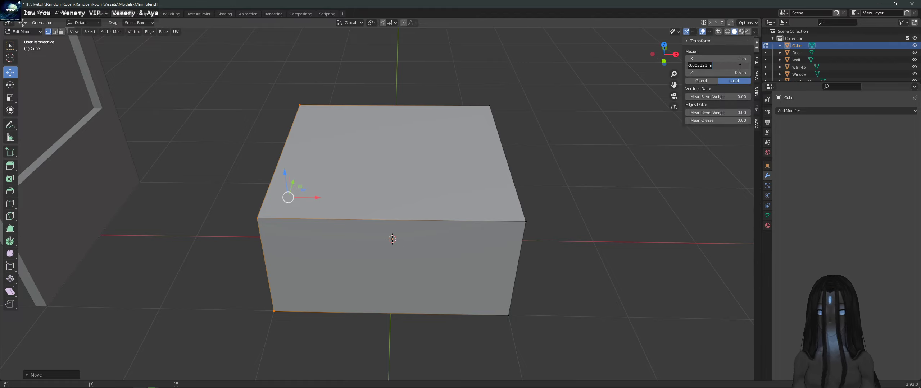
text(0)
key(Tab)
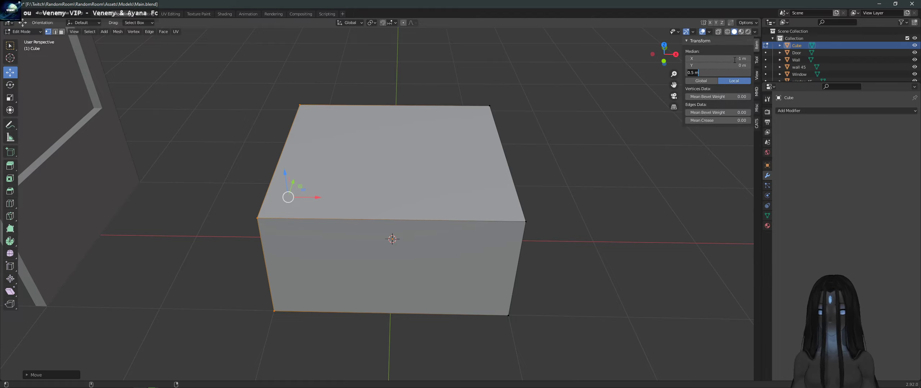
key(Return)
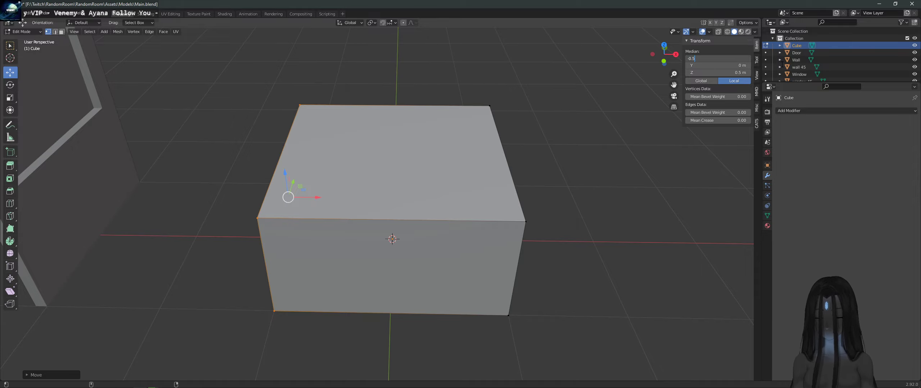
key(Return)
Step: Select the four vertices on the block's positive X side and set their median X to 0.5 m
drag(565, 326, 473, 77)
alt+drag(594, 136, 558, 144)
shift+click(529, 215)
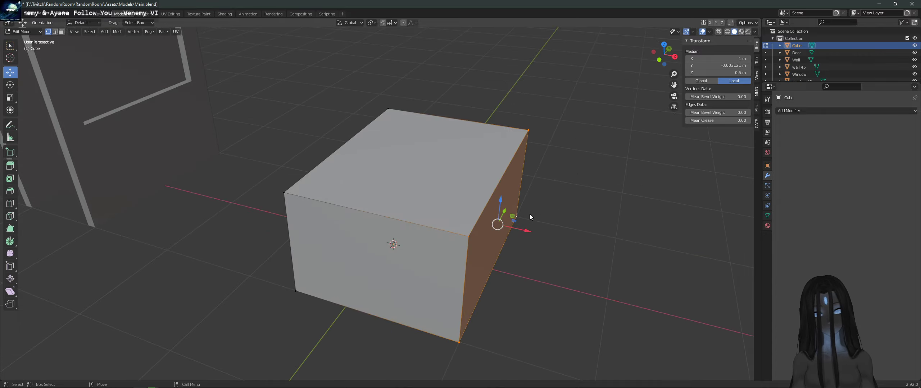
alt+drag(554, 202, 601, 172)
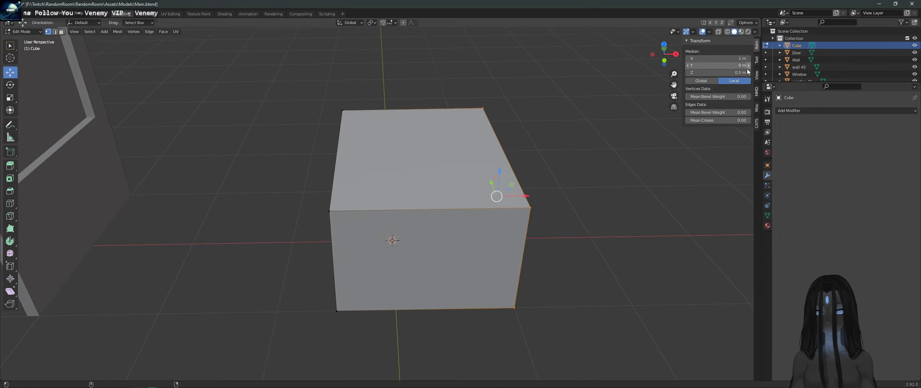
click(741, 59)
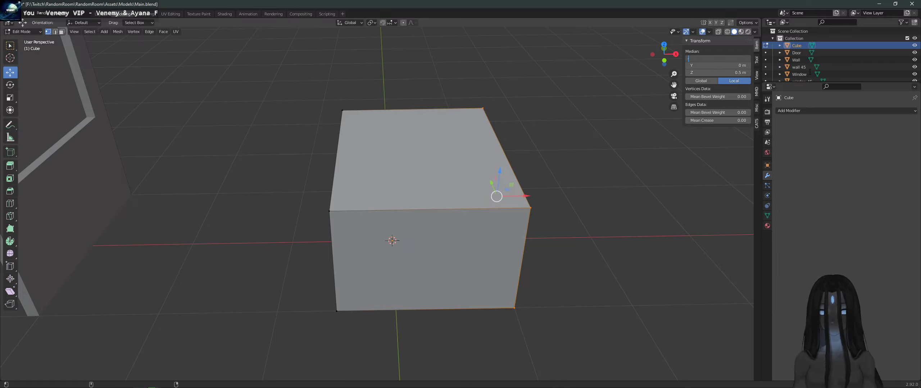
text(0)
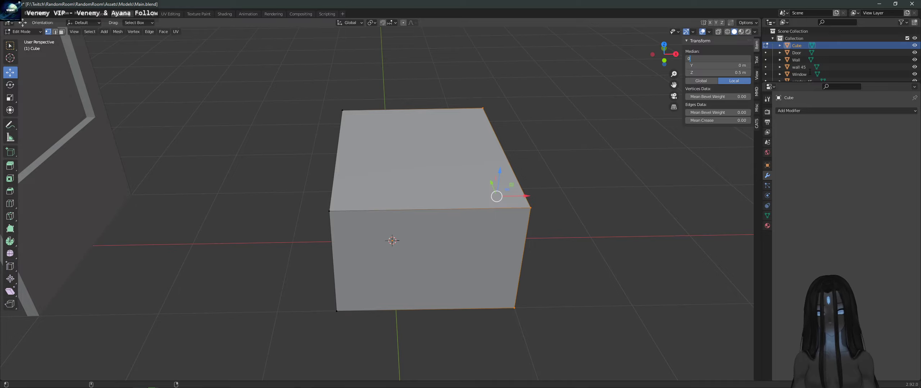
text(.5)
key(Return)
Step: Select the block's four top vertices and set their median Z to 0.5 m
key(alt+a)
middle_drag(528, 205, 550, 161)
drag(276, 104, 498, 192)
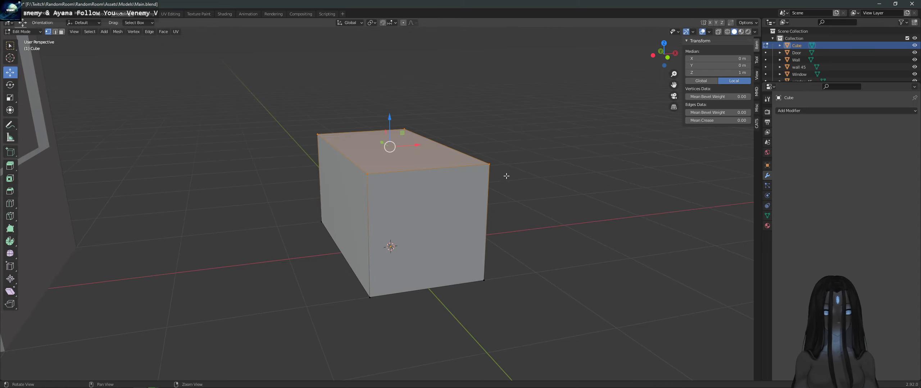
middle_drag(498, 192, 513, 187)
mouse_move(390, 118)
mouse_down()
mouse_move(390, 209)
mouse_move(390, 118)
mouse_up()
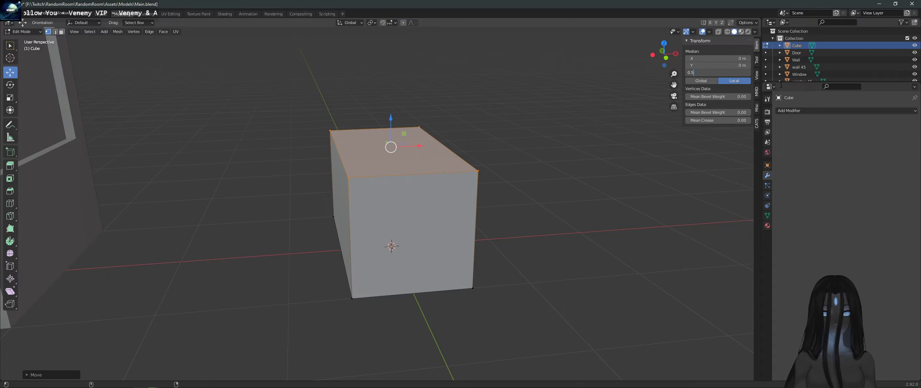
text(0.5)
key(Return)
Step: Add seven crosswise loop cuts along the block's length: at the centre, about Y ±0.5 m, and progressively closer to both ends
middle_drag(488, 165, 431, 212)
click(525, 181)
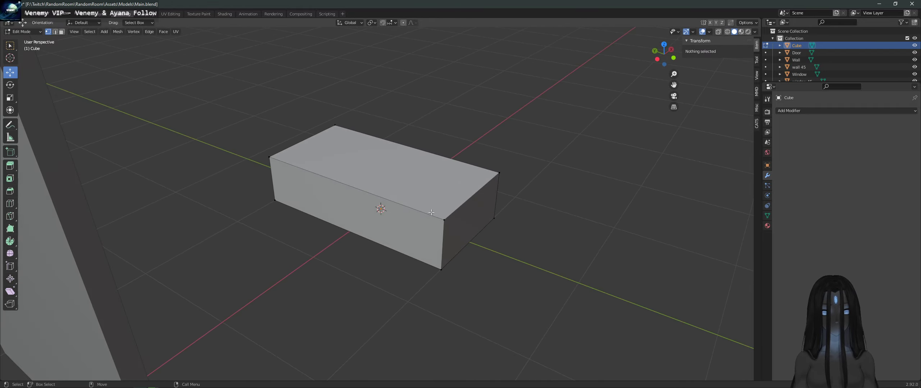
click(9, 204)
click(331, 180)
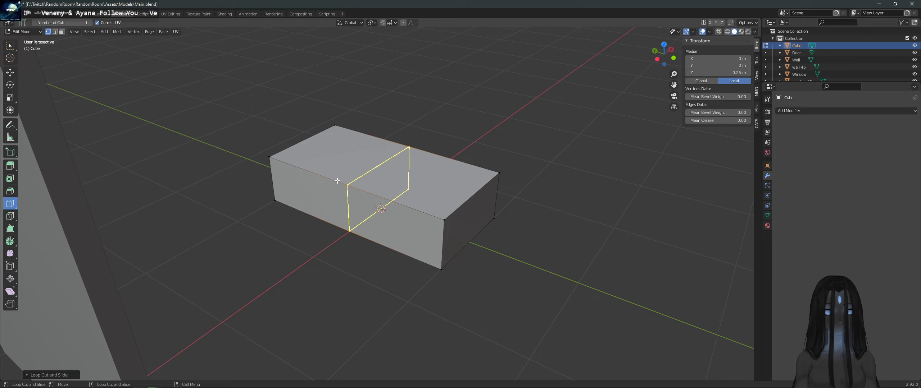
click(308, 168)
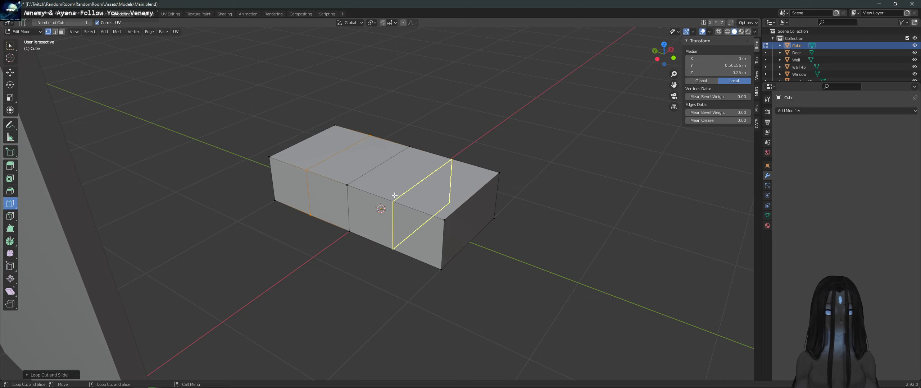
click(396, 196)
click(428, 207)
click(441, 213)
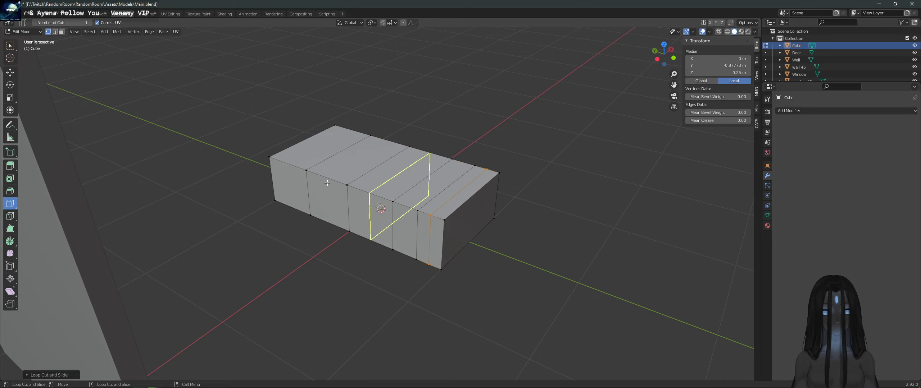
click(277, 163)
Step: Add five lengthwise loop cuts to the block at X 0, ±0.25 and ±0.375 m
middle_drag(349, 173, 344, 156)
click(398, 160)
click(363, 155)
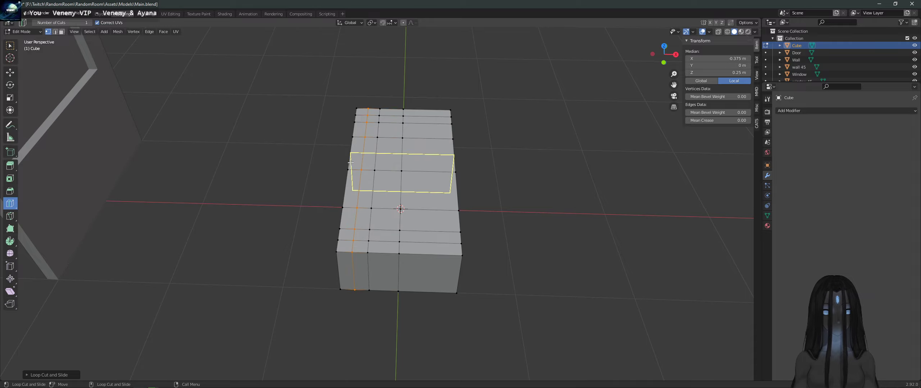
click(358, 163)
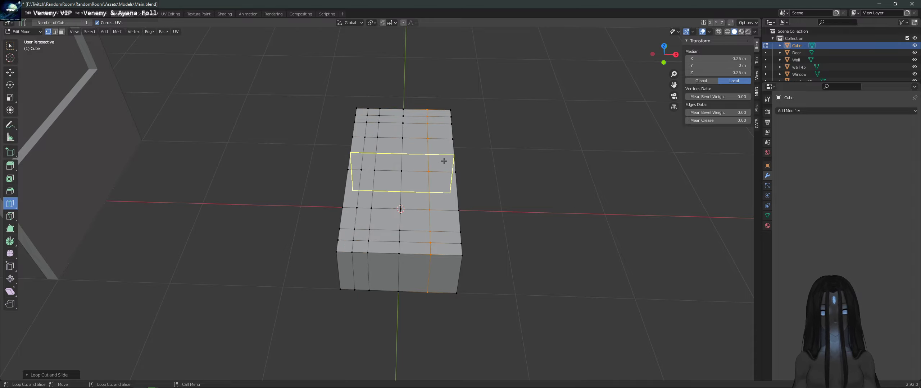
click(437, 163)
Step: Switch to face selection and select the whole narrow strip of top faces along the block's positive Y end
middle_drag(481, 160, 531, 140)
alt+drag(531, 140, 538, 133)
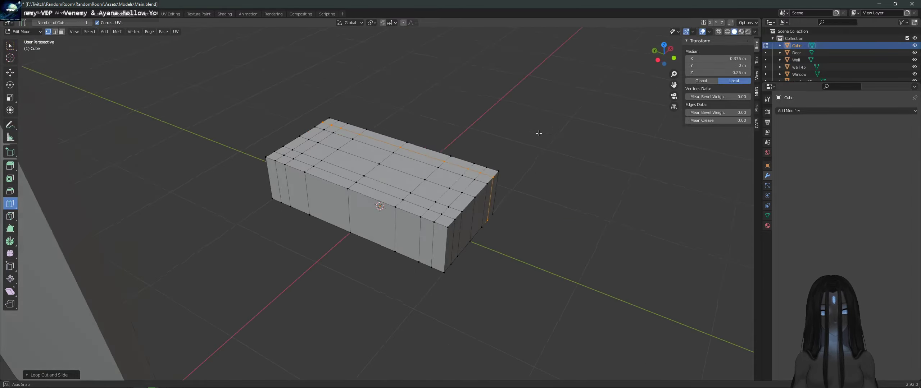
scroll(428, 172, up, 3)
alt+drag(364, 133, 392, 109)
alt+middle_drag(392, 110, 445, 119)
alt+drag(445, 119, 378, 124)
click(62, 33)
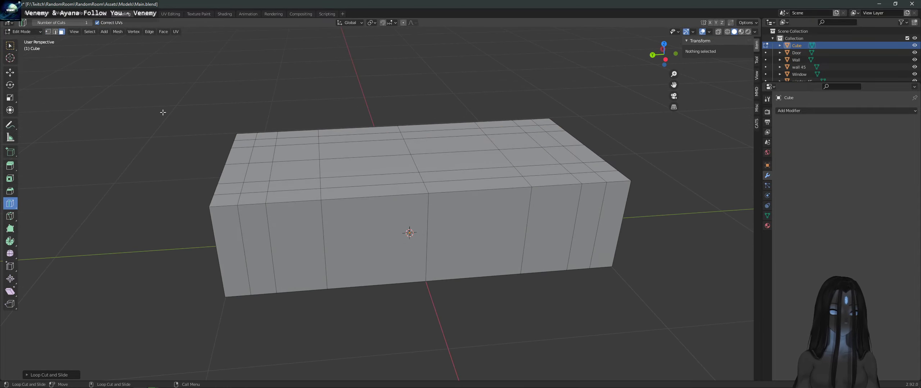
alt+drag(314, 124, 307, 139)
click(10, 73)
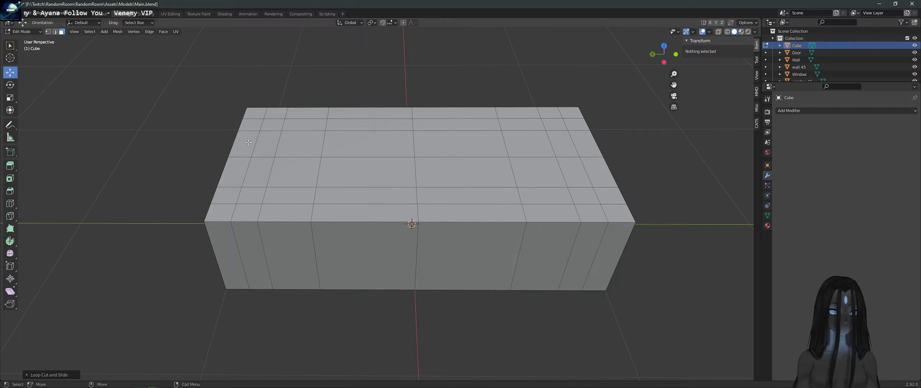
click(255, 128)
click(252, 114)
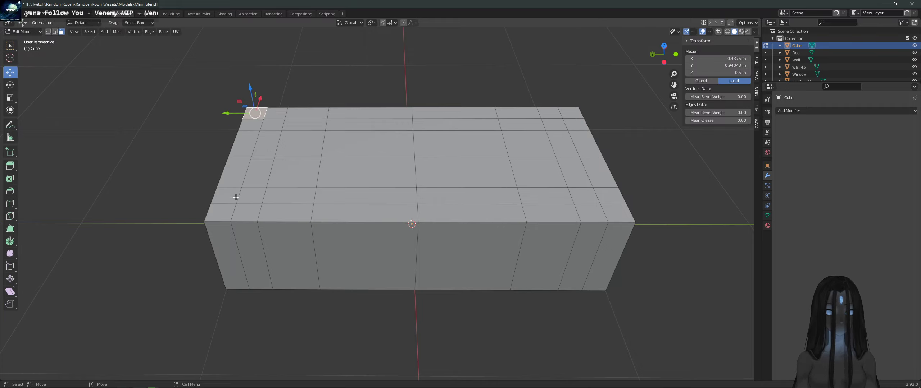
shift+click(218, 212)
shift+click(226, 196)
shift+click(234, 172)
shift+click(241, 143)
shift+click(246, 133)
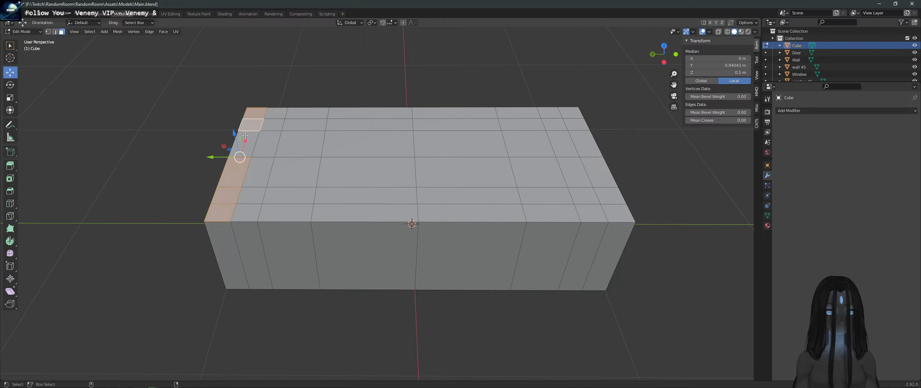
middle_drag(246, 133, 334, 185)
drag(312, 152, 310, 127)
key(ctrl+z)
click(10, 178)
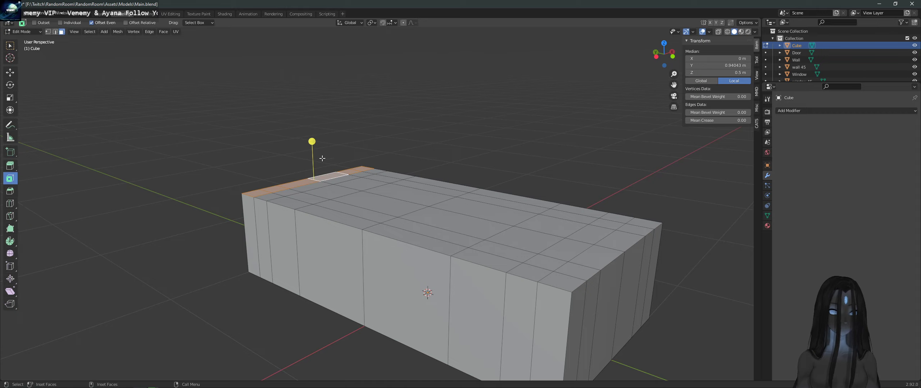
Step: Activate Extrude Region and add the narrow top faces along the positive X edge to the selection
click(11, 169)
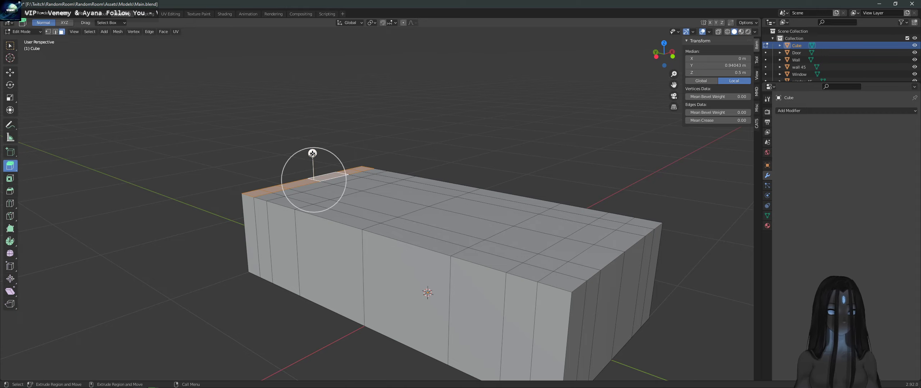
middle_drag(312, 155, 417, 176)
shift+click(392, 145)
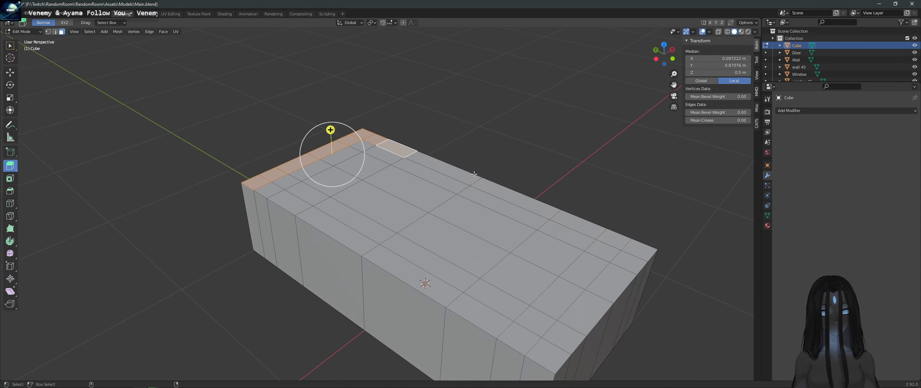
shift+click(467, 176)
shift+click(518, 199)
shift+click(578, 225)
shift+click(614, 240)
shift+click(639, 250)
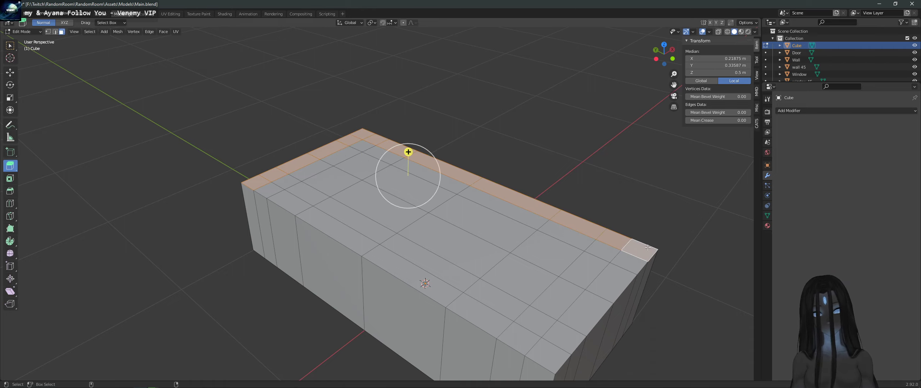
Step: Add the top faces along the negative Y end and extrude the U-shaped rim upward to about Z 0.9 m
shift+click(626, 263)
shift+click(608, 281)
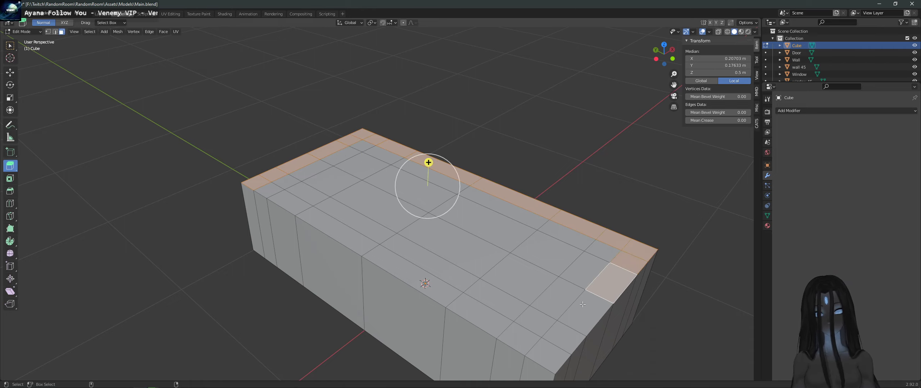
shift+click(583, 310)
shift+click(561, 335)
shift+click(542, 355)
drag(450, 190, 425, 113)
Step: Set the extruded rim's median Z to 1 m
click(743, 73)
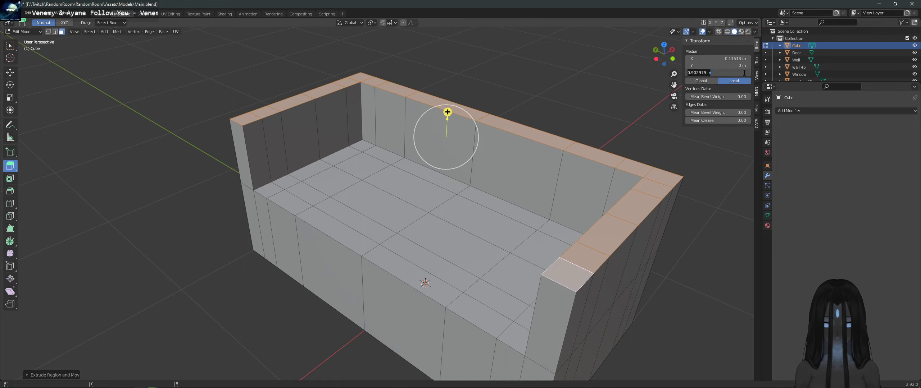
key(Return)
middle_drag(509, 234, 421, 248)
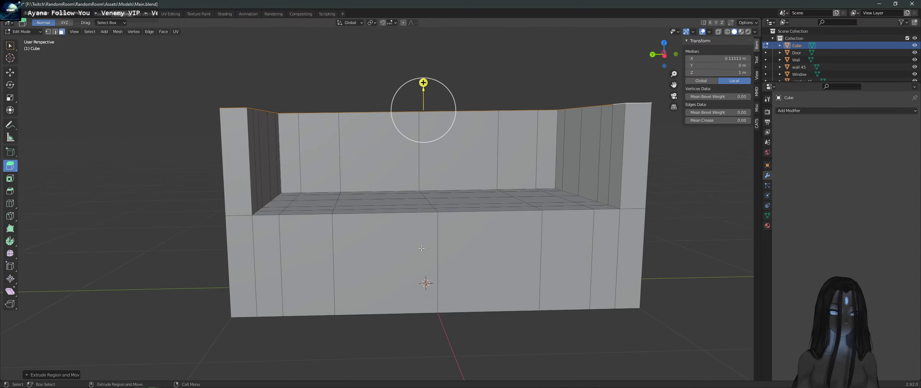
middle_drag(455, 185, 400, 191)
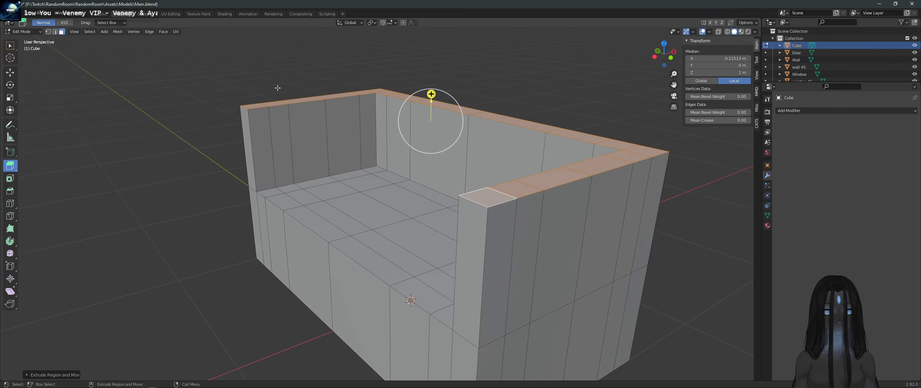
Step: Select the rim's top faces along both arms and the back, leaving out the four corner faces
click(277, 103)
shift+click(316, 97)
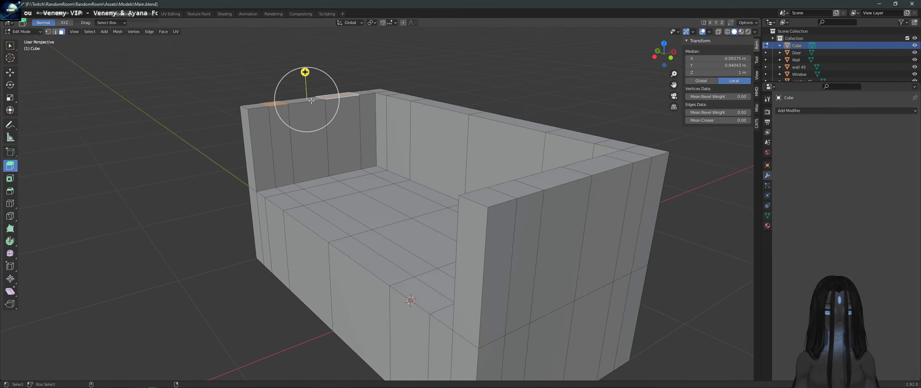
shift+click(389, 95)
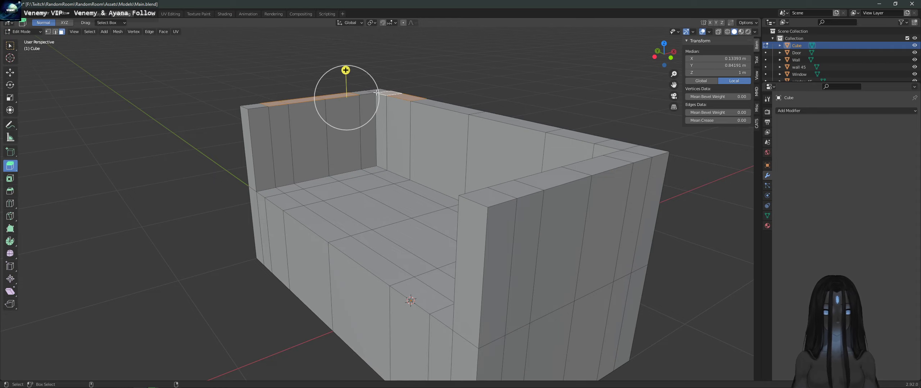
shift+click(363, 93)
middle_drag(364, 103, 393, 111)
shift+click(408, 94)
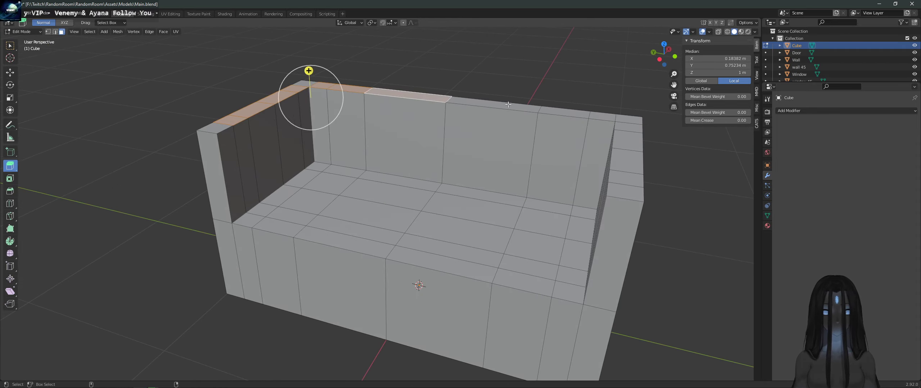
shift+click(508, 105)
shift+click(603, 118)
shift+click(564, 113)
alt+drag(556, 144, 572, 134)
double_click(592, 127)
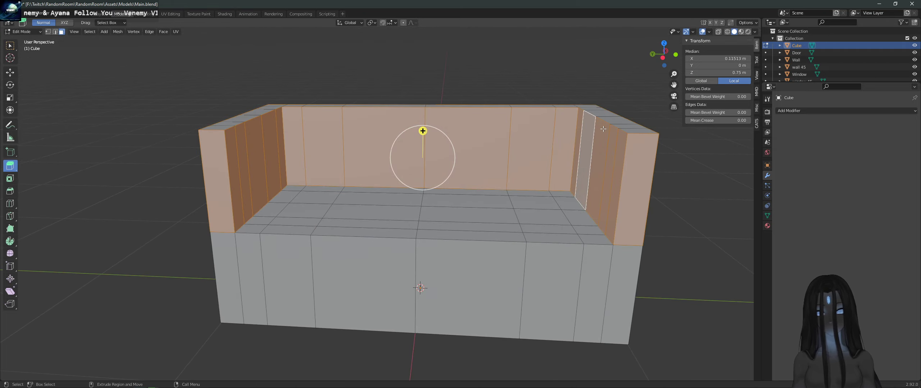
alt+click(603, 129)
middle_drag(603, 129, 448, 107)
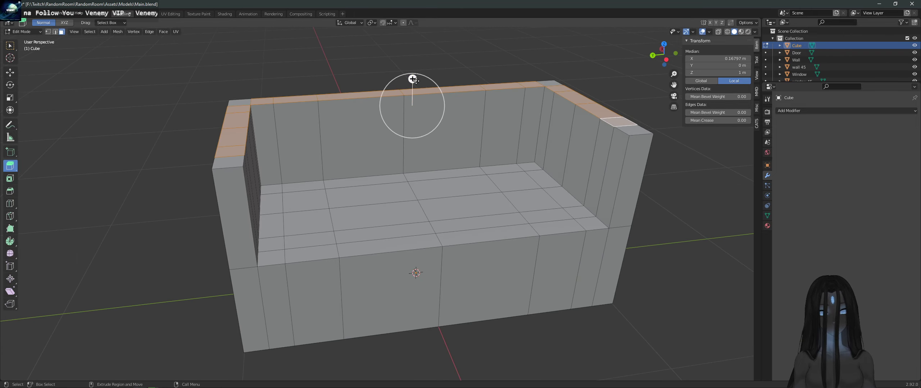
Step: Try to extrude the selected rim faces downward, and undo it together with the face selection and the rim's height change
drag(412, 79, 414, 104)
key(ctrl+z)
key(ctrl+z)
key(ctrl+z)
key(ctrl+z)
key(ctrl+z)
key(ctrl+z)
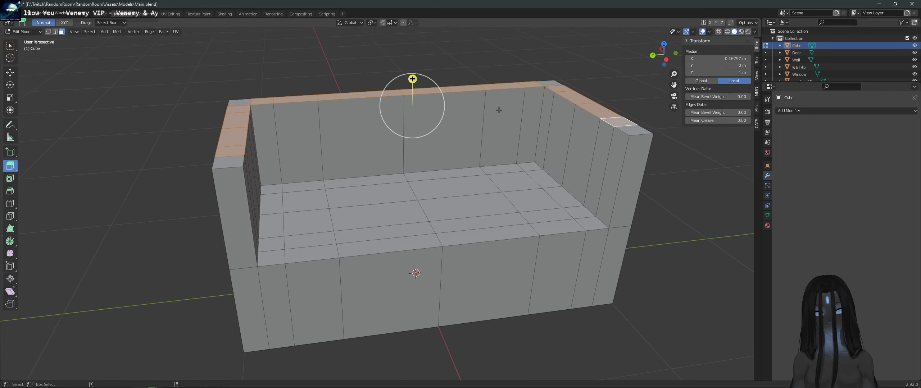
key(ctrl+z)
key(ctrl+z)
key(ctrl+z)
key(ctrl+z)
key(ctrl+z)
key(ctrl+z)
key(ctrl+z)
key(ctrl+z)
key(ctrl+z)
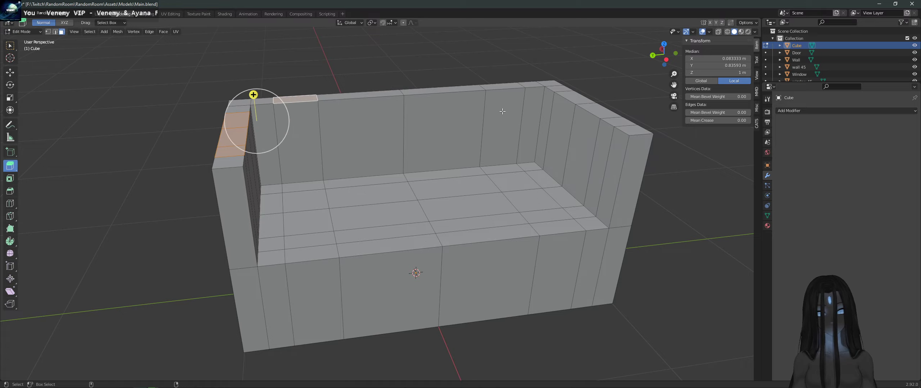
key(ctrl+z)
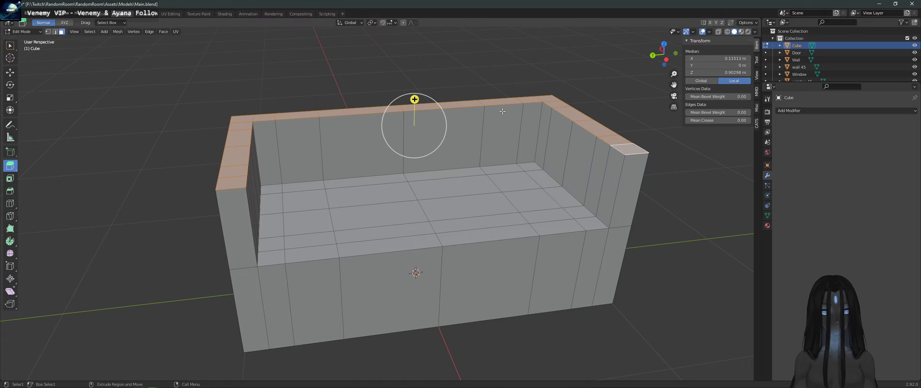
Step: Set the median Z of the selected rim faces to 0.8 m
middle_drag(615, 96, 576, 90)
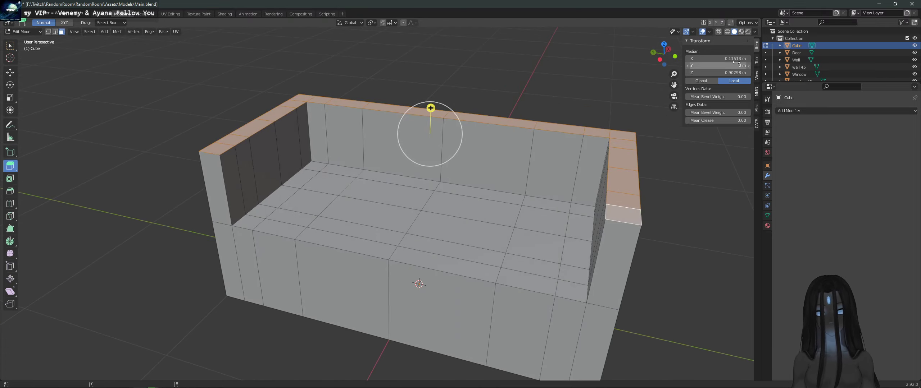
click(733, 73)
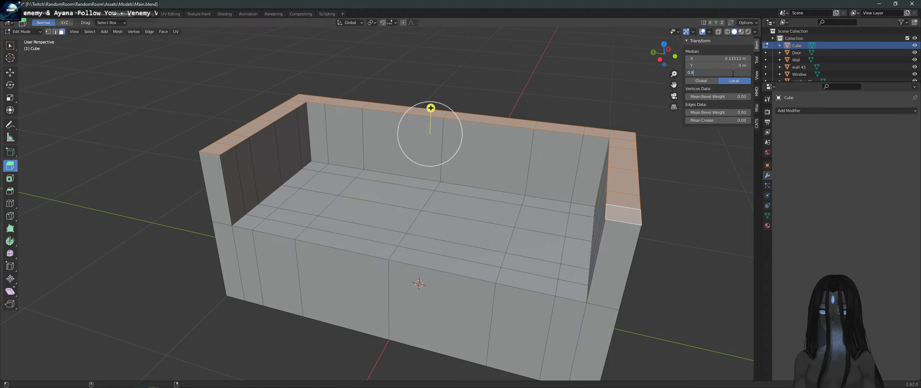
key(Return)
Step: Select all the faces on the underside of the block, including the corner faces
middle_drag(574, 171, 479, 206)
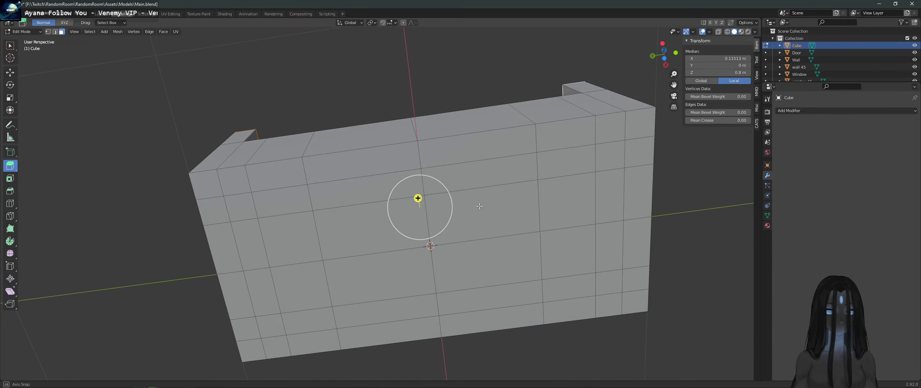
click(239, 185)
shift+click(241, 207)
shift+click(215, 212)
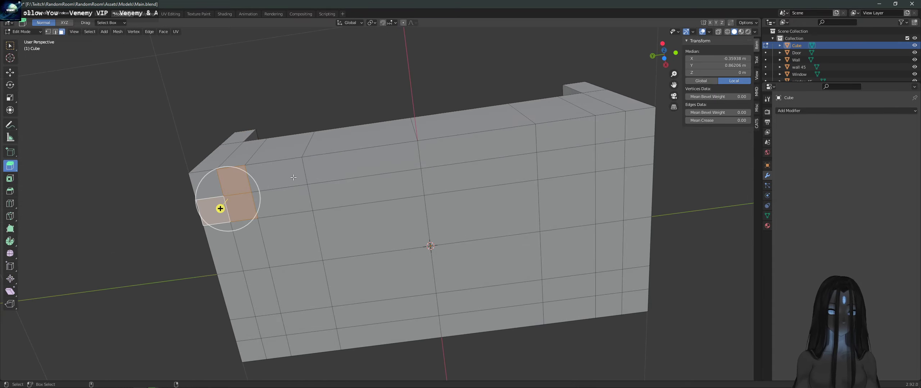
shift+click(290, 176)
shift+click(284, 204)
mouse_move(243, 205)
mouse_down()
mouse_move(247, 261)
mouse_move(263, 281)
mouse_move(285, 286)
mouse_up()
mouse_move(387, 324)
mouse_down()
mouse_move(489, 312)
mouse_move(568, 286)
mouse_move(573, 306)
mouse_up()
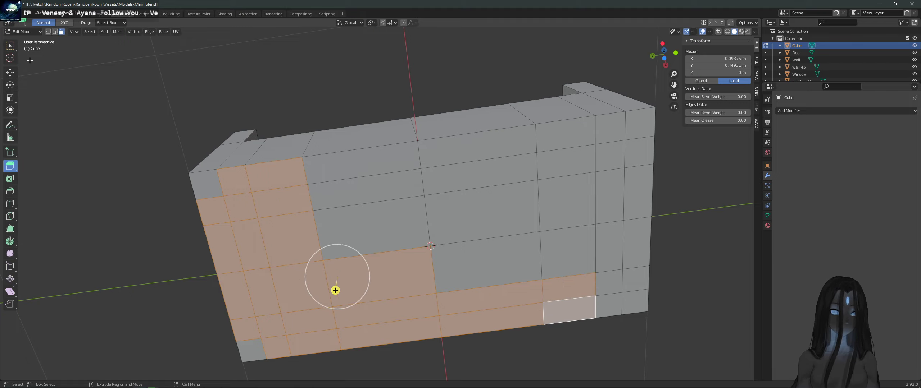
shift+click(203, 184)
shift+click(251, 350)
shift+click(370, 233)
shift+click(365, 196)
shift+click(360, 162)
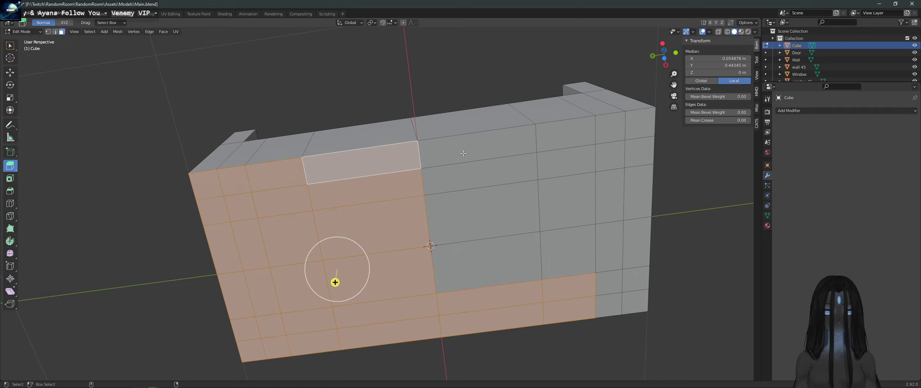
shift+click(462, 153)
shift+click(480, 175)
shift+click(482, 214)
shift+click(487, 266)
shift+click(567, 256)
shift+click(567, 201)
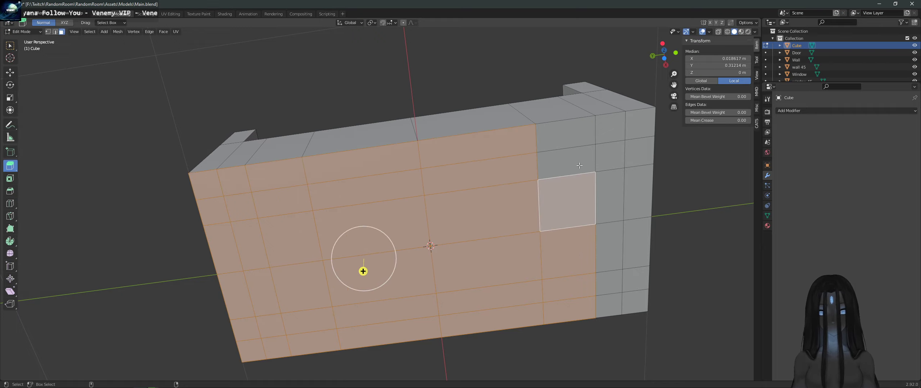
shift+click(579, 166)
shift+click(611, 127)
shift+click(639, 124)
shift+click(638, 151)
shift+click(610, 155)
shift+click(547, 129)
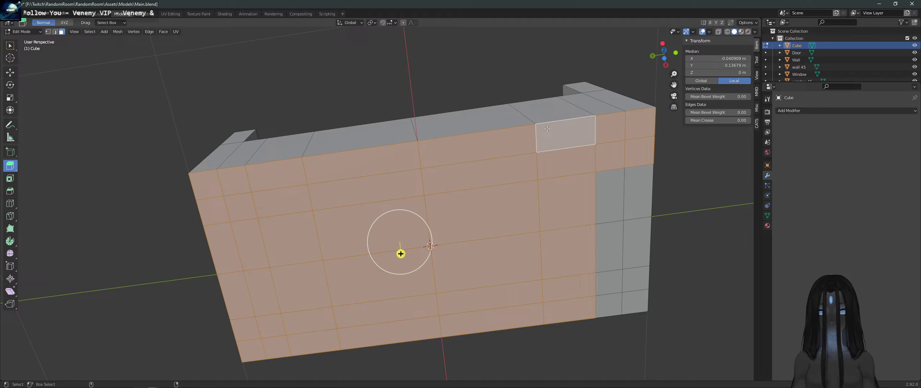
shift+click(608, 196)
shift+click(637, 190)
shift+click(636, 243)
shift+click(609, 245)
shift+click(609, 283)
shift+click(636, 281)
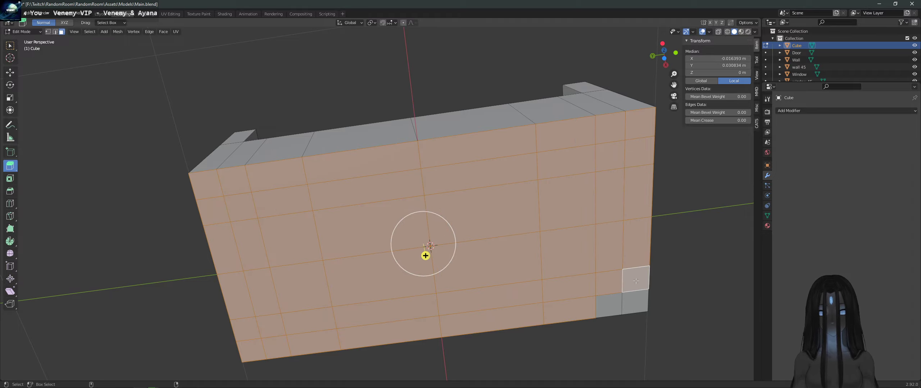
shift+click(635, 304)
shift+click(608, 306)
Step: Move the selected underside faces upward and set their median Z to 0.4 m
middle_drag(609, 305, 97, 197)
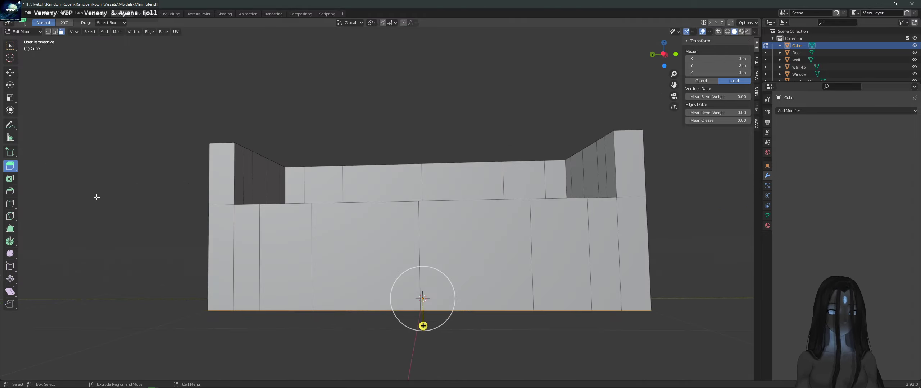
click(6, 73)
drag(423, 269, 421, 227)
click(735, 73)
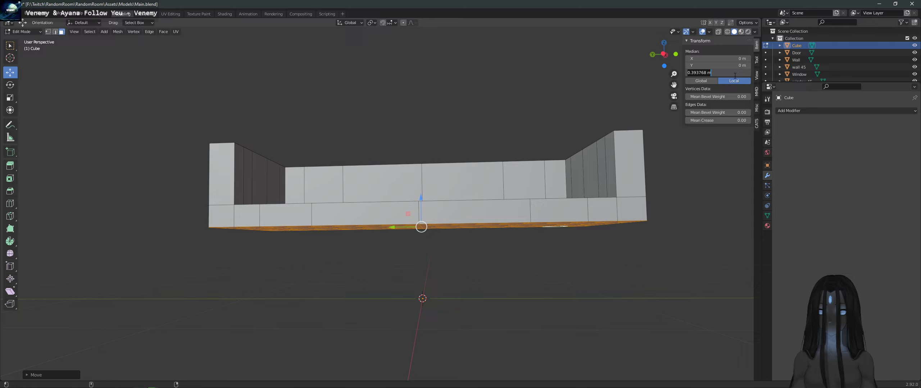
text(0.5)
key(Return)
click(735, 73)
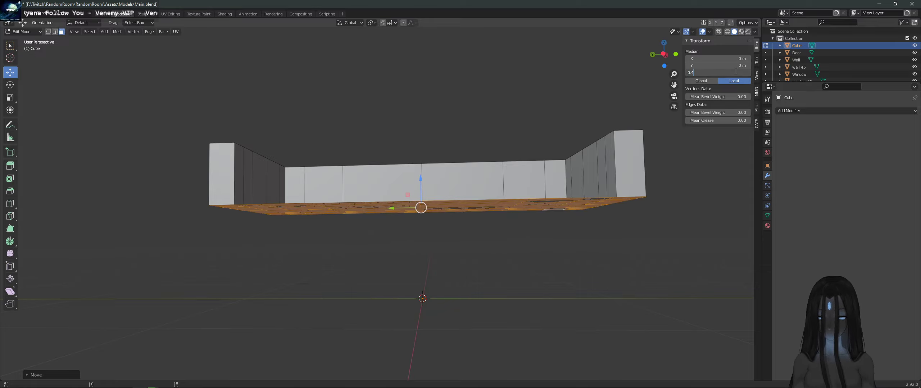
text(0.4)
key(Return)
Step: Extrude the four corner faces of the underside downward as legs and set their end faces to Z 0 m
middle_drag(316, 113, 312, 95)
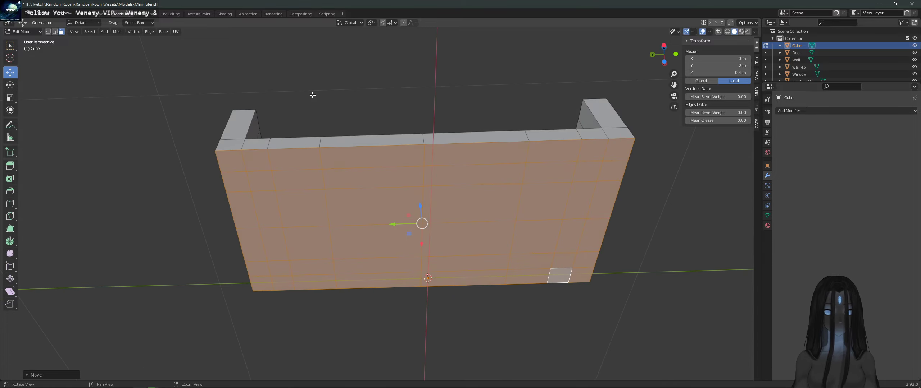
click(238, 158)
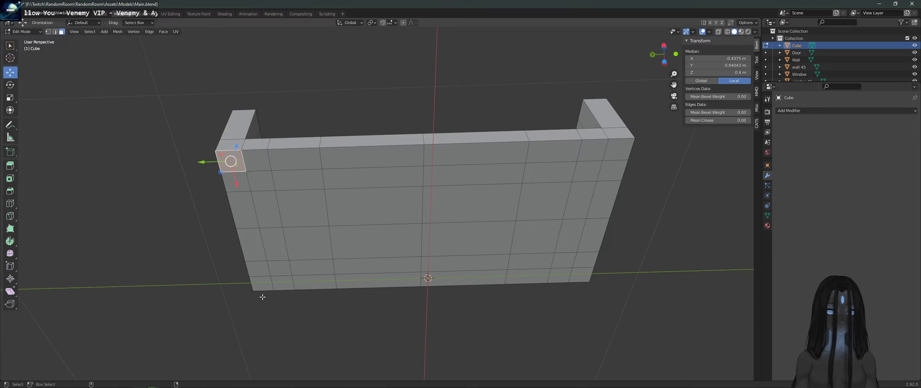
shift+click(585, 277)
shift+click(616, 149)
middle_drag(615, 149, 478, 183)
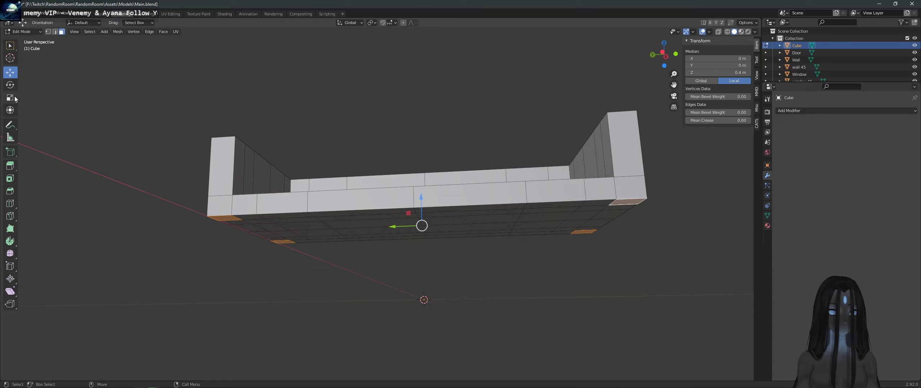
click(10, 166)
drag(422, 253, 427, 327)
drag(424, 299, 431, 336)
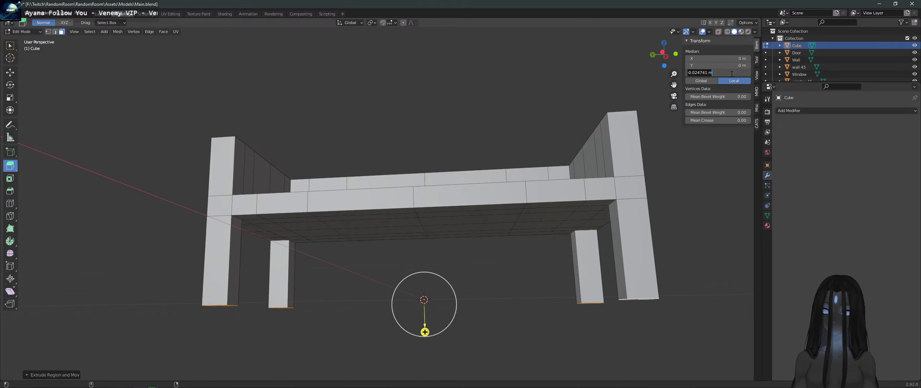
text(0)
key(Return)
Step: Extrude the four corner faces on top of the rim upward as posts and set their median Z to 0.9 m
alt+drag(459, 108, 413, 145)
scroll(394, 146, down, 5)
scroll(393, 181, up, 5)
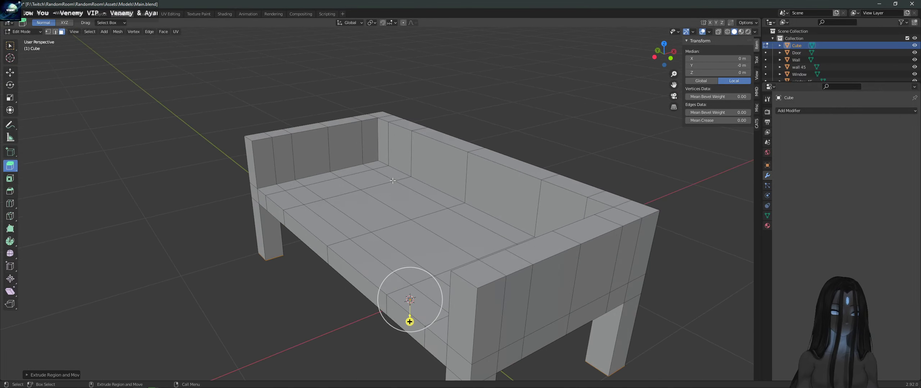
scroll(393, 181, down, 5)
middle_drag(392, 181, 261, 163)
scroll(260, 163, up, 5)
click(223, 167)
shift+click(320, 111)
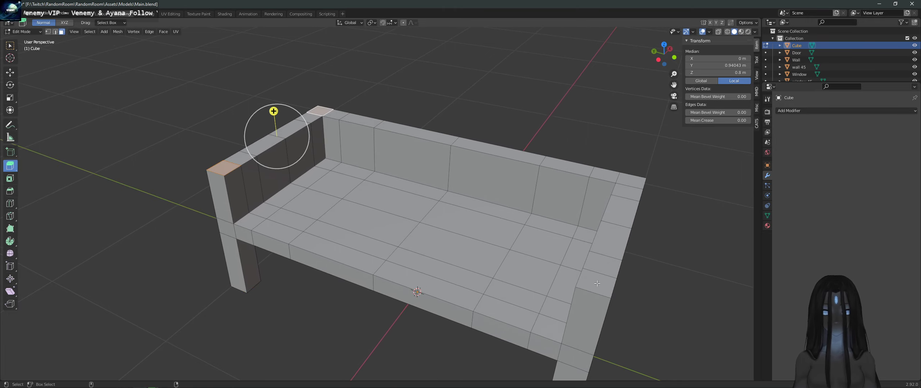
shift+click(596, 283)
shift+click(638, 175)
click(739, 72)
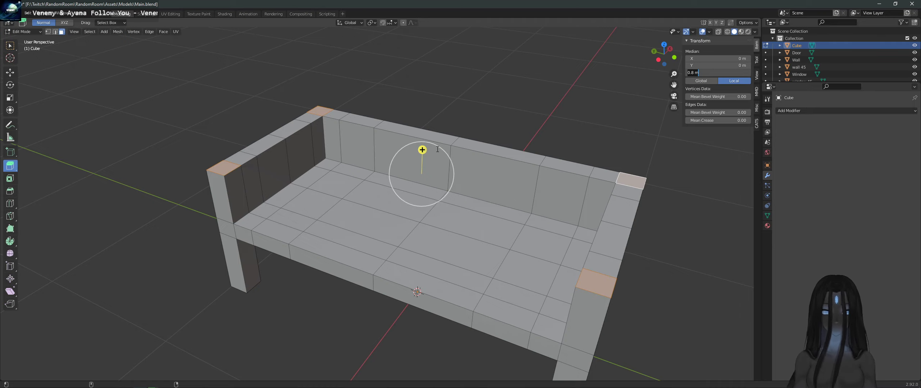
click(422, 150)
drag(422, 149, 423, 122)
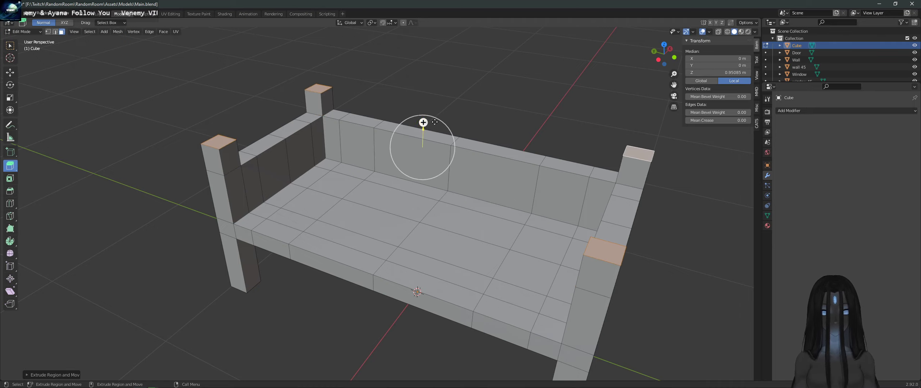
click(733, 71)
text(0.8)
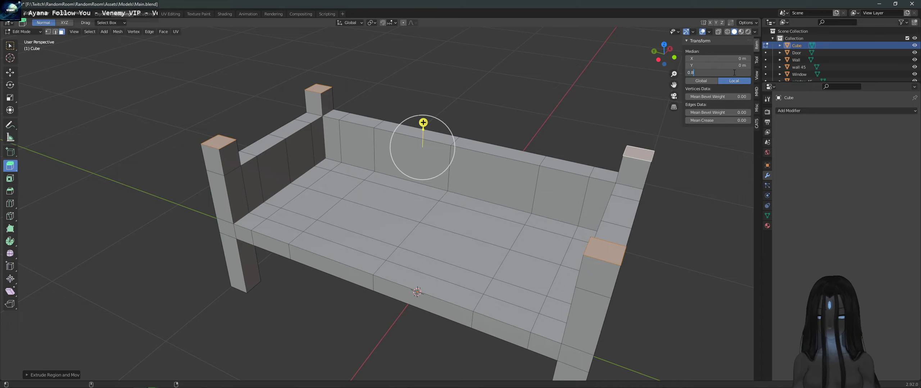
key(Return)
click(733, 72)
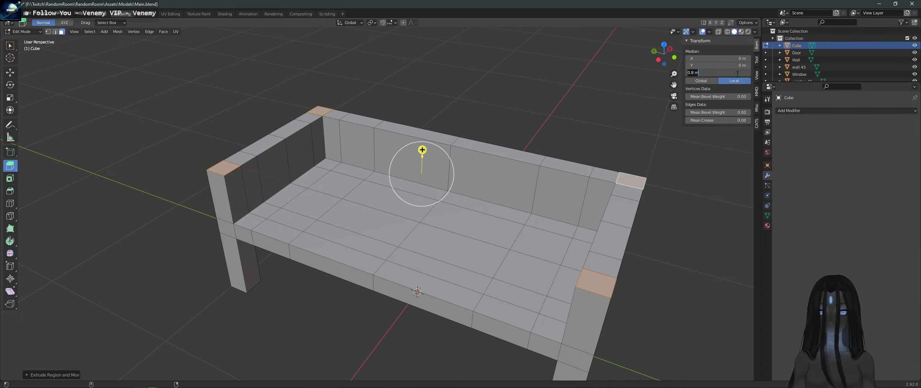
text(0.9)
key(Return)
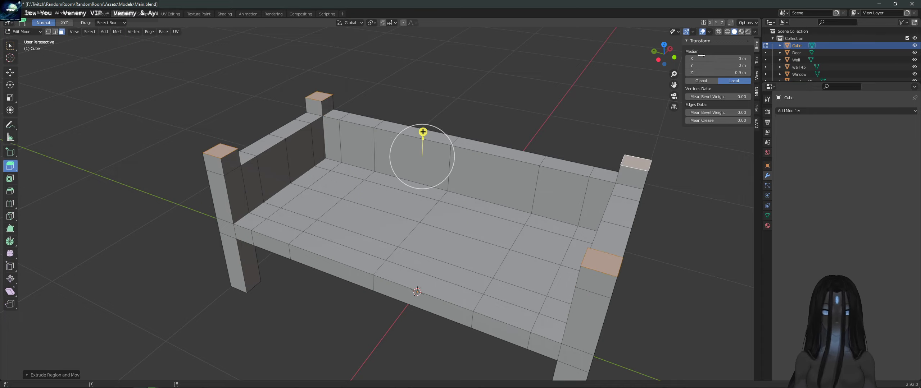
Step: Select the surplus edge loops crossing the seat, back and side panels in edge mode and dissolve them
middle_drag(381, 223, 421, 228)
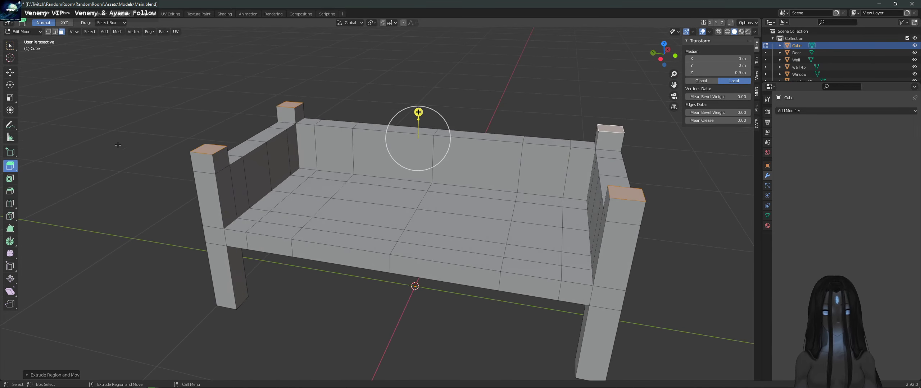
click(55, 32)
key(alt+a)
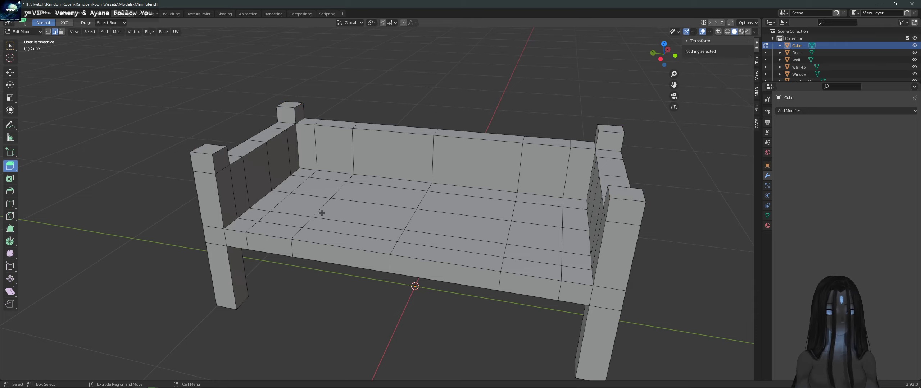
alt+click(286, 181)
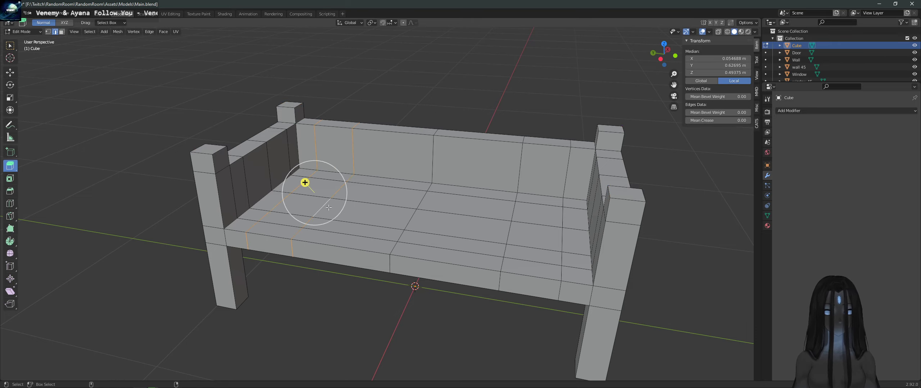
alt+shift+click(417, 220)
alt+shift+click(509, 230)
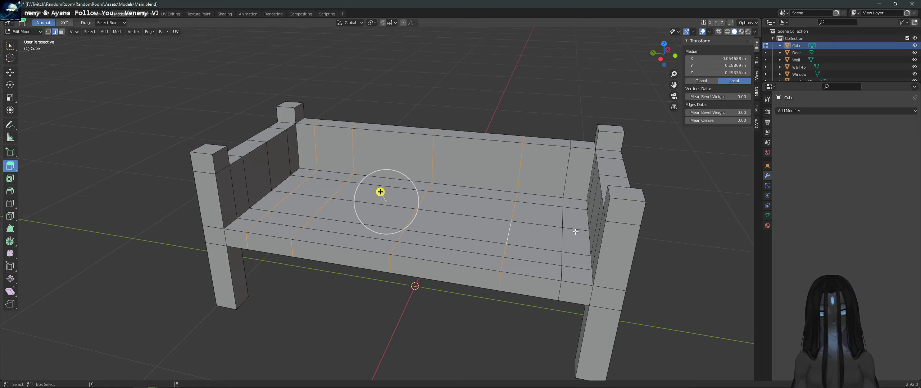
alt+shift+click(562, 238)
middle_drag(602, 224, 545, 213)
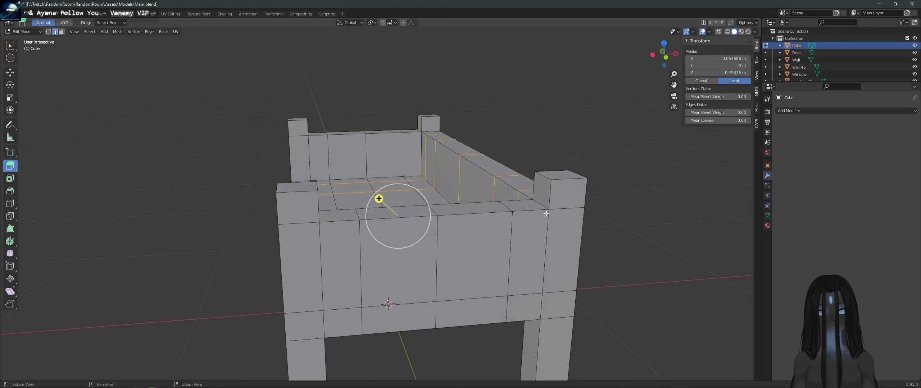
alt+shift+click(361, 259)
alt+shift+click(437, 258)
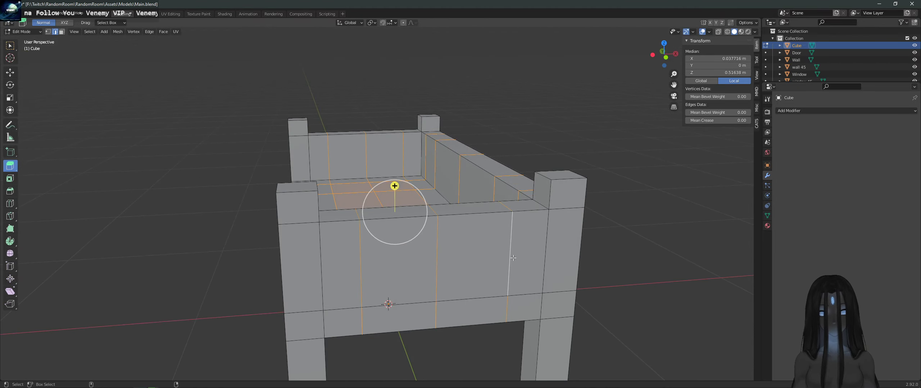
middle_drag(512, 258, 541, 233)
key(ctrl+x)
middle_drag(417, 221, 378, 250)
scroll(378, 240, down, 5)
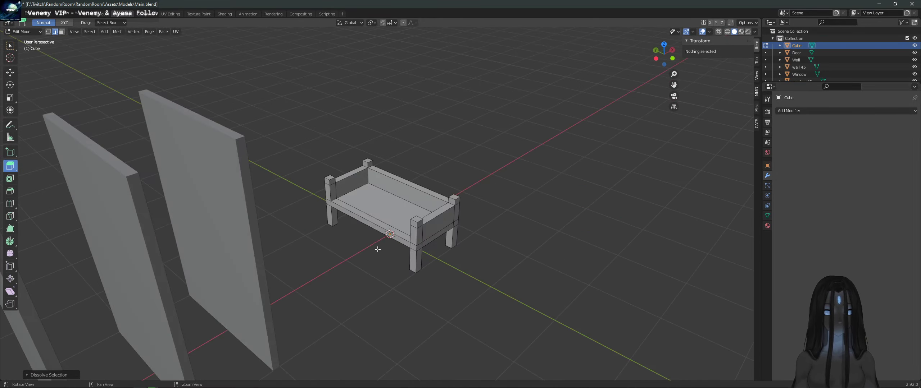
scroll(378, 249, up, 6)
Step: Extrude the narrow front strip of the seat upward and set its median Z to 0.6 m
middle_drag(158, 206, 183, 199)
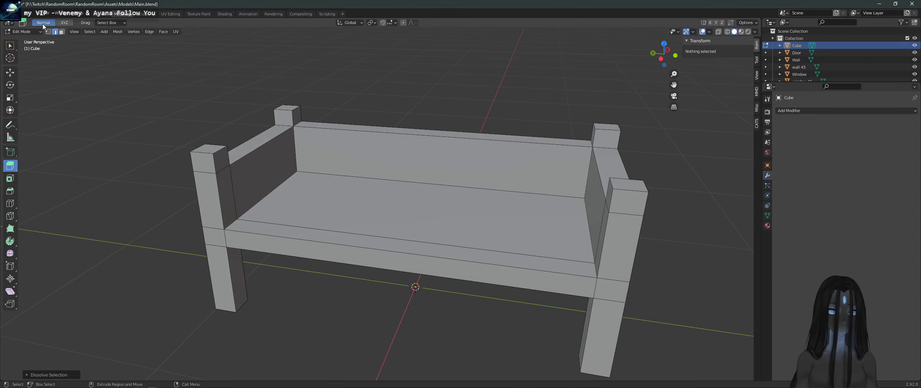
click(309, 223)
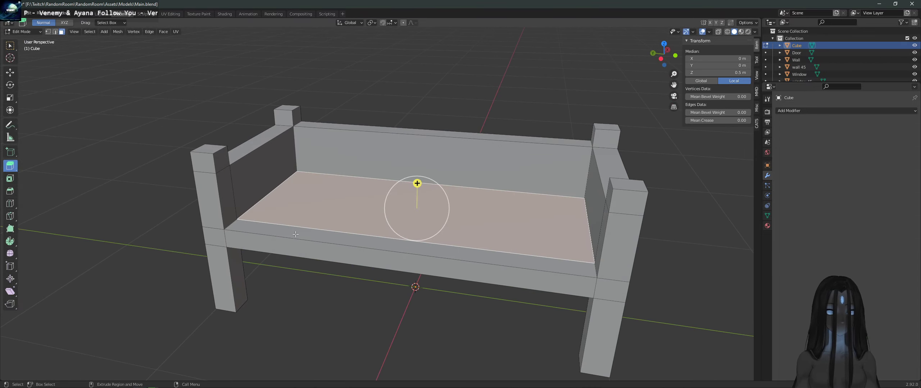
click(295, 234)
drag(396, 221, 398, 206)
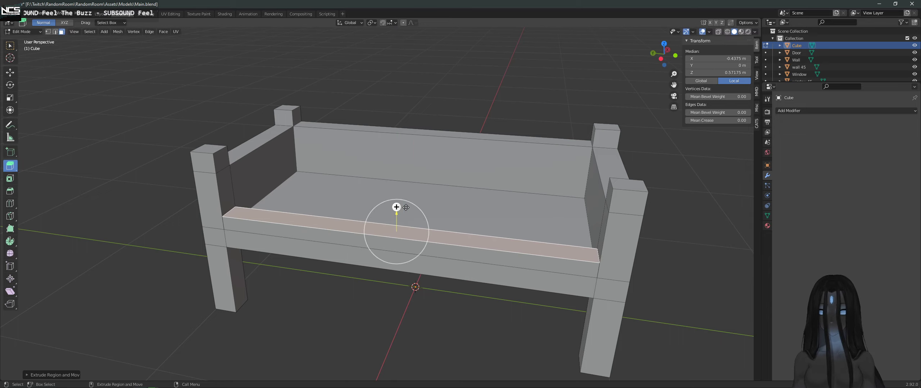
click(740, 73)
text(0.6)
key(Return)
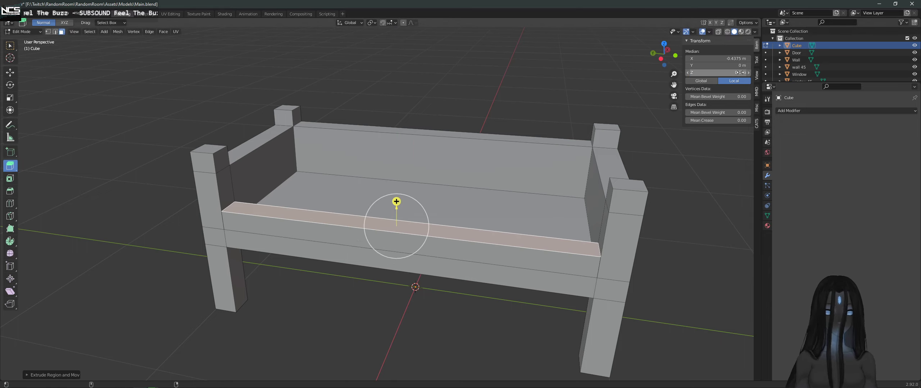
Step: Extrude the large seat panel upward between the side panels and enter an exact median Z for it
middle_drag(374, 202, 389, 208)
click(389, 208)
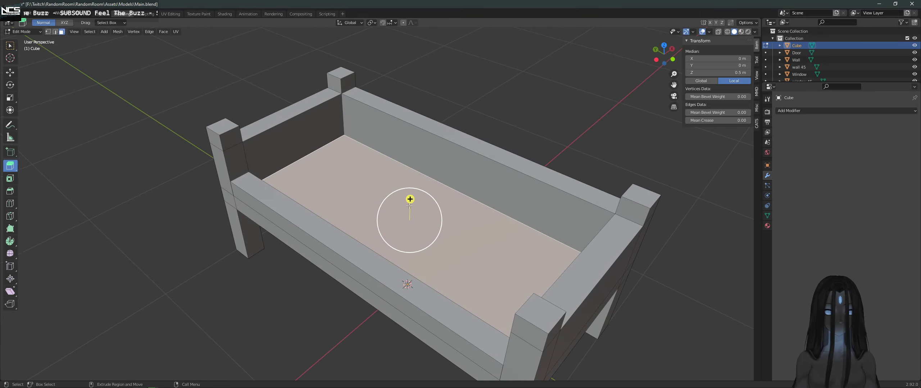
drag(410, 199, 419, 179)
click(742, 72)
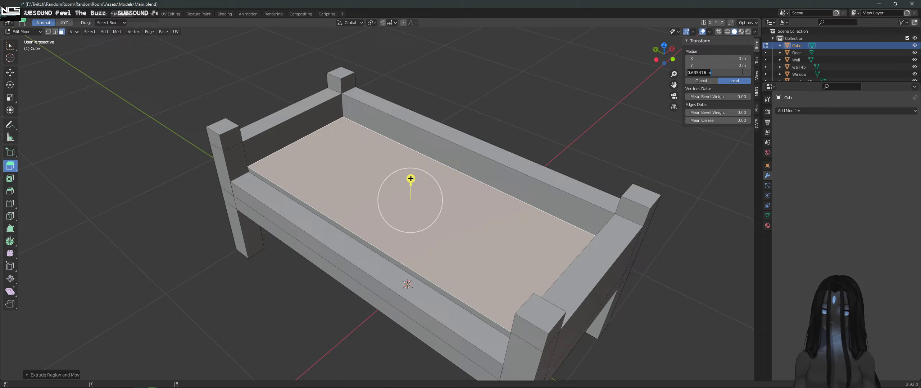
text(0.65)
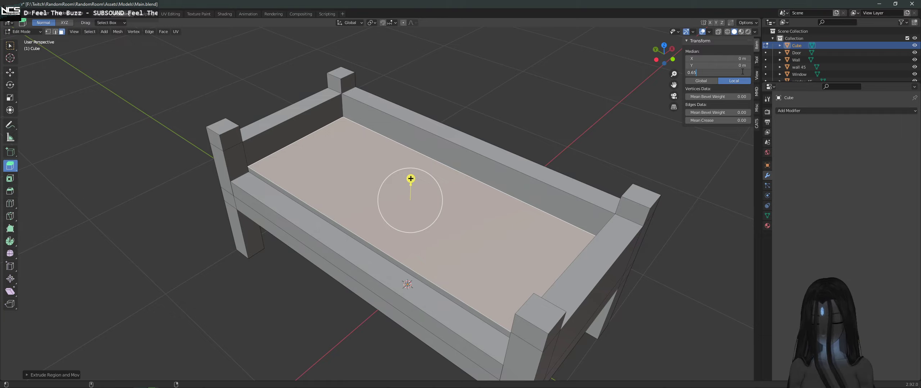
key(Return)
click(470, 83)
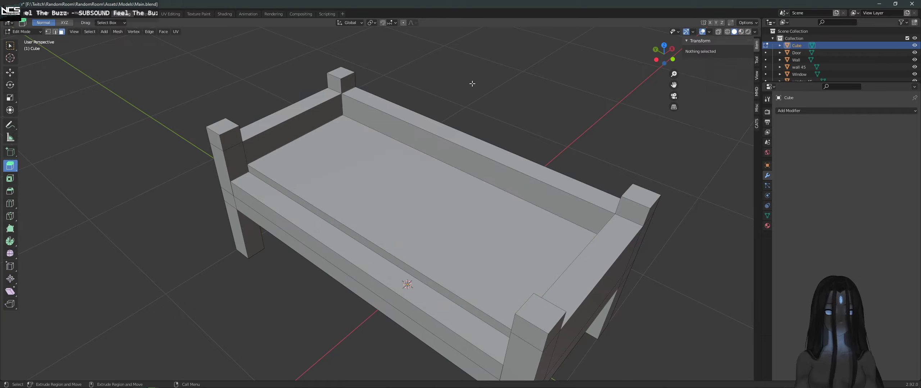
Step: Examine the raised seat panel against the front strip and side panels from several angles
scroll(442, 133, down, 3)
mouse_move(500, 148)
middle_down()
mouse_move(467, 129)
mouse_move(520, 131)
mouse_move(492, 142)
middle_up()
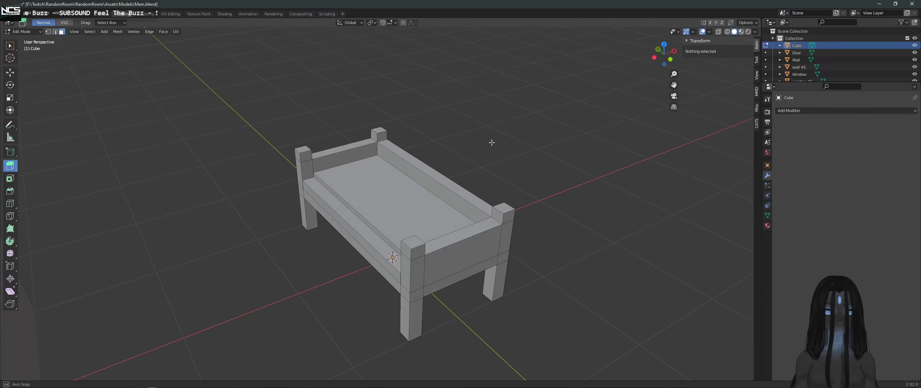
scroll(446, 166, up, 2)
middle_drag(414, 178, 401, 136)
middle_drag(430, 128, 464, 125)
scroll(365, 144, up, 3)
scroll(365, 143, down, 5)
middle_drag(365, 144, 346, 155)
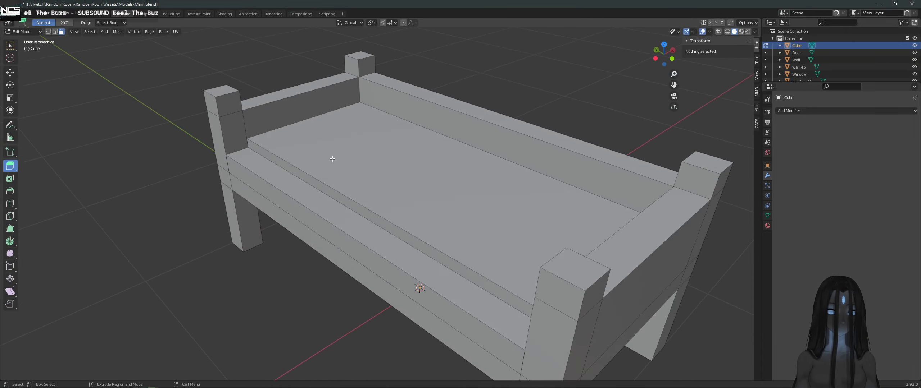
Step: Undo the extrusions of the seat panel and the front strip, and select both faces together
click(302, 177)
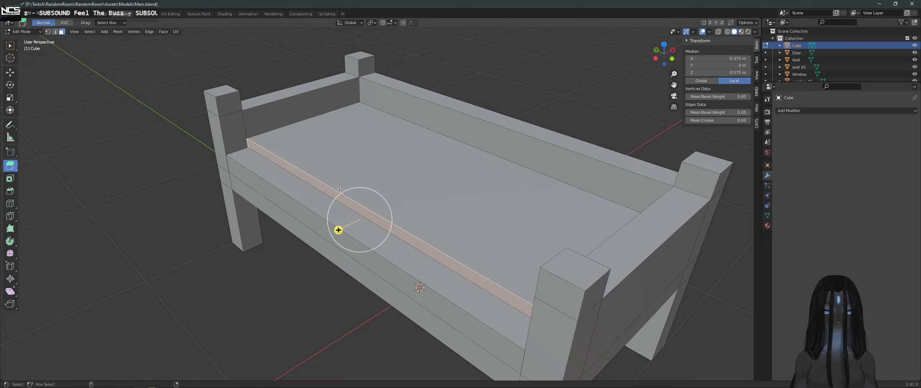
key(ctrl+z)
key(ctrl+z)
key(ctrl+z)
key(ctrl+z)
key(ctrl+z)
key(ctrl+z)
key(ctrl+z)
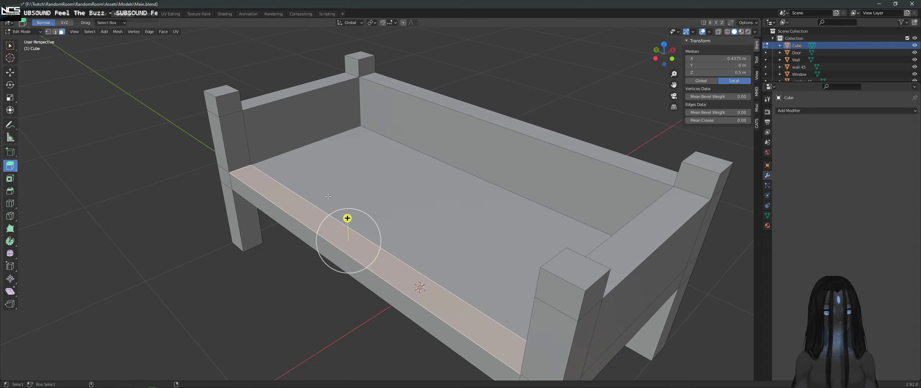
click(333, 191)
shift+click(335, 231)
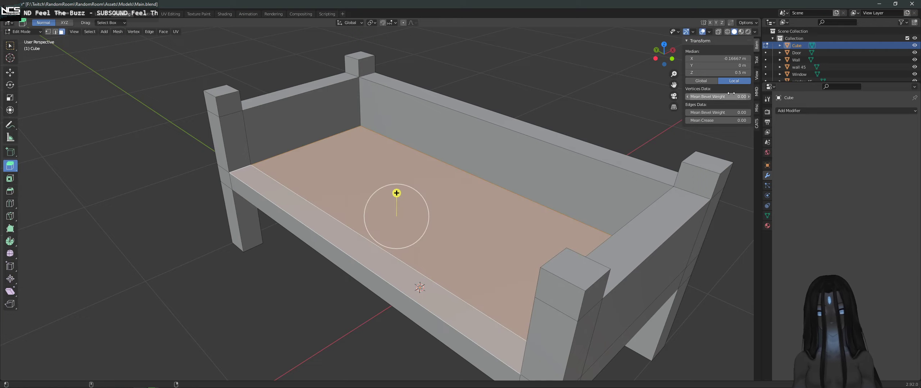
Step: Try extruding the seat panel and front strip upward together, and undo it while keeping both faces selected
drag(396, 193, 396, 179)
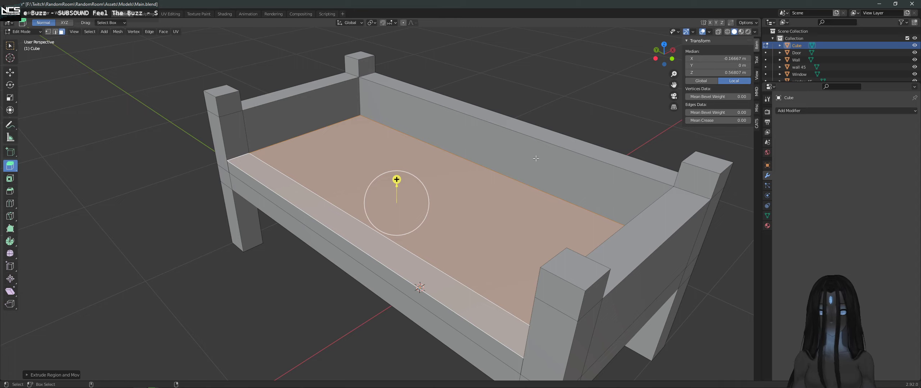
key(ctrl+z)
key(ctrl+z)
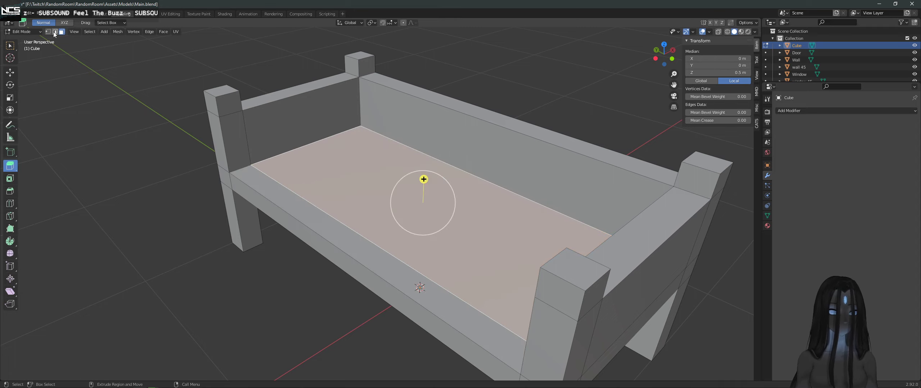
key(ctrl+shift+z)
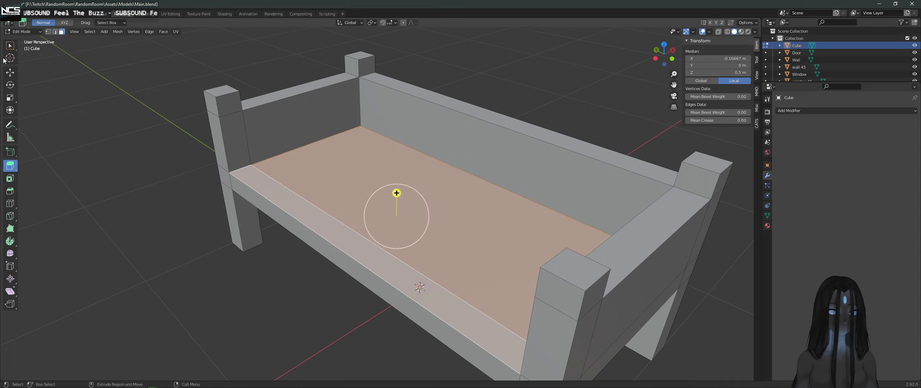
Step: Move the selected seat panel and front strip up to a median Z of 0.6 m without extruding
click(10, 72)
click(733, 73)
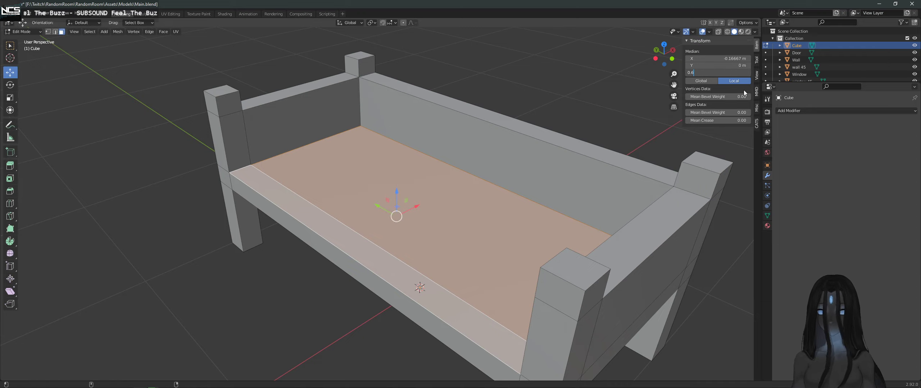
key(Return)
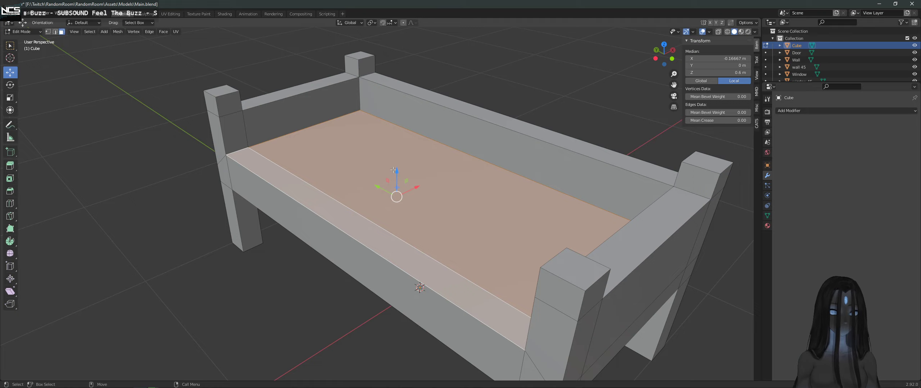
Step: Extrude only the large seat panel upward and set its median Z to 0.65 m
click(337, 161)
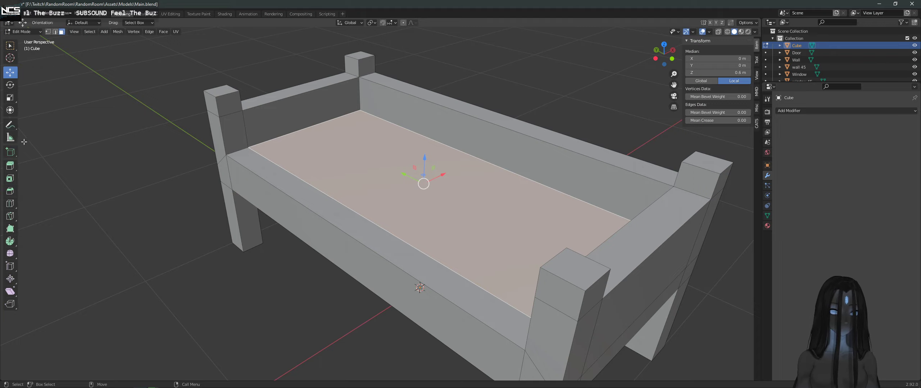
click(10, 167)
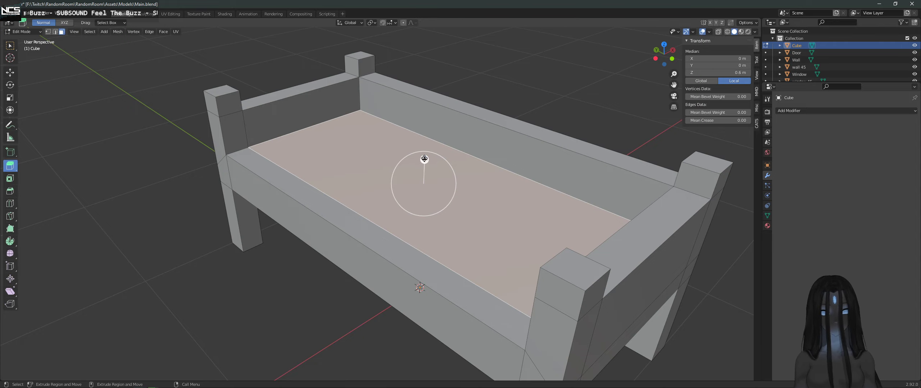
drag(425, 158, 425, 154)
click(735, 65)
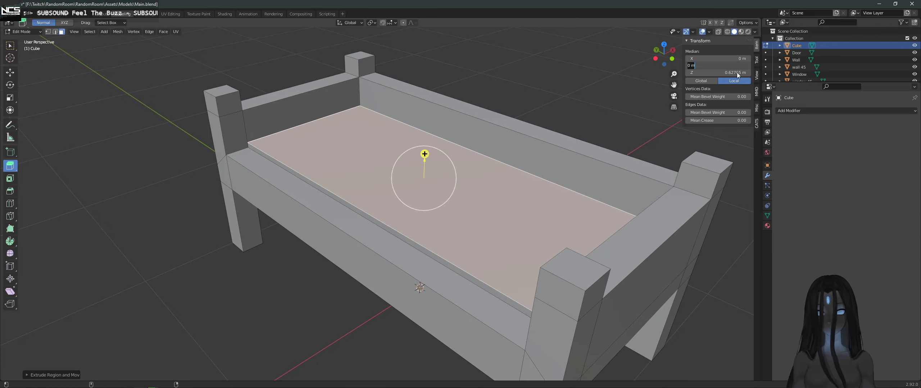
click(737, 73)
text(0.65)
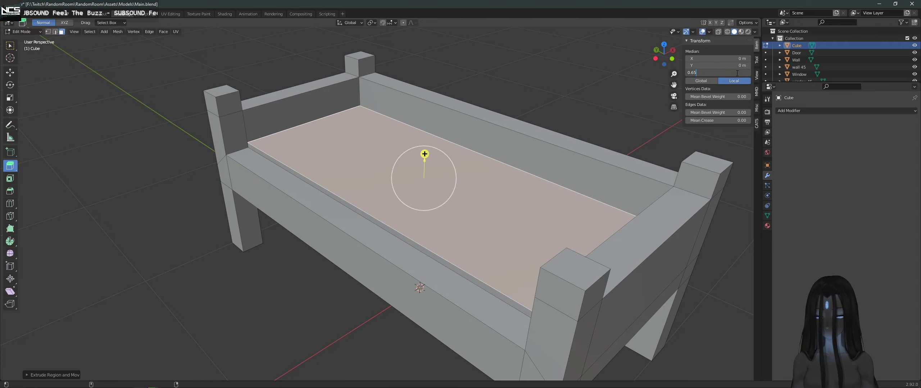
key(Return)
Step: Examine the overlapping faces where the raised seat meets the end panels from inside the mesh
middle_drag(364, 141, 325, 116)
scroll(435, 194, up, 5)
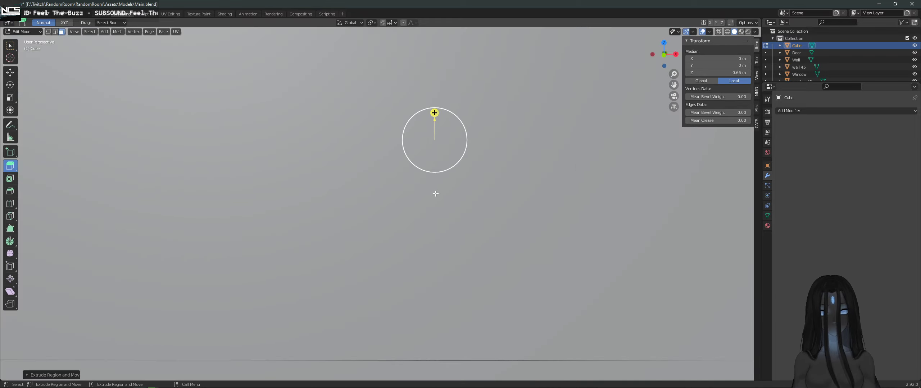
scroll(435, 194, down, 1)
scroll(435, 194, up, 1)
scroll(435, 194, up, 3)
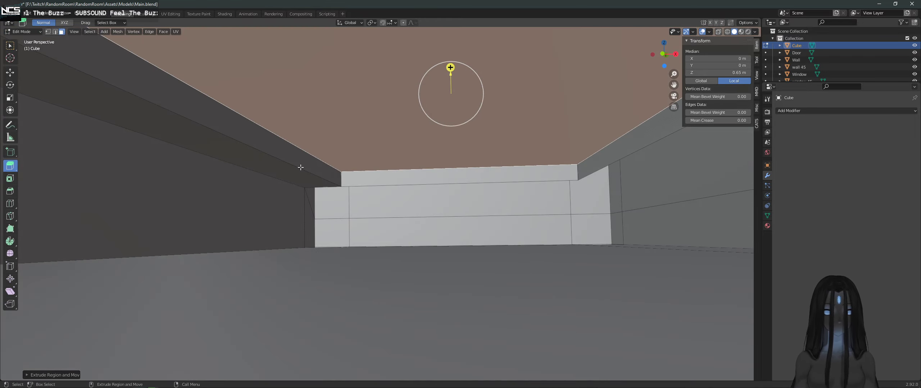
click(448, 177)
alt+drag(448, 177, 433, 185)
key(f)
middle_drag(430, 192, 448, 179)
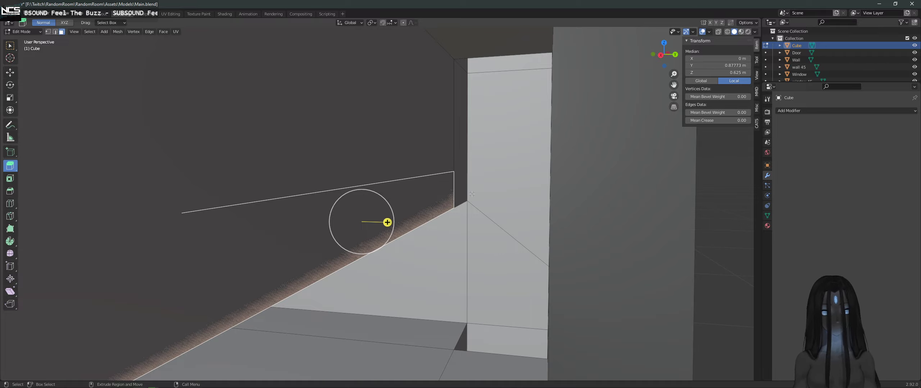
middle_drag(386, 195, 467, 215)
Step: Select the inner faces of both end panels beside the seat and delete them
click(342, 159)
middle_drag(342, 160, 473, 196)
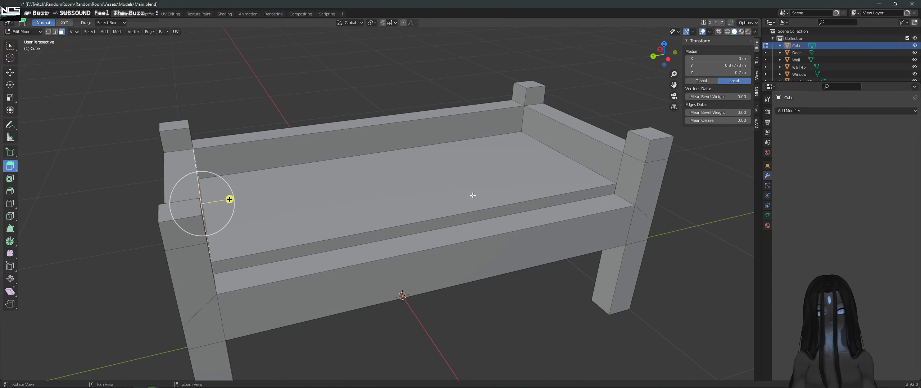
click(599, 158)
key(x)
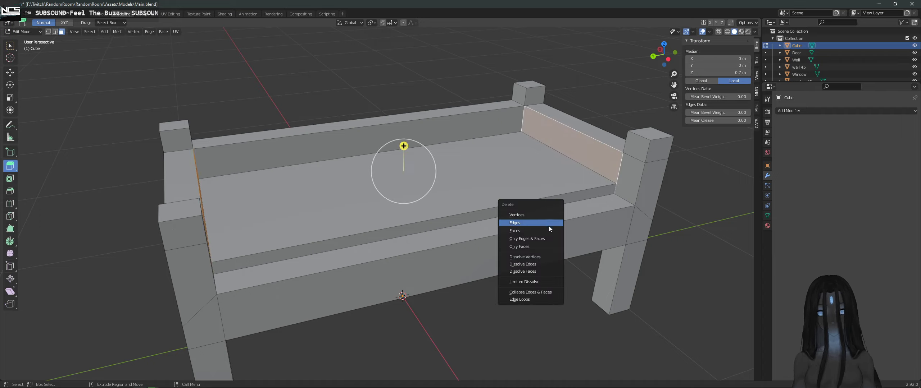
click(549, 230)
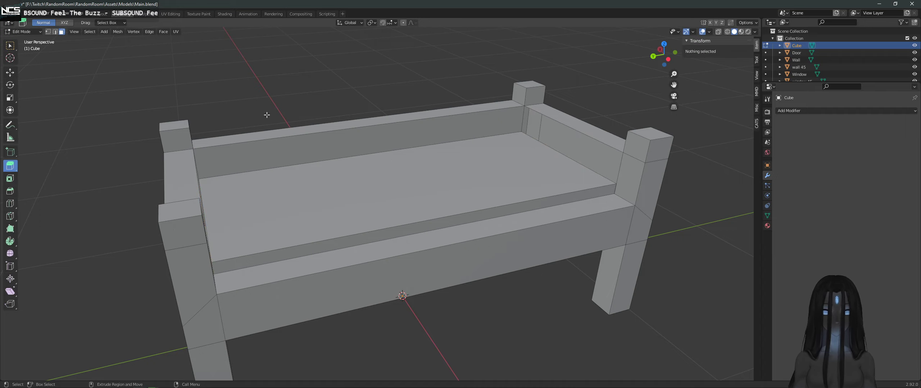
click(617, 181)
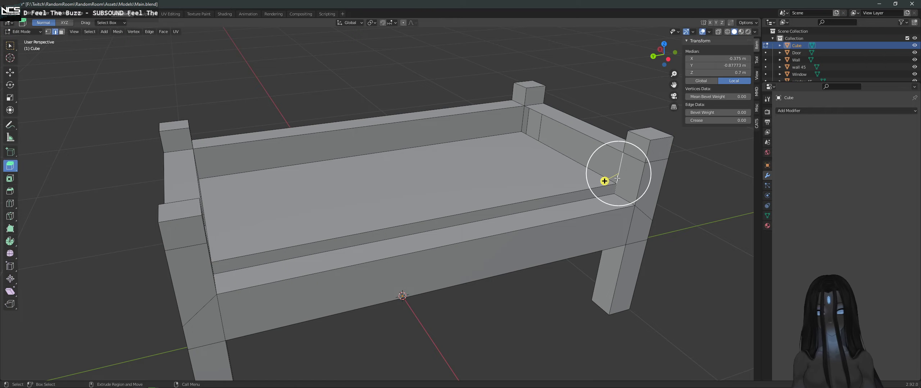
alt+click(617, 179)
middle_drag(616, 178, 592, 200)
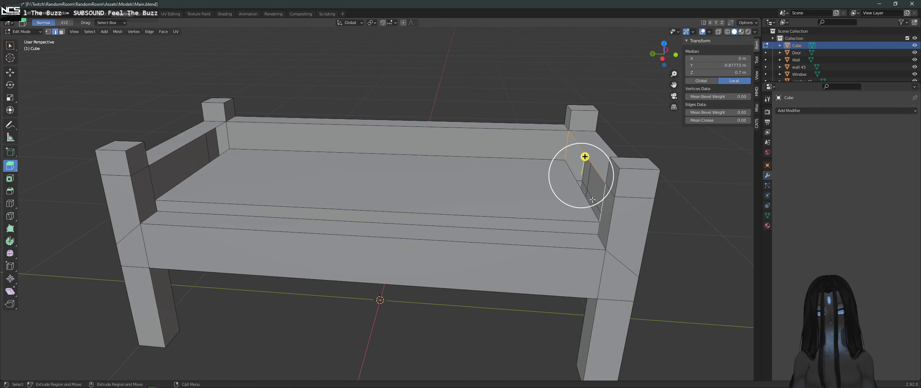
shift+click(590, 207)
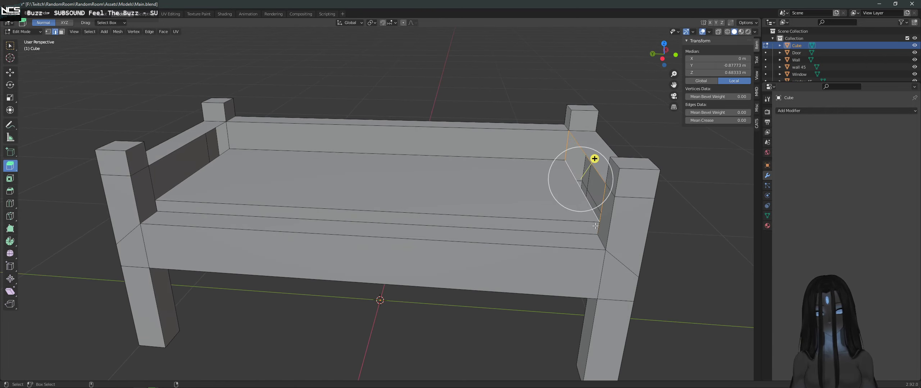
middle_drag(594, 226, 573, 226)
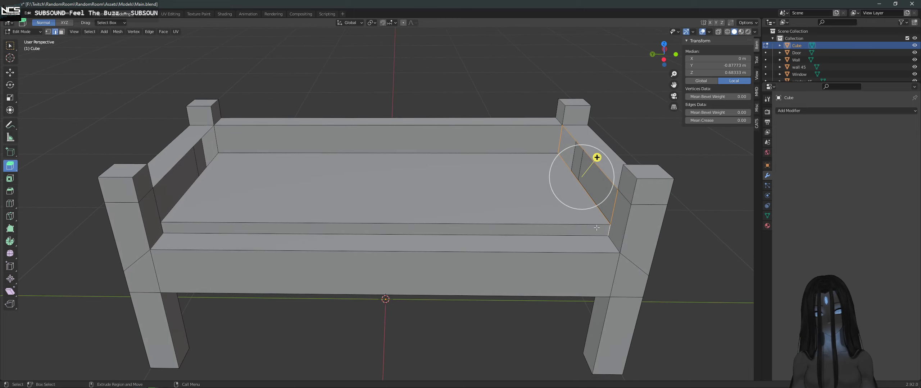
key(alt+a)
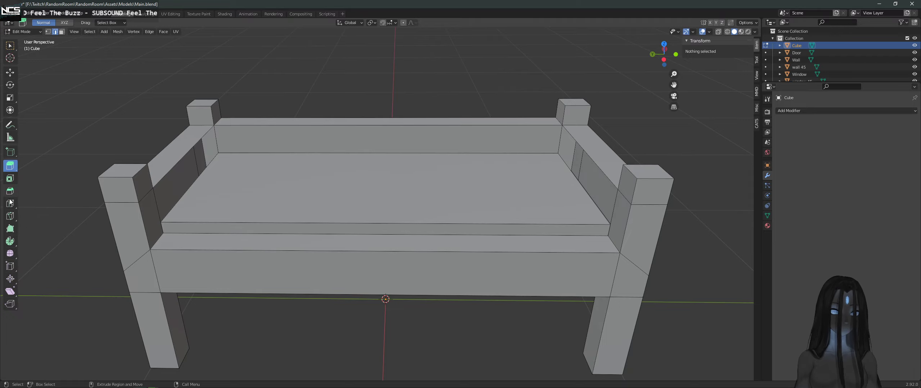
Step: Add a single horizontal loop cut around the corner posts and end panels, just above seat level
mouse_move(319, 154)
middle_down()
mouse_move(327, 144)
mouse_move(320, 144)
middle_up()
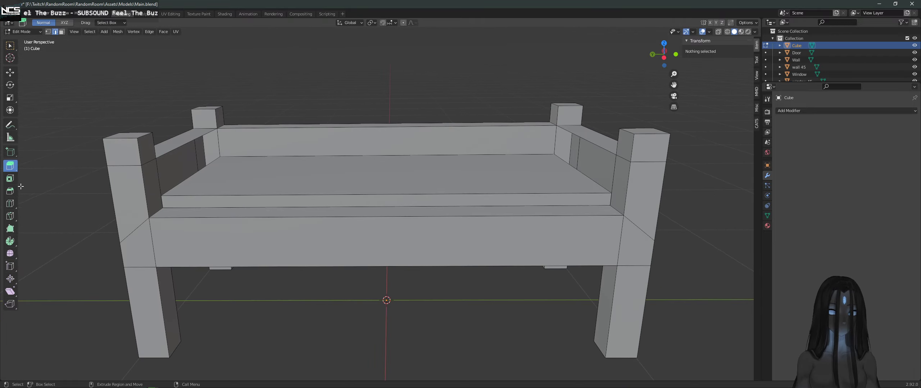
click(10, 204)
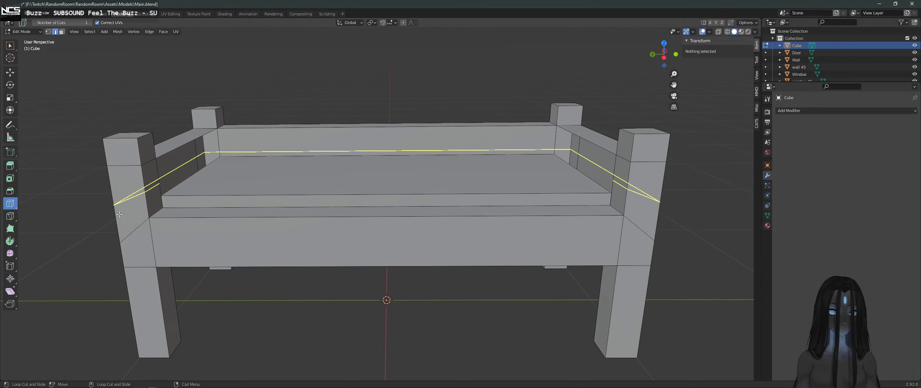
click(120, 214)
middle_drag(119, 214, 413, 119)
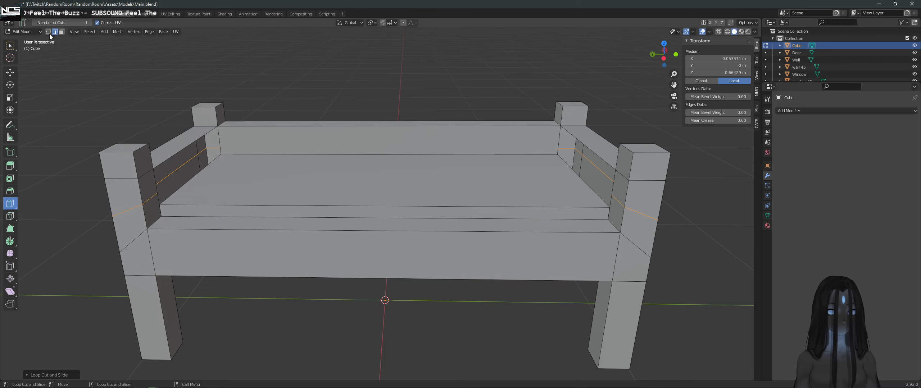
Step: Merge the loop-cut vertex above the raised seat's near-left corner into the seat corner vertex, using At Last
click(10, 72)
click(169, 205)
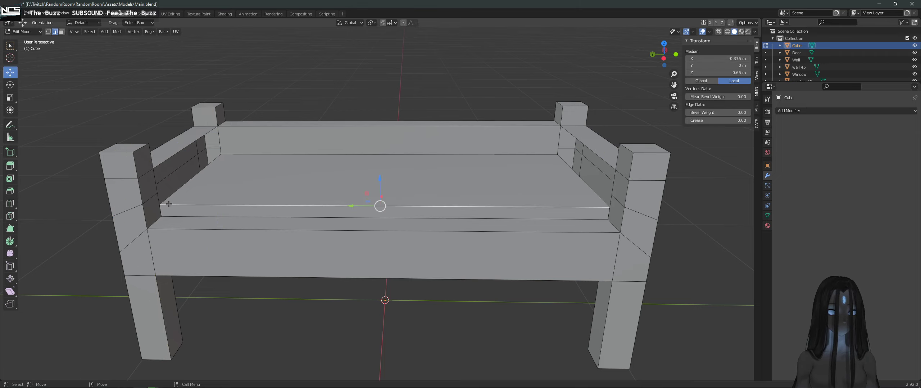
click(48, 32)
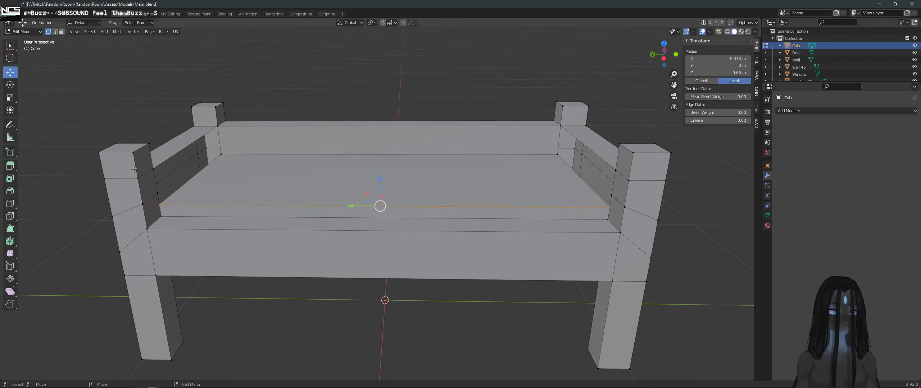
click(158, 193)
right_click(161, 205)
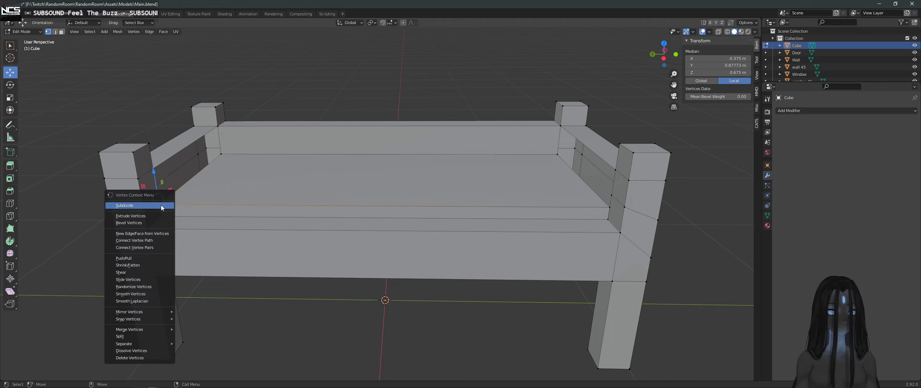
mouse_move(166, 329)
click(199, 336)
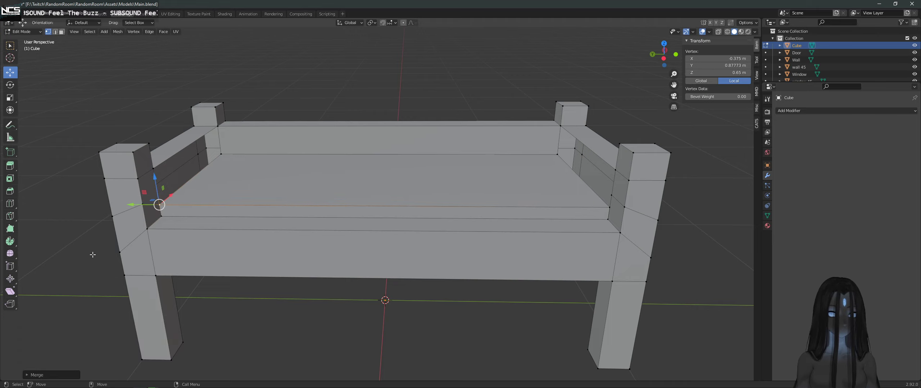
Step: Merge the matching loop-cut vertex and seat corner vertex at the near-right end of the raised seat
click(74, 244)
click(608, 207)
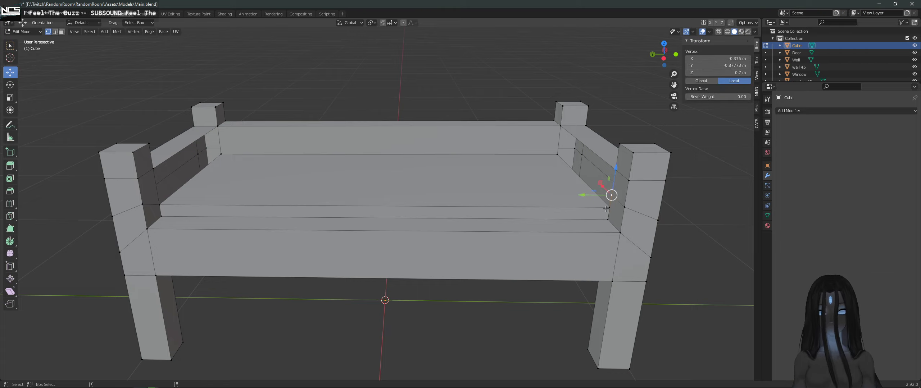
right_click(608, 209)
mouse_move(609, 209)
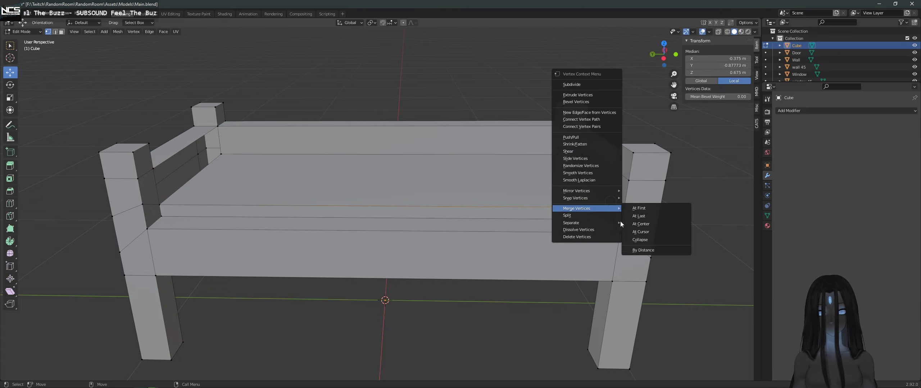
click(640, 224)
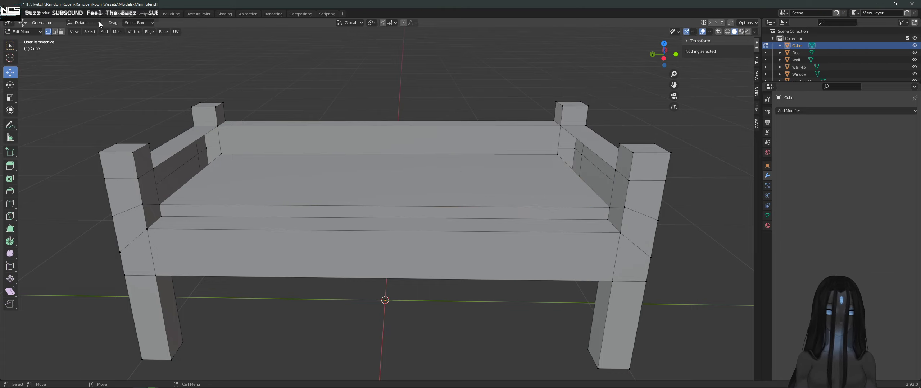
Step: Select the open edges around the right end panel's inner side and fill them with faces
click(55, 31)
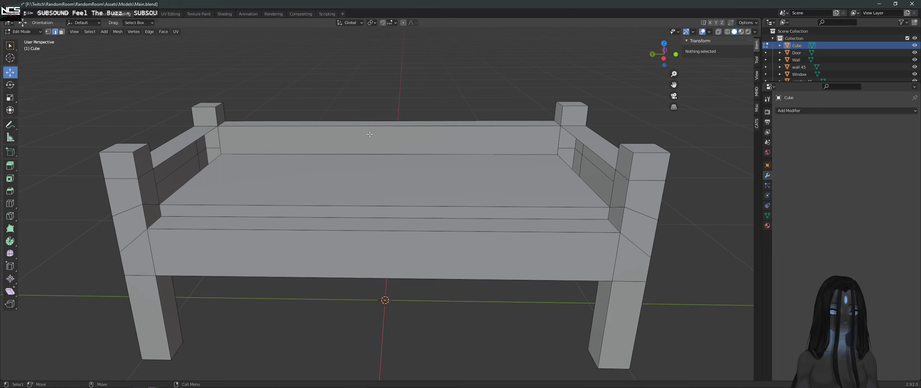
alt+click(610, 194)
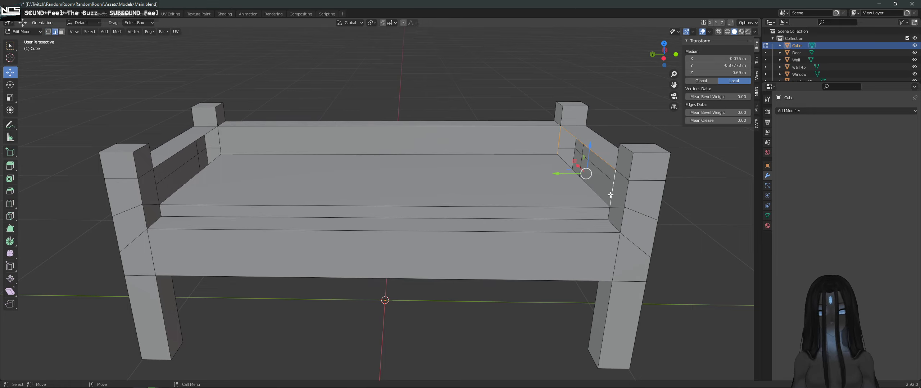
alt+click(604, 197)
right_click(601, 200)
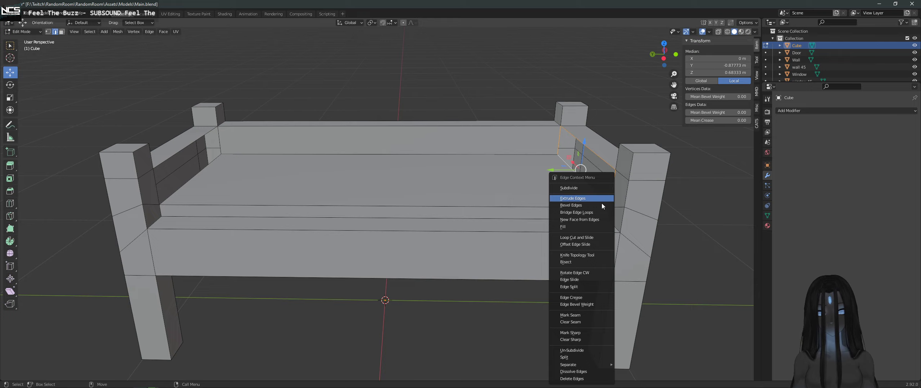
click(599, 227)
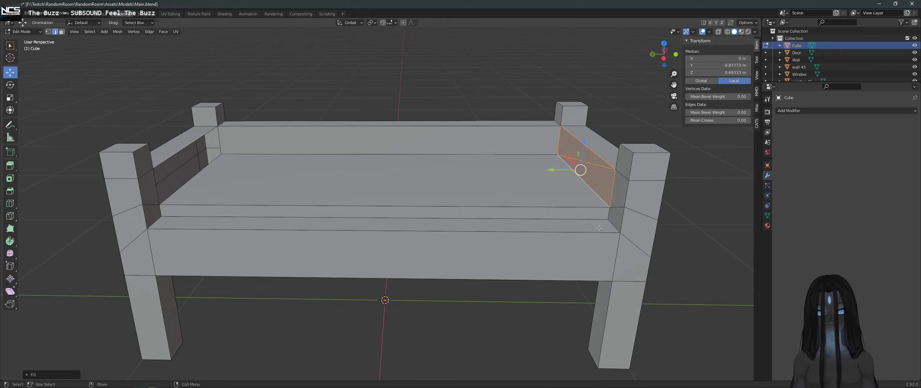
Step: Select the boundary edges of the opening on the left end panel's inner side and fill it with faces
click(204, 200)
click(198, 175)
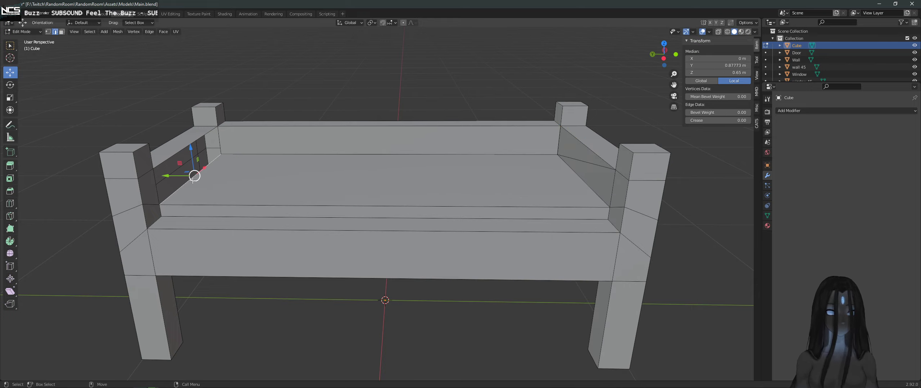
shift+click(158, 189)
shift+click(185, 150)
shift+click(219, 148)
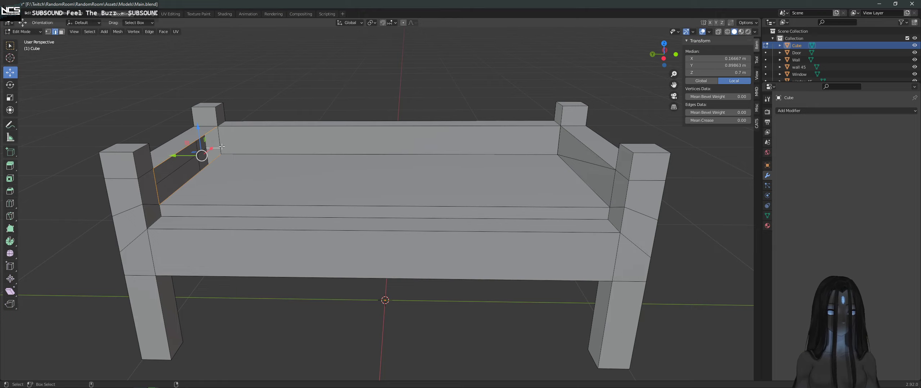
shift+click(219, 141)
shift+click(214, 148)
right_click(231, 160)
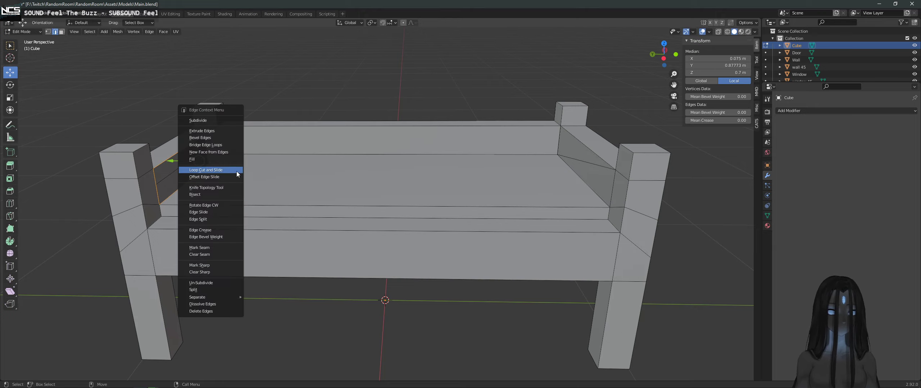
click(233, 161)
middle_drag(233, 161, 229, 153)
click(212, 159)
Step: Dissolve the diagonal edges across the filled inner faces of both end panels
click(208, 144)
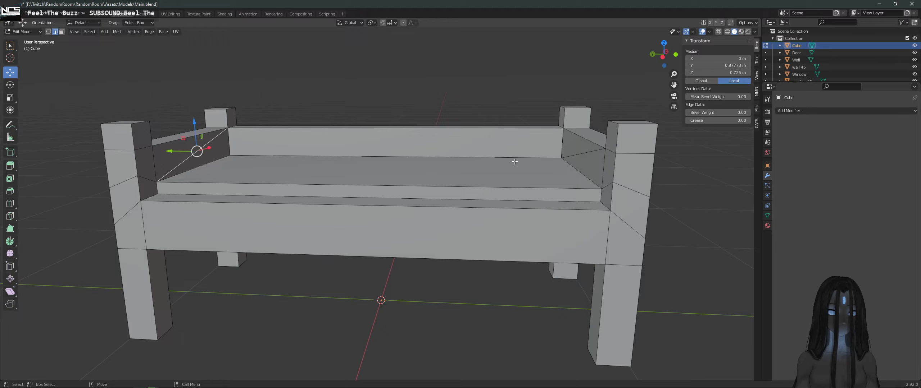
shift+click(590, 153)
key(ctrl+x)
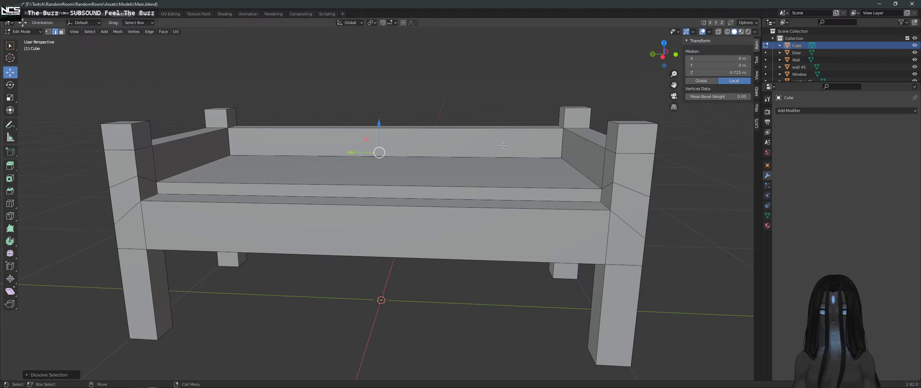
Step: Lower the loop-cut vertices on the inner edges of the two front posts to about Z 0.65 m
click(48, 31)
click(138, 176)
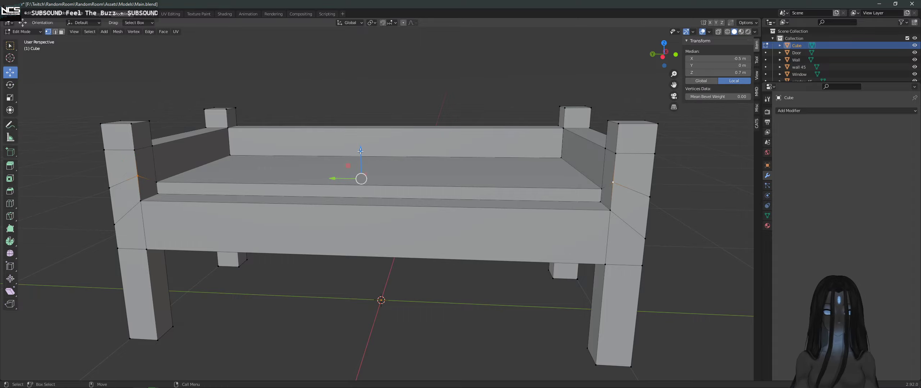
drag(360, 151, 359, 166)
middle_drag(359, 167, 472, 191)
middle_drag(355, 179, 425, 205)
click(420, 132)
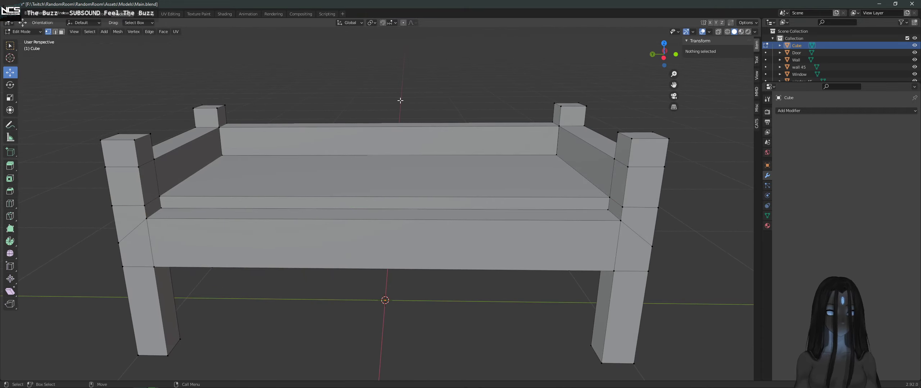
click(145, 206)
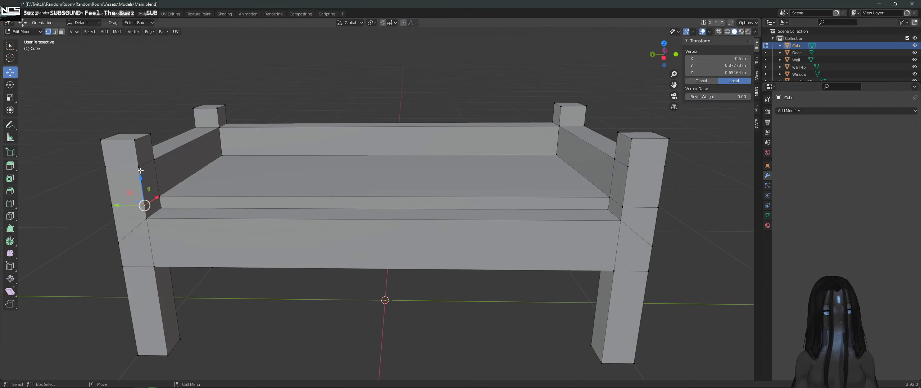
shift+click(139, 168)
right_click(140, 167)
key(Escape)
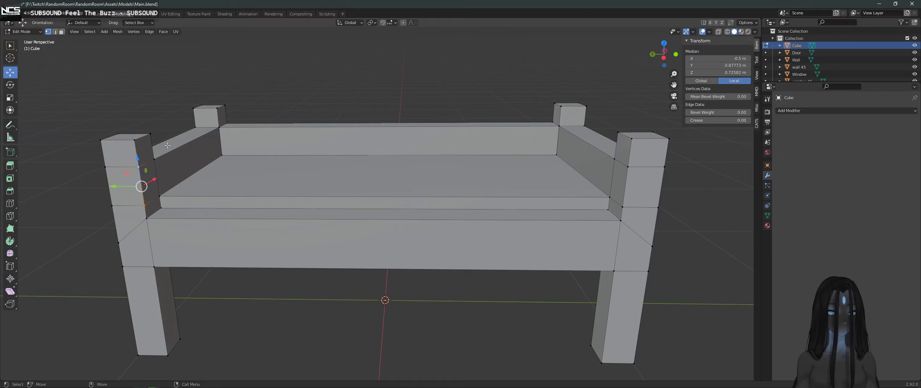
middle_drag(170, 171, 208, 167)
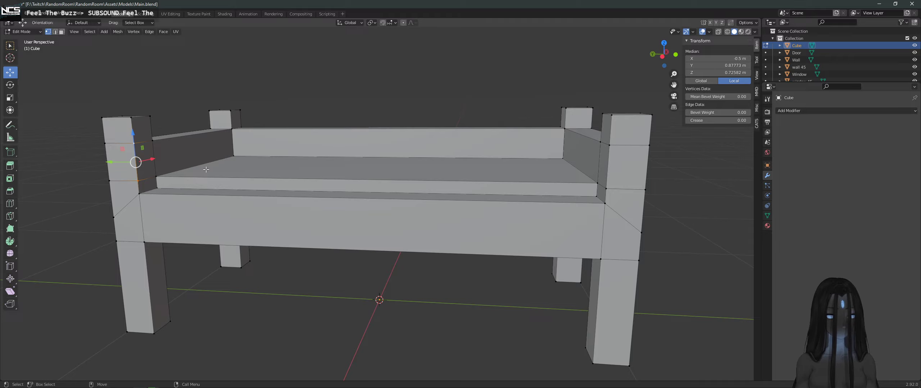
click(343, 116)
Step: Rename the bed frame's Cube object as bed
scroll(402, 122, down, 3)
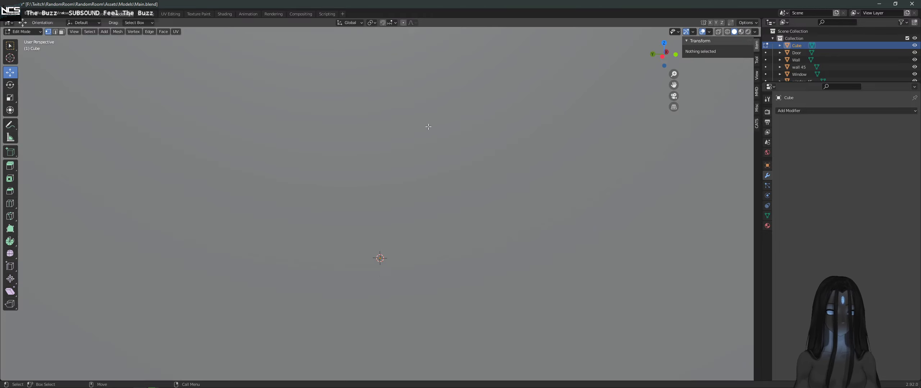
alt+drag(428, 125, 335, 156)
scroll(335, 156, down, 4)
middle_drag(334, 156, 386, 201)
scroll(386, 201, up, 6)
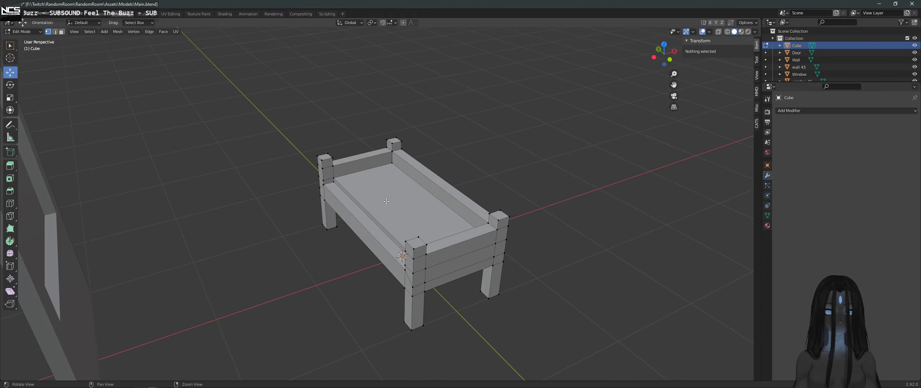
middle_drag(465, 246, 286, 154)
double_click(797, 46)
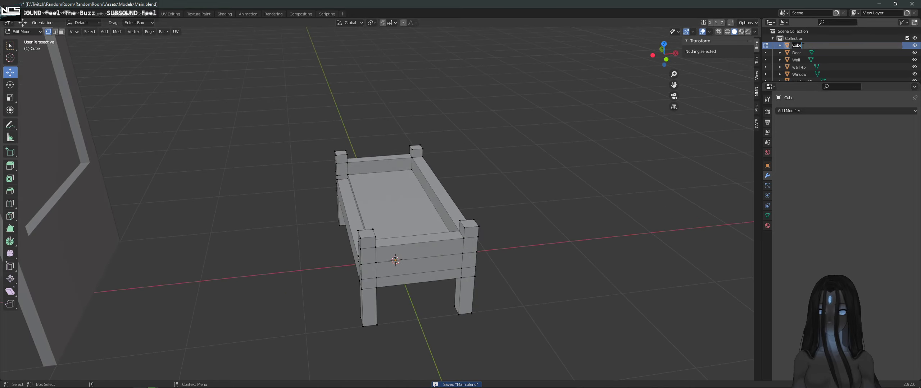
text(bed)
key(Return)
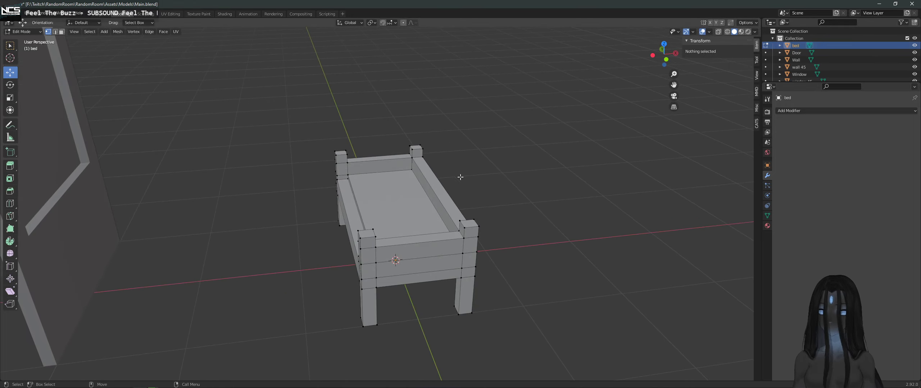
Step: Return to Object Mode and move the bed along the X axis to X 3 m, clear of the origin
middle_drag(477, 167, 455, 172)
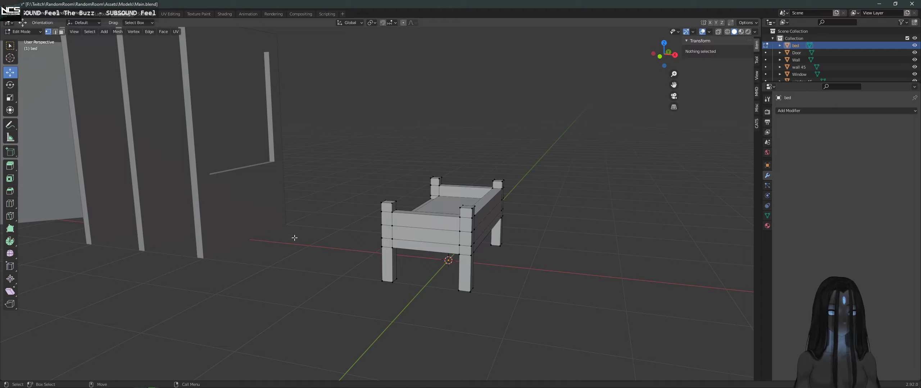
click(33, 31)
click(21, 50)
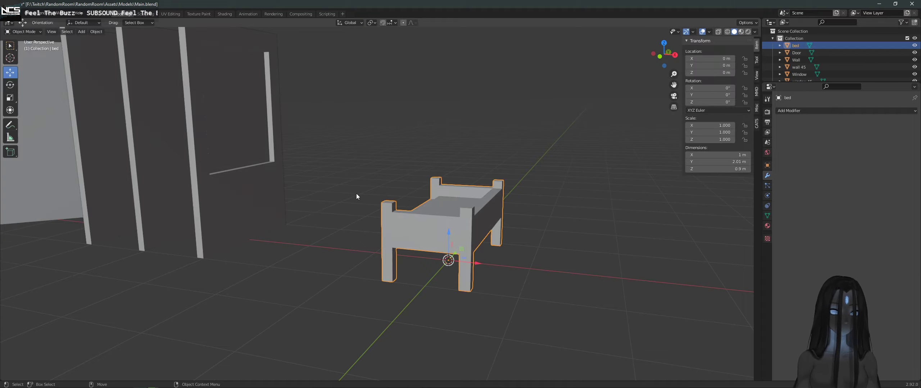
drag(477, 263, 646, 275)
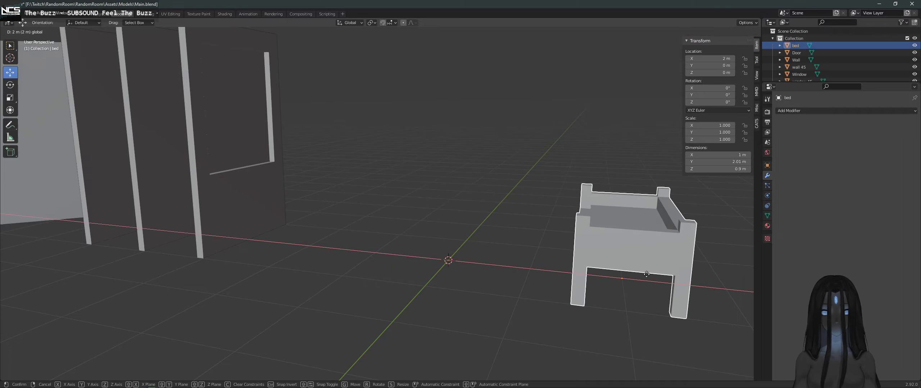
drag(704, 278, 750, 284)
click(472, 221)
middle_drag(472, 221, 519, 232)
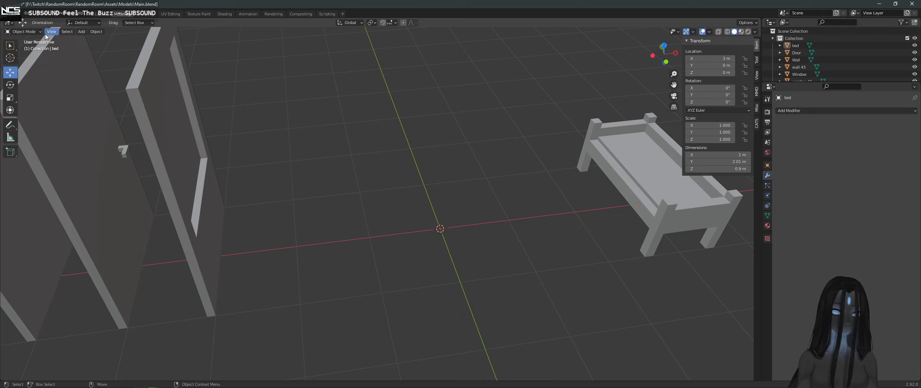
Step: Add a new cube mesh at the world origin and set its size to 1 m
click(133, 55)
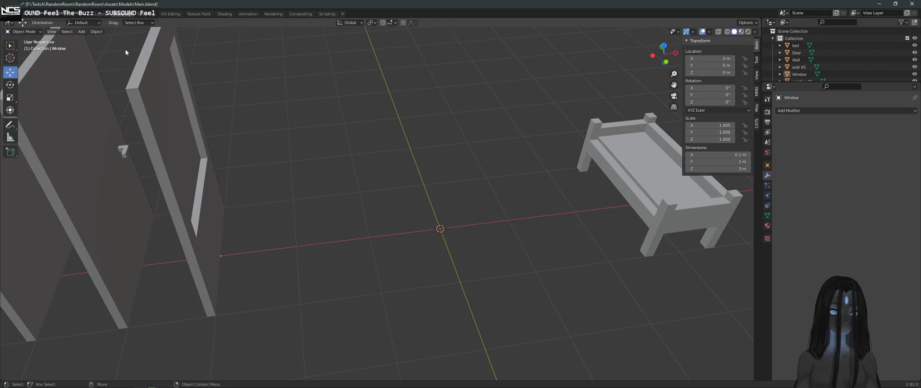
click(81, 31)
mouse_move(88, 40)
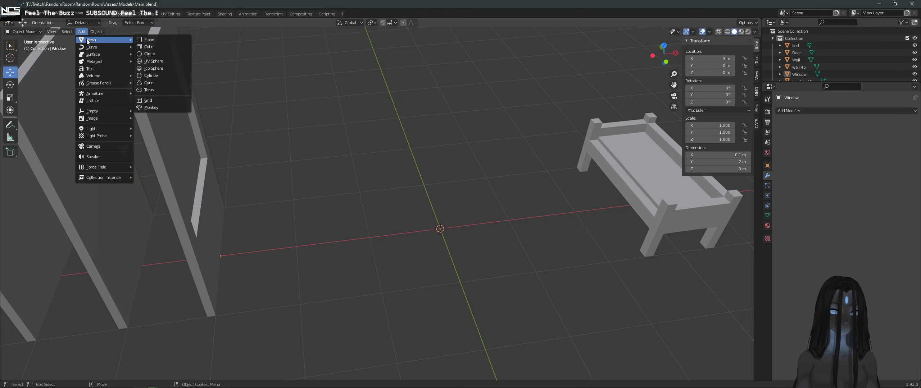
click(147, 47)
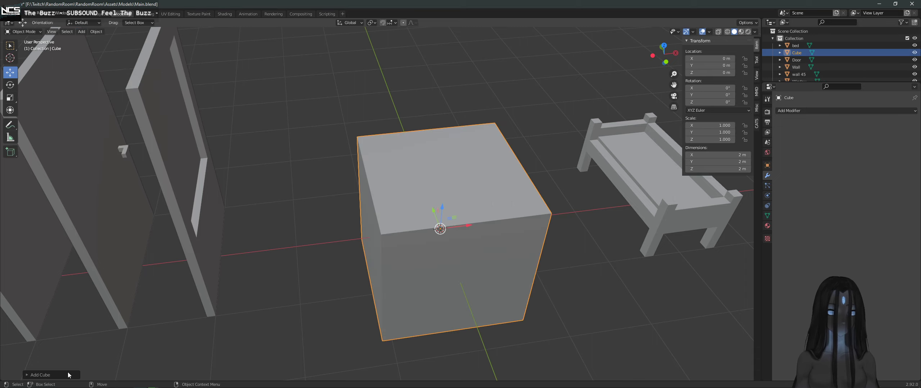
click(69, 375)
click(105, 313)
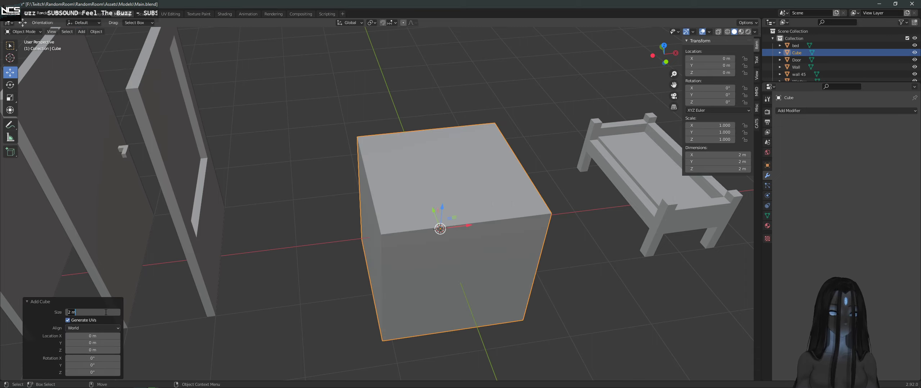
text(1)
key(Return)
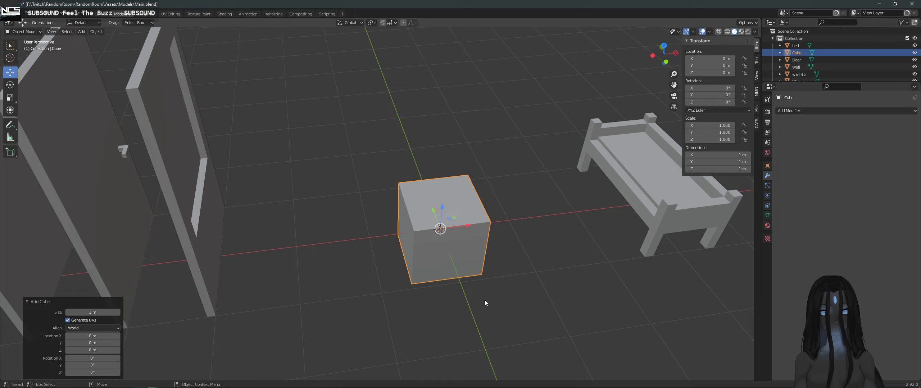
middle_drag(484, 300, 455, 258)
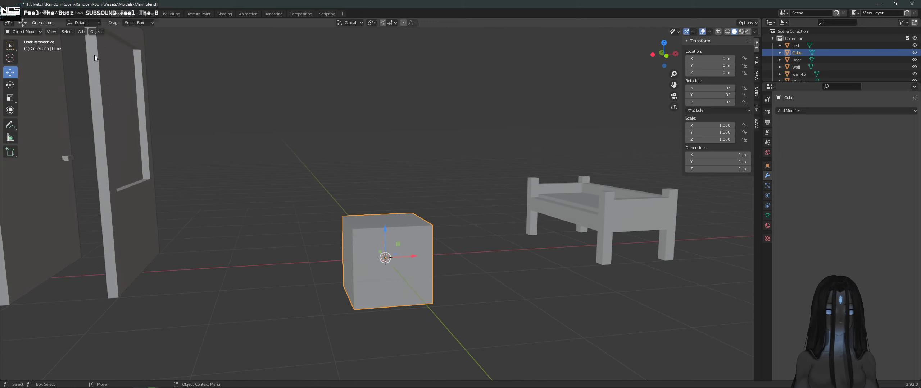
Step: Put the new cube into Edit Mode
click(22, 33)
click(26, 45)
click(268, 203)
drag(250, 170, 476, 340)
middle_drag(491, 288, 390, 228)
shift+click(441, 285)
click(390, 229)
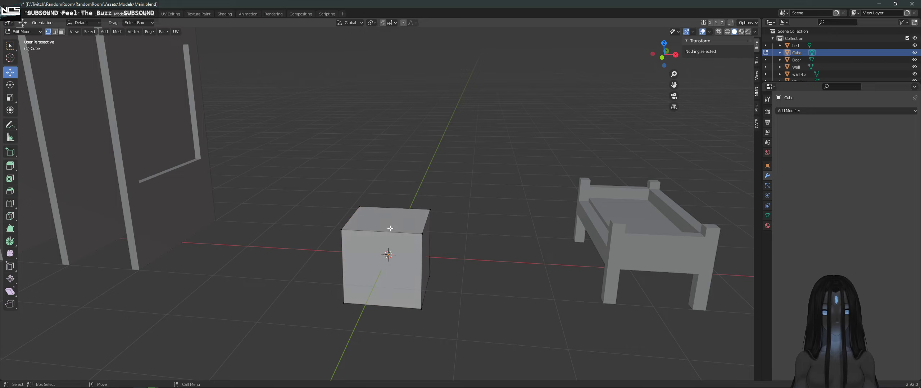
Step: Select all of the cube's vertices and raise them to a median Z of 0.5 m
drag(301, 195, 434, 313)
middle_drag(433, 312, 365, 270)
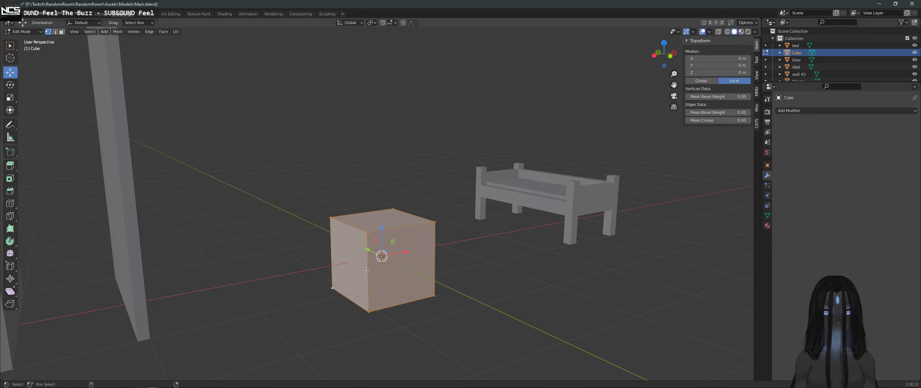
drag(380, 234, 380, 206)
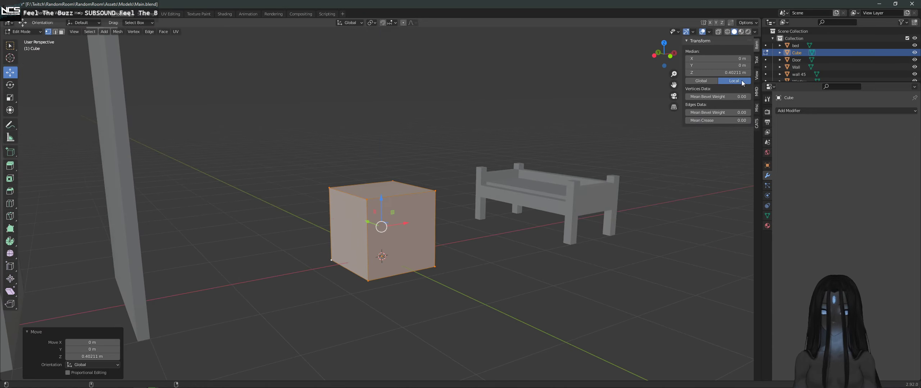
click(730, 72)
text(0)
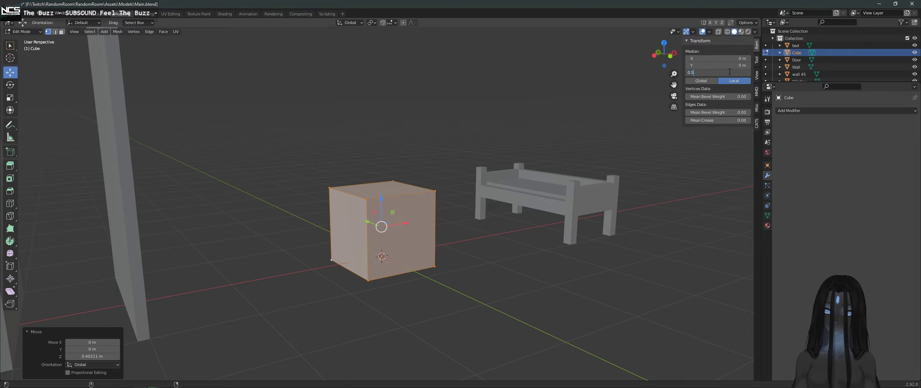
text(.5)
key(Return)
Step: Select the vertices of the cube's face on the negative Y side and set their median Y to -1 m
click(506, 224)
middle_drag(506, 224, 367, 213)
drag(308, 159, 393, 307)
middle_drag(392, 306, 348, 254)
shift+click(348, 253)
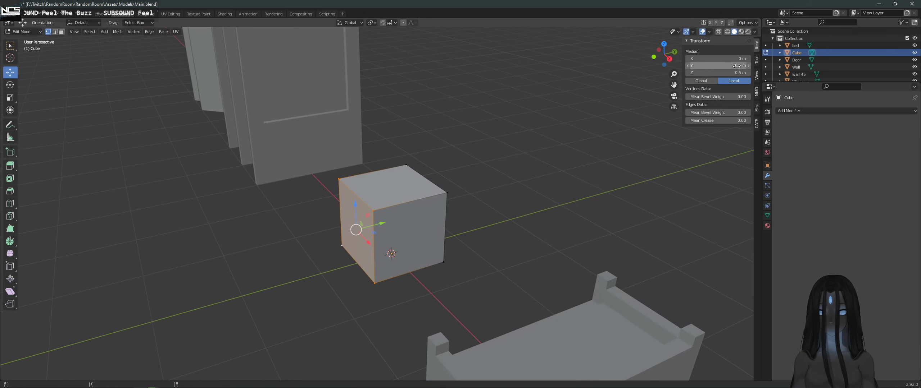
drag(379, 227, 357, 229)
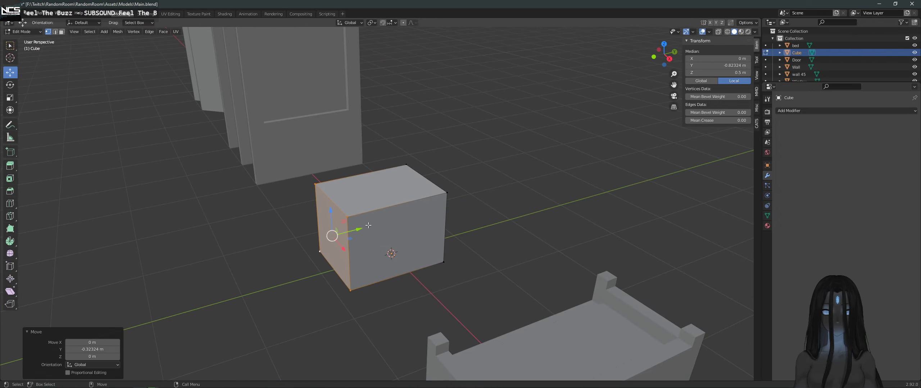
click(739, 67)
text(-5)
key(Return)
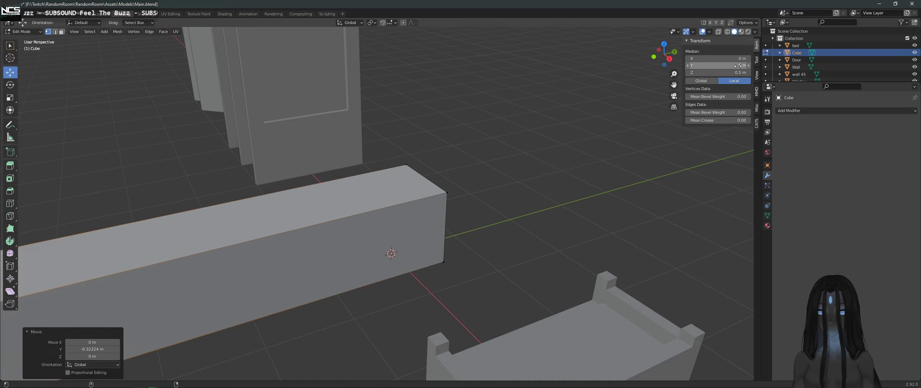
key(Return)
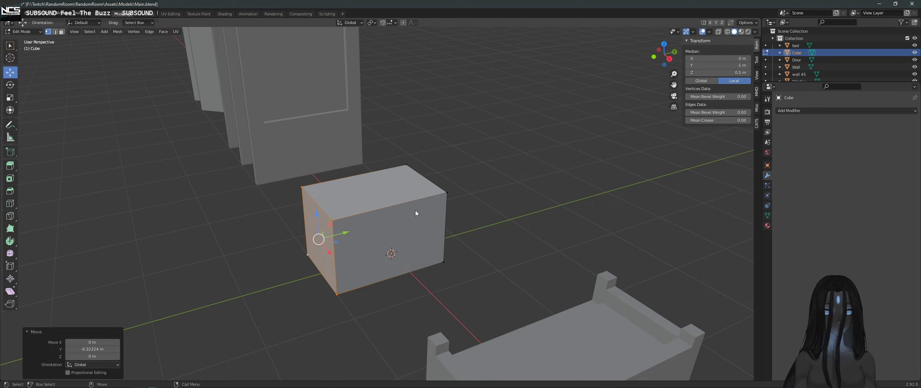
Step: Select the vertices of the opposite end face and set their median Y to 1 m
drag(388, 157, 468, 274)
middle_drag(565, 227, 493, 227)
shift+click(437, 263)
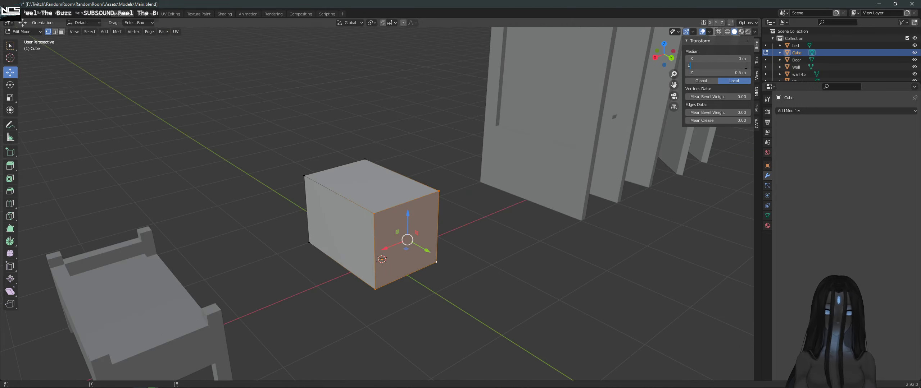
key(Return)
Step: Add five lengthwise loop cuts to the block, one along the centre and two toward each long side
middle_drag(399, 318, 464, 190)
scroll(452, 303, down, 3)
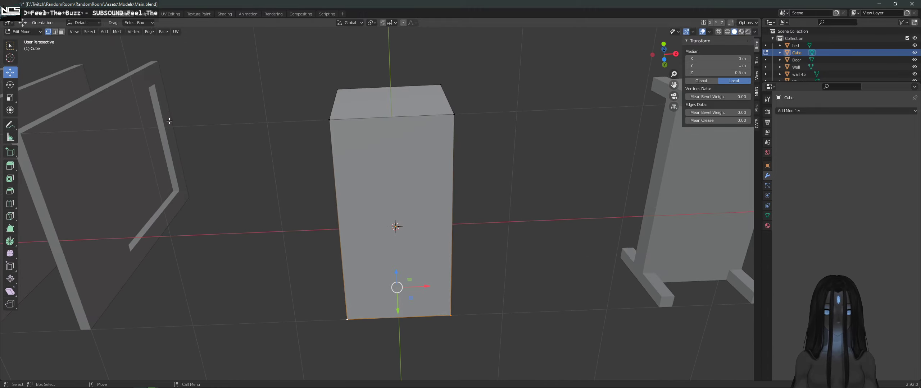
click(10, 203)
click(393, 201)
click(363, 155)
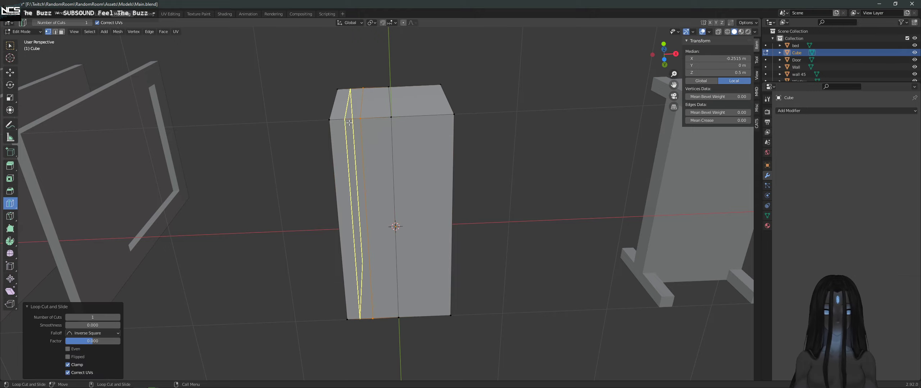
click(350, 123)
click(444, 119)
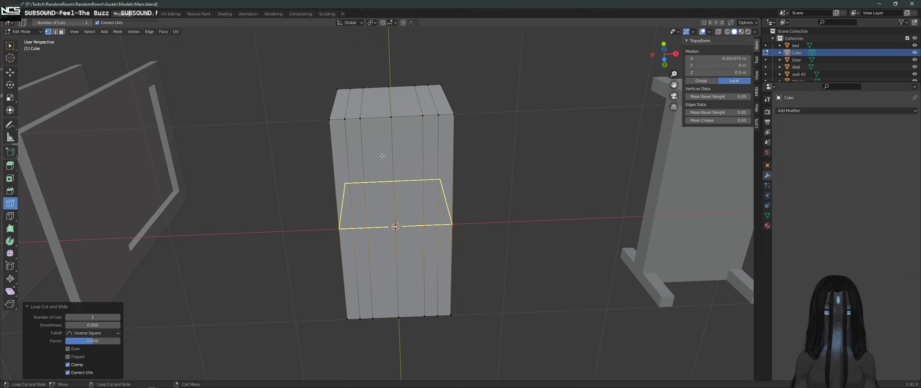
Step: Add crosswise loop cuts at the block's middle and successively closer to both ends, the outermost at Y -0.875 m and 0.875 m
click(338, 129)
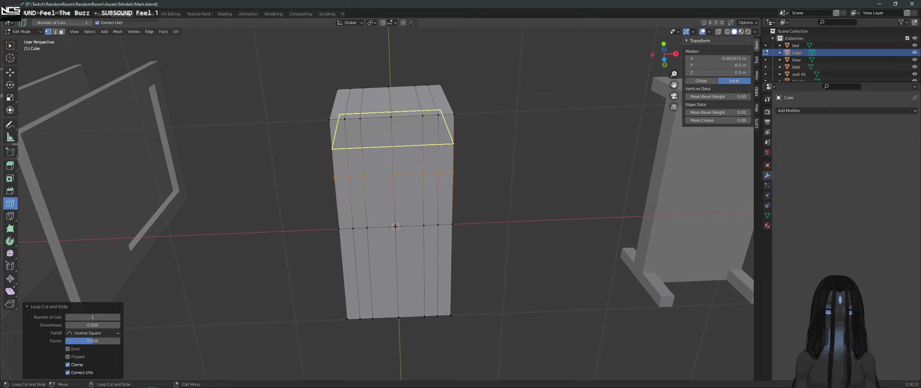
click(346, 132)
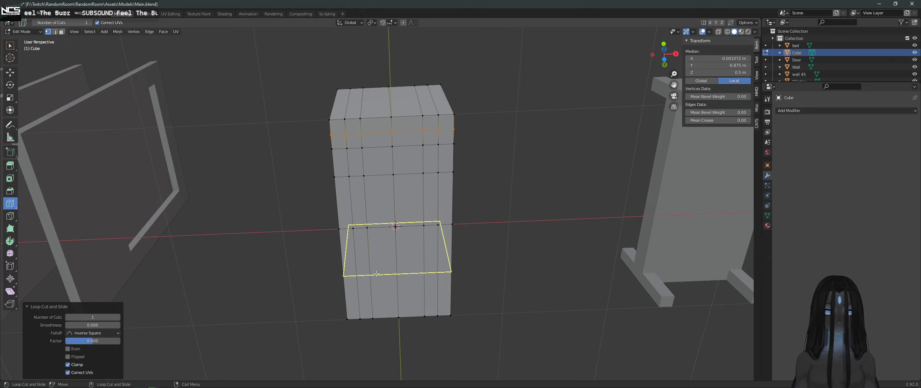
click(359, 295)
click(359, 301)
click(360, 310)
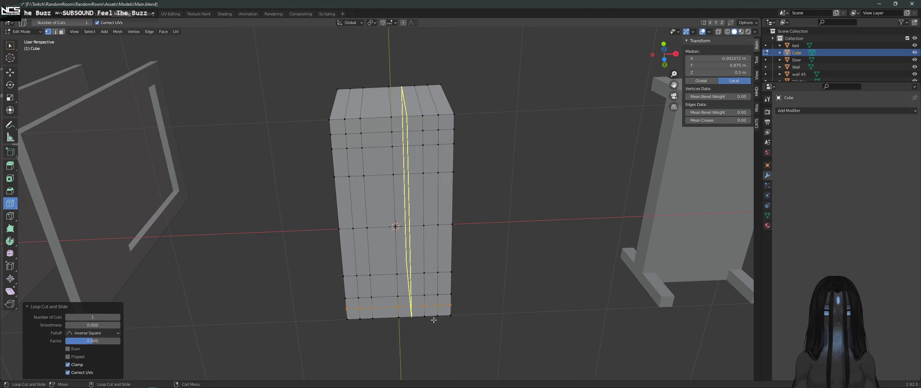
Step: Switch from the Loop Cut tool to the Move tool and bring the block's gridded underside into view
middle_drag(439, 233, 472, 249)
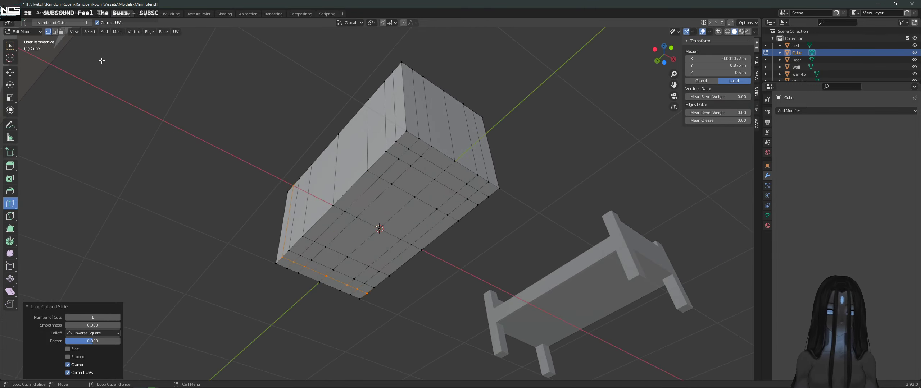
click(10, 73)
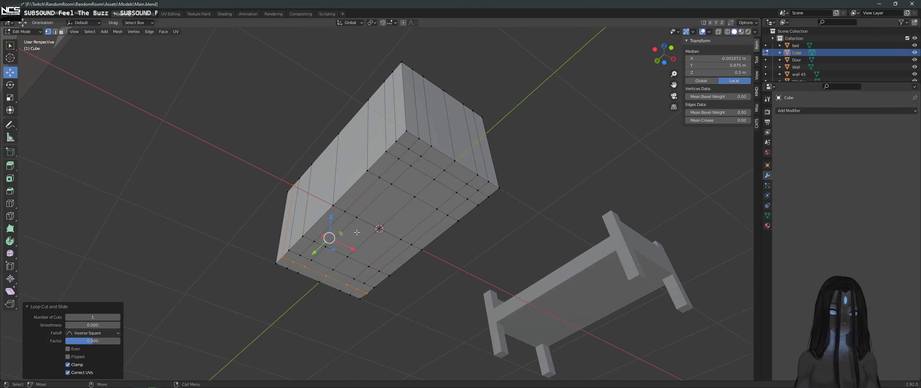
middle_drag(267, 186, 208, 165)
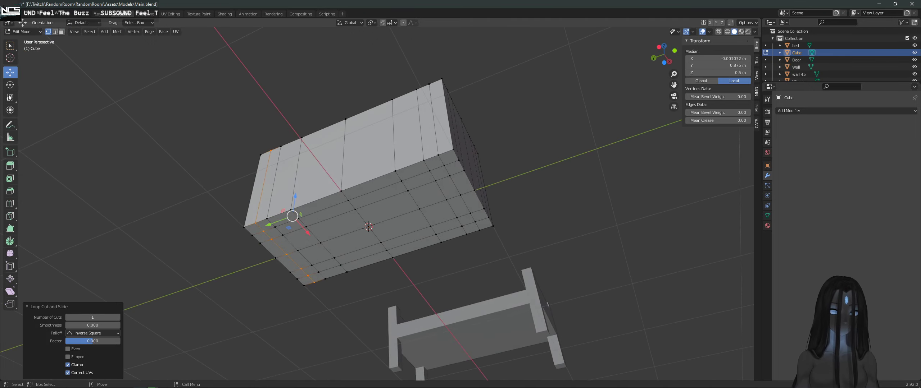
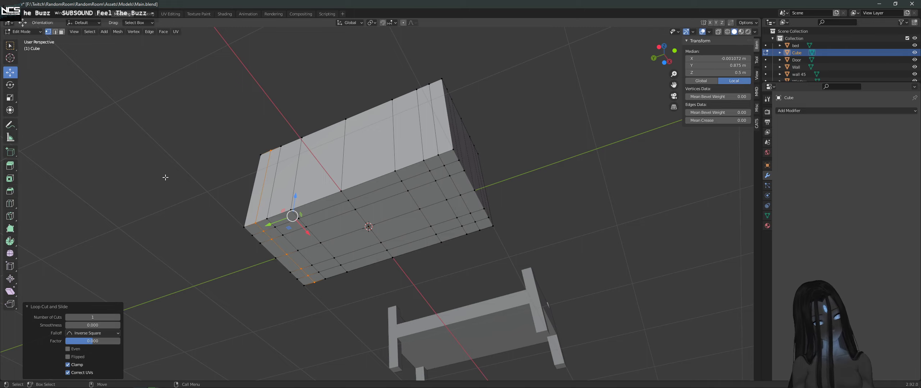
click(35, 32)
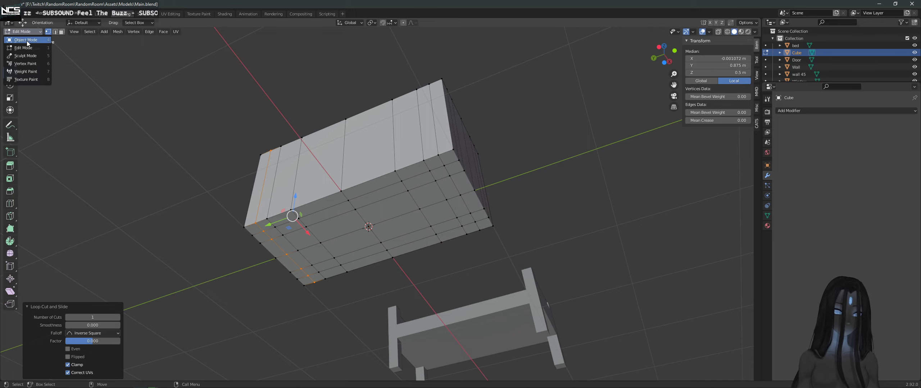
click(26, 40)
click(28, 32)
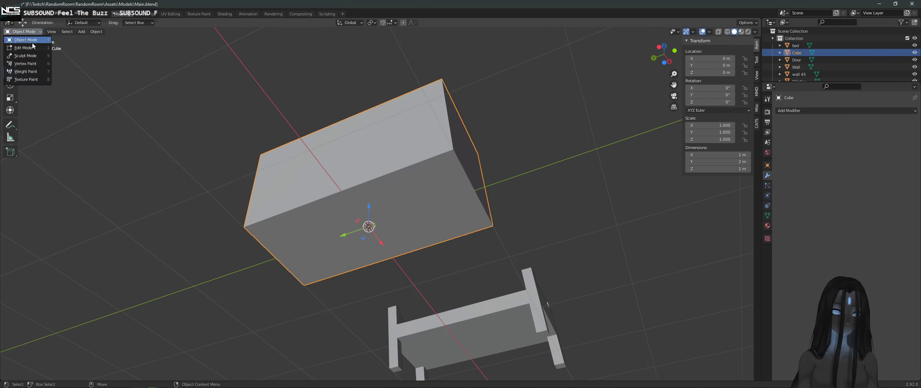
click(32, 47)
click(62, 31)
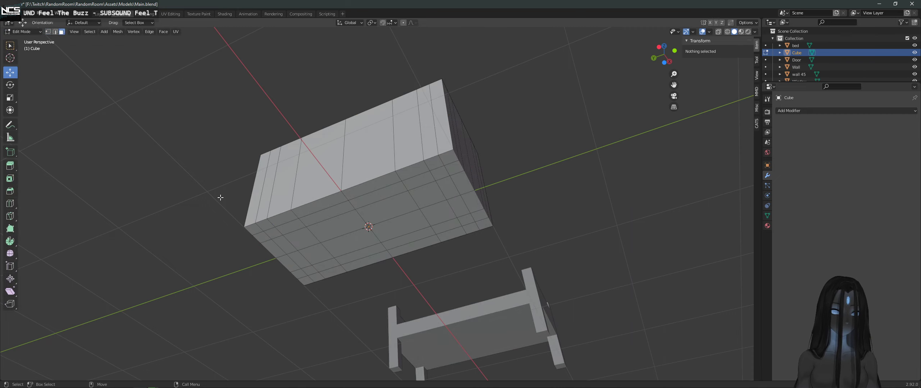
click(267, 225)
shift+click(267, 225)
shift+click(274, 234)
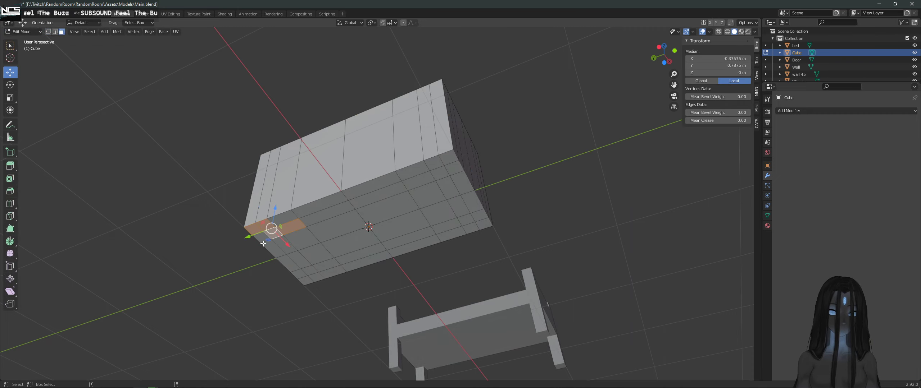
shift+click(275, 249)
shift+click(276, 249)
shift+click(284, 245)
shift+click(272, 248)
shift+click(285, 252)
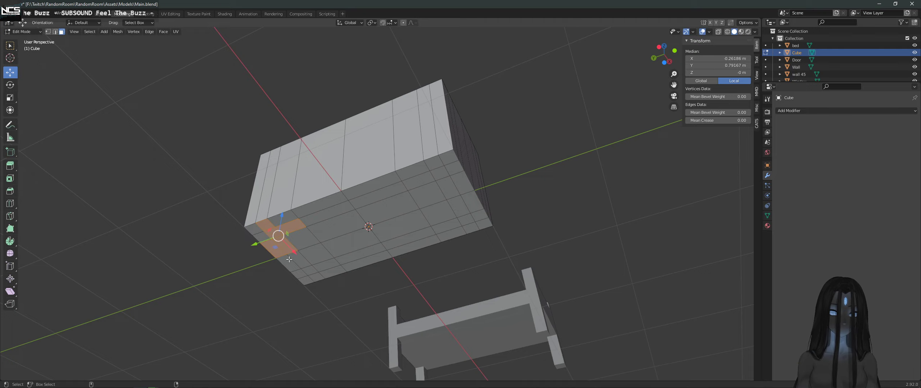
shift+click(262, 236)
shift+click(253, 222)
shift+click(283, 218)
shift+click(254, 229)
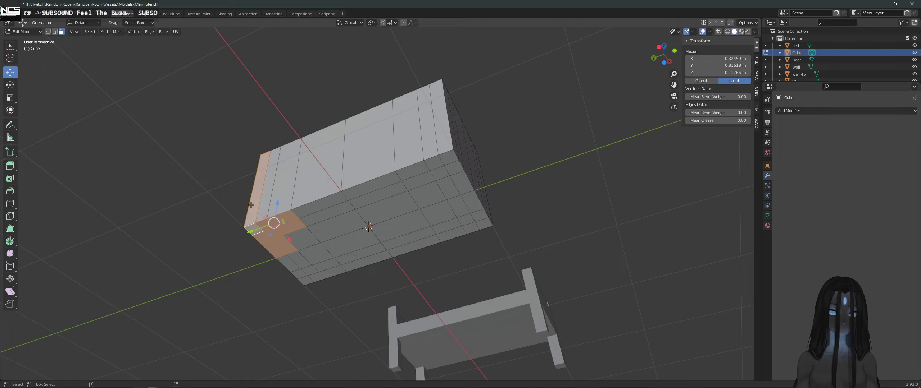
shift+click(253, 220)
shift+click(323, 208)
shift+click(326, 213)
shift+click(372, 189)
shift+click(378, 196)
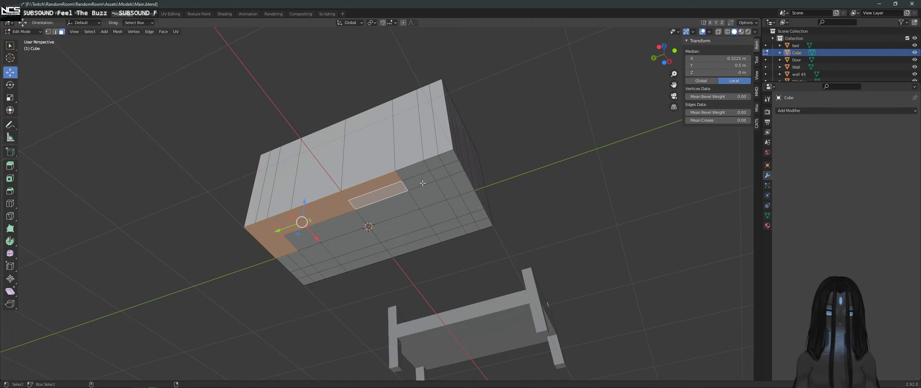
click(517, 151)
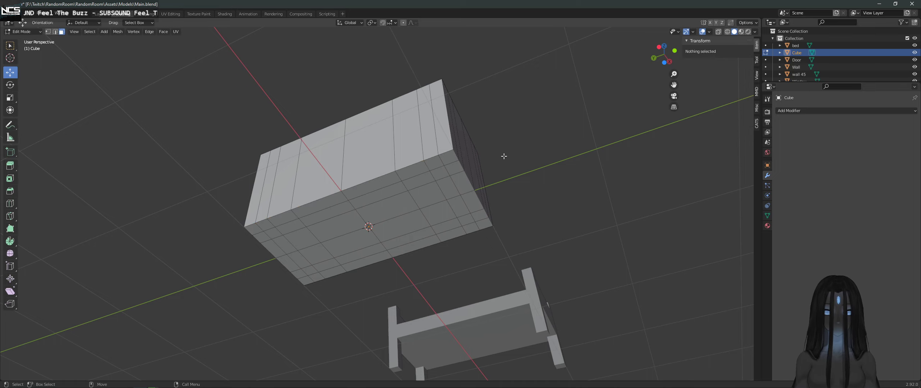
Step: Dissolve the block's inner lengthwise and crosswise edge loops, keeping only the outermost loop beside each long side and each end
click(55, 32)
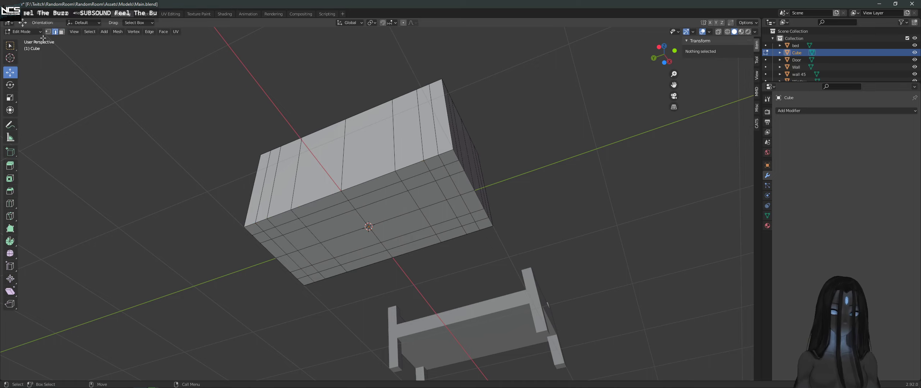
alt+click(296, 181)
alt+shift+click(273, 190)
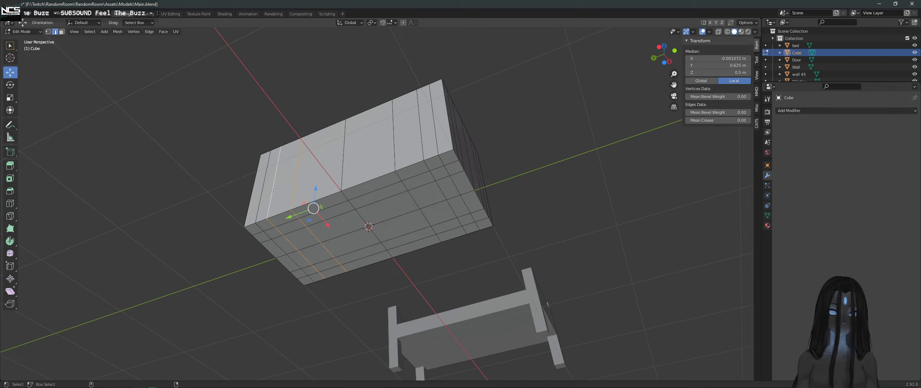
alt+shift+click(345, 177)
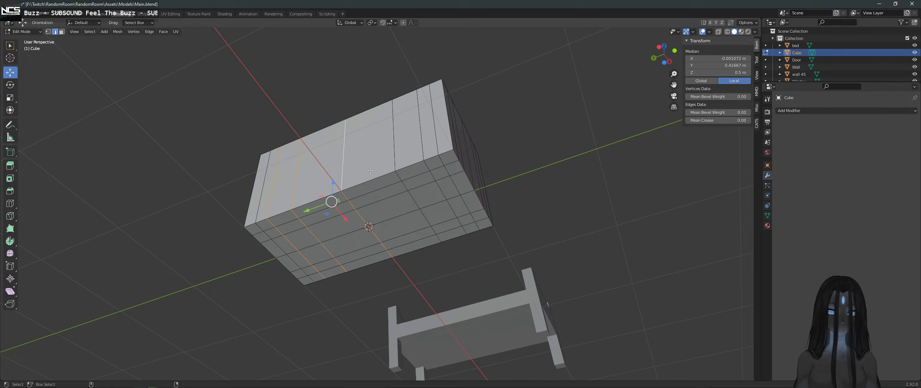
alt+shift+click(397, 151)
alt+shift+click(423, 142)
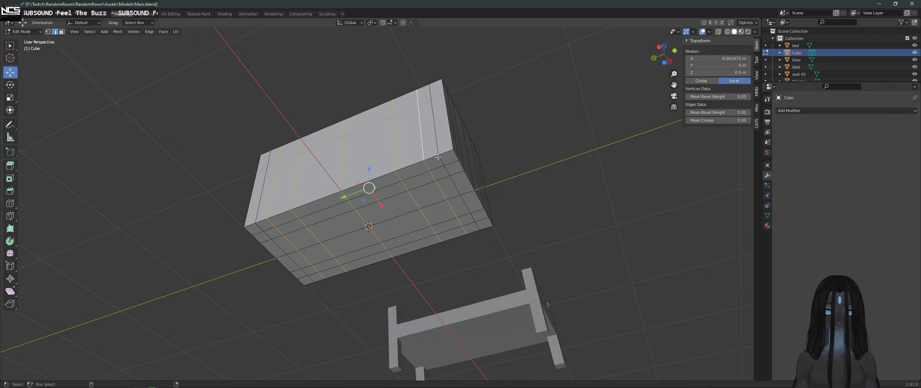
alt+shift+click(442, 180)
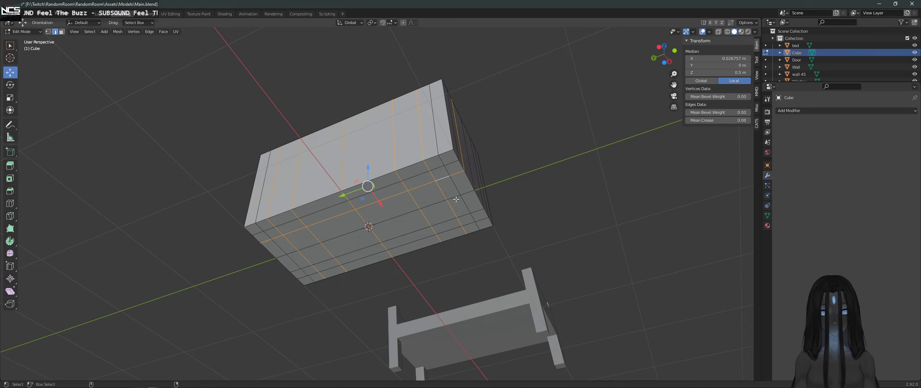
alt+shift+click(453, 196)
alt+shift+click(488, 217)
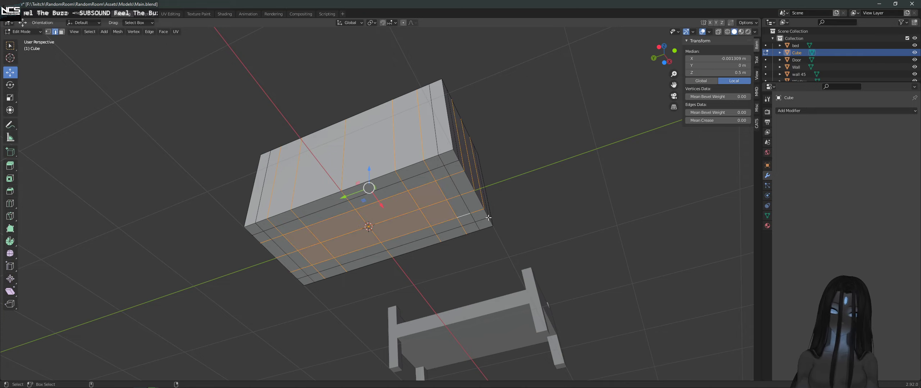
key(ctrl+x)
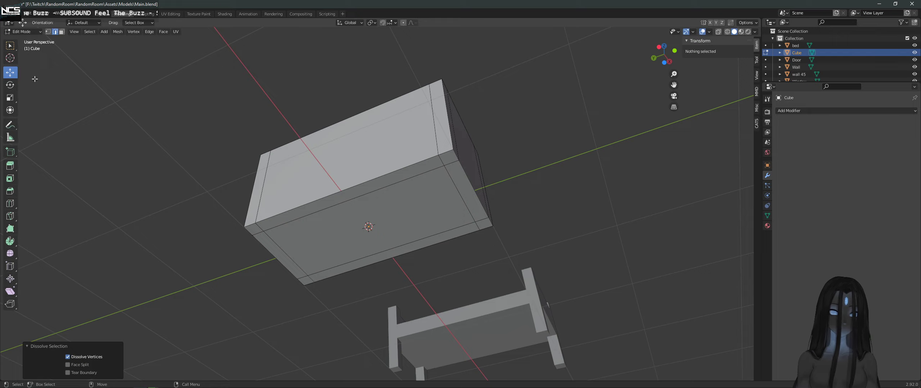
Step: Select all faces of the block's underside, raise them and set their median Z to 0.9 m, leaving a thin tabletop
click(254, 230)
shift+click(274, 222)
shift+click(290, 236)
shift+click(284, 259)
shift+click(464, 225)
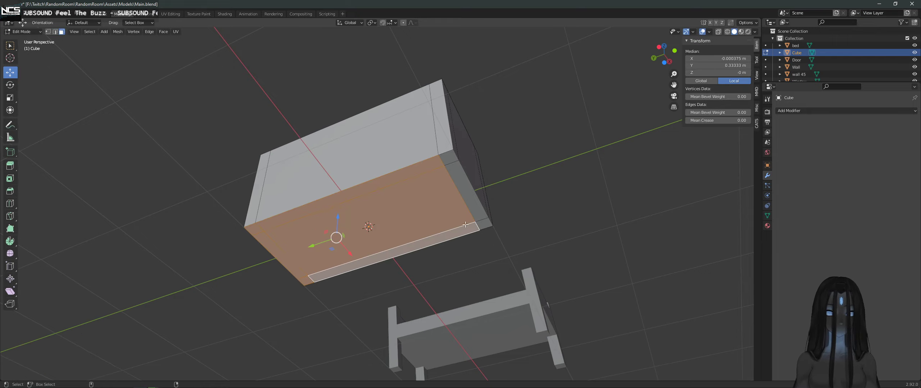
shift+click(467, 194)
shift+click(448, 157)
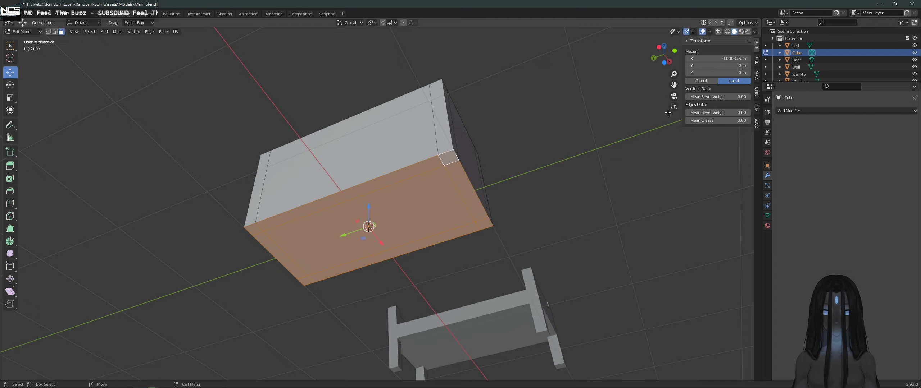
drag(370, 212, 370, 153)
click(741, 73)
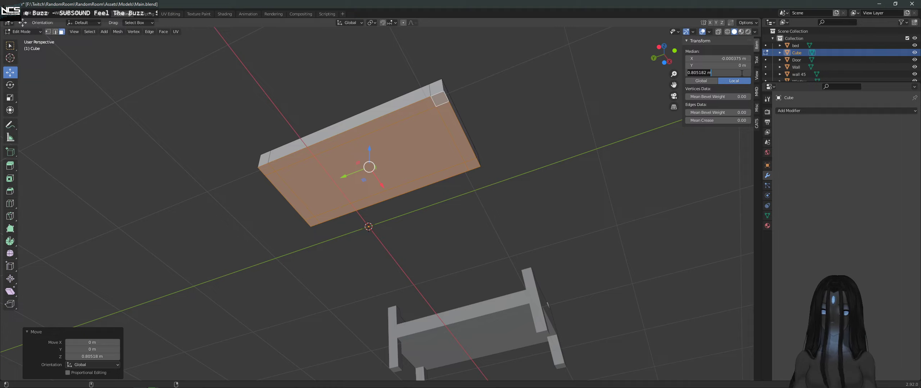
text(0.9)
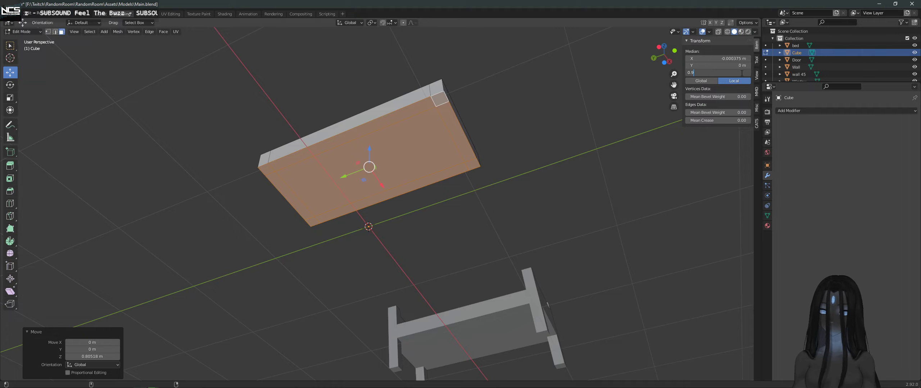
key(Return)
Step: Extrude the four corner faces of the tabletop's underside downward into legs and set their median Z to 0 m
middle_drag(501, 75, 486, 96)
click(516, 116)
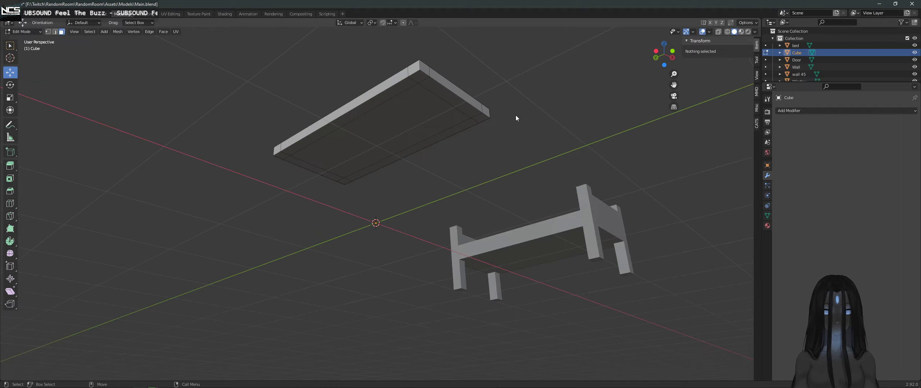
click(284, 153)
shift+click(425, 77)
shift+click(481, 119)
shift+click(344, 181)
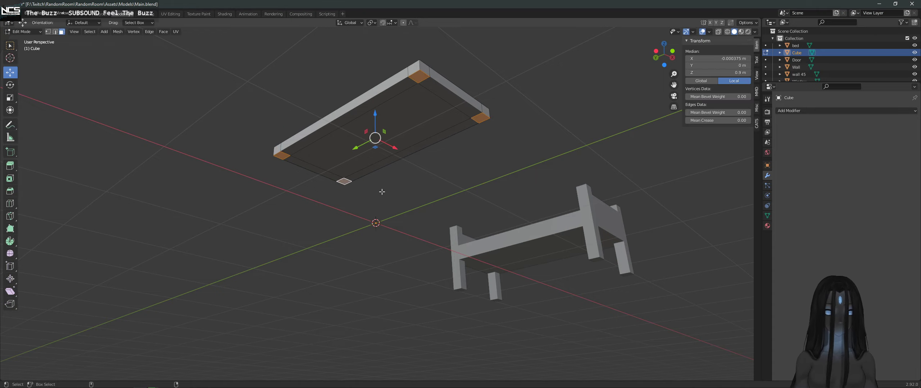
click(11, 166)
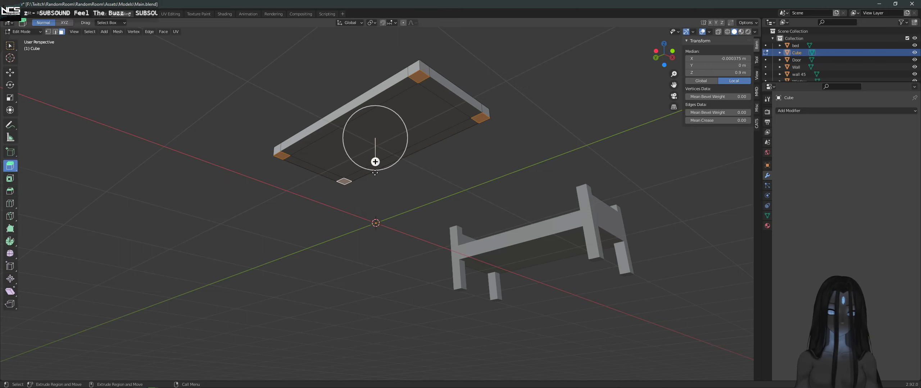
drag(374, 173, 375, 212)
click(739, 73)
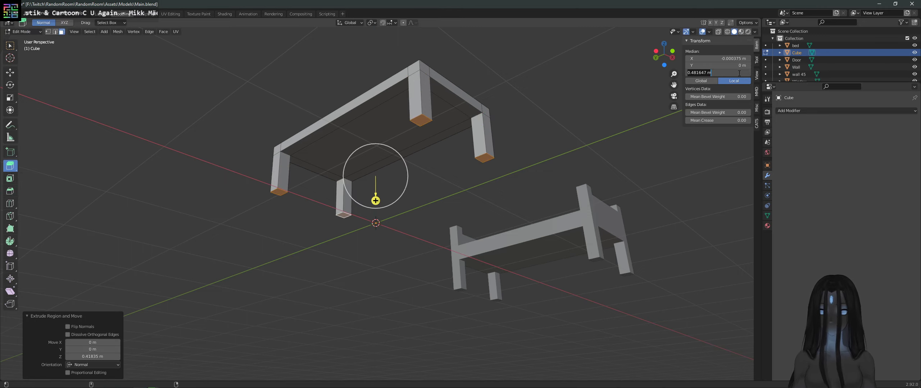
text(0)
key(Return)
Step: Clear the selection and examine the table's top, legs and proportions from several angles beside the bed
alt+drag(515, 72, 413, 142)
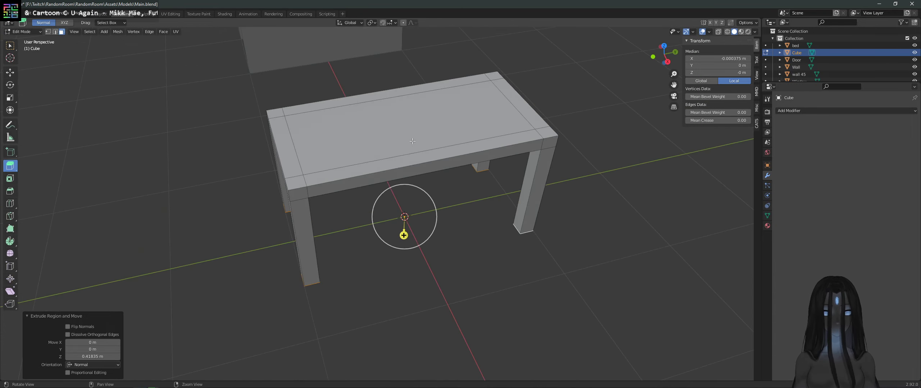
scroll(412, 141, down, 5)
middle_drag(412, 141, 428, 165)
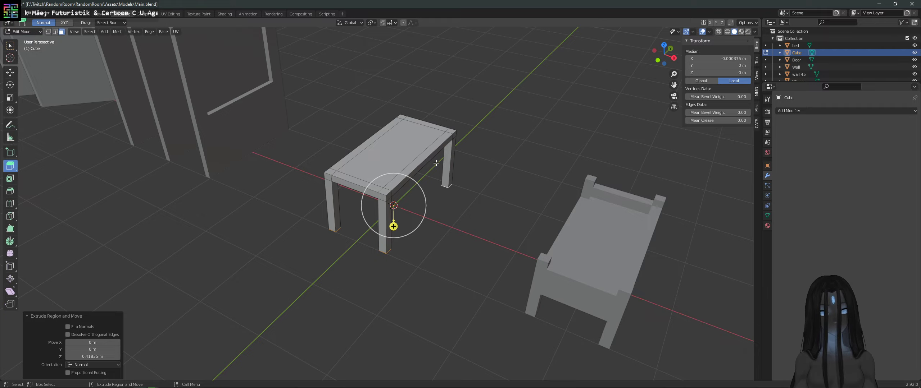
click(512, 172)
middle_drag(512, 171, 458, 193)
alt+drag(458, 192, 444, 191)
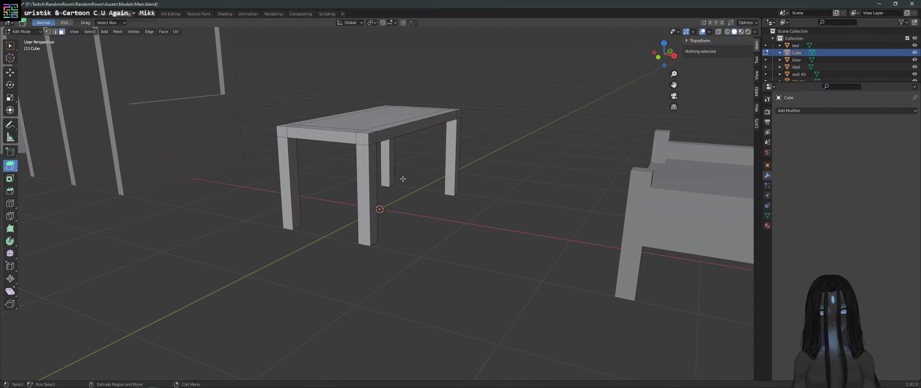
alt+drag(459, 132, 450, 144)
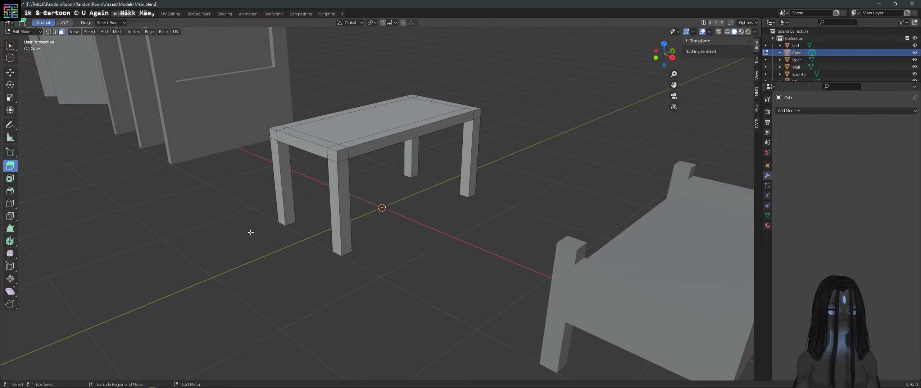
alt+middle_drag(232, 207, 276, 234)
alt+drag(276, 234, 288, 232)
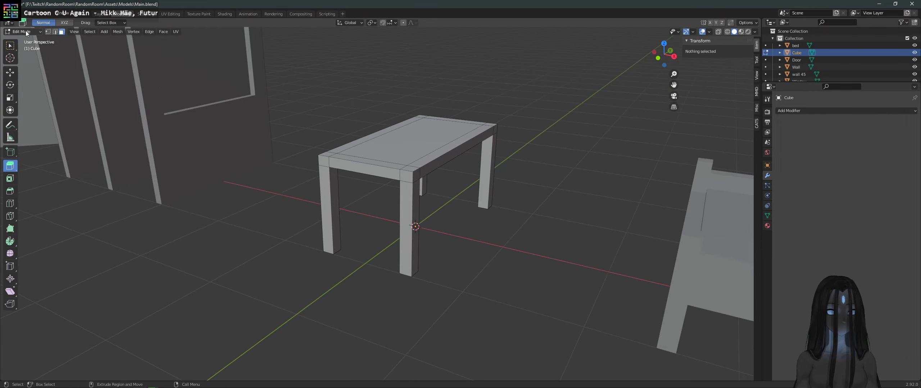
Step: Return to Object Mode and move the table along the X axis to -2 m, clear of the origin
click(26, 31)
click(26, 40)
click(266, 202)
middle_drag(299, 180, 373, 175)
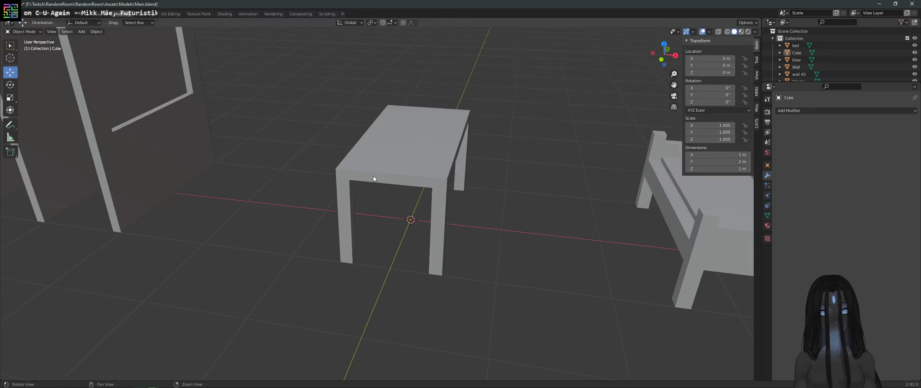
click(373, 207)
drag(433, 221, 232, 199)
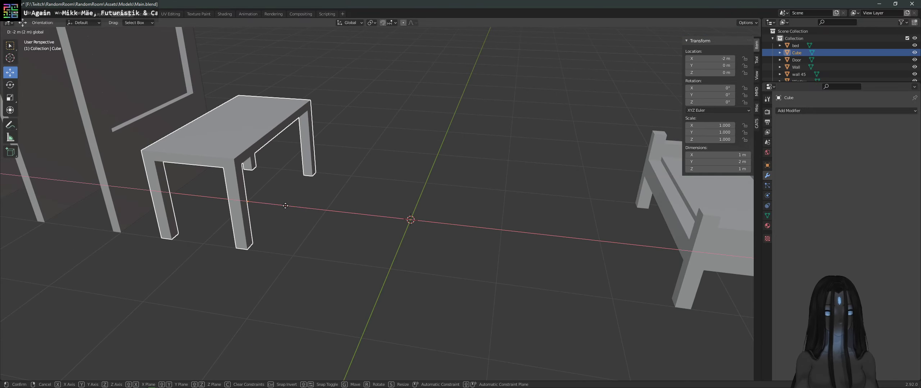
click(353, 233)
Step: Add a 1 m cube mesh at the origin between the table and the bed and put it in Edit Mode
click(50, 33)
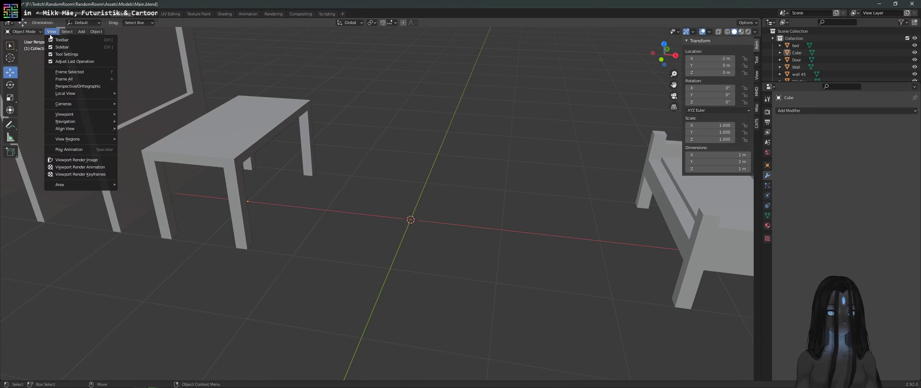
mouse_move(96, 33)
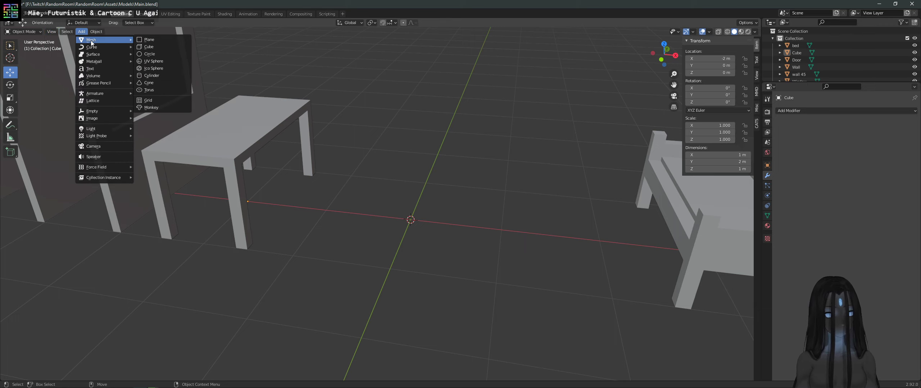
click(158, 47)
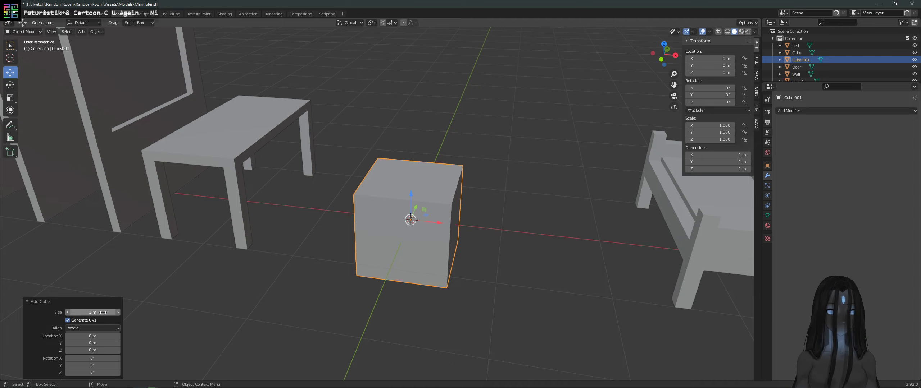
middle_drag(346, 215, 437, 211)
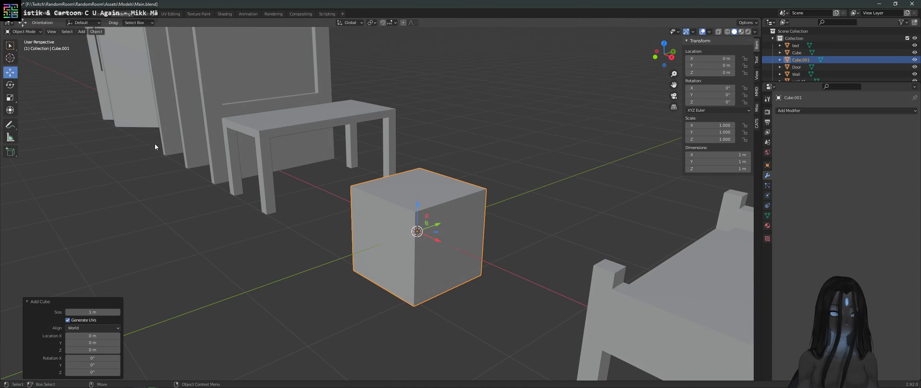
click(24, 32)
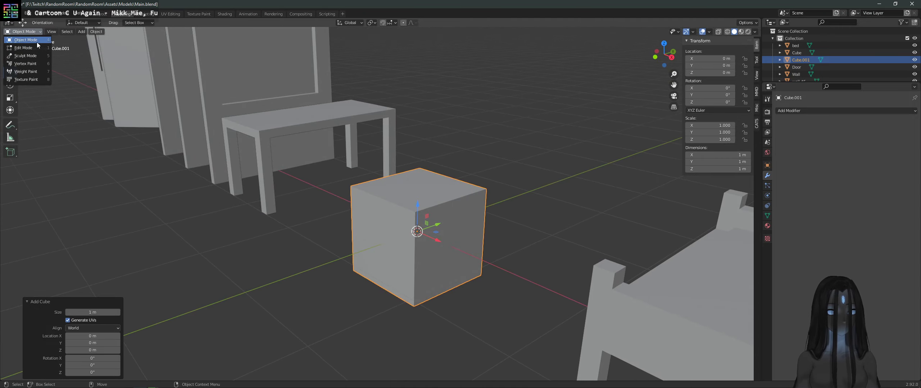
click(29, 49)
Step: Select all of the cube's vertices, raise them along Z and set their median Z to 0.5 m
alt+drag(357, 221, 374, 210)
click(10, 73)
key(alt+a)
click(354, 234)
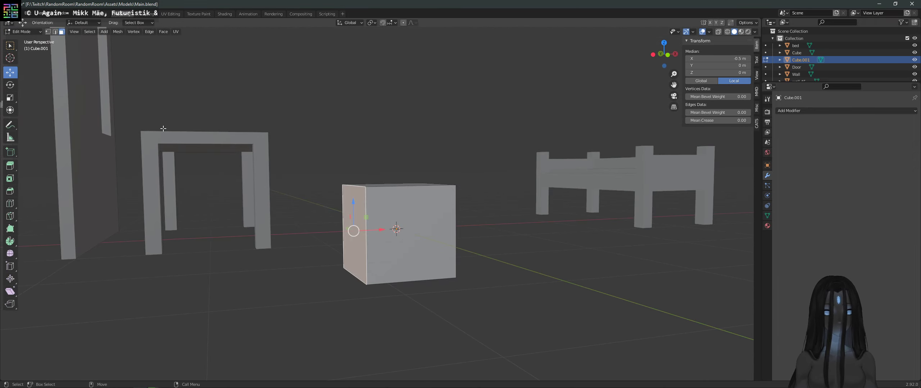
click(48, 31)
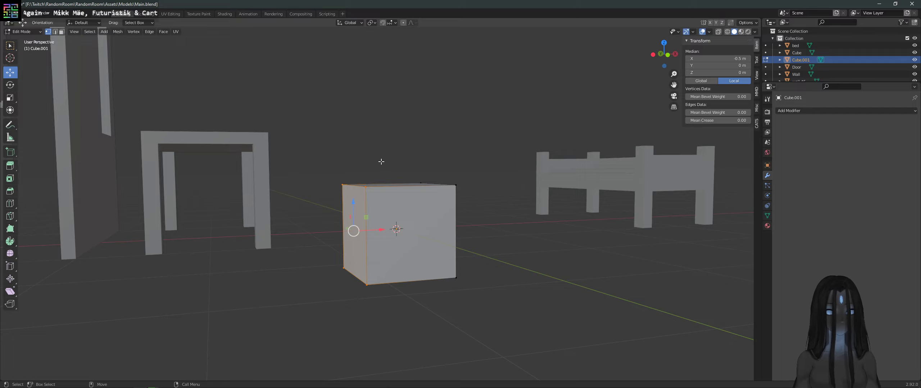
key(ctrl+KP_Add)
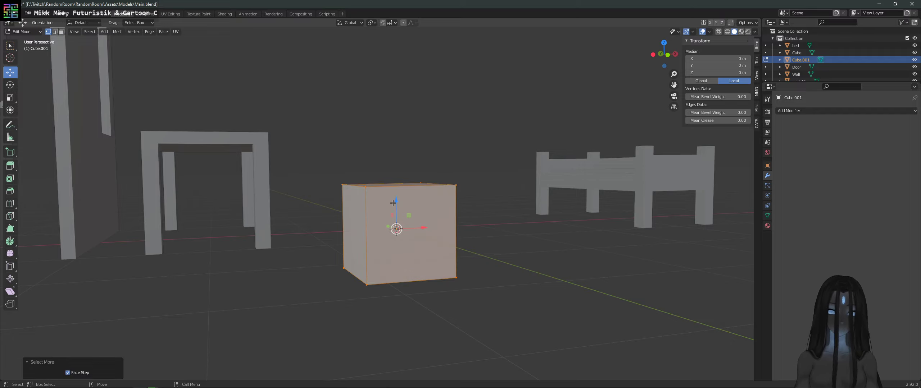
drag(396, 203, 443, 179)
click(738, 72)
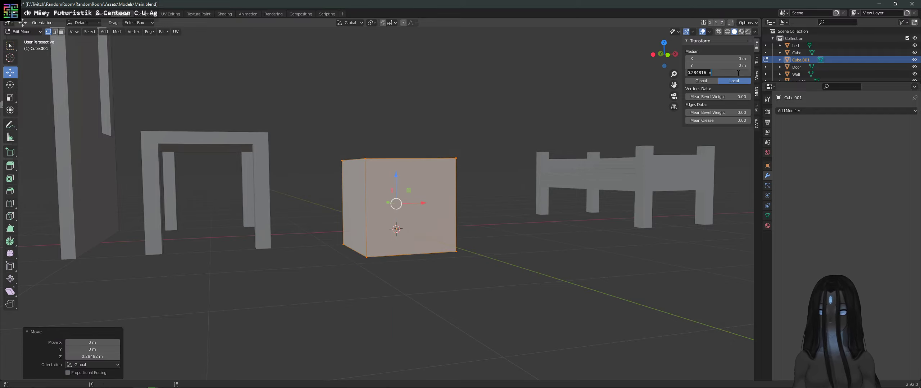
text(0.5)
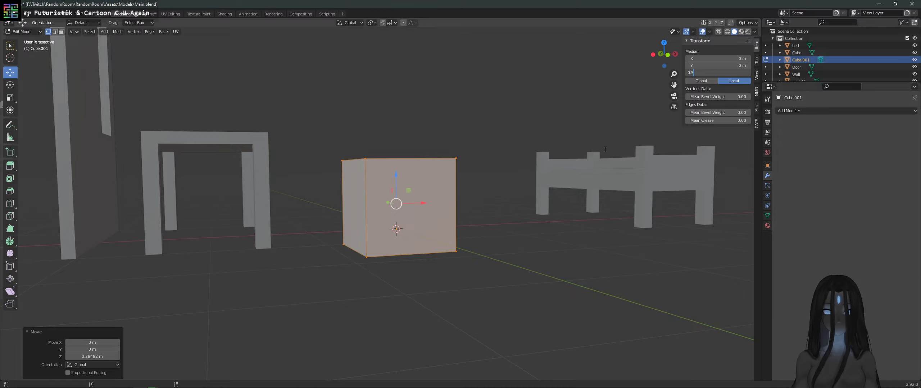
key(Return)
Step: Select the vertices of the cube's negative X face and set their median X to -0.25 m
middle_drag(562, 117, 424, 202)
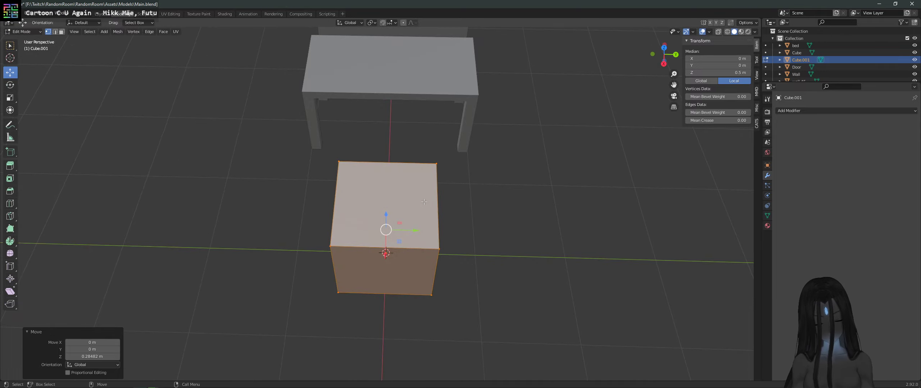
middle_drag(368, 234, 484, 211)
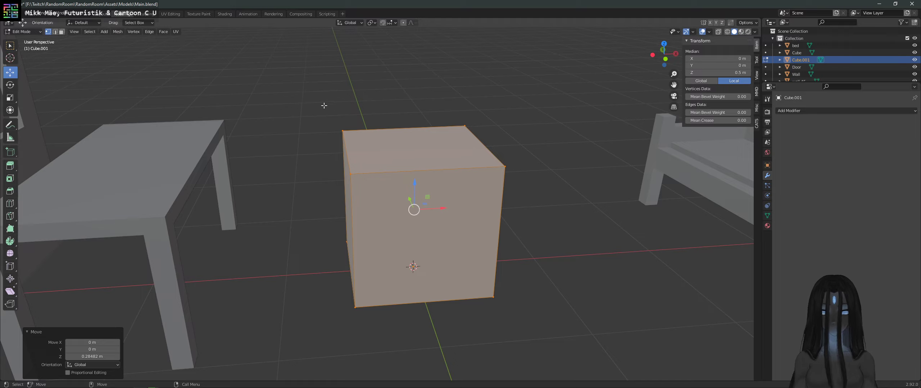
drag(324, 106, 372, 319)
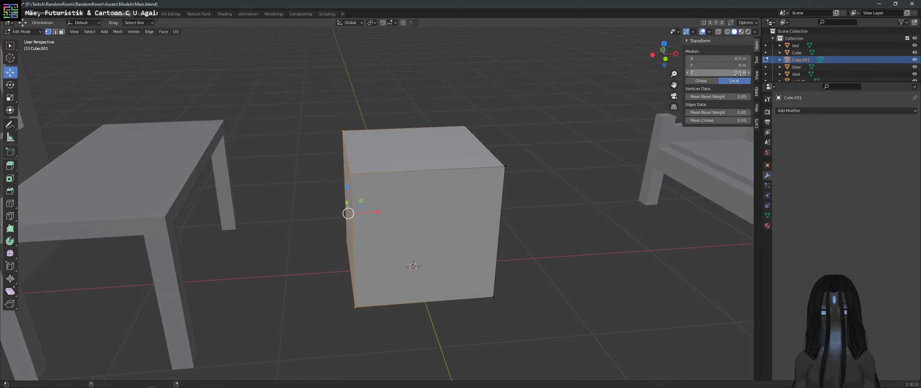
middle_drag(604, 144, 535, 159)
middle_drag(385, 208, 570, 203)
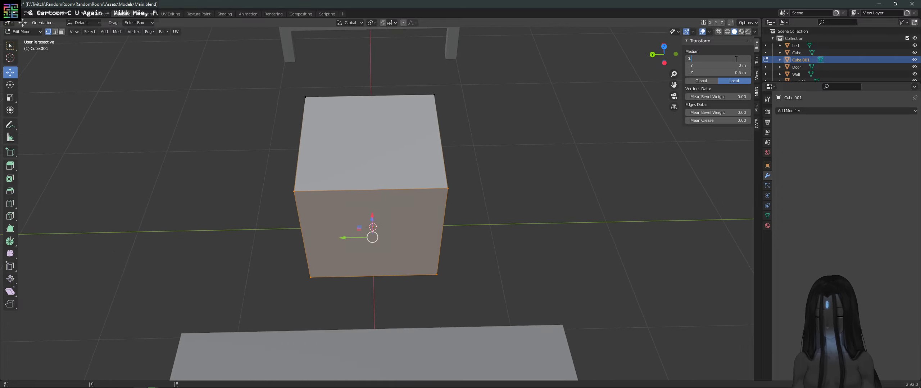
click(736, 59)
text(0.25)
key(Tab)
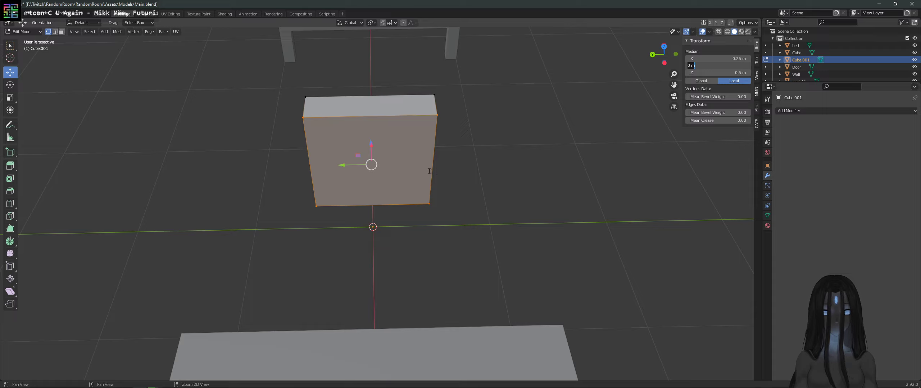
middle_drag(501, 181, 618, 164)
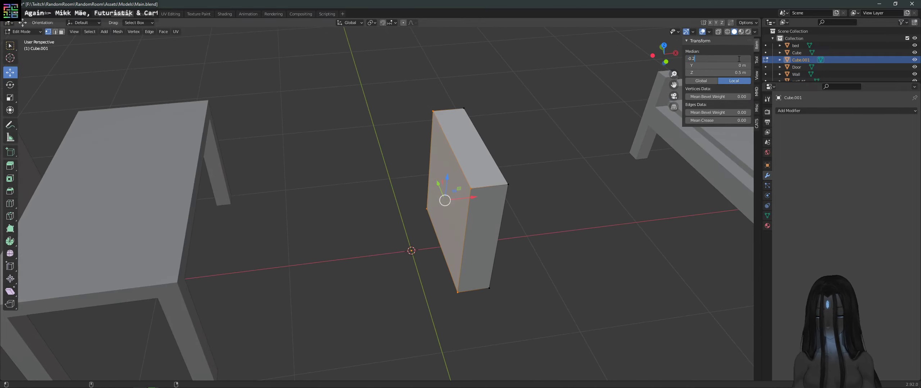
key(Return)
Step: Select the vertices of the block's positive X face and set their median X to 0.25 m
middle_drag(518, 185, 538, 191)
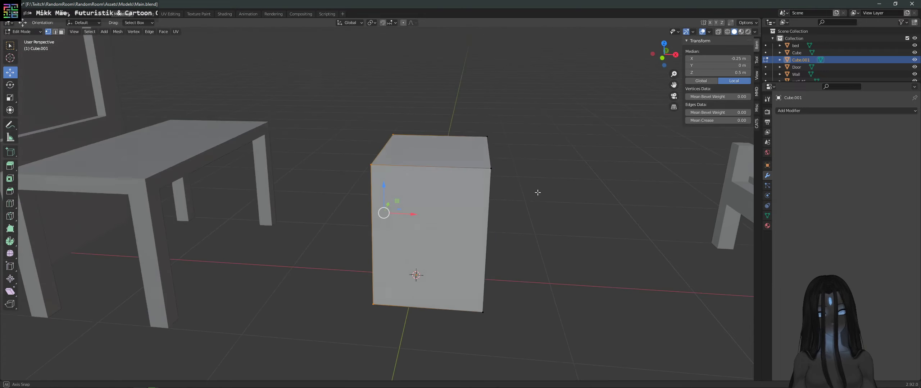
middle_drag(474, 107, 479, 206)
click(484, 237)
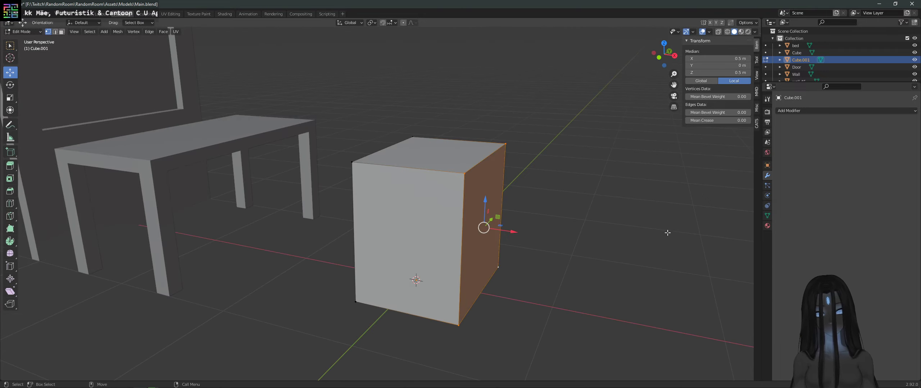
click(740, 59)
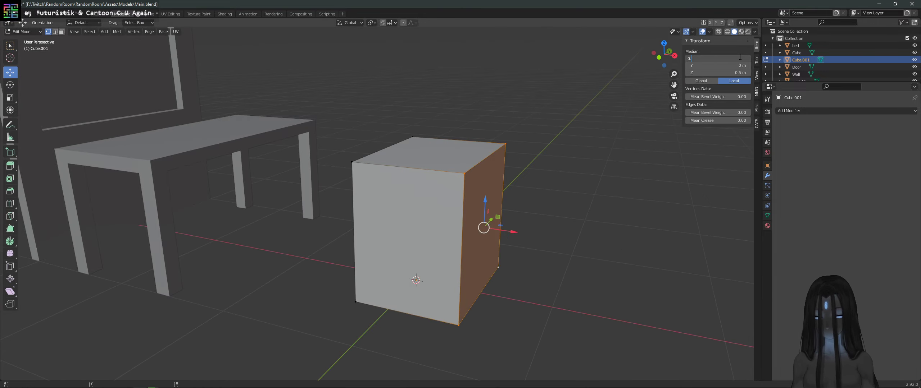
key(Return)
click(736, 58)
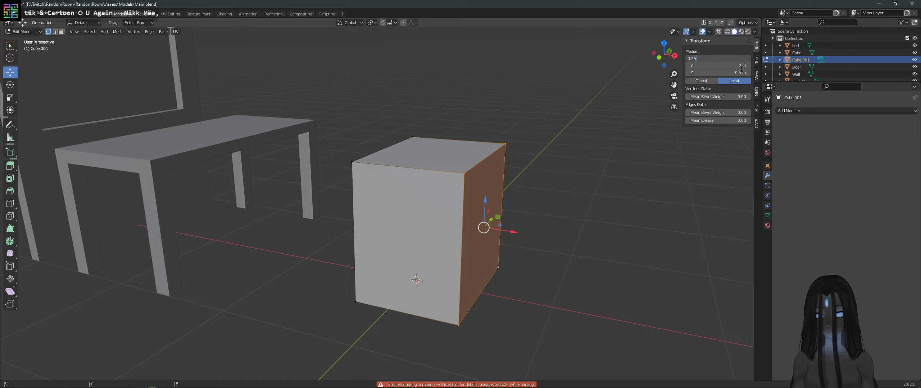
text(0.25)
key(Return)
middle_drag(424, 187, 447, 191)
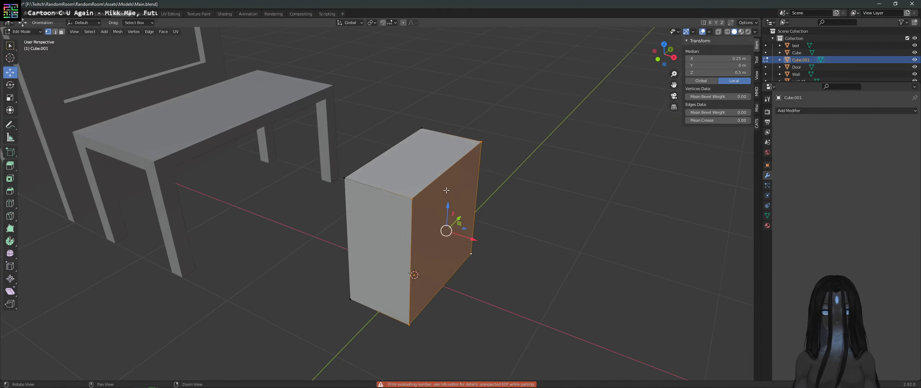
click(375, 285)
click(344, 178)
shift+click(349, 300)
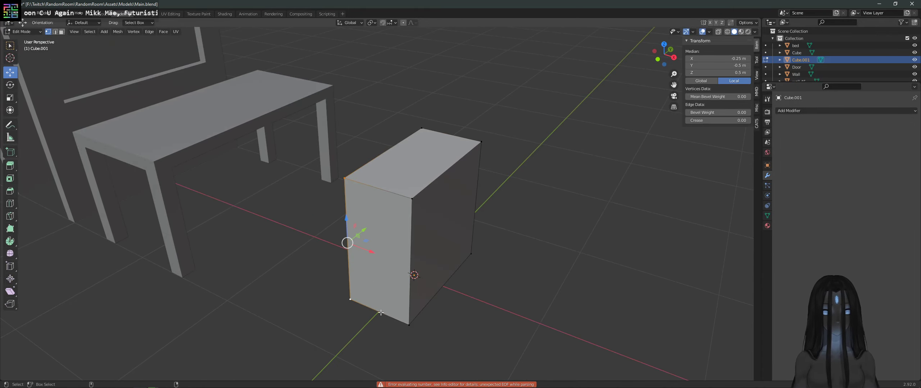
shift+click(409, 325)
middle_drag(530, 192, 538, 184)
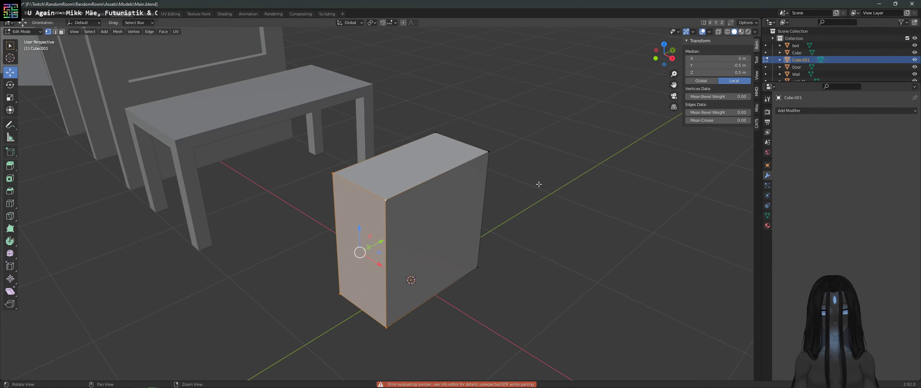
Step: Select the whole block and scale it along the Y axis to half its depth
key(a)
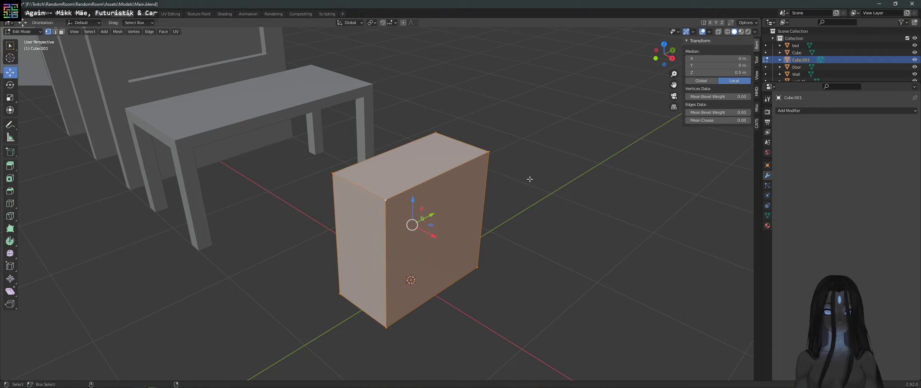
click(14, 97)
drag(434, 216, 423, 218)
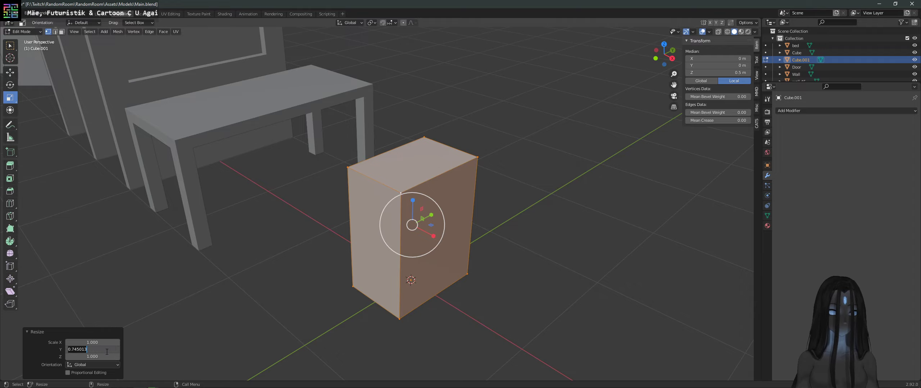
key(Return)
Step: Select the block's top vertices, lower them and set their median Z to 0.5 m
click(329, 261)
middle_drag(329, 262, 354, 206)
drag(365, 113, 550, 212)
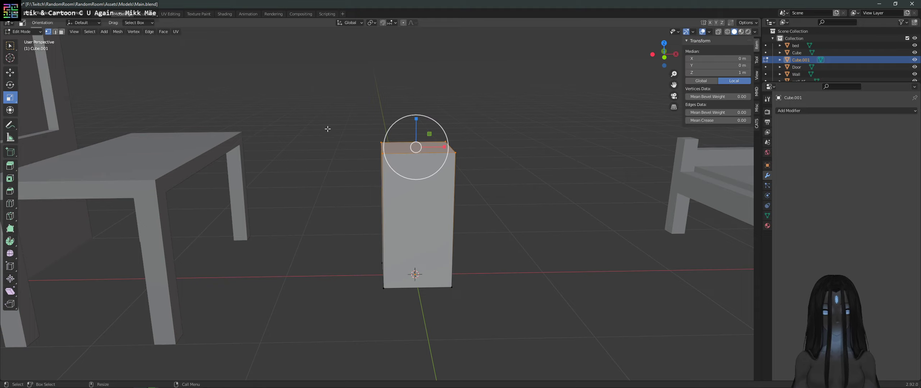
click(11, 73)
drag(413, 125, 414, 183)
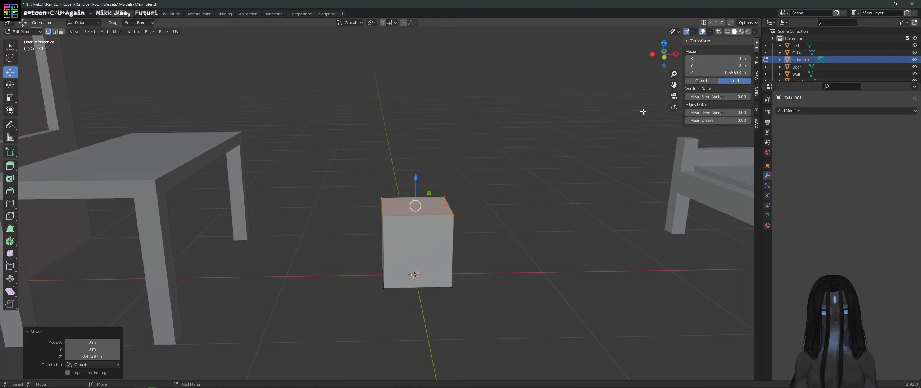
click(721, 71)
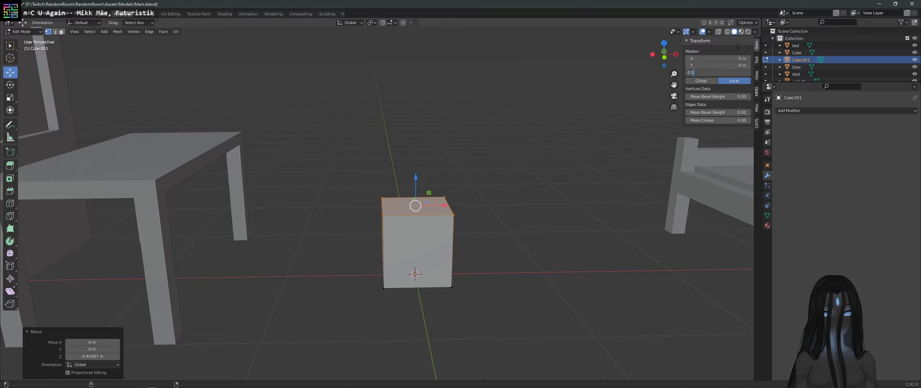
key(Return)
Step: Add three evenly spaced vertical loop cuts that divide the block into four equal strips along X
middle_drag(485, 220, 503, 193)
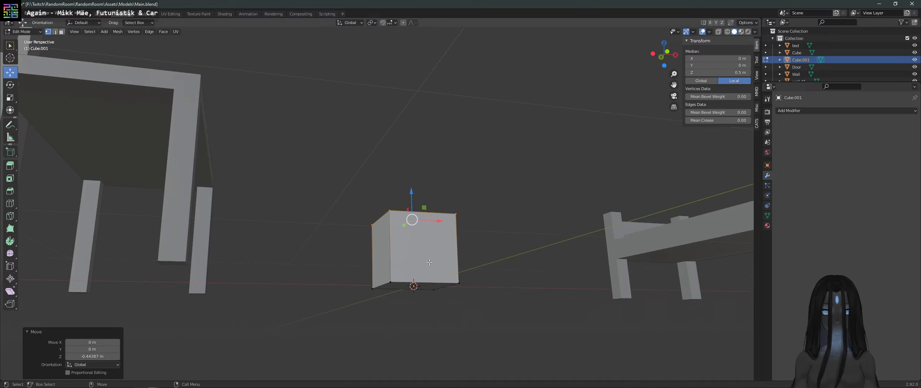
scroll(461, 277, up, 3)
shift+middle_drag(461, 279, 565, 159)
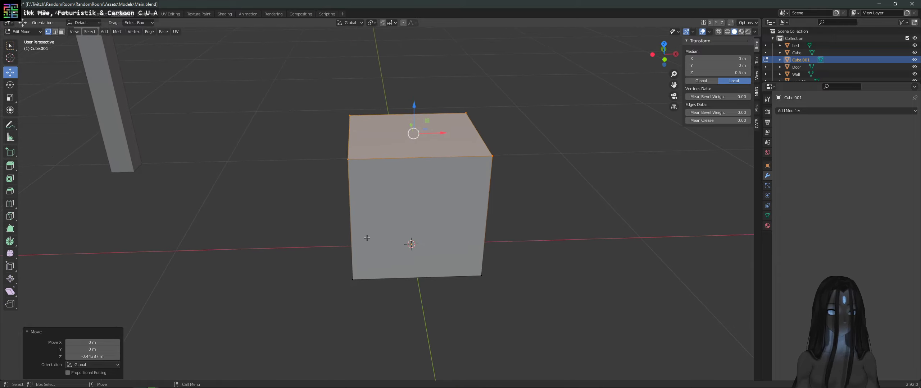
click(11, 205)
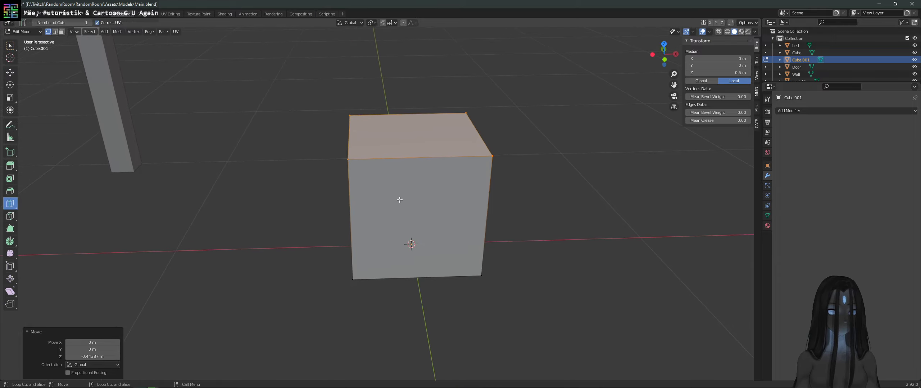
click(412, 225)
click(371, 150)
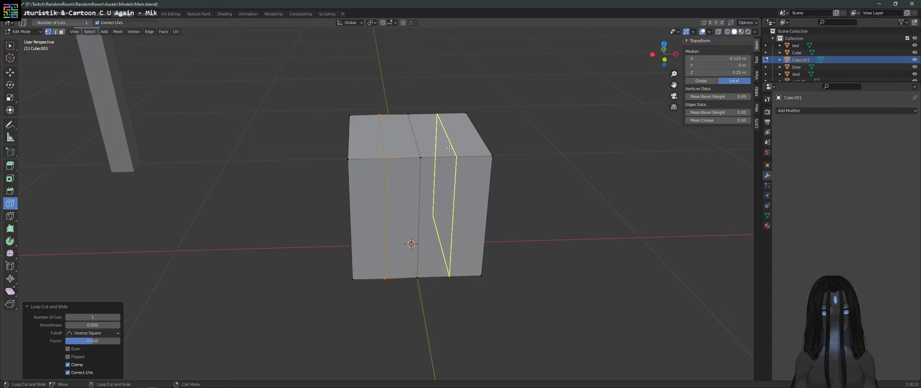
click(450, 149)
Step: Add three evenly spaced vertical loop cuts that divide the block into four equal strips along Y
middle_drag(333, 170, 405, 187)
click(372, 136)
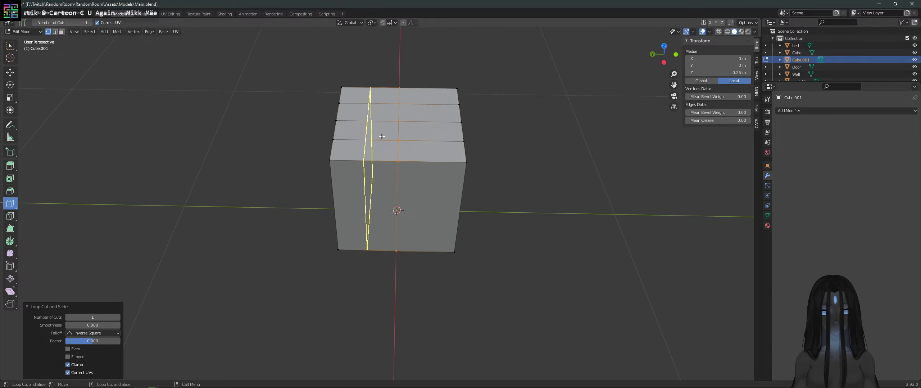
click(381, 137)
click(432, 135)
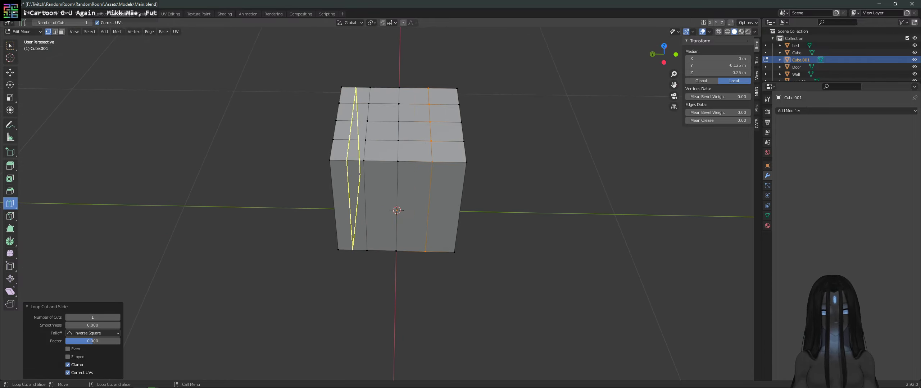
Step: Add a centred vertical loop cut through each of the block's four outer strips, along both X and Y
click(358, 151)
click(440, 151)
click(395, 150)
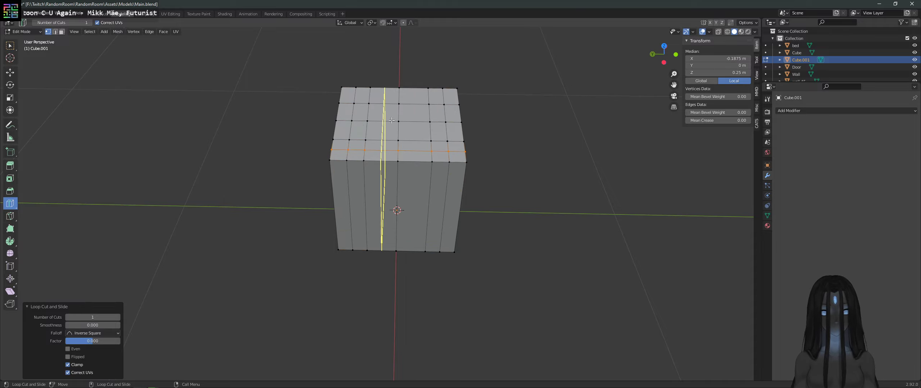
click(456, 96)
Step: Select the three inner edge loops in both directions and dissolve them, keeping only the loops near the block's edges
middle_drag(472, 87, 476, 195)
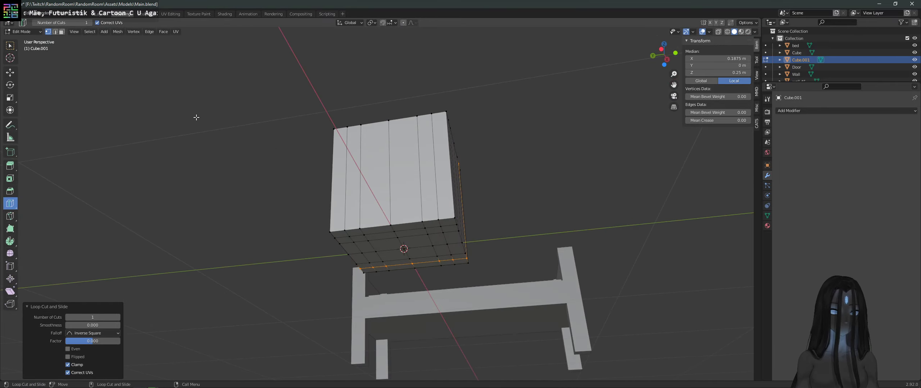
middle_drag(196, 118, 204, 128)
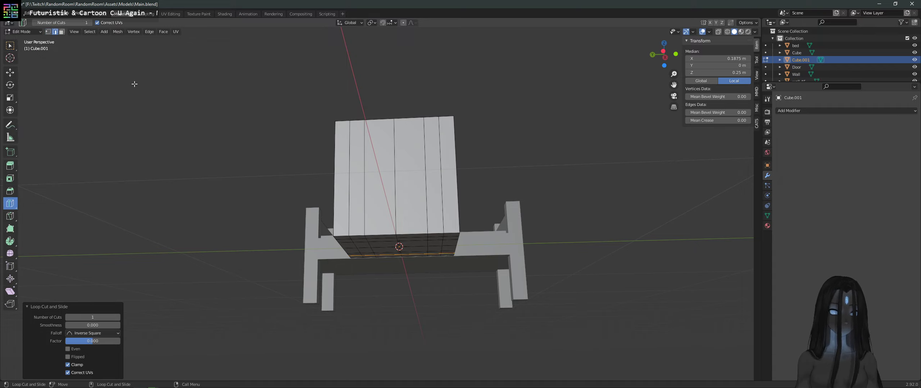
click(14, 74)
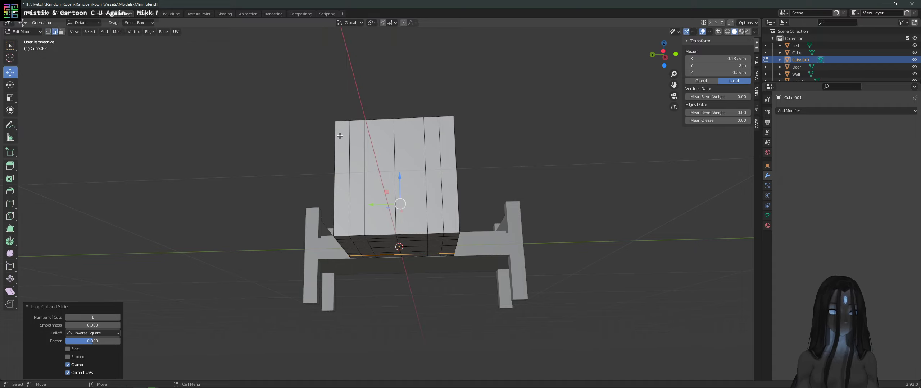
alt+click(364, 146)
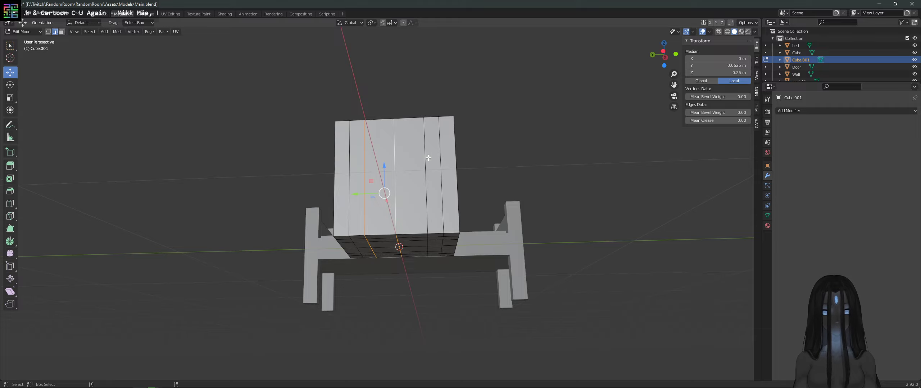
middle_drag(512, 149, 455, 146)
alt+shift+click(406, 156)
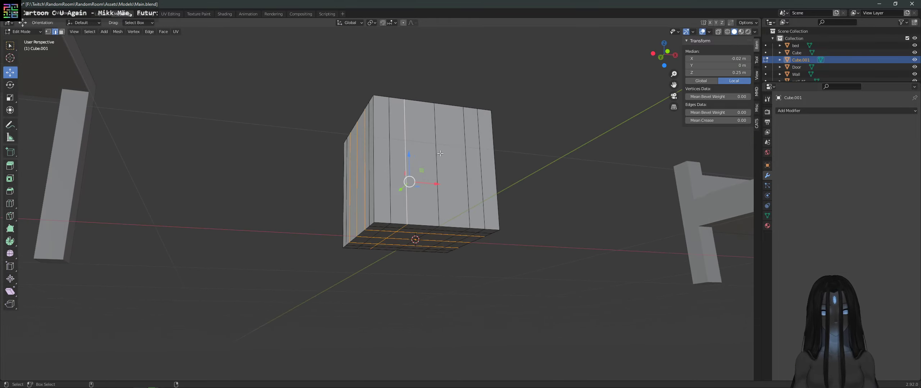
alt+shift+click(436, 157)
alt+shift+click(470, 158)
key(ctrl+x)
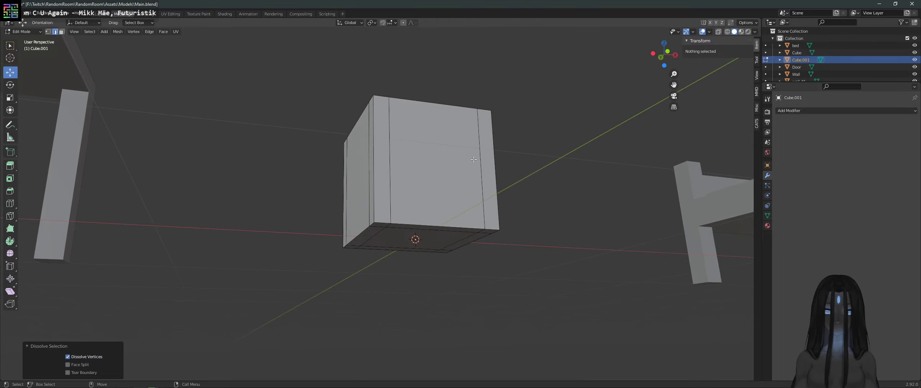
Step: Select all faces on the block's underside, raise them and set their median Z to 0.4 m to form a seat slab
middle_drag(441, 138, 425, 143)
click(61, 32)
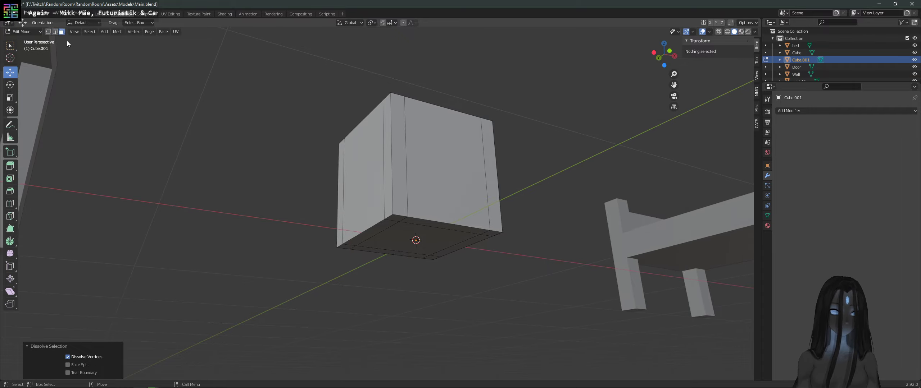
click(349, 248)
shift+click(373, 251)
shift+click(376, 231)
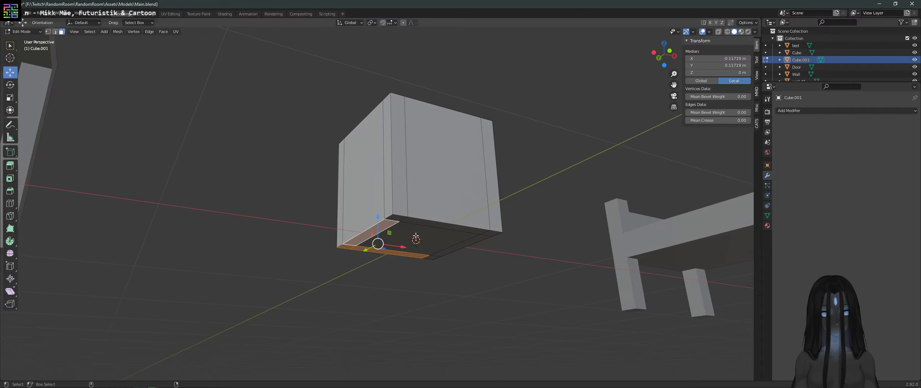
shift+click(428, 236)
shift+click(419, 222)
shift+click(494, 233)
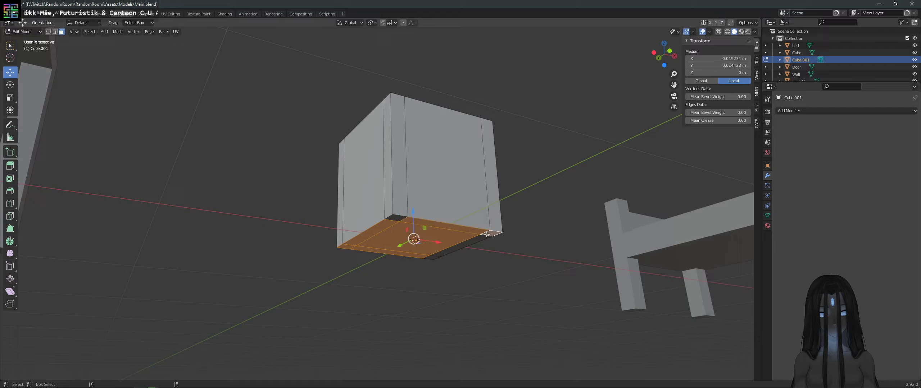
shift+click(475, 239)
shift+click(431, 256)
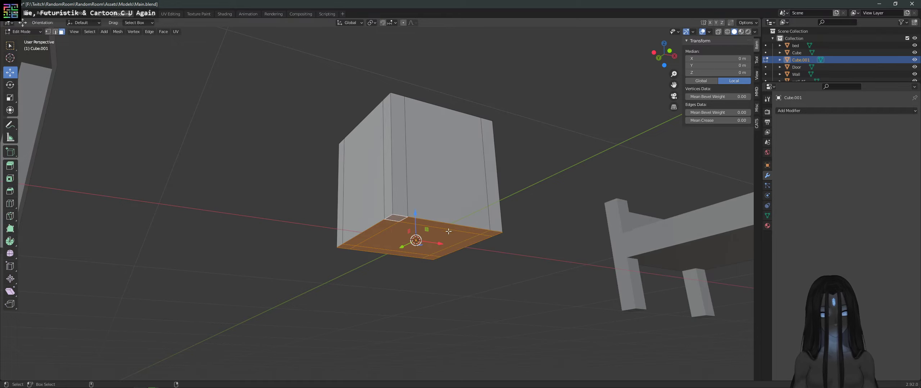
drag(417, 219, 415, 129)
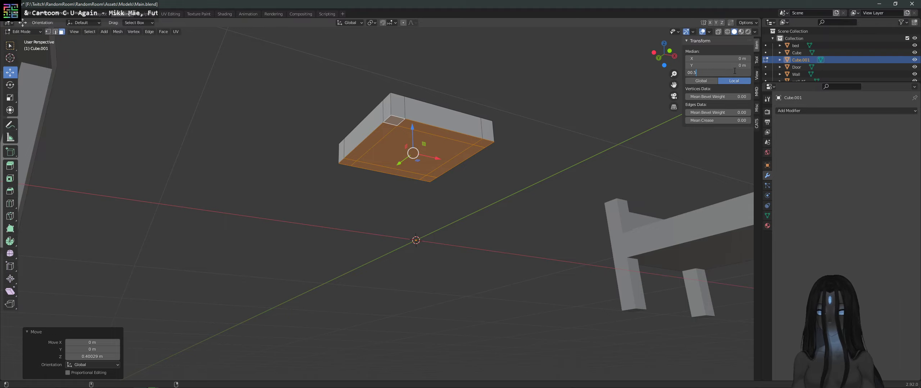
key(Return)
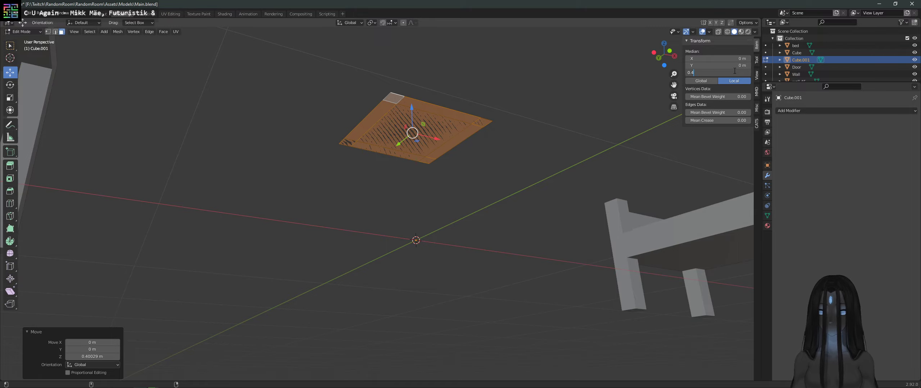
key(Return)
middle_drag(518, 139, 518, 143)
click(228, 130)
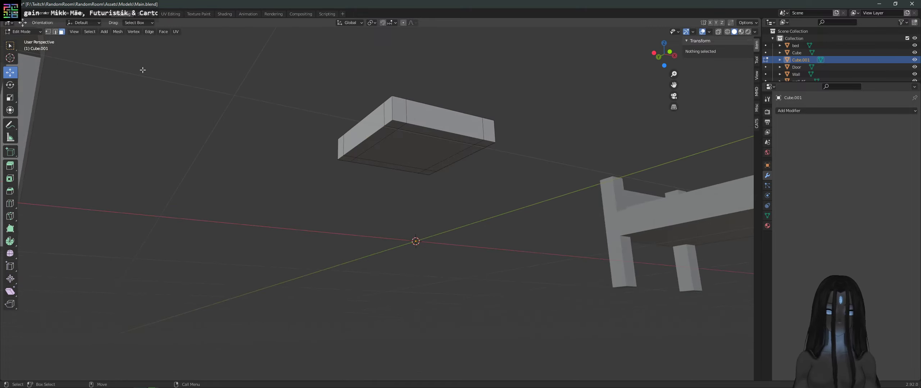
Step: Extrude the four corner faces on the slab's underside down to ground level as chair legs
click(396, 134)
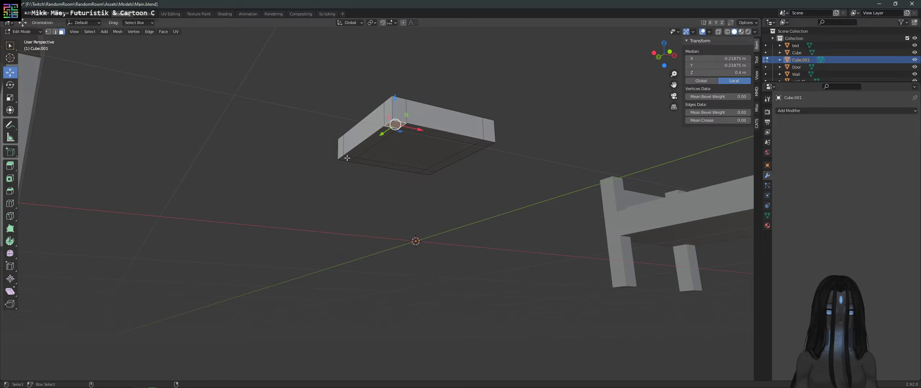
shift+click(435, 174)
shift+click(488, 143)
middle_drag(488, 144, 134, 94)
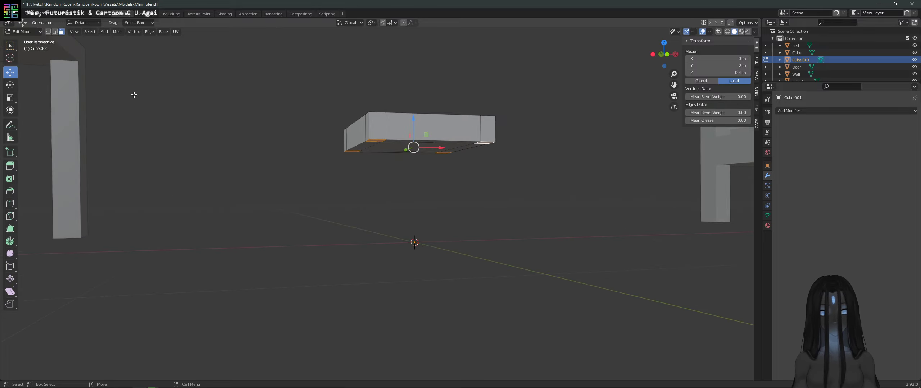
click(10, 166)
drag(413, 173, 414, 244)
key(ctrl+z)
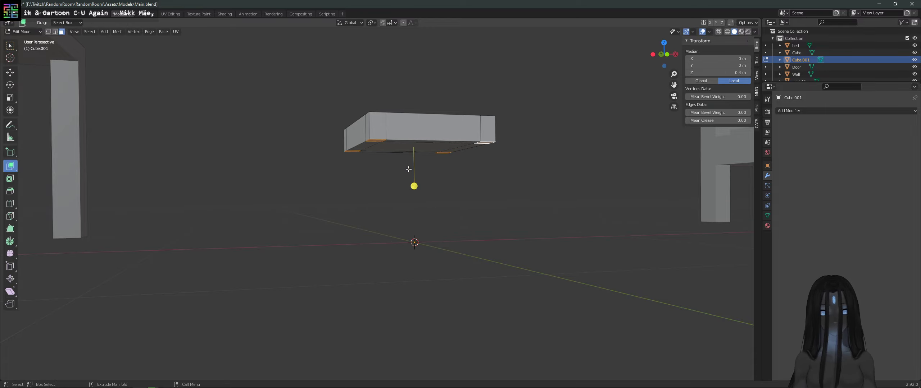
drag(413, 184, 414, 272)
click(736, 73)
text(0.5)
key(Return)
Step: Extrude the row of top faces along the seat's rear edge upward as a backrest, setting their median Z to 1 m
middle_drag(518, 72, 459, 124)
click(458, 124)
click(461, 123)
shift+click(478, 167)
shift+click(493, 224)
middle_drag(475, 244, 479, 214)
scroll(478, 212, down, 4)
alt+drag(471, 204, 469, 186)
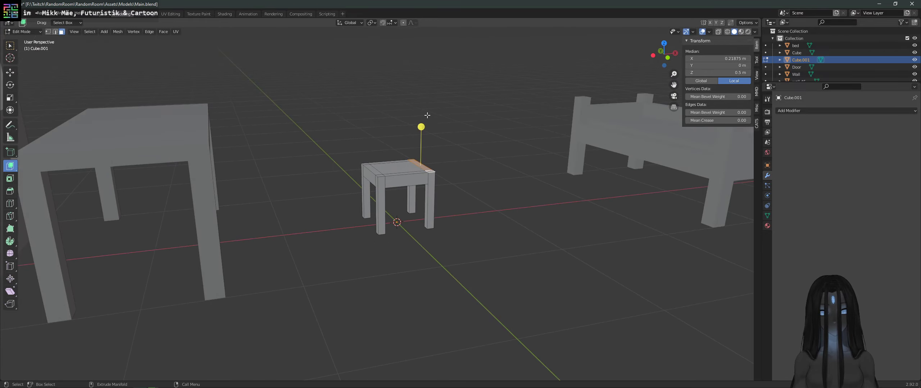
drag(422, 127, 424, 78)
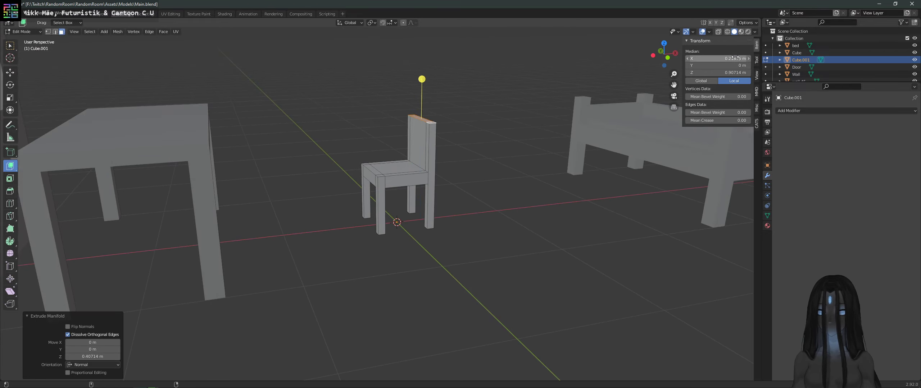
click(734, 72)
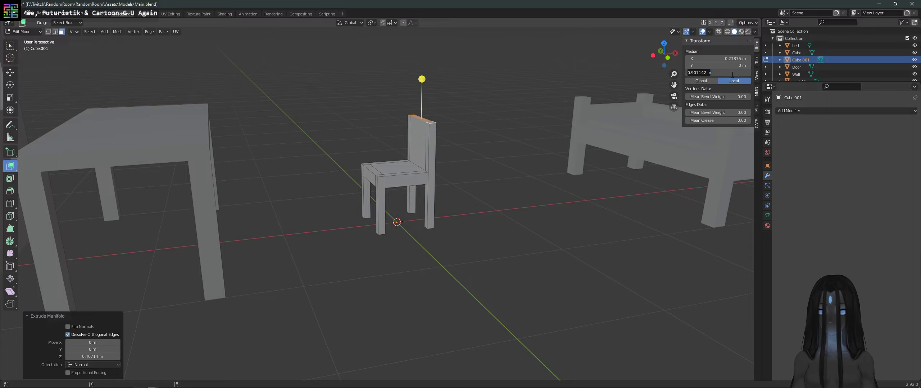
text(1)
key(Return)
Step: With X-ray on, select all chair vertices except the leg bottoms and raise them 0.1 m along Z
middle_drag(495, 202, 461, 213)
scroll(455, 228, up, 3)
middle_drag(539, 225, 529, 219)
shift+middle_drag(507, 247, 481, 237)
scroll(479, 251, up, 2)
middle_drag(474, 268, 425, 250)
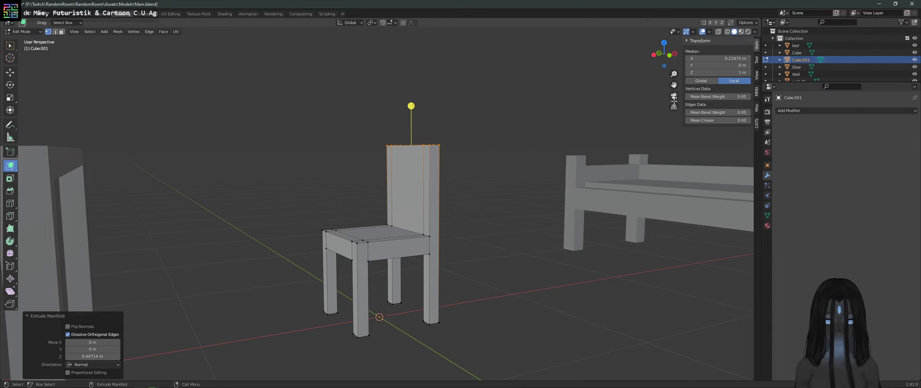
click(717, 32)
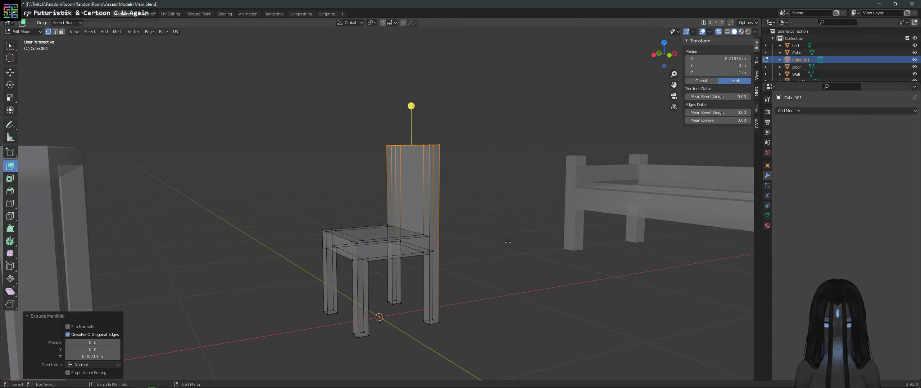
middle_drag(508, 243, 309, 108)
drag(309, 109, 486, 269)
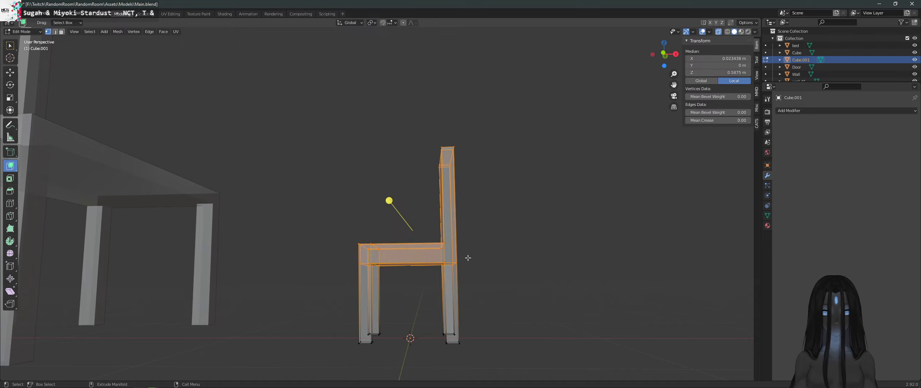
click(12, 72)
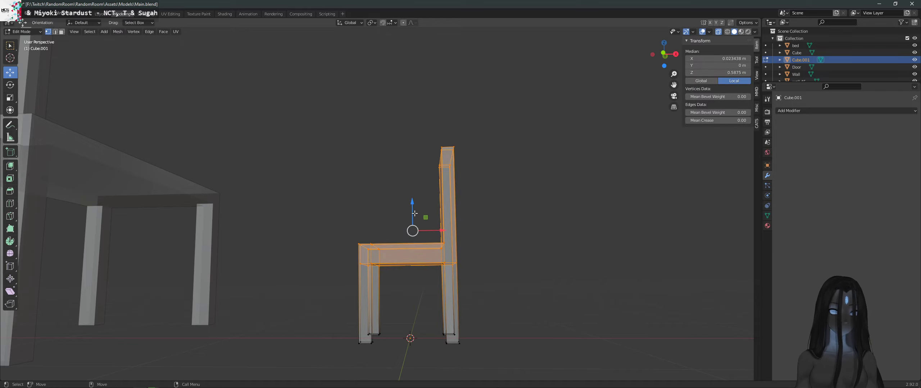
drag(412, 206, 413, 185)
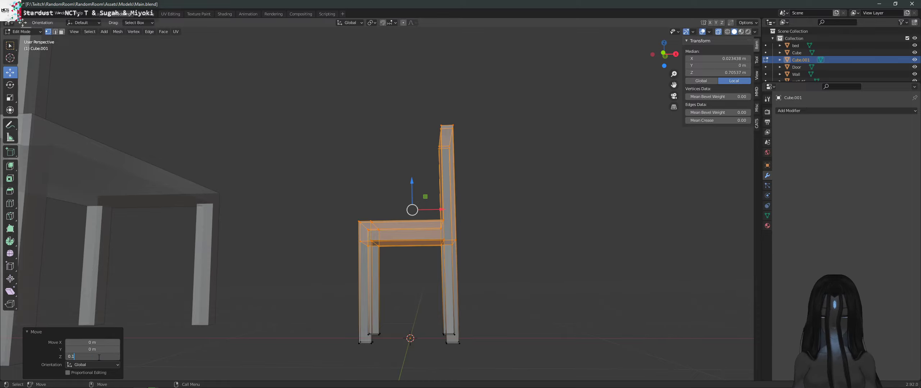
text(0.1)
key(Return)
middle_drag(536, 138, 499, 168)
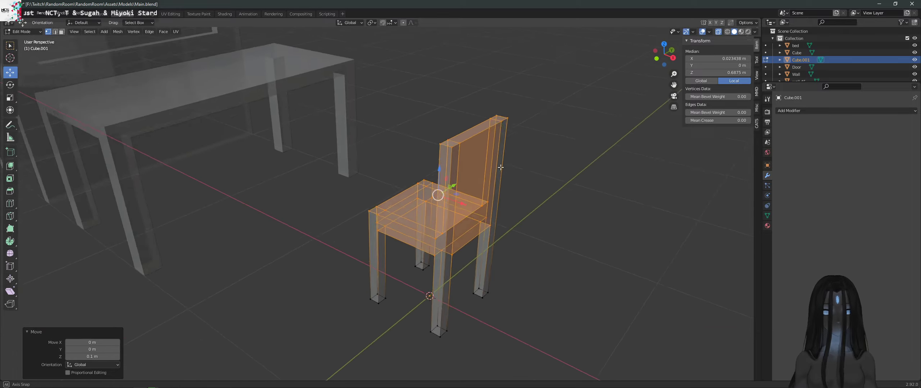
Step: Save Main.blend and return to Object Mode with the X-ray display turned off
scroll(467, 190, down, 4)
middle_drag(428, 209, 451, 248)
click(483, 240)
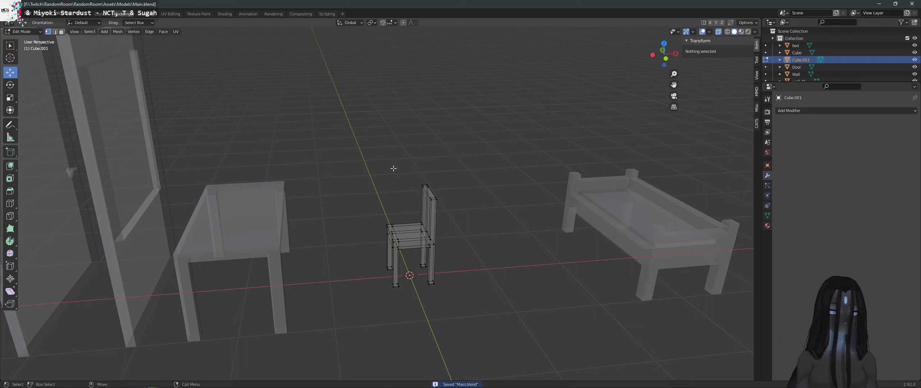
click(35, 31)
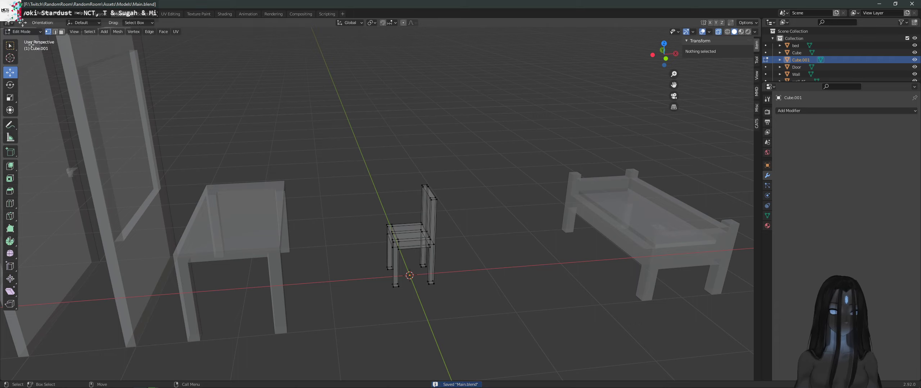
click(22, 50)
click(440, 231)
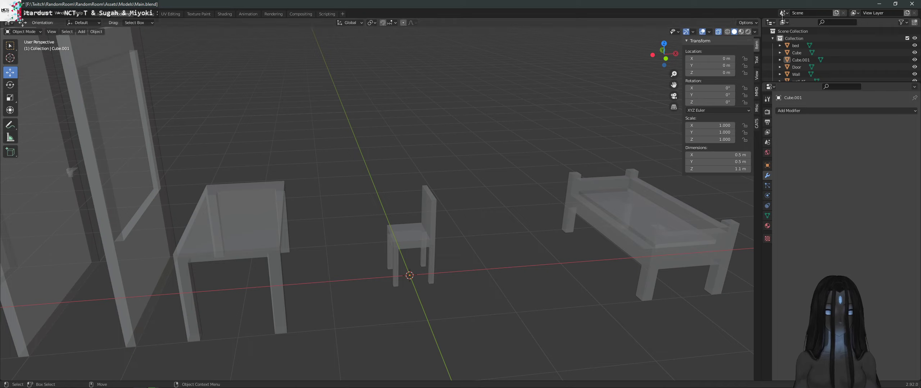
click(718, 32)
Step: Select the chair and move it -1 m along the X axis, beside the table
middle_drag(486, 187, 402, 233)
click(402, 233)
key(g)
key(x)
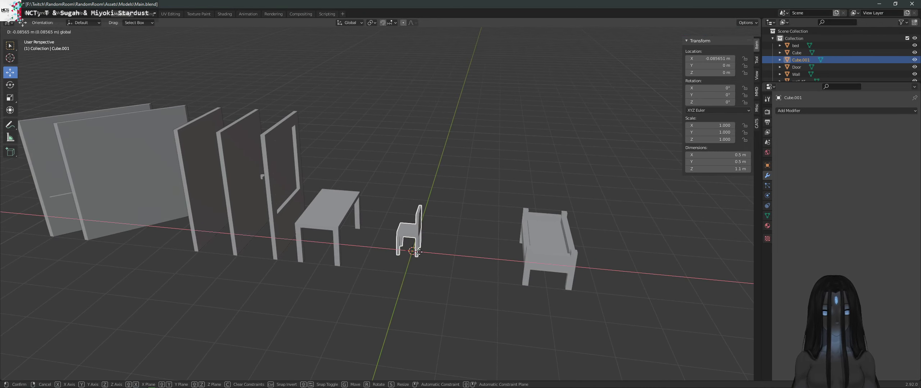
click(379, 245)
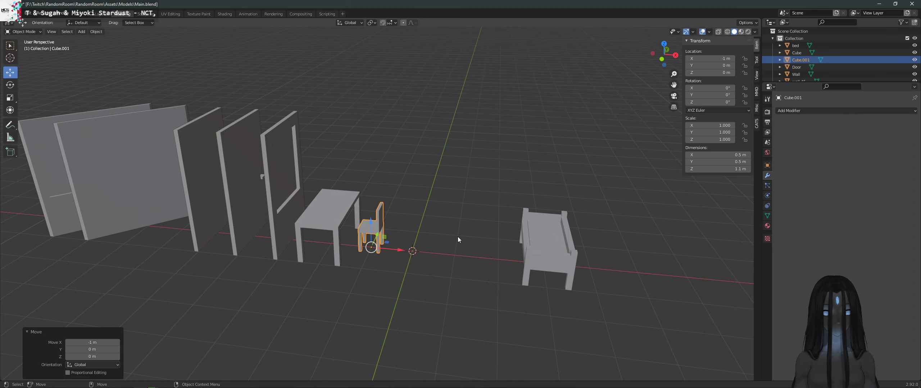
Step: Select the table and move it 2 m along the X axis to the world origin
click(414, 225)
scroll(381, 242, up, 2)
click(321, 231)
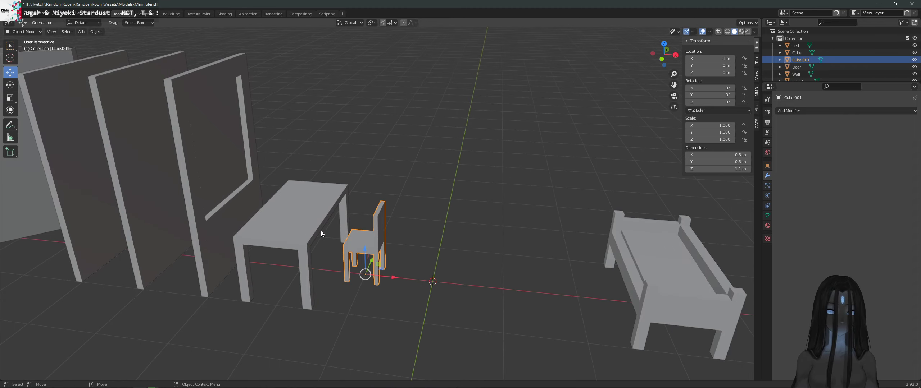
click(319, 230)
key(KP_Decimal)
alt+drag(470, 218, 462, 223)
scroll(463, 223, down, 5)
alt+middle_drag(449, 238, 414, 236)
ctrl+drag(374, 229, 505, 234)
middle_drag(506, 236, 504, 227)
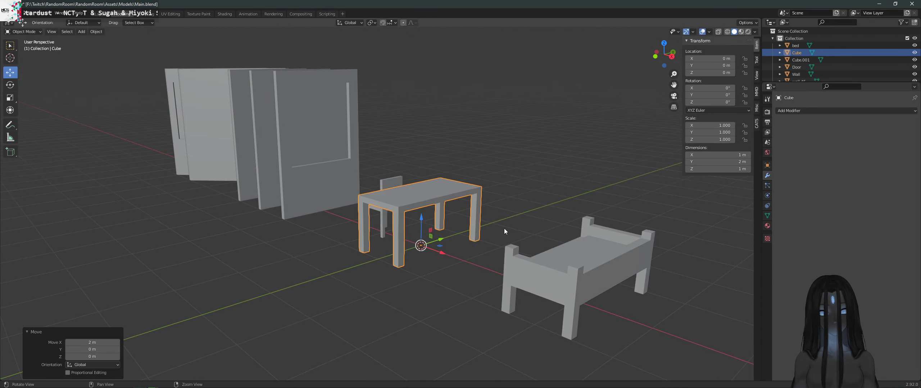
Step: Move the table -1 m along Z so its top lies at the origin's height, and deselect it
key(g)
key(z)
key(minus)
key(1)
key(Return)
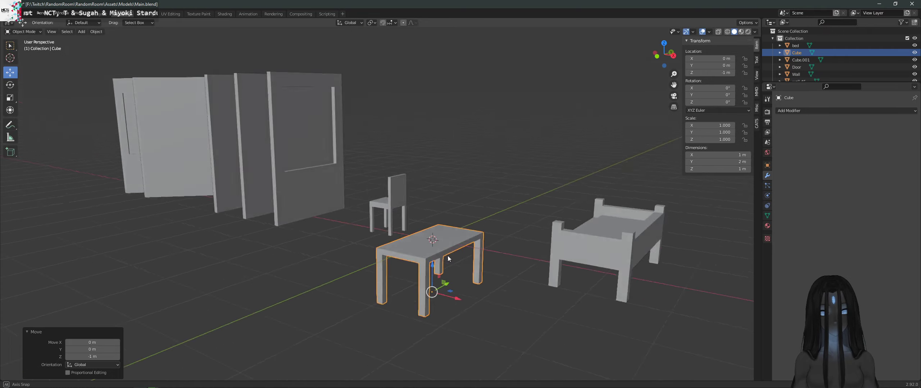
middle_drag(421, 264, 426, 201)
scroll(464, 255, up, 5)
click(508, 139)
shift+middle_drag(485, 123, 519, 144)
middle_drag(325, 210, 408, 178)
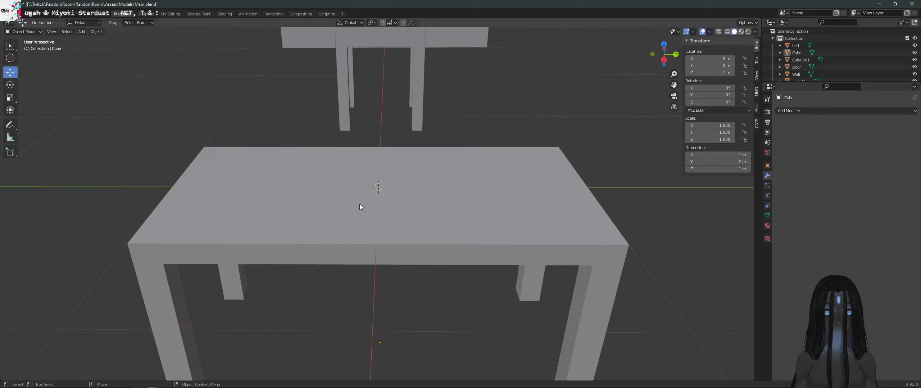
Step: Add a cube mesh with a size of 0.25 m at the world origin on the tabletop
middle_drag(359, 203, 367, 213)
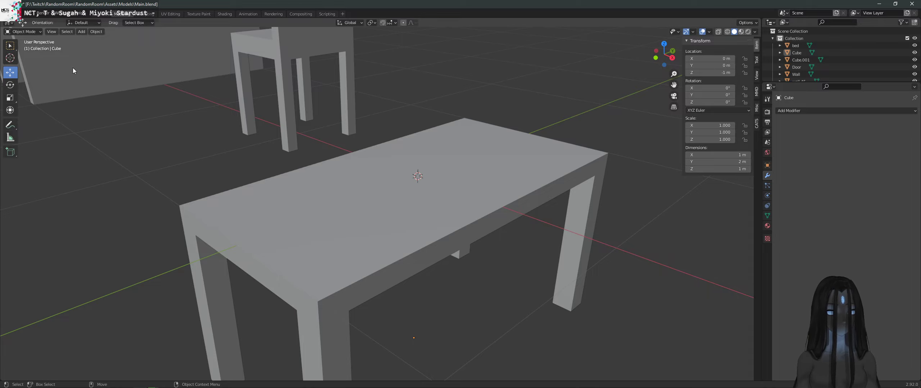
click(82, 32)
mouse_move(107, 43)
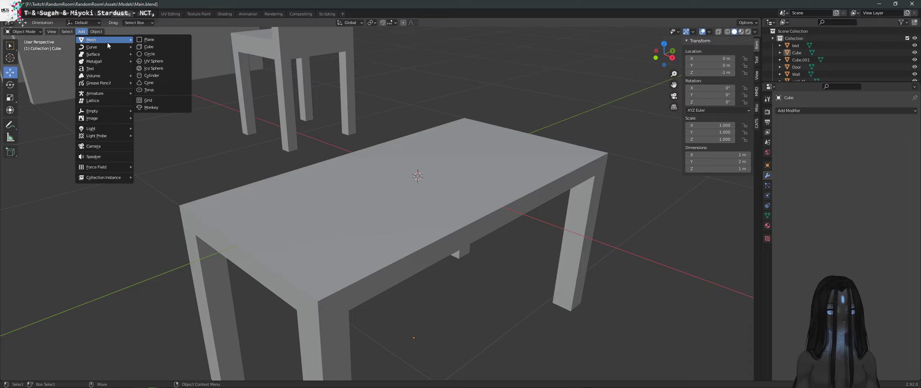
click(149, 47)
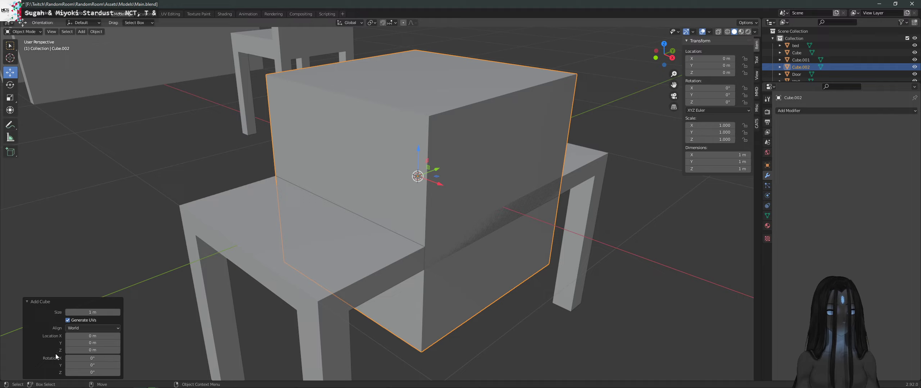
click(100, 313)
text(0.)
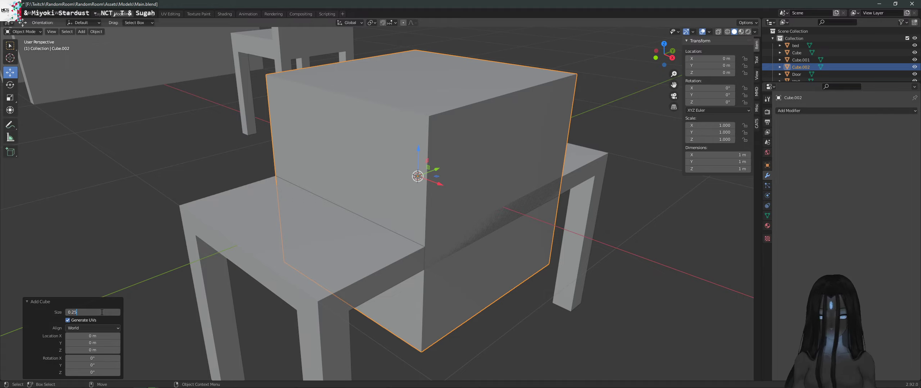
text(25)
key(Return)
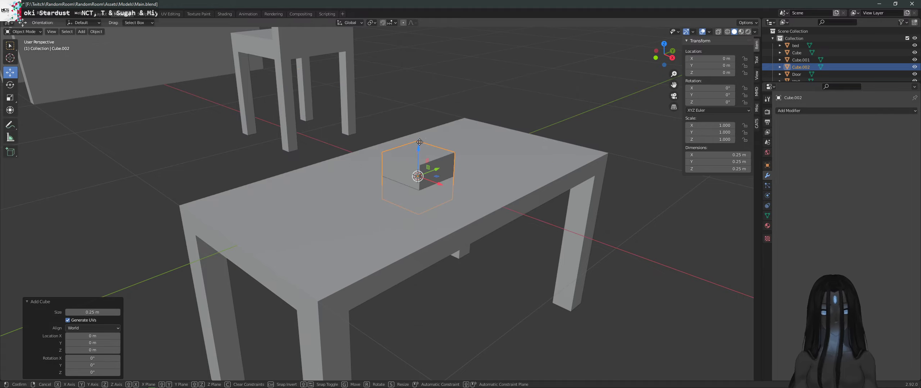
Step: In Edit Mode, move the small cube's whole geometry 0.125 m along Z so it stands on the tabletop
drag(418, 156, 424, 139)
click(30, 33)
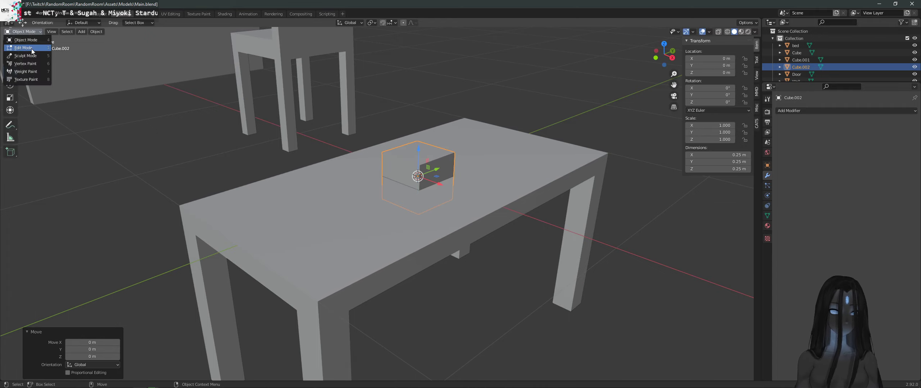
click(32, 51)
drag(427, 147, 429, 121)
click(101, 360)
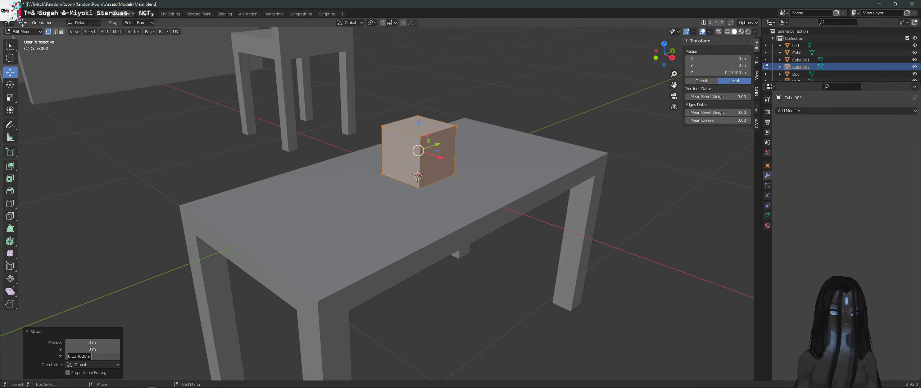
text(0)
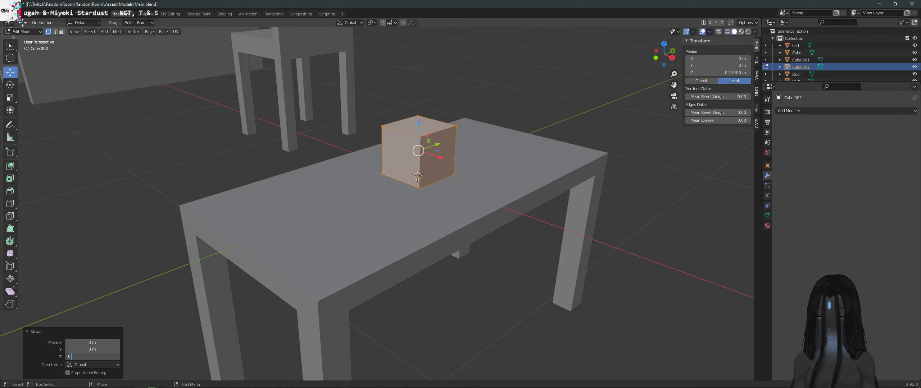
text(.125)
key(Return)
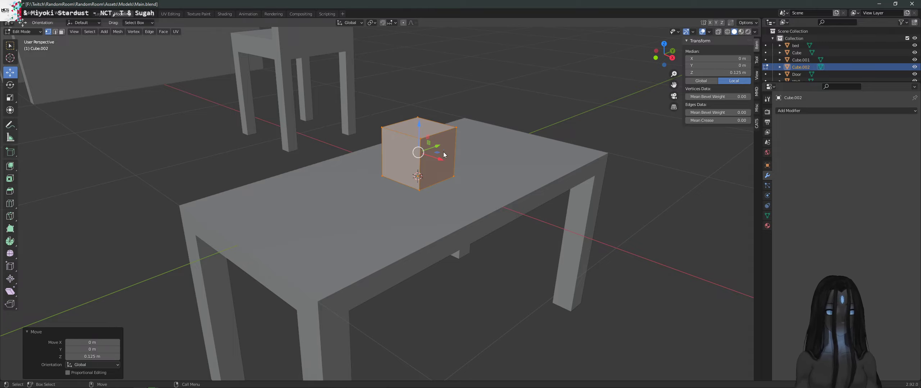
Step: Select the cube's top vertices and lower them to a Z position of 0.01 m, flattening it into a slab
click(476, 123)
middle_drag(476, 123, 447, 127)
click(447, 127)
key(KP_Decimal)
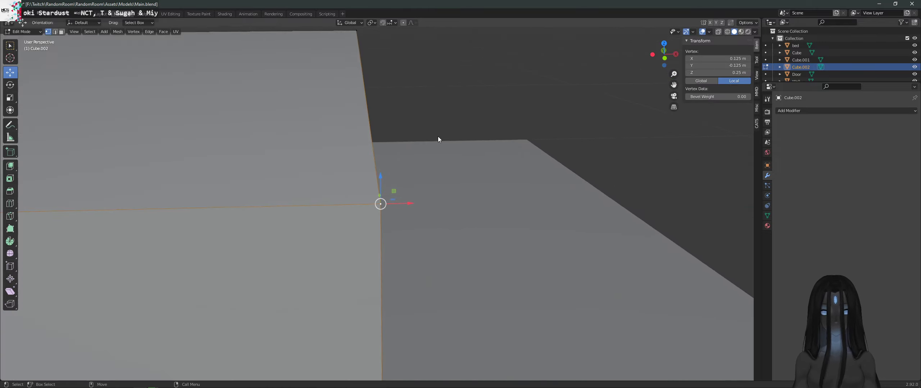
scroll(431, 139, down, 10)
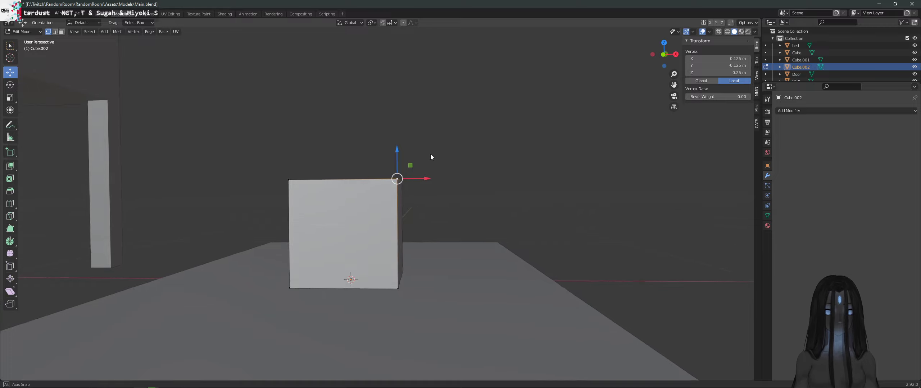
drag(215, 135, 433, 201)
middle_drag(433, 201, 357, 148)
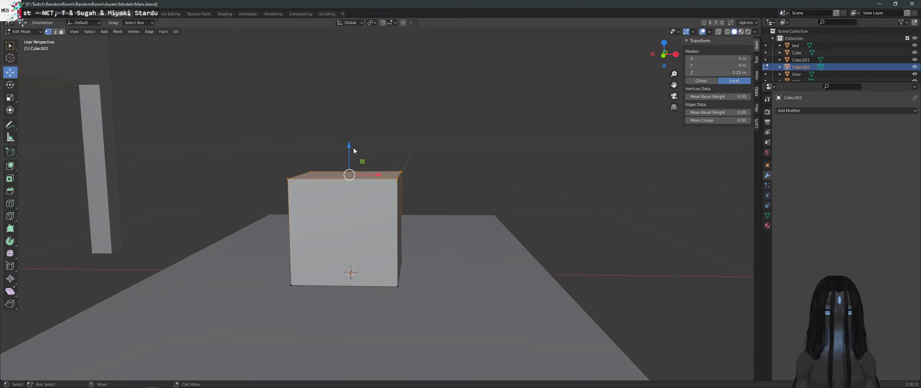
key(g)
key(z)
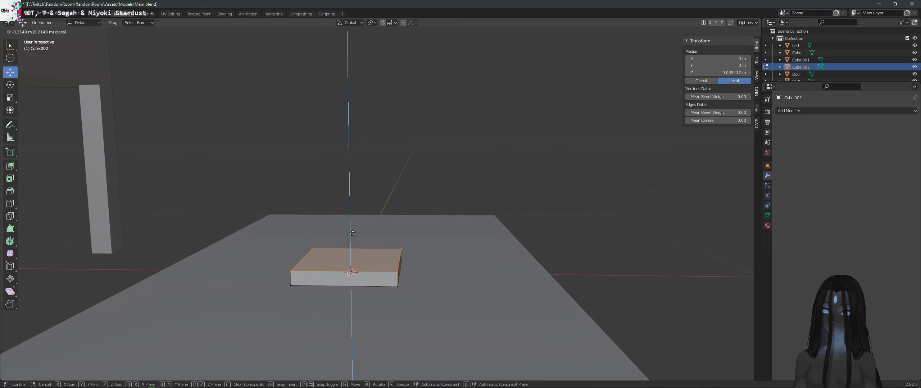
click(352, 234)
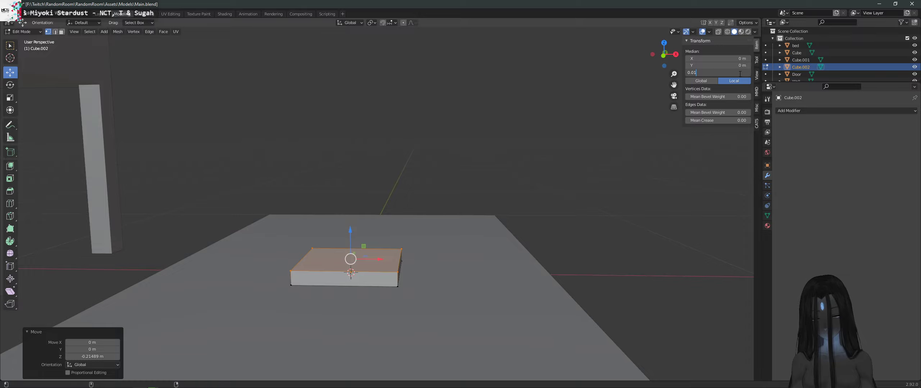
key(Return)
Step: Select the vertices on the slab's -X side and move them about 0.137 m along X to narrow it
middle_drag(359, 172, 165, 197)
drag(383, 301, 382, 301)
middle_drag(382, 301, 387, 250)
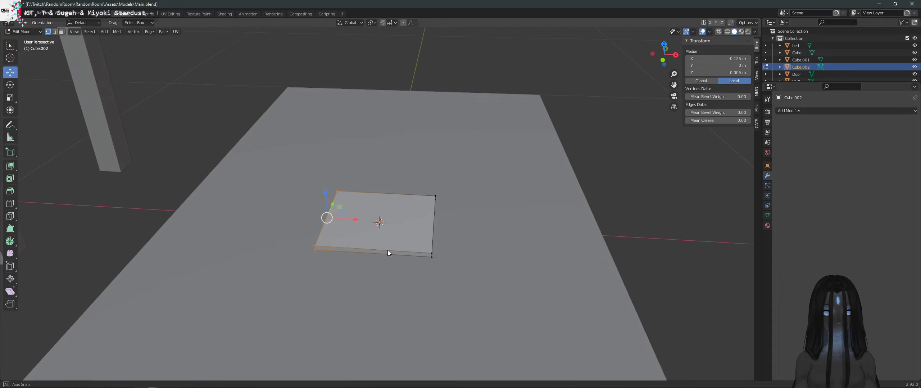
key(g)
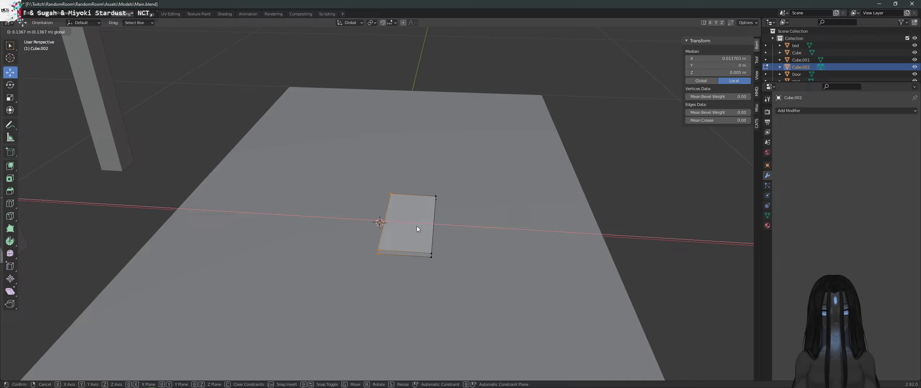
click(416, 227)
Step: With X-ray display turned on, select all vertices on the slab's +Y side and move them outward along Y to lengthen it
middle_drag(417, 228, 404, 211)
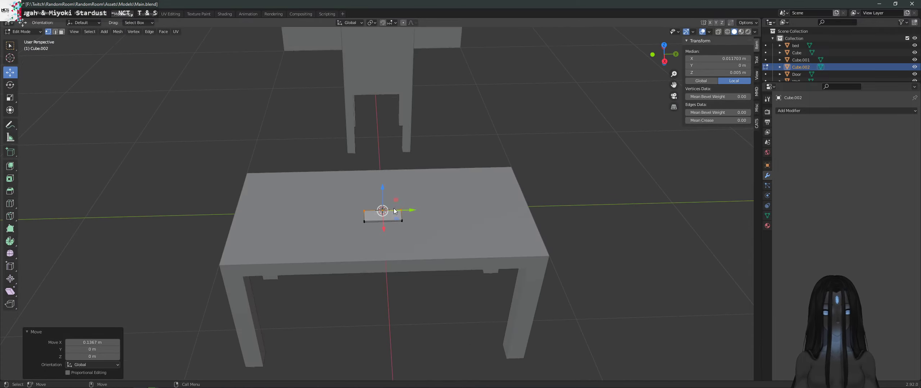
scroll(399, 216, up, 5)
middle_drag(394, 213, 411, 201)
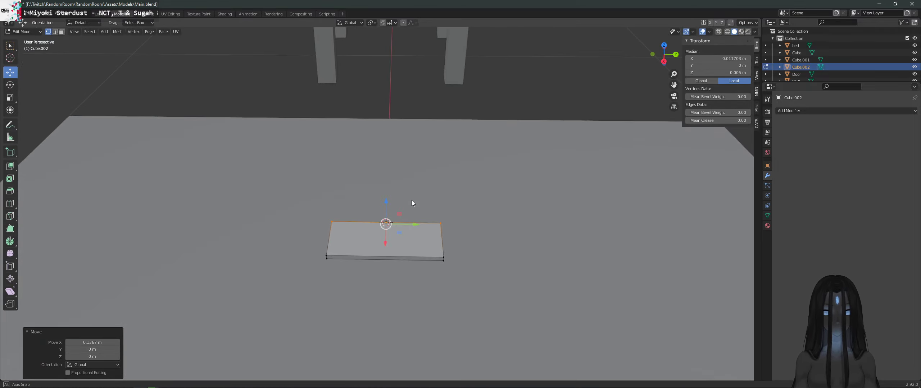
click(435, 217)
drag(499, 306, 424, 198)
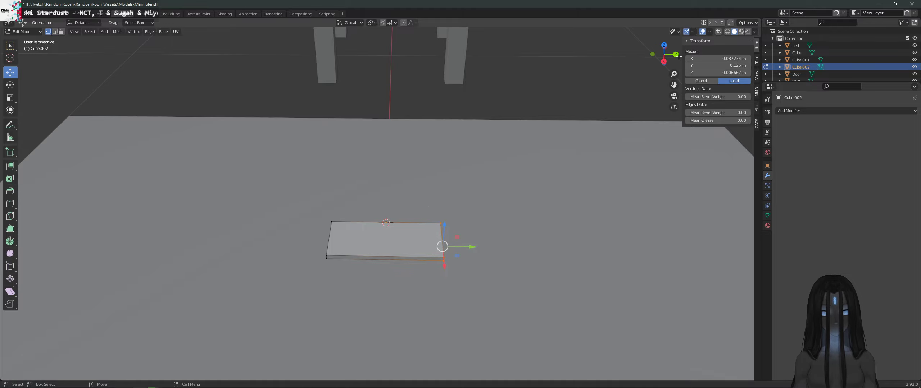
click(719, 32)
drag(516, 300, 425, 203)
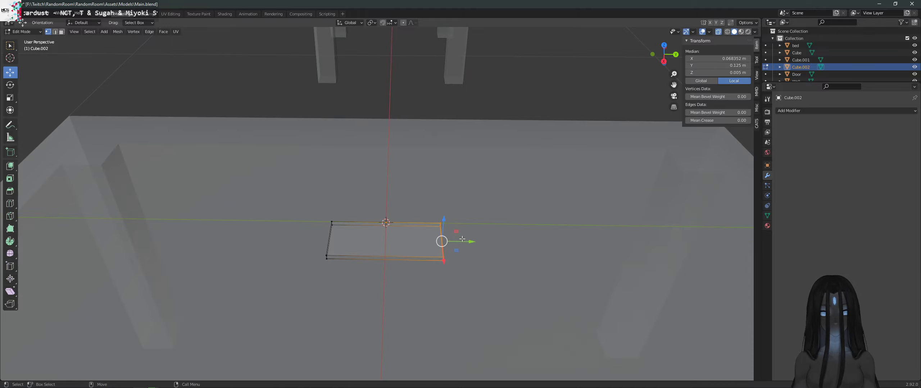
drag(472, 241, 499, 243)
Step: Select the whole slab, move it back along Y to centre it on the X axis, and deselect it
drag(524, 294, 300, 184)
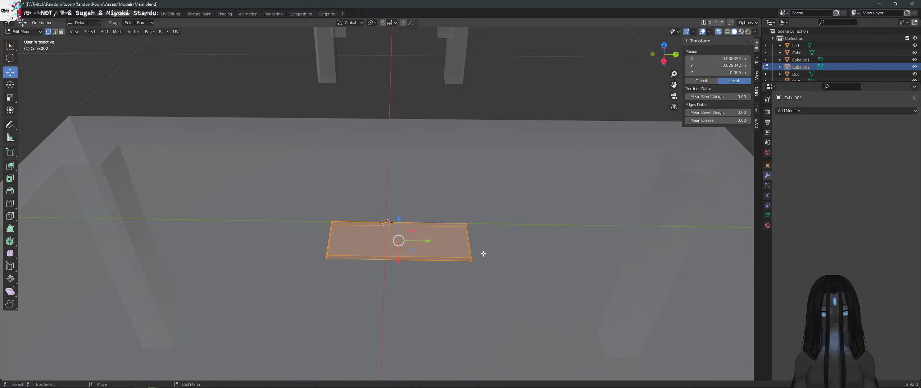
drag(429, 243, 416, 240)
middle_drag(415, 240, 476, 242)
scroll(434, 267, down, 4)
scroll(423, 231, up, 5)
click(455, 274)
click(402, 222)
middle_drag(402, 222, 414, 257)
click(468, 244)
Step: Inset the slab's top face by about 0.007 m to form a thin border
scroll(414, 259, up, 4)
scroll(413, 259, down, 3)
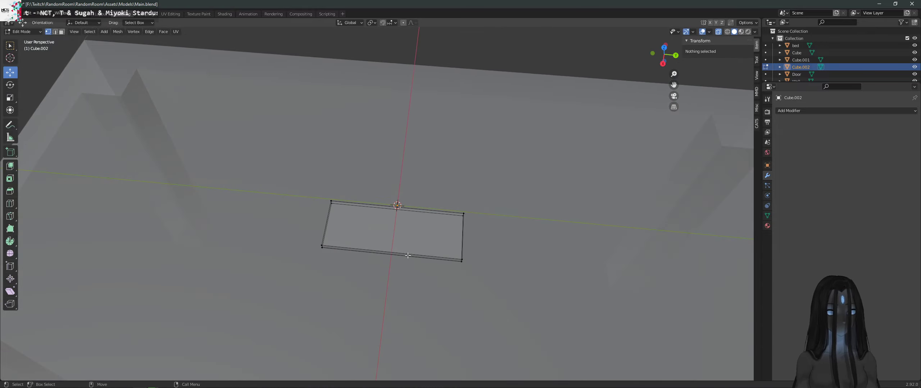
scroll(414, 260, up, 1)
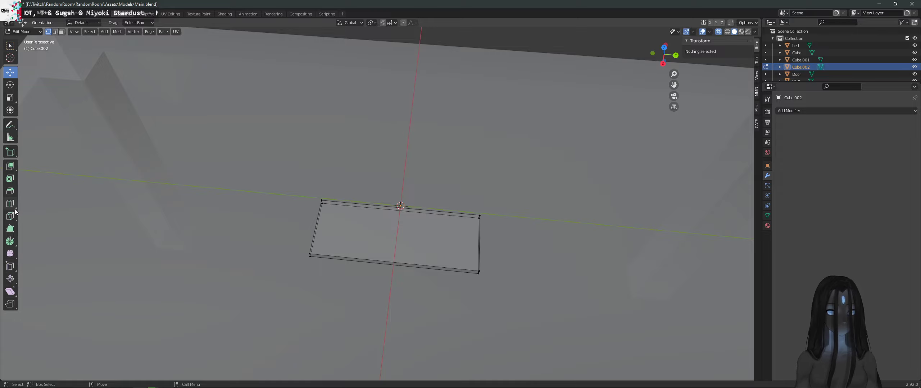
click(10, 178)
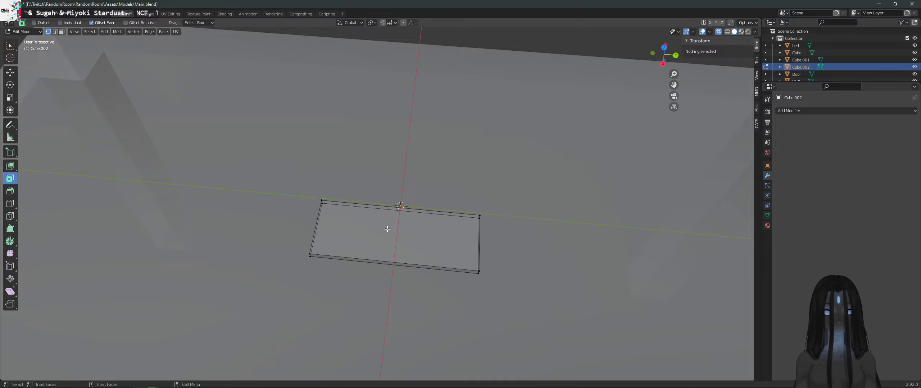
click(402, 247)
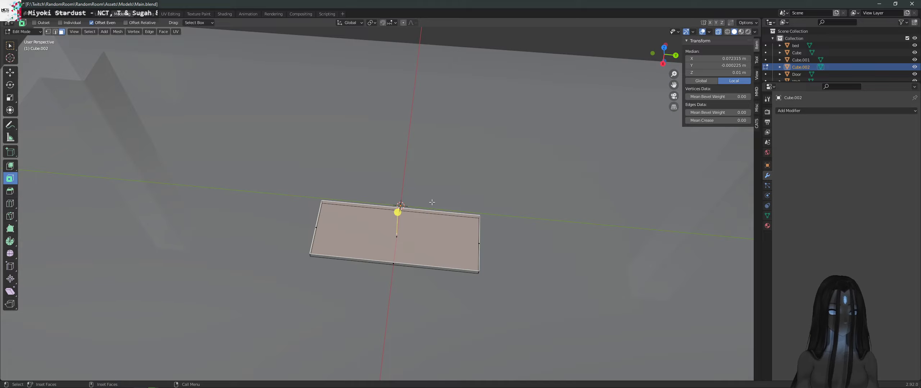
drag(432, 202, 452, 226)
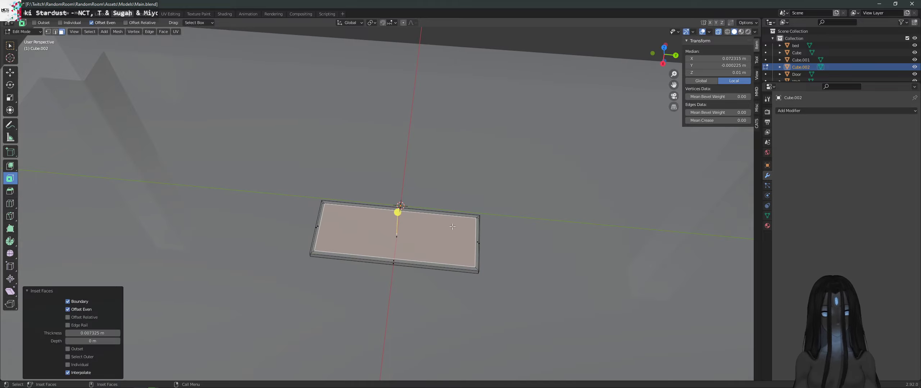
middle_drag(452, 227, 442, 160)
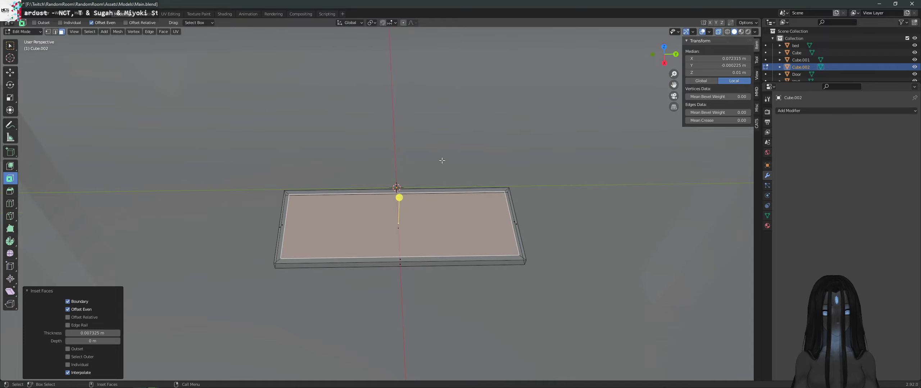
click(10, 73)
click(354, 234)
click(369, 227)
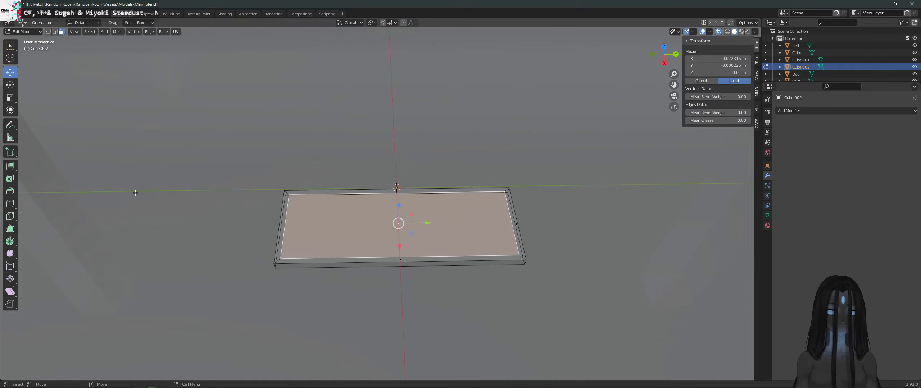
Step: Divide the slab into an eight-by-four grid with seven crosswise and three lengthwise loop cuts
click(10, 204)
click(345, 243)
click(459, 243)
click(314, 245)
click(489, 245)
click(492, 245)
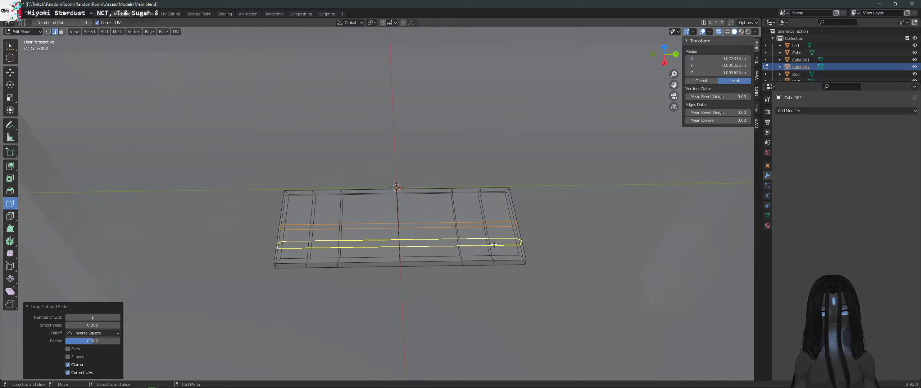
click(497, 249)
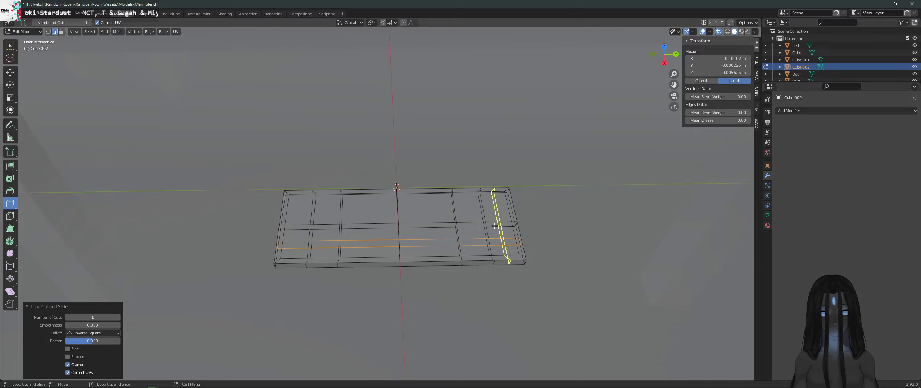
click(416, 225)
click(365, 221)
click(340, 210)
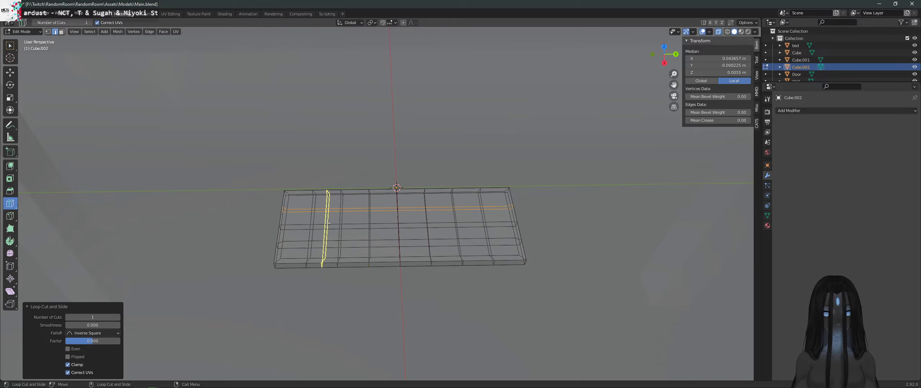
Step: Halve each of the slab's four lengthwise bands with a centred lengthwise loop cut
middle_drag(327, 223, 383, 229)
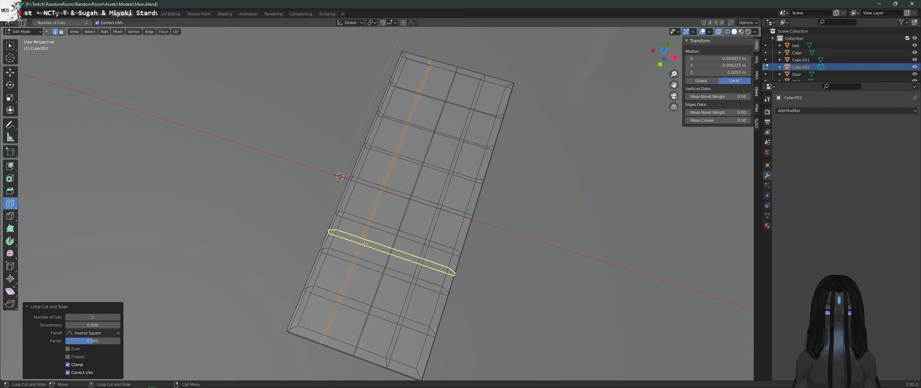
click(385, 229)
click(355, 221)
click(414, 237)
click(443, 246)
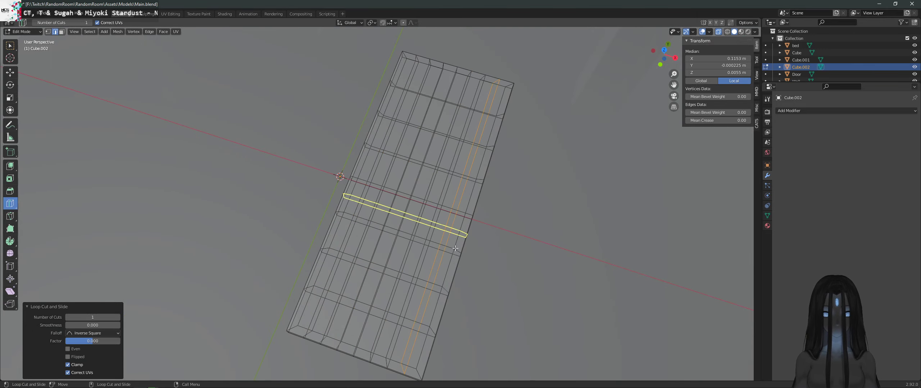
Step: Halve each of the slab's eight crosswise bands with a centred crosswise loop cut
middle_drag(455, 249, 401, 224)
click(344, 231)
click(309, 234)
drag(309, 235, 260, 235)
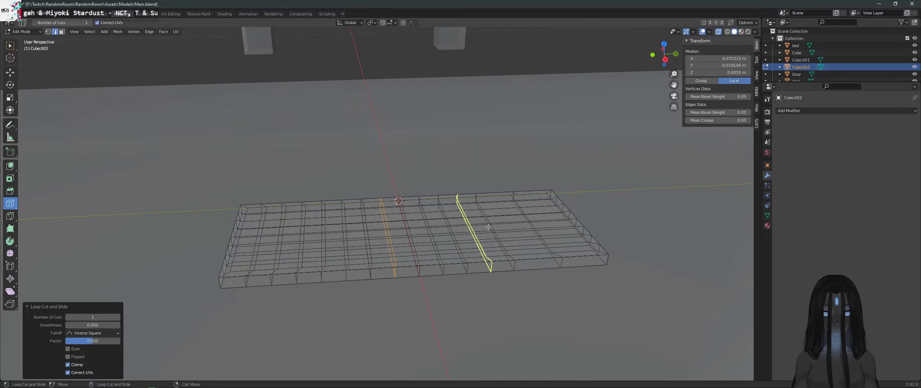
click(516, 230)
click(549, 224)
alt+drag(550, 223, 566, 247)
alt+middle_drag(567, 247, 562, 213)
alt+drag(561, 213, 562, 223)
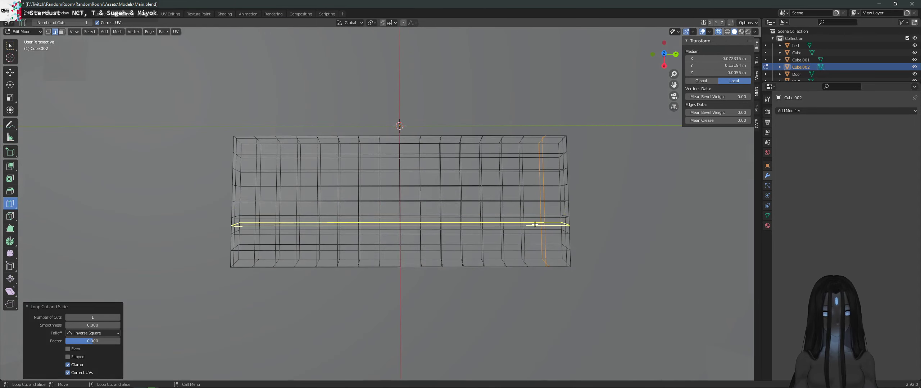
Step: Try further crosswise and lengthwise loop cuts near the slab's ends and long edge, and undo them
click(62, 32)
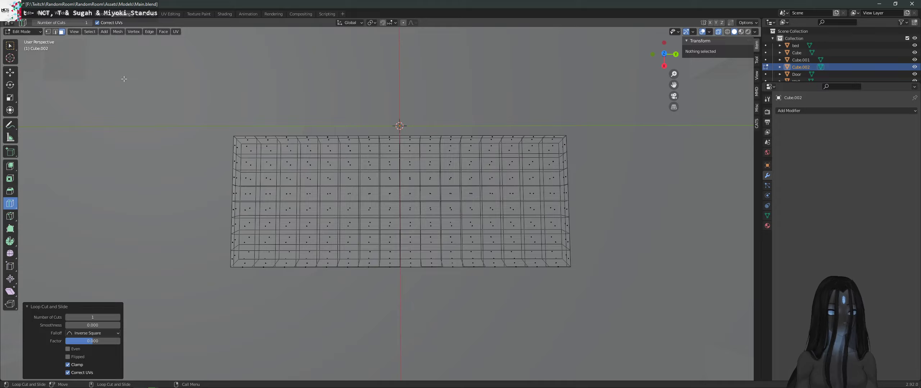
click(250, 147)
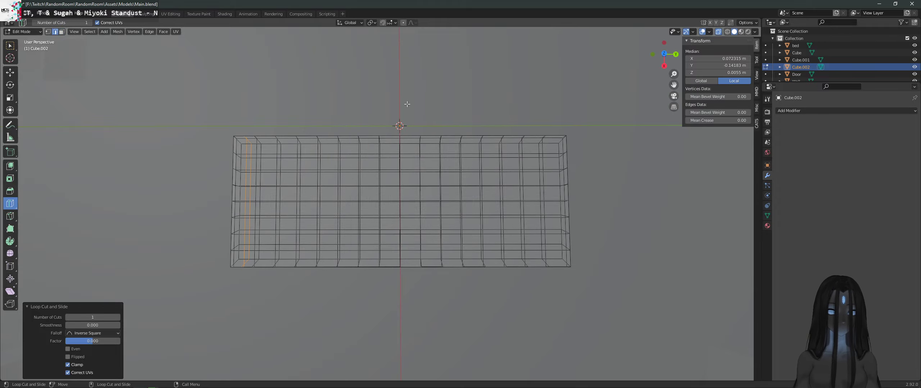
click(553, 151)
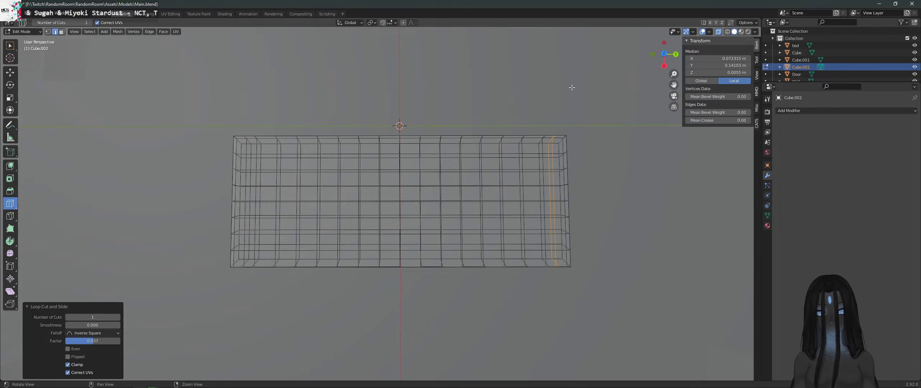
middle_drag(572, 88, 549, 175)
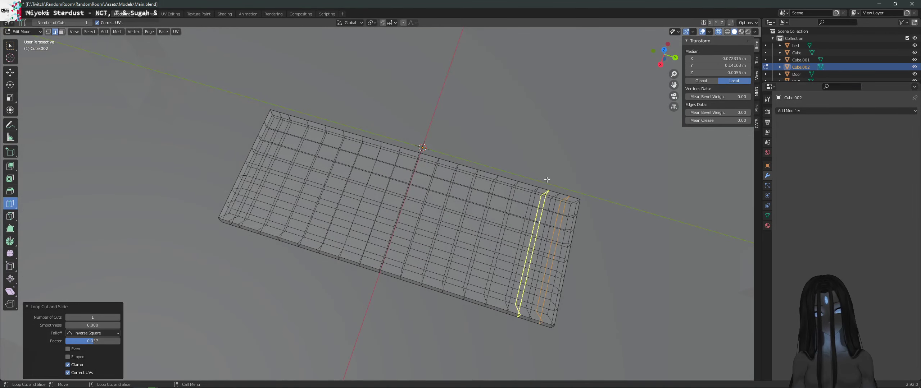
click(523, 192)
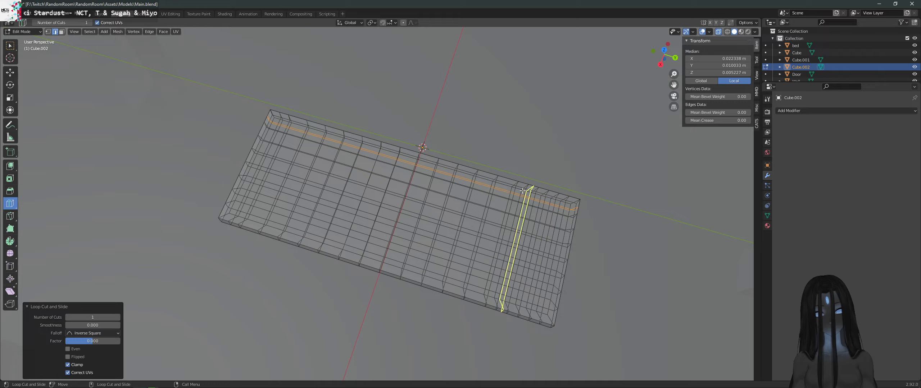
drag(523, 191, 481, 190)
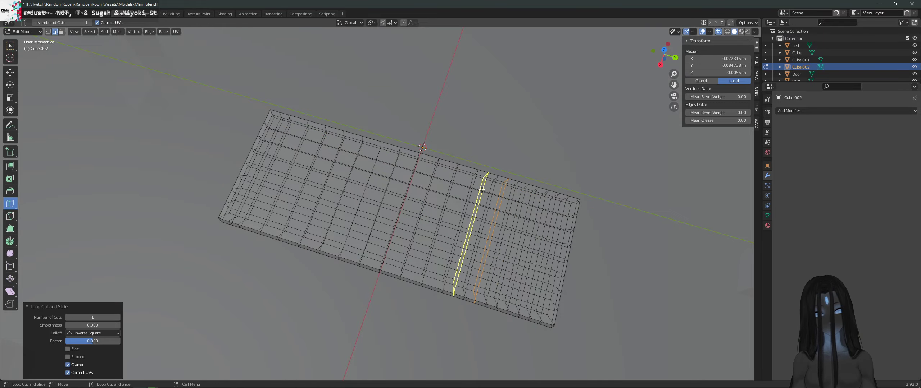
click(482, 189)
middle_drag(506, 178, 412, 160)
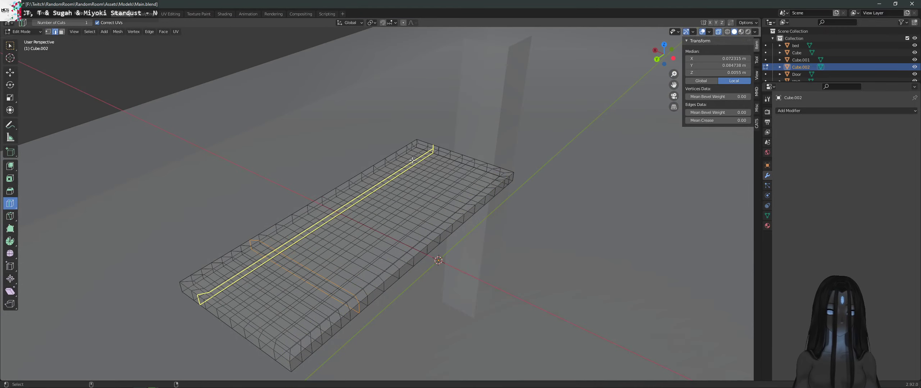
key(ctrl+z)
key(ctrl+z)
key(ctrl+z)
key(3)
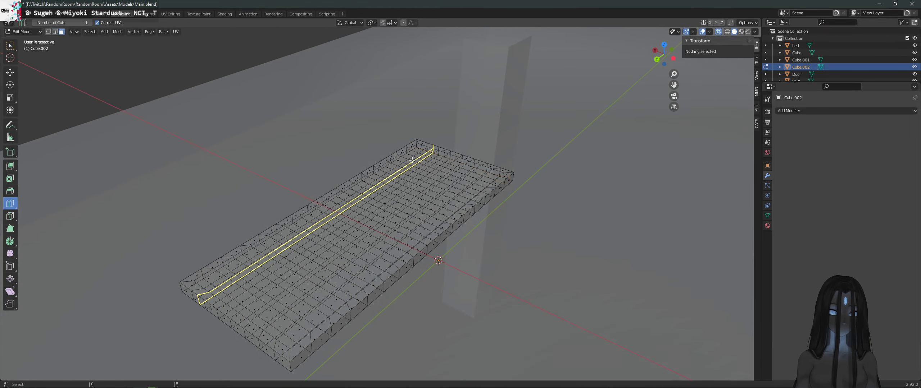
Step: Select all faces of the slab, try scaling it along its length to about 0.806, and undo the scaling
middle_drag(412, 160, 595, 139)
click(718, 33)
middle_drag(464, 145, 474, 181)
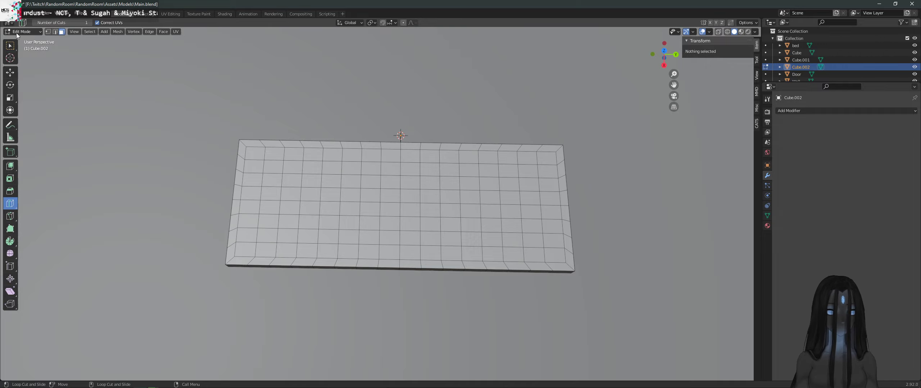
click(10, 72)
drag(161, 90, 661, 299)
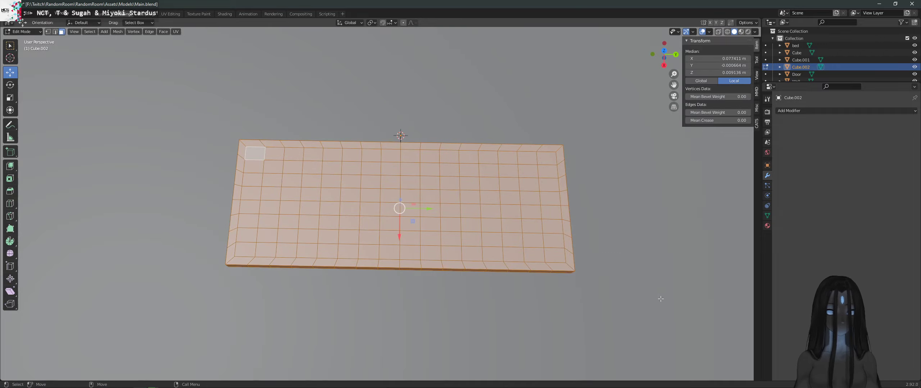
click(718, 33)
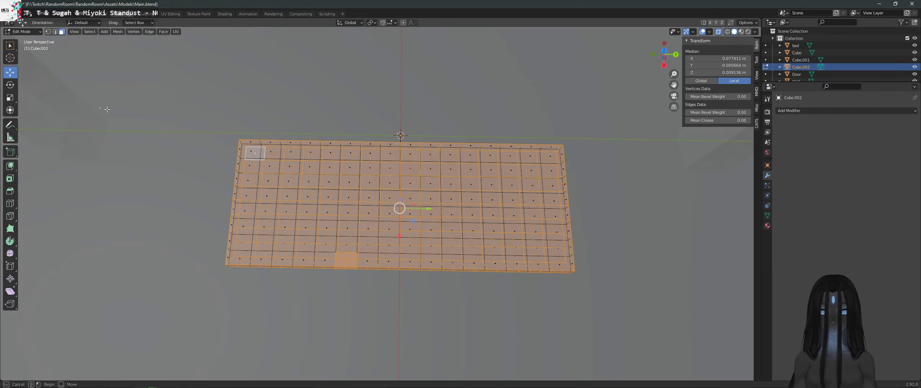
drag(107, 109, 590, 305)
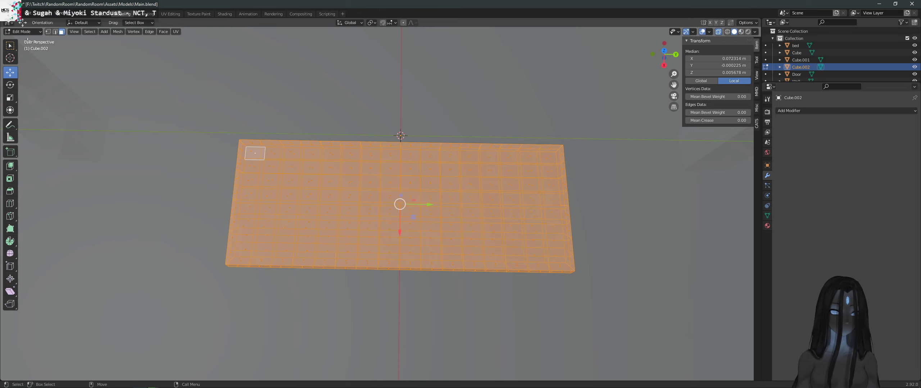
click(717, 32)
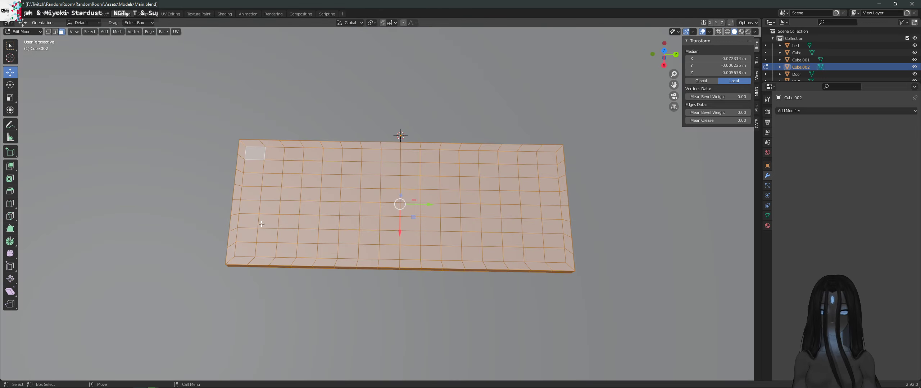
click(9, 97)
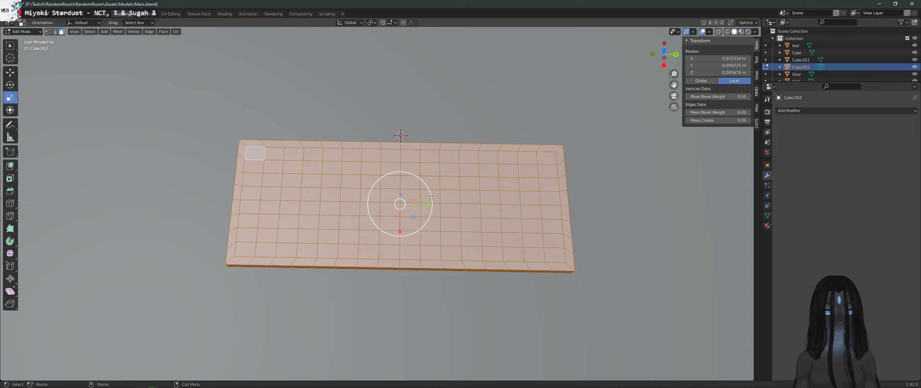
drag(427, 204, 421, 205)
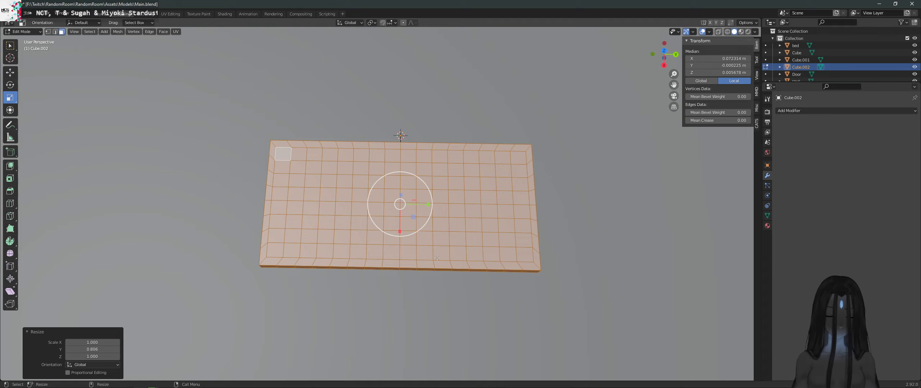
key(ctrl+z)
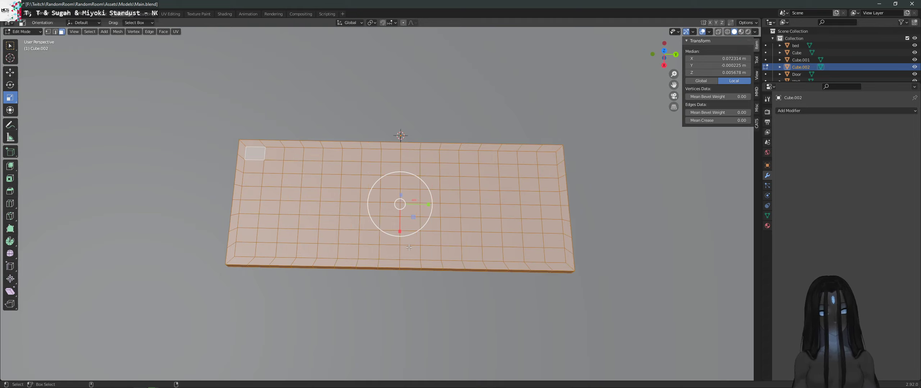
drag(427, 205, 430, 204)
key(ctrl+z)
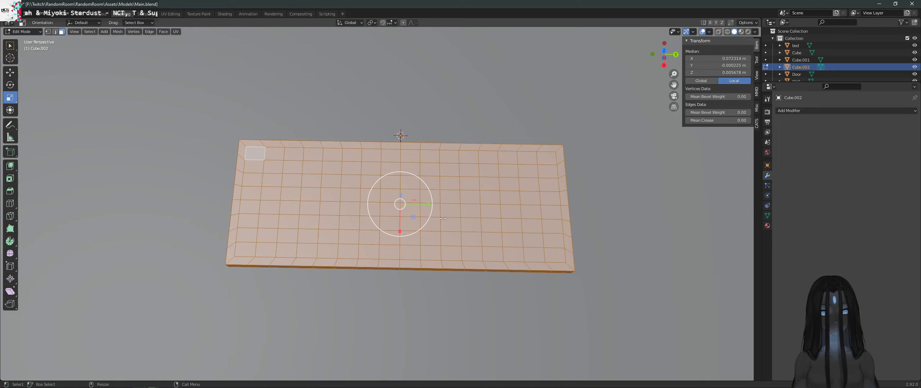
Step: Clear the selection and try picking single grid squares near one end of the slab's top
alt+drag(428, 273, 458, 235)
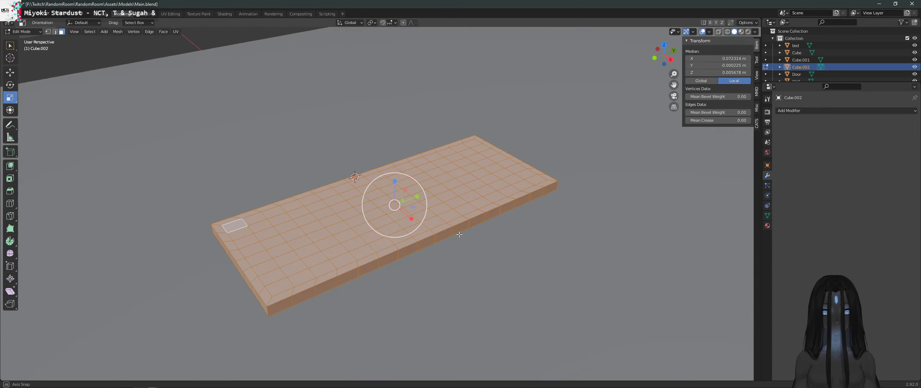
click(475, 241)
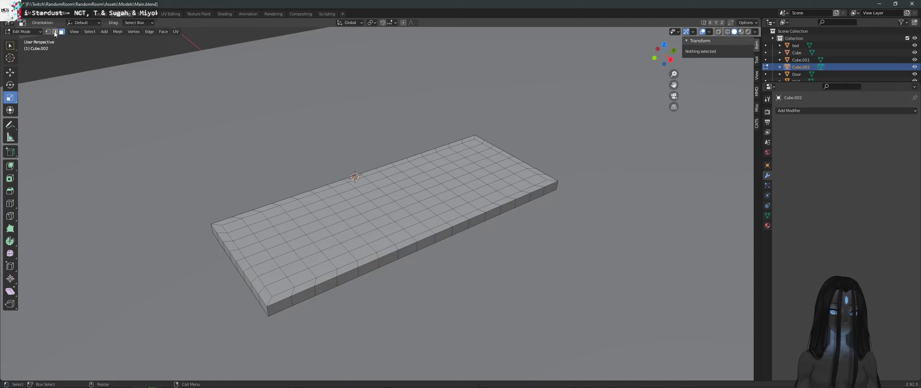
click(238, 226)
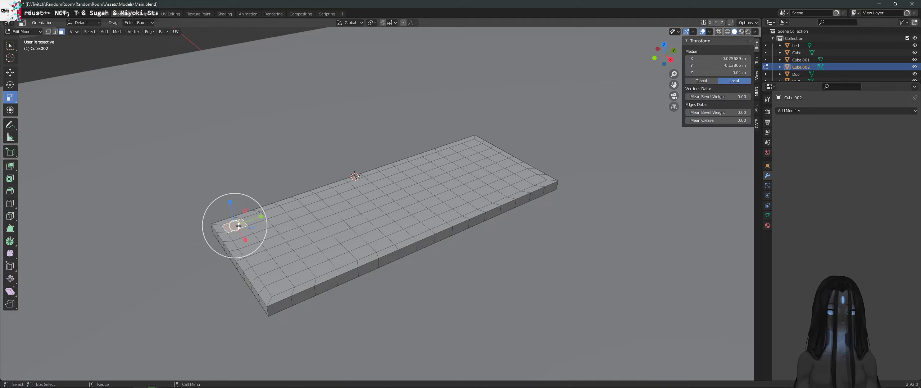
shift+click(246, 233)
shift+click(249, 241)
shift+click(266, 235)
shift+click(256, 218)
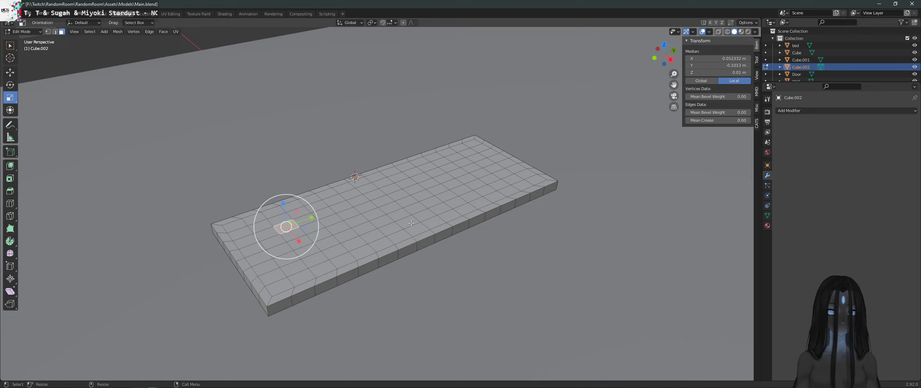
Step: Select a grid square in the middle of the slab's top and grow the selection to the whole slab
click(397, 201)
key(ctrl+KP_Add)
key(ctrl+KP_Add)
key(ctrl+KP_Add)
key(ctrl+KP_Add)
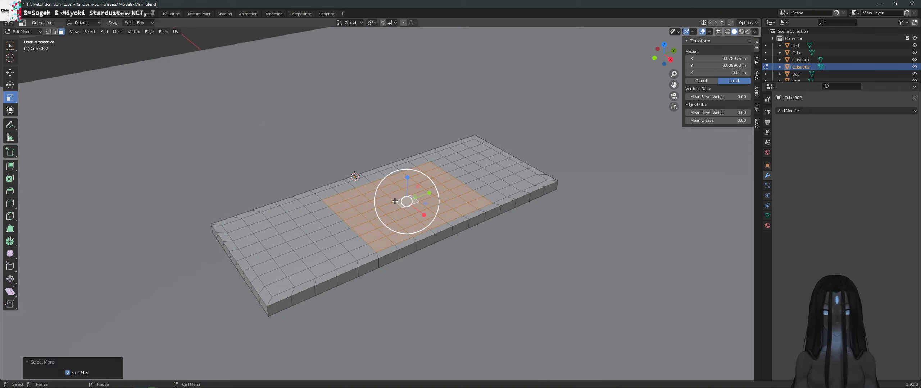
key(ctrl+KP_Add)
key(ctrl+KP_Add)
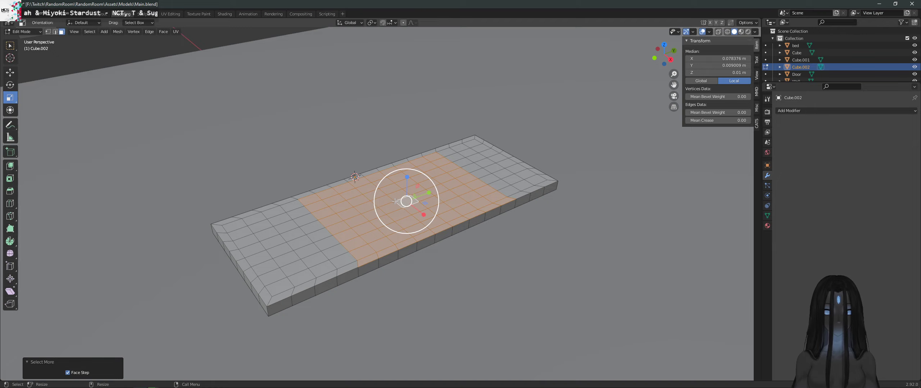
key(ctrl+KP_Add)
key(ctrl+KP_Add)
key(ctrl+KP_Add)
key(ctrl+KP_Add)
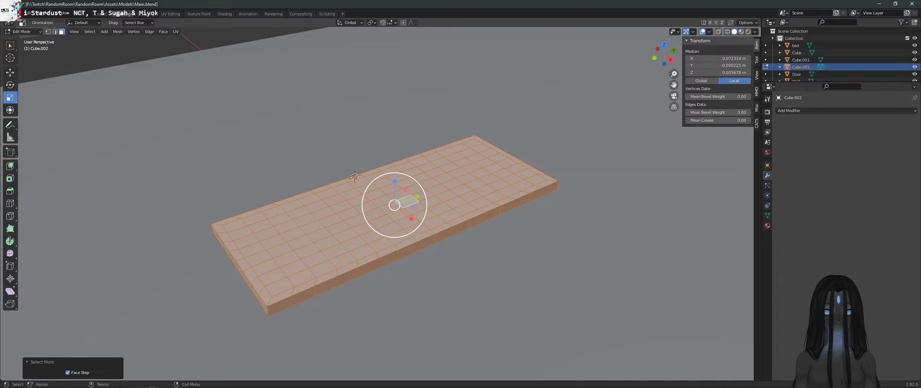
Step: Deselect the slab's side and bottom faces in see-through display, keeping only the top faces selected, and restore solid display
click(719, 32)
middle_drag(346, 201, 402, 160)
middle_drag(535, 290, 483, 261)
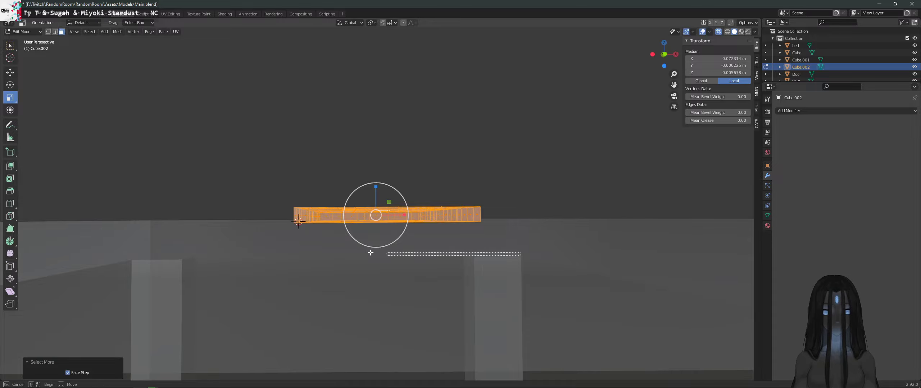
drag(370, 253, 265, 214)
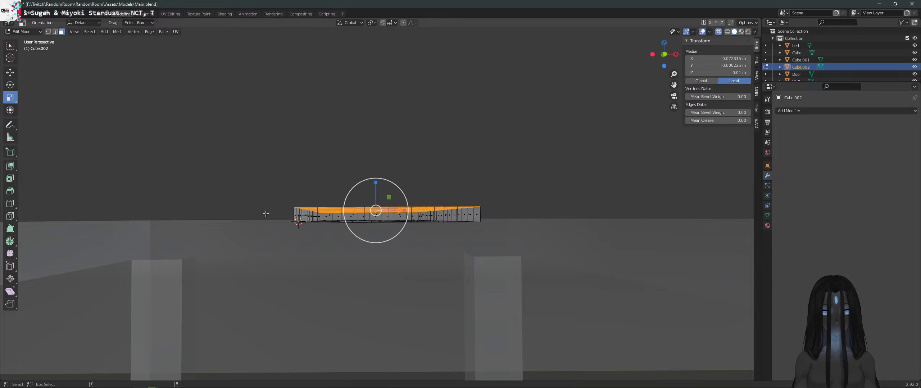
middle_drag(538, 197, 520, 238)
scroll(518, 237, down, 6)
middle_drag(473, 224, 446, 231)
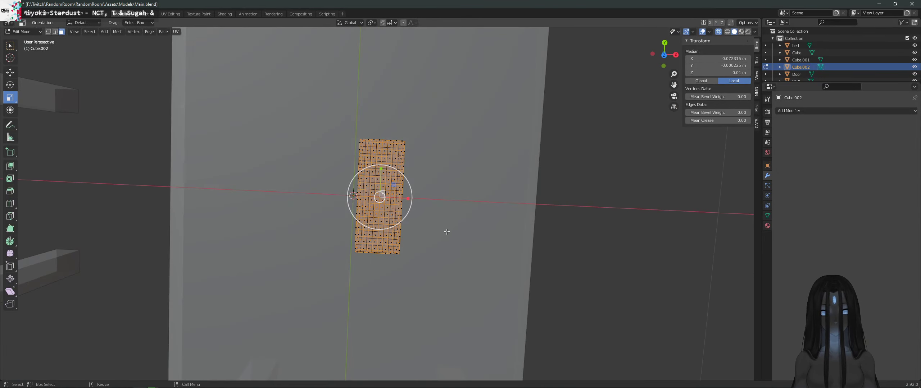
scroll(446, 231, up, 4)
click(718, 32)
Step: Deselect the thin border faces on all four sides of the slab's top, keeping the inner grid selected
mouse_move(468, 196)
middle_down()
mouse_move(496, 191)
mouse_move(522, 283)
middle_up()
middle_drag(558, 301, 558, 297)
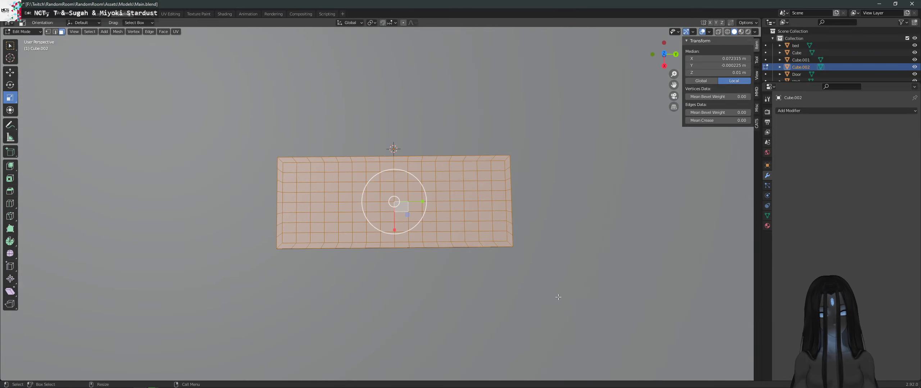
ctrl+drag(264, 247, 264, 245)
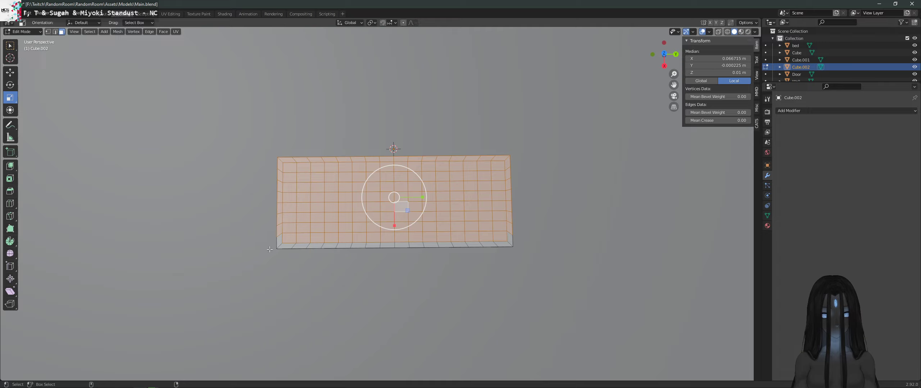
ctrl+drag(282, 255, 281, 239)
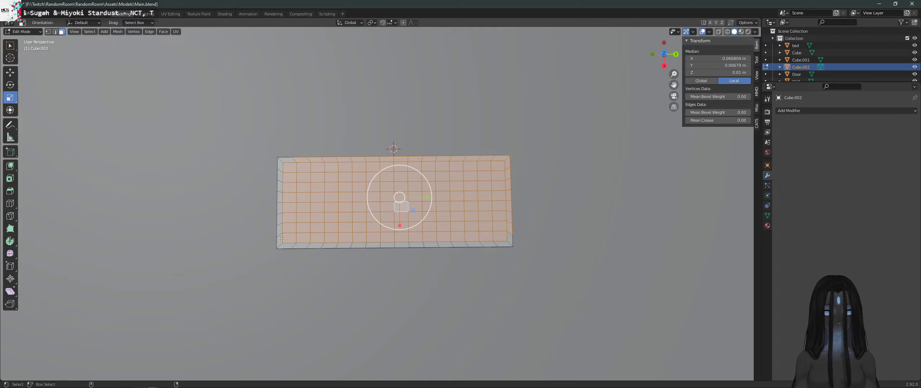
ctrl+drag(520, 158, 508, 151)
middle_drag(571, 236, 393, 253)
scroll(474, 233, up, 3)
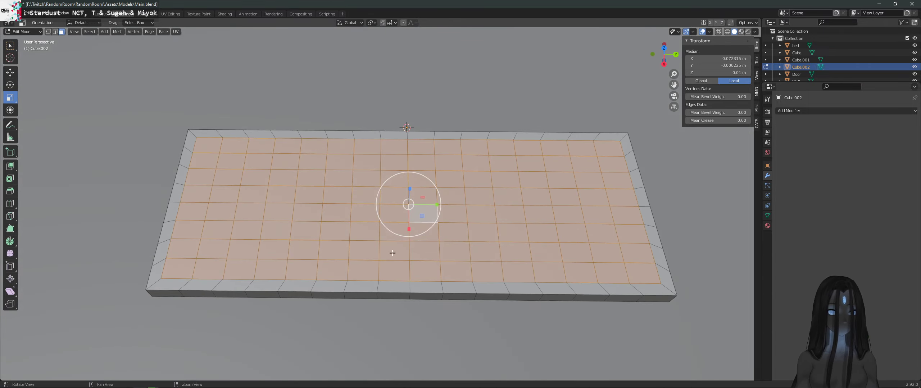
Step: Inset the selected inner grid as one region with a thickness of about 0.0027 m and Outset enabled
click(13, 179)
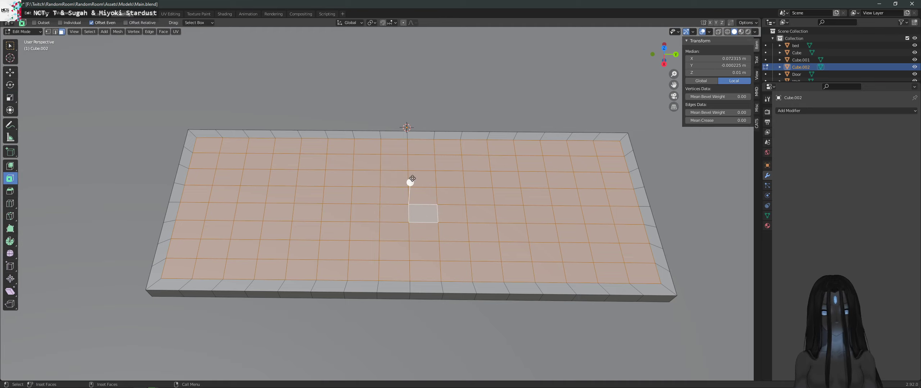
drag(412, 181, 411, 186)
key(ctrl+z)
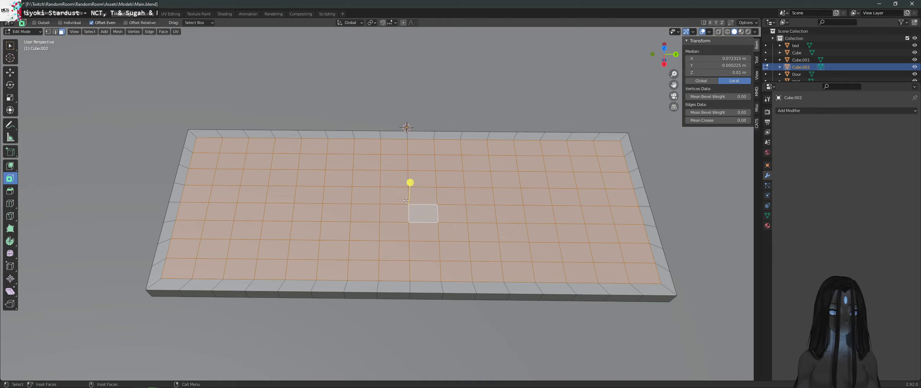
drag(412, 183, 394, 204)
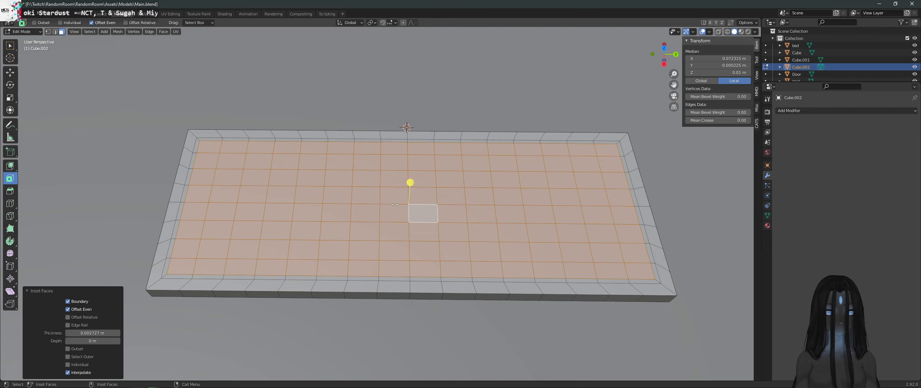
click(81, 301)
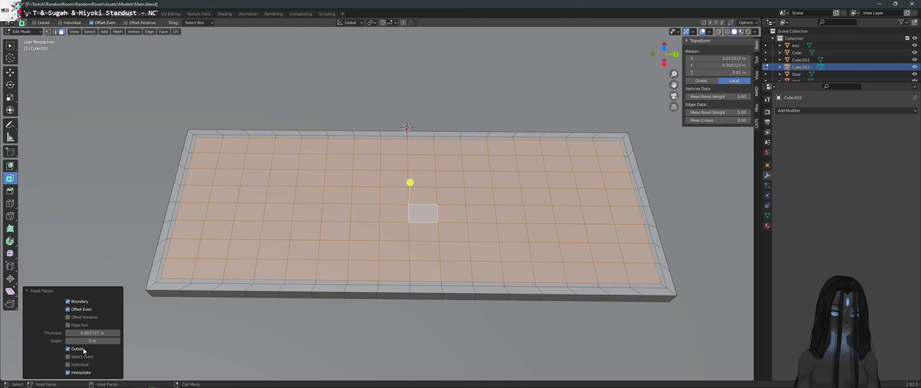
Step: Change the inset to Individual with Outset off and a thickness of about 0.0017 m, giving every grid square its own border
click(87, 365)
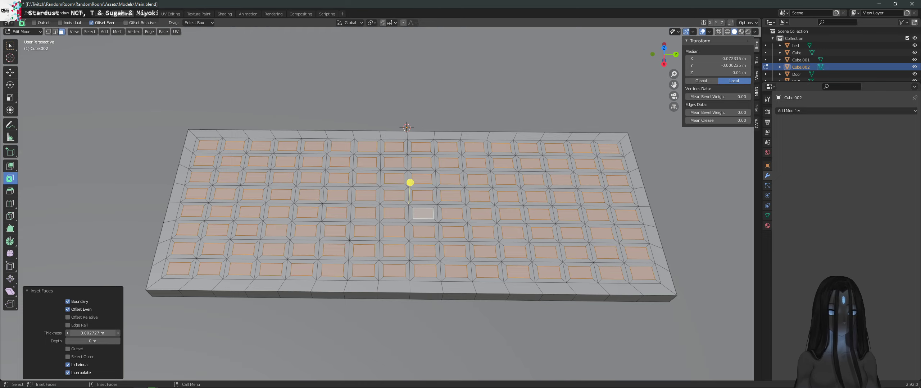
mouse_move(92, 334)
mouse_down()
mouse_move(82, 333)
mouse_move(108, 333)
mouse_move(89, 333)
mouse_up()
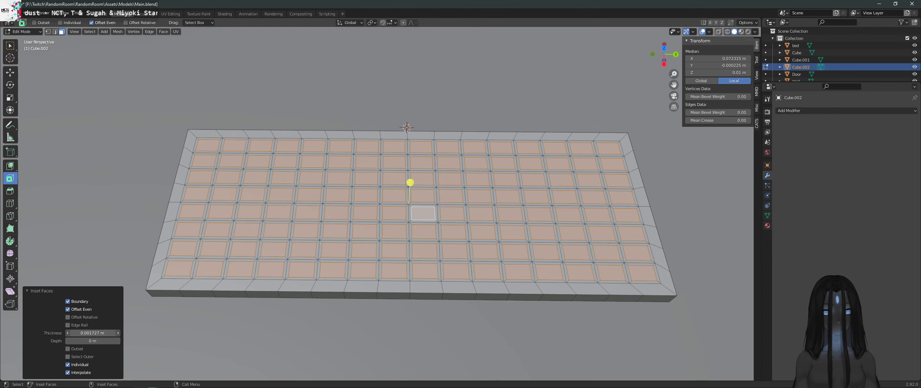
middle_drag(387, 315, 390, 239)
scroll(388, 287, down, 5)
scroll(401, 269, up, 4)
middle_drag(401, 266, 402, 255)
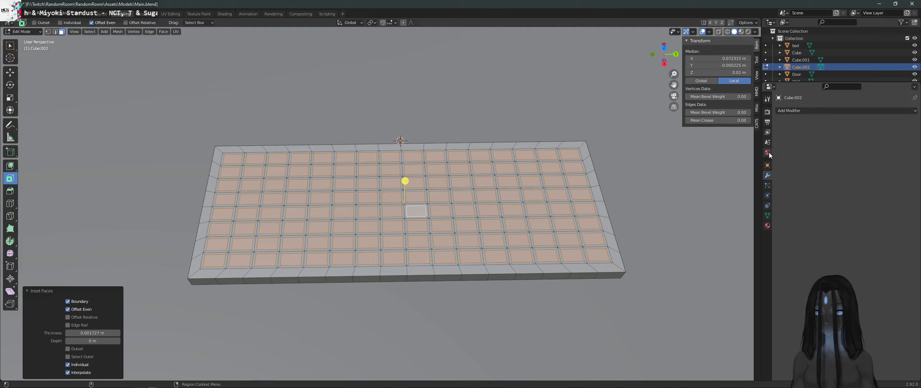
Step: Add two material slots to the slab with the inset squares selected, and invert the face selection
click(767, 225)
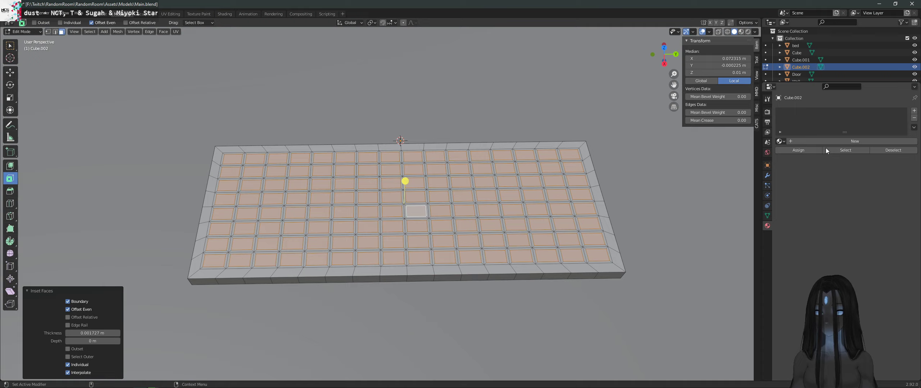
click(914, 112)
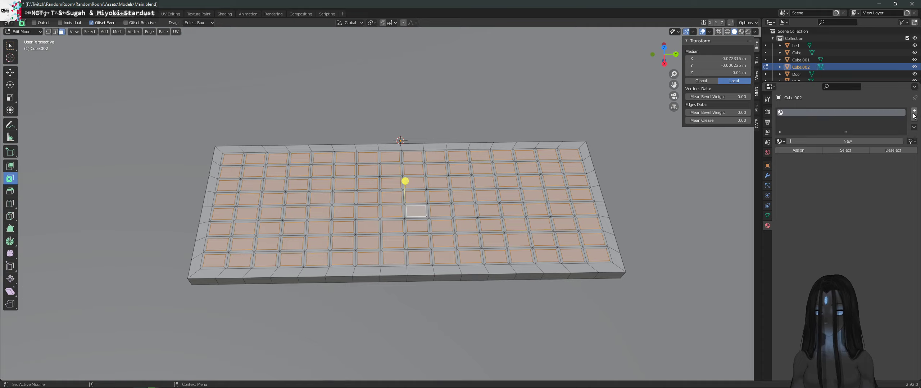
click(914, 111)
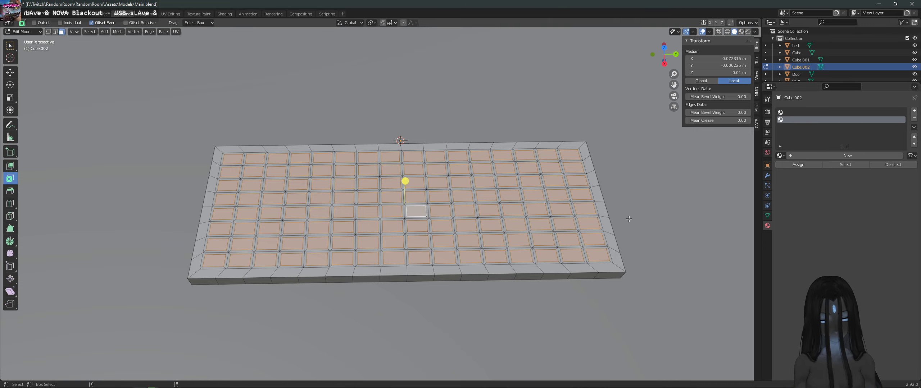
key(ctrl+i)
click(831, 113)
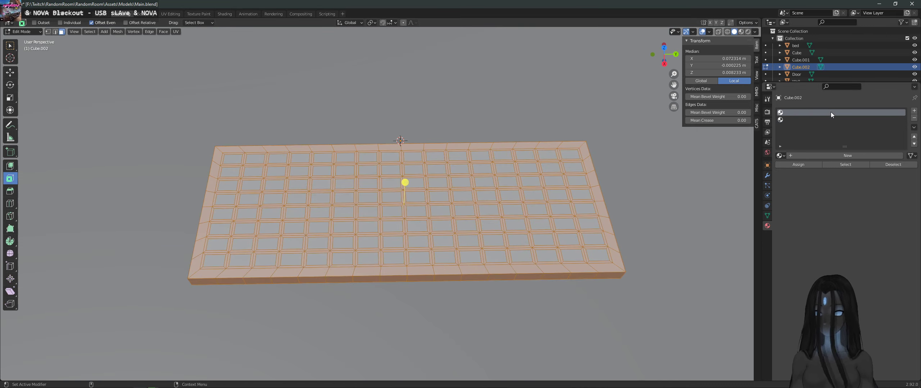
click(830, 119)
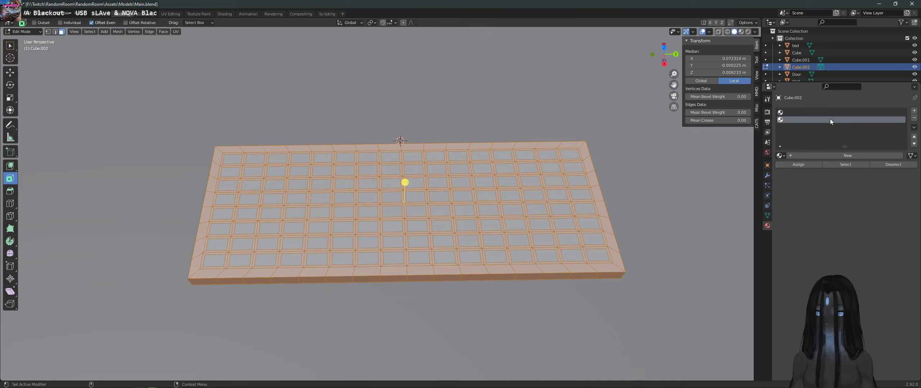
Step: Create a new material in each of the two slots and set the second slot's base color to red
click(837, 156)
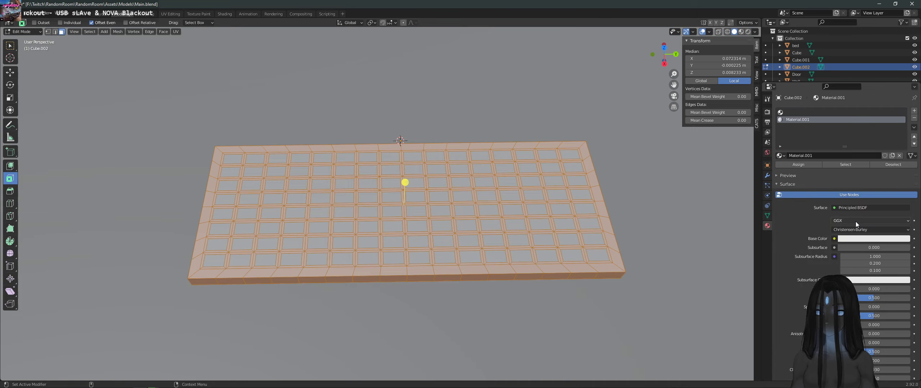
click(833, 112)
click(836, 156)
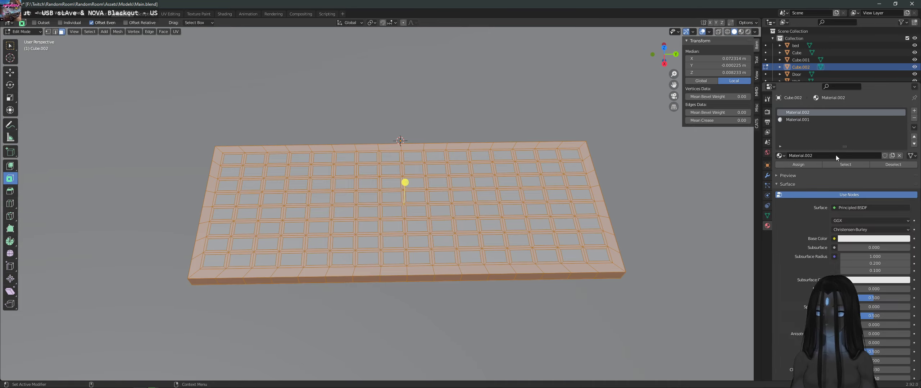
click(817, 120)
click(871, 239)
click(872, 187)
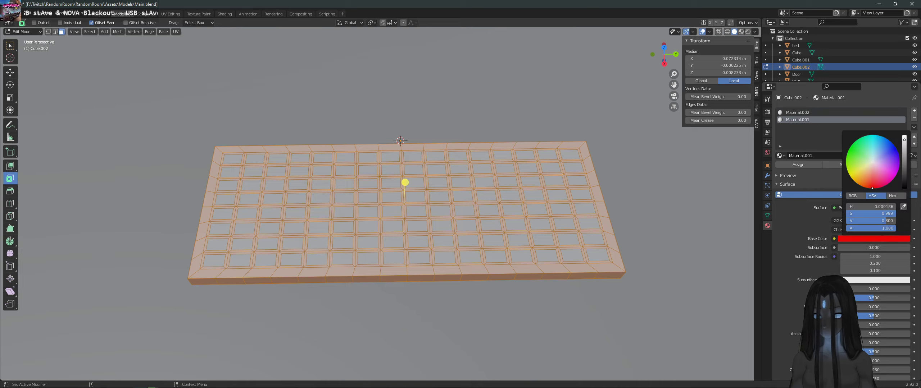
Step: Deselect all faces and switch the viewport to material preview shading to check the slab's white frame and red squares
click(823, 113)
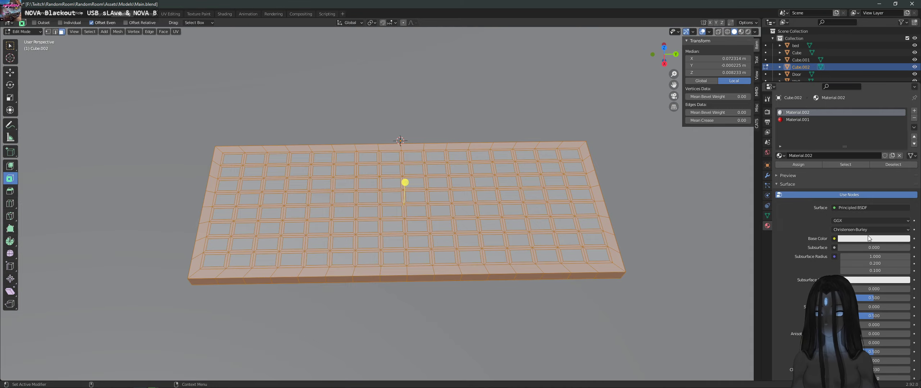
click(676, 238)
middle_drag(676, 238, 621, 241)
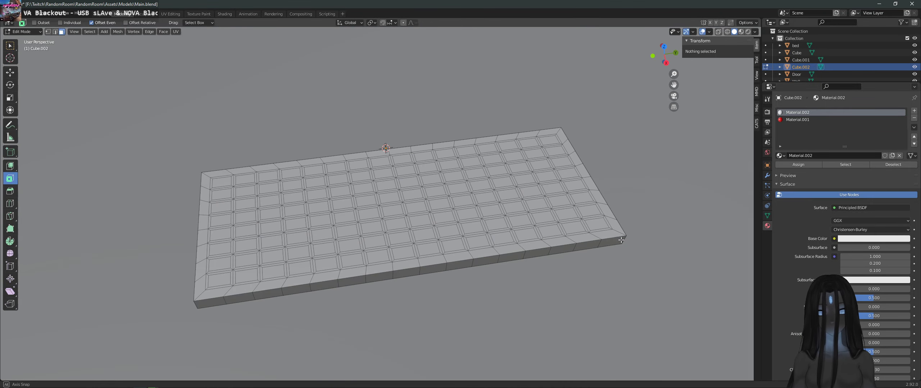
click(741, 32)
mouse_move(574, 216)
middle_down()
mouse_move(570, 206)
mouse_move(582, 207)
middle_up()
scroll(575, 207, down, 13)
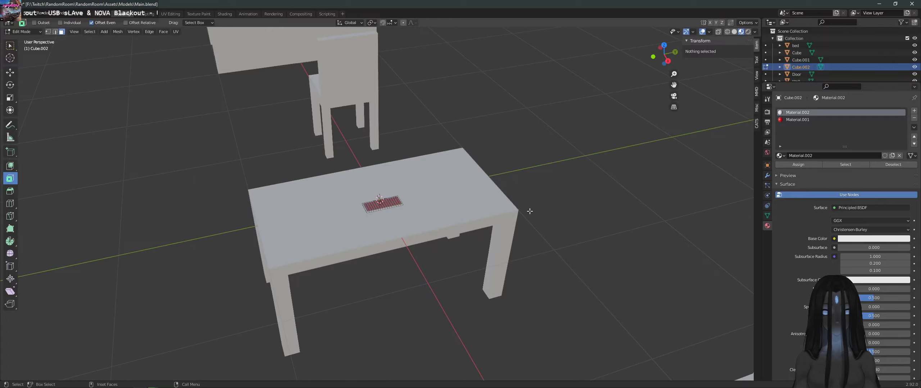
middle_drag(446, 217, 466, 218)
scroll(460, 205, up, 10)
middle_drag(457, 195, 453, 270)
scroll(477, 196, up, 3)
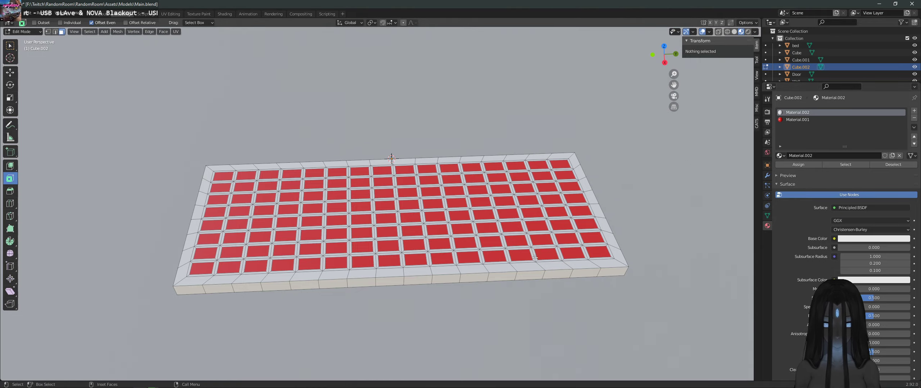
Step: Select the slab's bottom faces in see-through display and delete them
scroll(559, 178, down, 3)
middle_drag(559, 178, 505, 196)
scroll(505, 195, down, 3)
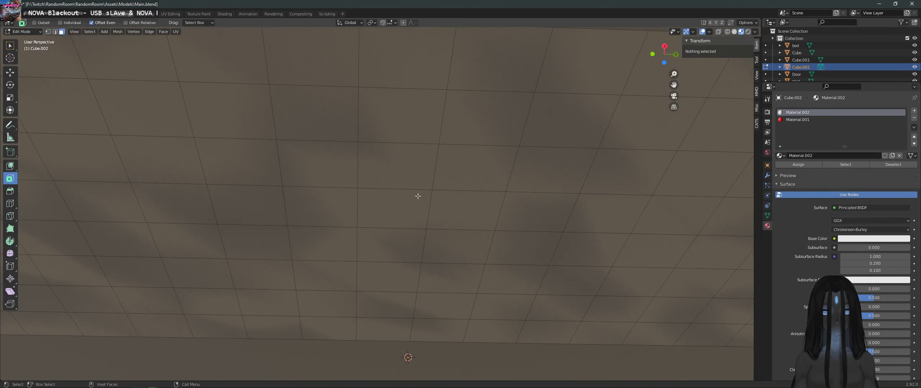
scroll(417, 196, down, 6)
middle_drag(414, 203, 417, 249)
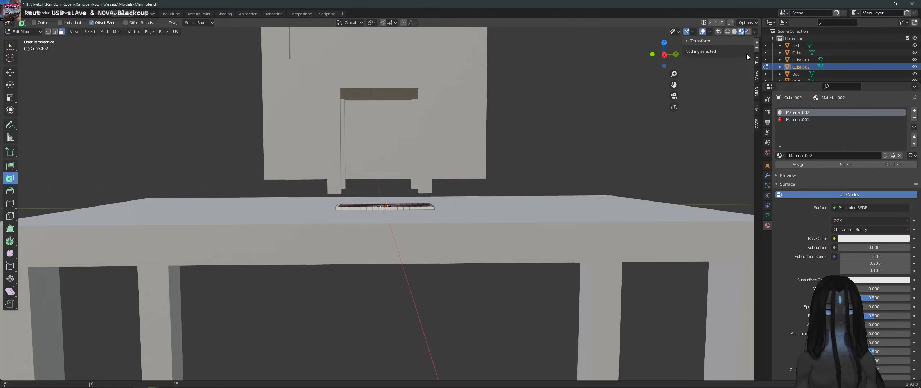
click(718, 32)
middle_drag(474, 146, 472, 161)
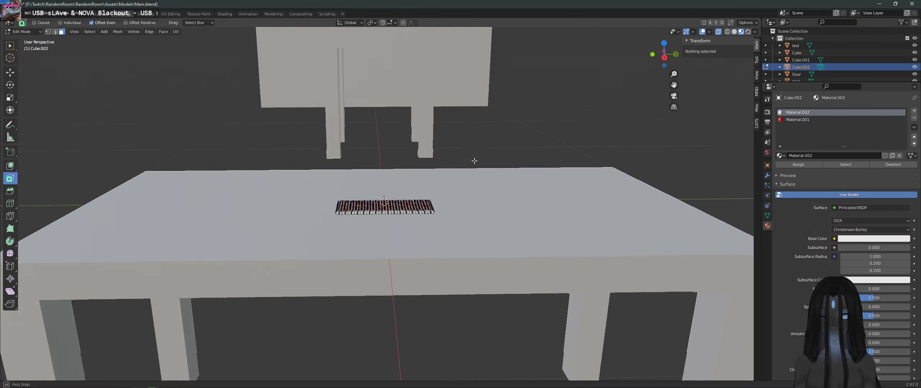
scroll(464, 180, up, 8)
scroll(445, 213, up, 1)
mouse_move(444, 212)
middle_down()
mouse_move(445, 222)
mouse_move(444, 214)
middle_up()
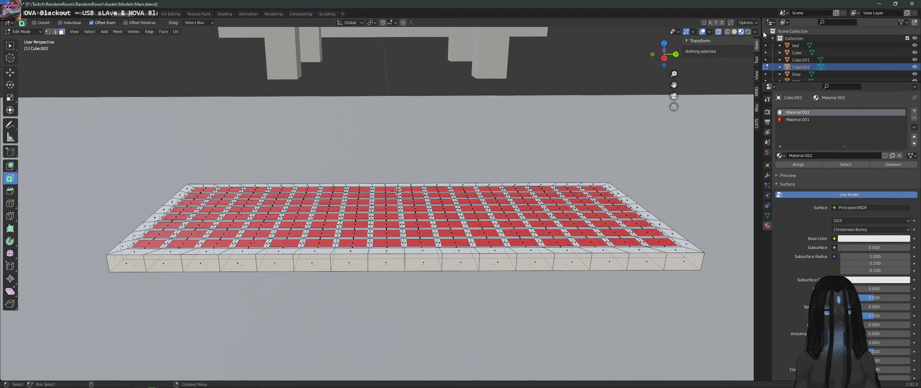
middle_drag(653, 209, 656, 258)
middle_drag(710, 280, 708, 274)
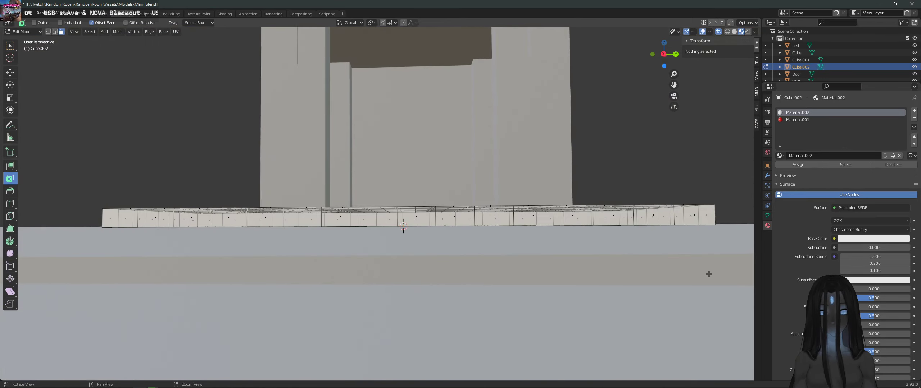
drag(322, 245, 96, 223)
middle_drag(488, 223, 497, 217)
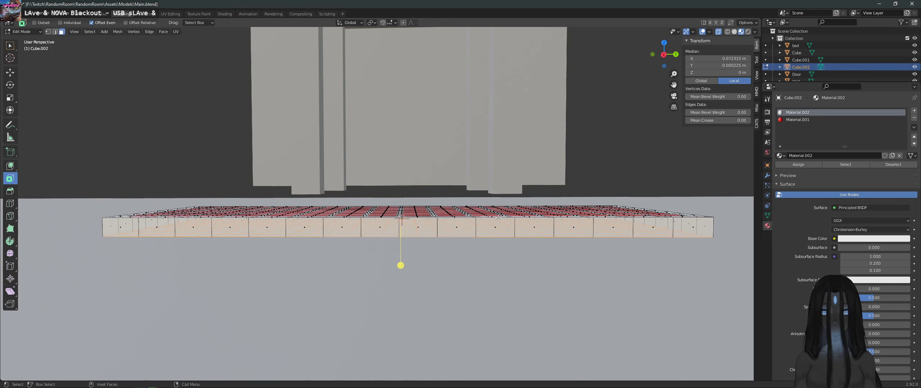
key(x)
click(498, 222)
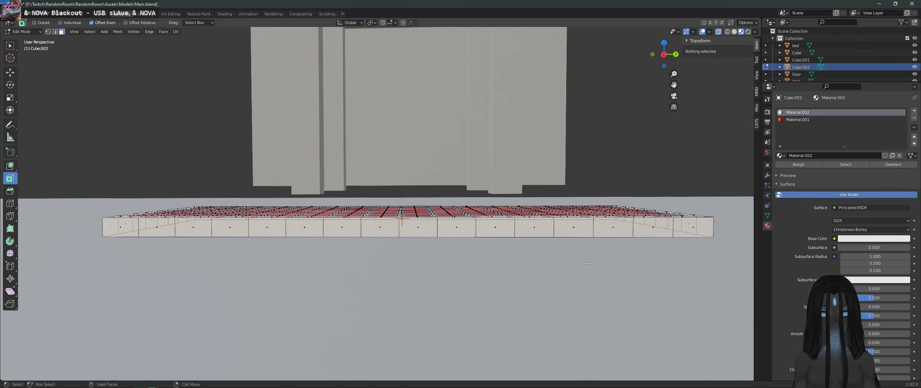
Step: Switch from mesh editing to Object Mode and select the slab on the table
middle_drag(587, 263, 420, 259)
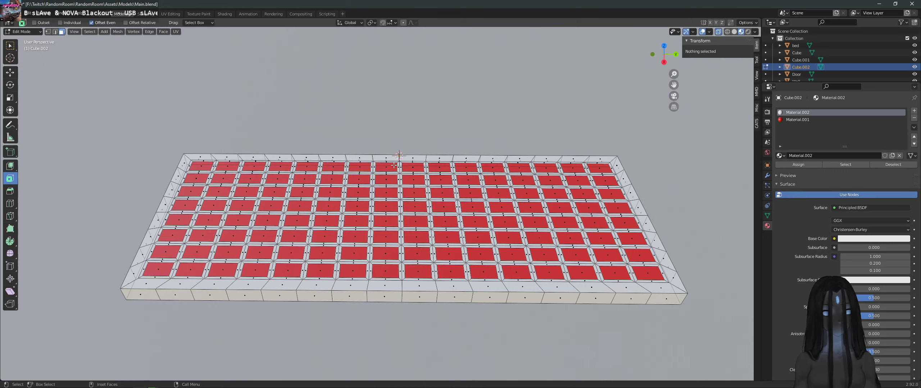
scroll(485, 140, down, 2)
scroll(485, 141, down, 9)
scroll(485, 149, up, 8)
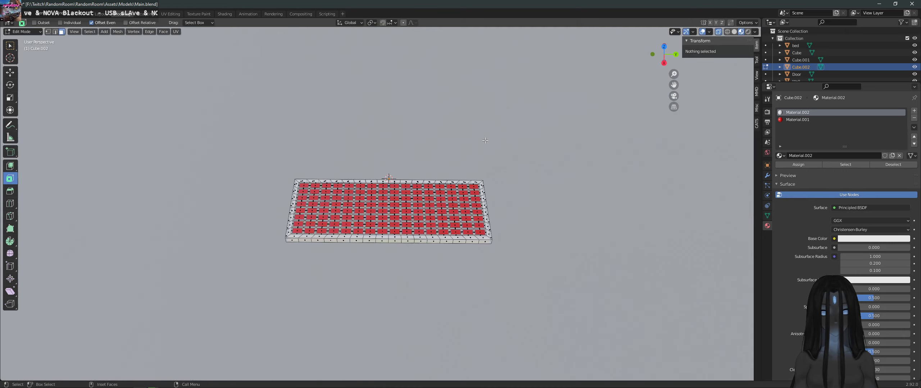
scroll(485, 157, down, 2)
middle_drag(485, 157, 654, 173)
click(37, 31)
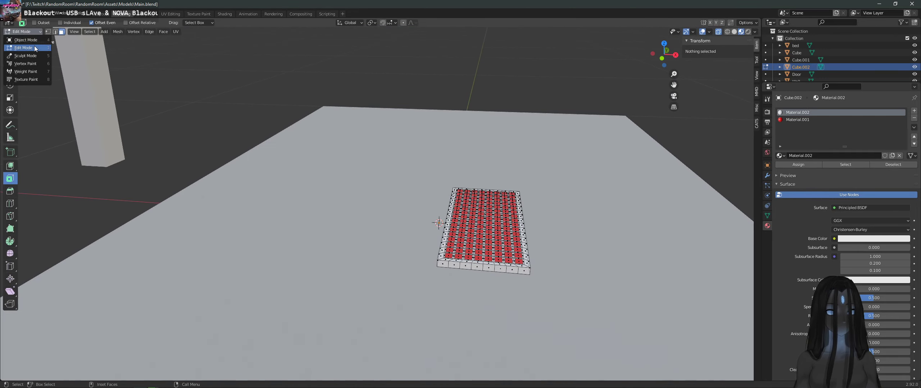
click(26, 40)
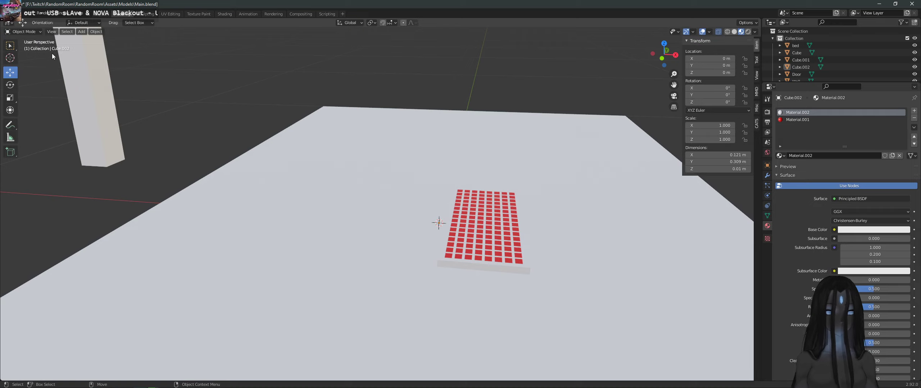
click(81, 31)
click(81, 32)
click(23, 31)
click(28, 42)
click(401, 192)
click(468, 227)
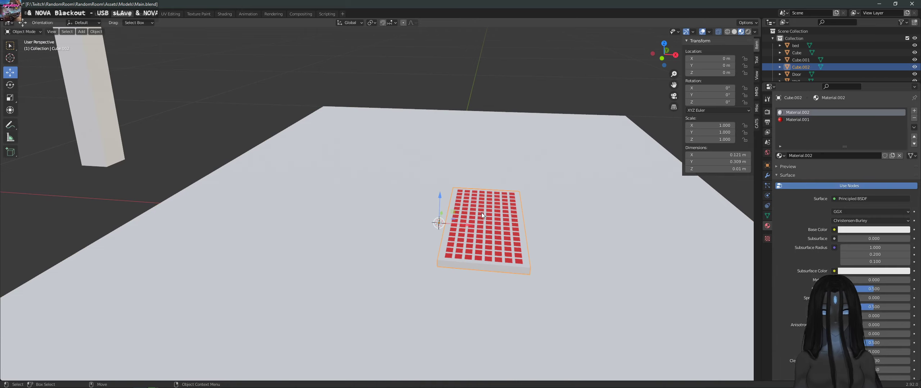
Step: Select the slab's whole mesh in Edit Mode and move it along X to a median of about 0.001 m, centring it on the origin
click(24, 32)
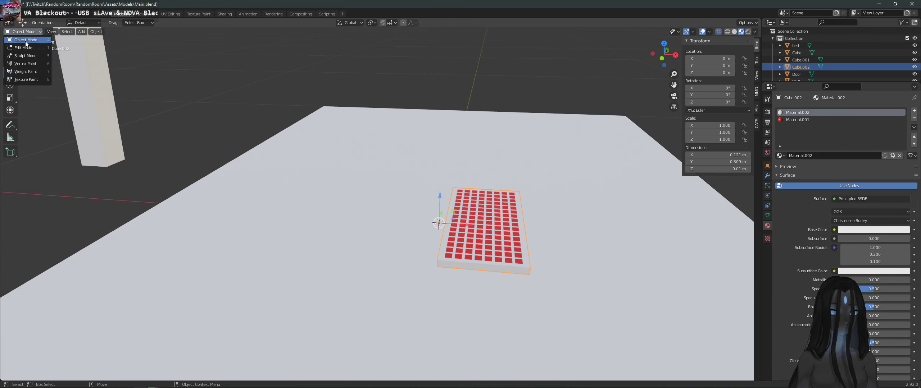
click(27, 47)
key(a)
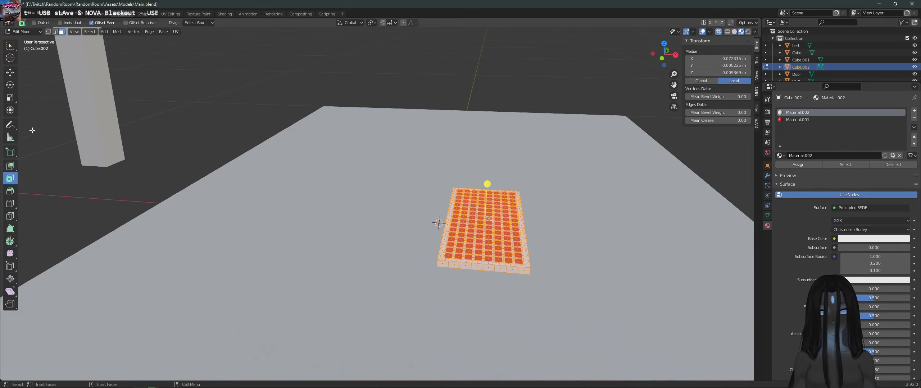
click(10, 74)
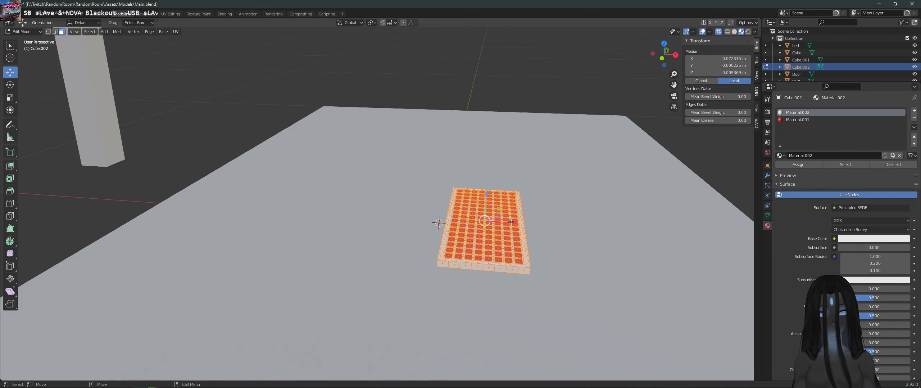
drag(511, 223, 463, 219)
mouse_move(499, 181)
alt+mouse_down()
mouse_move(469, 237)
mouse_move(496, 189)
alt+mouse_up()
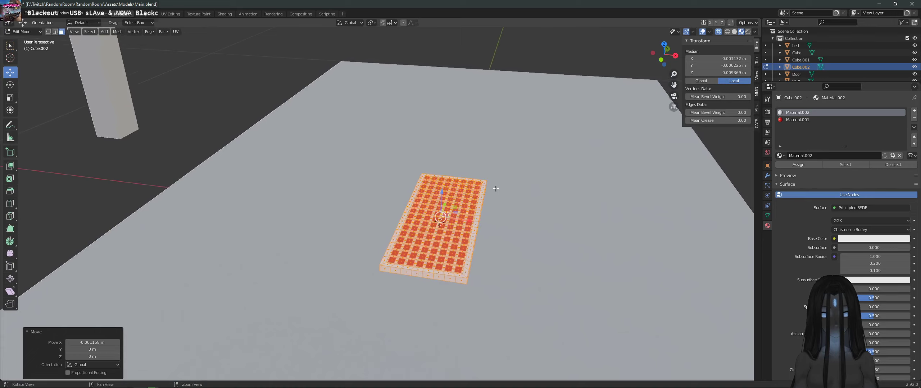
click(510, 202)
Step: Return to Object Mode and move the slab about 0.198 m along X on the tabletop
click(22, 31)
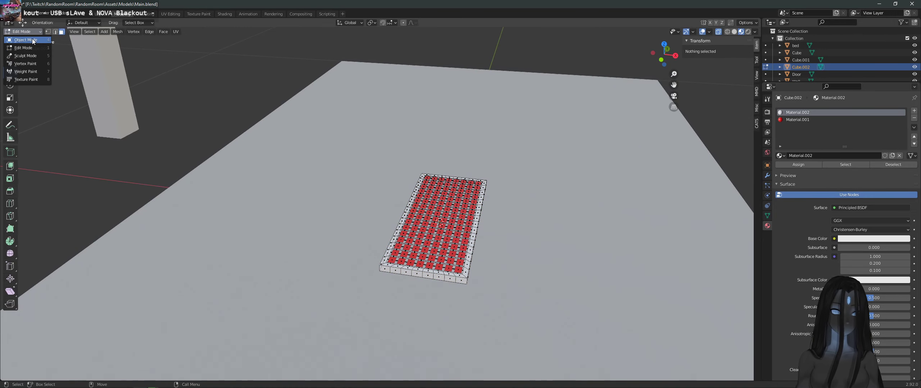
click(22, 50)
click(419, 193)
click(467, 222)
drag(459, 227, 595, 245)
middle_drag(545, 222, 566, 213)
shift+middle_drag(520, 290, 528, 218)
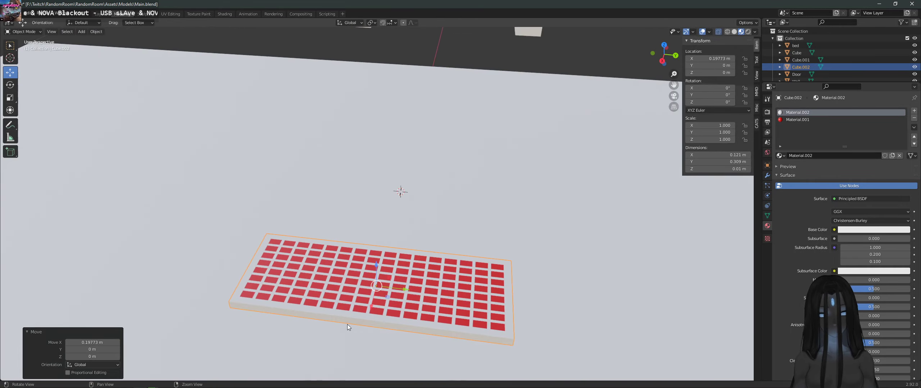
middle_drag(386, 287, 392, 297)
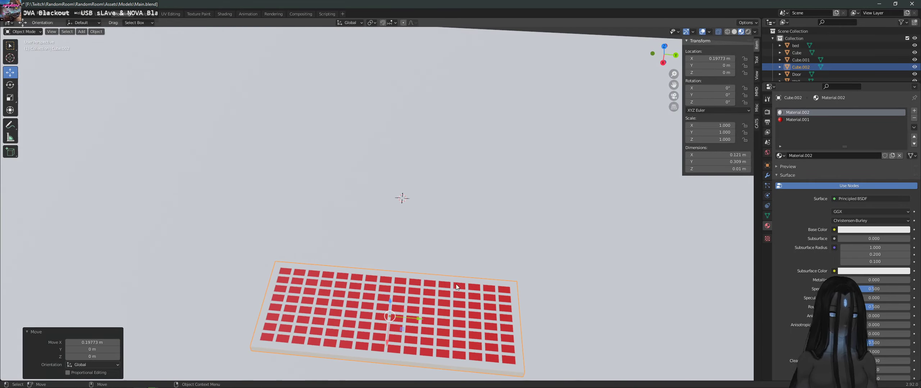
middle_drag(456, 284, 521, 212)
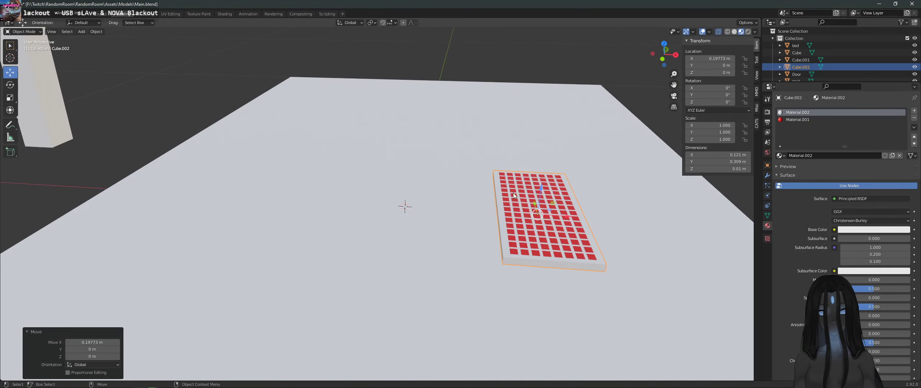
click(492, 71)
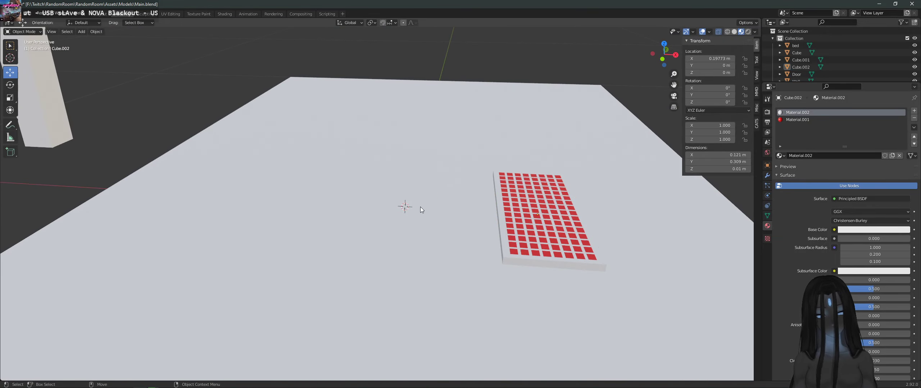
scroll(426, 205, down, 8)
scroll(420, 207, up, 7)
shift+middle_drag(472, 185, 480, 203)
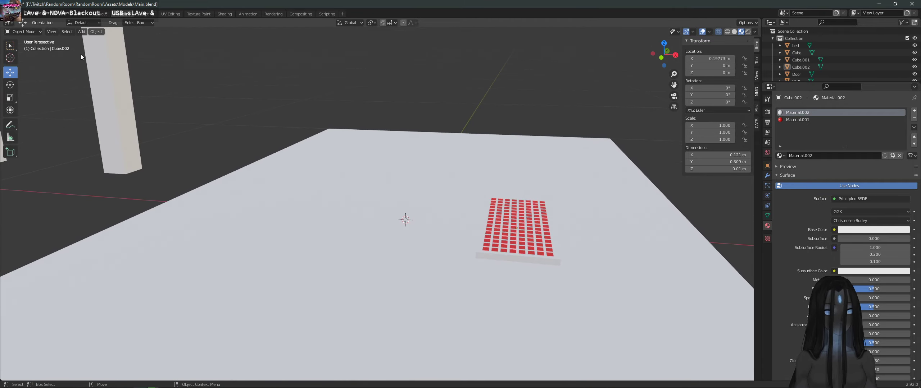
click(82, 32)
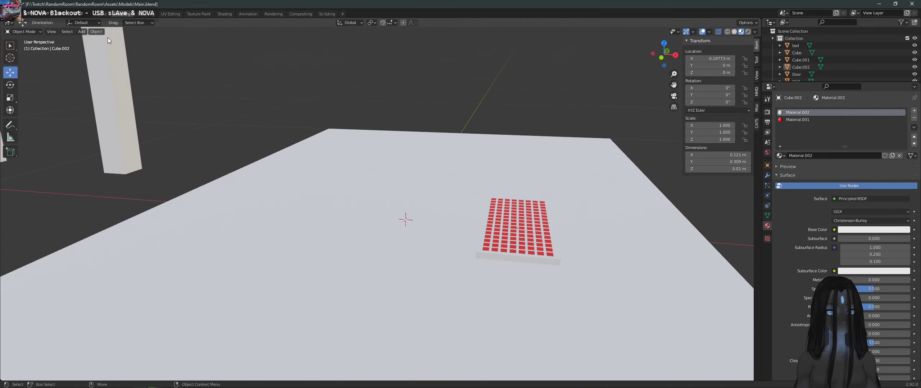
click(82, 32)
mouse_move(110, 86)
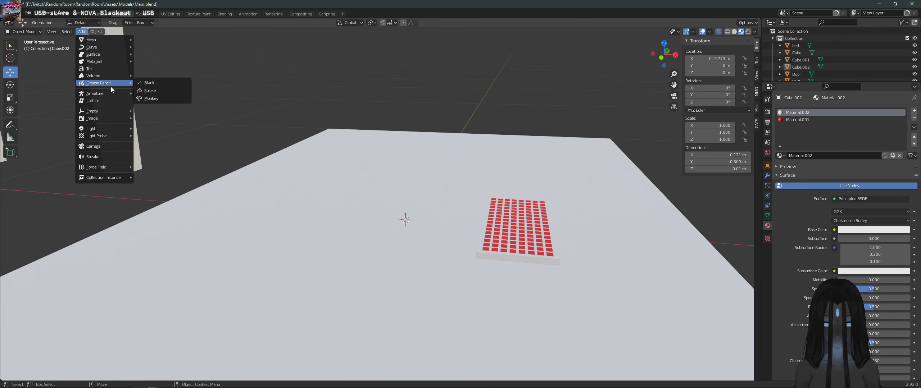
Step: Switch to the Unity scene, select Wall (3) and try rotating it about its centre
key(alt+Tab)
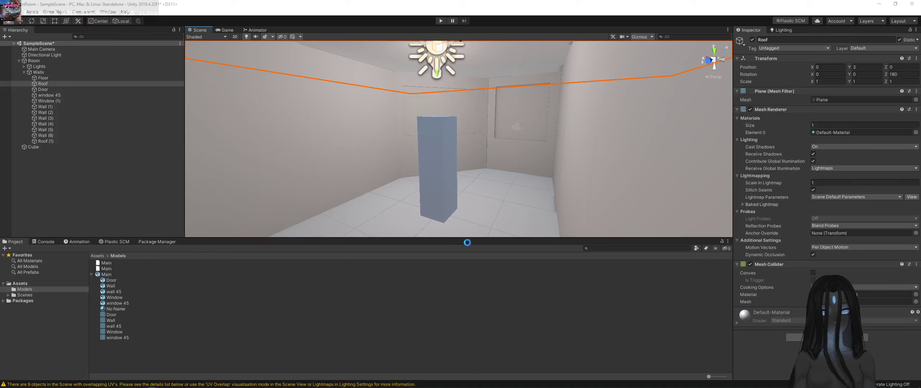
click(562, 169)
key(f)
alt+drag(428, 161, 526, 191)
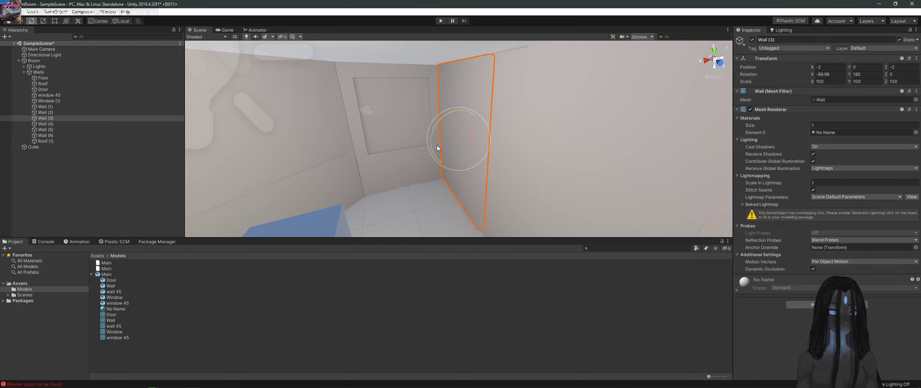
drag(446, 150, 450, 121)
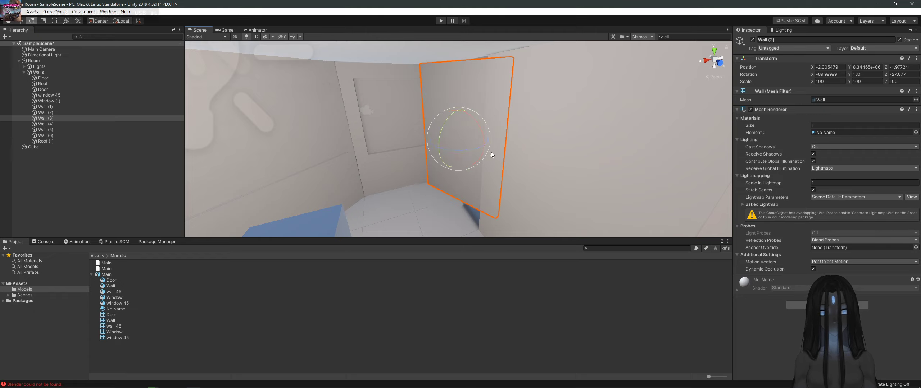
Step: Change the handle position to Pivot, try rotating Wall (3) about its pivot, and undo the test rotations
click(99, 21)
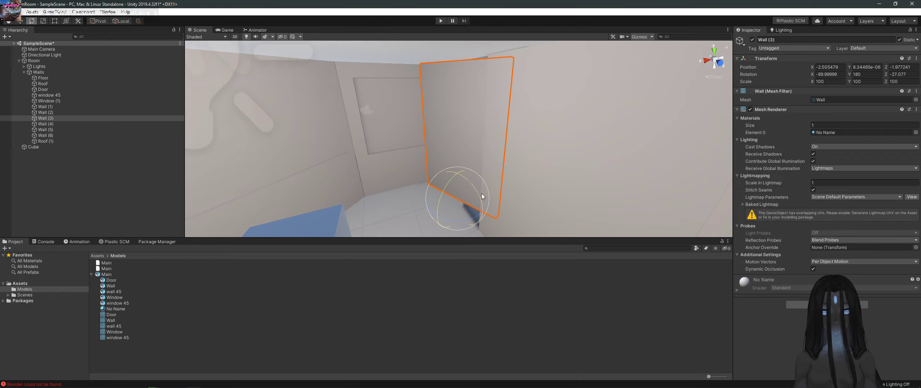
drag(448, 220, 454, 119)
key(ctrl+z)
key(ctrl+z)
Step: Select the Door, examine its pivot point and its place in the room, and clear the selection
scroll(502, 188, down, 10)
click(474, 117)
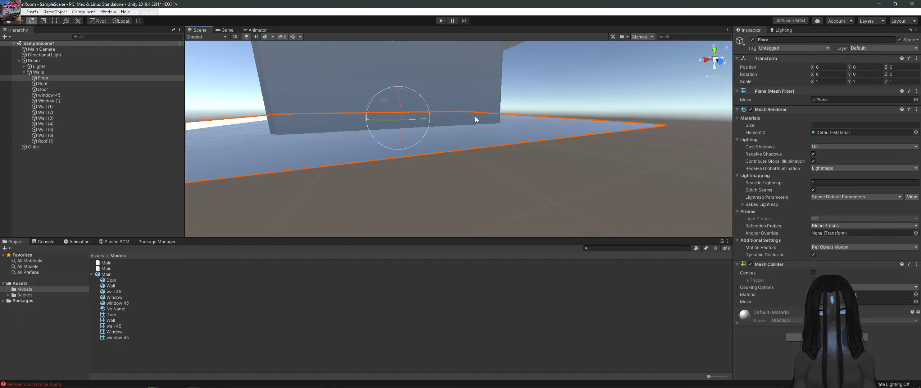
click(474, 117)
key(f)
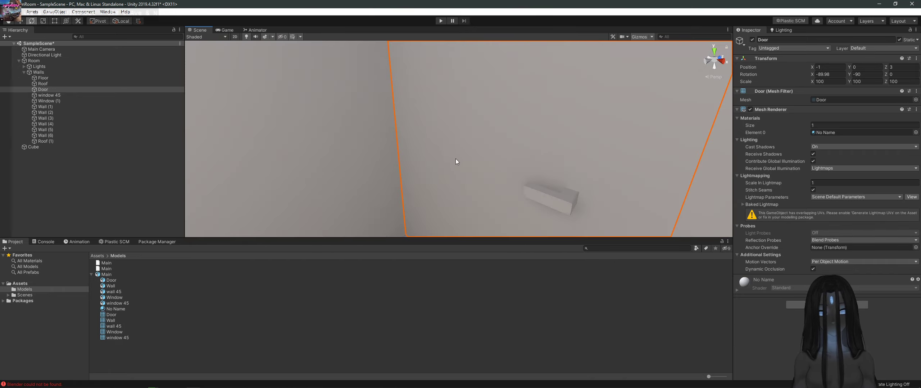
alt+drag(455, 158, 512, 168)
middle_drag(512, 169, 493, 109)
scroll(493, 109, down, 6)
scroll(493, 109, up, 3)
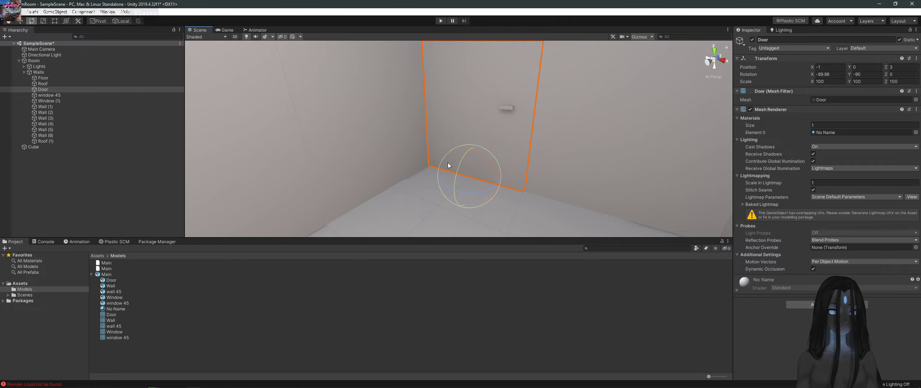
alt+drag(481, 131, 583, 123)
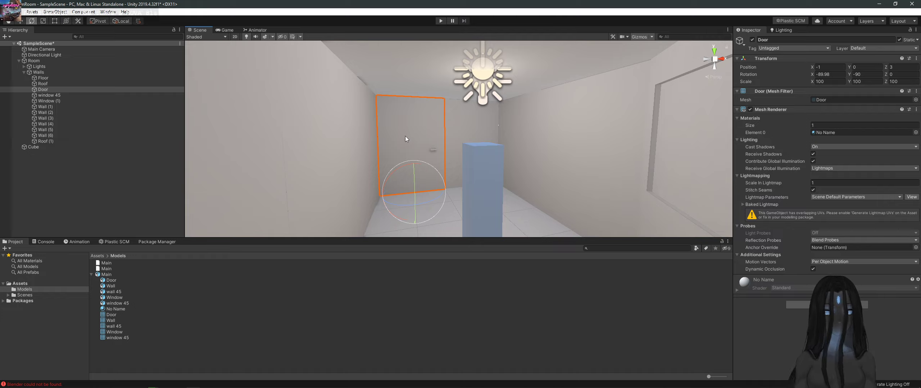
click(83, 175)
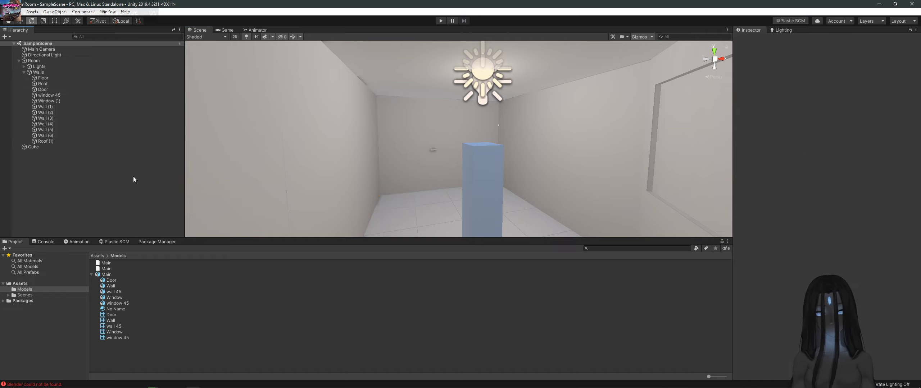
Step: Switch back to Blender and add a 0.25 m mesh cube at the origin, beside the keyboard slab on the tabletop
key(alt+Tab)
click(444, 197)
middle_drag(444, 197, 438, 215)
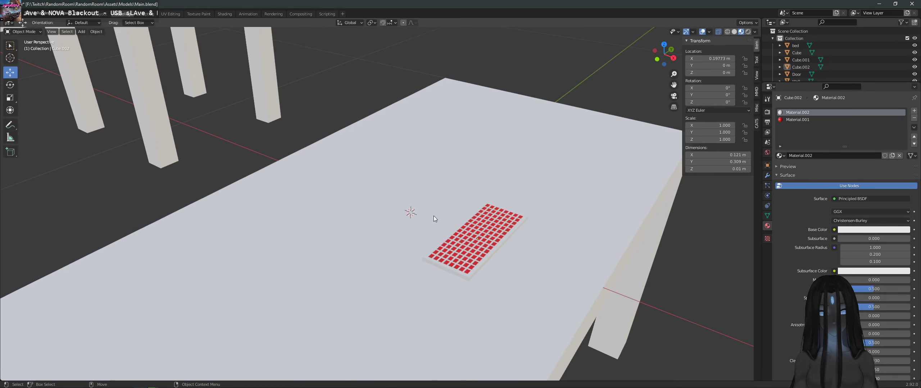
scroll(439, 216, up, 2)
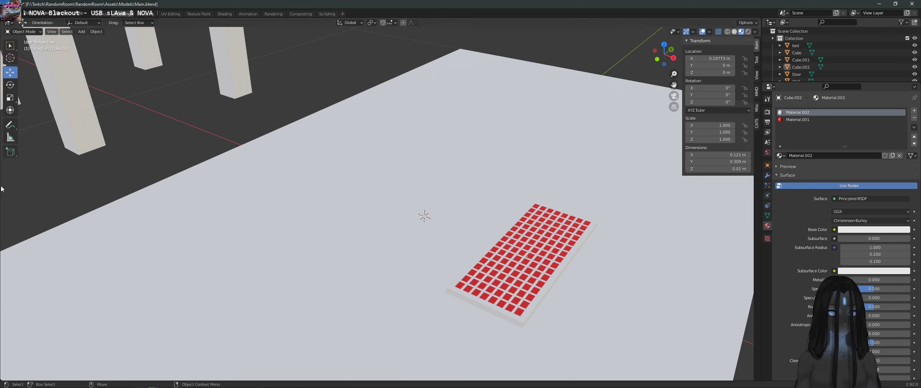
scroll(251, 175, down, 1)
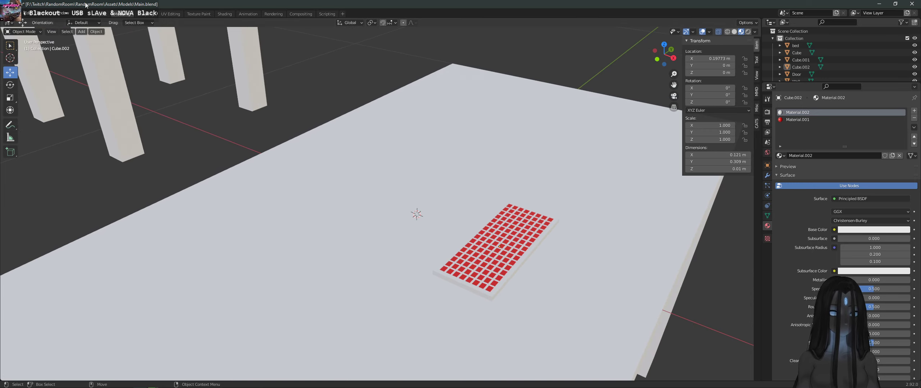
click(23, 32)
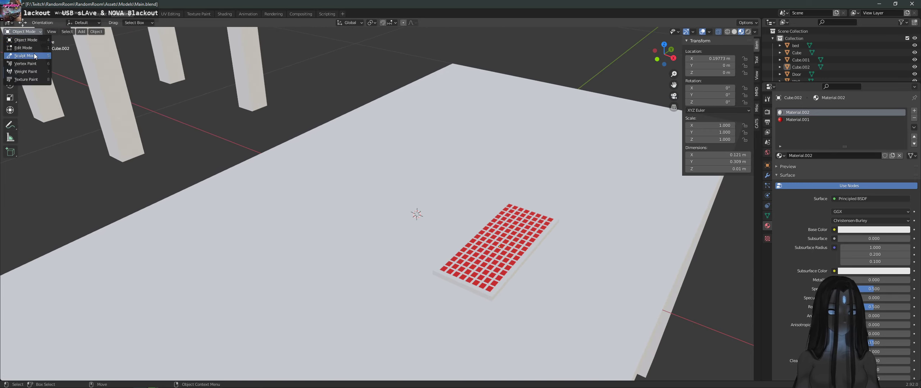
click(81, 31)
mouse_move(105, 46)
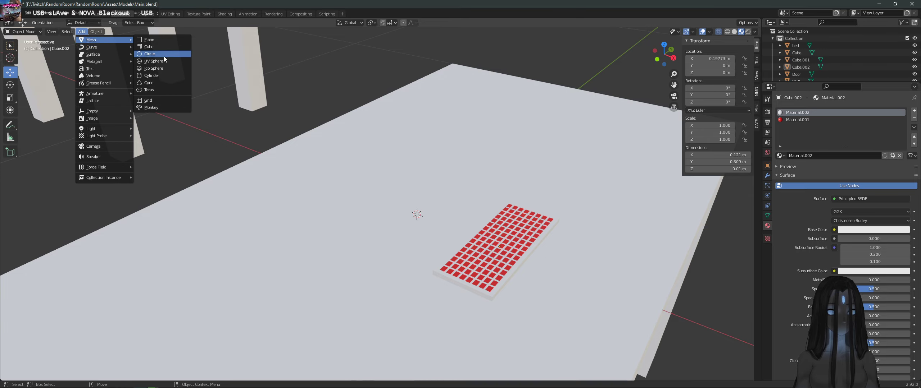
click(149, 46)
middle_drag(313, 137, 404, 189)
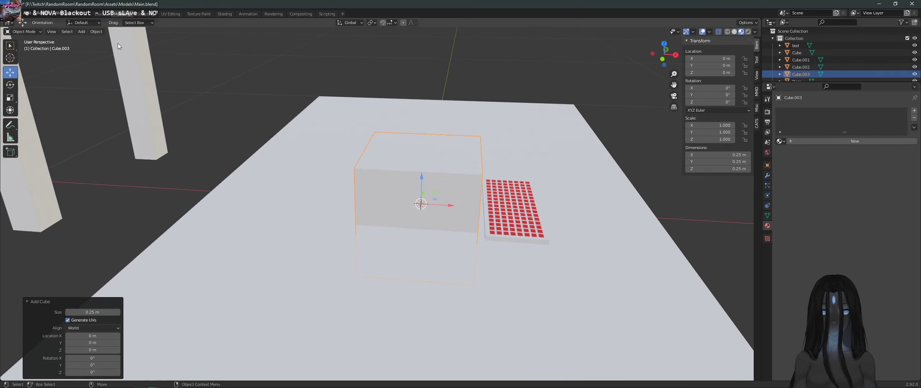
Step: Enter Edit Mode on the new cube and move its whole mesh up 0.125 m along Z so it rests on the tabletop
click(37, 32)
click(36, 48)
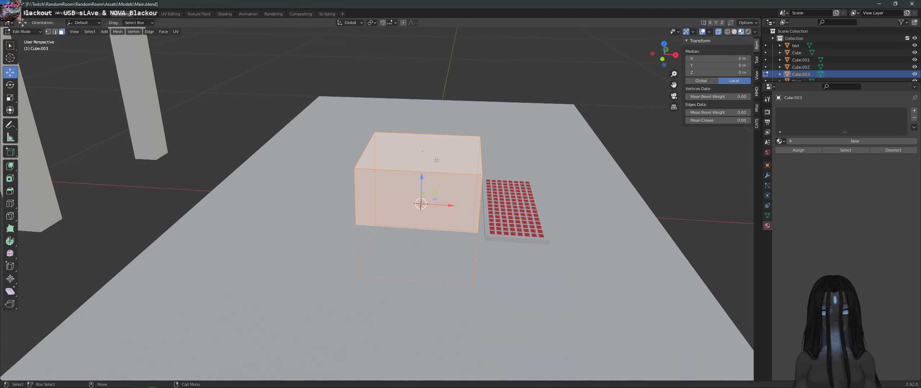
drag(420, 178, 421, 154)
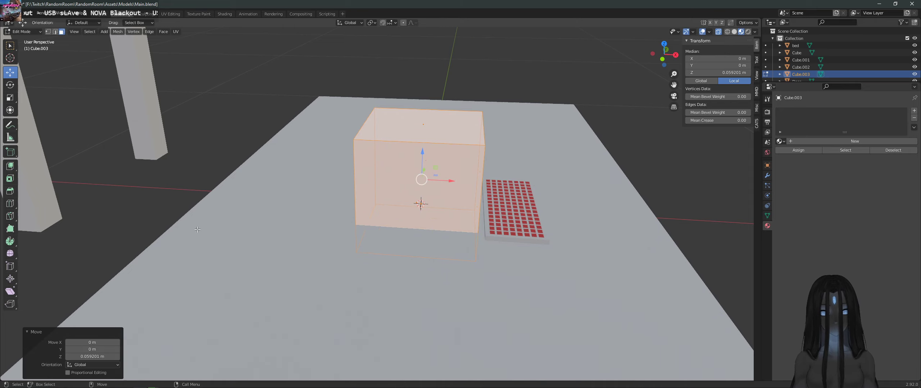
click(103, 355)
text(0)
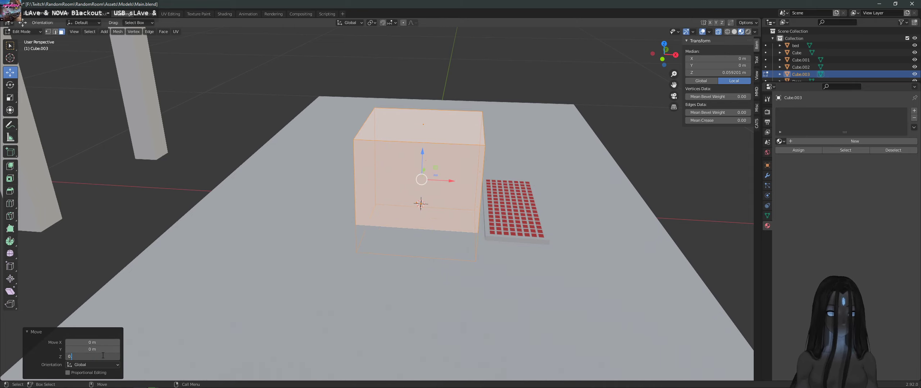
text(.125)
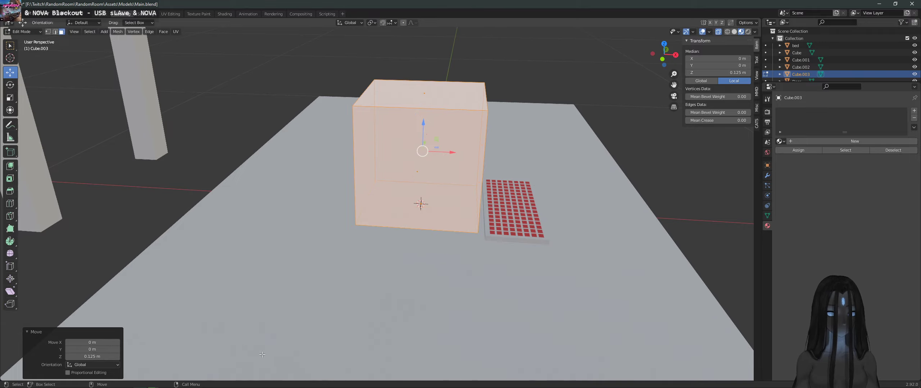
Step: Select the cube's top face and lower it to a height of about 0.054 m
middle_drag(463, 235, 305, 112)
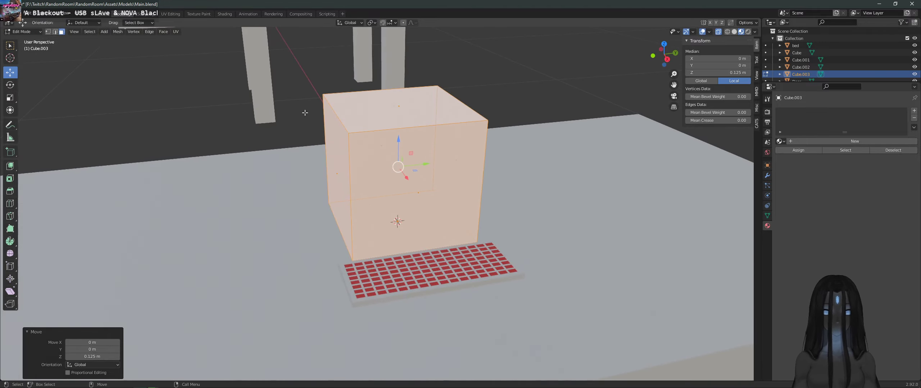
click(319, 82)
click(449, 112)
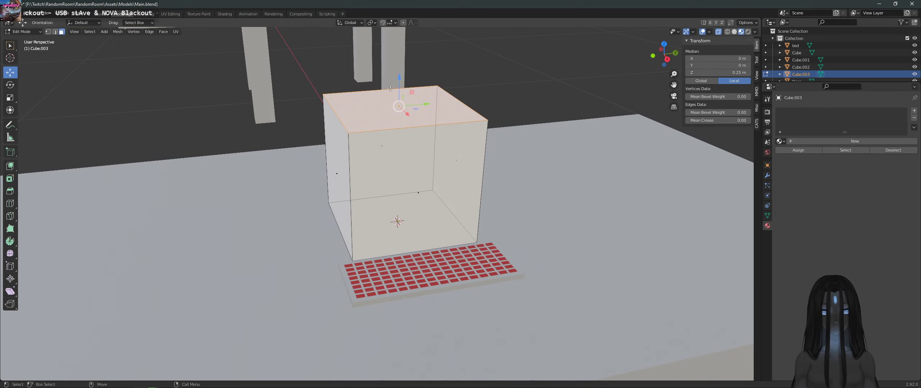
drag(398, 79, 400, 167)
Step: Narrow the box along X by moving its keyboard-side face inward and its opposite face inward about 0.112 m
middle_drag(400, 168, 456, 224)
click(477, 227)
drag(496, 231, 456, 218)
click(396, 199)
key(g)
key(x)
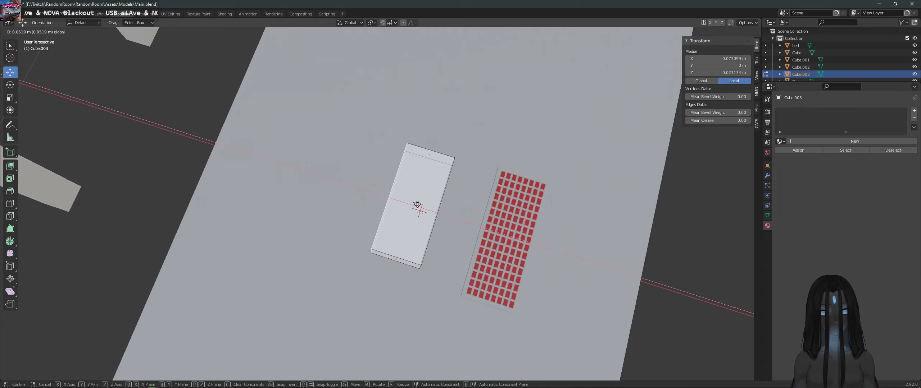
click(442, 214)
Step: Add three loop cuts across the box's length, one at the middle and one about 0.02 m to each side of it
middle_drag(443, 213, 302, 240)
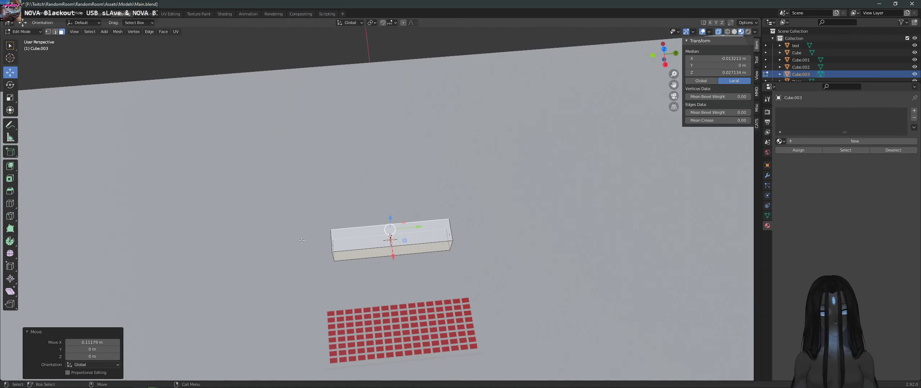
click(10, 203)
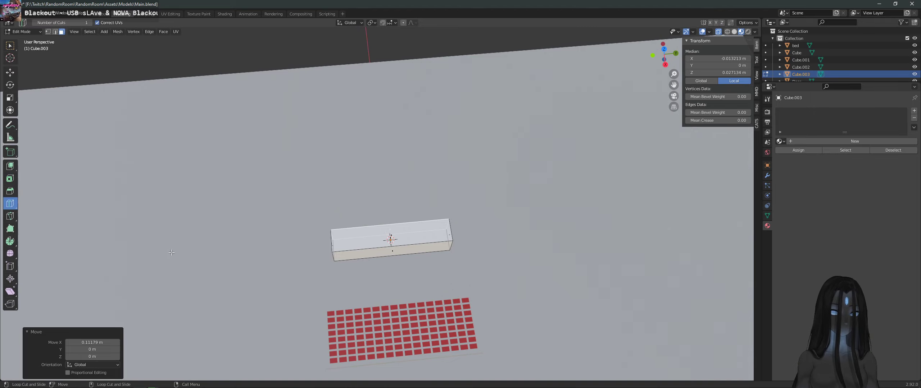
click(388, 245)
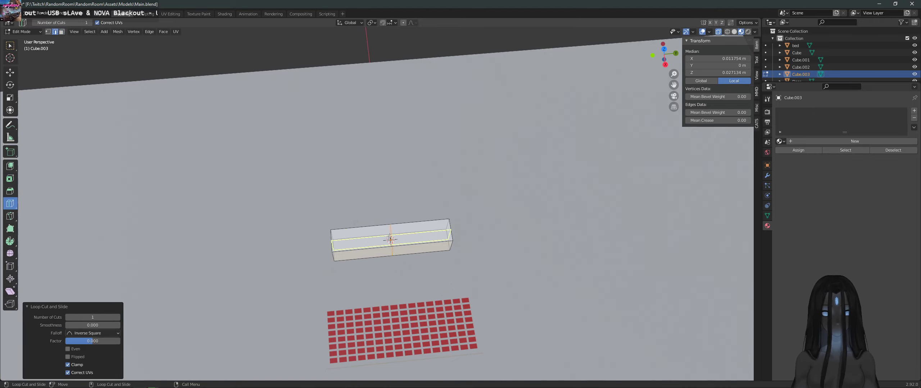
drag(383, 239, 424, 236)
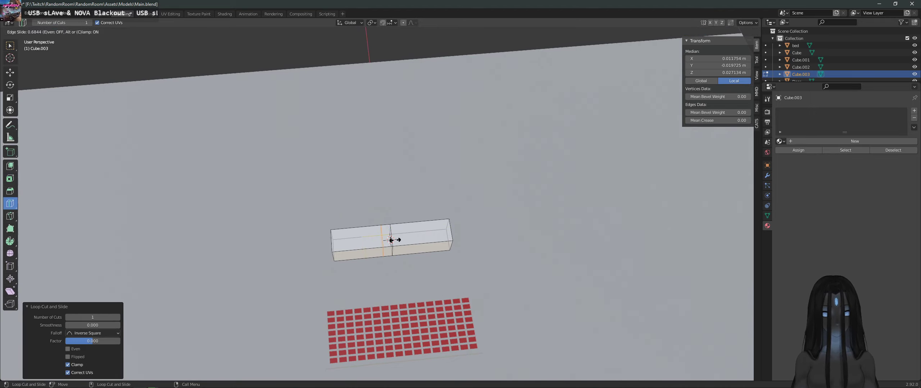
drag(403, 238, 404, 238)
alt+drag(413, 241, 412, 249)
scroll(415, 258, up, 5)
alt+middle_drag(417, 283, 406, 207)
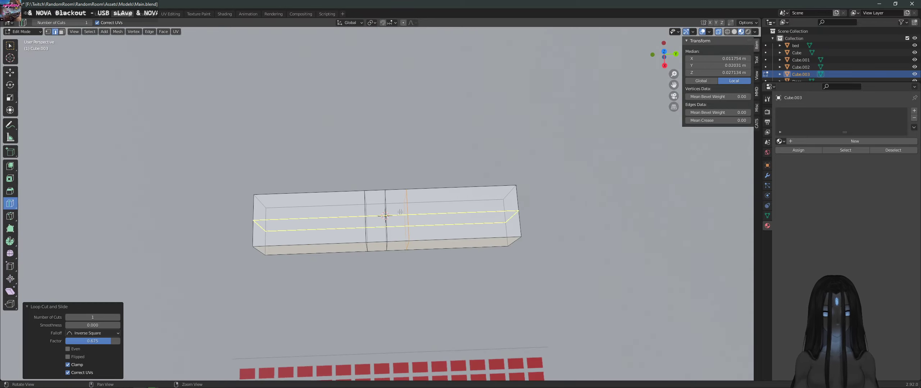
Step: In face selection, select both end faces of the box and move them about 0.046 m along X toward the keyboard, bending the box
click(9, 74)
click(231, 215)
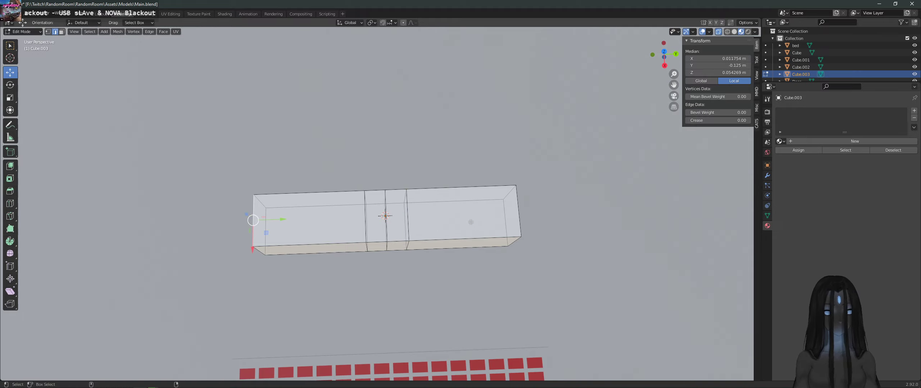
click(62, 32)
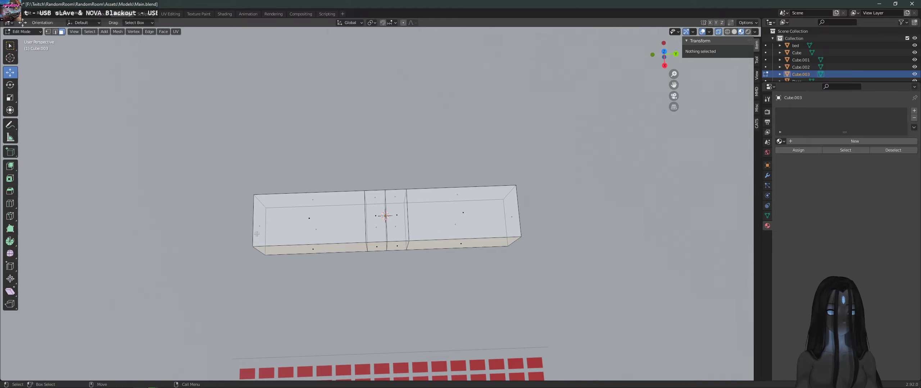
shift+click(509, 215)
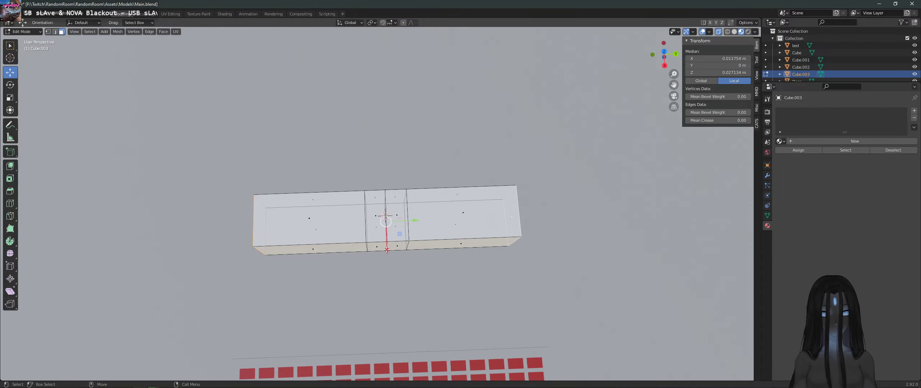
drag(386, 250, 386, 298)
alt+drag(430, 272, 432, 231)
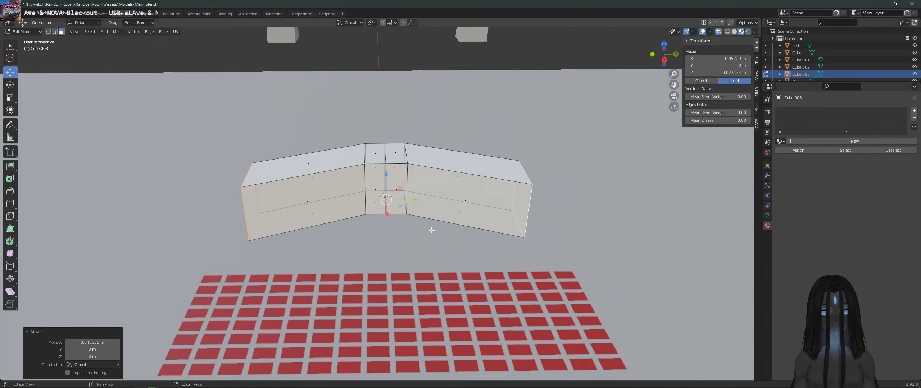
Step: Select the box's four top faces and lower them along Z to a height of about 0.02 m
key(alt+a)
click(378, 154)
shift+click(334, 160)
shift+click(395, 153)
shift+click(417, 158)
drag(386, 141, 385, 167)
Step: Select all keyboard-side faces of the bent box and move them inward along X to make the box thinner
middle_drag(385, 166, 438, 203)
click(425, 194)
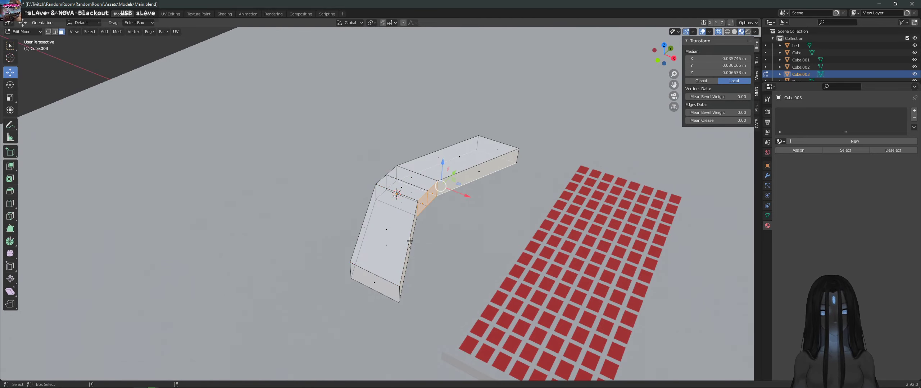
shift+click(409, 241)
drag(457, 211, 440, 206)
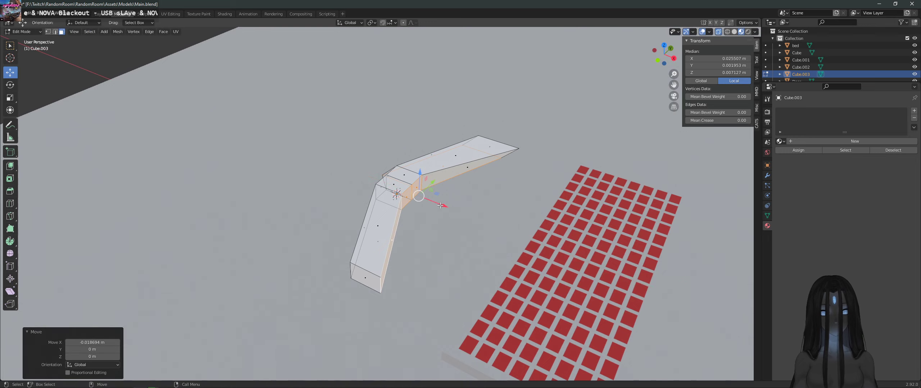
key(ctrl+z)
shift+click(479, 177)
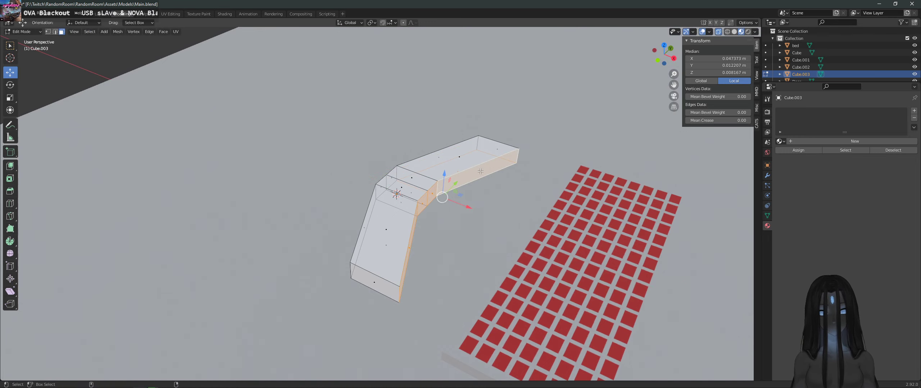
shift+click(451, 168)
drag(470, 214, 451, 205)
middle_drag(450, 204, 435, 203)
Step: In edge selection, select the loop around the middle of the bent box and dissolve its edges
click(416, 214)
alt+drag(416, 214, 438, 226)
click(422, 227)
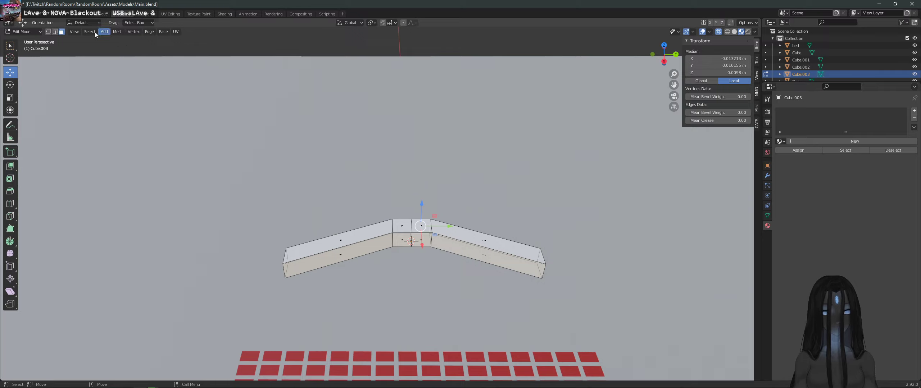
key(2)
click(409, 222)
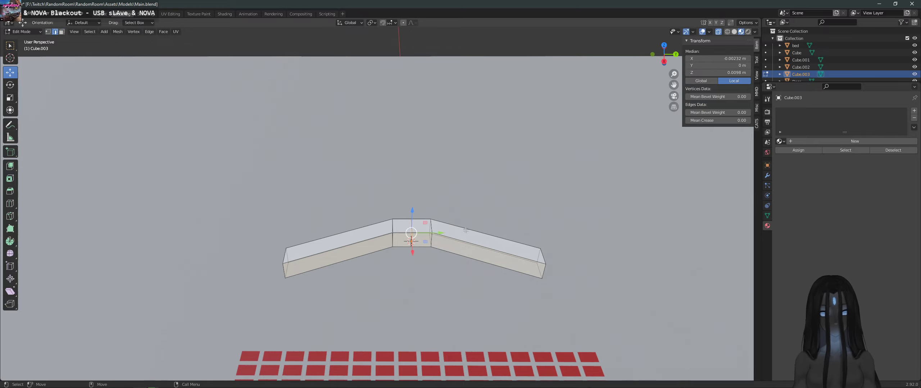
key(ctrl+x)
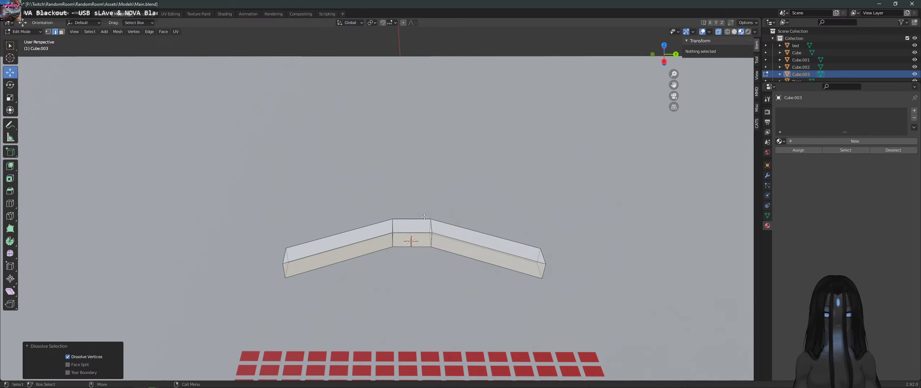
alt+click(422, 219)
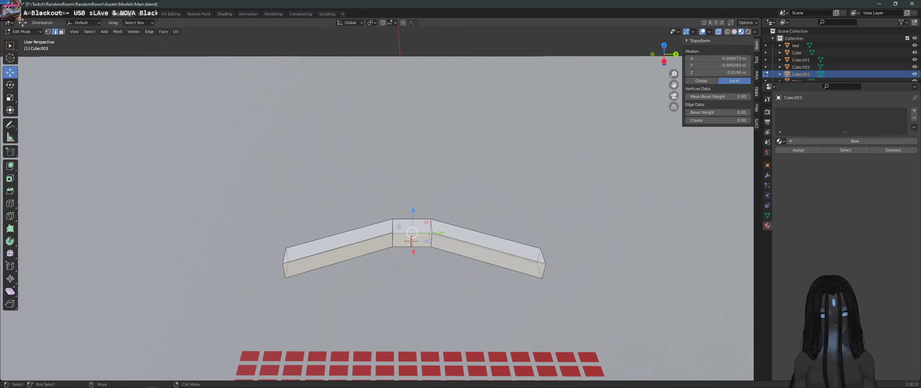
Step: Select the two edge loops bordering the short centre section and scale them closer together along Y by about 0.47
alt+click(397, 225)
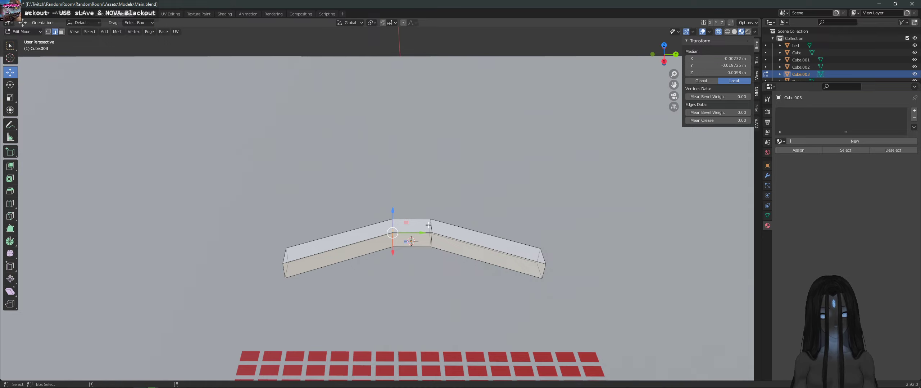
shift+click(430, 225)
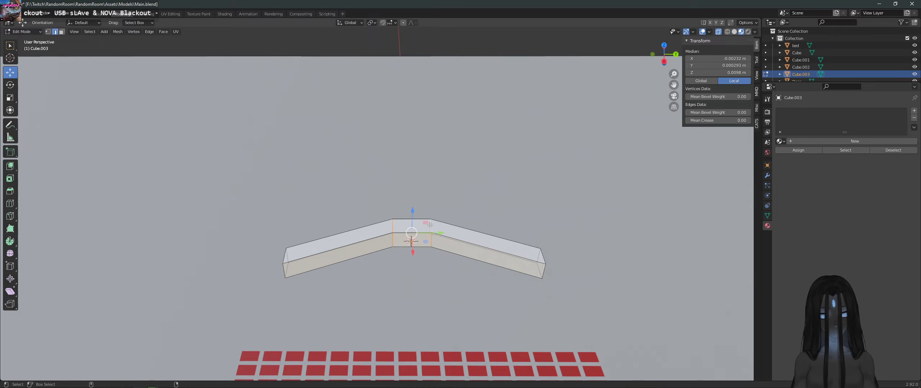
click(10, 97)
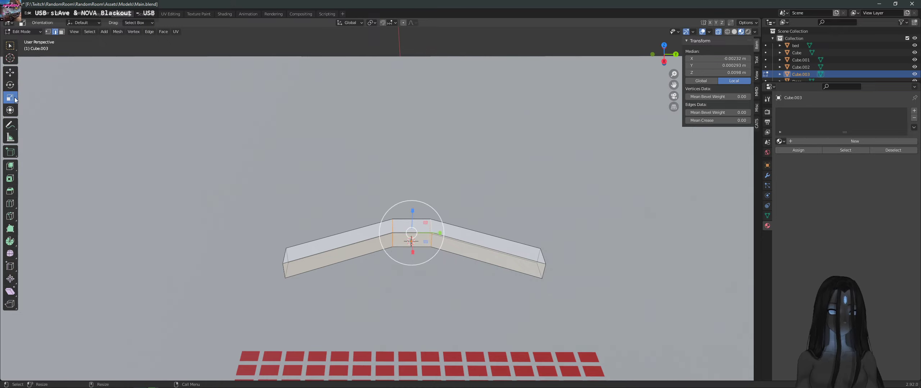
drag(433, 238, 423, 242)
middle_drag(422, 241, 448, 245)
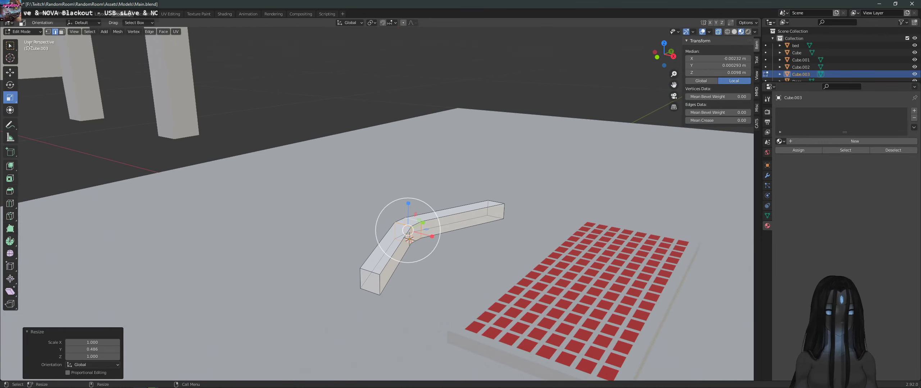
Step: Switch to face selection and select the top face of the box's short centre section
click(402, 224)
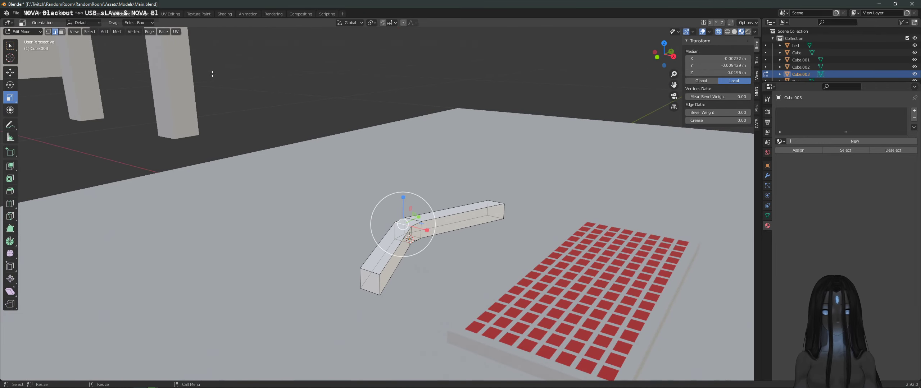
click(62, 31)
key(a)
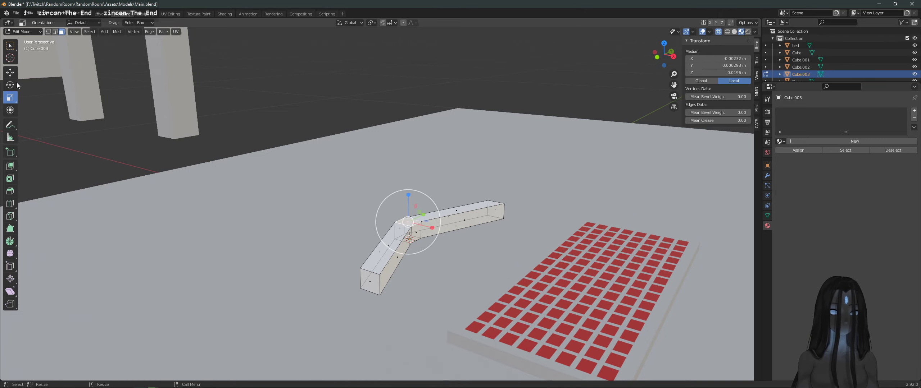
scroll(294, 159, down, 4)
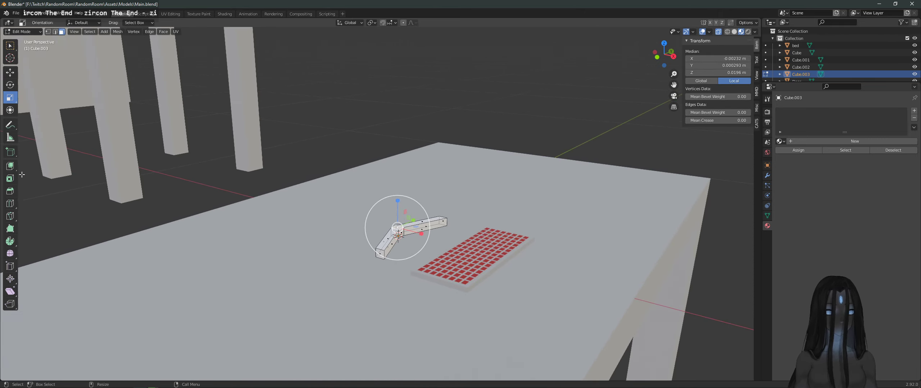
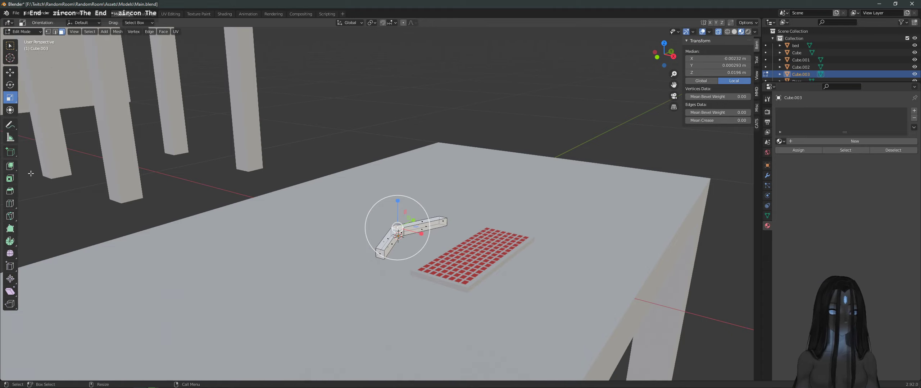
Step: Extrude the stand's centre upward about 0.078 m into a post and raise its top face further
drag(16, 172, 51, 166)
drag(398, 202, 397, 175)
middle_drag(396, 174, 518, 170)
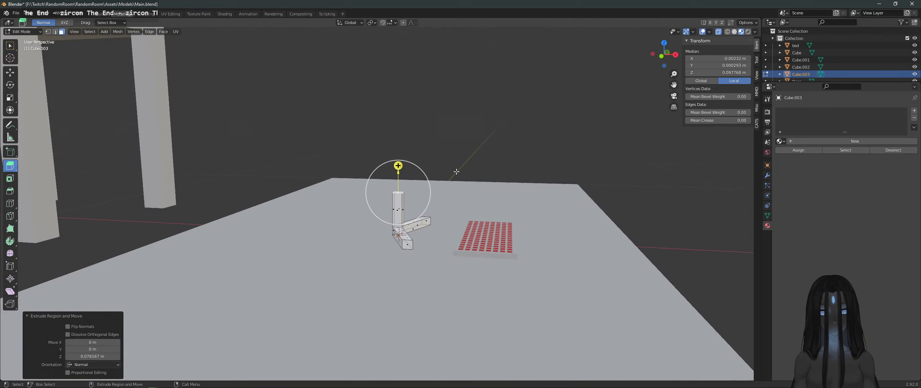
click(10, 72)
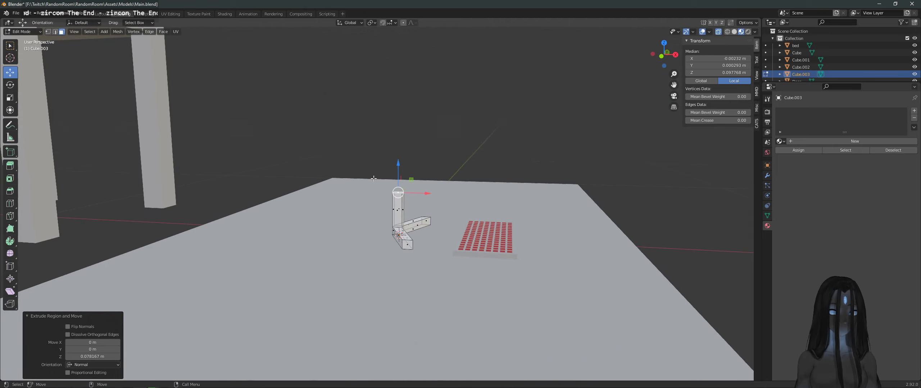
drag(400, 170, 400, 138)
middle_drag(478, 161, 190, 138)
scroll(416, 174, up, 4)
click(434, 171)
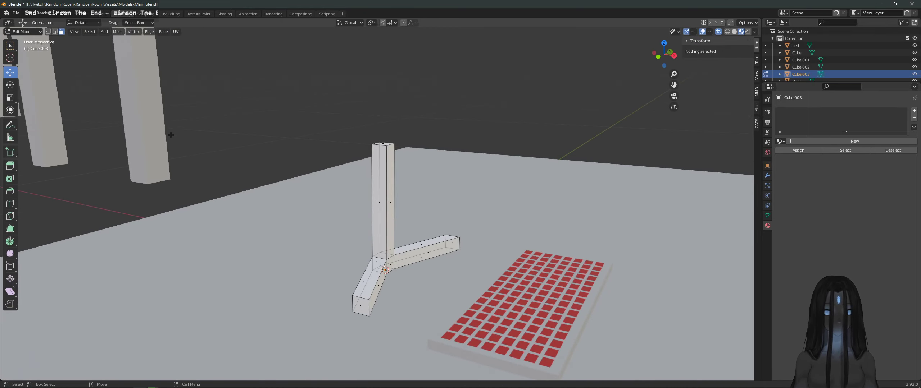
Step: Add a box primitive against the upper part of the stand's post as the start of the monitor panel
click(10, 151)
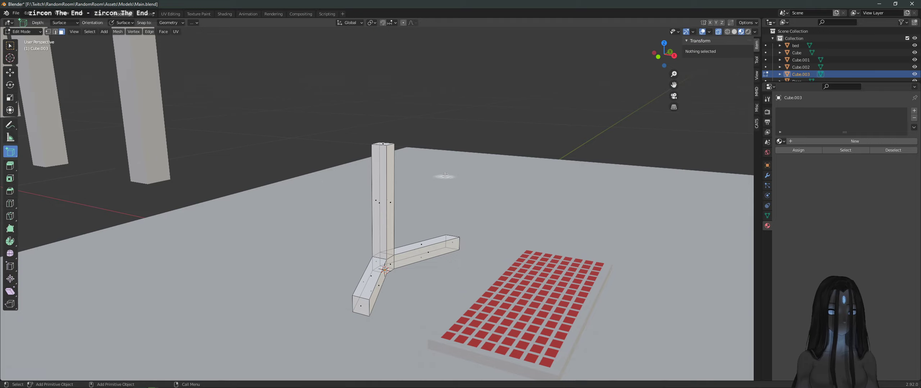
drag(391, 151, 425, 169)
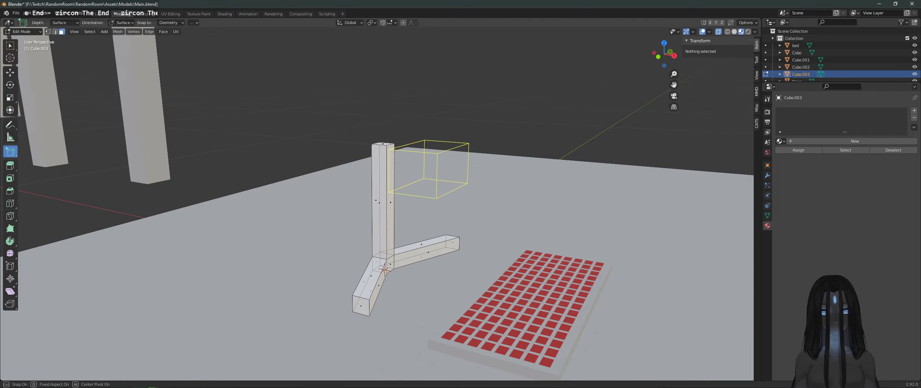
click(459, 164)
middle_drag(458, 164, 120, 106)
Step: Move one side face of the new panel outward along Y so the panel spans both sides of the post
click(10, 72)
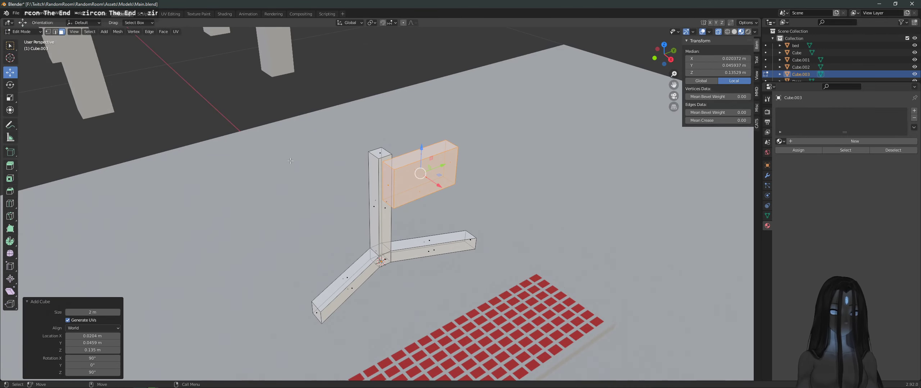
click(389, 182)
drag(413, 176, 338, 204)
middle_drag(462, 190, 430, 170)
drag(323, 170, 327, 171)
middle_drag(337, 170, 325, 172)
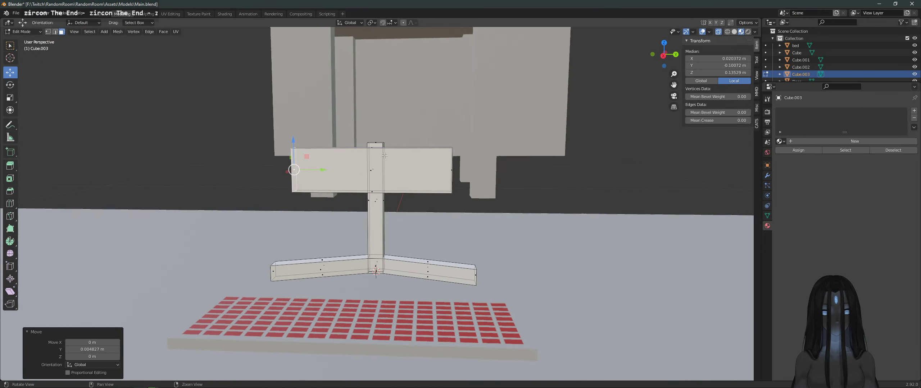
Step: Make the panel taller by raising its top face about 0.067 m and lowering its bottom face towards the stand's legs
click(451, 170)
click(377, 150)
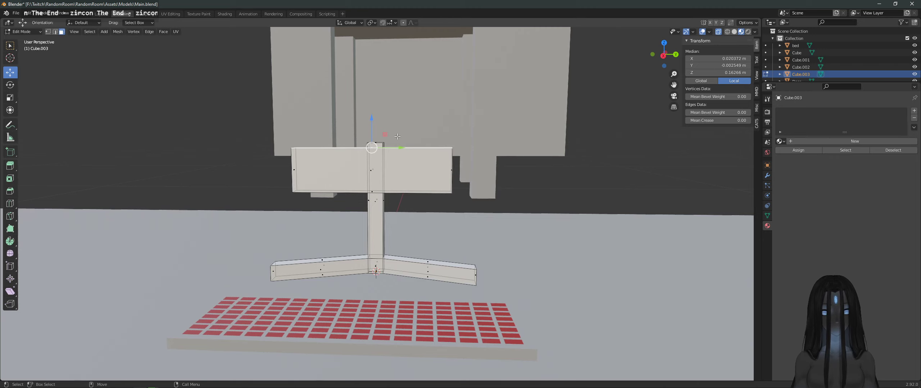
drag(370, 123, 371, 67)
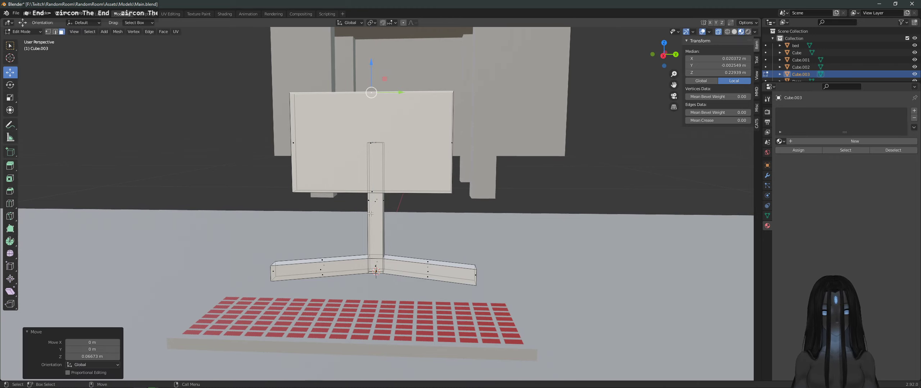
click(374, 194)
drag(370, 158, 371, 201)
Step: Widen the monitor panel by scaling its two side faces apart by about 2.144 along Y
click(294, 164)
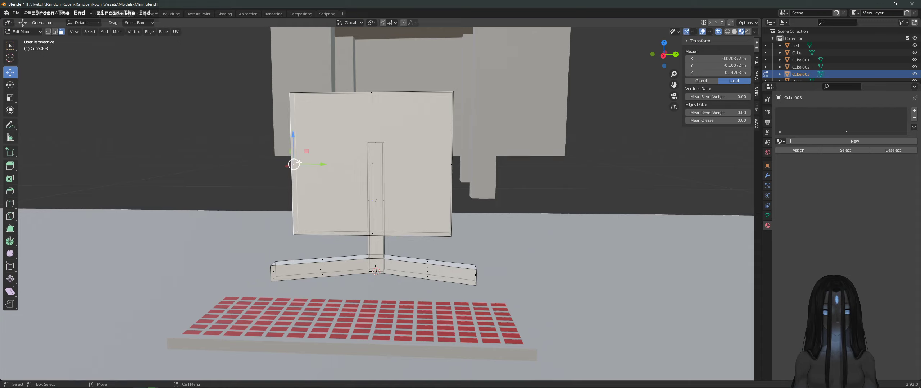
click(443, 166)
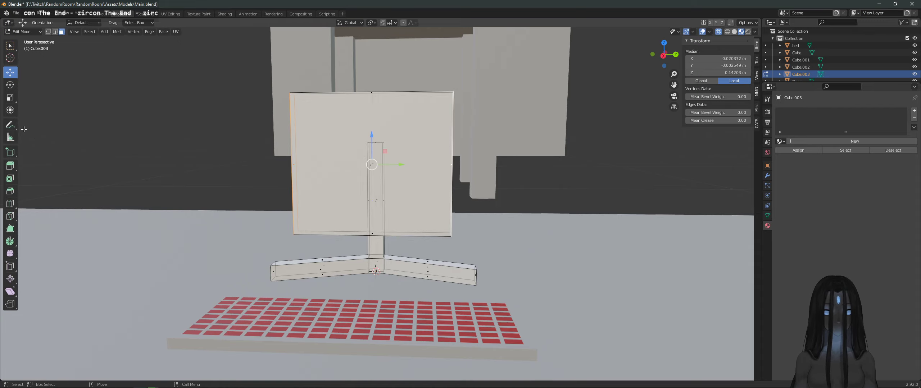
click(10, 98)
drag(402, 165, 437, 170)
middle_drag(437, 170, 343, 159)
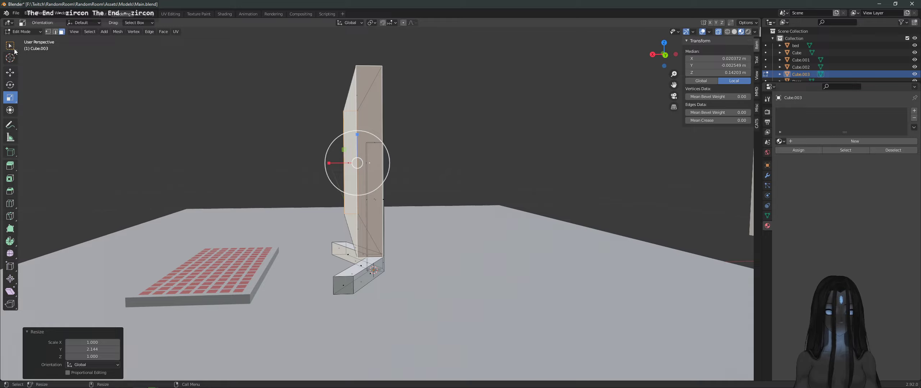
Step: Scale the whole monitor and stand uniformly by about 1.683 and raise them about 0.048 m to rest on the desk
click(10, 73)
scroll(223, 133, down, 8)
middle_drag(290, 156, 432, 166)
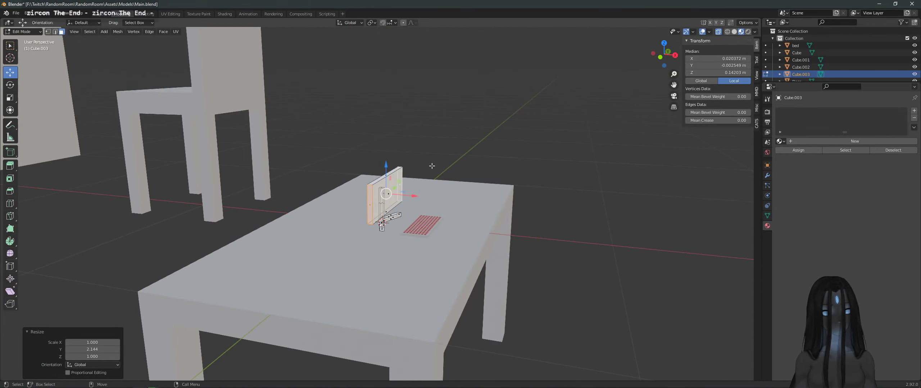
drag(350, 154, 430, 264)
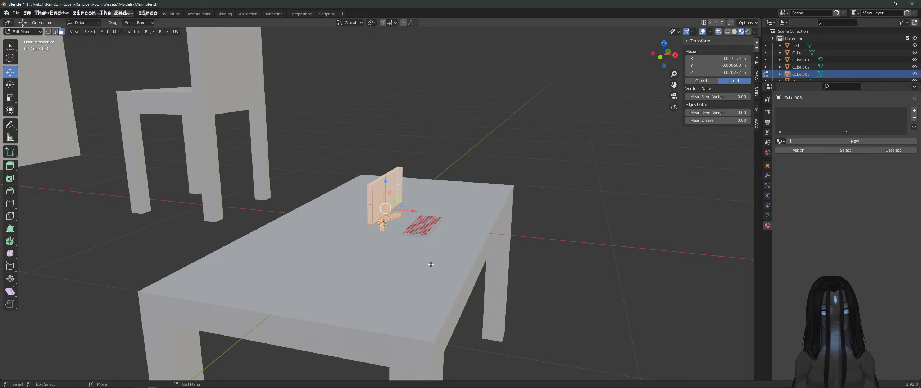
click(10, 99)
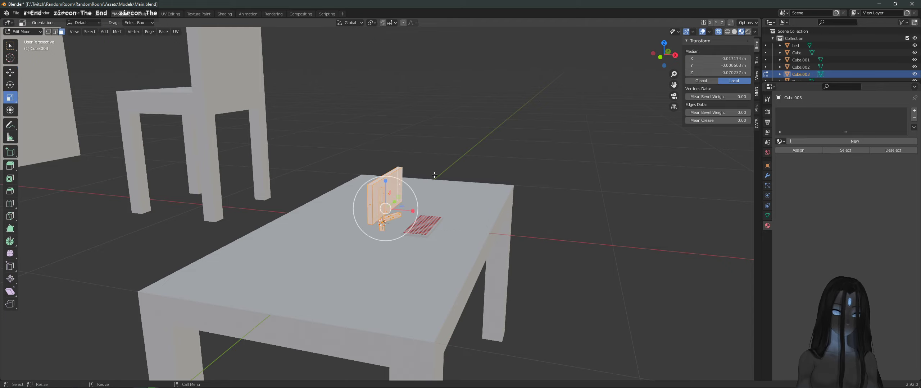
drag(411, 192, 430, 174)
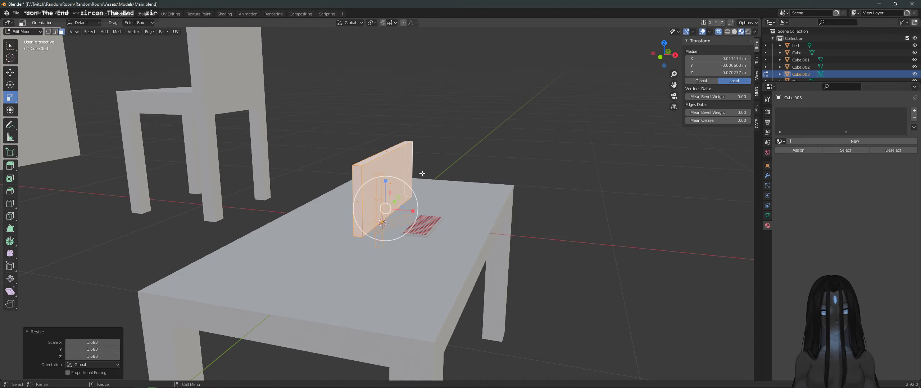
click(10, 72)
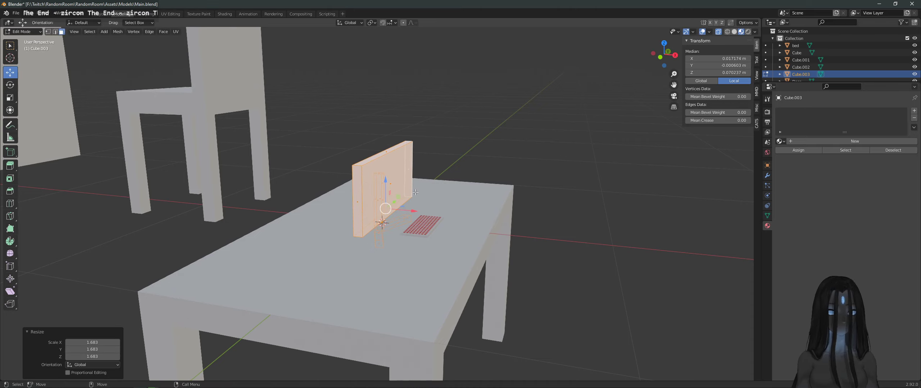
drag(386, 183, 391, 170)
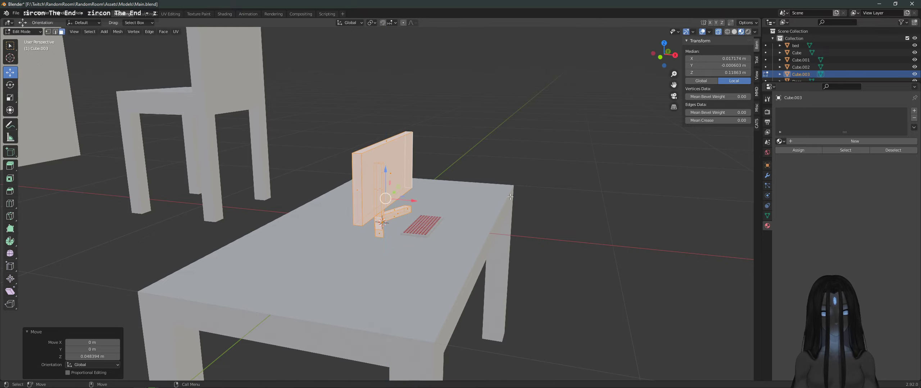
Step: Thin the monitor panel by moving its front face back along X, and deselect it
middle_drag(475, 182, 426, 179)
click(387, 171)
middle_drag(370, 170, 429, 171)
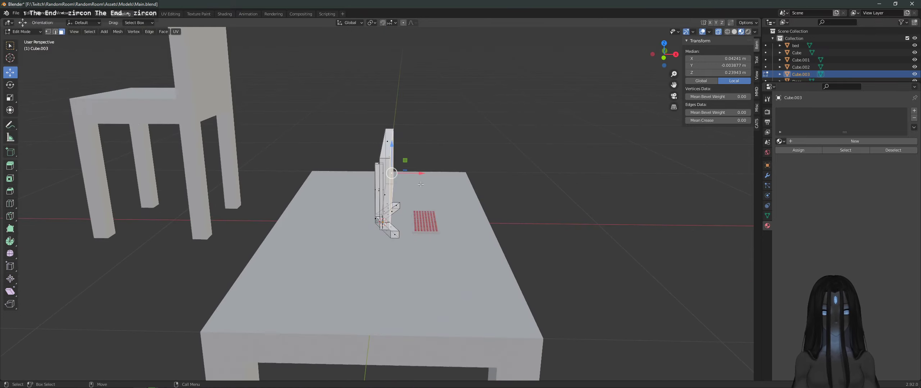
drag(419, 174, 415, 174)
click(413, 174)
middle_drag(414, 174, 411, 188)
click(530, 157)
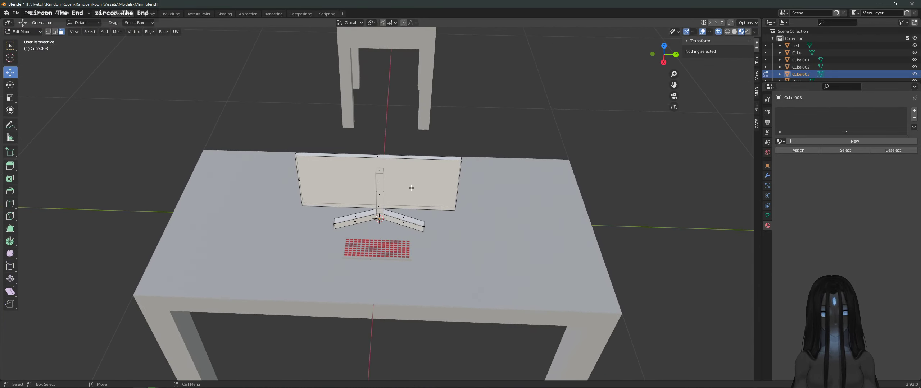
Step: Try to shift the whole monitor and stand about 0.013 m along Y
middle_drag(384, 229, 453, 223)
drag(324, 107, 463, 250)
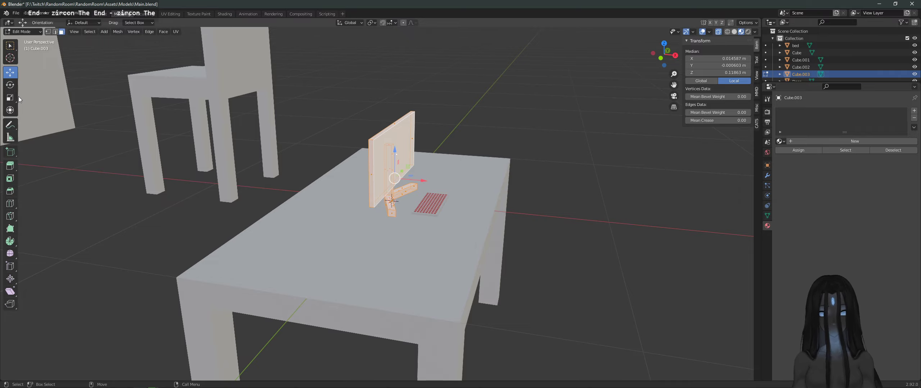
middle_drag(602, 156, 491, 157)
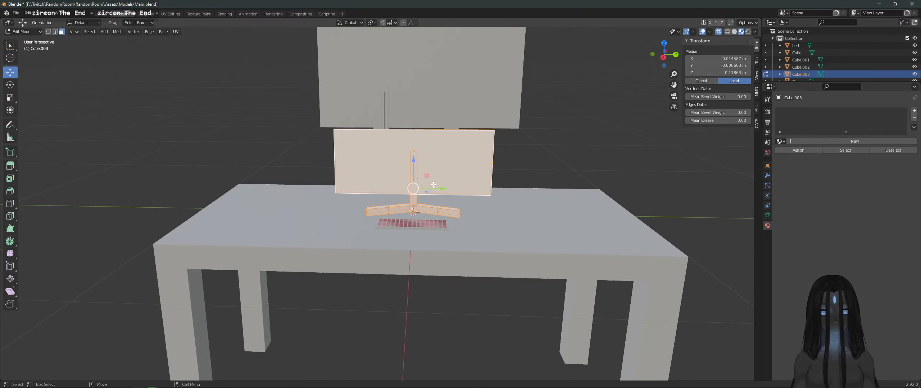
mouse_move(444, 188)
mouse_down()
mouse_move(311, 183)
mouse_move(460, 188)
mouse_move(445, 188)
mouse_up()
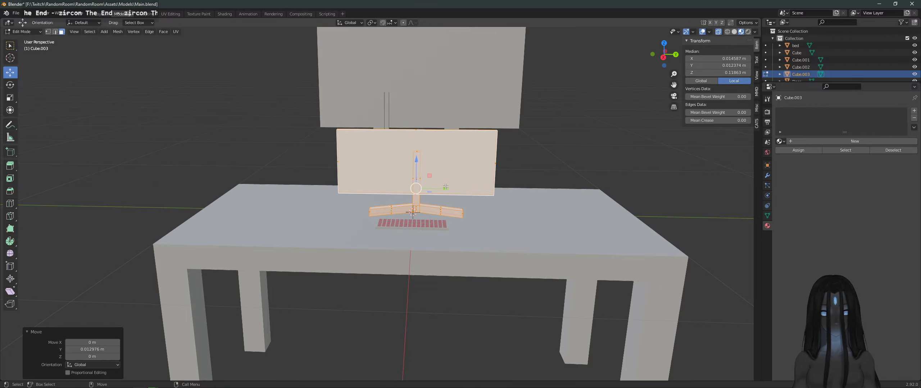
Step: Deselect the monitor mesh and save the blend file
click(10, 166)
middle_drag(359, 209, 421, 204)
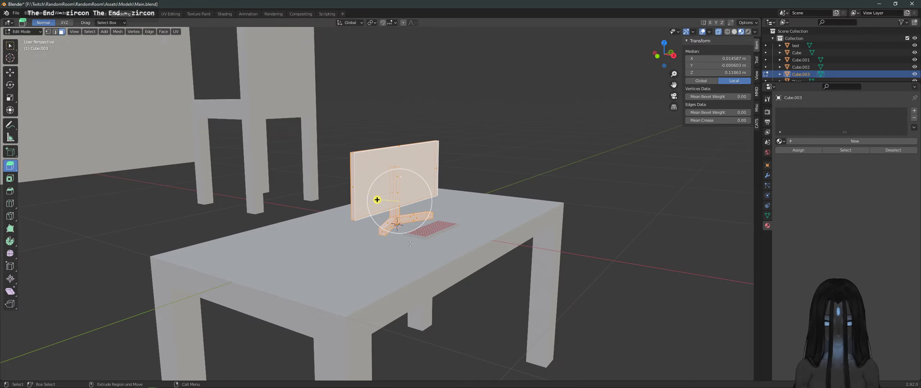
middle_drag(410, 245, 433, 239)
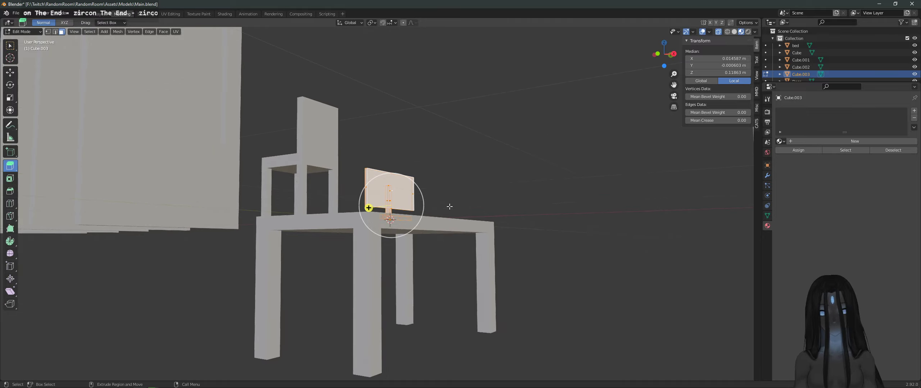
middle_drag(447, 199, 396, 231)
key(alt+a)
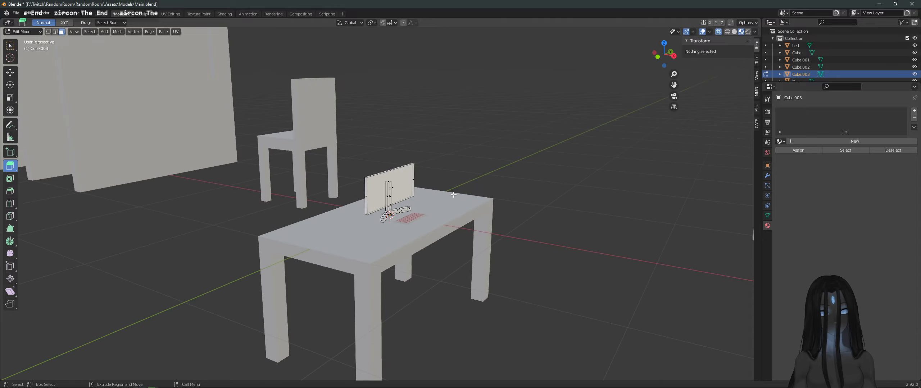
scroll(395, 232, up, 4)
scroll(396, 231, down, 2)
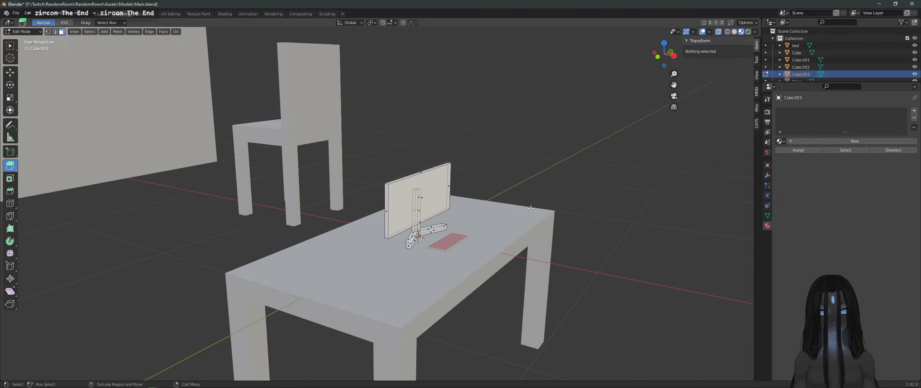
key(ctrl+s)
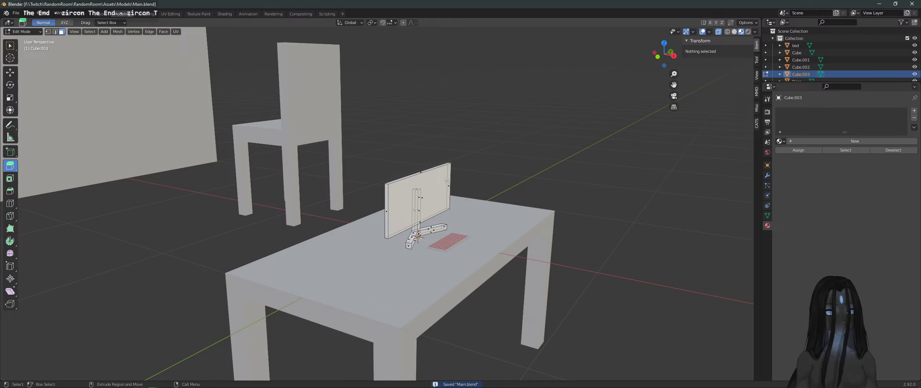
Step: Leave the monitor's Edit Mode for Object Mode, make the desk the active object and save the scene
scroll(458, 242, up, 2)
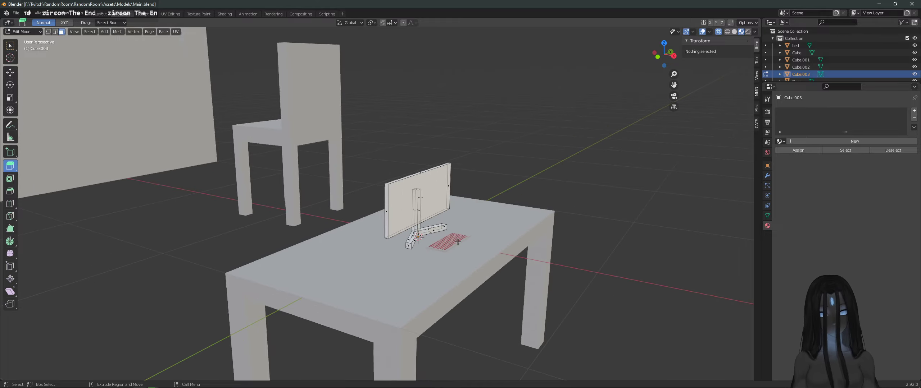
scroll(402, 254, down, 10)
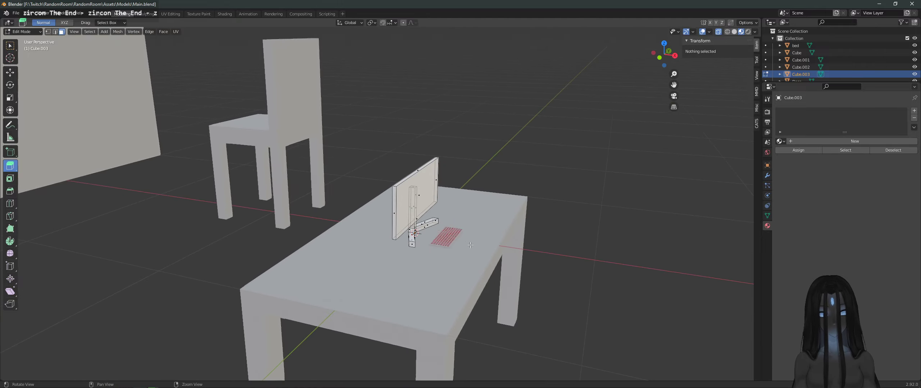
scroll(400, 226, up, 6)
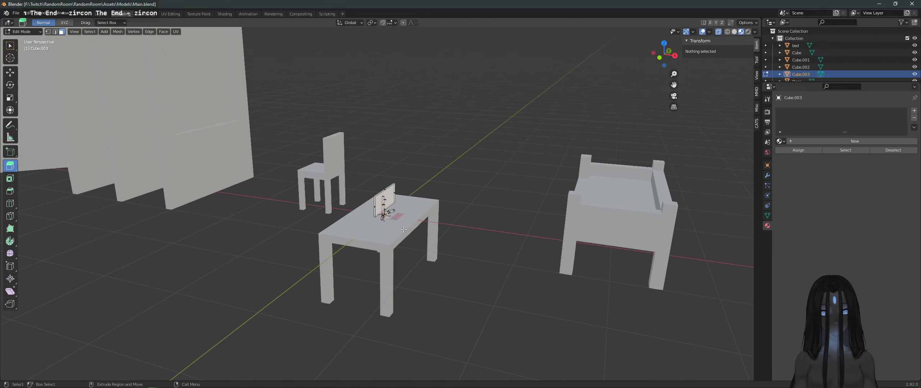
middle_drag(399, 227, 284, 138)
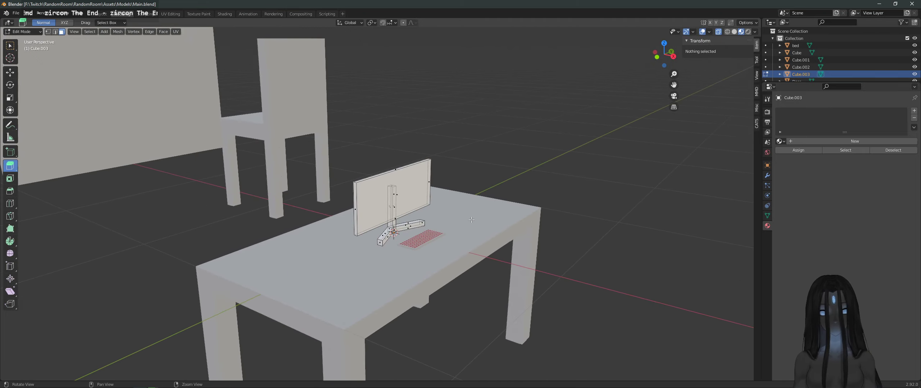
click(26, 32)
click(28, 37)
click(500, 126)
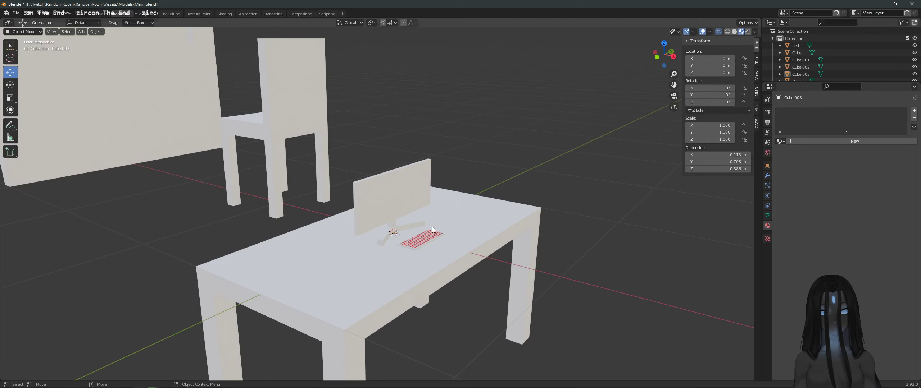
click(477, 194)
key(ctrl+s)
click(484, 175)
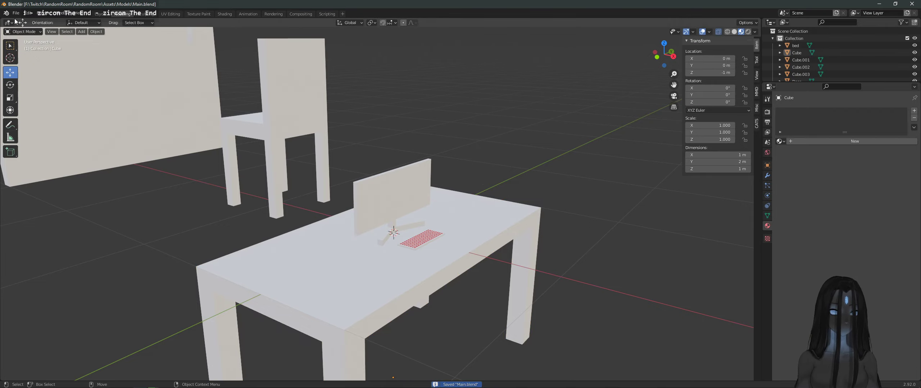
Step: Export the scene in FBX format to the Models folder, overwriting Main.fbx
click(16, 13)
mouse_move(47, 118)
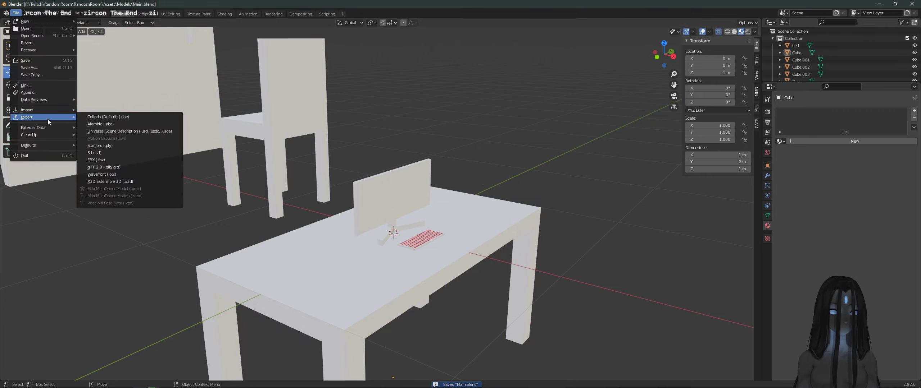
click(120, 160)
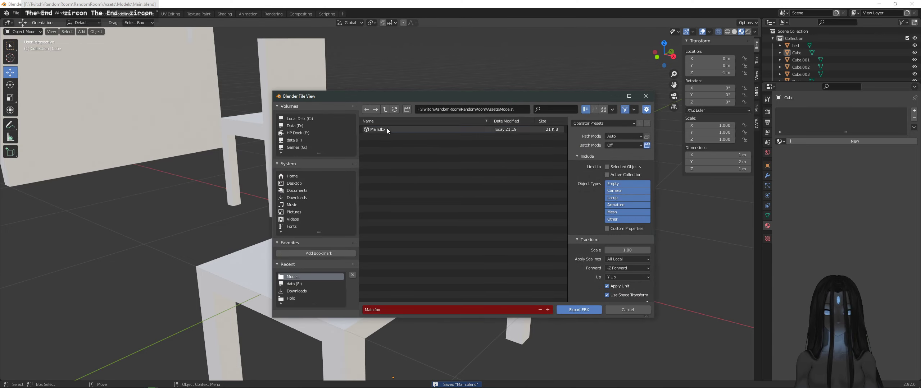
click(579, 310)
Step: Switch to the RandomRoom project in Unity and collapse the Walls group in the scene hierarchy
key(alt+Tab)
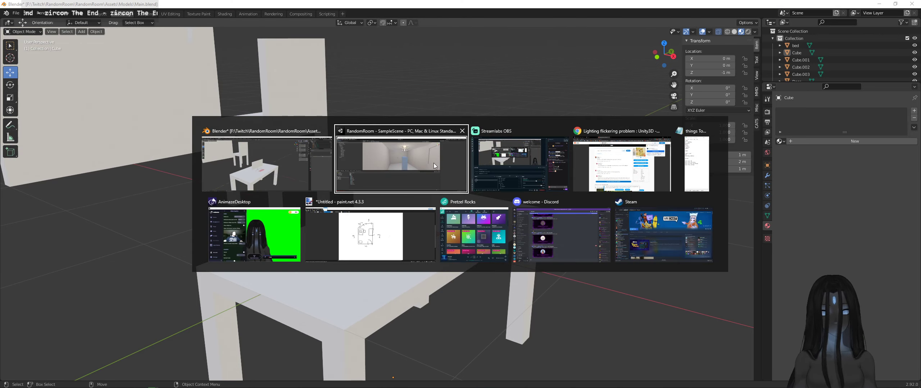
click(434, 166)
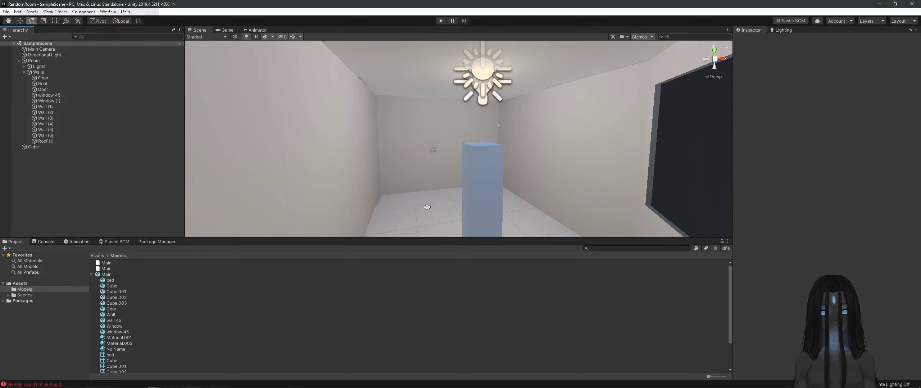
alt+drag(431, 204, 712, 211)
scroll(519, 181, up, 4)
scroll(520, 181, down, 10)
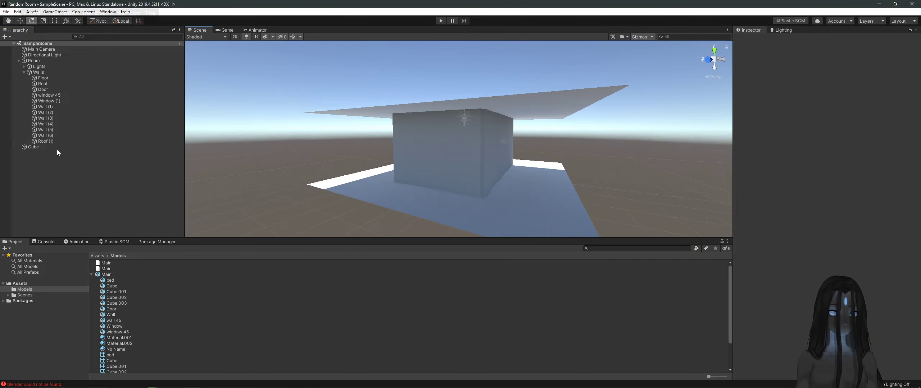
click(24, 72)
click(39, 77)
click(128, 148)
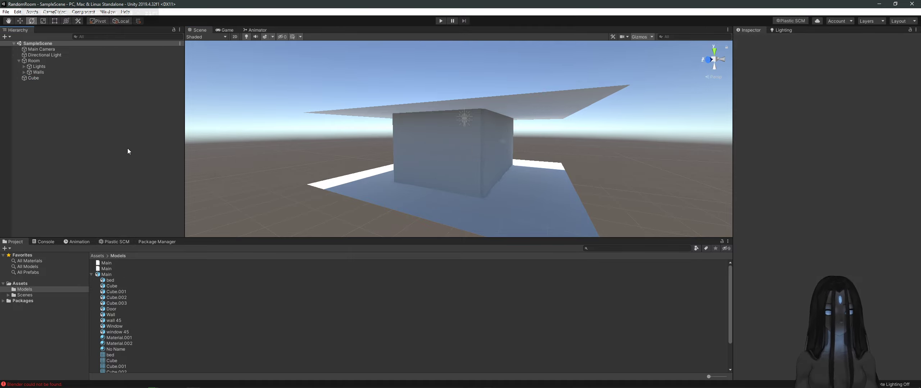
Step: Create an empty child object under Room, name it Decorations and save the scene
right_drag(508, 212, 507, 256)
key(w)
key(s)
right_click(40, 60)
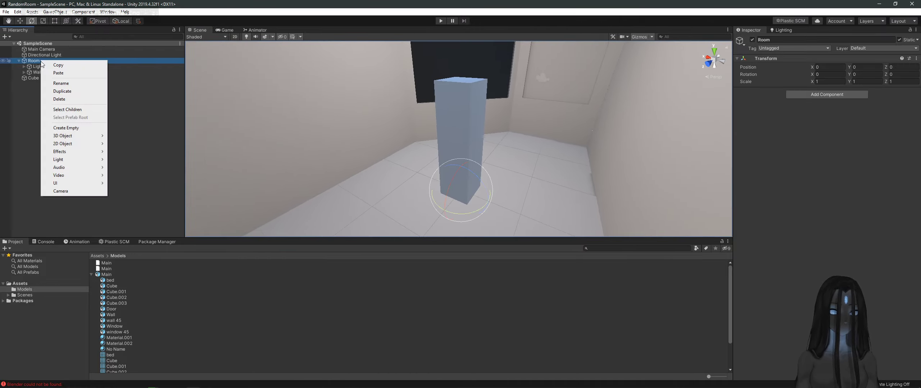
click(86, 128)
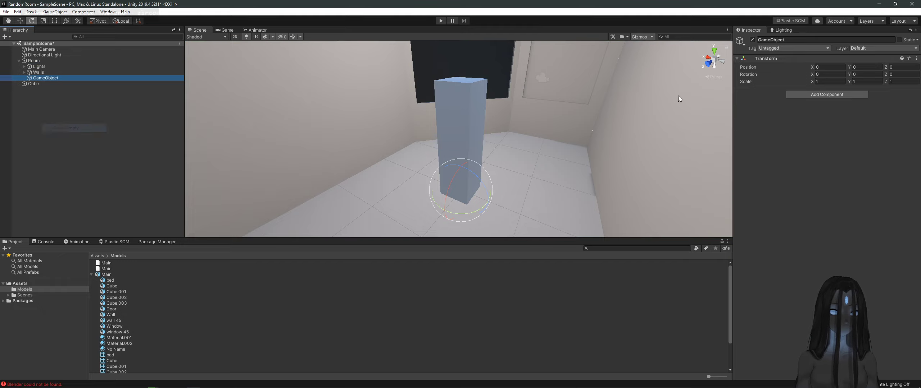
click(807, 40)
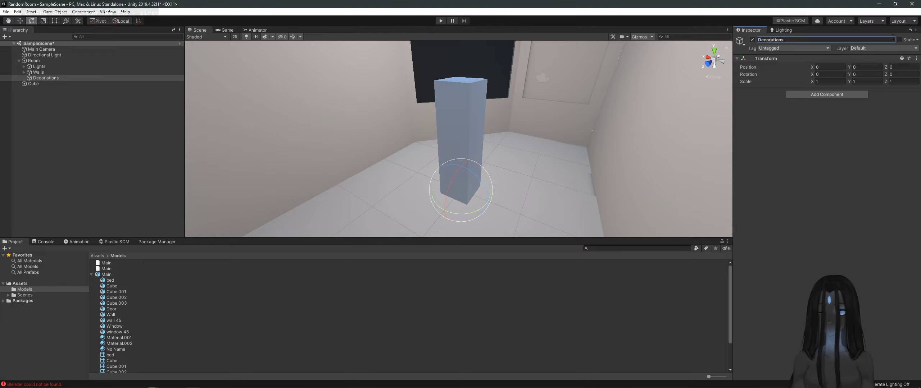
key(Return)
key(ctrl+s)
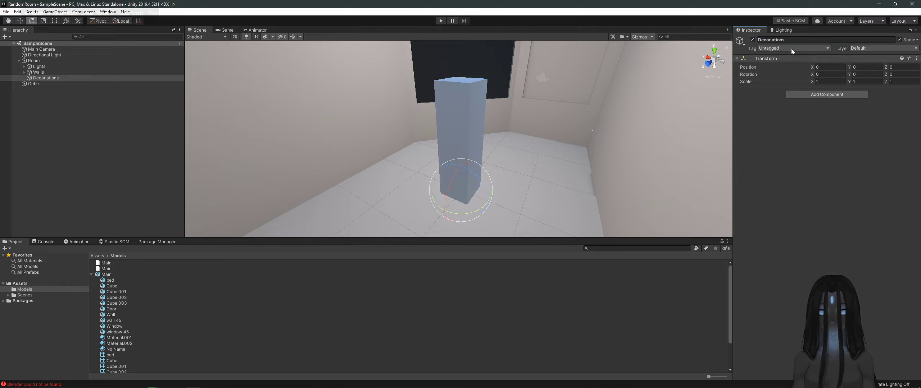
key(BackSpace)
key(Return)
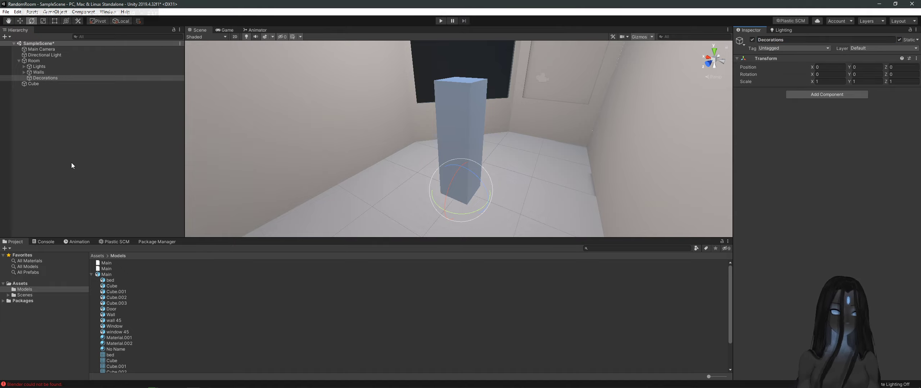
Step: Add a 3D cube as a child of the Decorations object
right_click(49, 77)
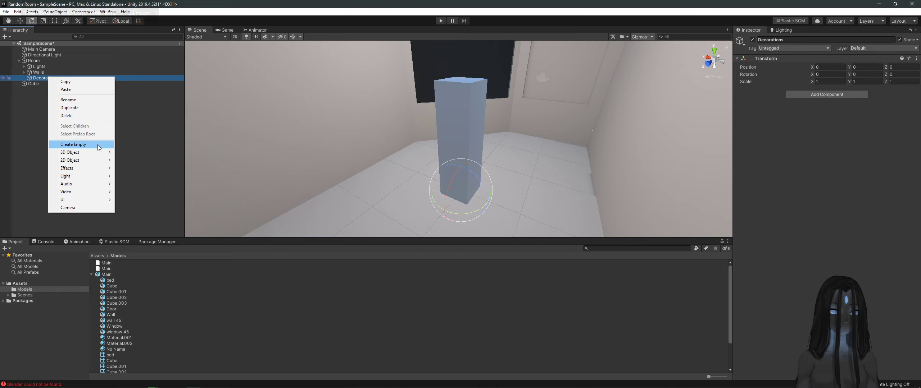
mouse_move(100, 153)
click(151, 153)
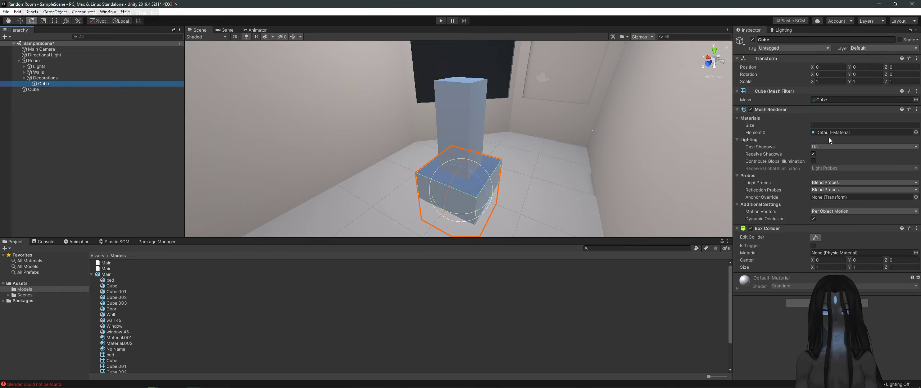
Step: Replace the new cube's mesh with the bed mesh and remove its Box Collider component
click(915, 100)
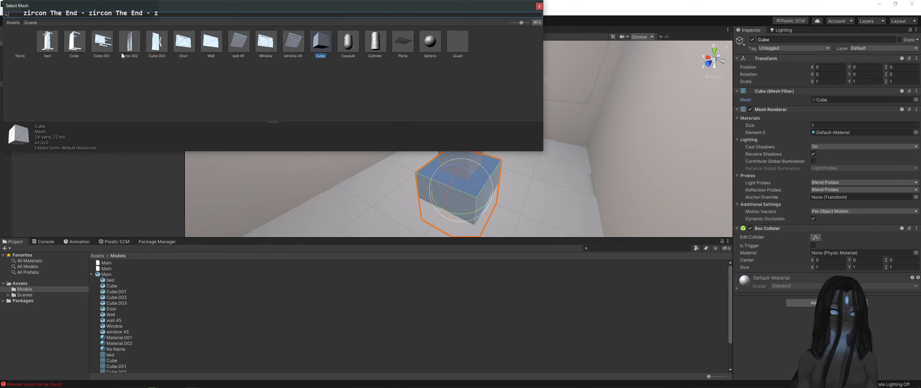
click(102, 48)
click(49, 50)
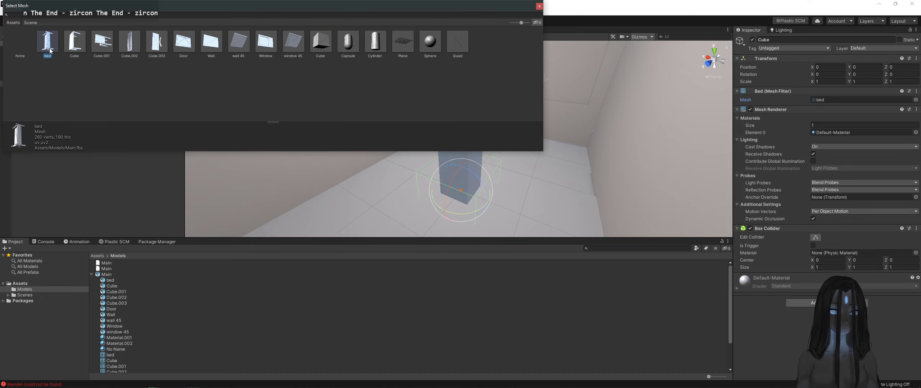
double_click(49, 51)
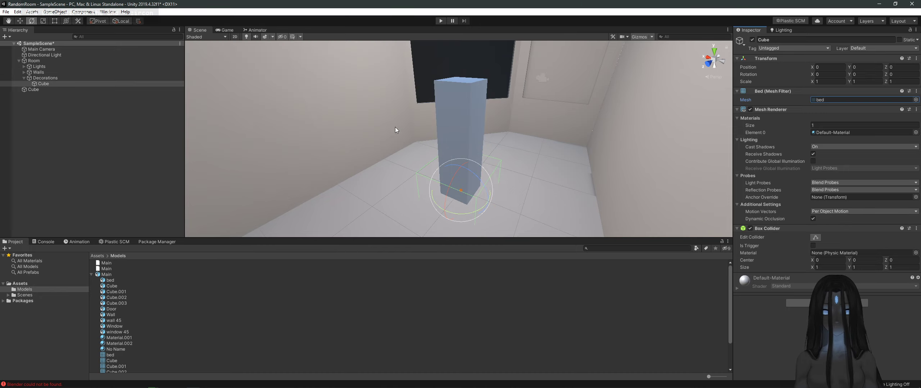
right_click(792, 226)
click(824, 241)
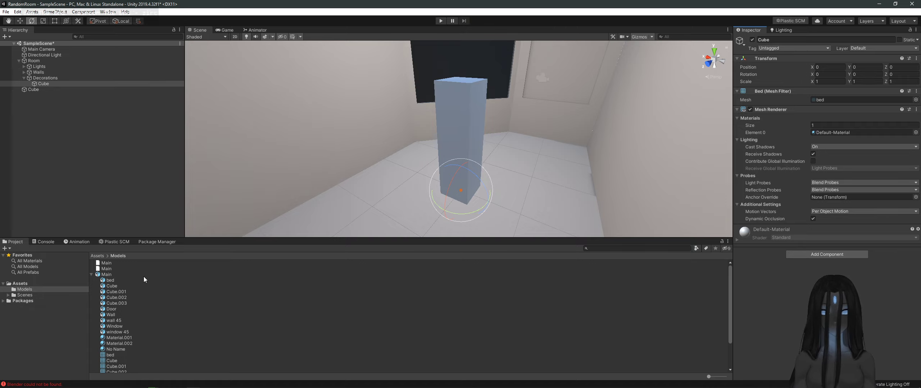
Step: Stand the bed object upright by setting its X rotation to -90
drag(452, 192, 499, 138)
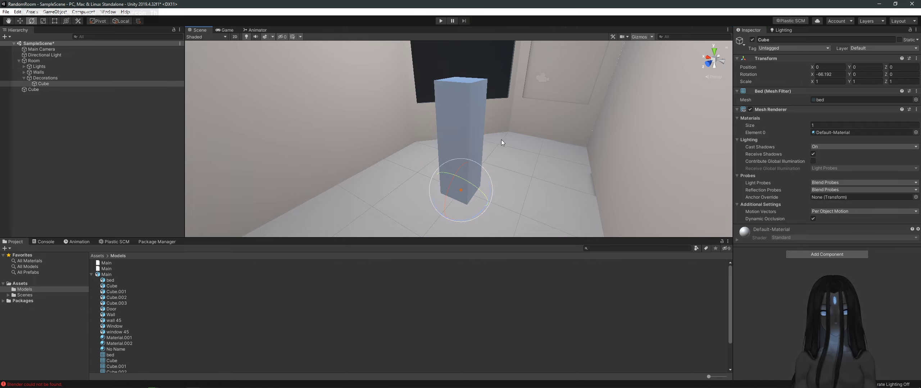
key(f)
right_drag(448, 168, 449, 168)
alt+drag(448, 168, 447, 140)
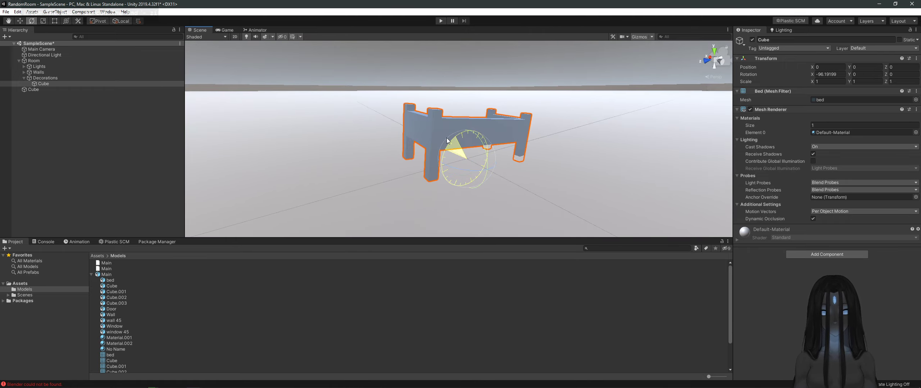
click(839, 73)
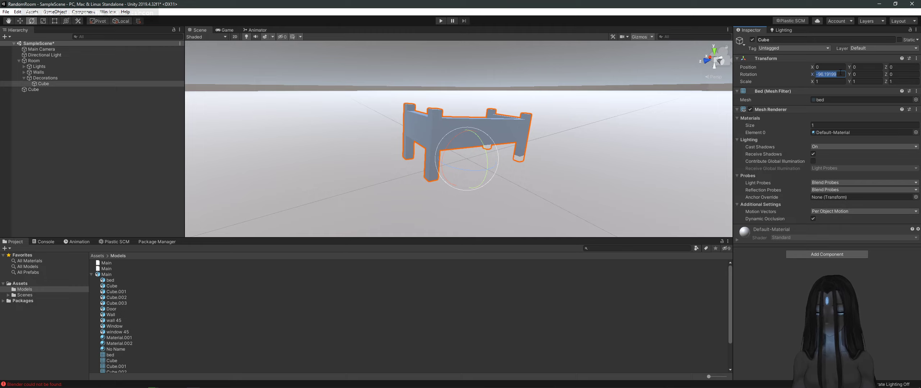
text(-90)
key(Return)
key(f)
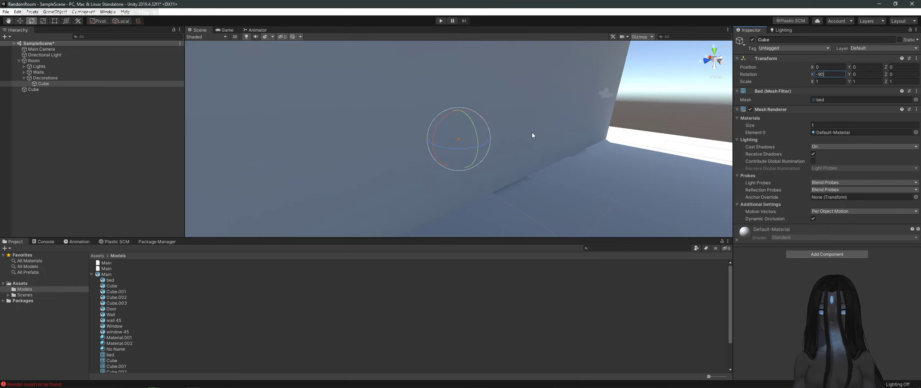
alt+drag(531, 132, 475, 166)
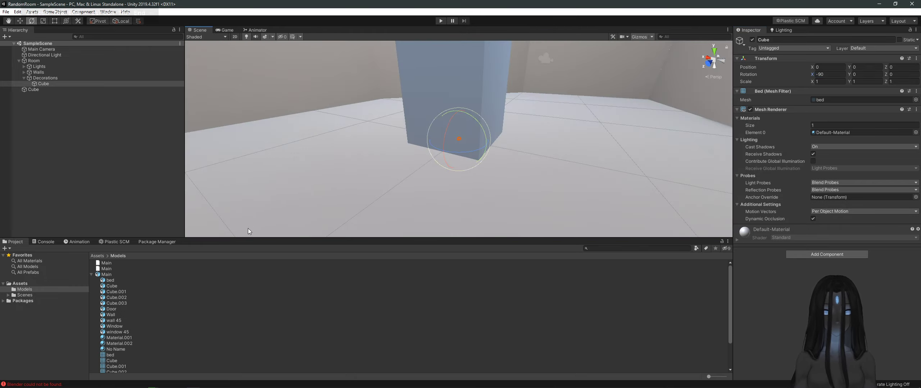
Step: Try switching Swap UVs on and Generate Lightmap UVs off in the Main model's import settings
click(124, 285)
click(124, 275)
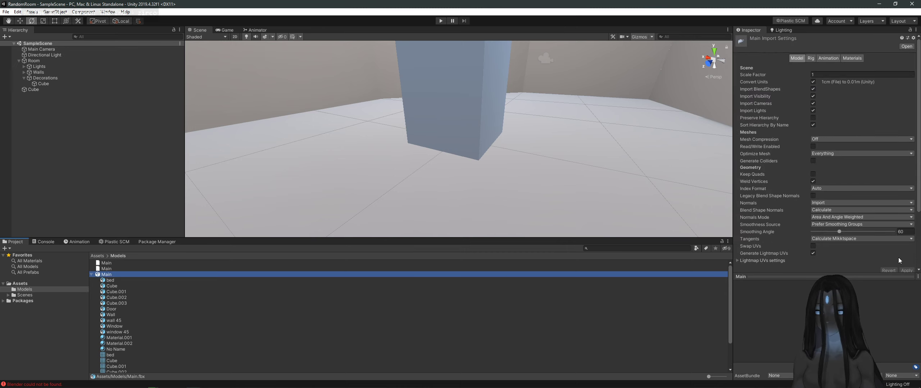
scroll(878, 237, down, 5)
click(812, 179)
click(812, 178)
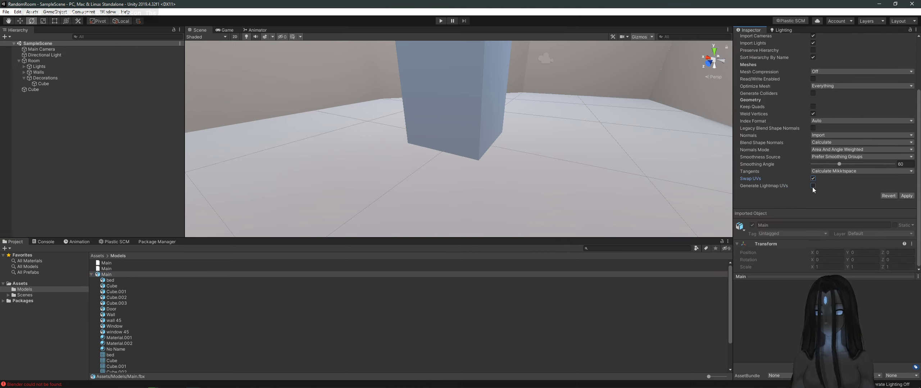
click(812, 187)
click(813, 179)
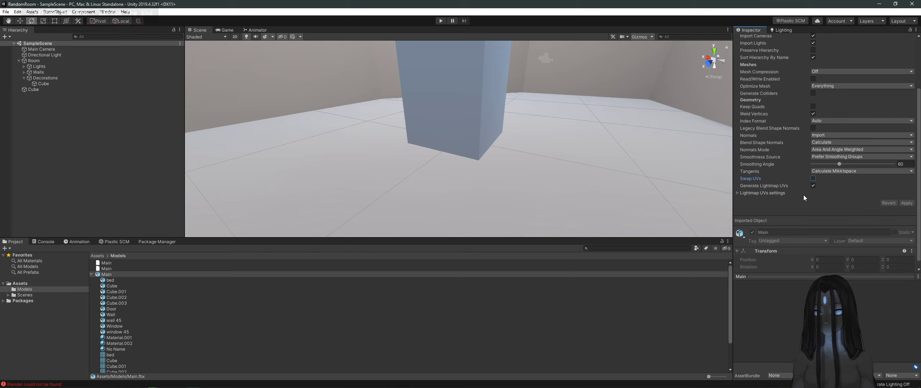
scroll(834, 182, up, 5)
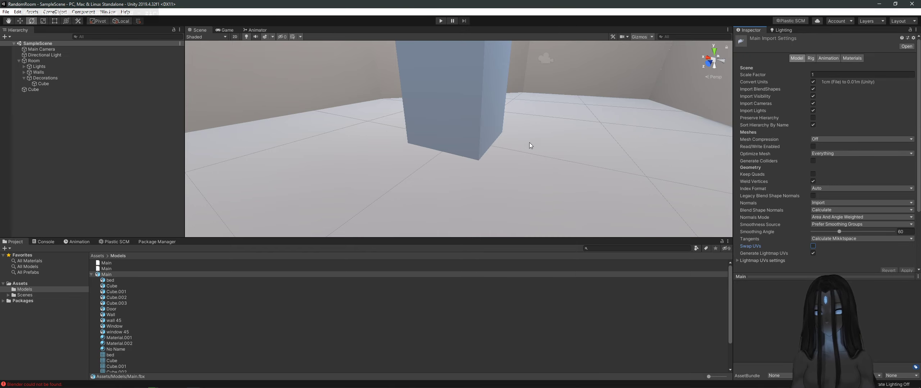
Step: Check the Door object's transform, then set the Main model's import Scale Factor to 100 and apply it
scroll(416, 139, down, 6)
scroll(417, 138, up, 3)
click(440, 142)
alt+drag(509, 139, 489, 145)
scroll(489, 145, up, 4)
middle_drag(477, 100, 467, 159)
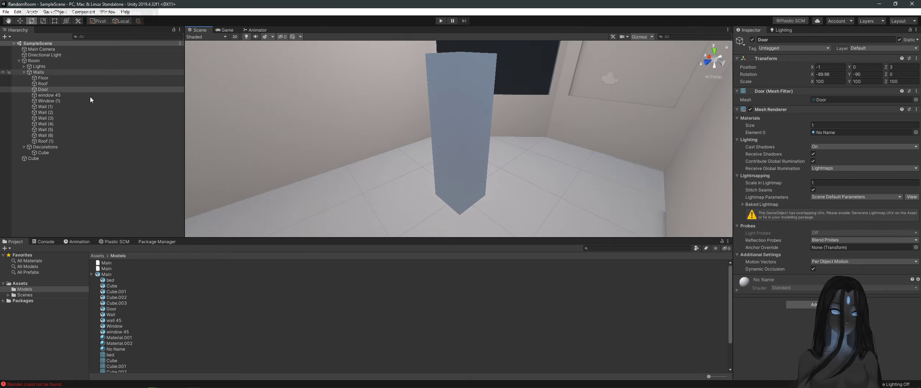
click(122, 276)
click(834, 75)
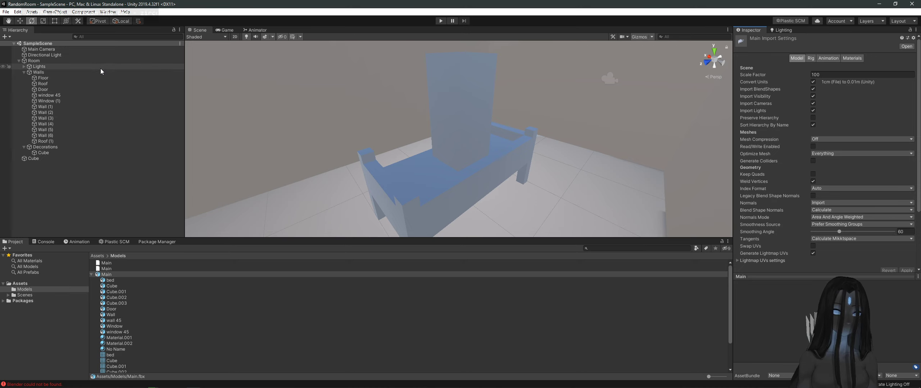
Step: Examine the transforms of the objects inside Walls, the Floor and the parent Room
click(90, 81)
shift+click(75, 141)
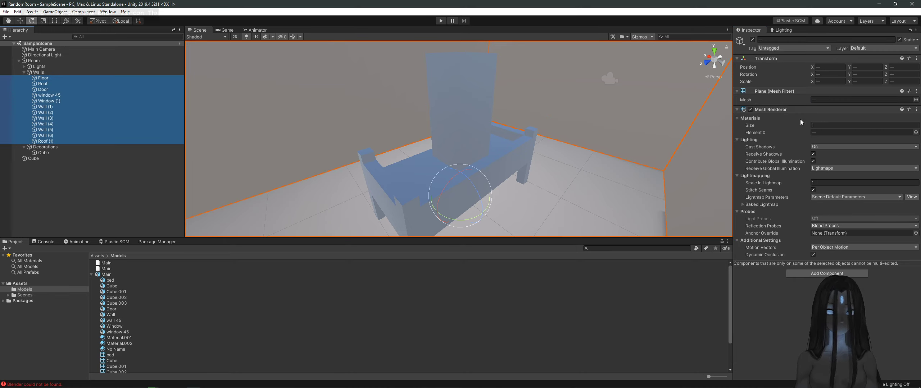
click(92, 84)
key(Up)
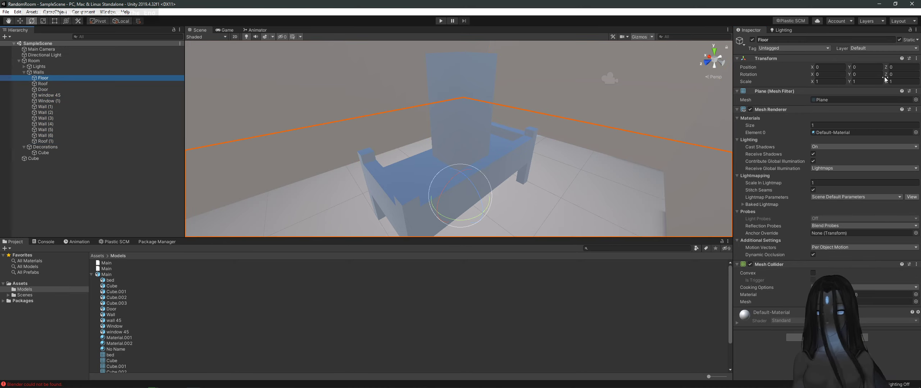
key(Down)
key(Up)
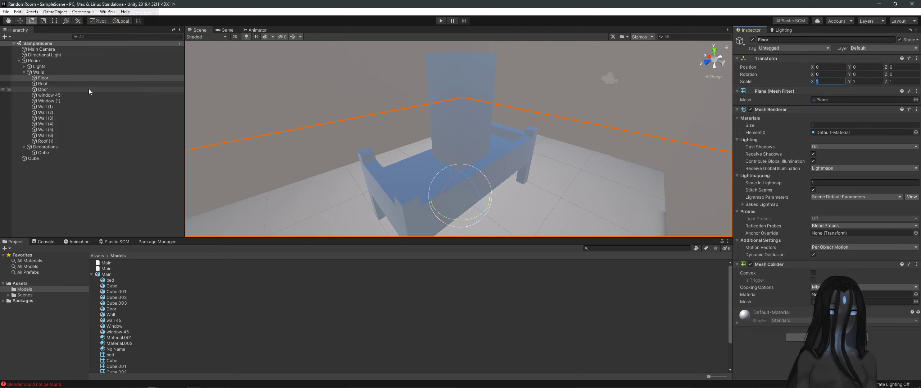
click(72, 72)
click(80, 61)
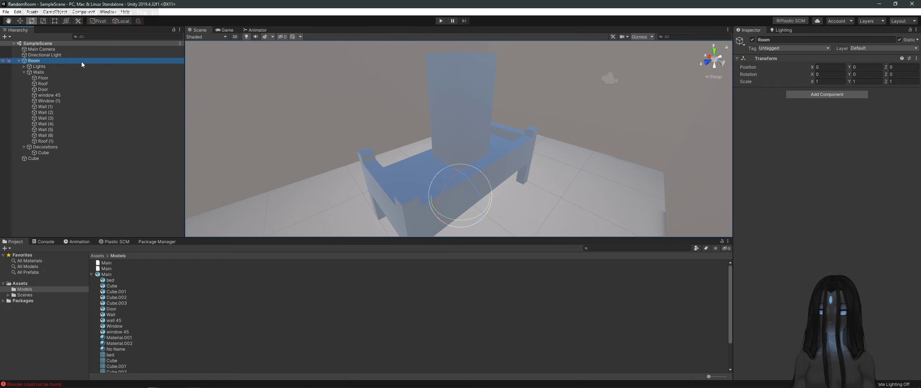
Step: Frame the bed object in the scene view and inspect the window 45 part of the Main model
click(72, 151)
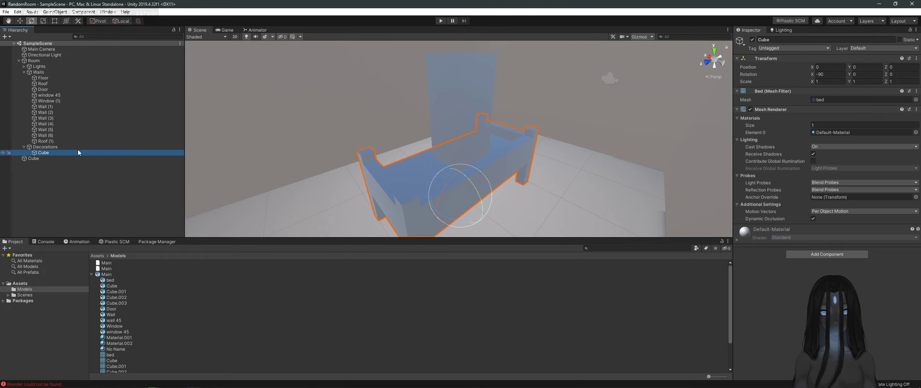
double_click(75, 151)
scroll(444, 134, up, 5)
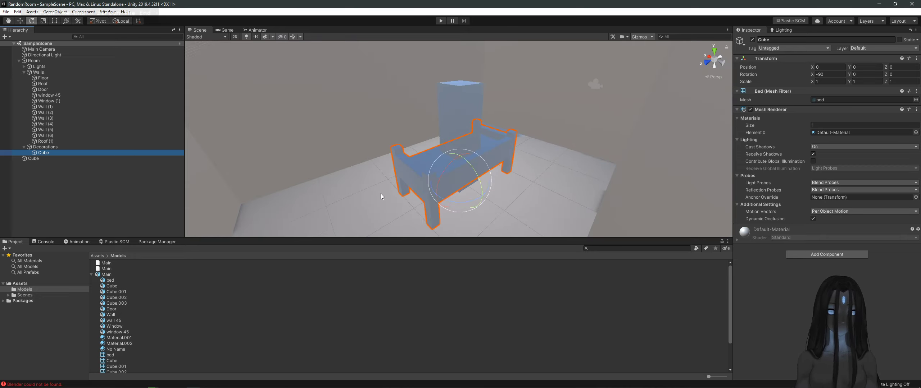
click(132, 327)
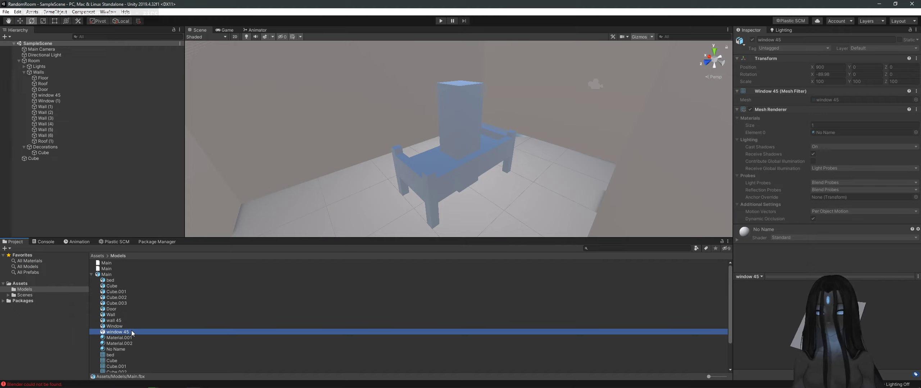
Step: Examine the transforms of the Cube and Cube.001 parts and the mesh entries inside the imported Main model
key(Up)
key(Up)
key(Up)
key(Up)
key(Up)
key(Up)
key(Up)
key(Up)
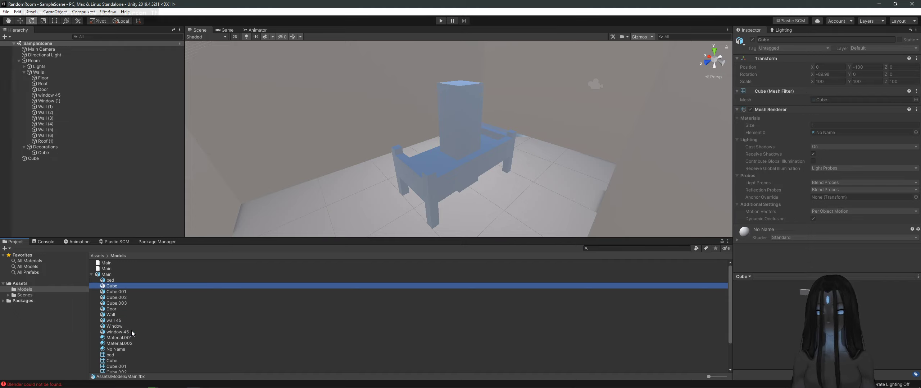
key(Down)
key(Down)
key(Down)
key(Down)
key(Down)
key(Down)
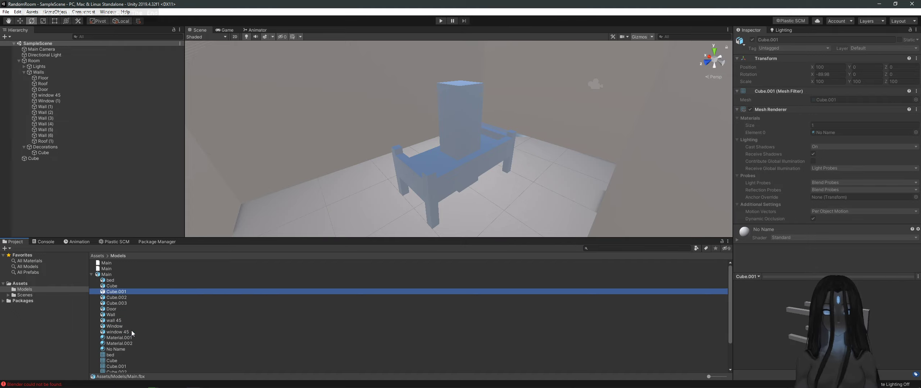
key(Down)
key(Down)
key(Down)
key(Down)
key(Down)
key(Down)
key(Down)
key(Down)
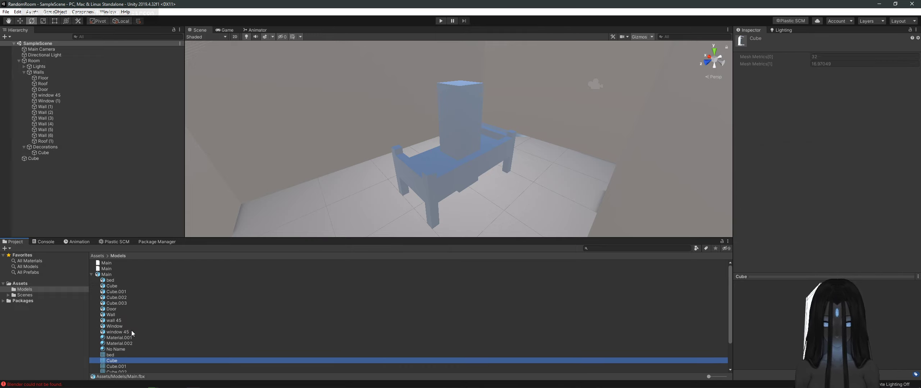
scroll(153, 322, down, 2)
scroll(153, 322, up, 2)
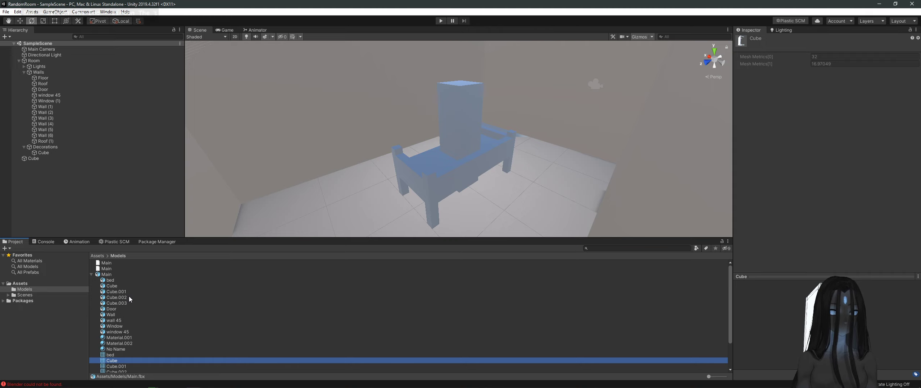
Step: Turn off Convert Units and set the Scale Factor to 1 in the Main model's import settings, applying the changes
key(Left)
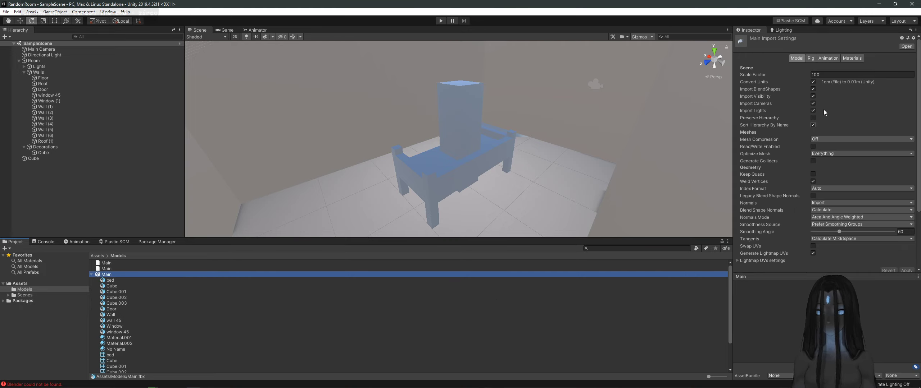
click(845, 75)
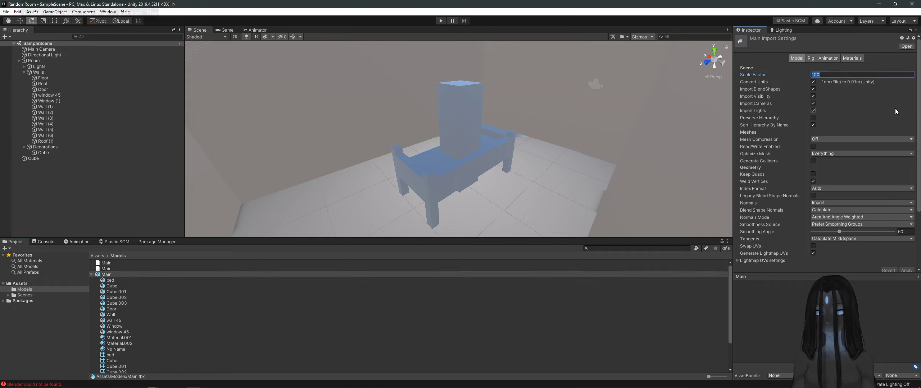
click(819, 84)
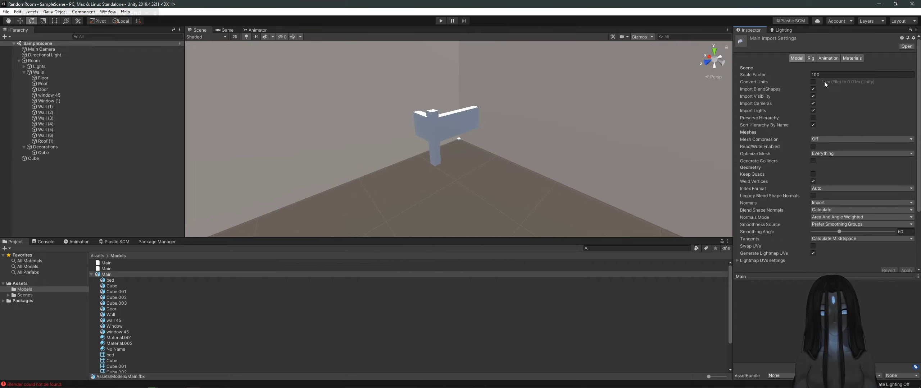
click(834, 74)
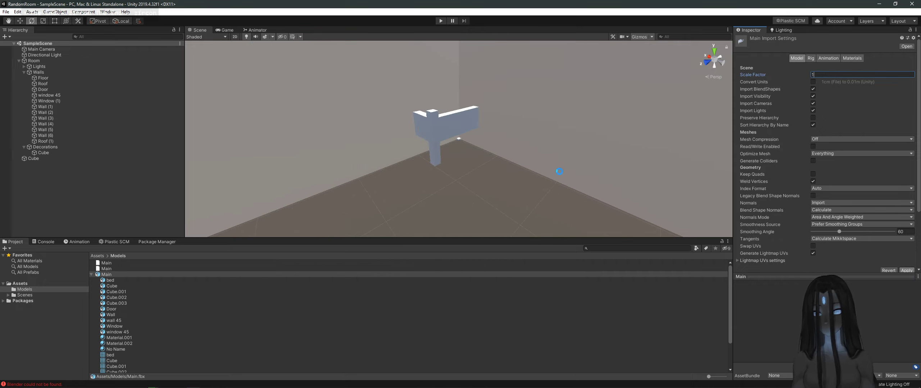
Step: Examine the reimported walls and windows in the scene view, from inside the room and from above
scroll(507, 144, up, 10)
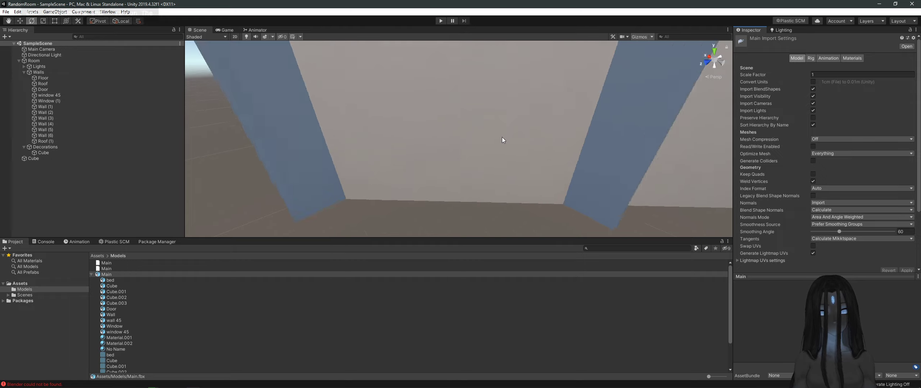
scroll(504, 139, up, 10)
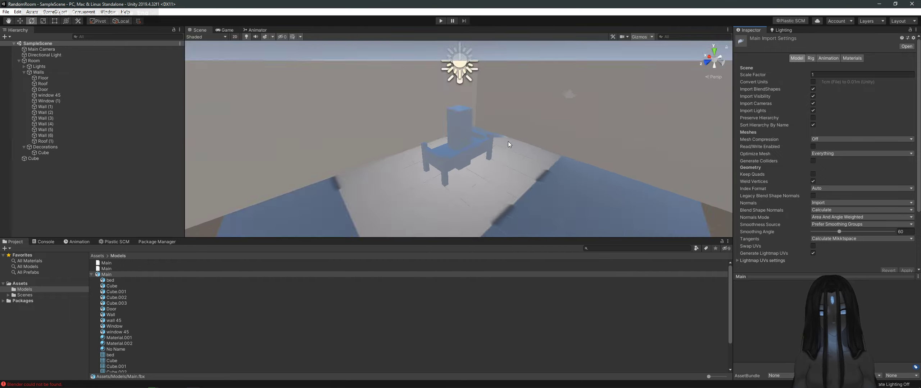
scroll(508, 141, down, 6)
alt+drag(483, 144, 561, 118)
scroll(558, 122, down, 10)
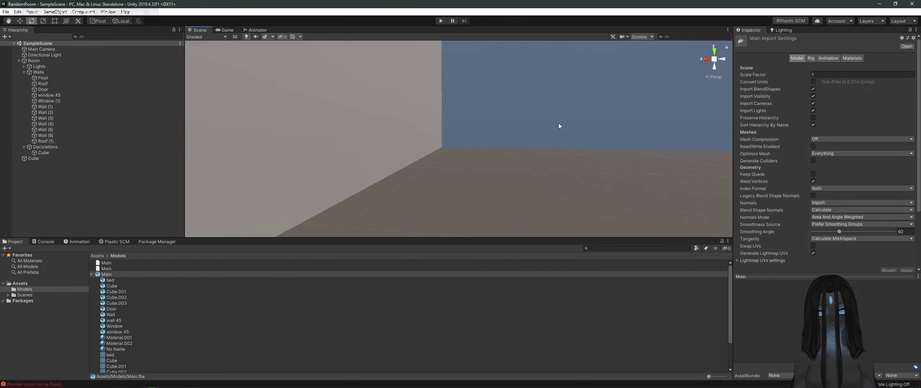
scroll(558, 121, down, 5)
middle_drag(559, 120, 544, 168)
scroll(545, 173, down, 4)
alt+drag(557, 124, 494, 78)
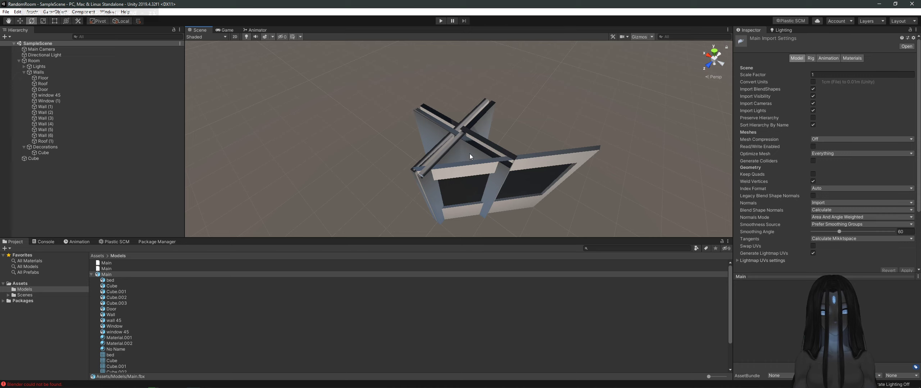
alt+drag(470, 156, 509, 138)
Step: Switch to Blender and check the location, scale and dimensions of the window, table and bed objects
key(alt+Tab)
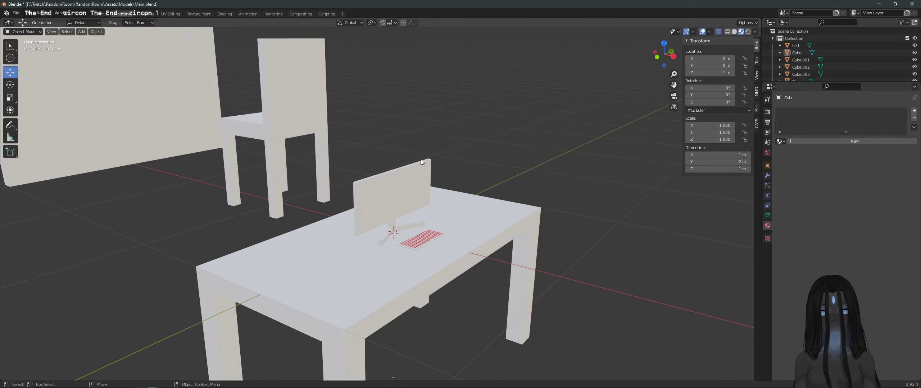
scroll(364, 142, down, 6)
middle_drag(365, 145, 257, 162)
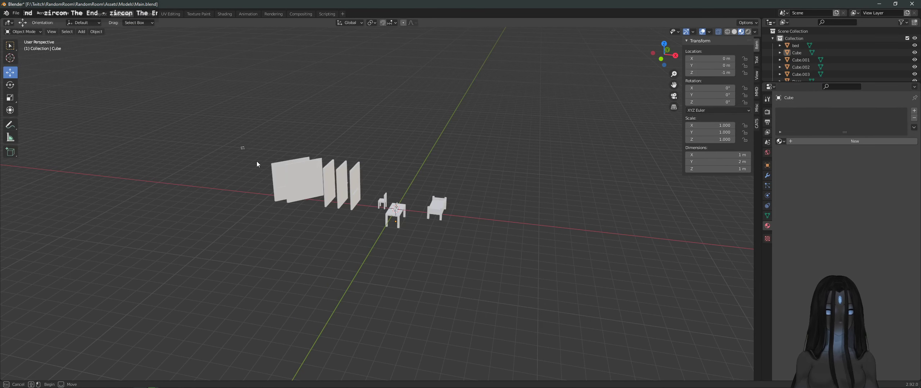
drag(241, 147, 351, 187)
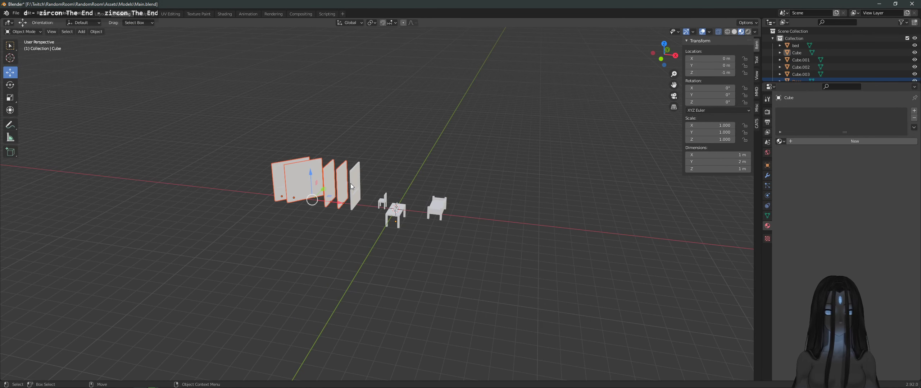
click(398, 215)
click(431, 212)
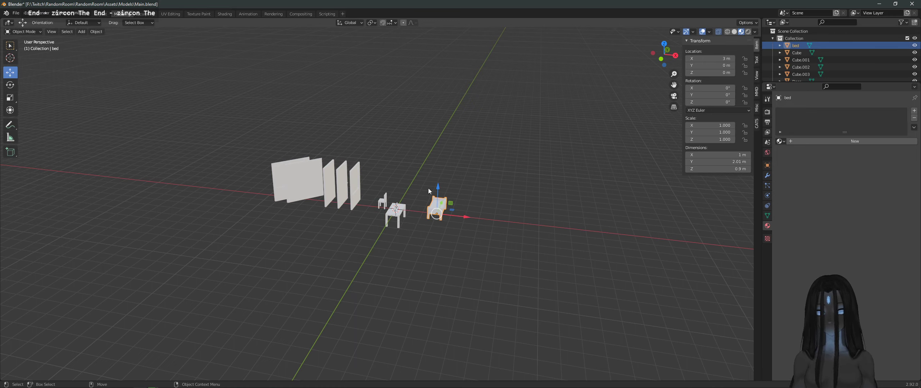
click(757, 61)
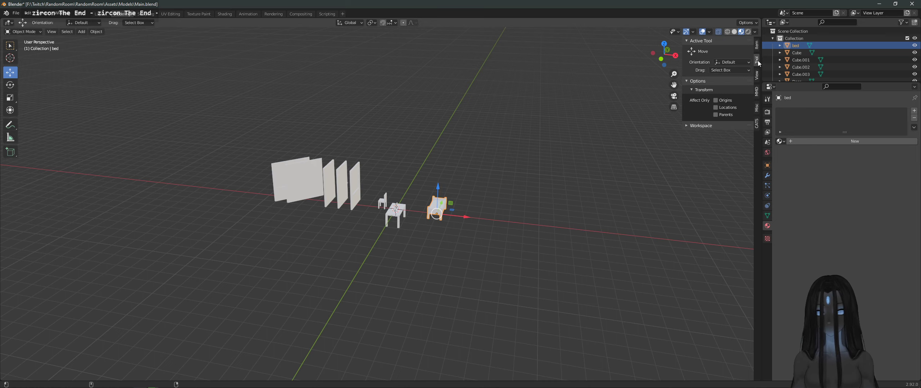
click(756, 76)
click(757, 45)
click(268, 180)
drag(230, 136, 512, 286)
right_click(456, 250)
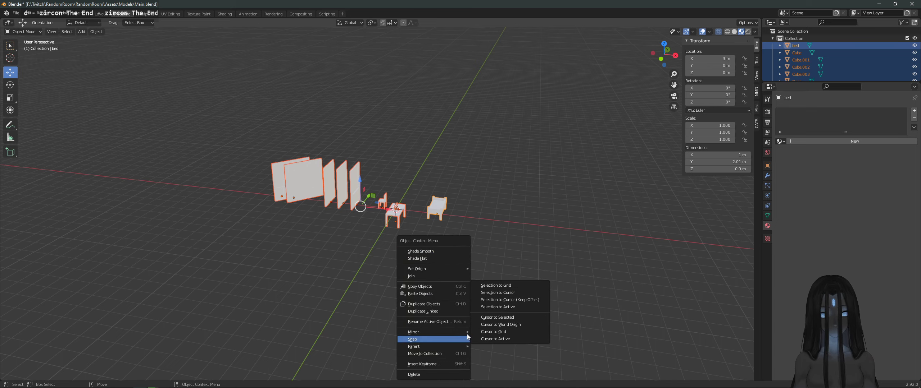
mouse_move(461, 332)
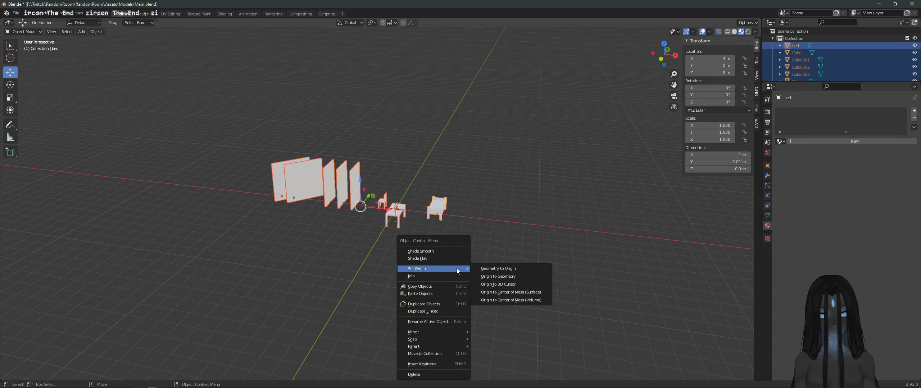
click(521, 188)
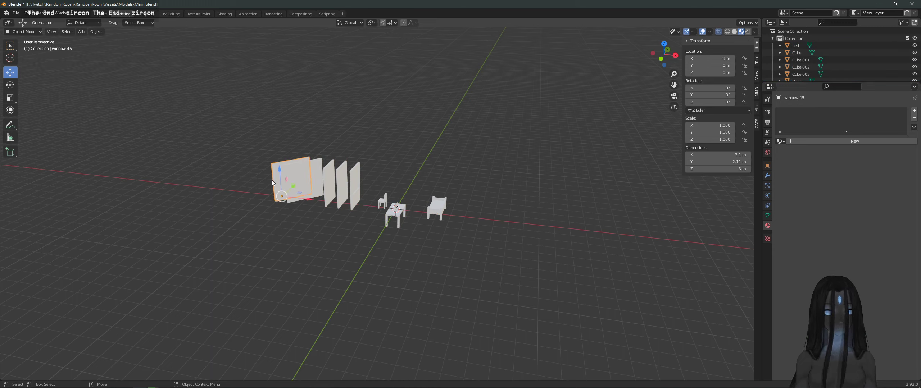
Step: Deselect the window 45 object and save the Main.blend file
scroll(804, 67, down, 4)
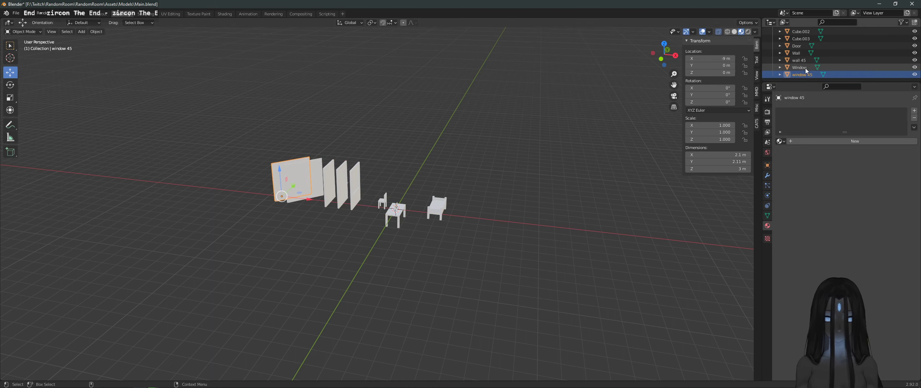
click(526, 186)
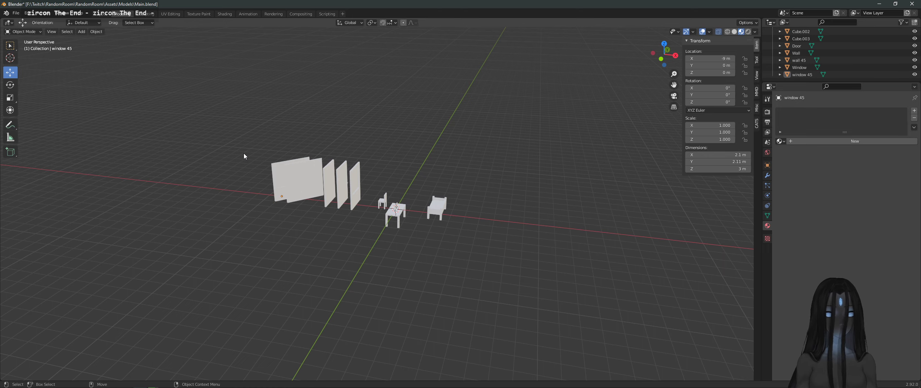
key(ctrl+s)
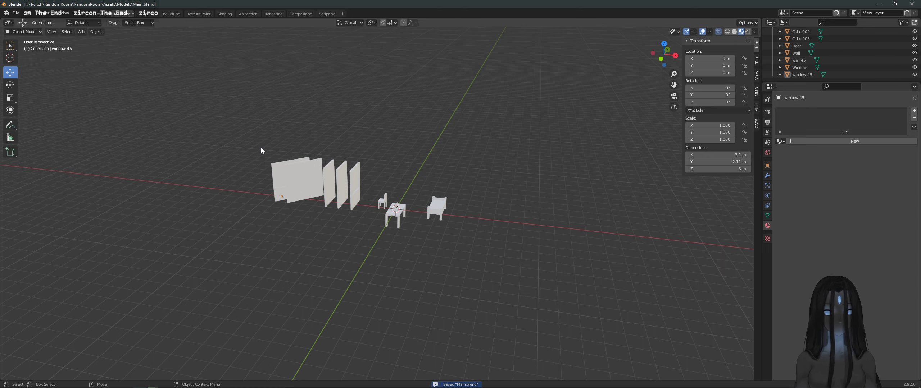
Step: Switch back to Unity and set the scale of all objects inside Walls, from Floor to Roof (1), to 1 on X, Y and Z
key(alt+Tab)
click(402, 165)
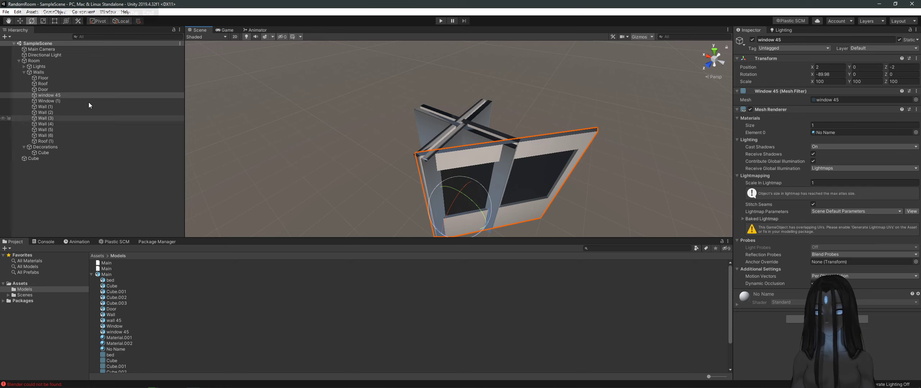
click(67, 74)
click(66, 77)
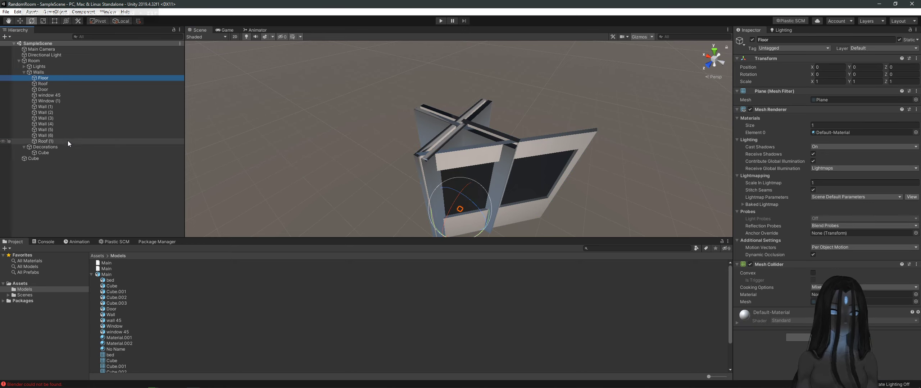
shift+click(68, 141)
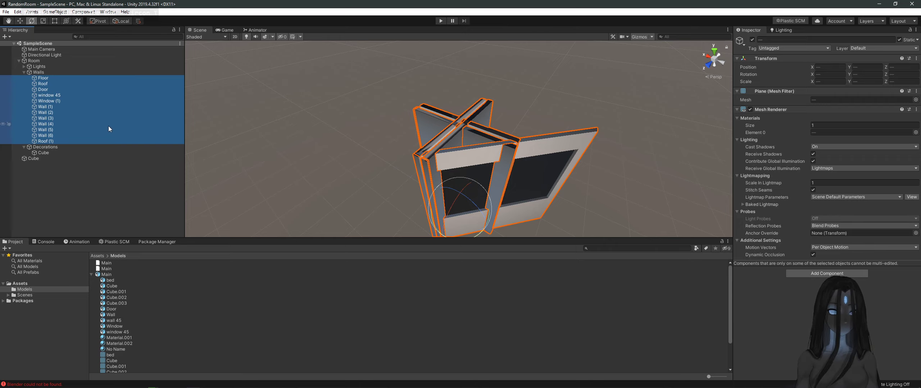
click(830, 81)
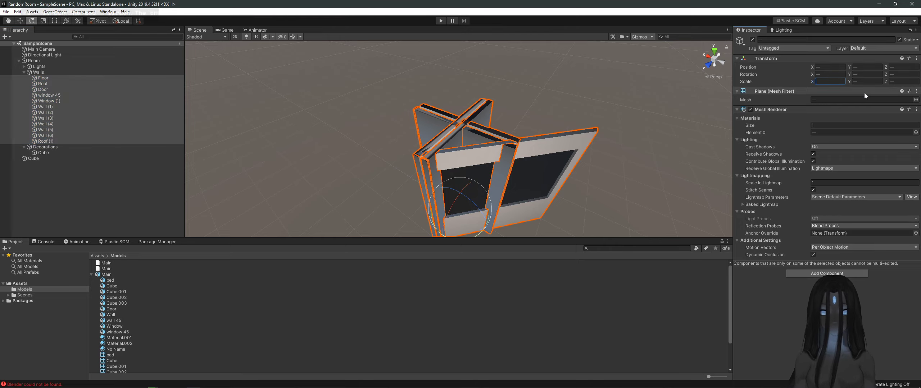
text(1)
key(Tab)
text(1)
key(Tab)
text(1)
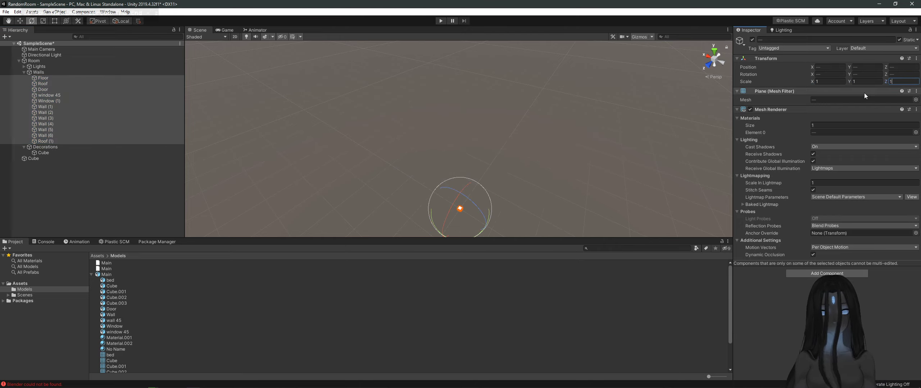
Step: Examine the rescaled room from outside and from the inside near the bed
right_drag(615, 96, 609, 74)
right_drag(594, 86, 592, 94)
click(556, 131)
key(z)
right_drag(555, 131, 547, 130)
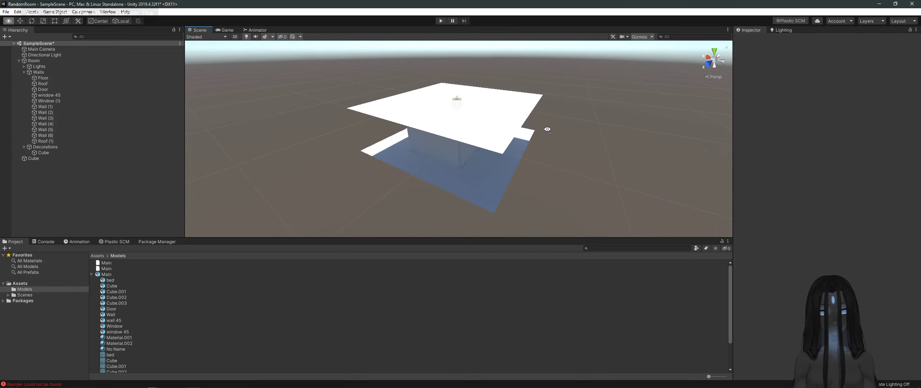
scroll(547, 130, up, 10)
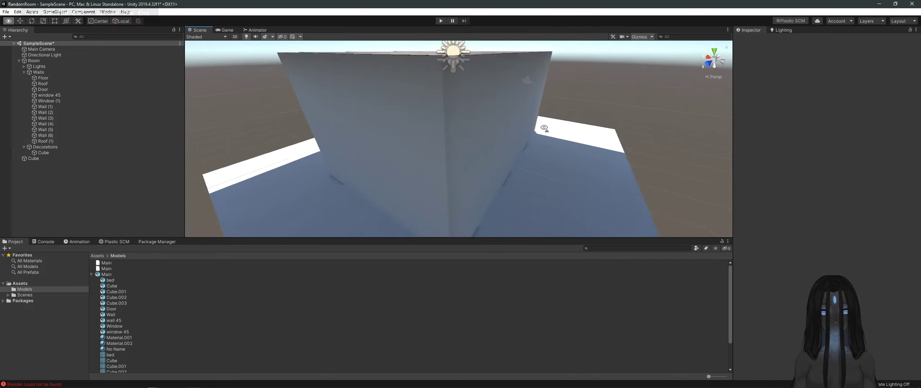
key(w)
right_drag(543, 128, 583, 119)
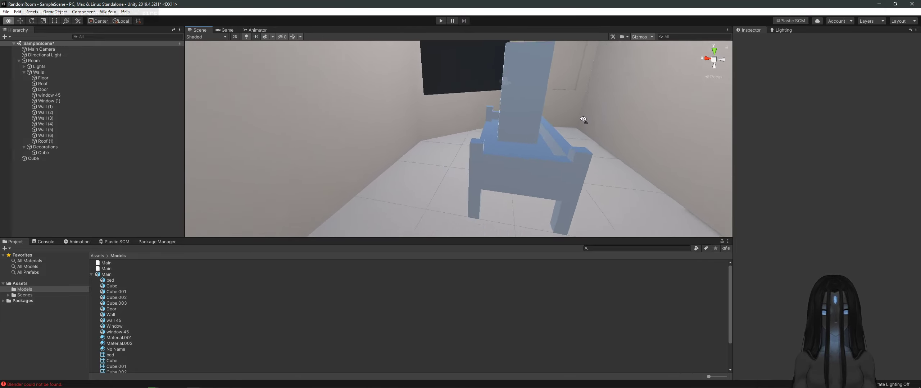
Step: Select the bed inside Decorations and move it sideways from the tall block to the side wall
alt+drag(583, 120, 472, 134)
key(e)
click(472, 134)
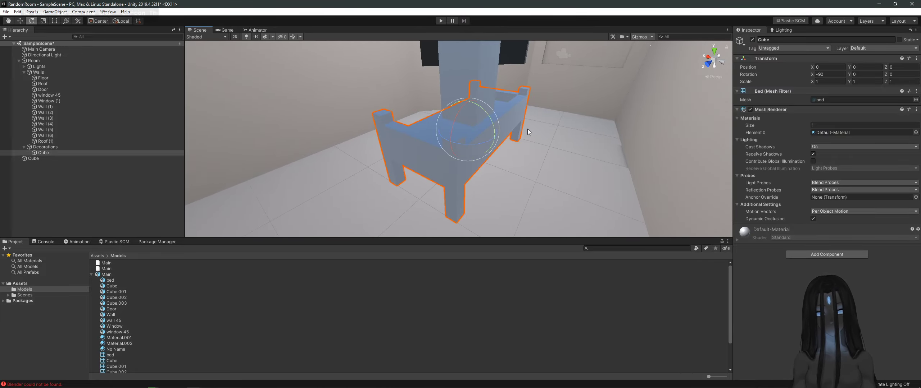
alt+drag(527, 129, 552, 129)
key(f)
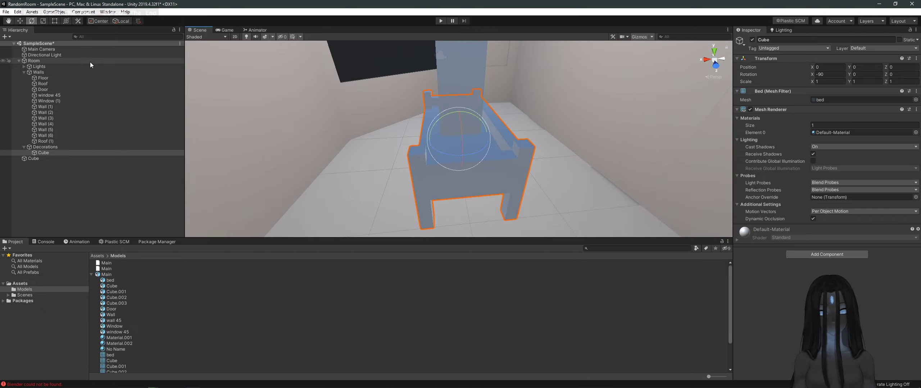
click(20, 20)
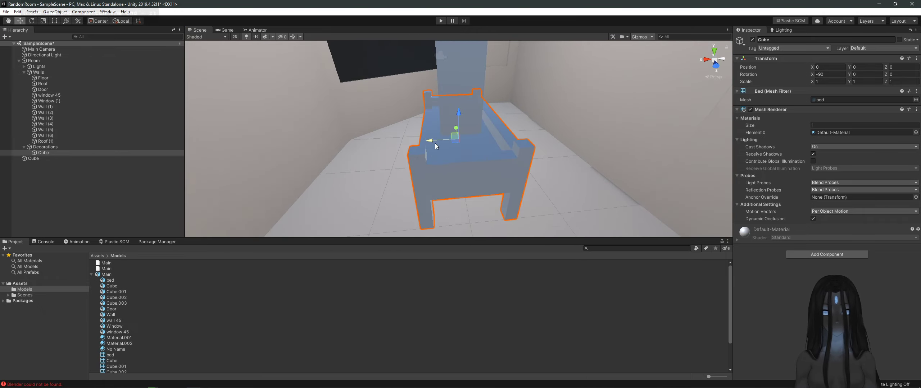
drag(435, 144, 602, 140)
Step: Examine the room with the bed against the wall from several angles, leaving nothing selected
drag(435, 100, 310, 127)
key(f)
key(r)
middle_drag(309, 126, 493, 94)
scroll(464, 103, down, 5)
scroll(464, 103, up, 3)
alt+drag(512, 115, 508, 148)
scroll(505, 141, down, 5)
scroll(543, 151, up, 5)
click(73, 171)
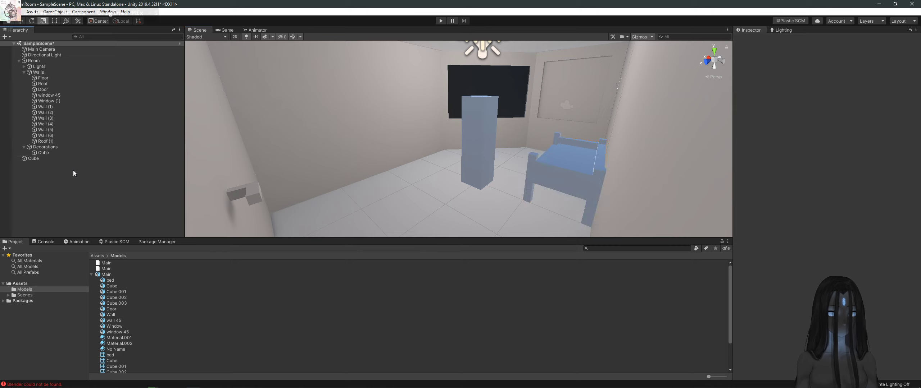
Step: Rename the Cube inside Decorations to bed
click(53, 153)
click(806, 38)
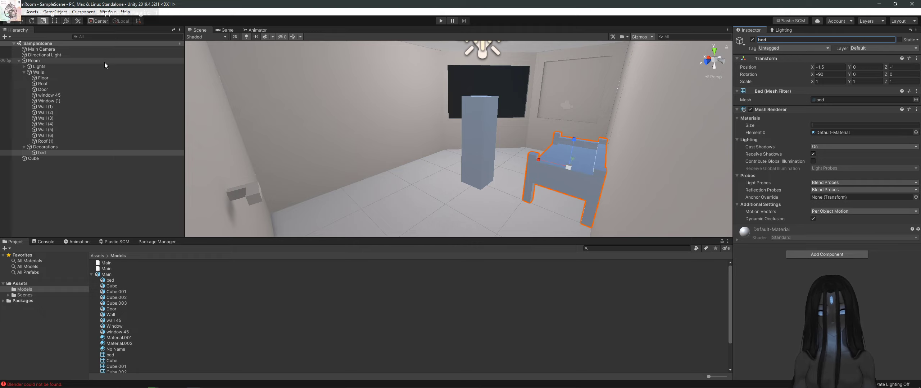
key(w)
drag(548, 165, 544, 179)
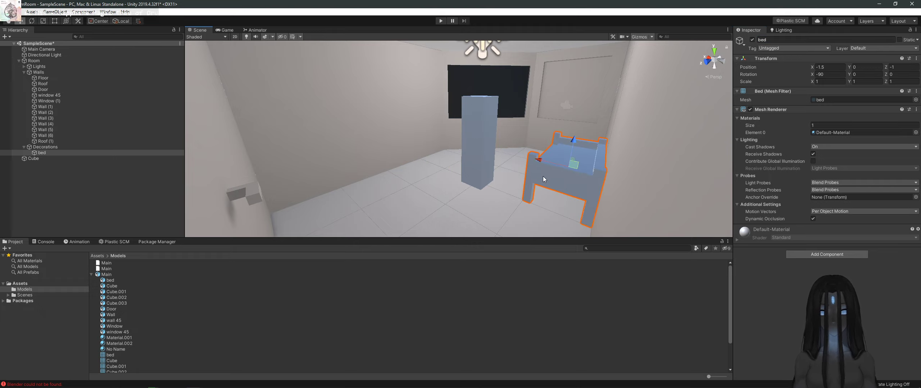
Step: Duplicate the bed across the room to X 1.5, Z 0 and swap the copy's mesh to Cube
key(ctrl+d)
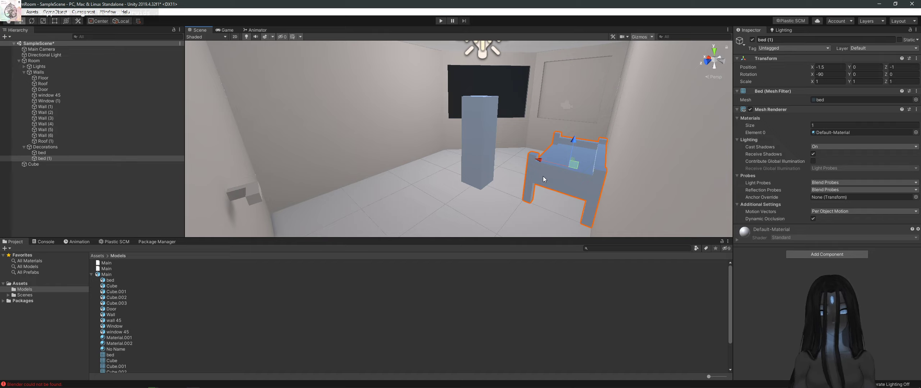
drag(553, 166, 487, 152)
click(915, 100)
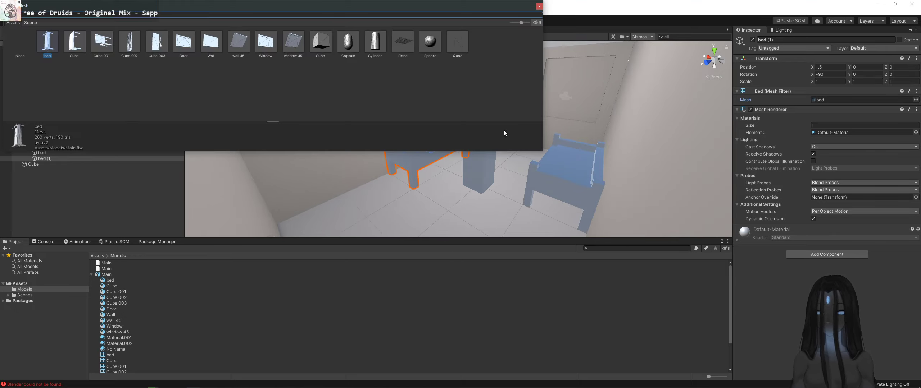
double_click(79, 46)
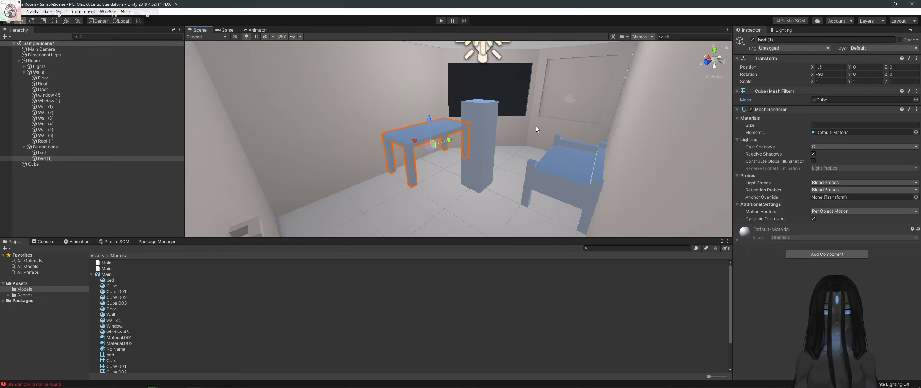
scroll(534, 126, down, 2)
scroll(535, 127, up, 1)
scroll(444, 124, up, 6)
alt+drag(491, 128, 417, 150)
Step: Rename the bed copy to Table and save the scene
click(47, 169)
click(43, 158)
click(788, 39)
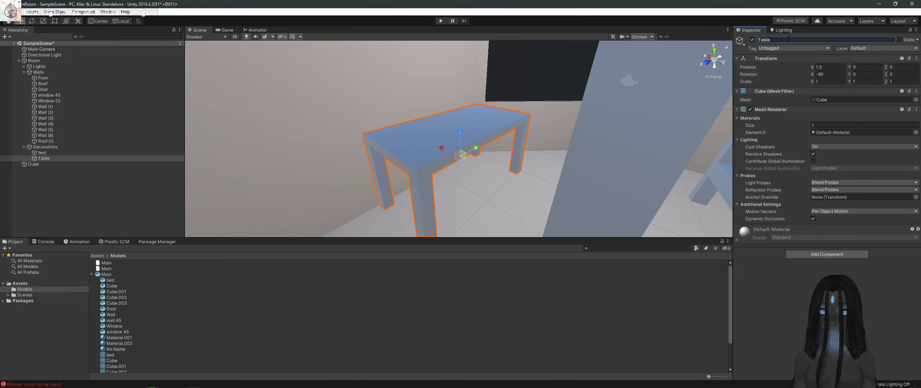
click(51, 188)
click(53, 158)
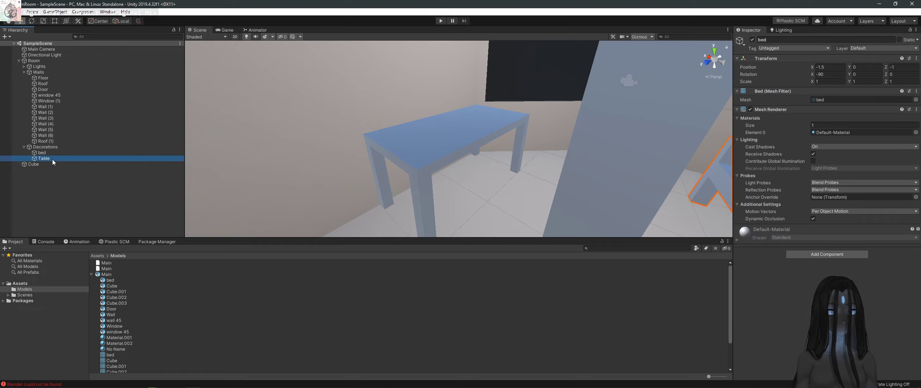
key(ctrl+s)
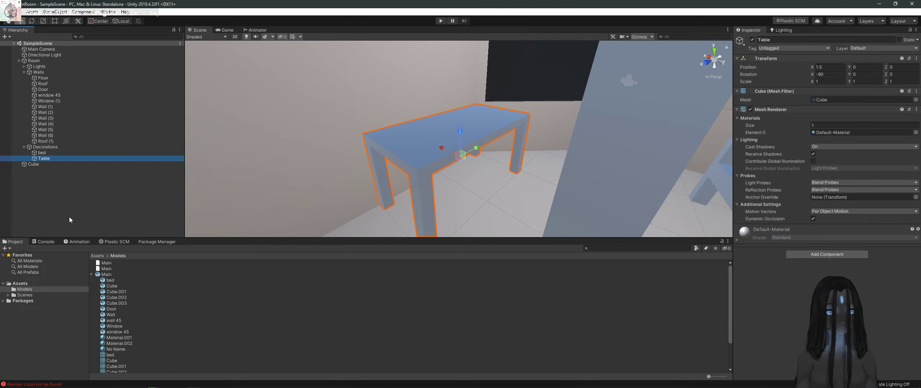
Step: Duplicate the Table, swap the copy's mesh to Cube.002 and raise it onto the tabletop at Y 1
click(71, 212)
click(66, 158)
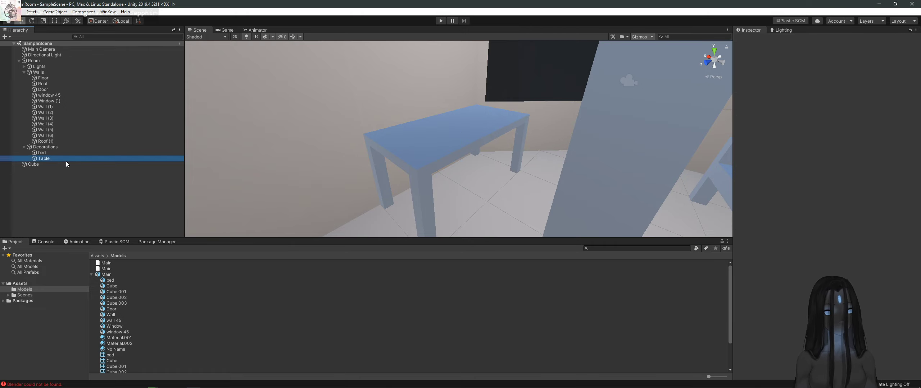
key(ctrl+d)
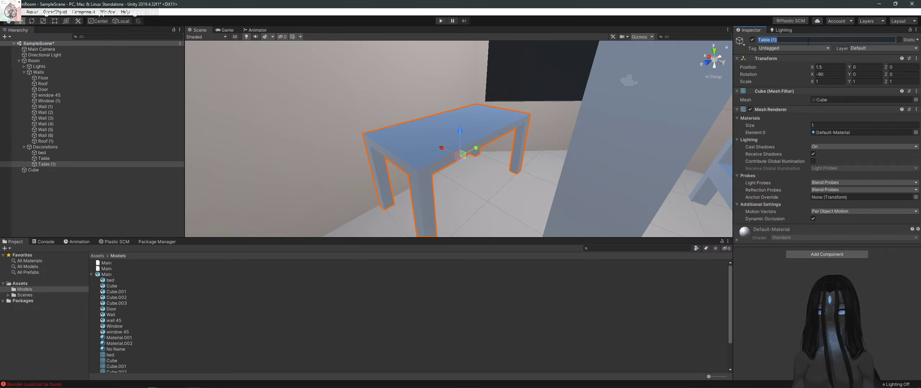
click(916, 99)
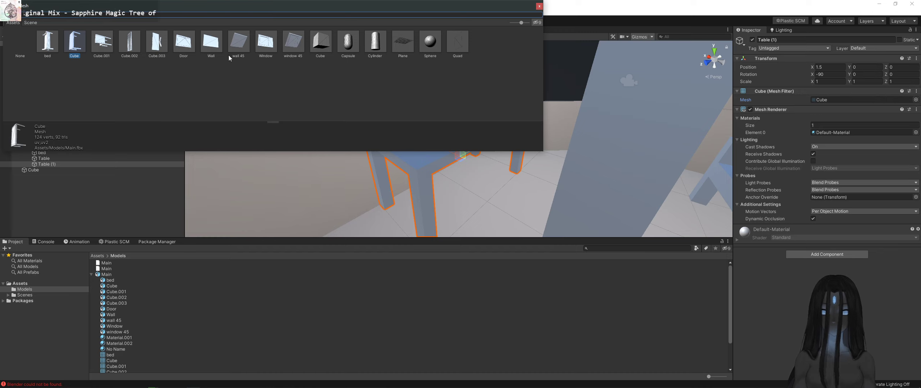
double_click(129, 41)
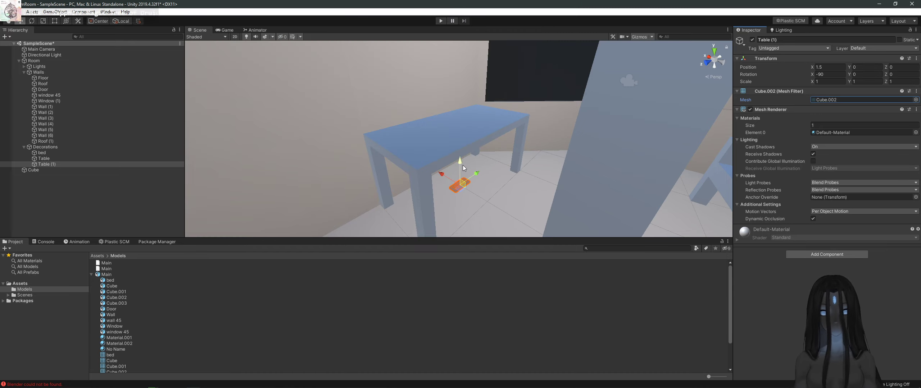
drag(463, 165, 461, 120)
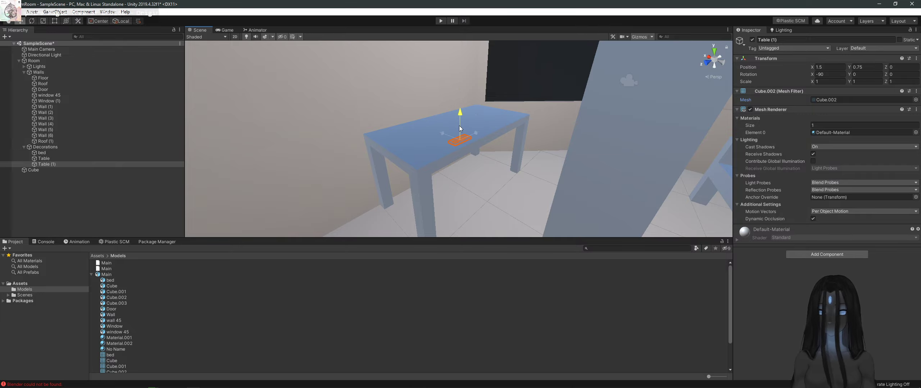
key(f)
alt+drag(536, 119, 428, 175)
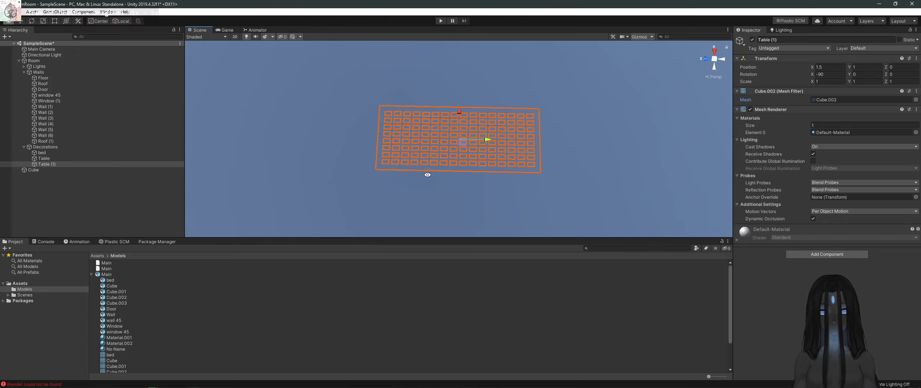
Step: Try a material size of 2 on Table (1) and set it back to 1
click(821, 125)
text(2)
key(Return)
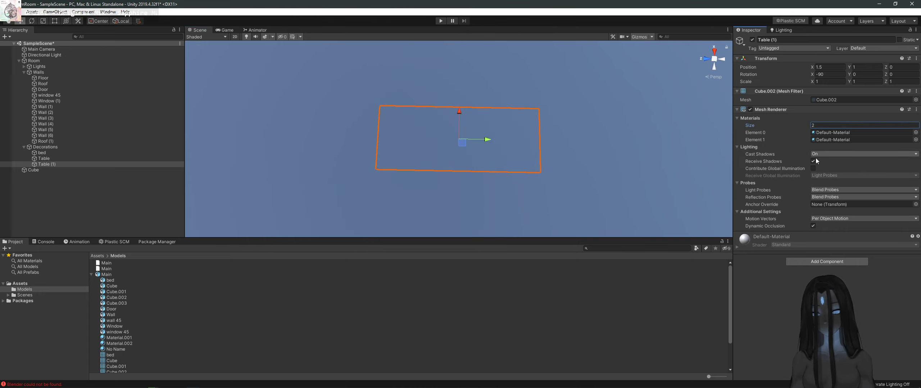
alt+drag(504, 184, 556, 137)
click(861, 125)
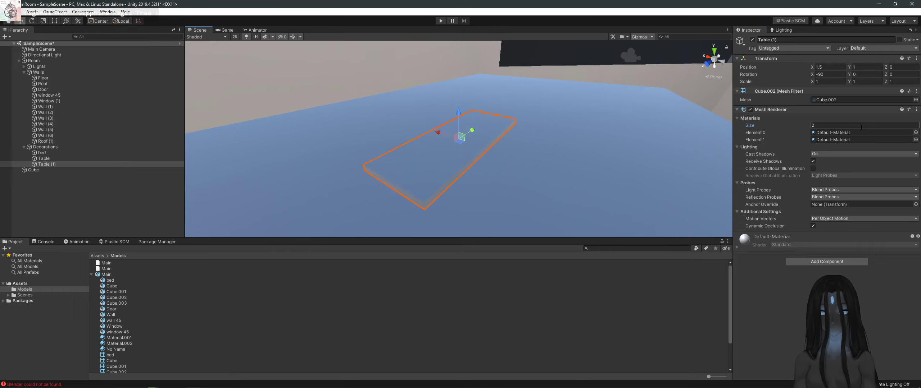
text(1)
key(Return)
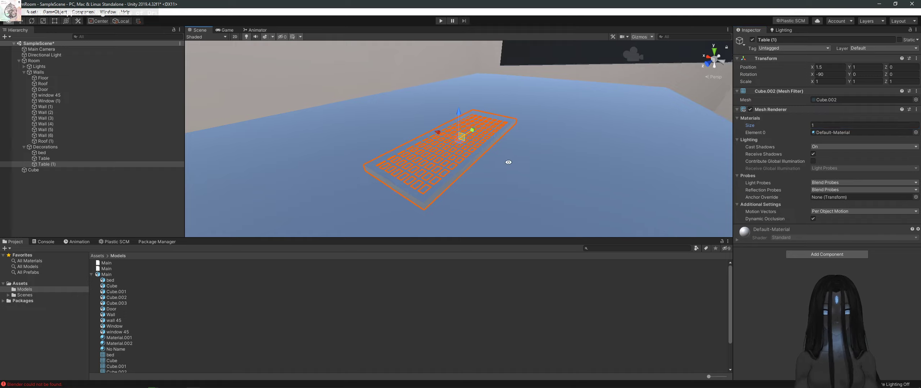
Step: Shift Table (1) along the X axis to about 1.39 on the tabletop
alt+drag(336, 135, 557, 143)
scroll(468, 144, down, 10)
key(f)
scroll(557, 143, down, 8)
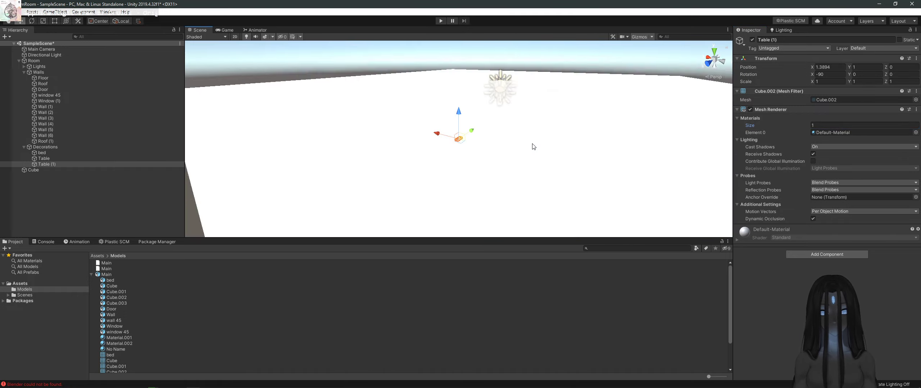
scroll(531, 144, up, 6)
Step: Mark bed, Table and Table (1) inside Decorations as Static and clear the selection
click(82, 153)
shift+click(81, 164)
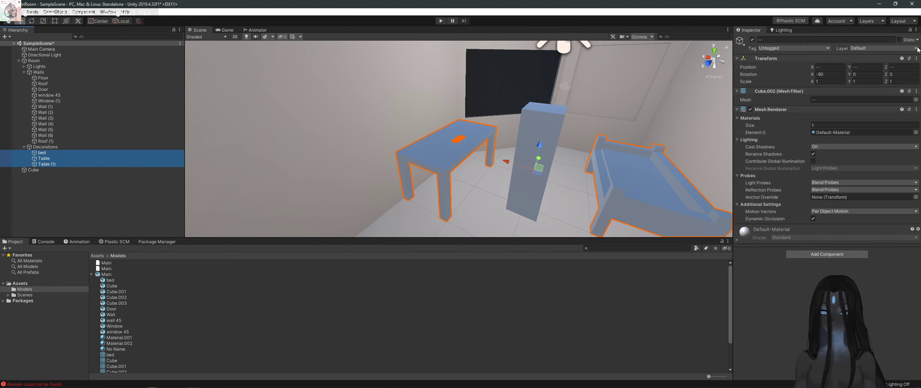
click(899, 40)
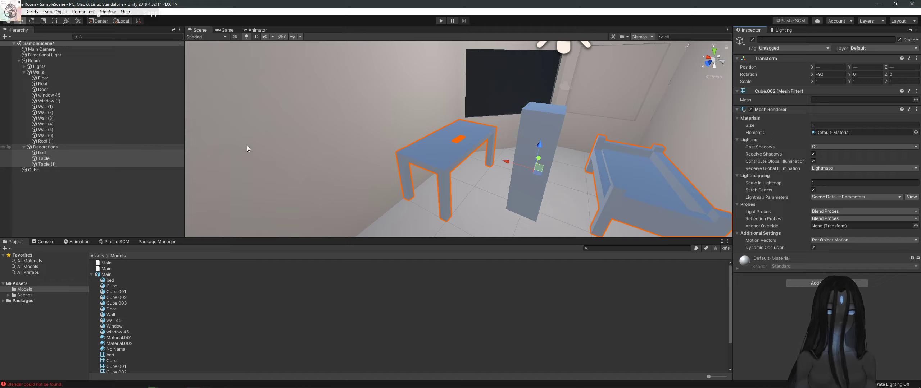
click(89, 208)
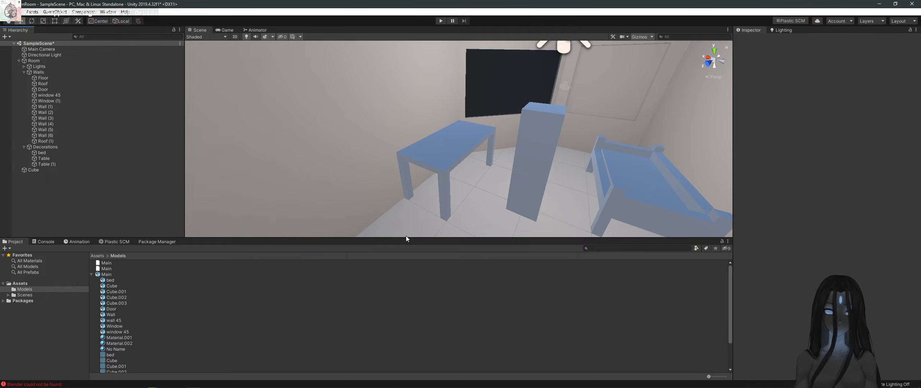
Step: Select the door, windows and surrounding walls of the room together and add a Mesh Collider to them
click(502, 193)
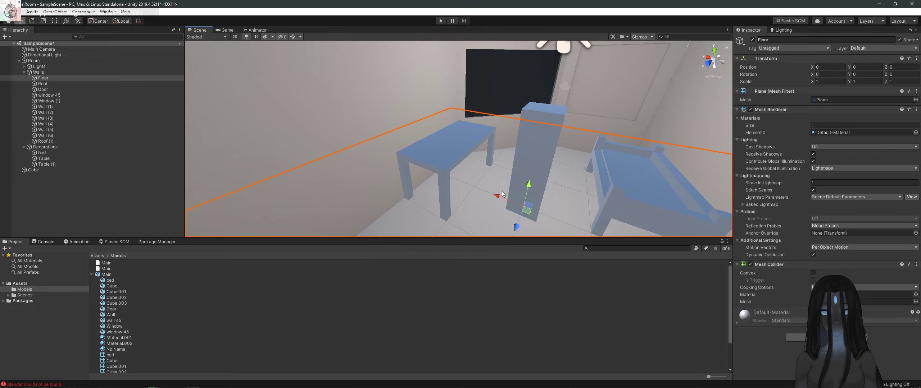
click(394, 102)
shift+click(610, 118)
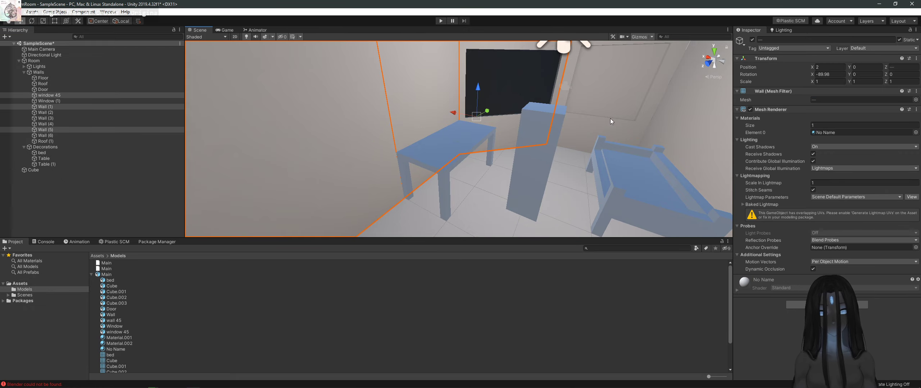
shift+click(599, 121)
shift+click(668, 129)
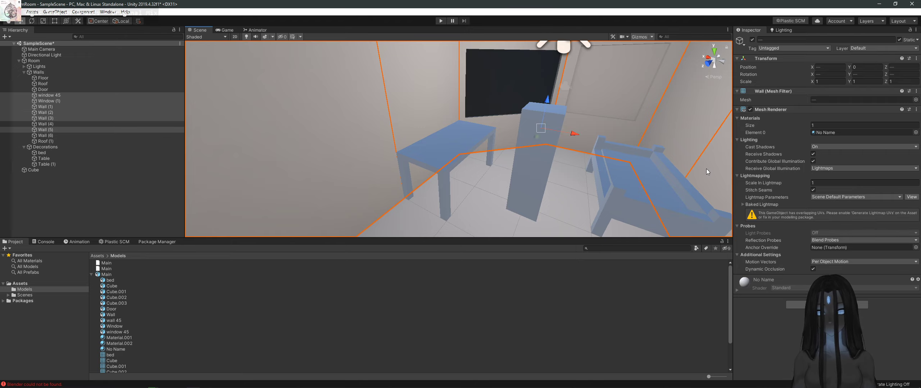
right_drag(706, 171, 453, 149)
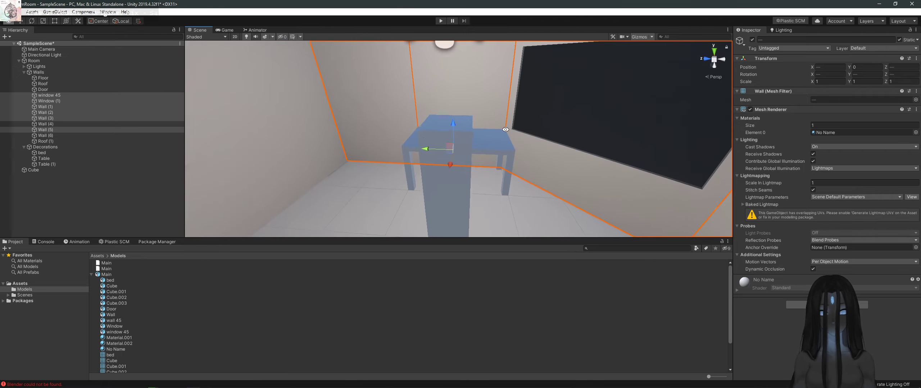
shift+click(224, 192)
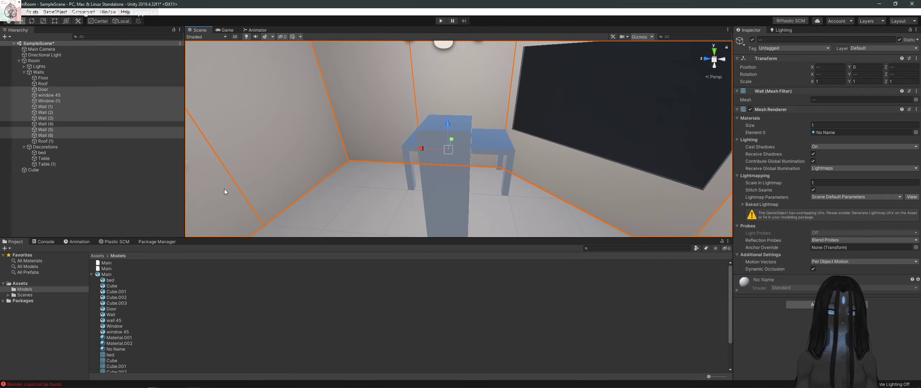
click(827, 305)
text(ima)
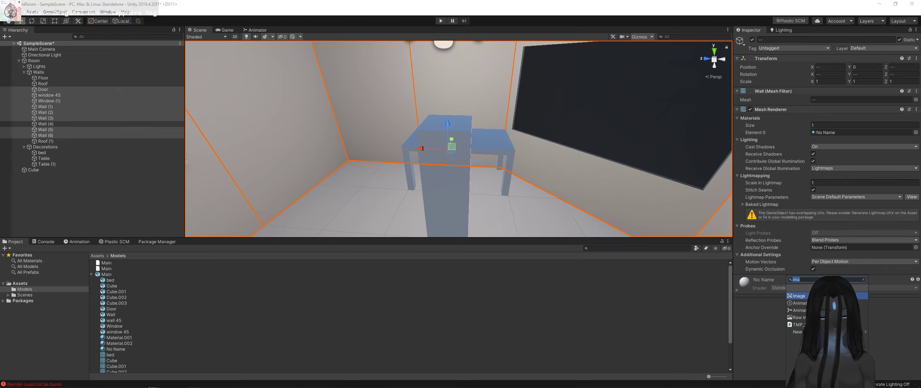
key(Return)
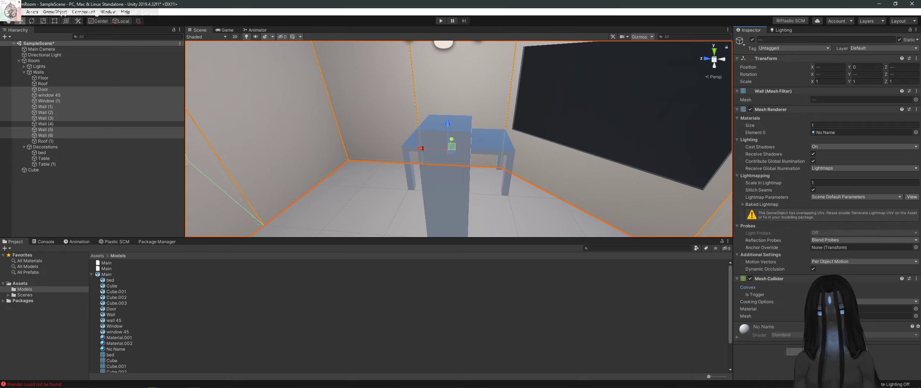
alt+drag(502, 192, 586, 142)
alt+middle_drag(586, 141, 562, 170)
right_drag(562, 170, 564, 174)
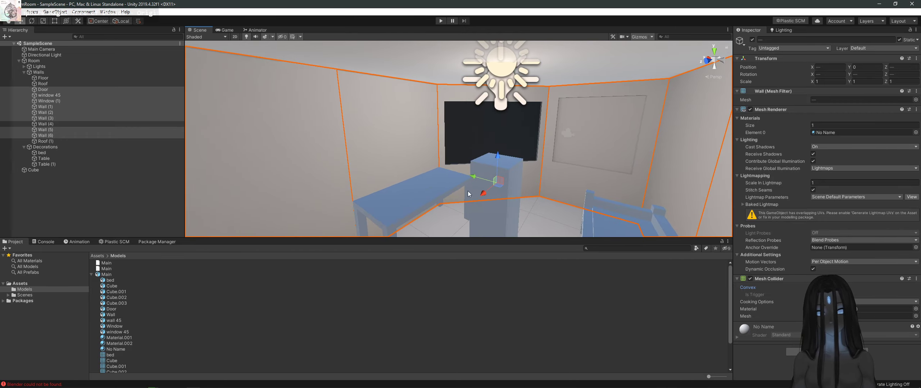
click(425, 187)
right_drag(425, 187, 535, 144)
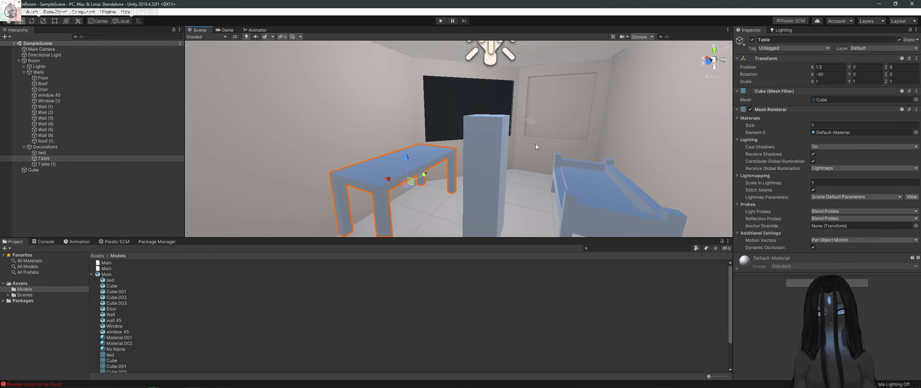
click(111, 178)
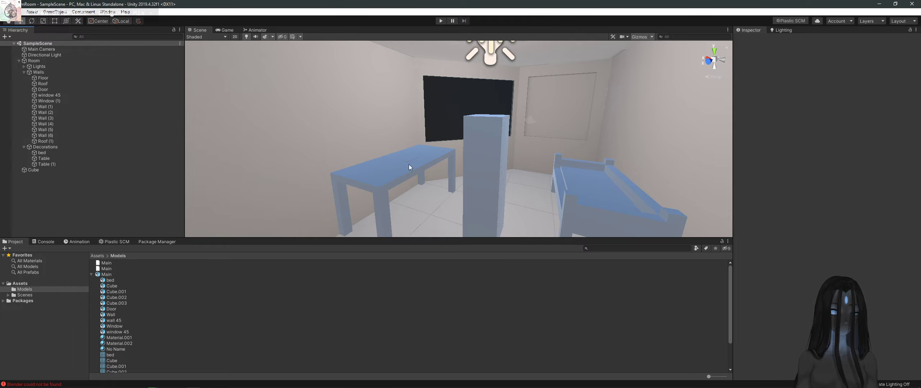
right_drag(409, 165, 496, 155)
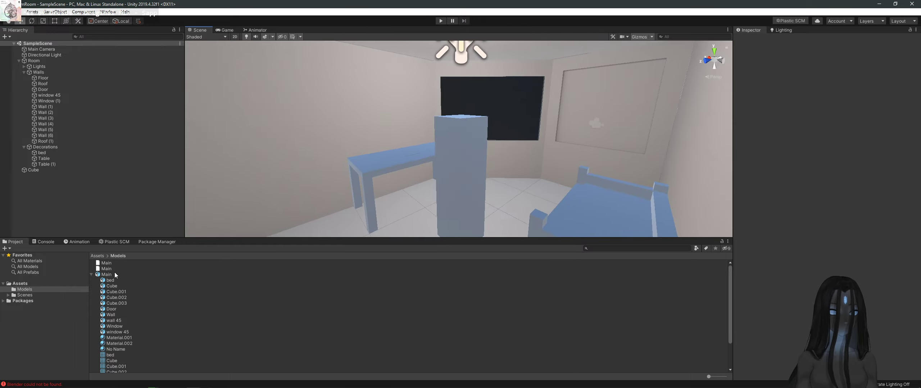
Step: Collapse the Main model's contents and rename Table (1) inside Decorations to keyboard, saving the scene
click(92, 275)
click(69, 159)
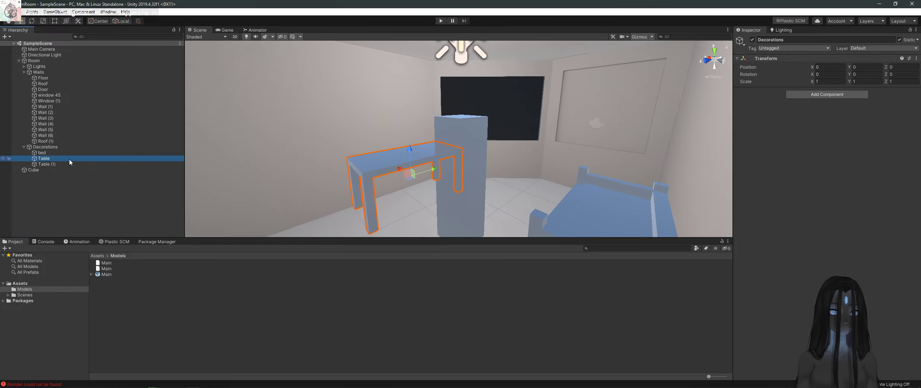
click(69, 164)
click(796, 40)
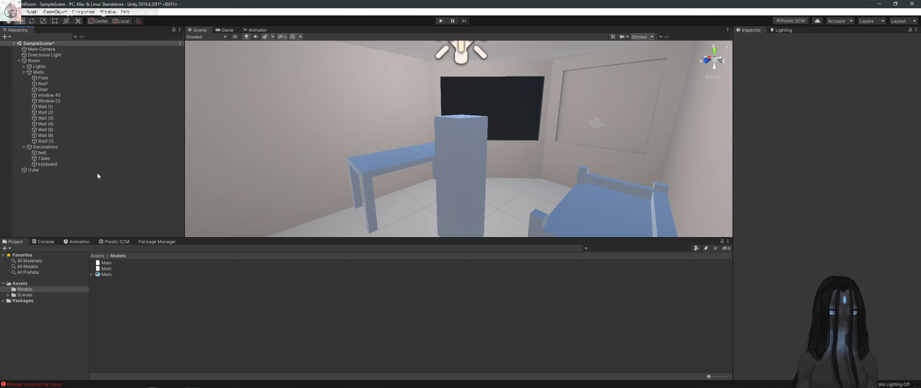
click(89, 166)
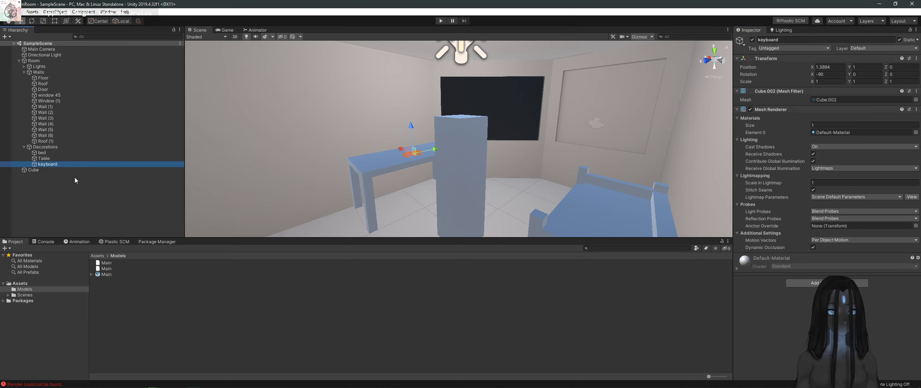
Step: Duplicate the keyboard inside Decorations and rename the copy Screen
key(ctrl+d)
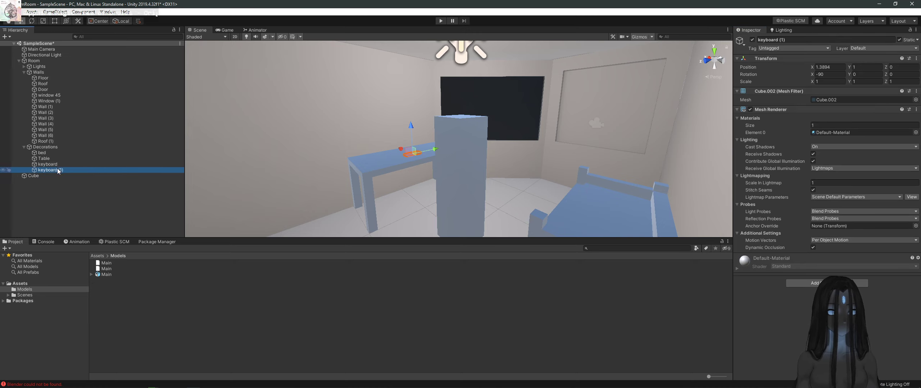
right_click(59, 169)
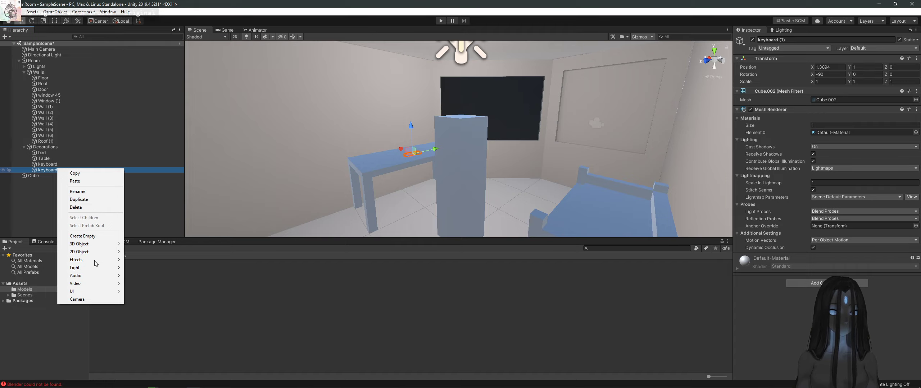
click(93, 194)
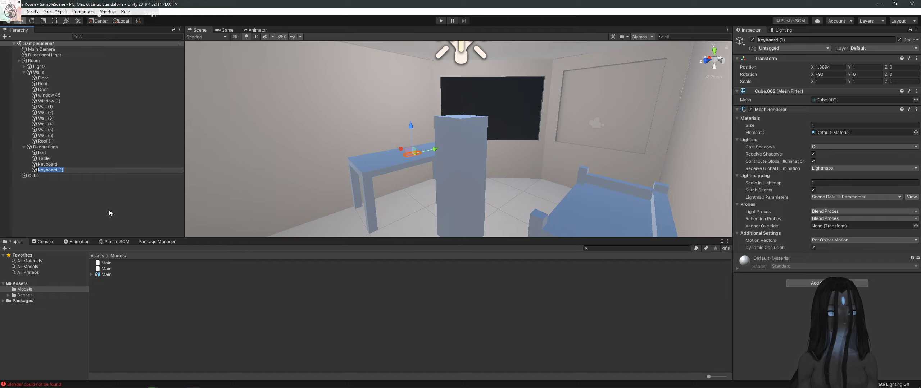
text(Screen)
key(Return)
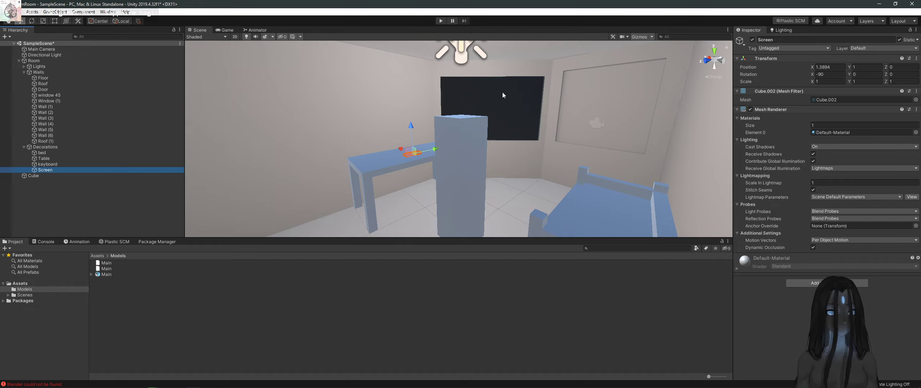
Step: Assign the Cube.003 mesh to Screen and shift it along the X axis to about 1.59 on the tabletop
click(916, 100)
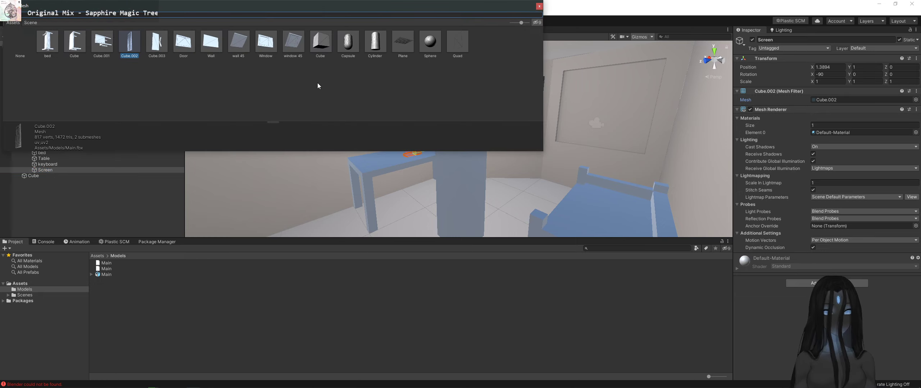
double_click(157, 42)
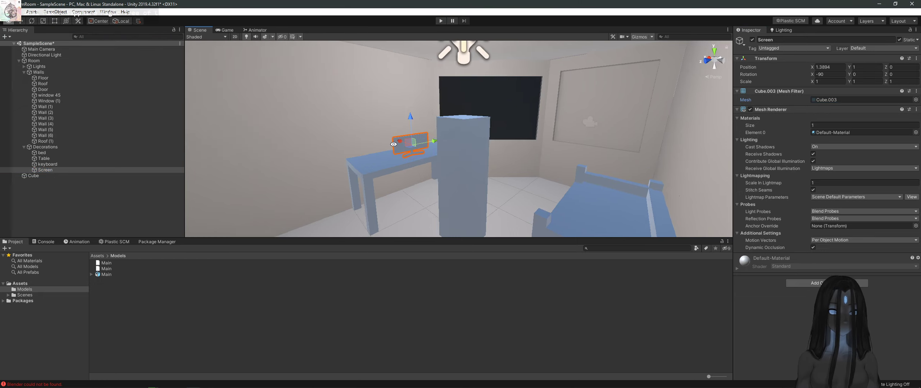
mouse_move(393, 144)
alt+mouse_down()
mouse_move(457, 151)
mouse_move(395, 138)
mouse_move(404, 138)
alt+mouse_up()
key(f)
alt+drag(569, 134, 495, 141)
click(471, 141)
click(406, 133)
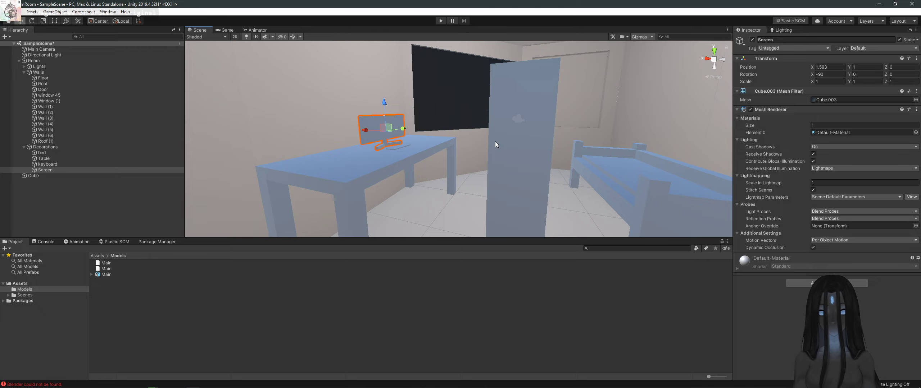
Step: Save the scene and generate its lighting with the current lightmapping settings
click(446, 166)
key(ctrl+s)
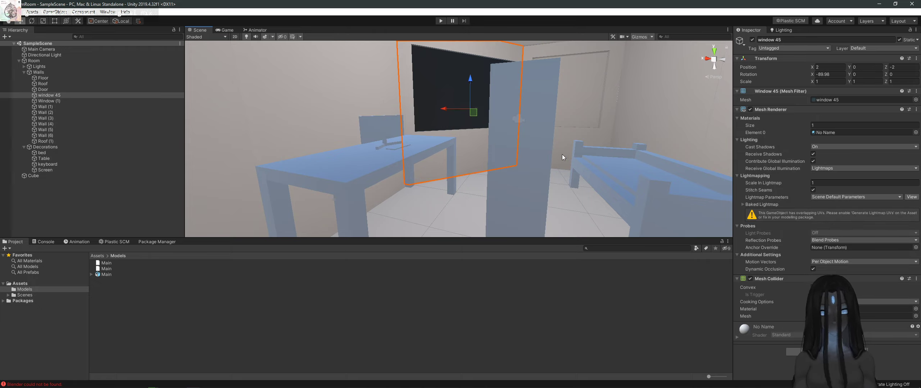
click(884, 384)
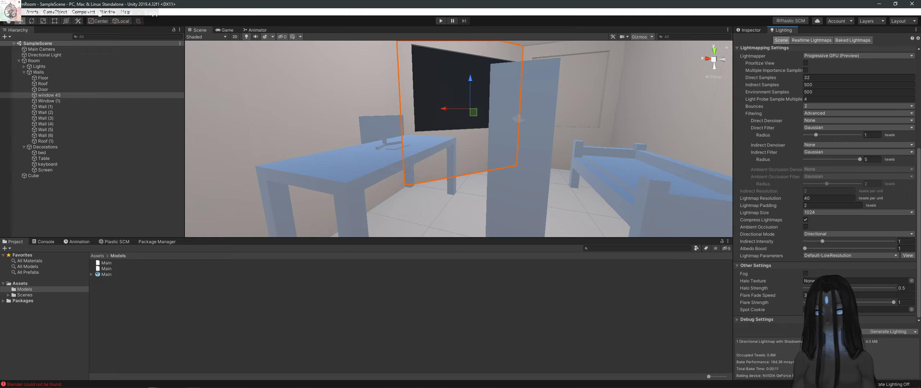
click(891, 331)
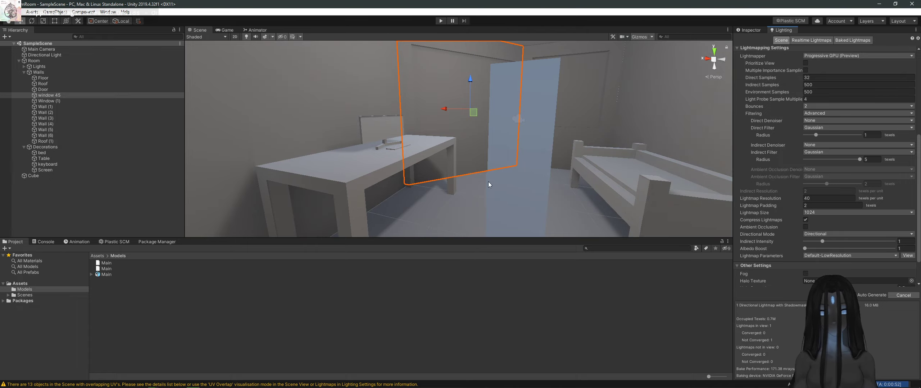
Step: Turn off Cast Shadows and Receive Shadows for the tall Cube in the middle of the room
click(488, 182)
key(f)
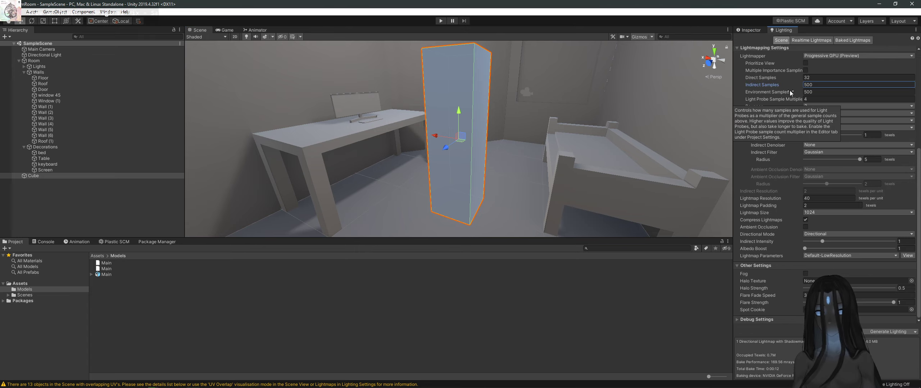
click(758, 30)
click(828, 147)
click(820, 155)
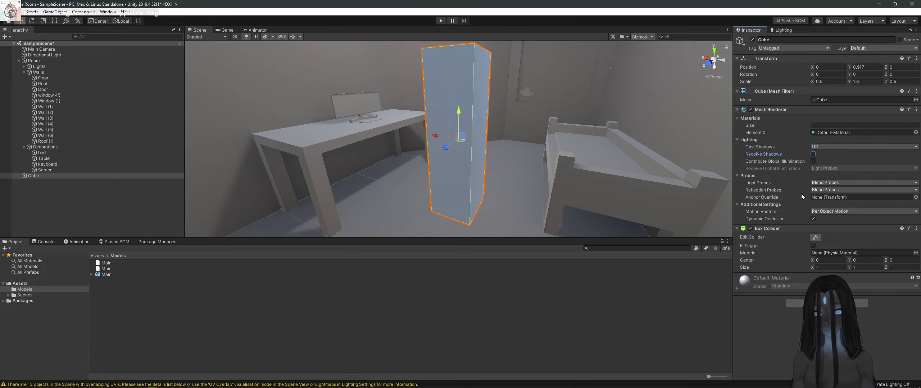
alt+drag(579, 141, 611, 146)
key(ctrl+s)
Step: Examine the baked lighting and shadows on the Screen, the table and the rest of the room from several angles
alt+drag(518, 148, 319, 179)
alt+drag(575, 159, 378, 143)
click(324, 142)
key(f)
alt+drag(354, 122, 572, 150)
scroll(572, 149, down, 5)
scroll(577, 151, down, 5)
alt+drag(631, 158, 685, 156)
scroll(685, 156, up, 5)
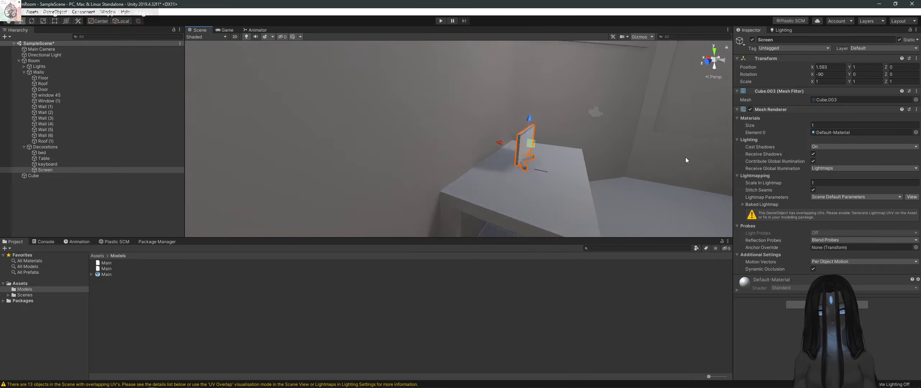
scroll(588, 172, down, 5)
scroll(579, 165, up, 5)
right_drag(579, 165, 133, 141)
key(w)
right_drag(315, 129, 713, 114)
key(s)
key(a)
Step: Save the scene, then set the Pack Margin in the Main model's Lightmap UVs settings to 20 and apply the import settings
click(778, 30)
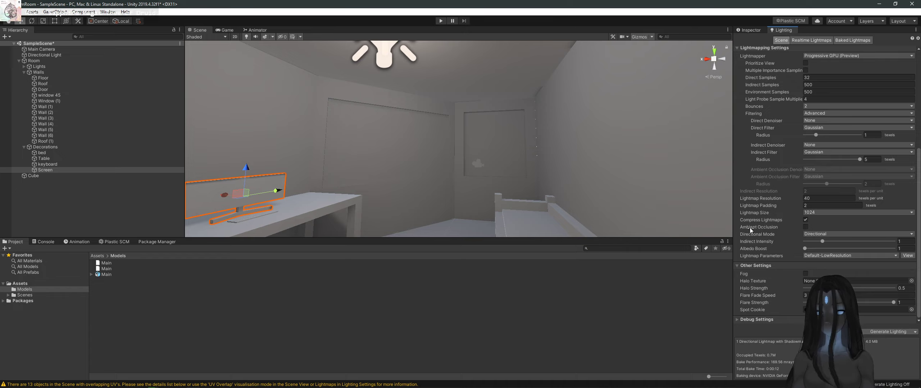
key(ctrl+s)
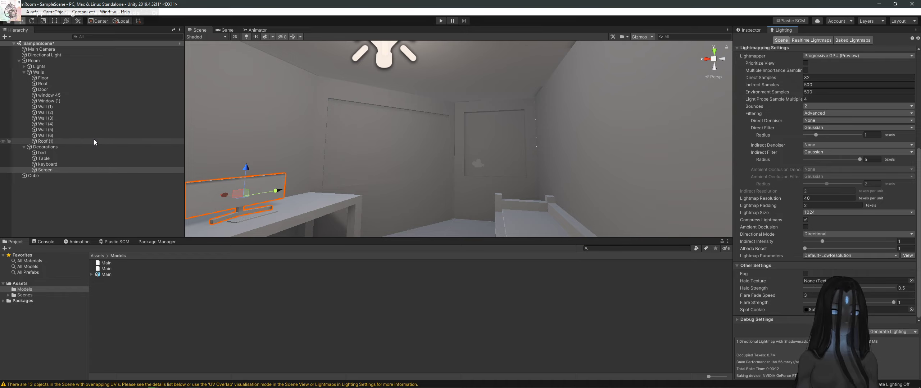
click(108, 275)
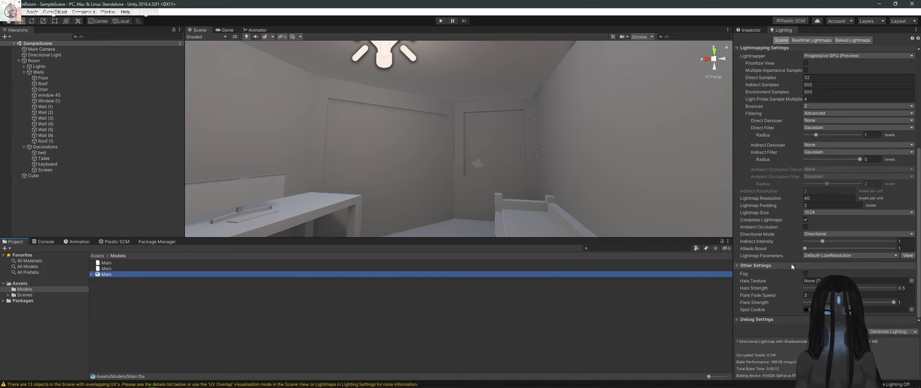
click(747, 31)
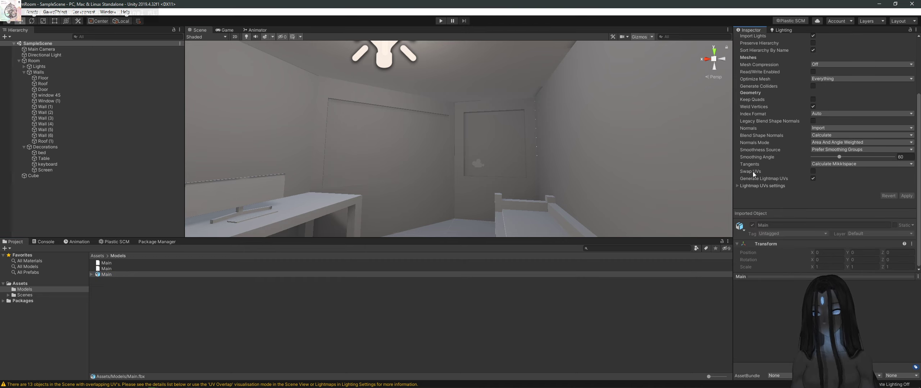
click(736, 186)
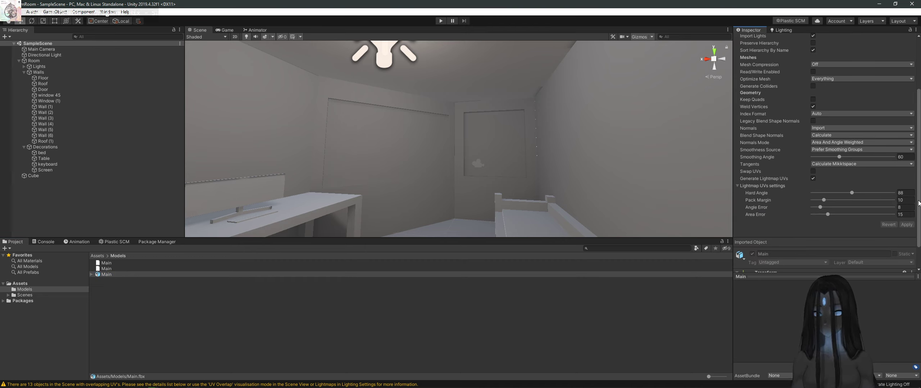
text(20)
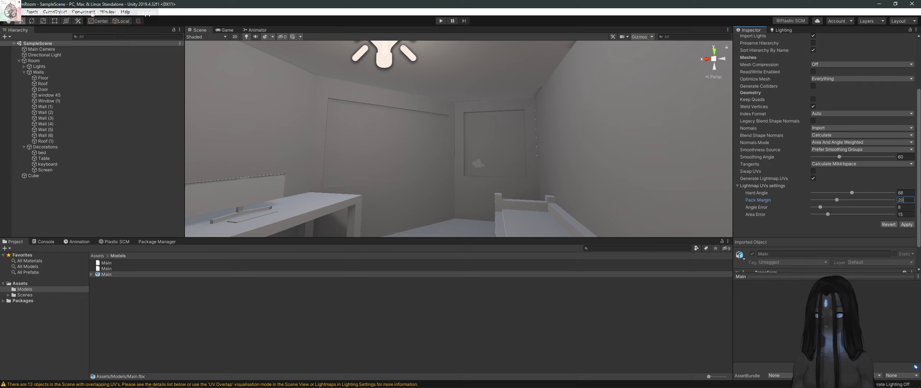
click(913, 225)
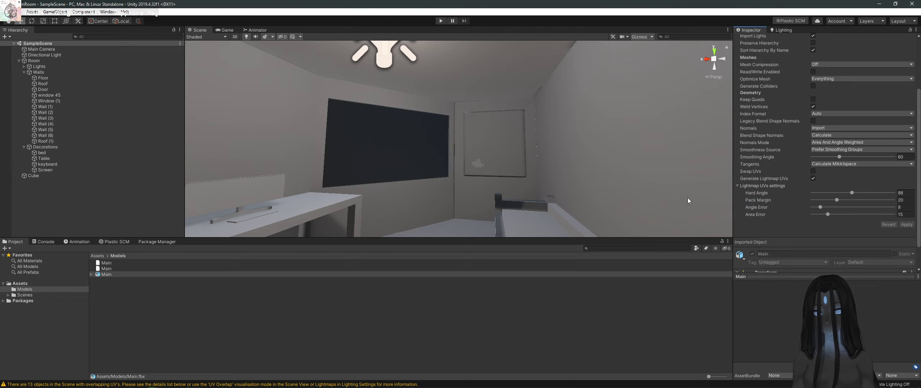
Step: Generate the lighting again and inspect the shading around the Screen on the table up close
click(782, 30)
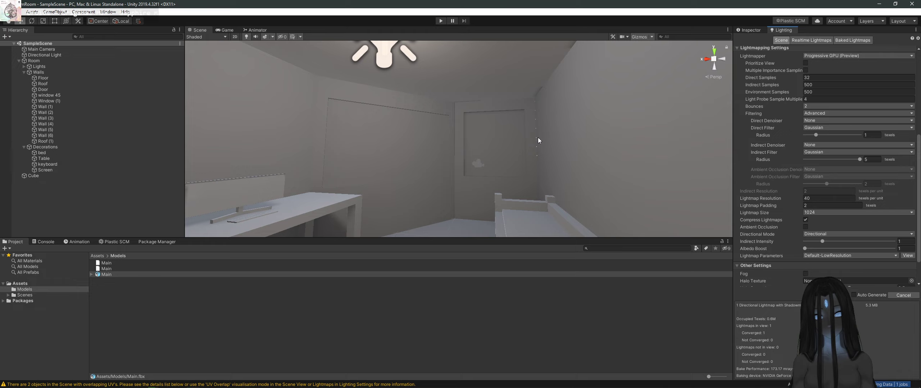
right_drag(538, 140, 333, 130)
click(404, 164)
right_drag(404, 164, 545, 107)
key(w)
key(s)
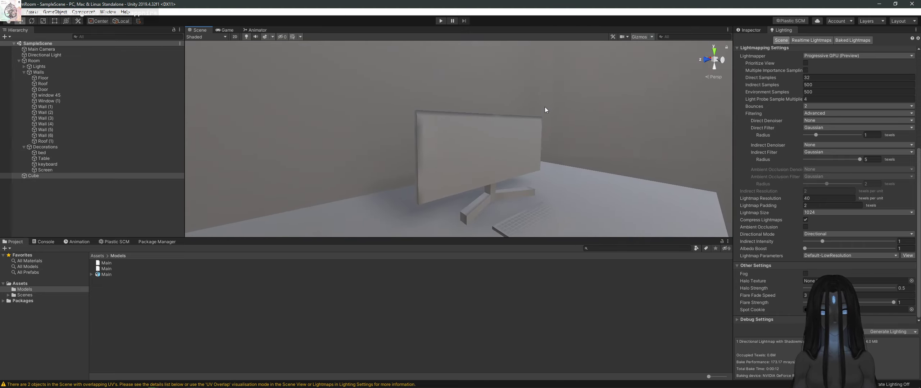
Step: Select the Screen, set Lightmap Padding to 10 texels and generate the lighting again
click(454, 157)
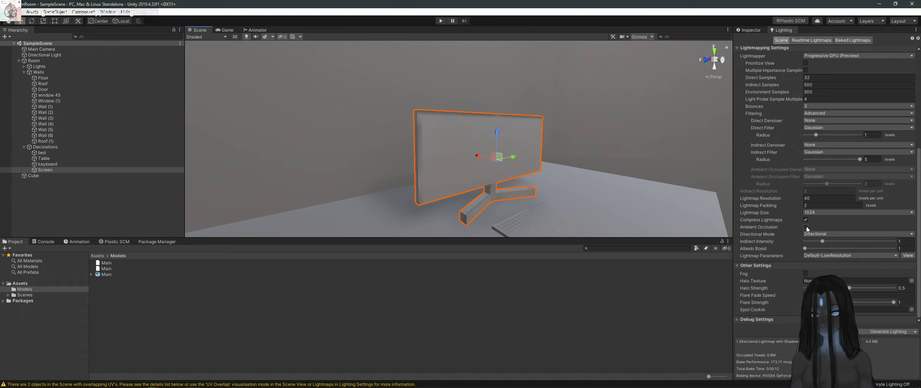
click(817, 205)
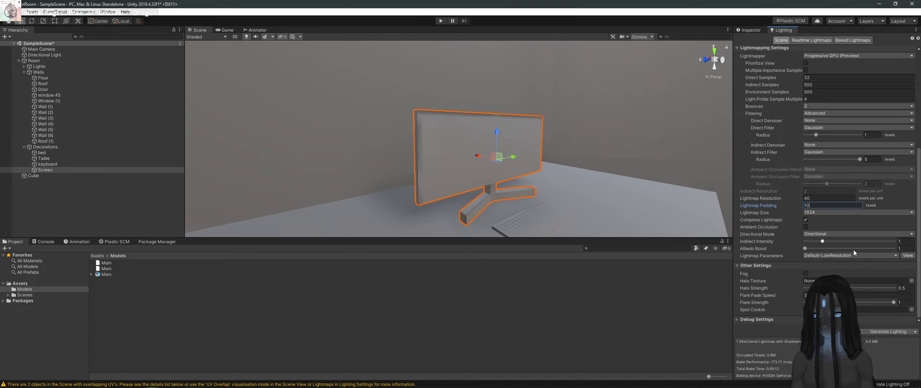
click(889, 331)
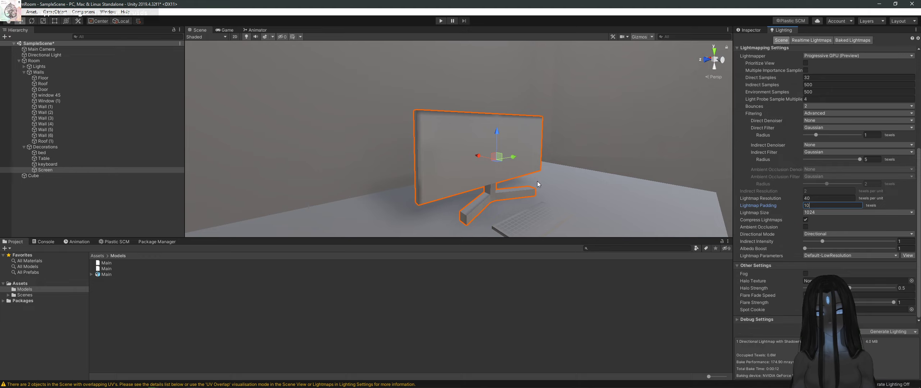
right_drag(517, 137, 811, 56)
alt+drag(812, 57, 596, 133)
Step: Open the preview of the baked lightmap and examine the UV layout and shadowed areas of its islands
click(858, 40)
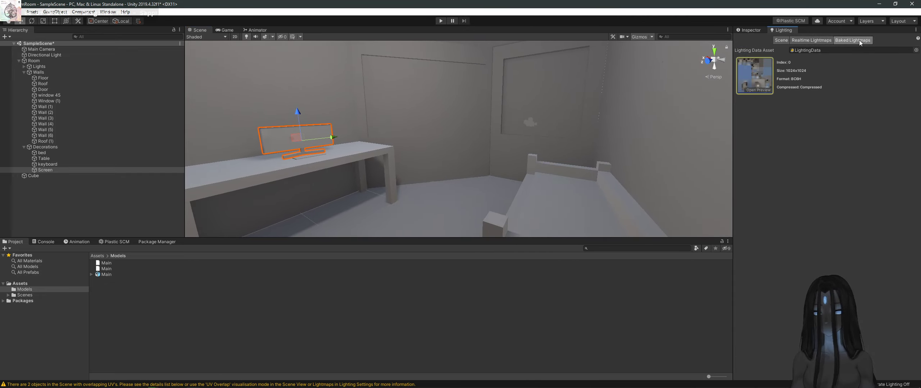
double_click(767, 77)
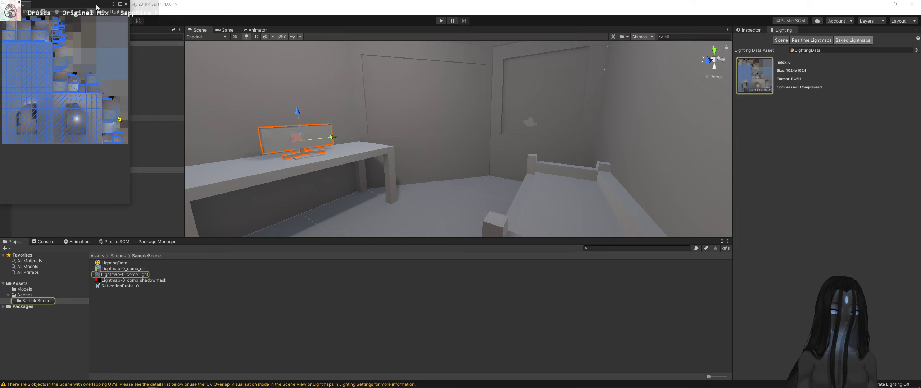
drag(87, 3, 454, 93)
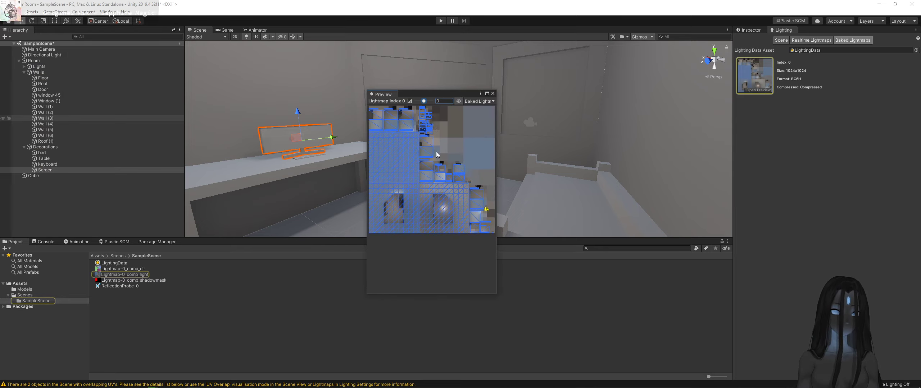
scroll(430, 198, down, 3)
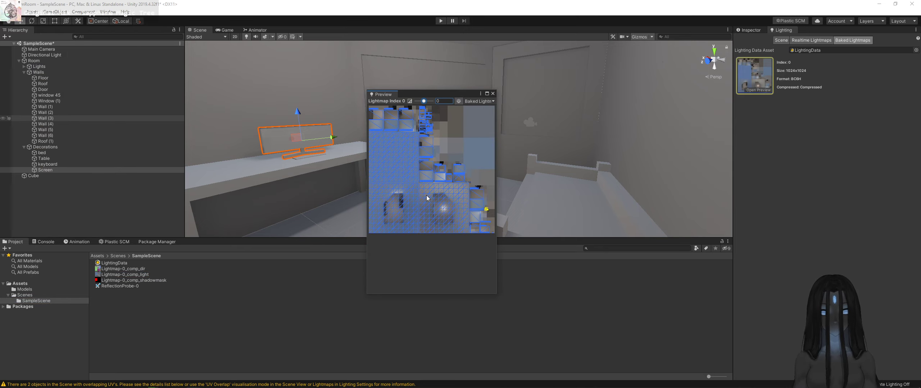
scroll(422, 151, up, 8)
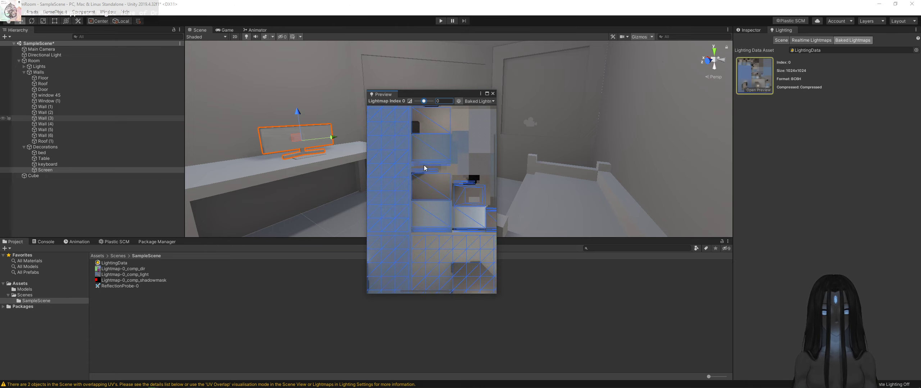
scroll(409, 182, up, 6)
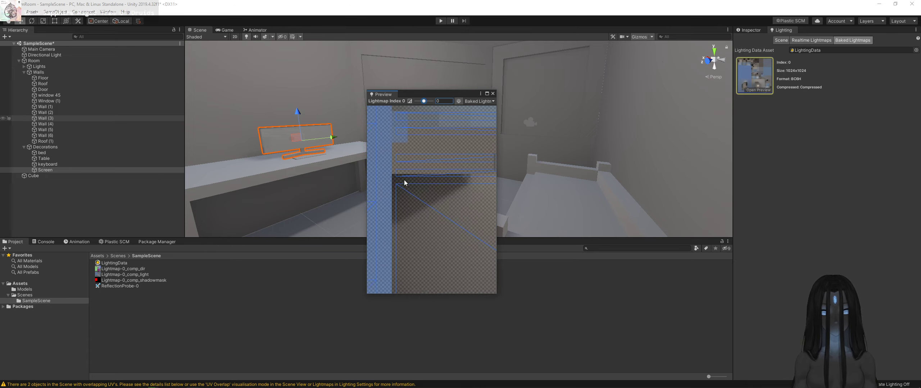
scroll(399, 172, up, 6)
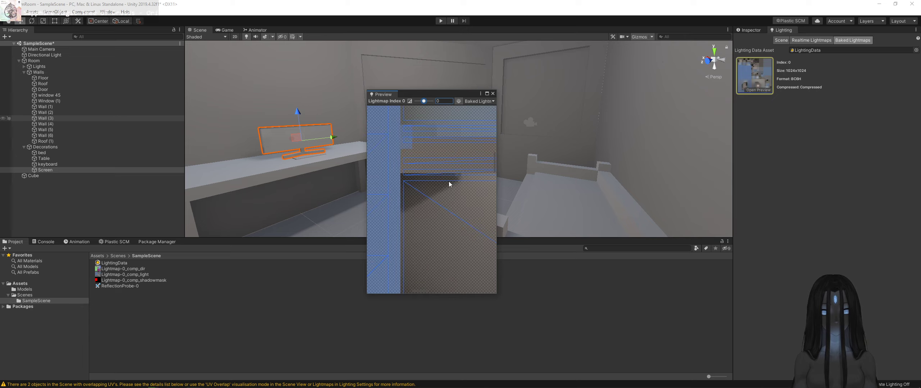
mouse_move(418, 184)
mouse_down()
mouse_move(435, 191)
mouse_move(421, 196)
mouse_up()
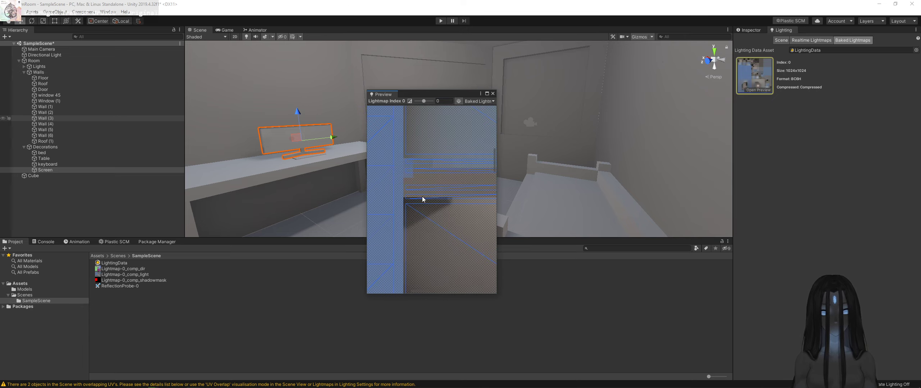
scroll(410, 205, down, 6)
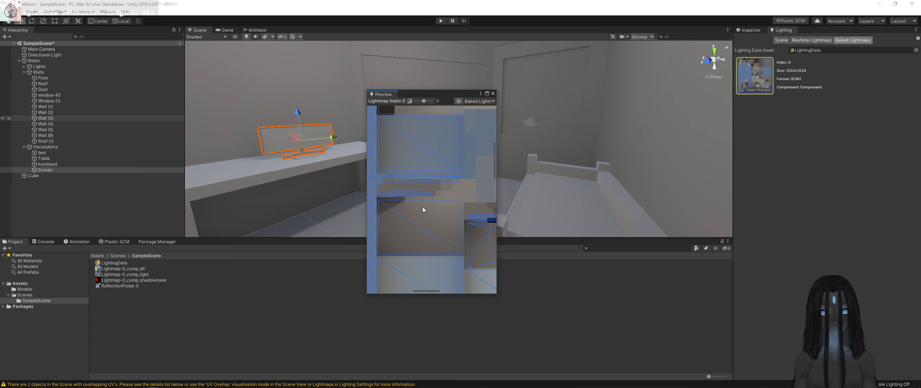
scroll(452, 209, down, 6)
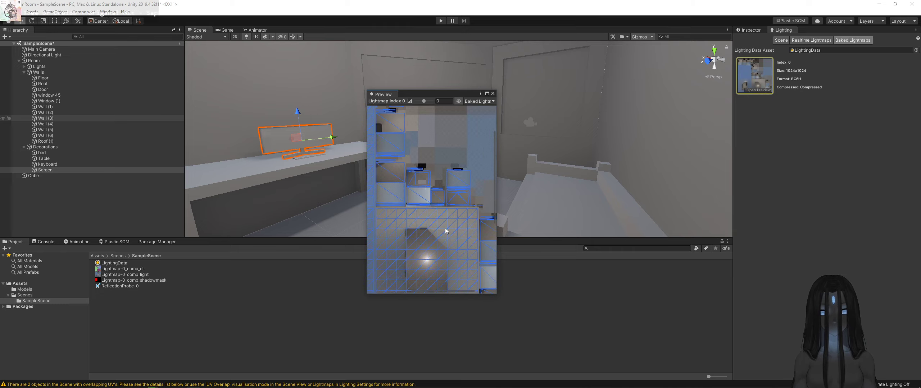
Step: Examine the Screen's UV islands up close in the baked lightmap preview, close it, and check the Screen's Mesh Renderer settings
scroll(484, 189, up, 10)
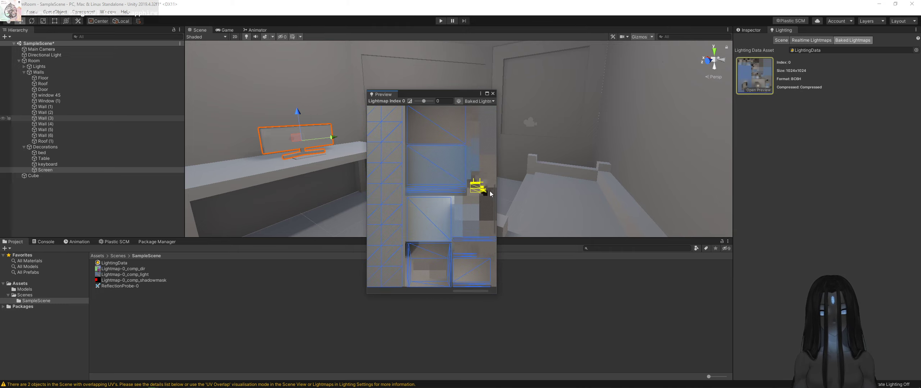
scroll(467, 189, up, 5)
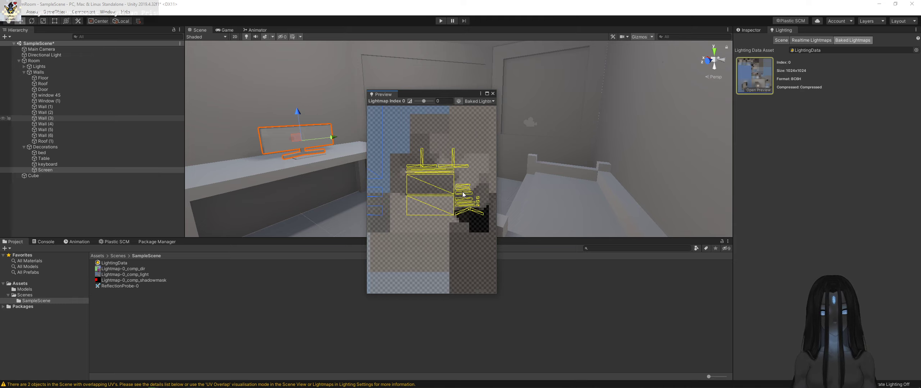
drag(433, 189, 452, 200)
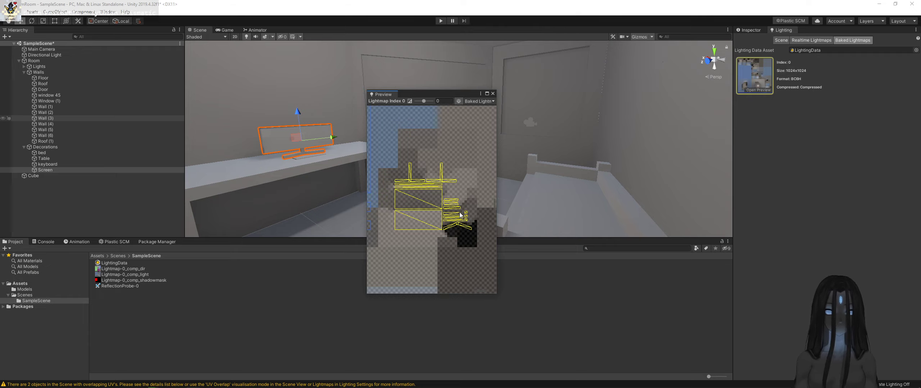
scroll(460, 215, down, 6)
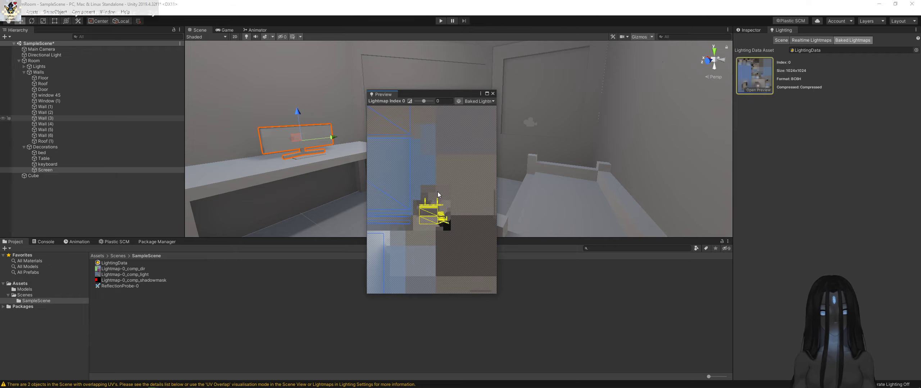
scroll(437, 202, down, 8)
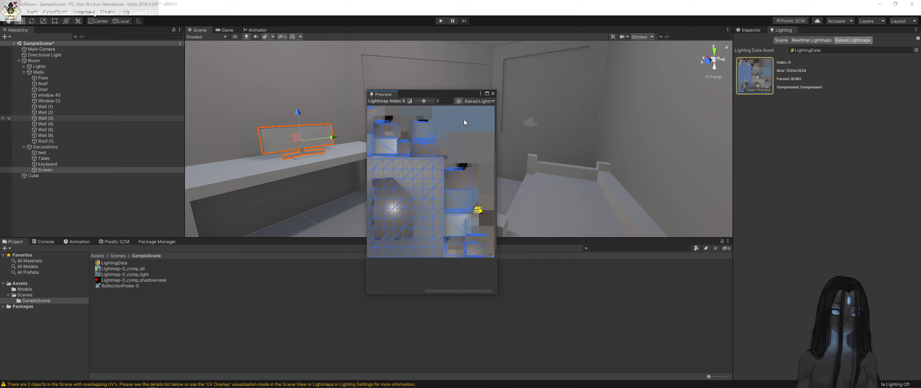
click(493, 94)
click(750, 30)
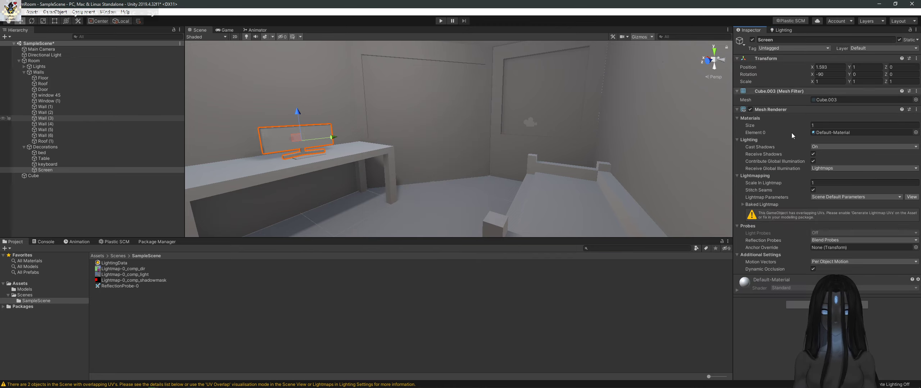
Step: Set Lightmap Parameters to Default-Medium in the scene's lightmapping settings and generate the lighting
click(782, 23)
click(781, 30)
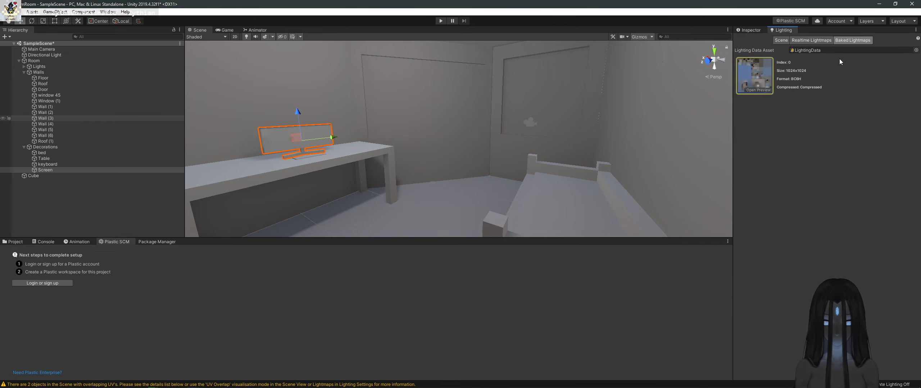
click(17, 242)
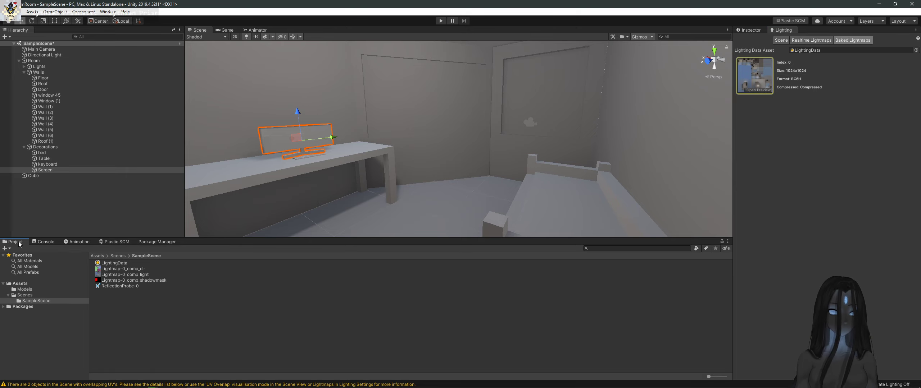
click(780, 40)
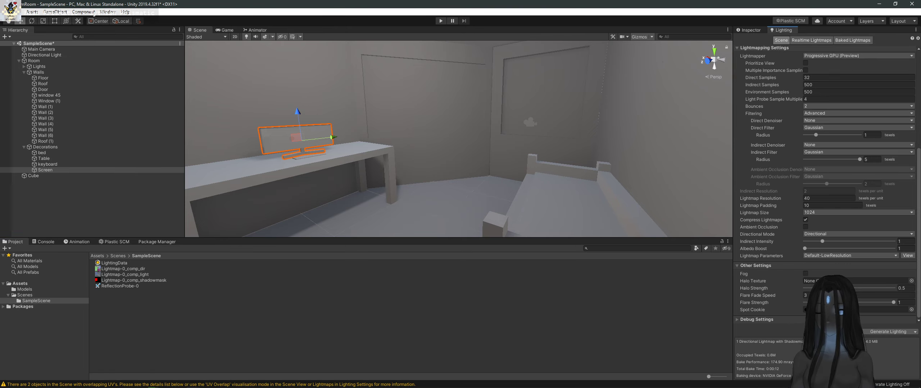
click(850, 256)
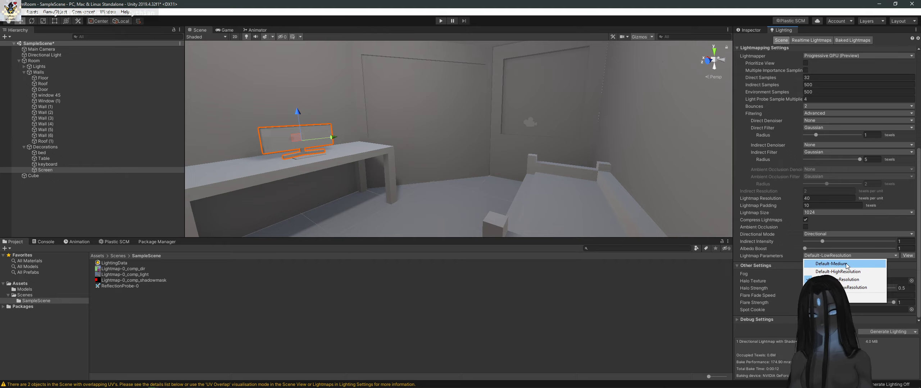
click(831, 264)
click(894, 332)
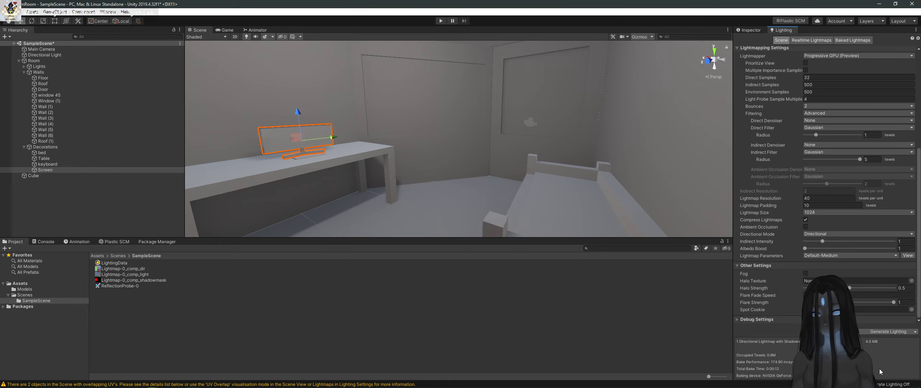
click(885, 332)
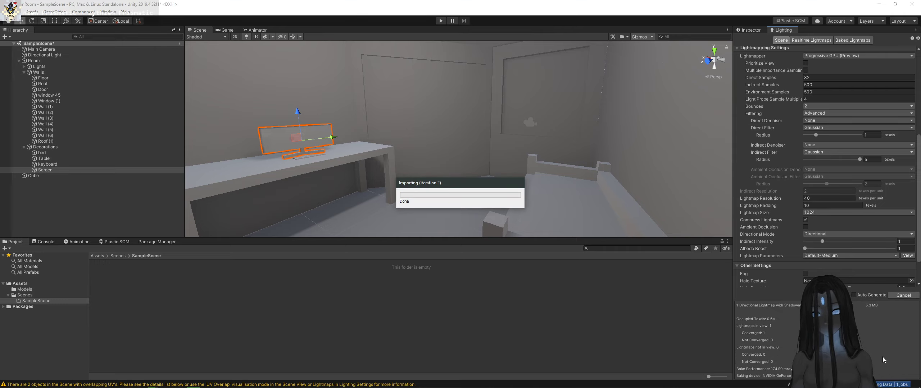
Step: Set Lightmap Parameters to Default-HighResolution and generate the lighting again
click(862, 256)
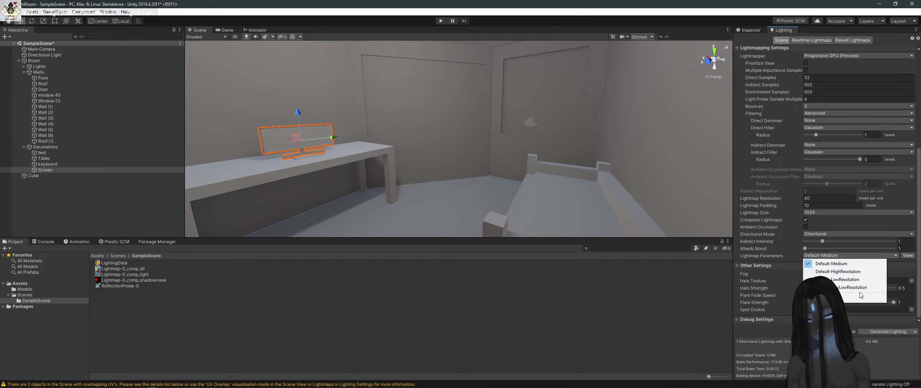
click(856, 273)
click(888, 332)
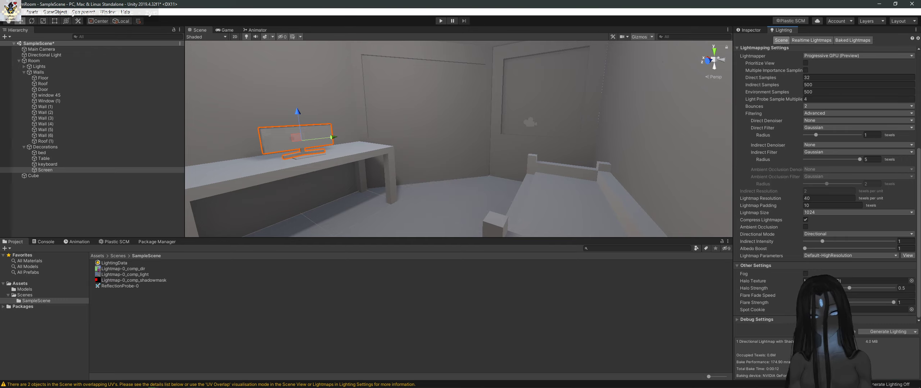
Step: View the Default-HighResolution parameter values and the Lightmap-0_comp_dir texture, and return to the scene's lighting settings
click(908, 255)
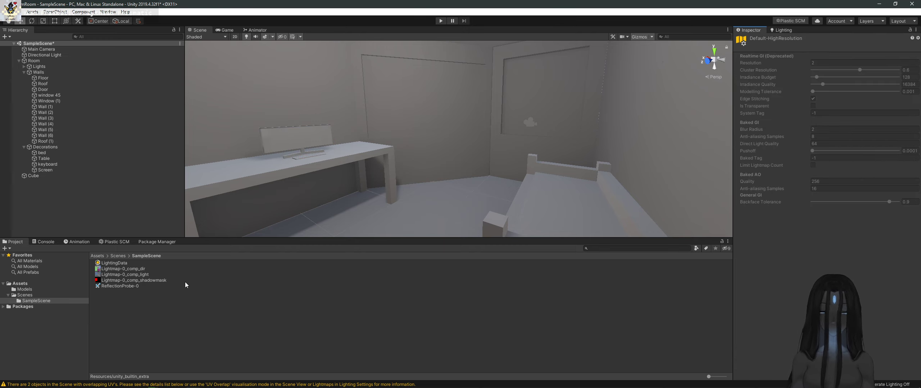
click(139, 269)
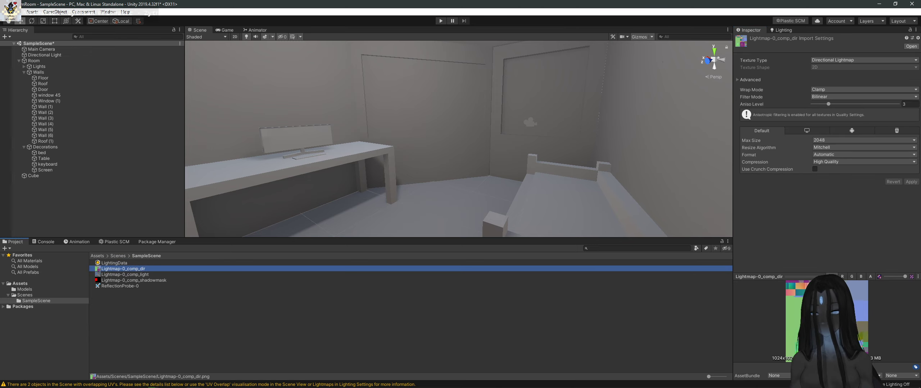
click(781, 32)
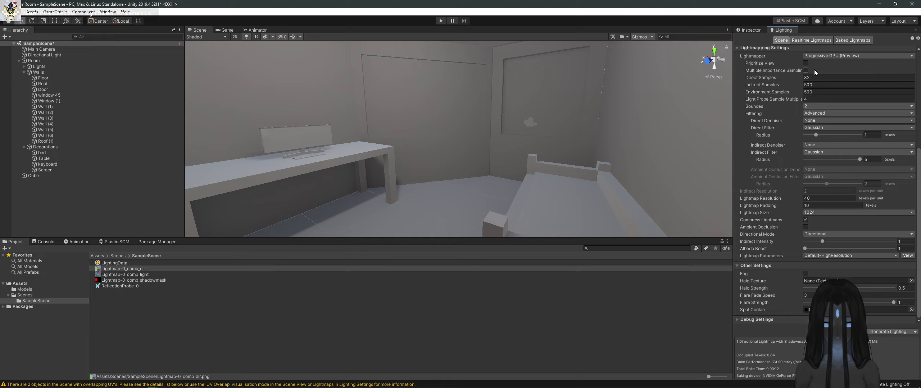
Step: Enable Ambient Occlusion, set Directional Mode to Non-Directional, generate the lighting and inspect the shading around the table
click(843, 227)
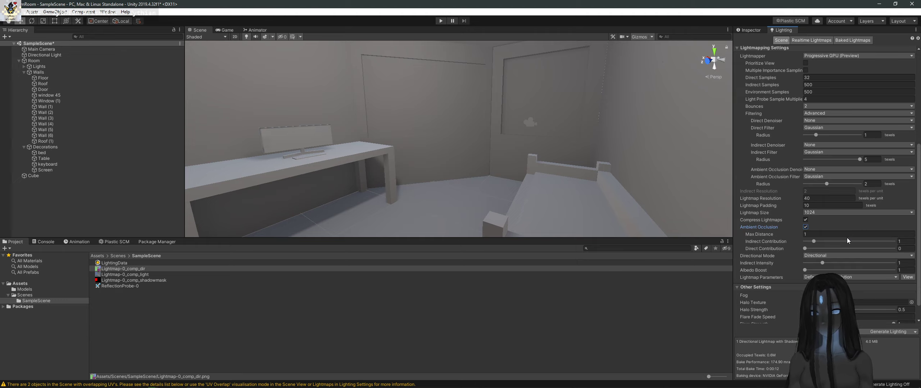
click(851, 257)
click(851, 257)
click(851, 256)
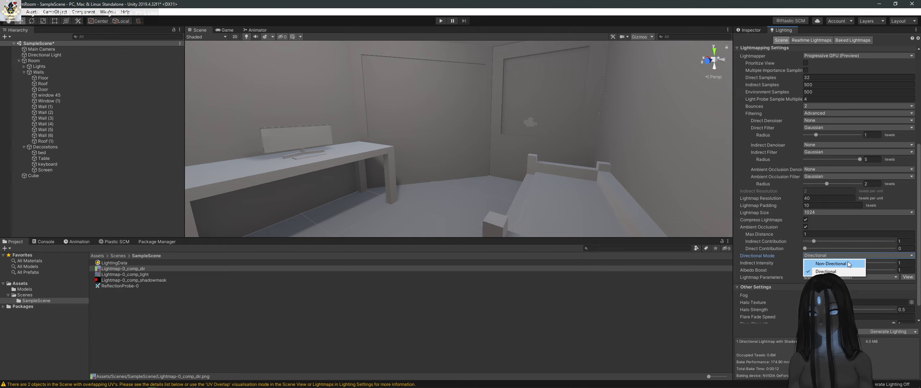
click(848, 264)
click(887, 332)
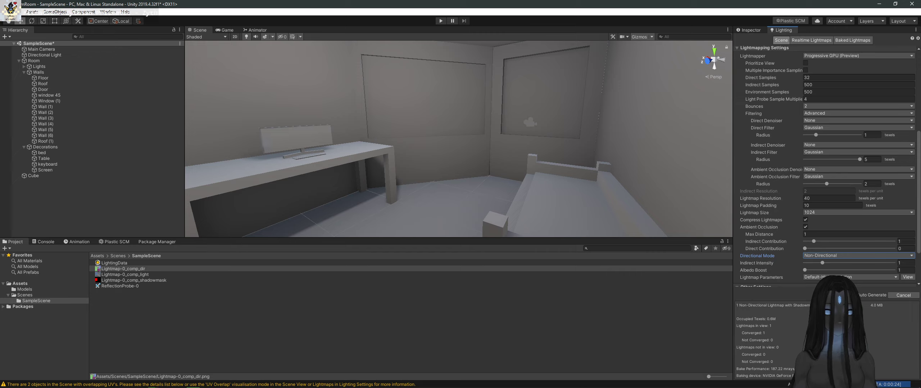
right_drag(527, 152, 553, 144)
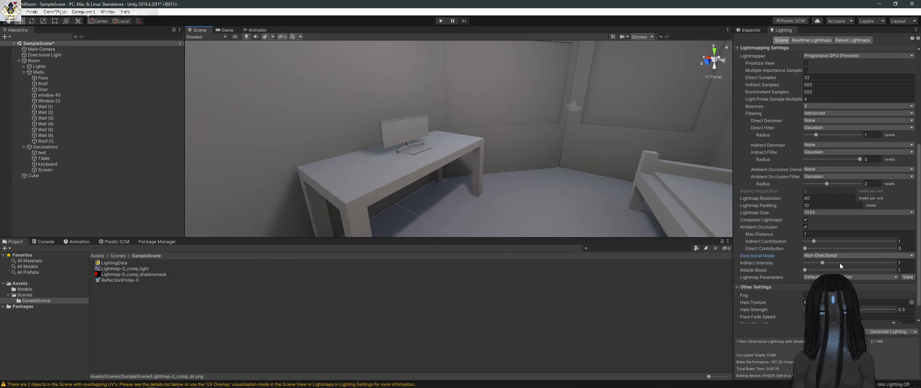
Step: Disable Ambient Occlusion, set Lightmap Size to 2048 and generate the lighting
click(805, 227)
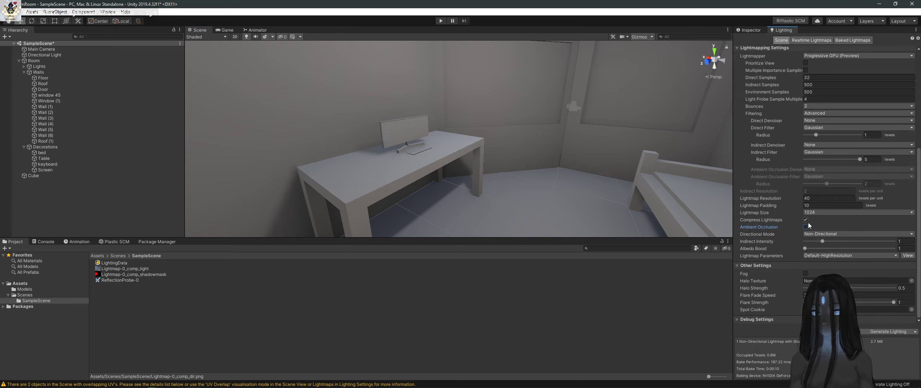
click(838, 213)
click(823, 268)
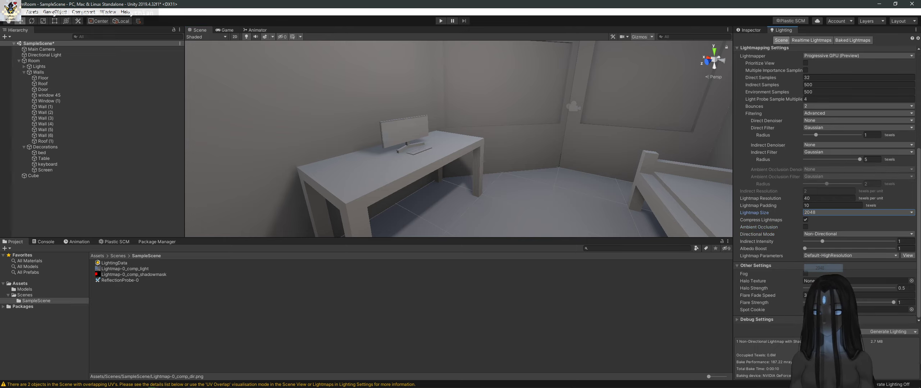
click(902, 331)
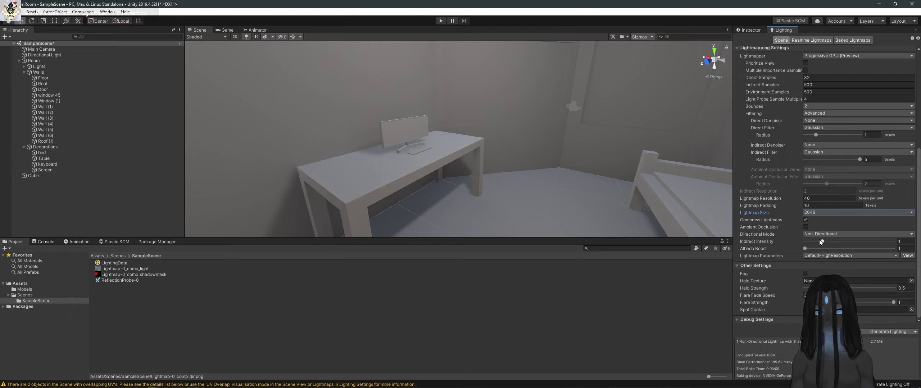
Step: Inspect the baked shading on the table, bed and floor from several viewpoints in the room
right_drag(545, 199, 551, 176)
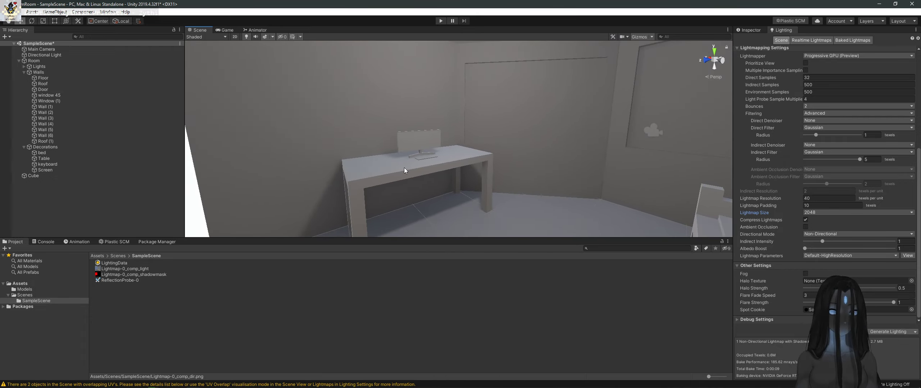
right_drag(456, 148, 518, 178)
click(518, 178)
key(f)
alt+drag(374, 172, 456, 152)
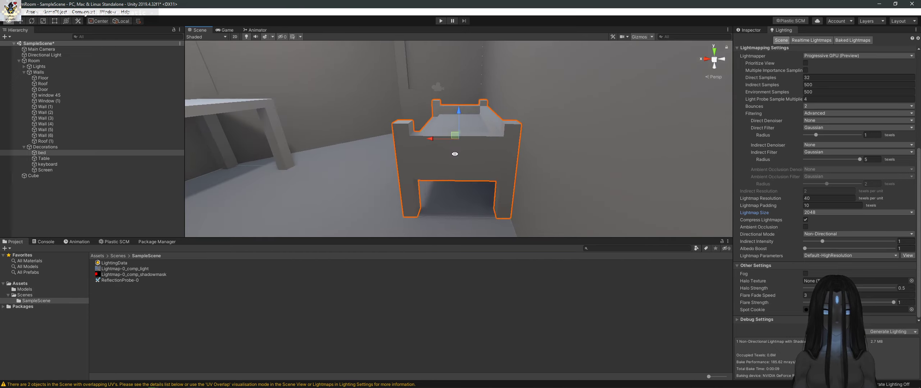
right_drag(456, 152, 497, 168)
click(502, 177)
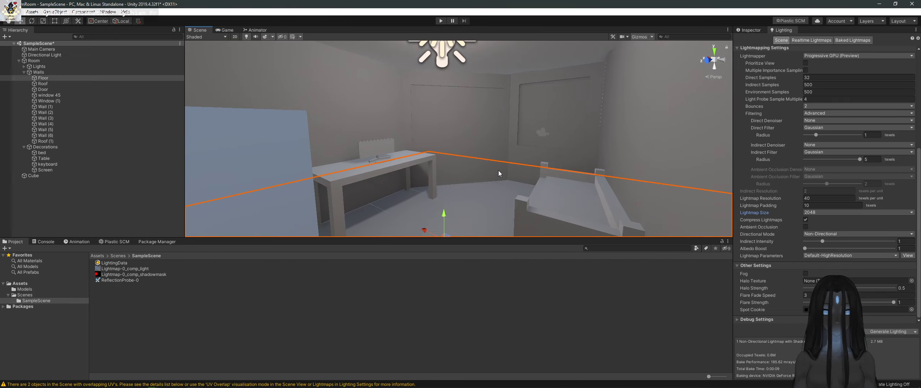
click(329, 290)
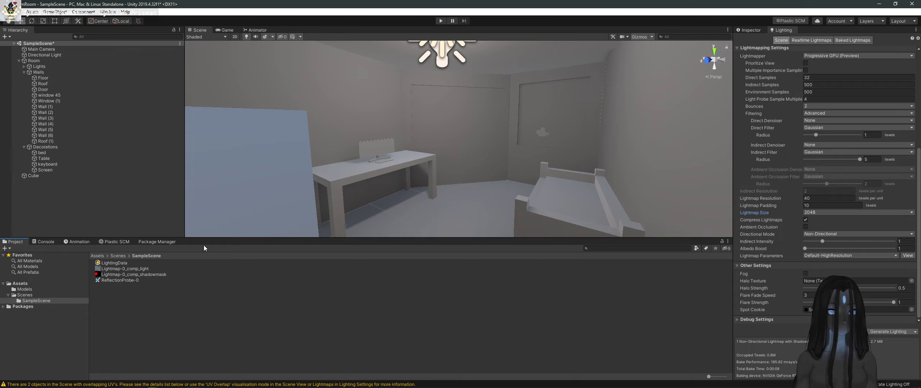
Step: Save the scene, and save a copy of it as Main in the Scenes folder
key(ctrl+s)
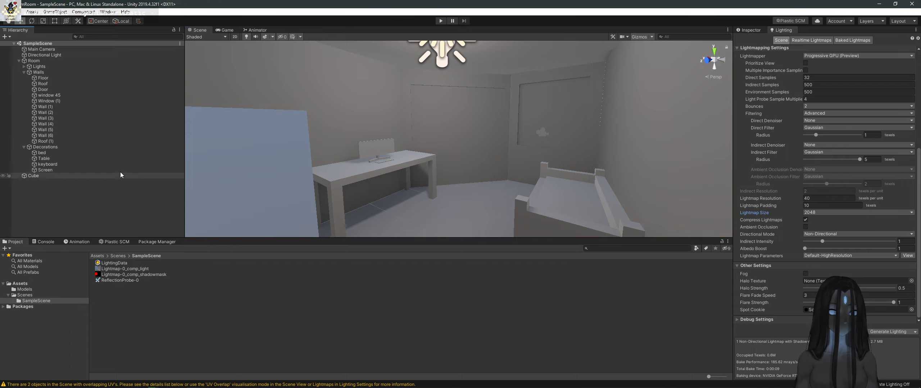
key(ctrl+shift+s)
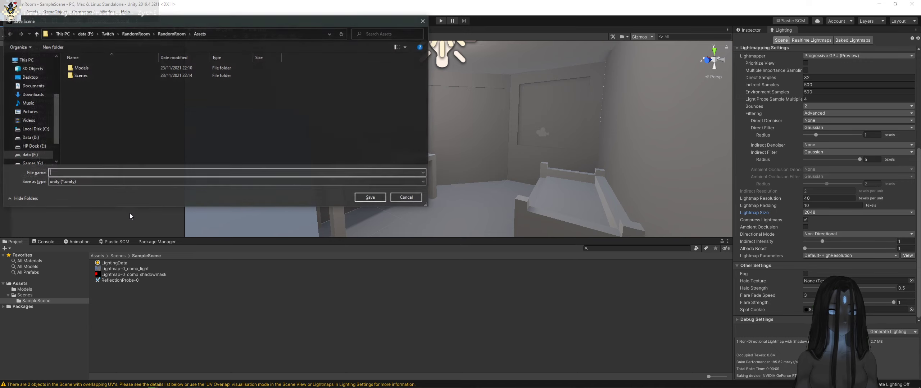
click(92, 75)
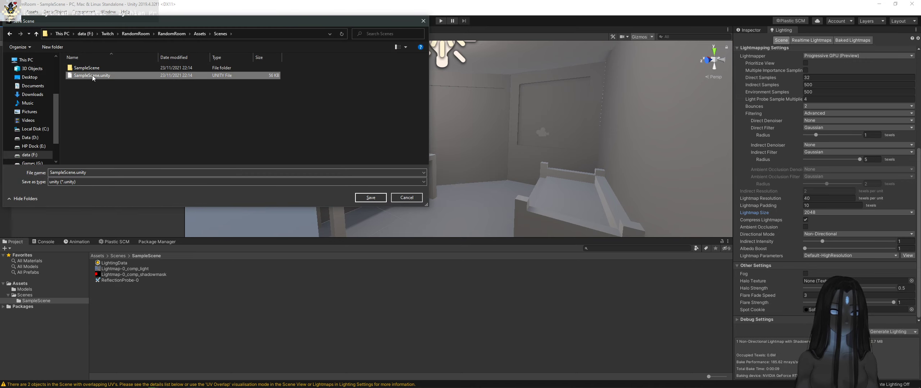
double_click(74, 172)
text(Main)
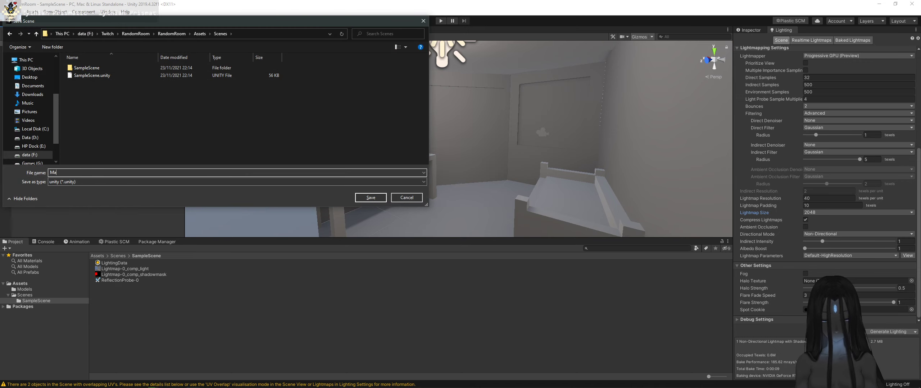
key(Return)
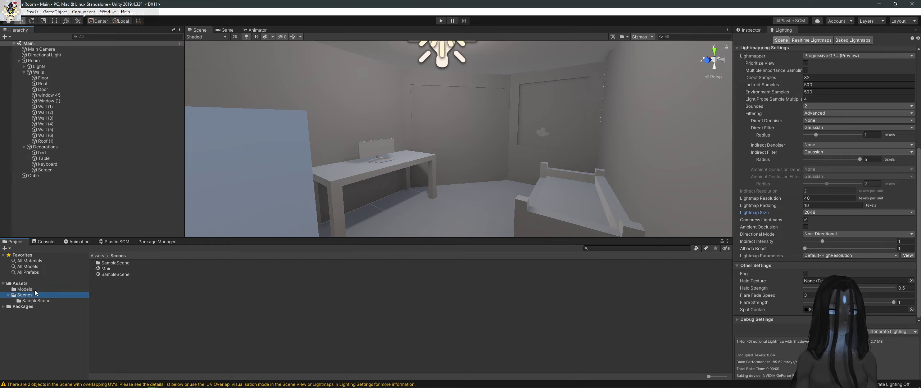
Step: Delete the old SampleScene scene file from the Scenes folder
click(109, 274)
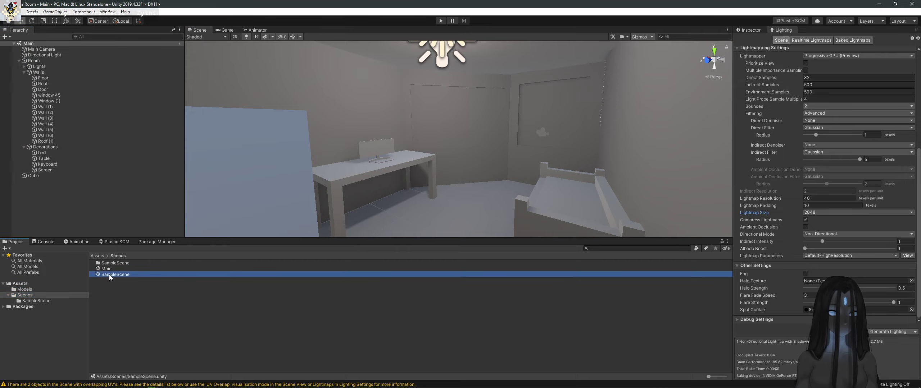
key(Delete)
key(Return)
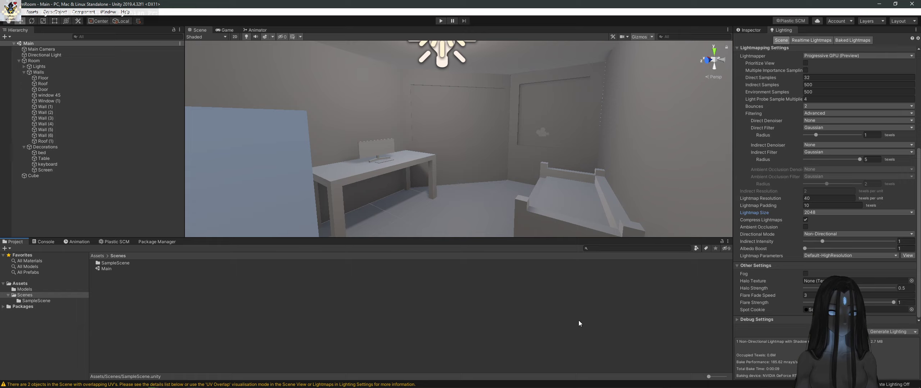
Step: Generate the lighting for the Main scene
click(893, 331)
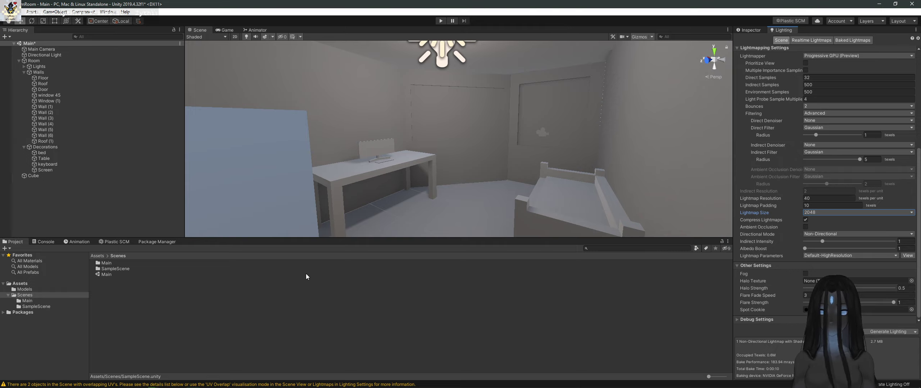
Step: Enable crunch compression on Lightmap-0_comp_light in the SampleScene folder, try Normal Quality compression and set it back to High Quality
click(118, 269)
double_click(120, 269)
click(132, 269)
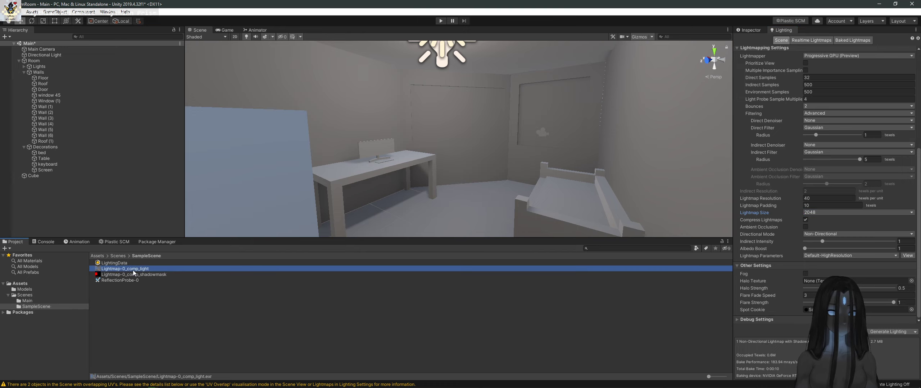
click(750, 30)
click(815, 169)
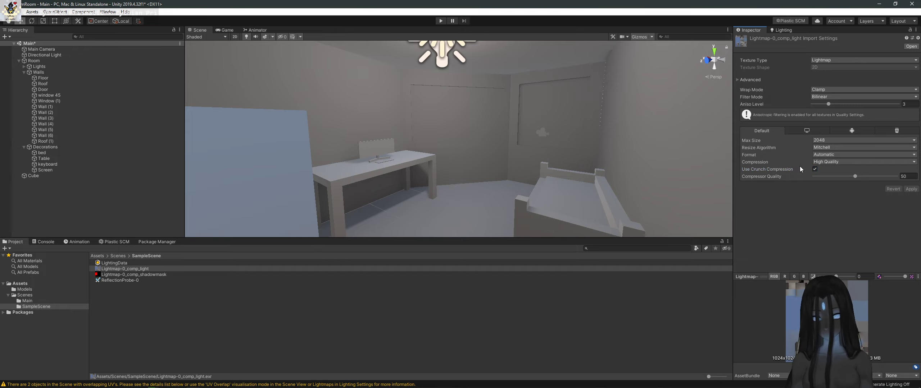
click(834, 162)
click(866, 186)
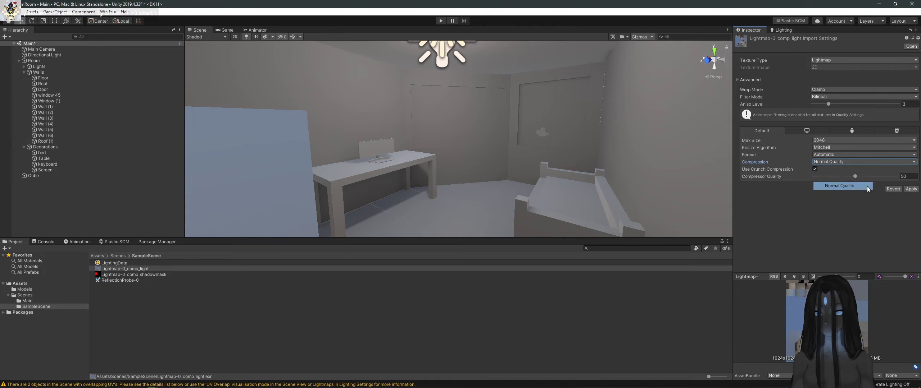
click(832, 162)
click(838, 193)
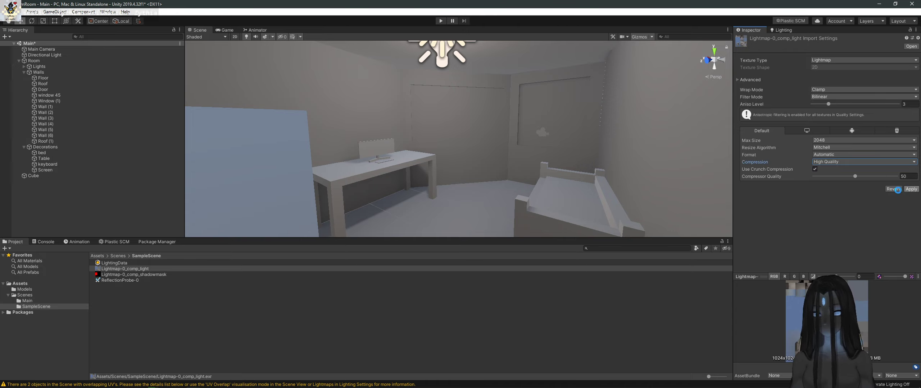
Step: Set the SampleScene light texture's Max Size to 1024, then reduce it to 512 and apply the changes
click(842, 140)
click(838, 190)
click(910, 189)
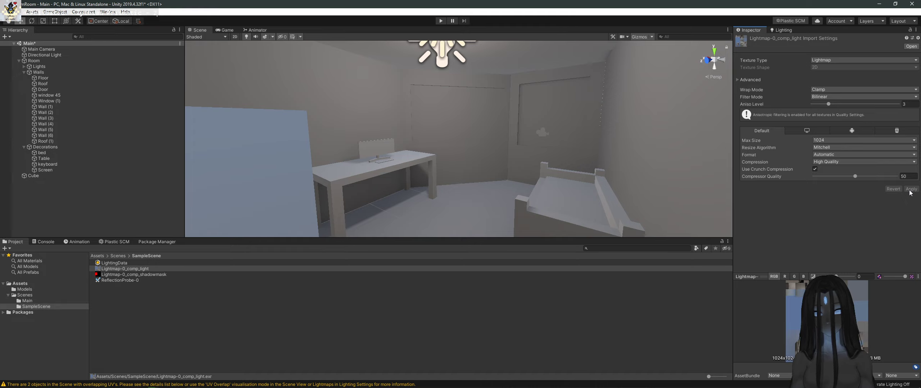
click(846, 140)
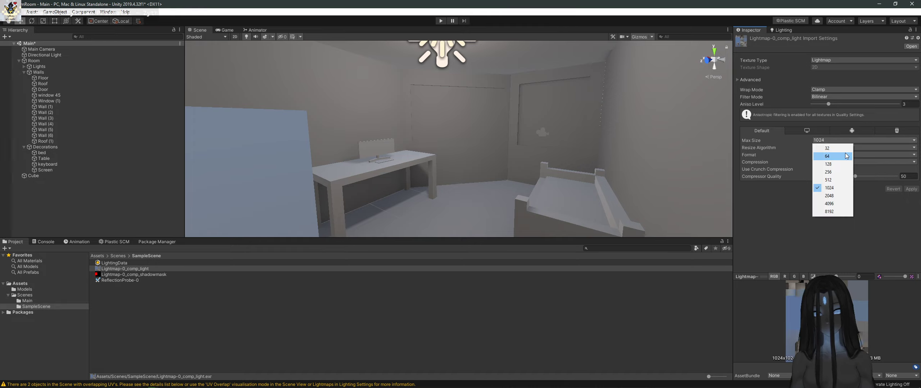
click(846, 180)
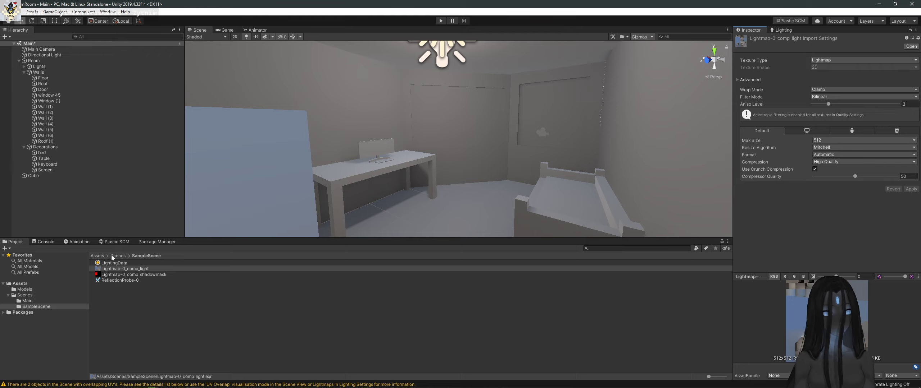
Step: Enable crunch compression on the SampleScene folder's Lightmap-0_comp_shadowmask and ReflectionProbe-0 textures and apply it
click(131, 275)
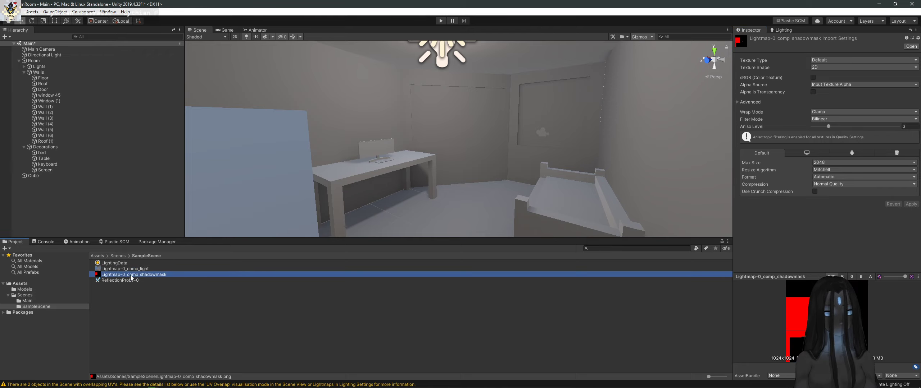
click(827, 192)
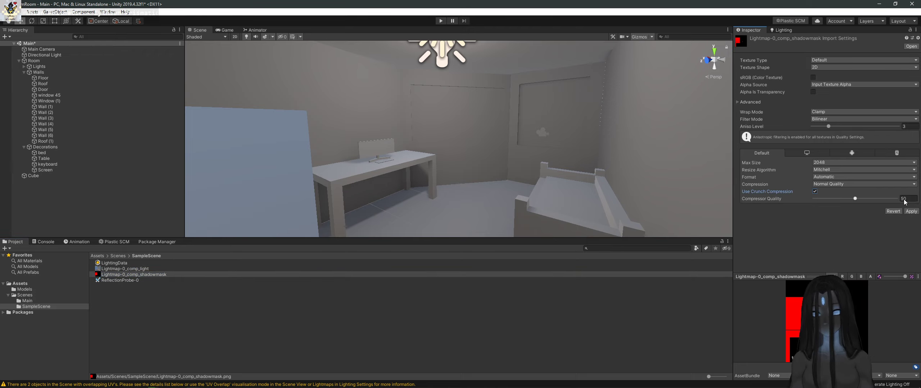
click(911, 211)
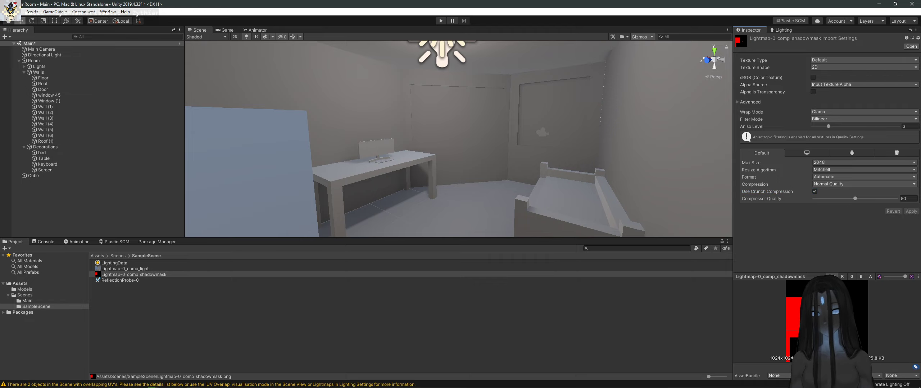
mouse_move(874, 381)
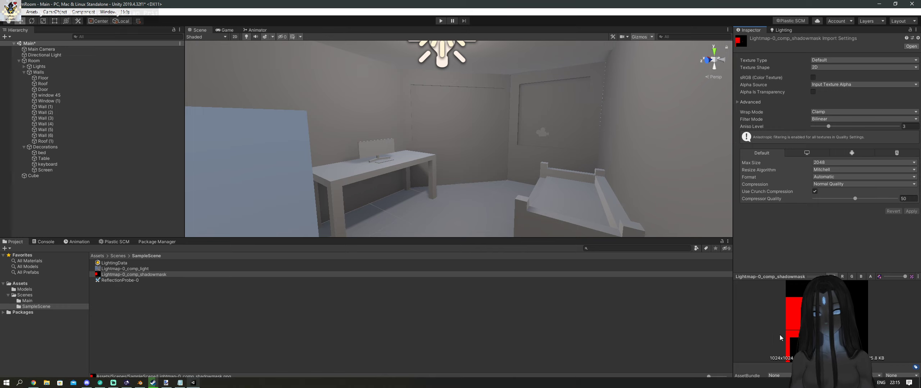
click(160, 280)
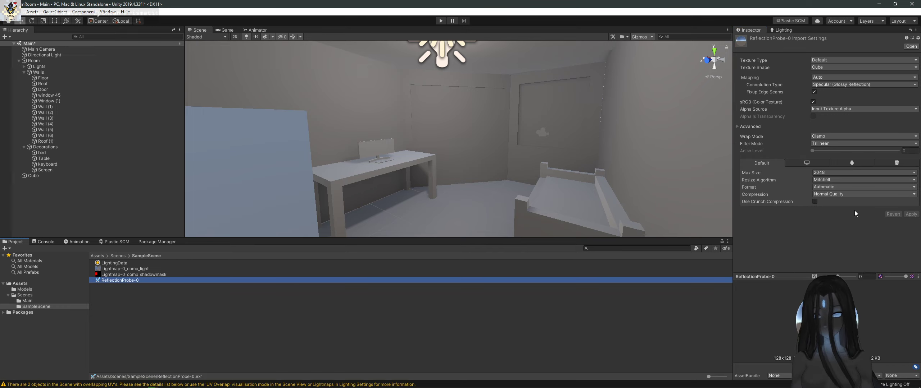
click(814, 202)
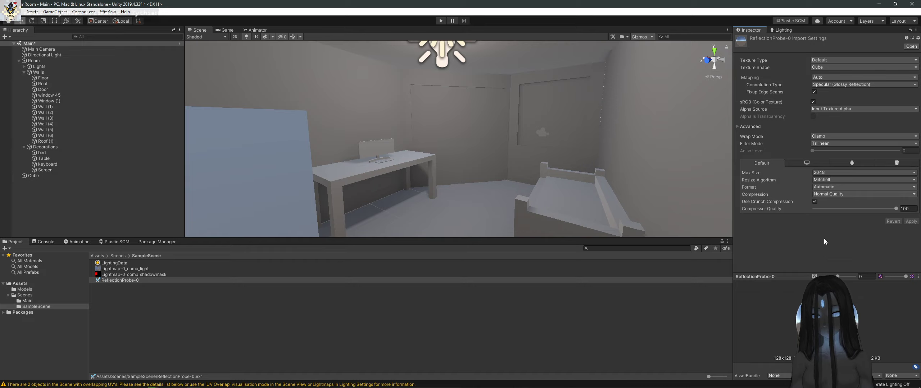
Step: Assign the Main scene to the LightingData asset in the SampleScene folder
click(146, 263)
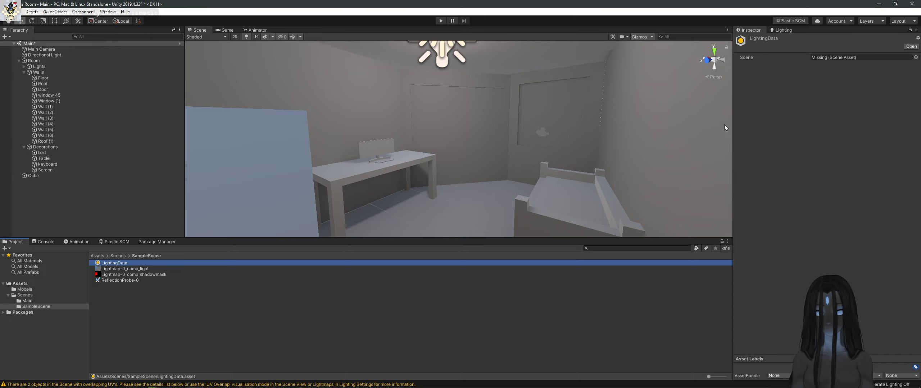
click(915, 57)
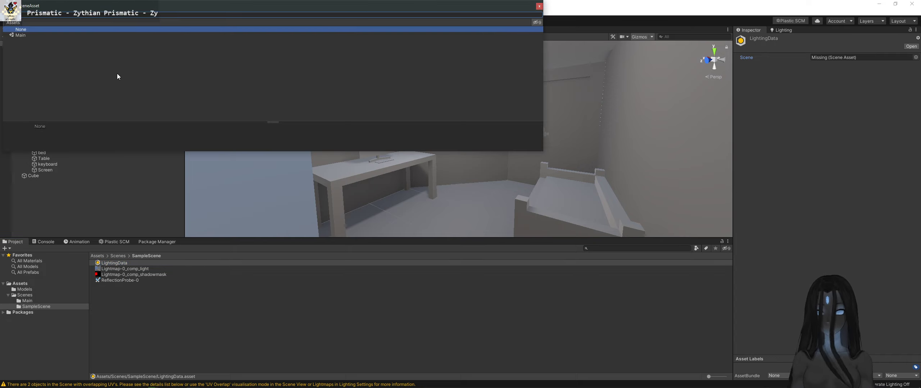
double_click(29, 36)
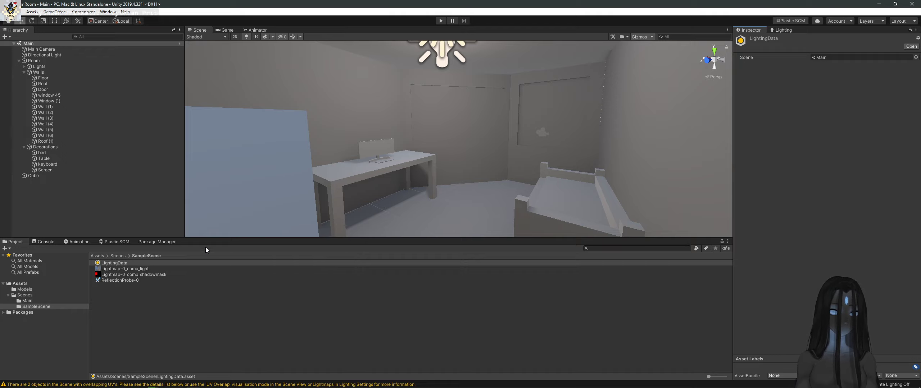
Step: Delete the SampleScene lighting folder from the Scenes folder
click(117, 256)
click(129, 275)
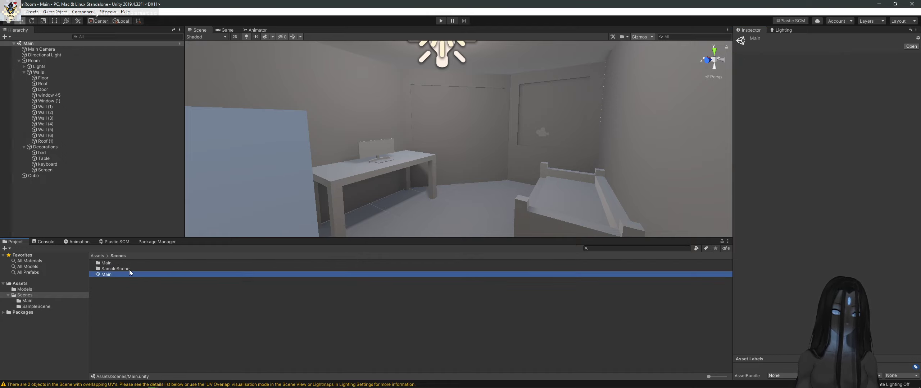
click(129, 269)
click(128, 264)
click(128, 271)
key(Delete)
key(Return)
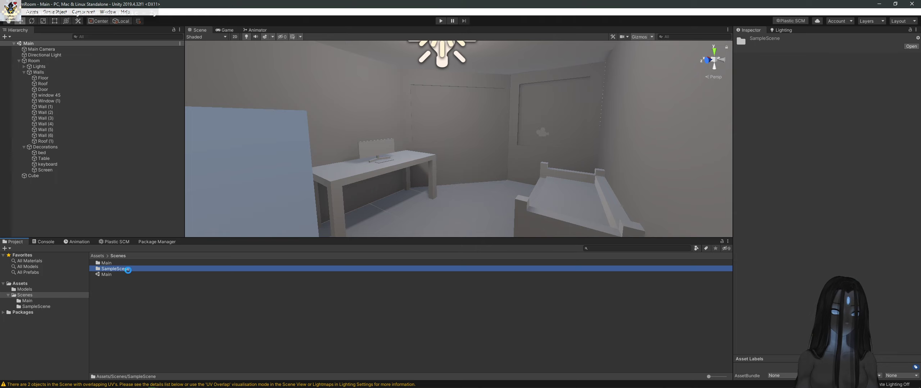
Step: Enable crunch compression on Lightmap-0_comp_light in the Main lighting folder and apply it
double_click(128, 265)
click(128, 277)
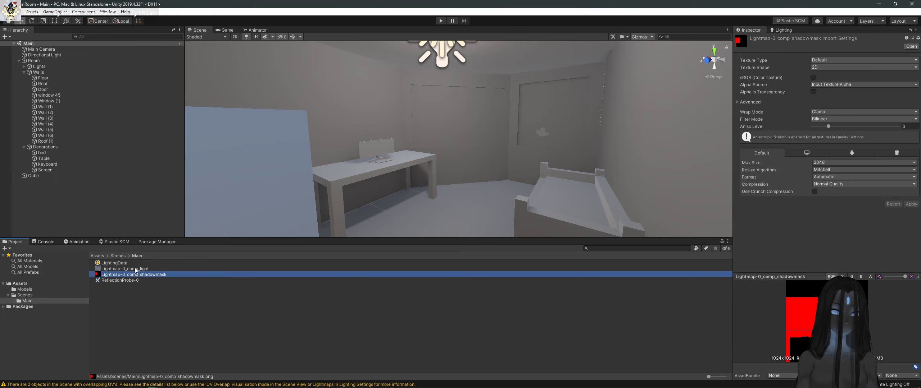
click(135, 268)
click(868, 179)
click(911, 189)
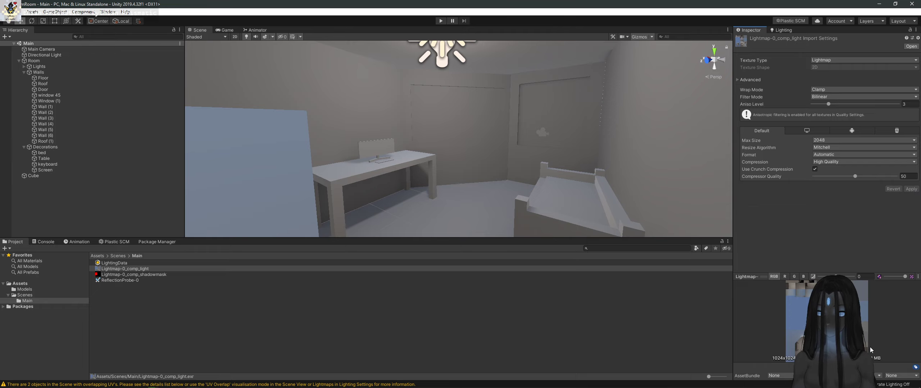
Step: Apply crunch compression to the Main folder's Lightmap-0_comp_shadowmask and ReflectionProbe-0 textures, and return to the Scenes folder
click(162, 275)
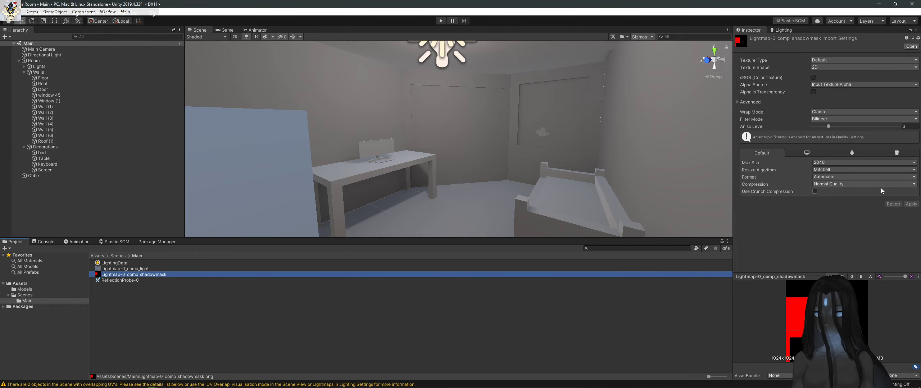
click(815, 191)
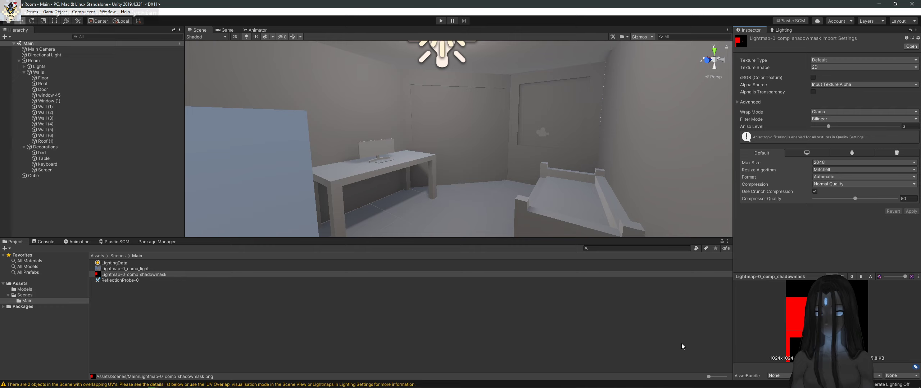
click(169, 281)
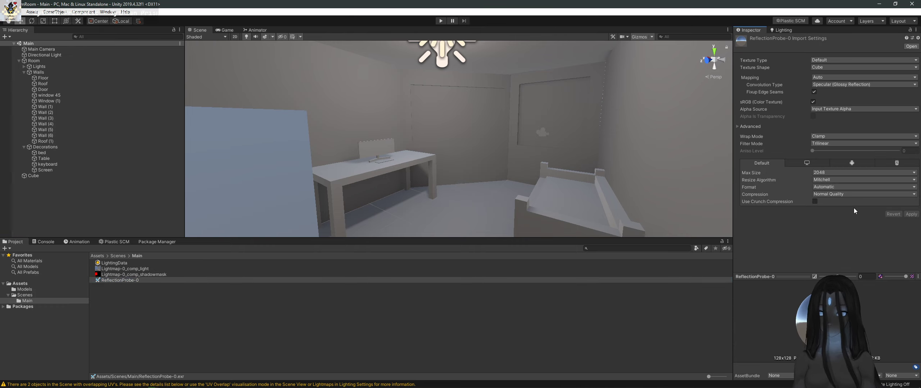
click(815, 202)
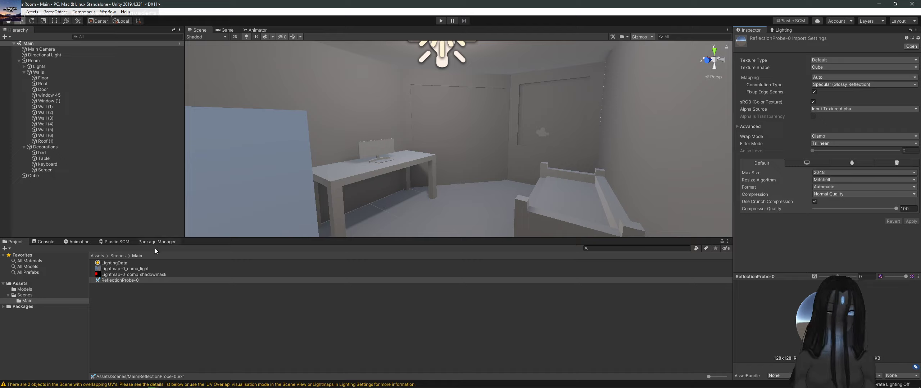
click(122, 256)
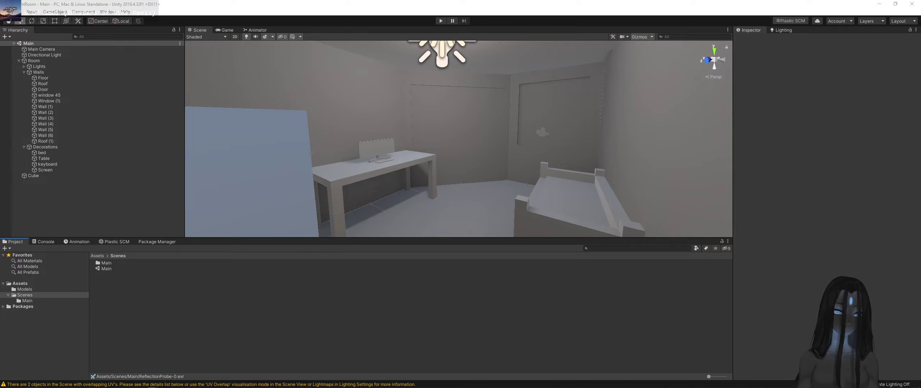
Step: Switch to the VRChat website in the browser and download the SDK3 Worlds package
drag(0, 144, 426, 0)
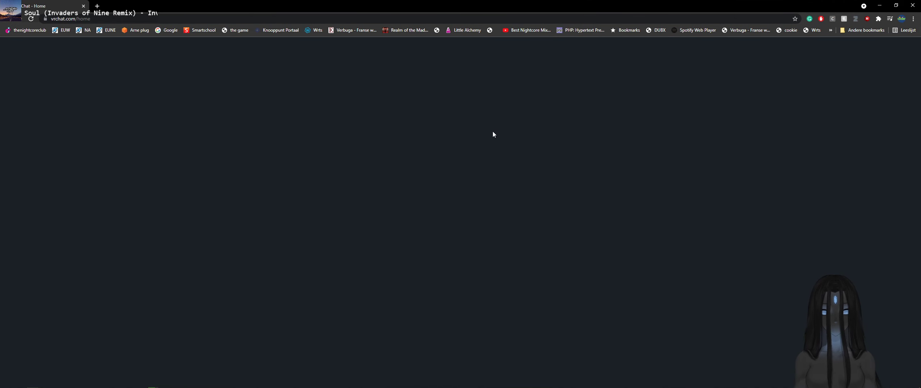
drag(495, 4, 503, 66)
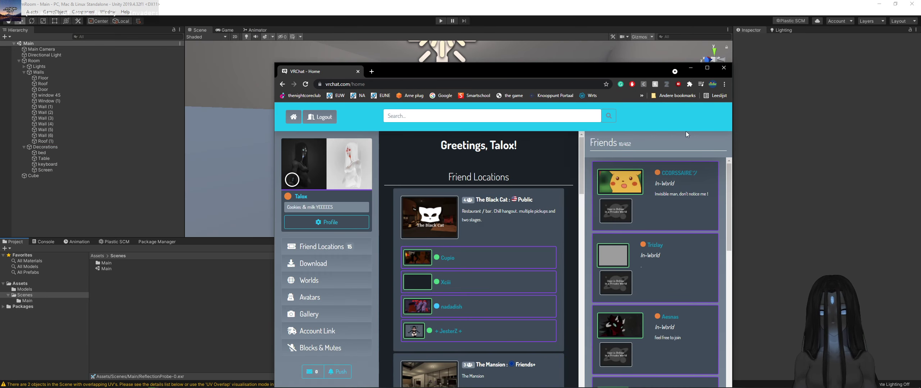
click(313, 264)
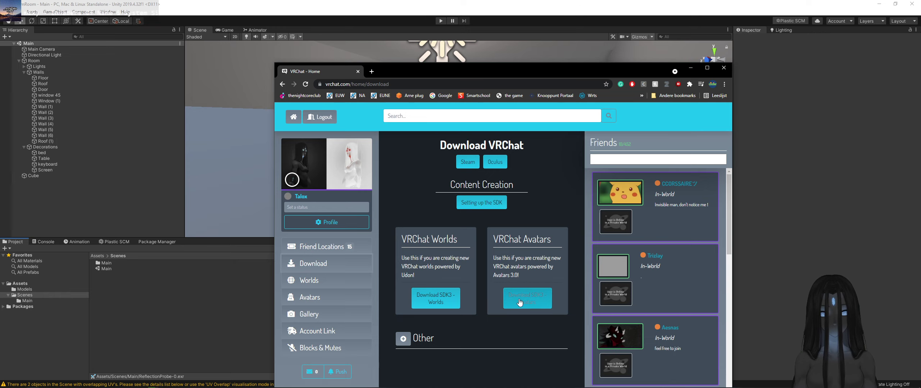
click(435, 299)
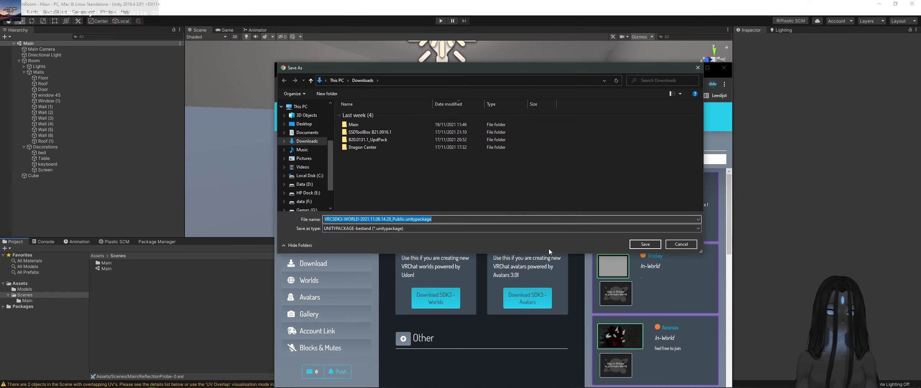
click(673, 243)
drag(627, 70, 0, 290)
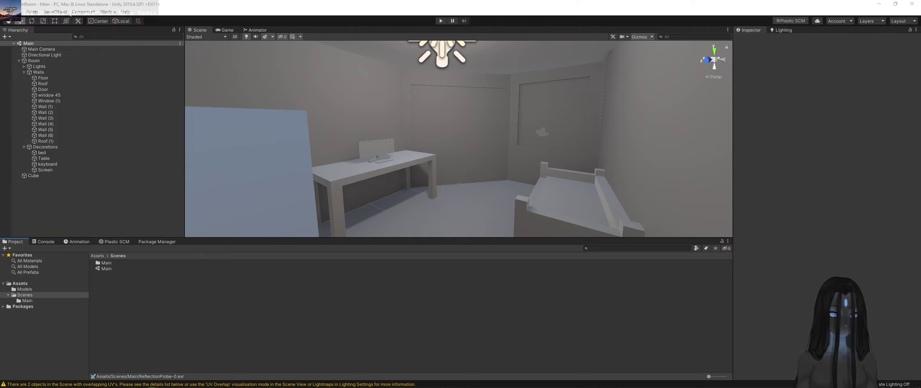
Step: Try to open the downloaded VRCSDK3-WORLD unitypackage from the Downloads folder by choosing an application for it
key(alt+Tab)
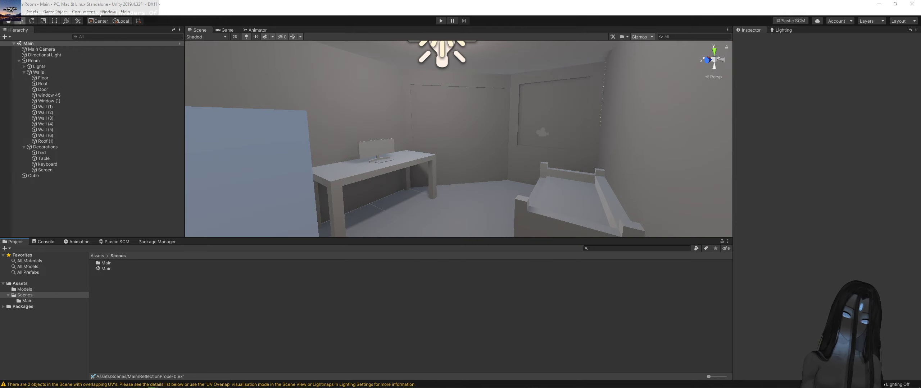
key(alt+Tab)
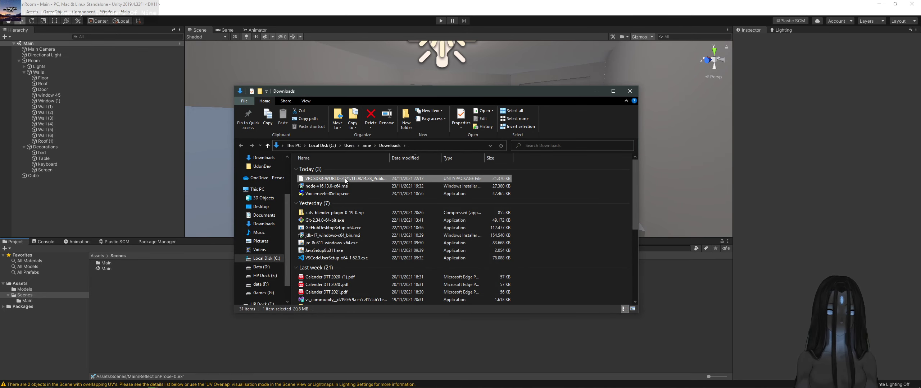
double_click(344, 179)
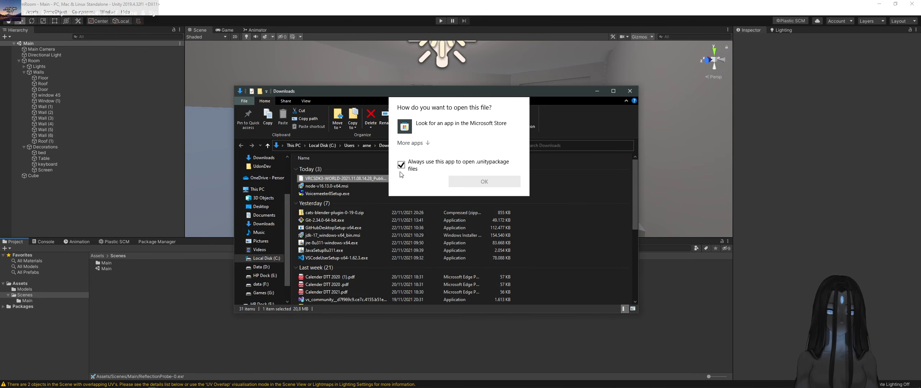
click(348, 181)
right_click(348, 180)
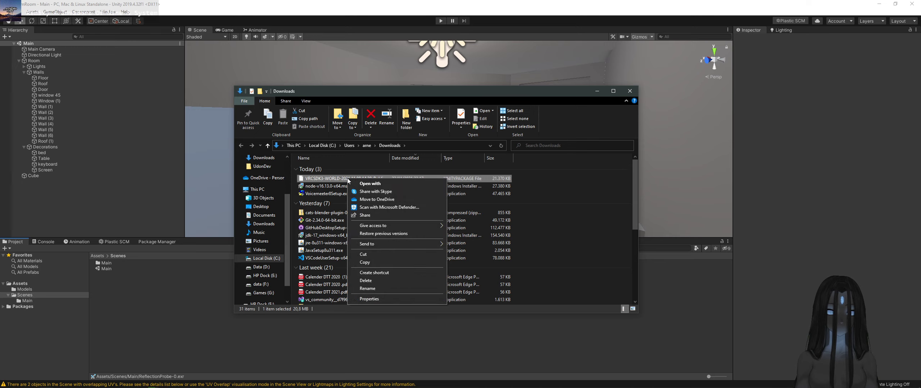
click(391, 185)
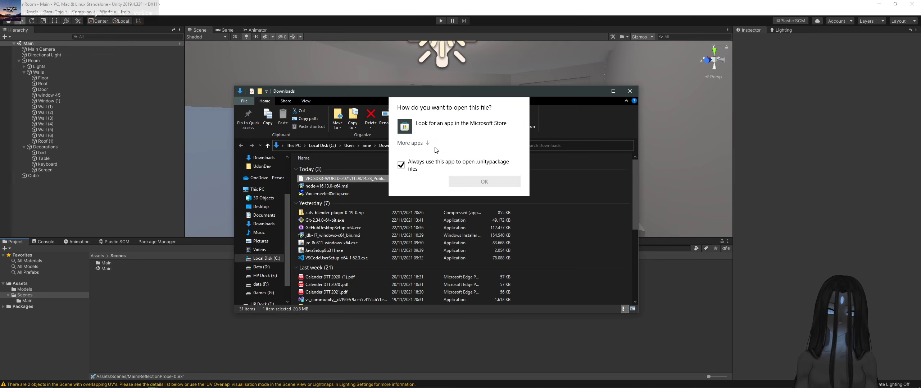
click(410, 143)
scroll(464, 216, down, 3)
scroll(465, 219, down, 2)
click(698, 120)
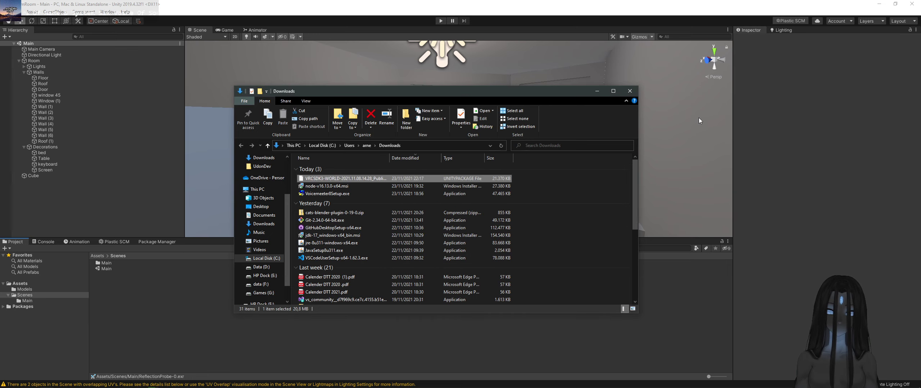
Step: Widen the Name column in the Downloads folder to read the SDK package's full file name, and close the folder
click(468, 187)
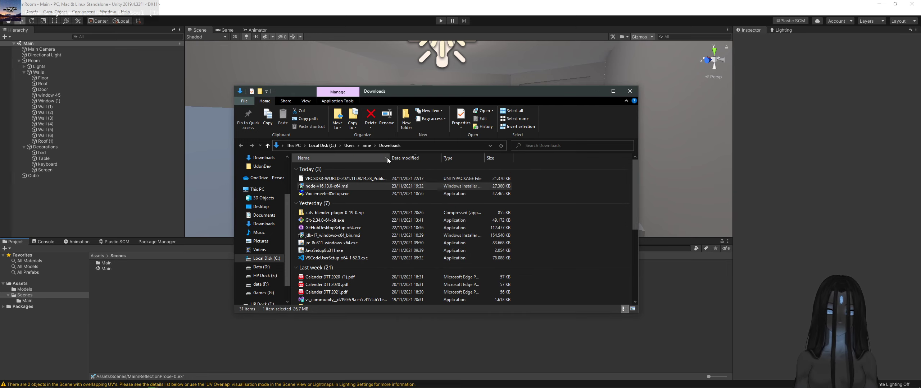
drag(388, 158, 442, 158)
click(414, 179)
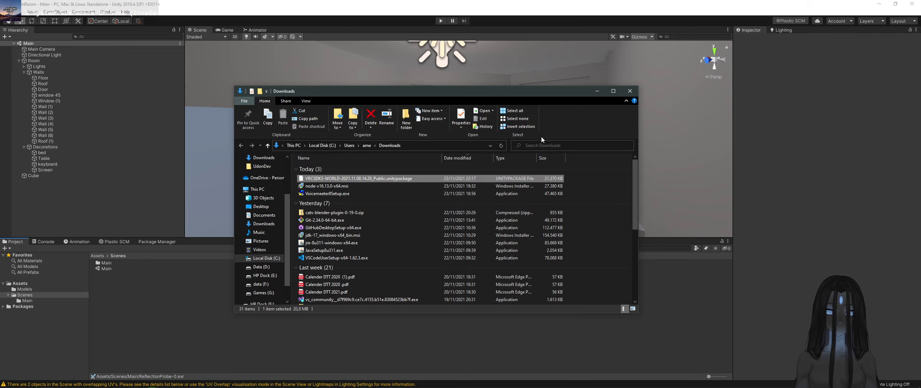
click(629, 91)
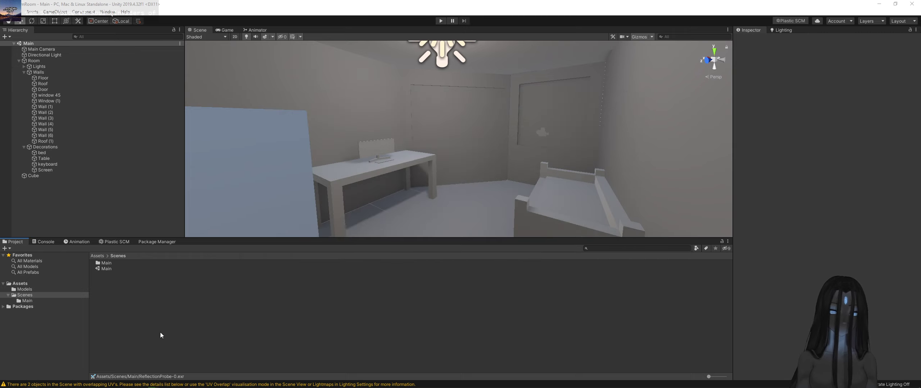
Step: Import the custom package VRCSDK3-WORLD-2021.11.08.14.28_Public.unitypackage from the Downloads folder into the Unity project with all its items
click(79, 344)
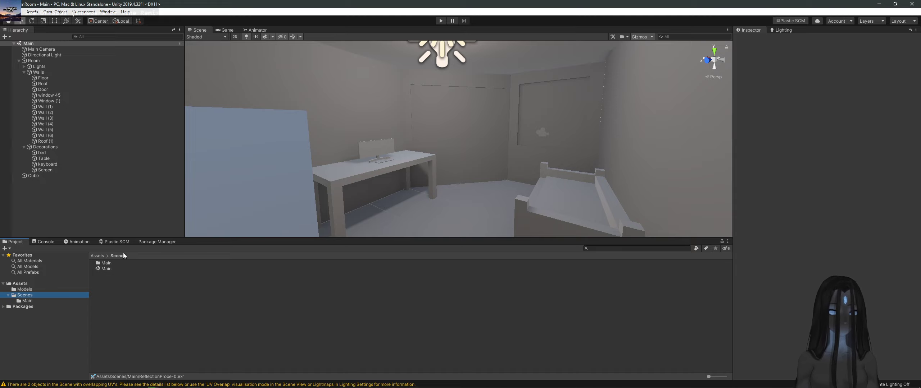
click(14, 11)
click(15, 11)
click(22, 12)
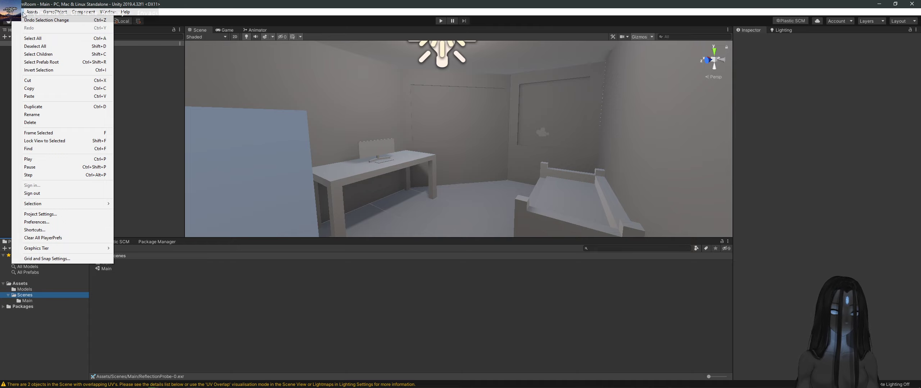
mouse_move(32, 11)
mouse_move(84, 99)
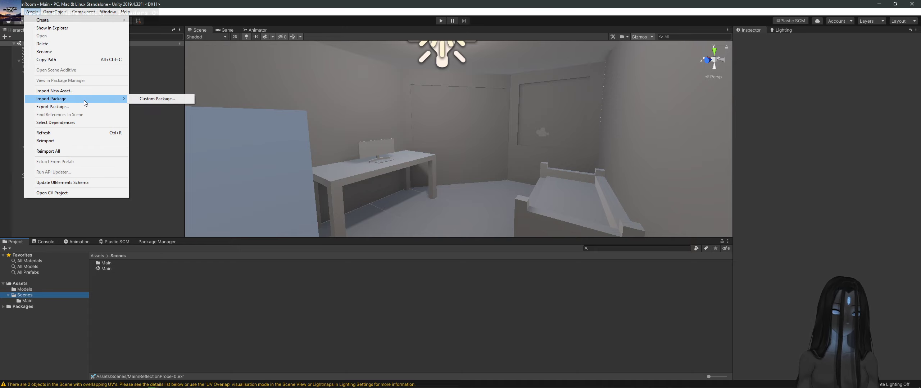
click(171, 100)
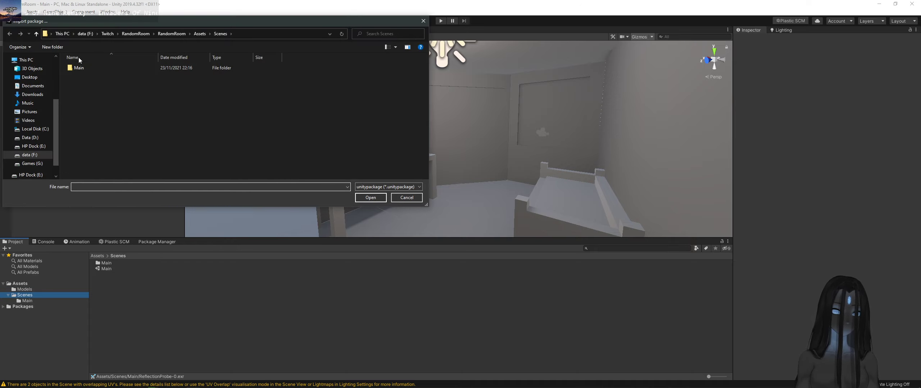
click(32, 94)
click(156, 78)
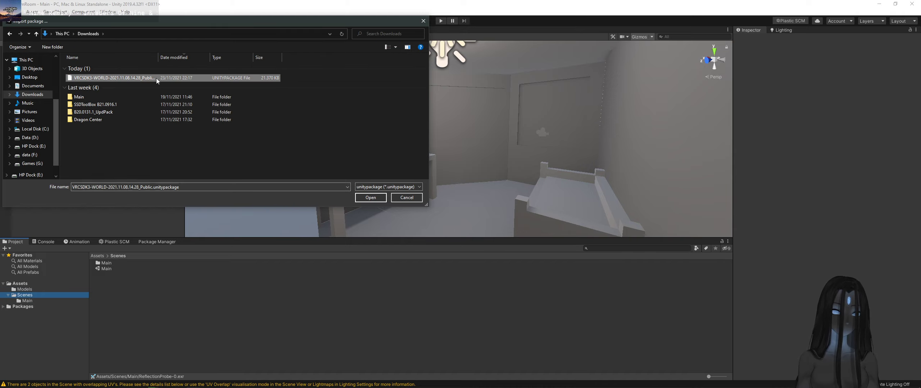
click(378, 199)
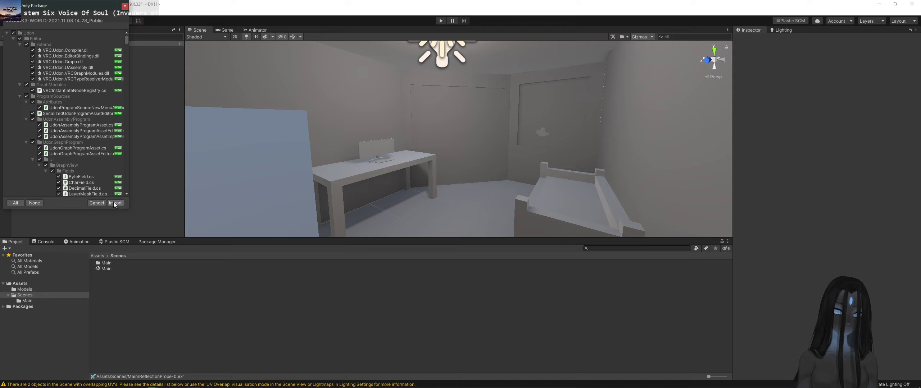
click(117, 204)
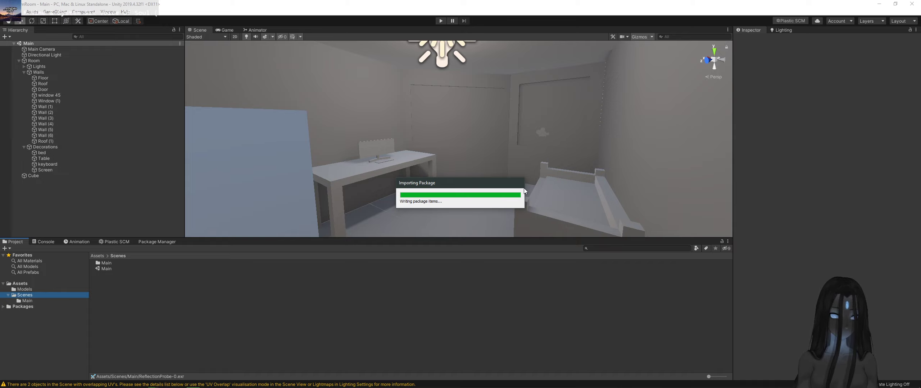
key(alt+Tab)
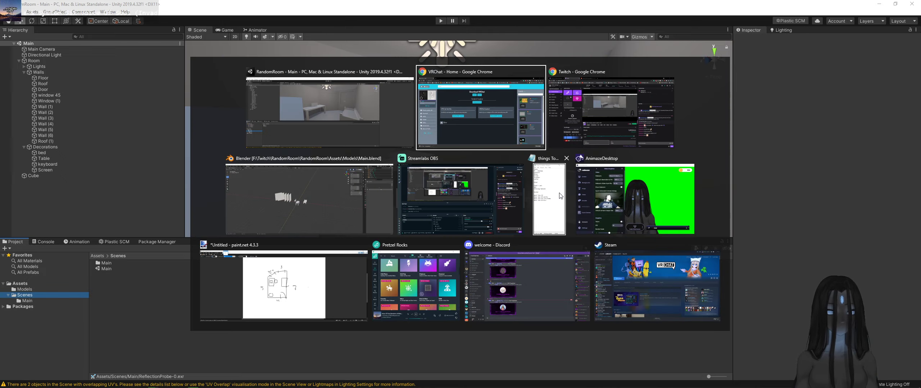
key(Escape)
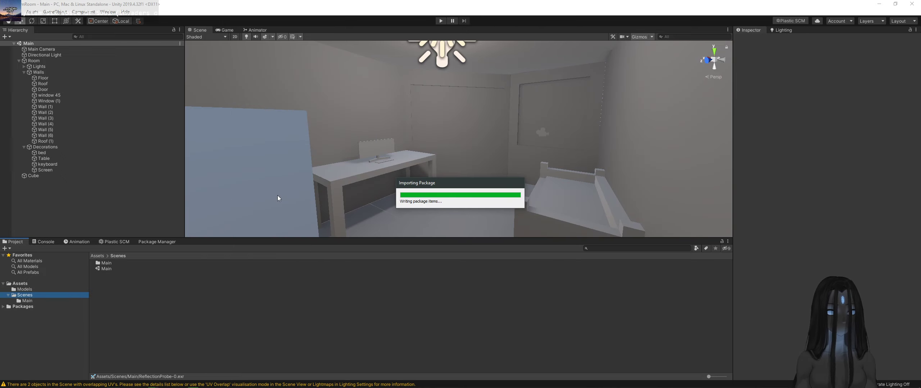
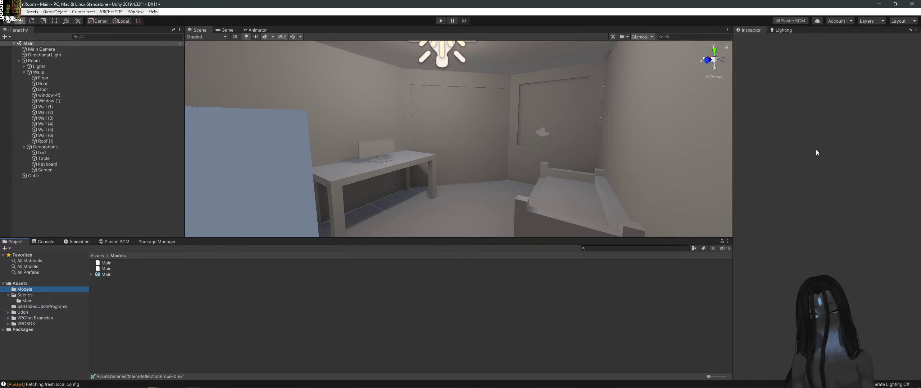
click(780, 35)
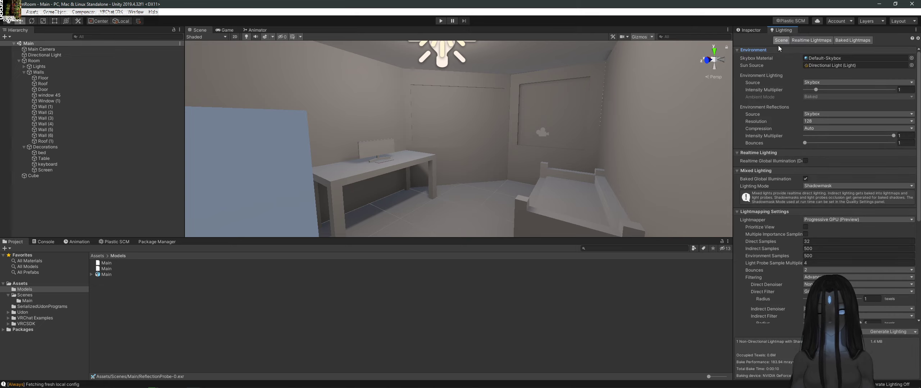
click(747, 30)
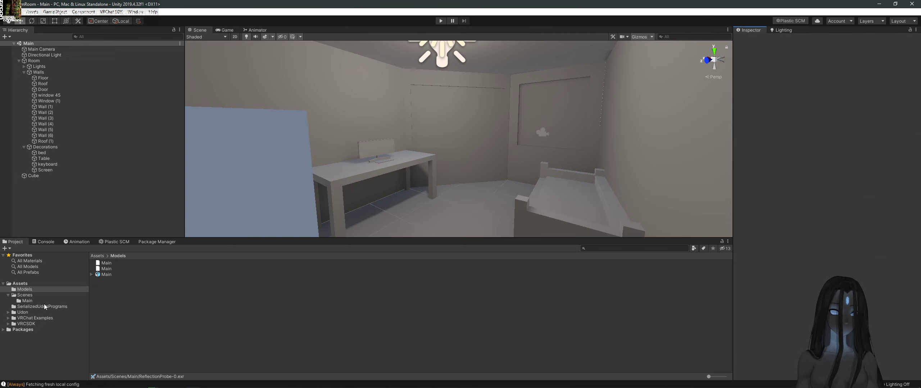
Step: Browse the contents of the imported VRCSDK and VRChat Examples folders in the project's assets
click(27, 324)
key(Right)
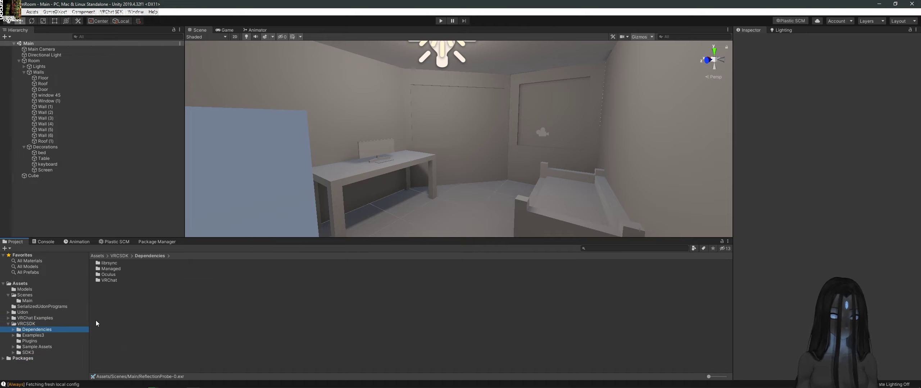
key(Down)
key(Down)
key(Down)
key(Down)
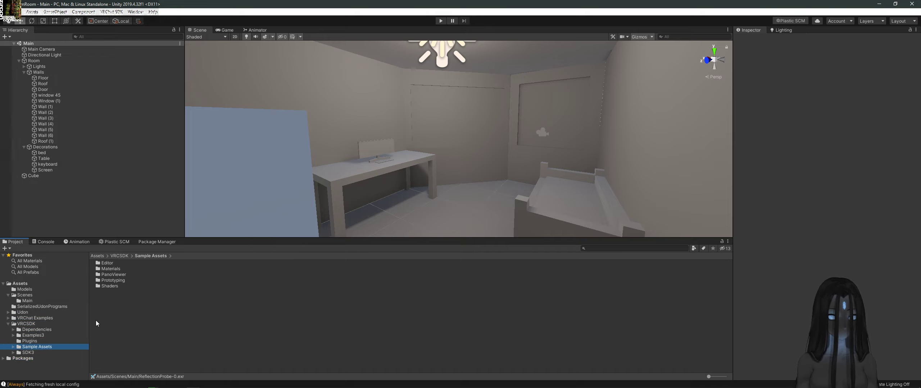
key(Up)
key(Up)
key(Up)
key(Up)
key(Up)
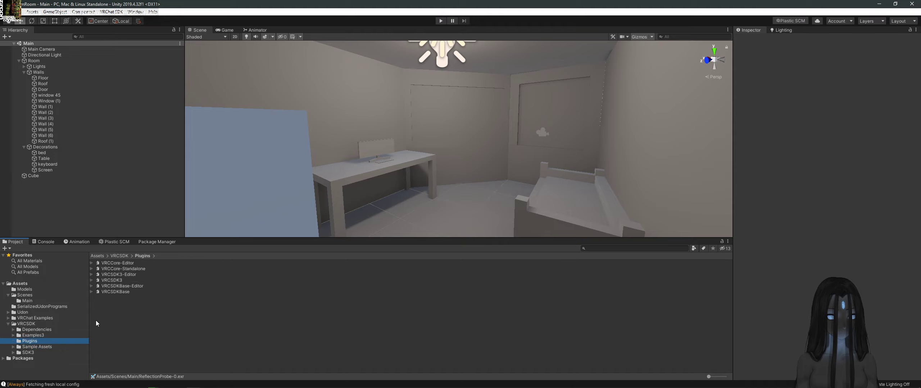
key(Right)
key(Down)
key(Down)
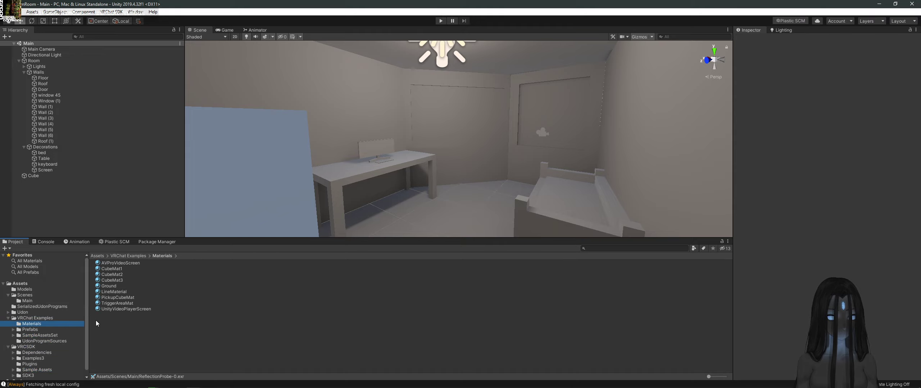
Step: Add the VRCWorld prefab from VRChat Examples/Prefabs to the Main scene and save the scene
drag(115, 315, 80, 217)
click(19, 61)
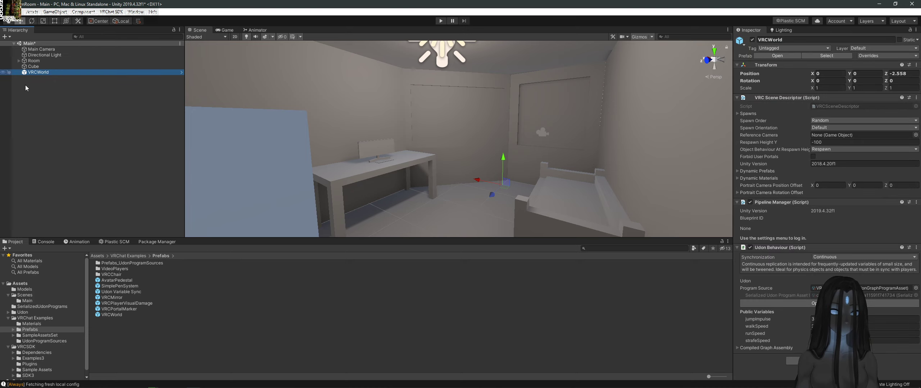
click(76, 156)
key(ctrl+s)
Step: Move the VRCWorld object along the Z axis to Z 2.2
click(60, 74)
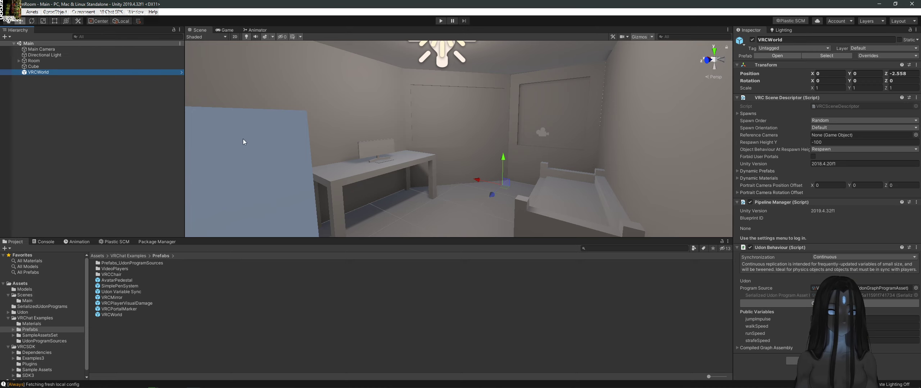
key(f)
alt+drag(492, 132, 464, 120)
scroll(477, 154, up, 10)
scroll(541, 154, down, 10)
scroll(551, 160, down, 3)
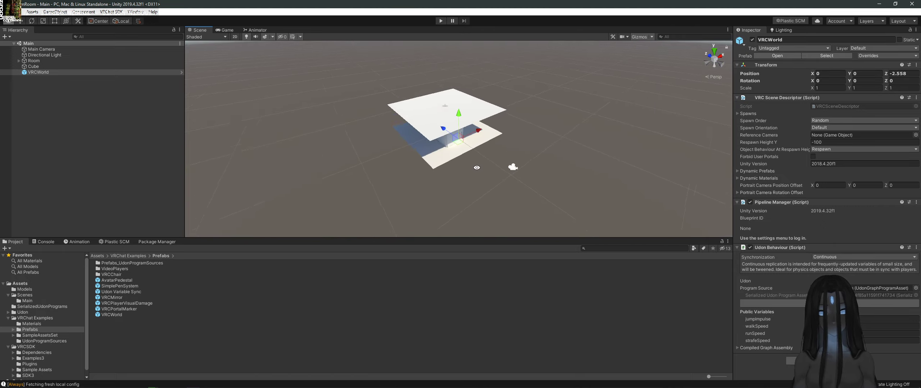
alt+drag(476, 165, 528, 172)
drag(438, 133, 404, 123)
key(f)
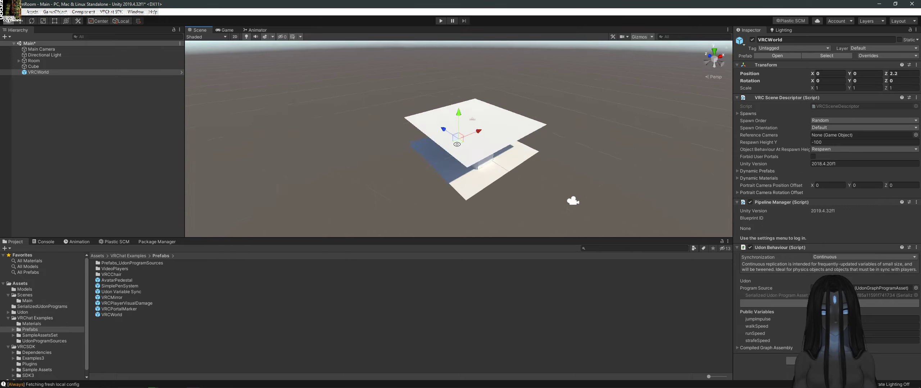
Step: Move the VRCWorld object inside the room to about X -0.521 and Z 2.714
scroll(473, 157, up, 12)
alt+drag(476, 161, 284, 167)
scroll(287, 168, down, 7)
scroll(471, 160, up, 2)
alt+drag(470, 160, 485, 159)
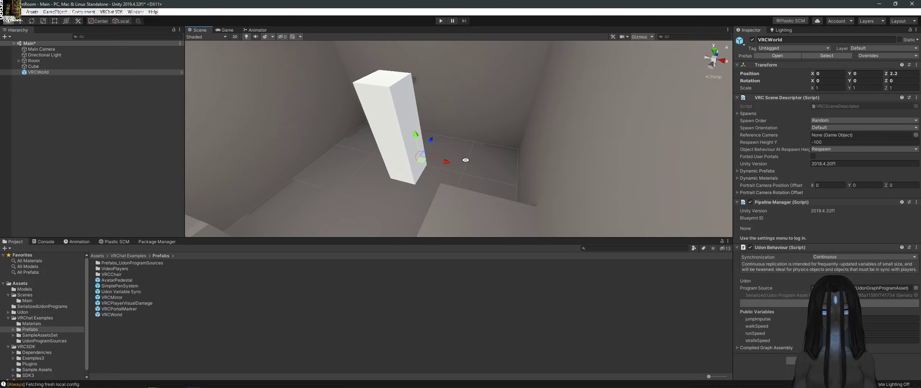
drag(430, 142, 208, 126)
click(432, 144)
click(382, 164)
click(69, 181)
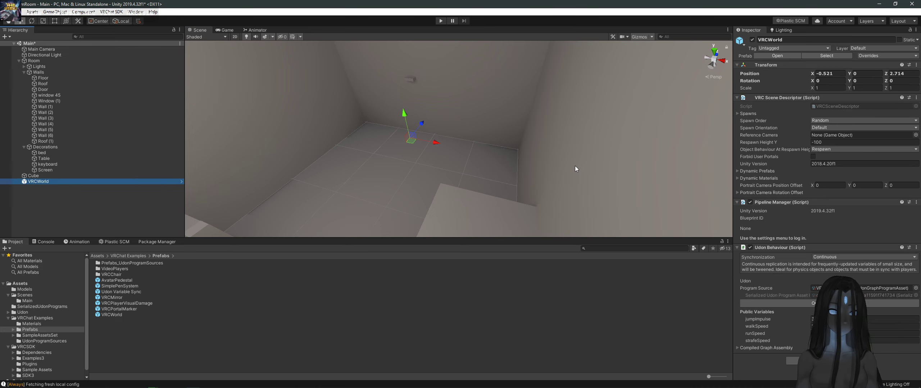
Step: Set VRCWorld's Y rotation to 180 and shift it along the X axis to about X -0.669
click(873, 80)
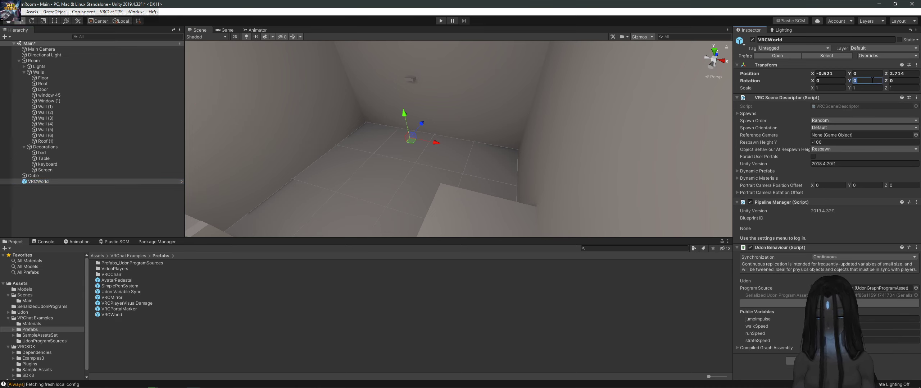
text(180)
key(Return)
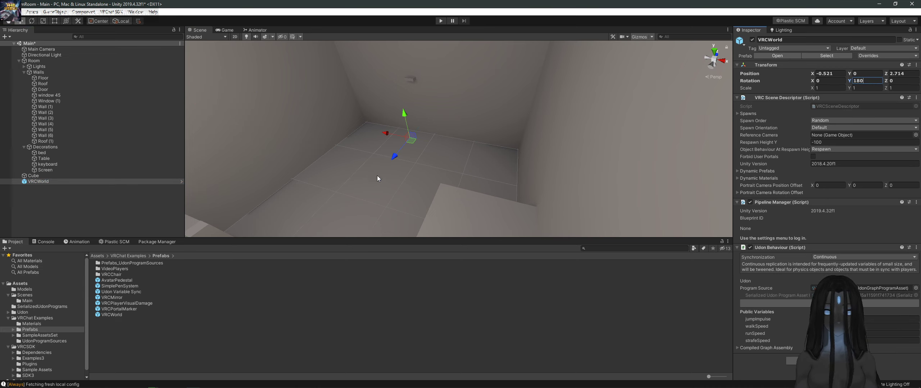
middle_drag(377, 175, 535, 157)
mouse_move(535, 158)
right_down()
mouse_move(582, 144)
mouse_move(526, 150)
mouse_move(537, 149)
right_up()
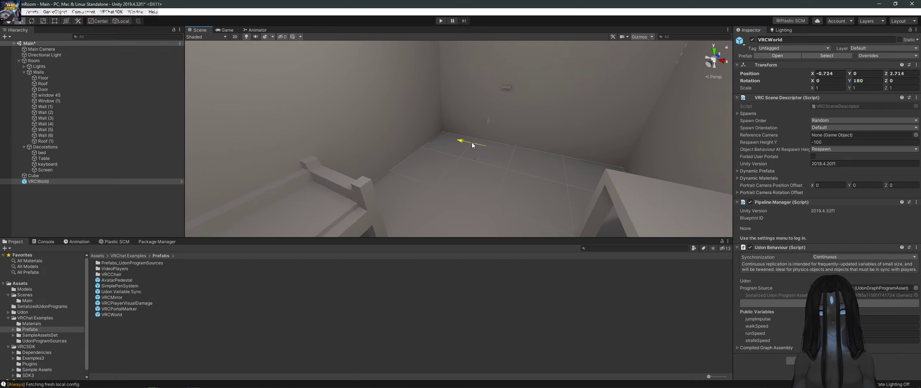
drag(472, 143, 474, 143)
right_drag(494, 153, 511, 135)
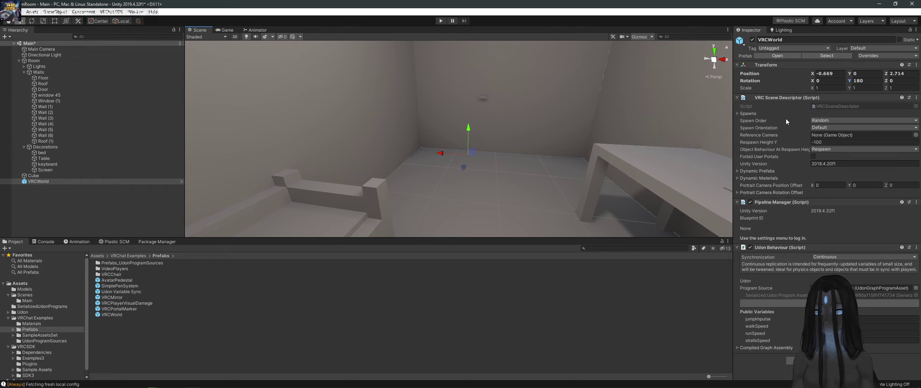
Step: In VRCWorld's scene descriptor, choose Align Player With Spawn Point orientation, Random spawn order and Respawn as the object behaviour at respawn height
click(737, 112)
click(836, 129)
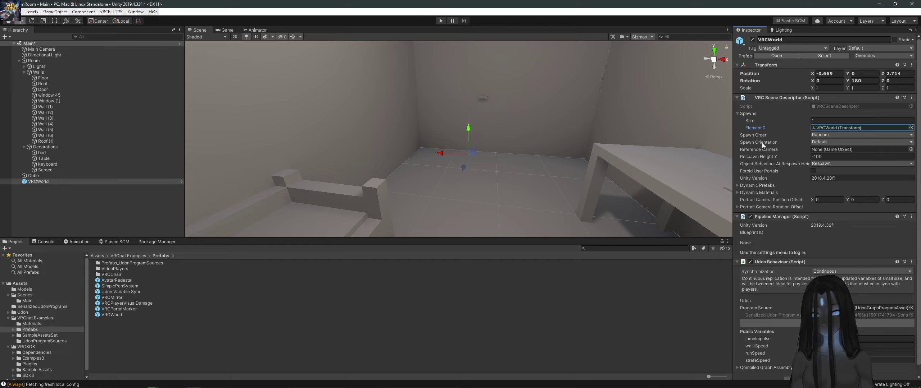
click(842, 143)
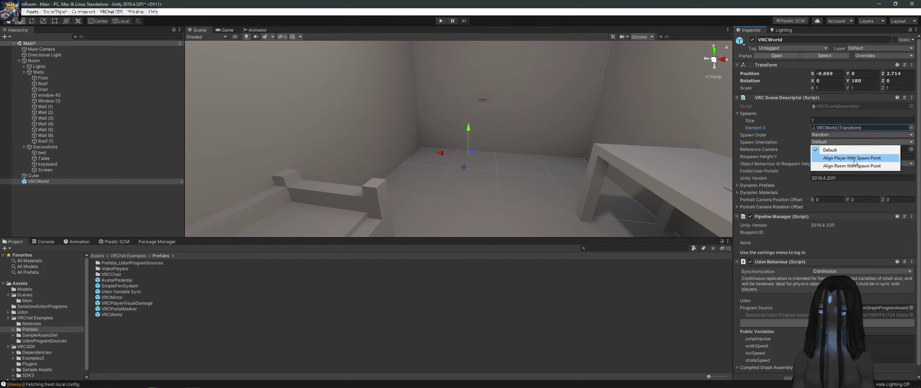
click(852, 160)
click(846, 142)
click(849, 136)
click(847, 135)
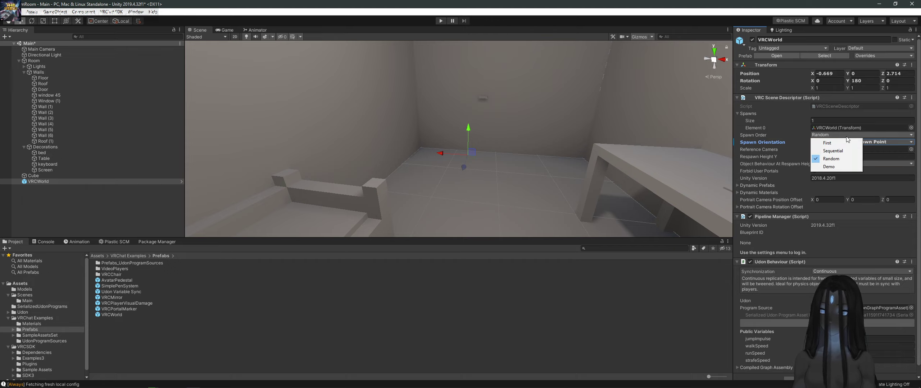
click(838, 159)
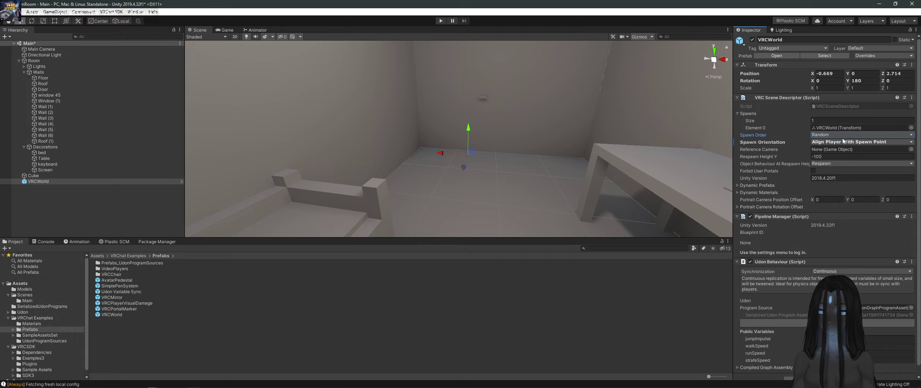
click(831, 164)
click(829, 172)
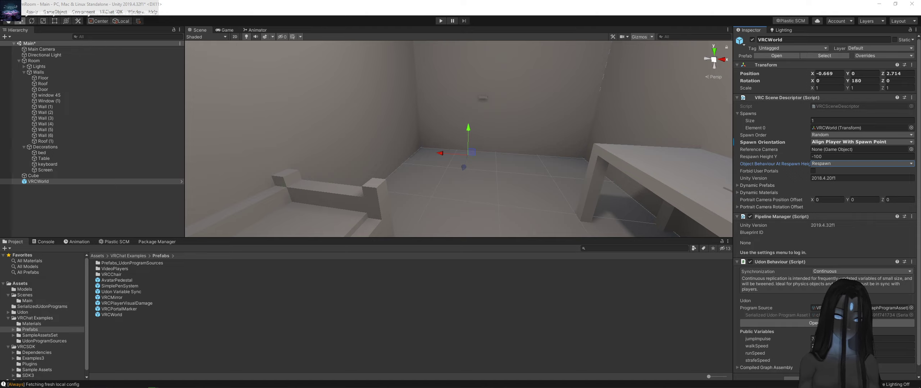
key(super+e)
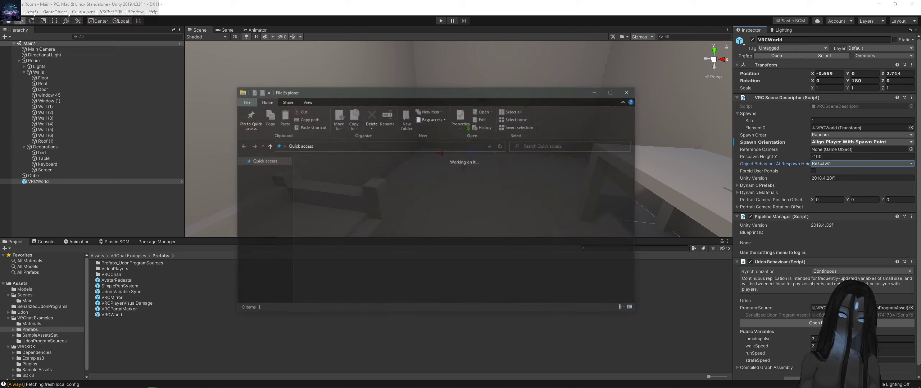
key(super+e)
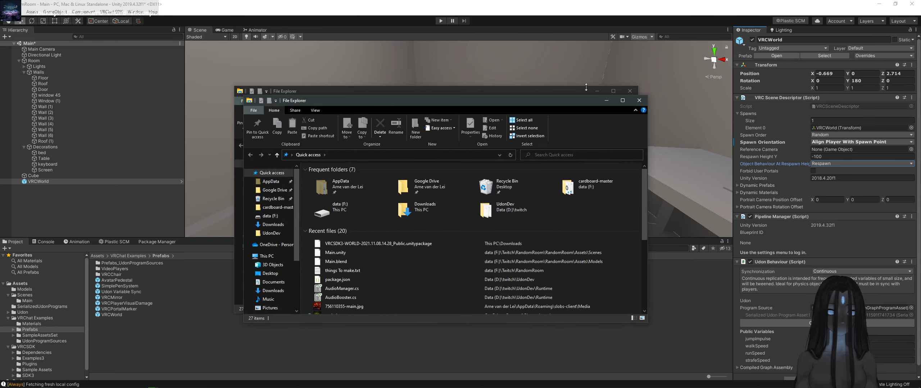
click(638, 100)
click(629, 91)
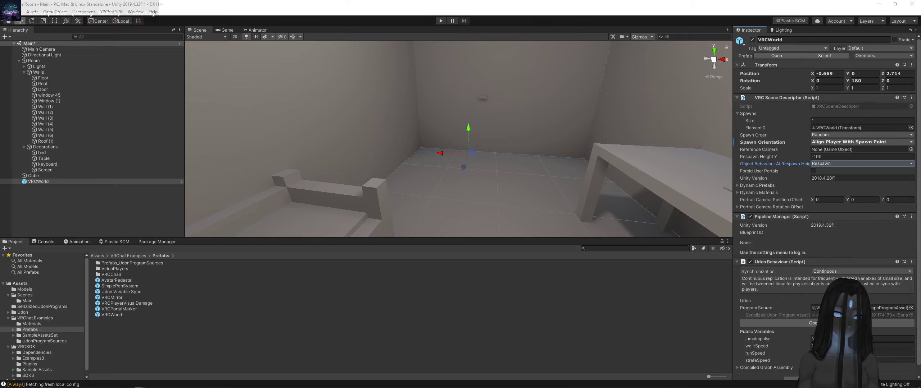
Step: Open the Voicemeeter Potato audio mixer and move its window off the main screen
key(super)
text(pure)
key(Return)
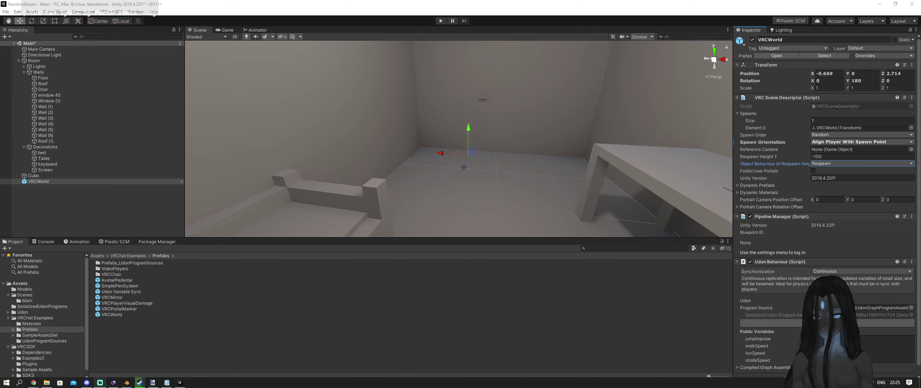
click(827, 382)
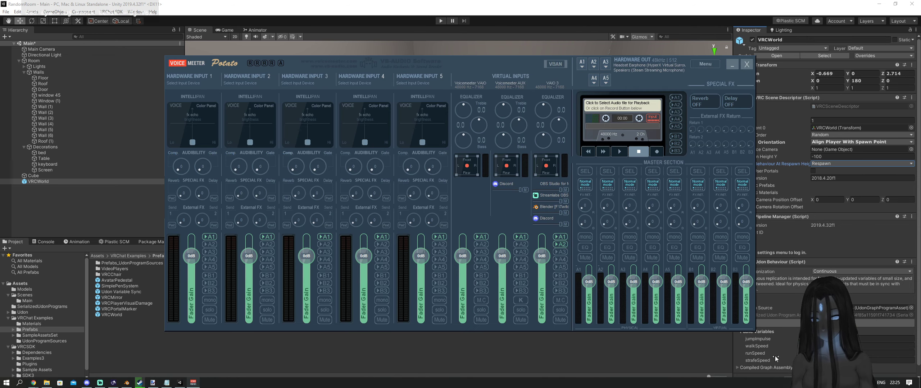
drag(546, 73, 0, 61)
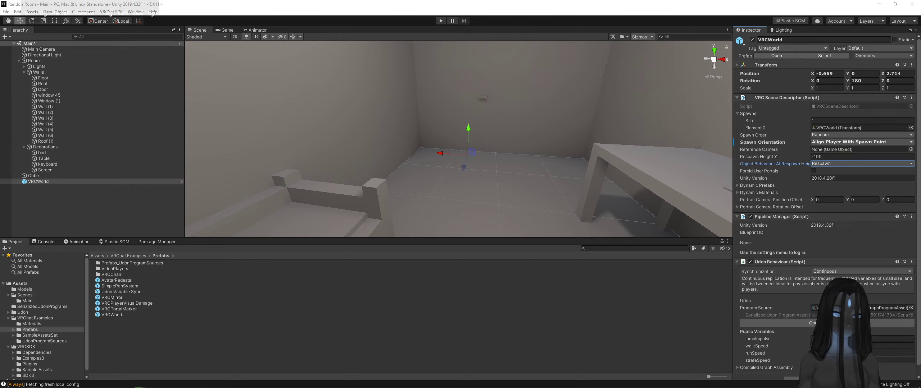
key(super)
text(pure)
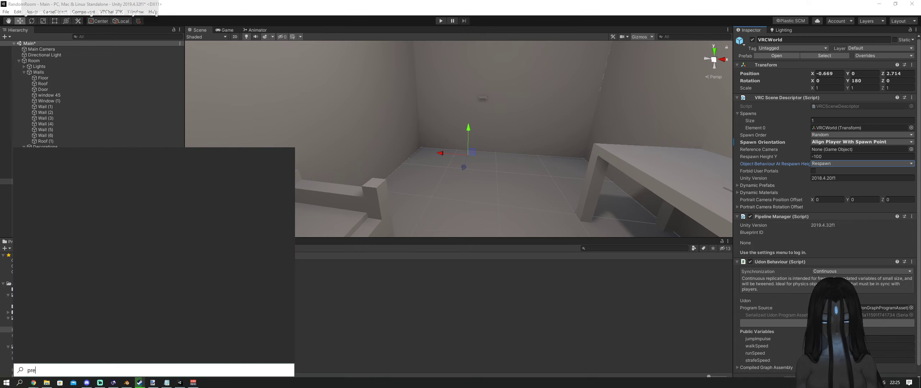
key(Return)
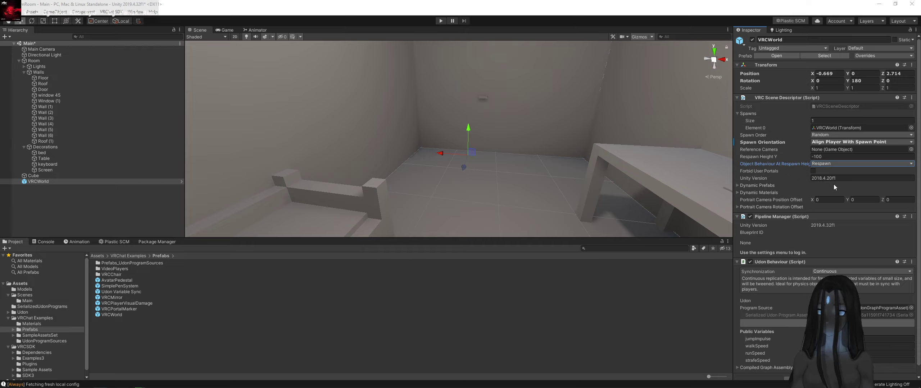
Step: Check the Unity Version, Dynamic Prefabs and Dynamic Materials entries in VRCWorld's scene descriptor
click(844, 178)
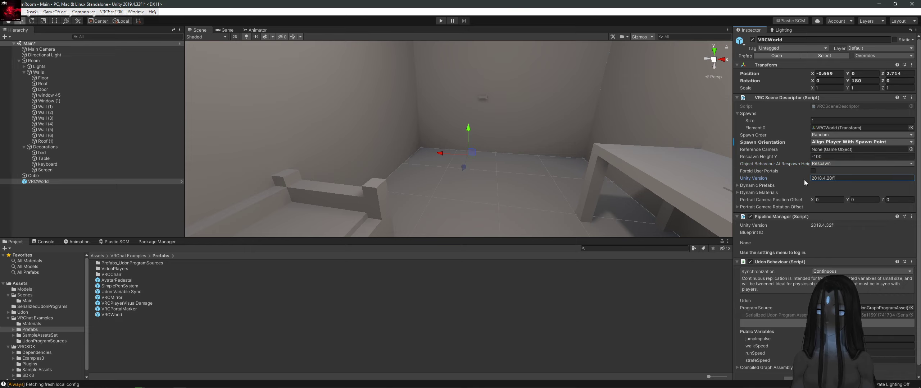
click(755, 185)
click(755, 185)
click(761, 192)
click(762, 192)
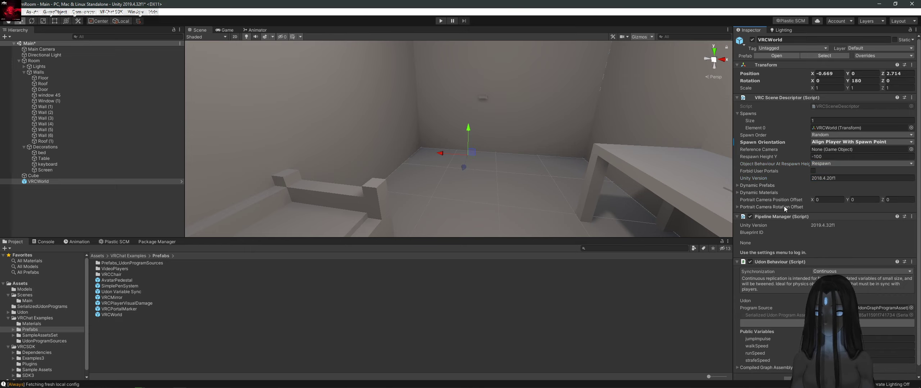
click(762, 192)
click(762, 192)
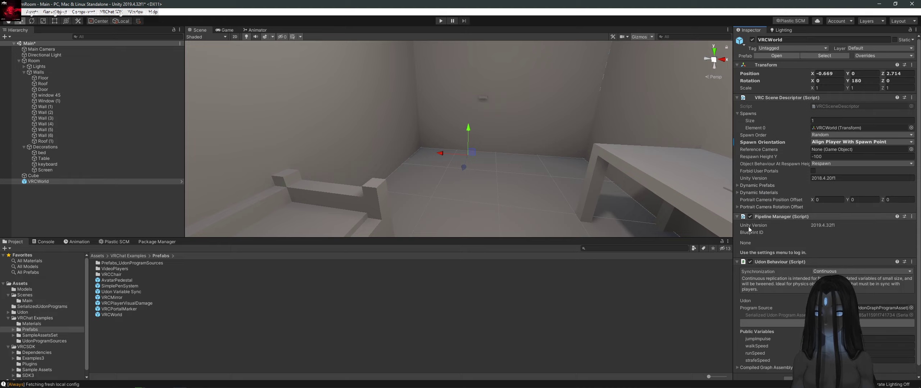
Step: Add the VRCMirror prefab from VRChat Examples/Prefabs to the Main scene
right_drag(420, 157, 457, 158)
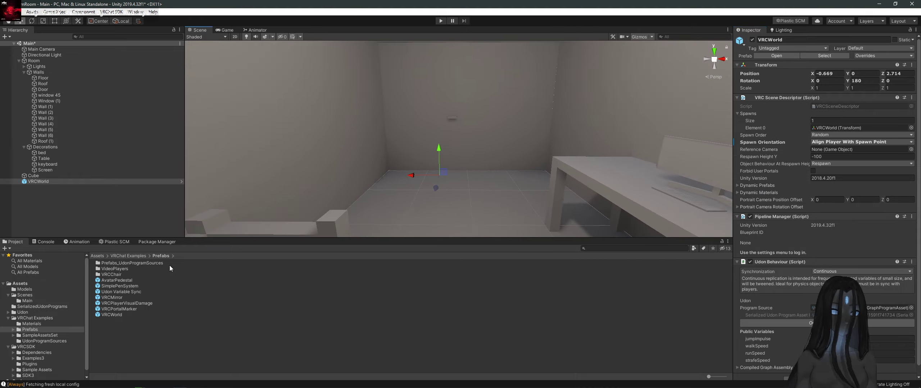
click(128, 346)
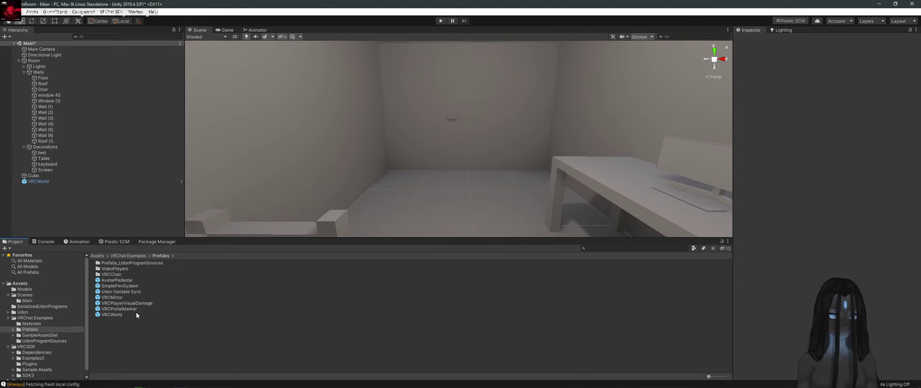
drag(123, 297, 77, 209)
alt+drag(455, 168, 477, 242)
key(f)
right_drag(476, 240, 444, 82)
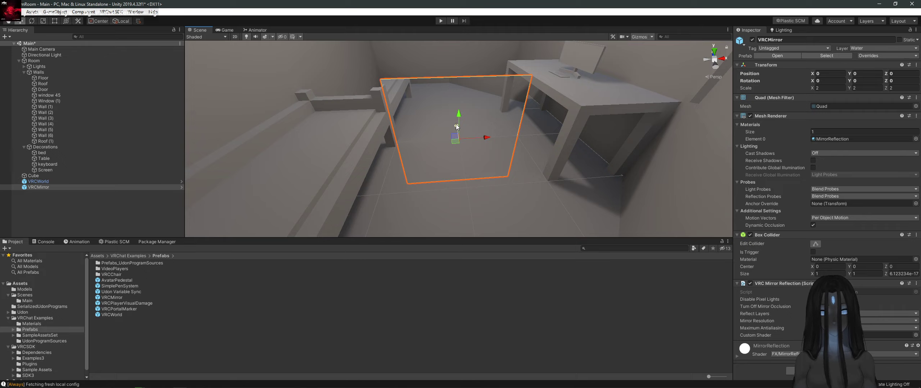
Step: Move VRCMirror across the floor towards the wall near the desk, to about X 2.007 and Z 2.926
drag(457, 127, 448, 72)
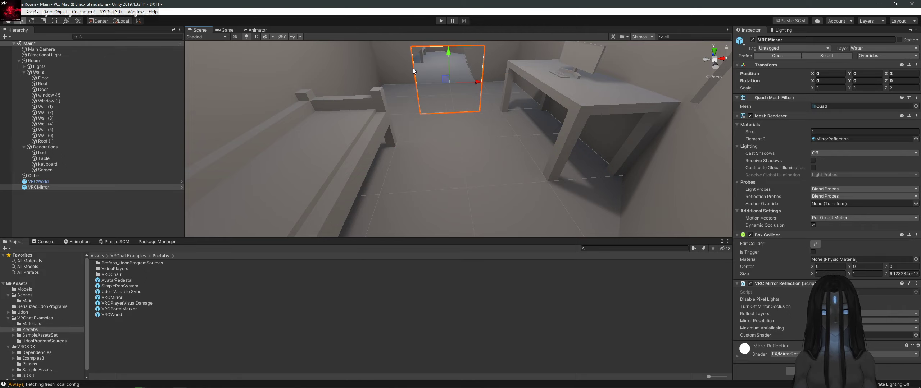
key(f)
alt+drag(471, 169, 497, 176)
drag(451, 128, 593, 120)
alt+drag(574, 163, 448, 191)
key(f)
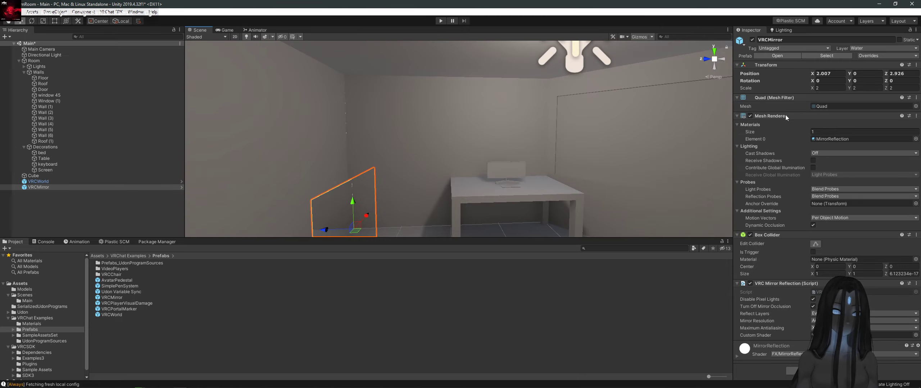
alt+drag(536, 112, 424, 164)
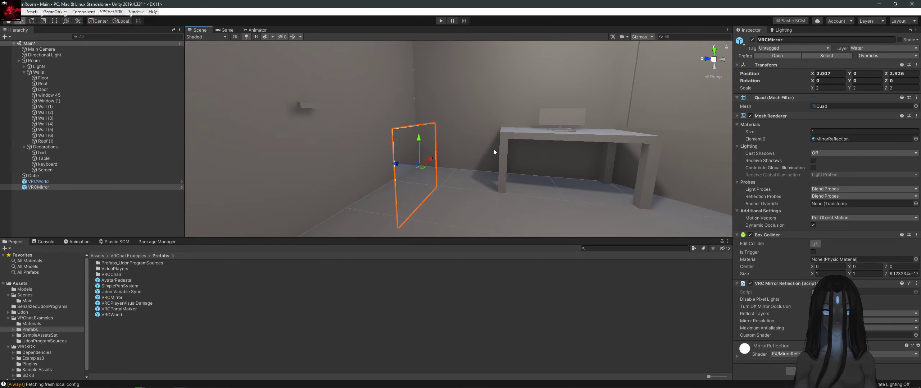
Step: Set VRCMirror's Y rotation to 90 and raise it beside the desk to about X 1.841, Y 1.102, Z 2.02
click(864, 81)
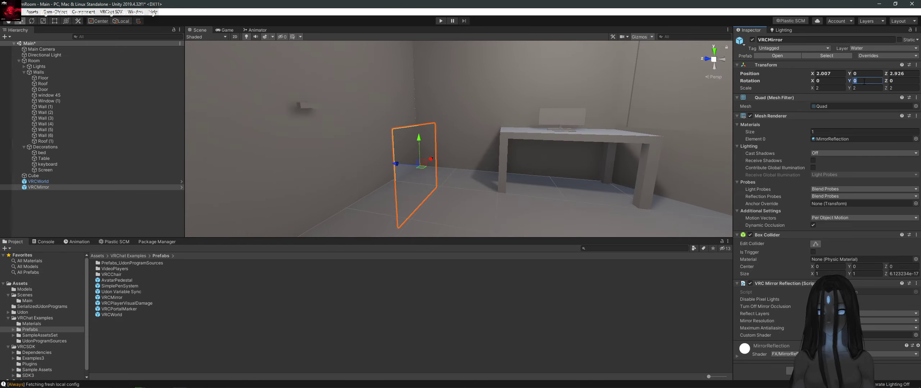
text(90)
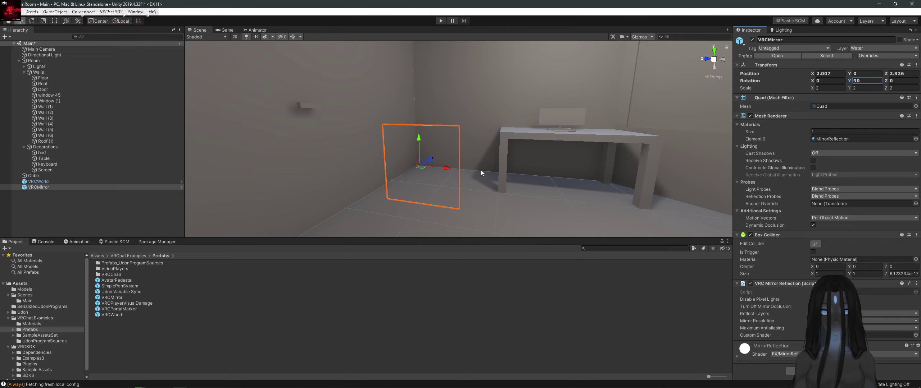
drag(447, 169, 481, 173)
alt+drag(543, 154, 471, 187)
drag(469, 158, 459, 98)
alt+drag(459, 98, 515, 88)
middle_drag(532, 82, 488, 101)
Step: Resize VRCMirror with the Rect tool to a scale of about 1.8 wide and 2.73 high, extending it upwards
click(55, 20)
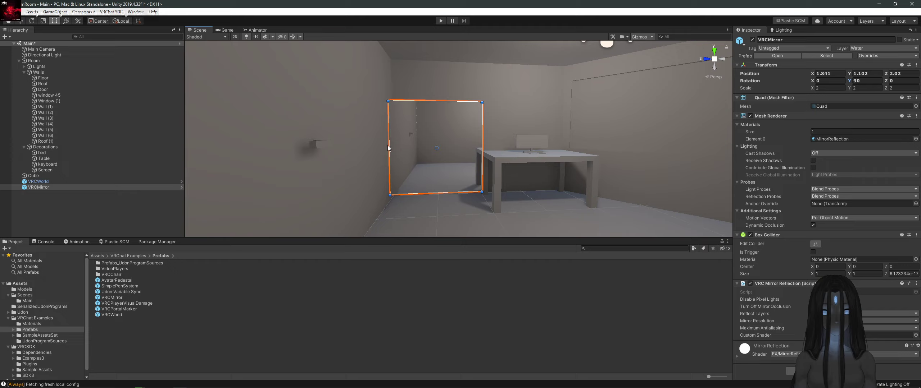
drag(388, 147, 395, 146)
drag(482, 148, 478, 148)
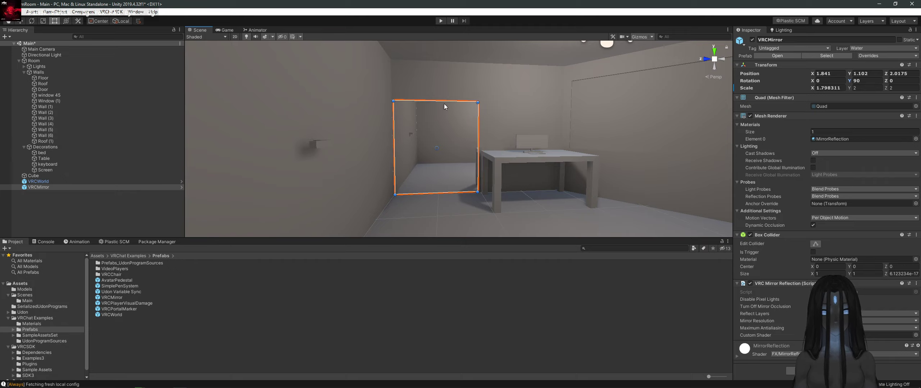
drag(445, 107, 445, 65)
right_drag(445, 65, 469, 128)
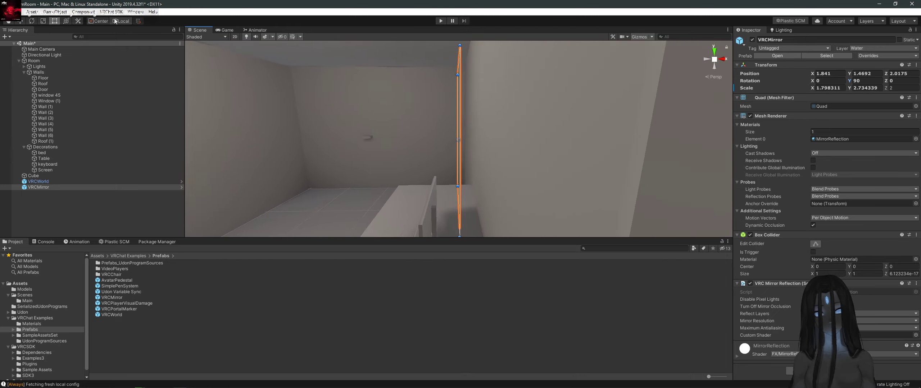
Step: Move VRCMirror closer to the wall, to about X 1.987, and save the scene
click(20, 21)
drag(485, 138, 489, 140)
right_drag(489, 139, 655, 129)
alt+drag(656, 128, 530, 144)
right_drag(529, 144, 524, 149)
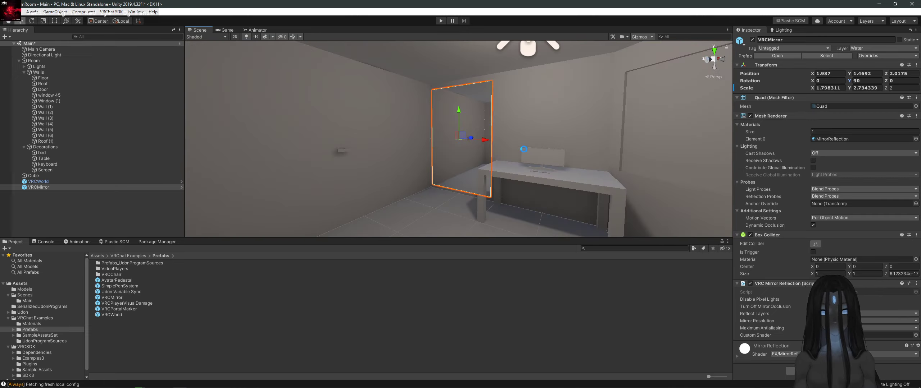
key(ctrl+s)
click(85, 198)
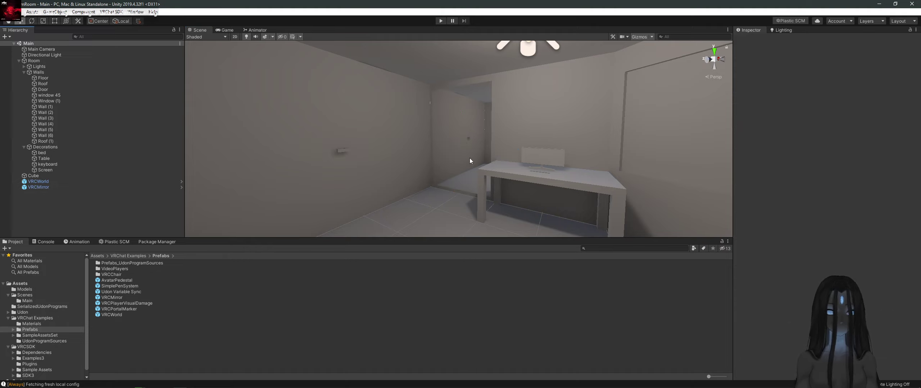
Step: Look through the VRChat example prefabs, including AvatarPedestal, VRCWorld and VRCPortalMarker, and open the VRCChair folder
click(134, 297)
click(143, 292)
click(142, 287)
click(143, 280)
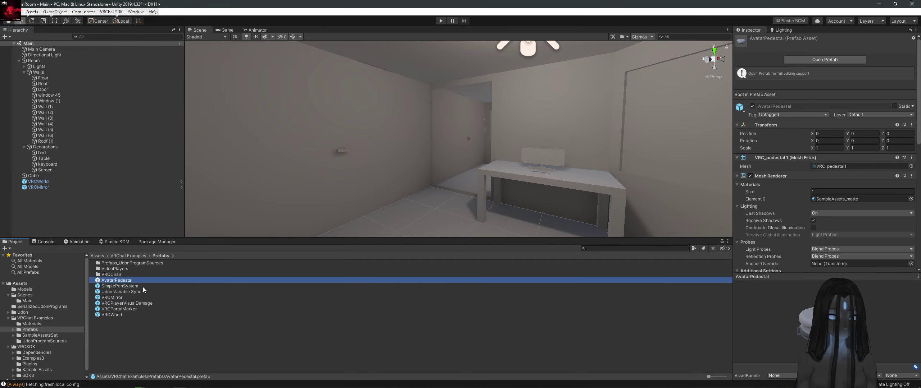
click(136, 315)
click(136, 309)
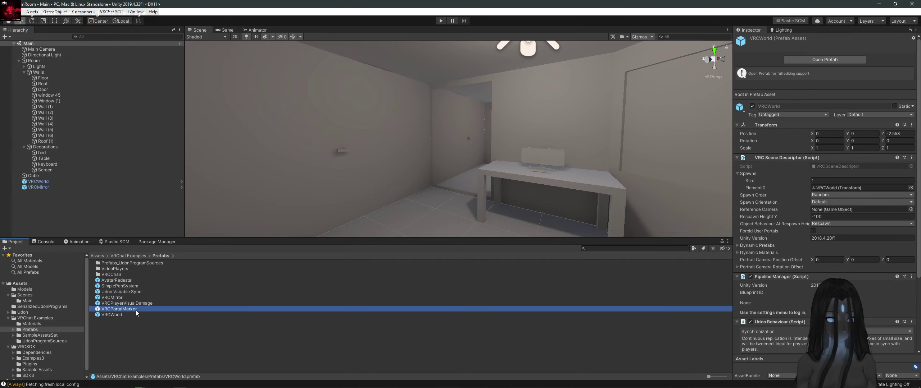
double_click(122, 274)
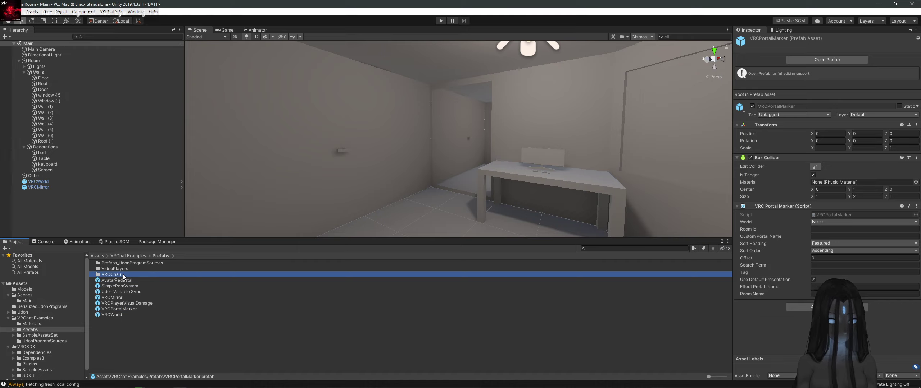
click(104, 208)
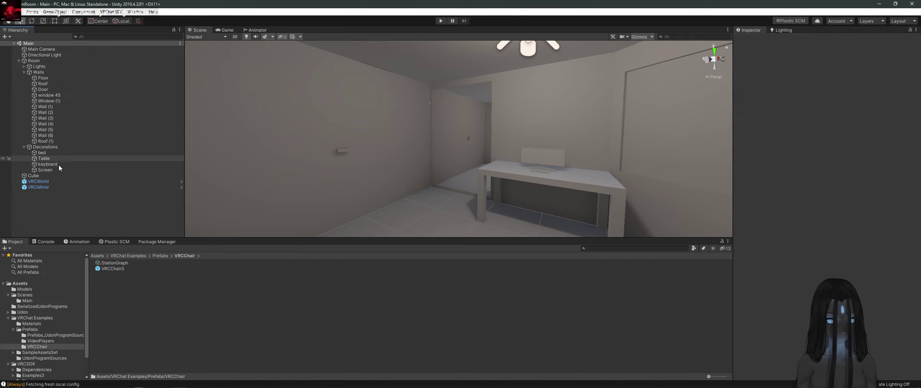
Step: Examine the mirror's reflection up close together with the desk objects, the adjoining wall and the door
click(24, 147)
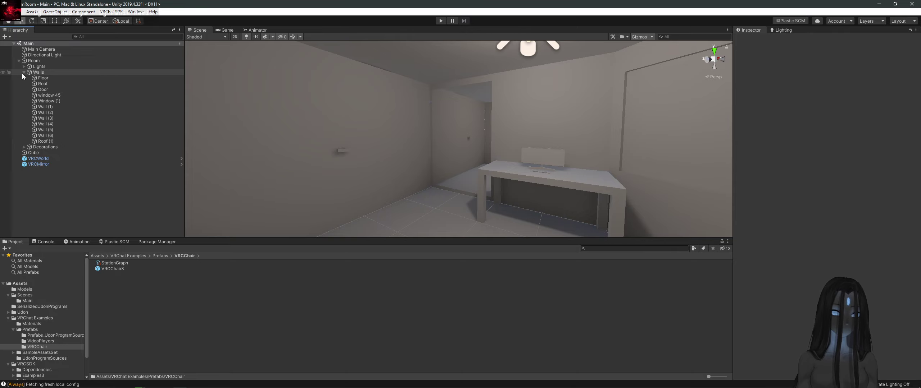
click(24, 73)
click(481, 135)
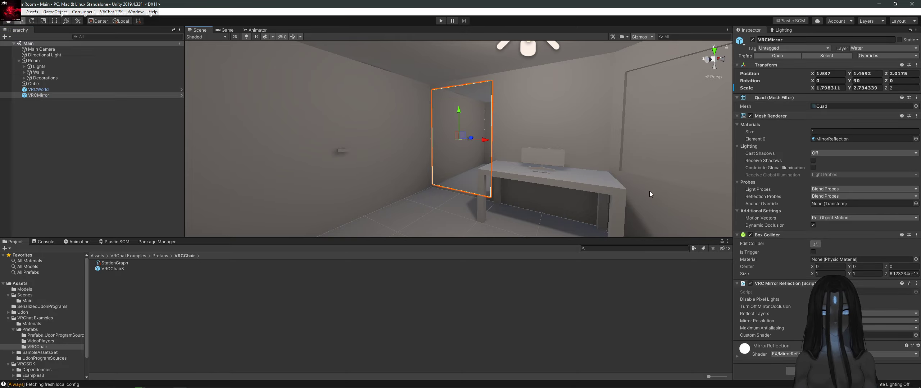
key(f)
mouse_move(513, 181)
right_down()
mouse_move(539, 177)
mouse_move(499, 172)
mouse_move(526, 162)
mouse_move(390, 164)
mouse_move(498, 176)
right_up()
click(559, 178)
click(565, 188)
click(566, 183)
click(564, 184)
click(564, 183)
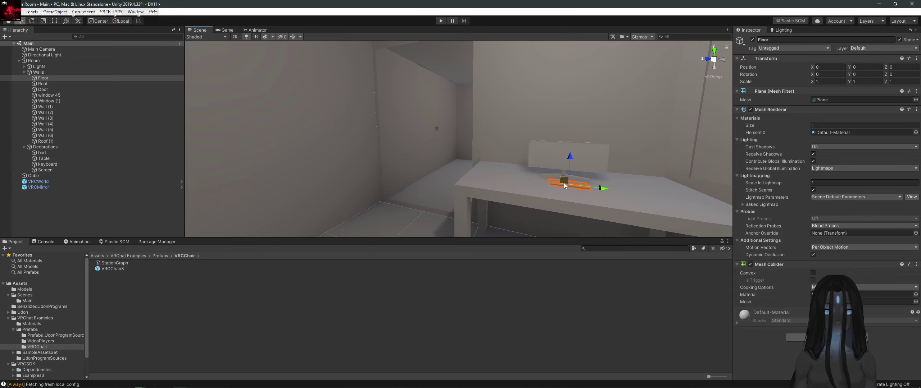
click(518, 165)
click(493, 135)
click(449, 115)
click(356, 128)
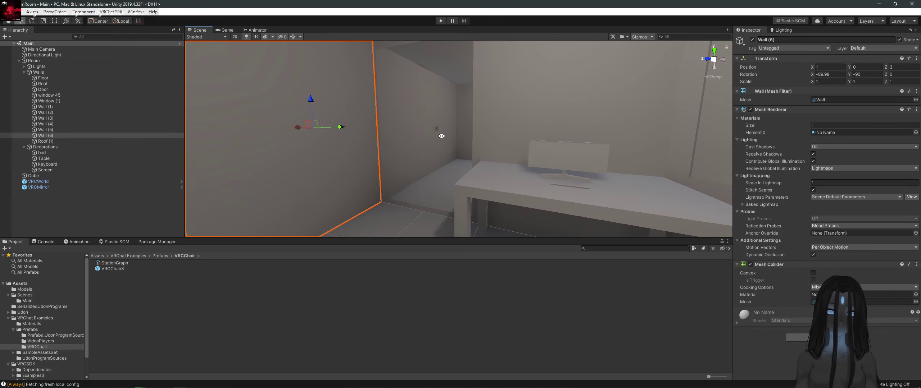
right_drag(441, 136, 344, 143)
click(344, 143)
right_drag(438, 155, 552, 159)
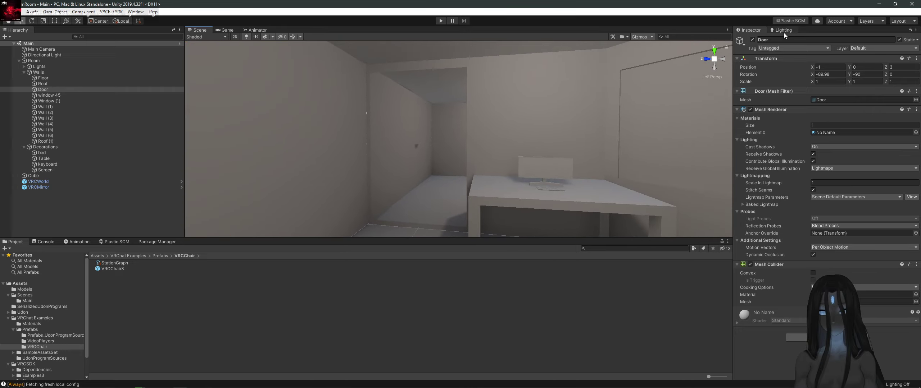
Step: Open the VRChat SDK control panel
click(111, 12)
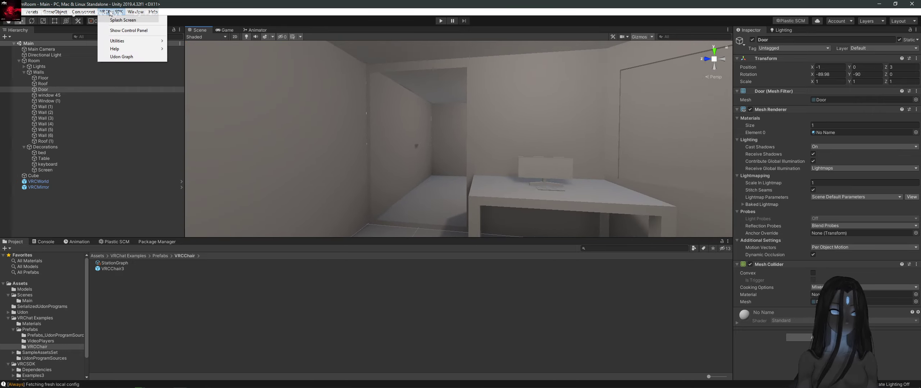
click(133, 24)
click(141, 3)
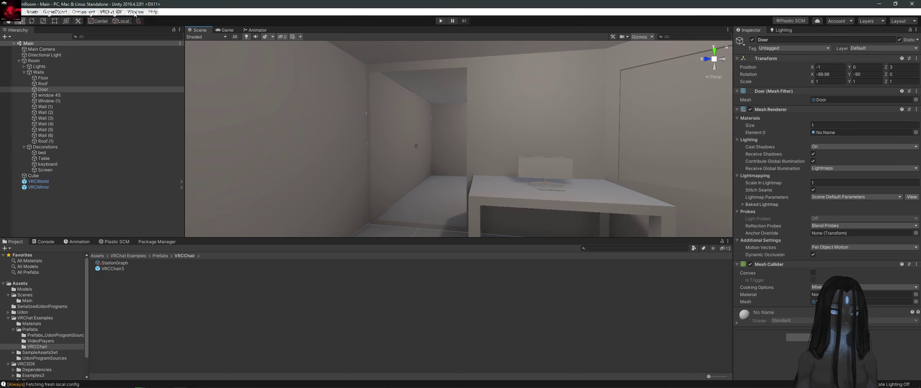
click(135, 11)
mouse_move(112, 12)
click(141, 29)
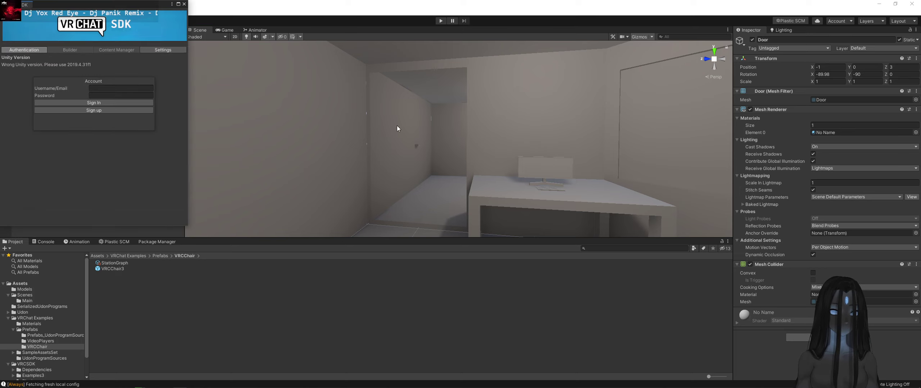
Step: Move the VRChat SDK window off the main screen for account sign-in, and dock it beside the Inspector and Lighting panels
click(124, 89)
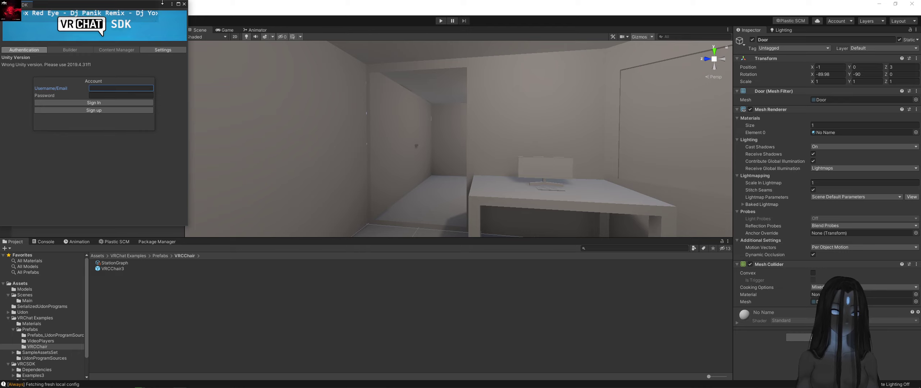
drag(27, 5, 414, 86)
drag(429, 35, 0, 173)
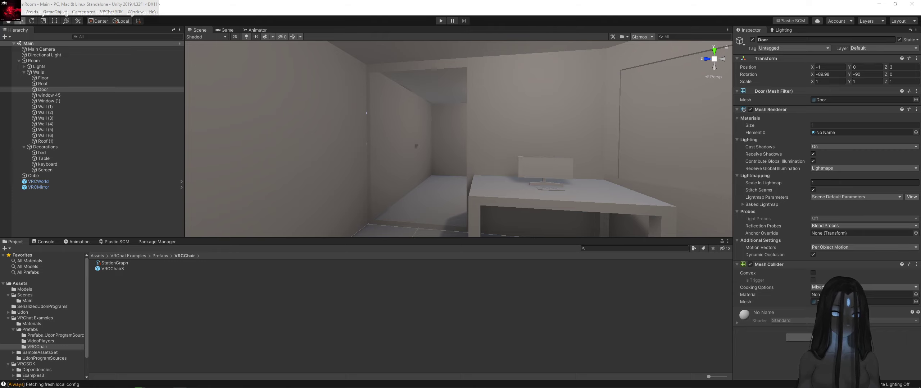
drag(0, 79, 820, 34)
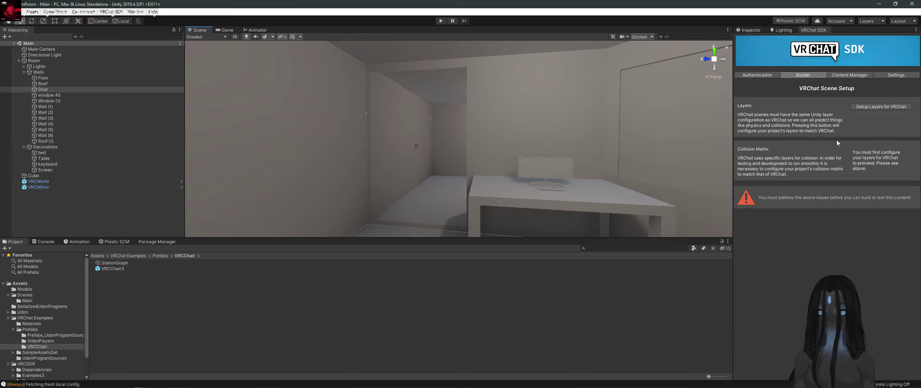
Step: Check the SDK account status, and set up the project's layers and collision matrix for VRChat
click(769, 75)
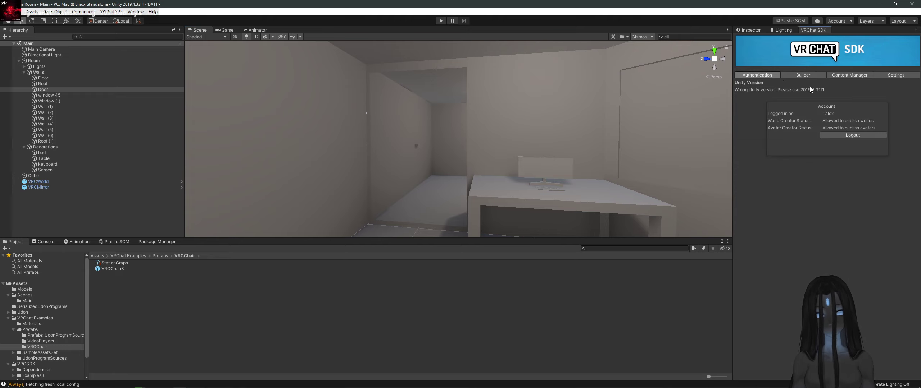
click(797, 74)
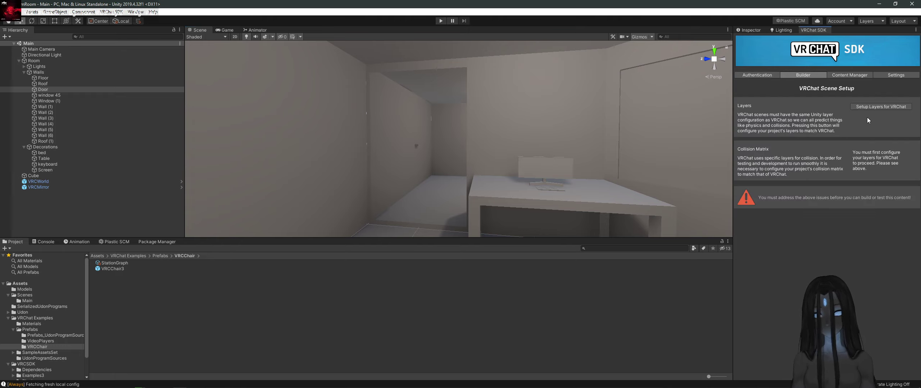
click(876, 106)
click(489, 214)
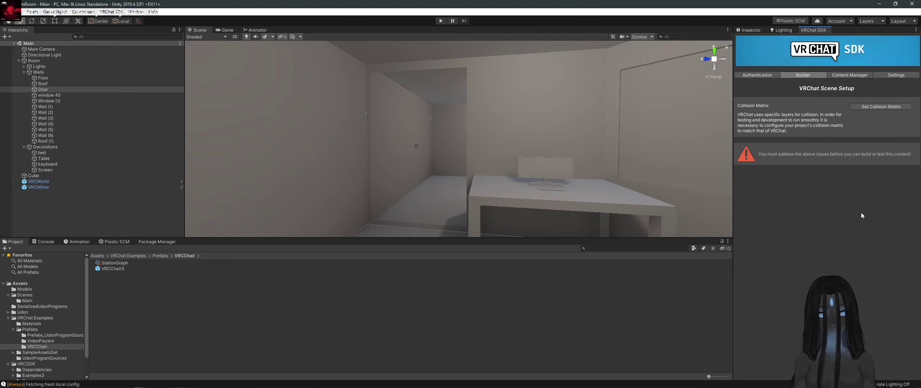
click(874, 107)
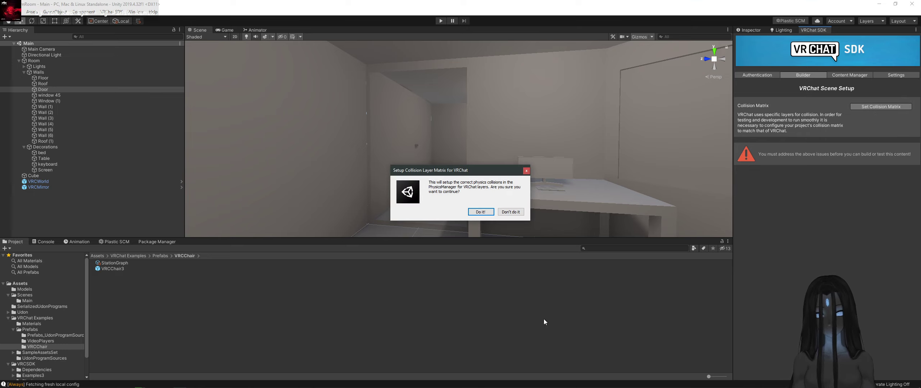
click(492, 212)
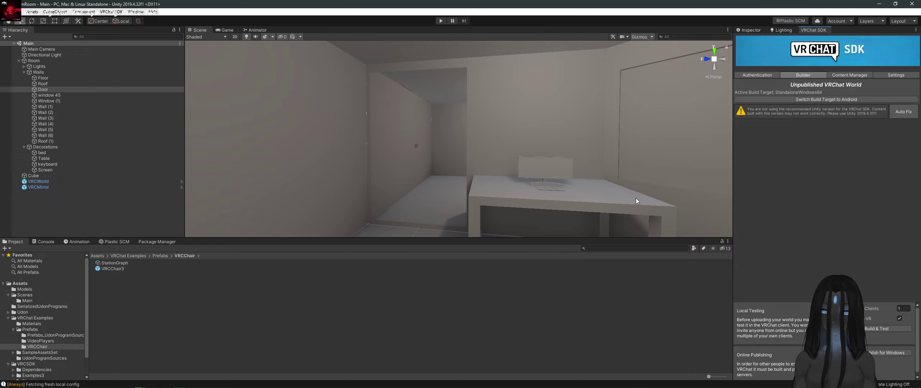
Step: Switch to Unity Hub and reopen the RandomRoom project with editor version 2019.4.31f1, accepting the non-matching version
key(alt+Tab)
key(super)
text(h)
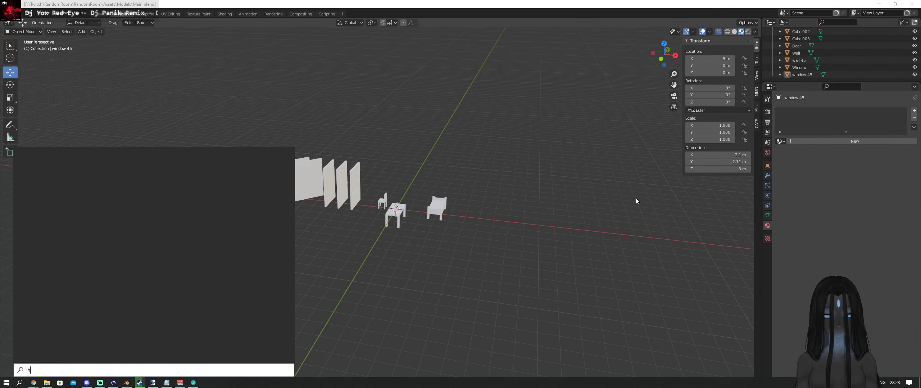
key(Escape)
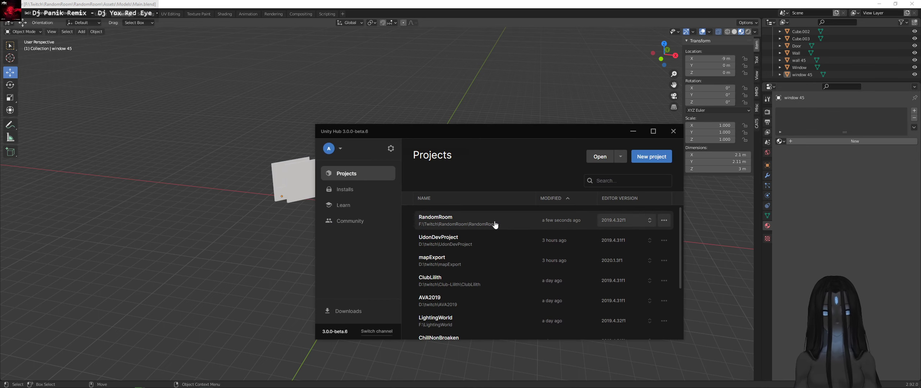
click(649, 220)
click(483, 247)
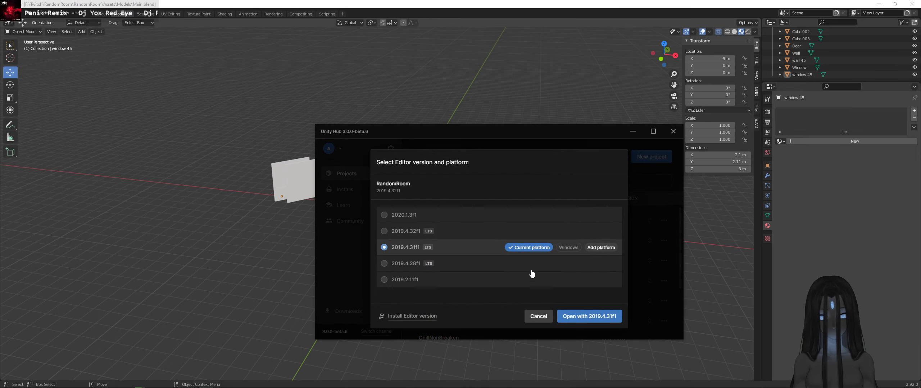
click(593, 318)
click(541, 279)
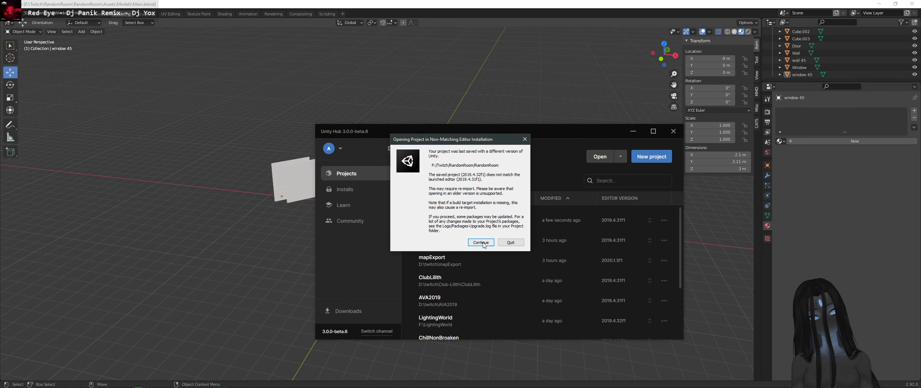
click(481, 244)
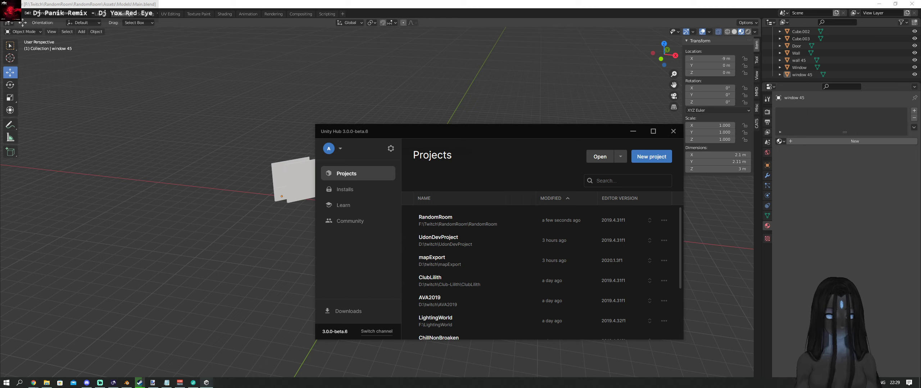
Step: Open the RandomRoom project from Unity Hub, accept the prompt, and open Task Manager off the main screen
click(505, 226)
click(555, 254)
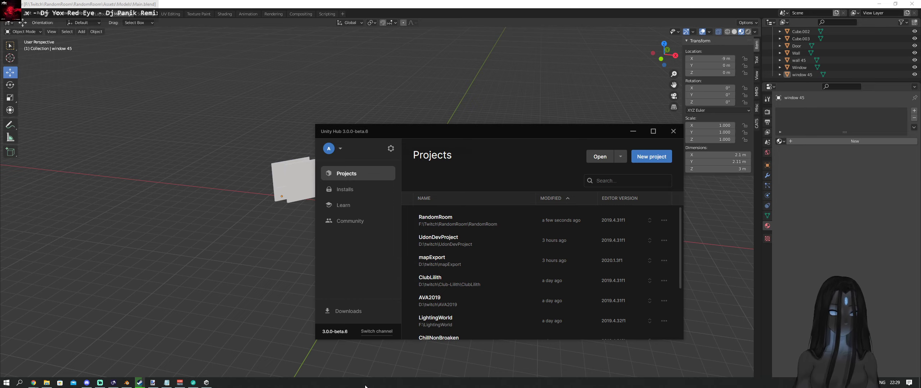
right_click(365, 387)
click(389, 357)
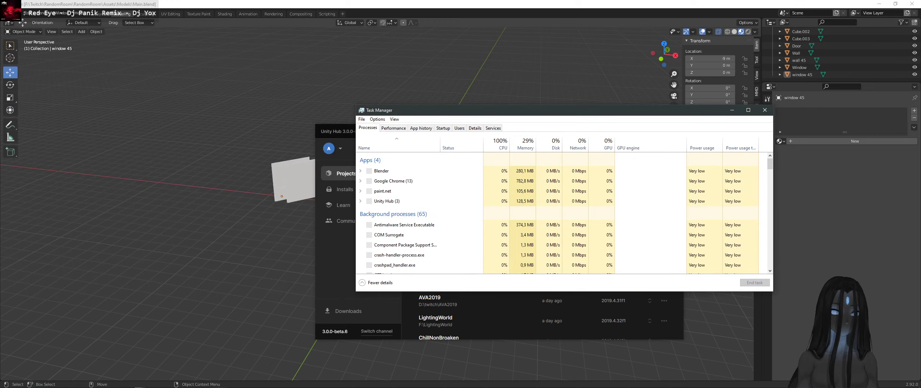
drag(436, 112, 0, 112)
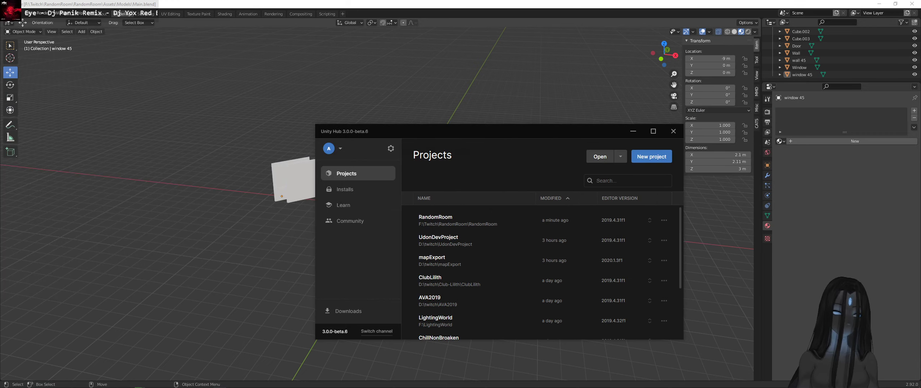
Step: Switch to the Unity editor and open the VRChat SDK's Builder for testing the world locally
key(alt+Tab)
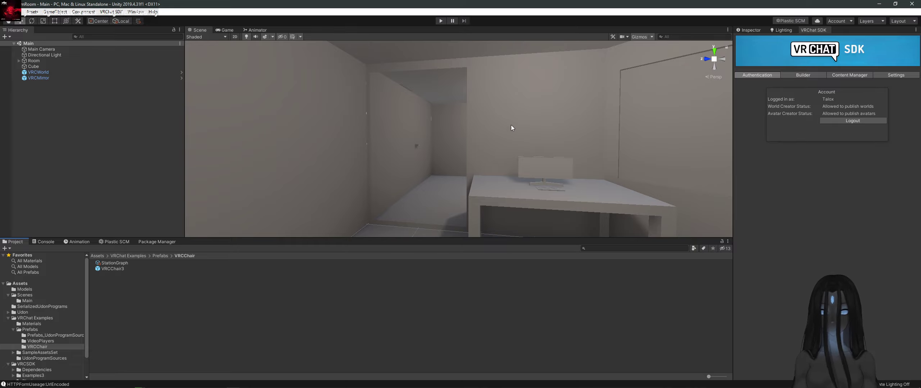
right_drag(435, 152, 421, 163)
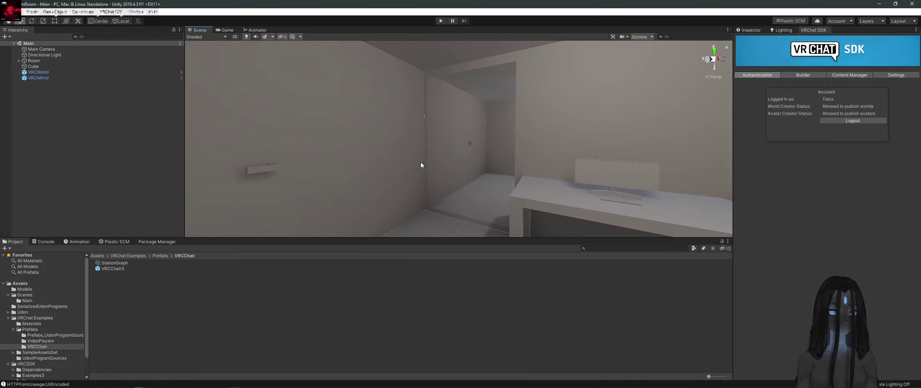
click(819, 75)
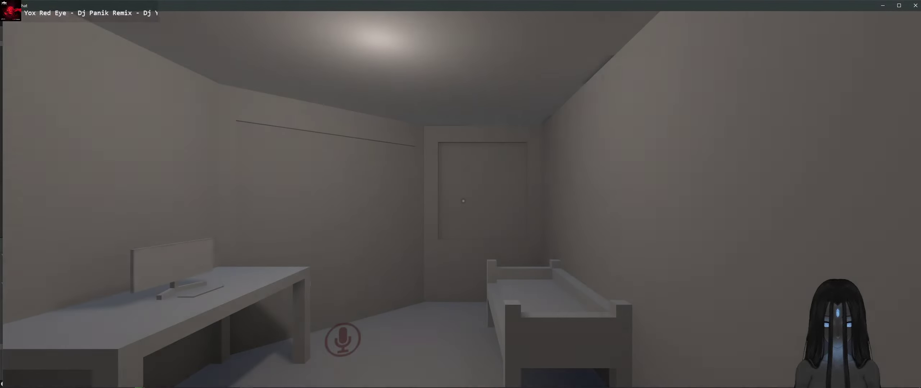
Step: Explore the test world in VRChat, examining the mirror, the door and the desk with its monitor and keyboard
key(d)
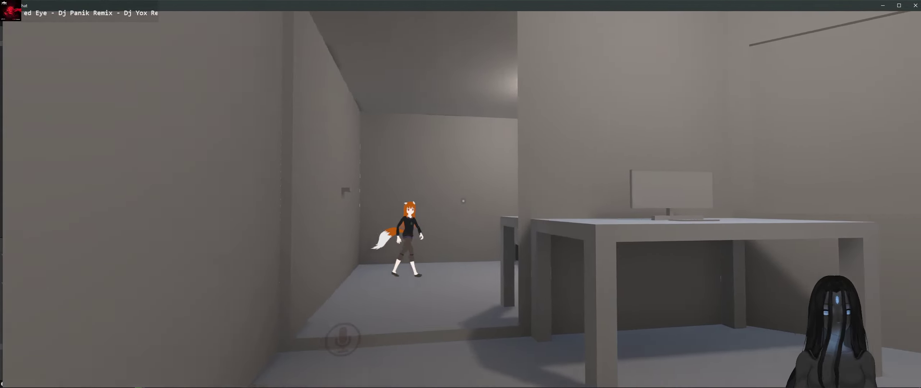
key(s)
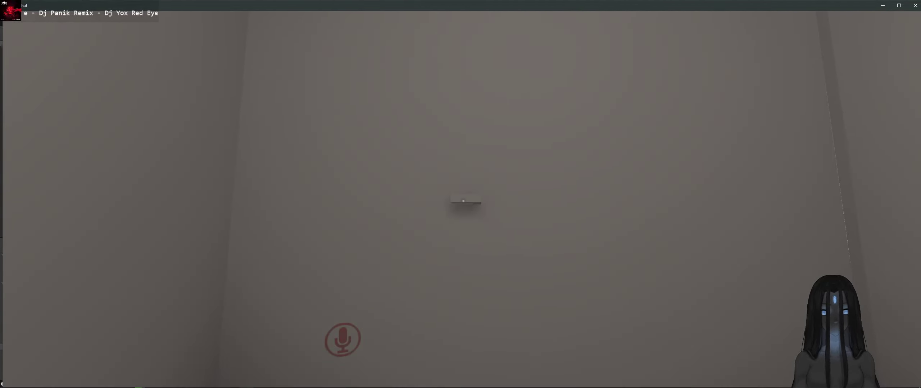
key(z)
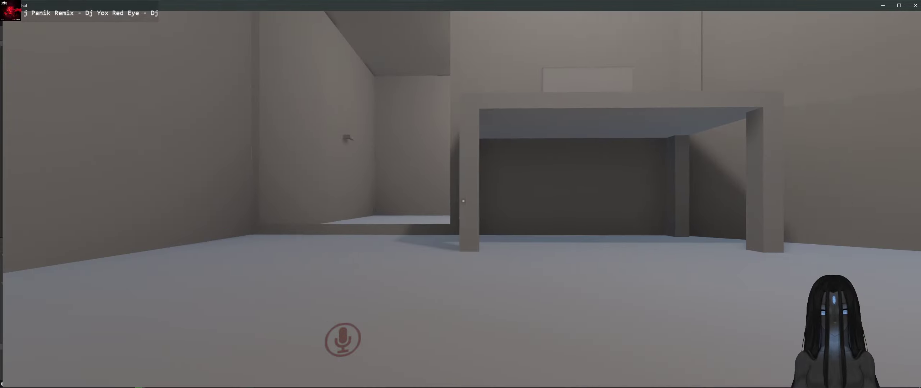
key(w)
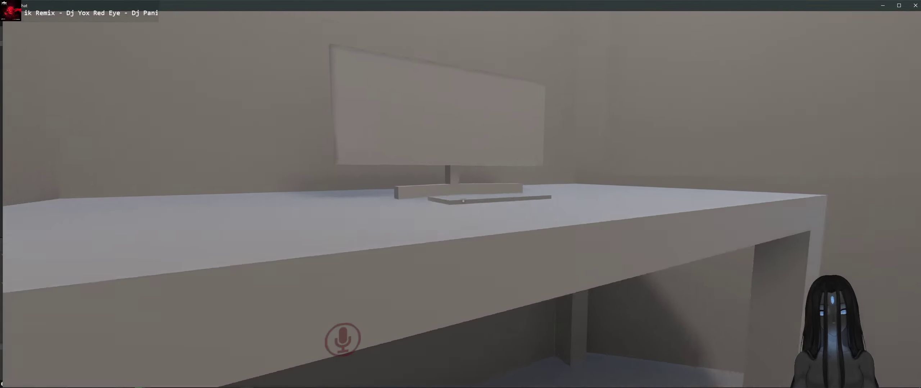
key(w)
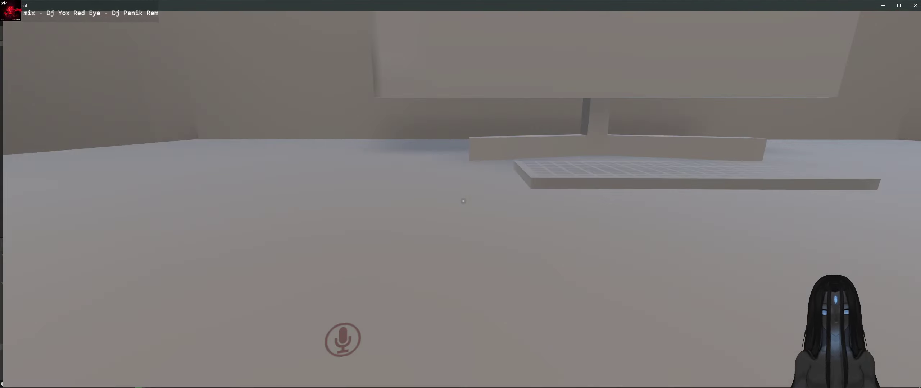
key(w)
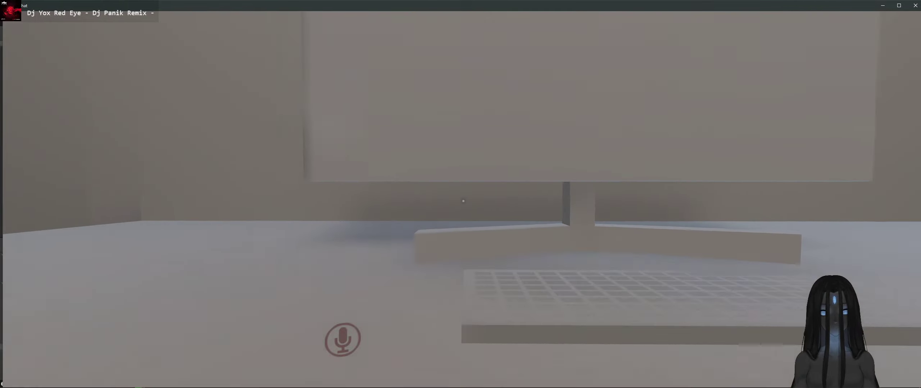
key(s)
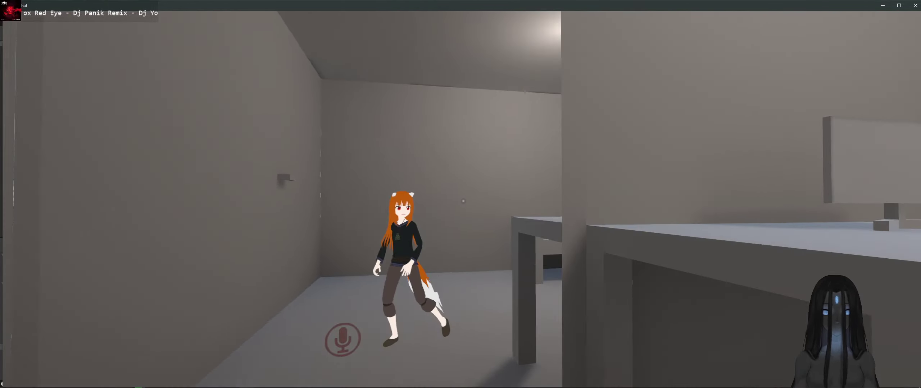
Step: Walk around the bed in the test world and inspect its shape, shadows and the surrounding walls
key(w)
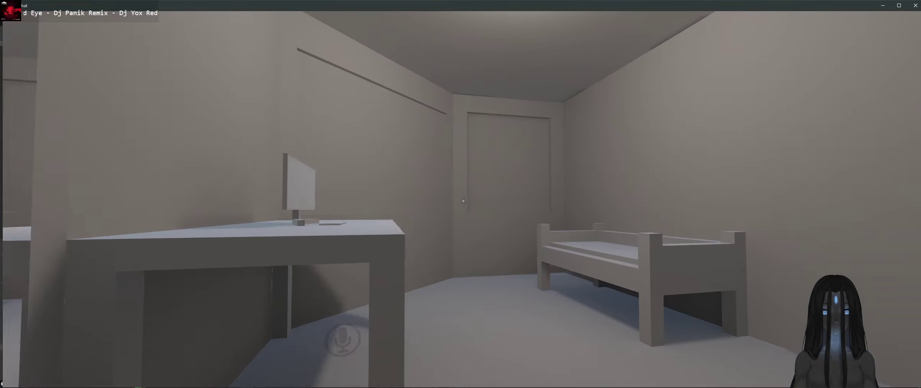
key(w)
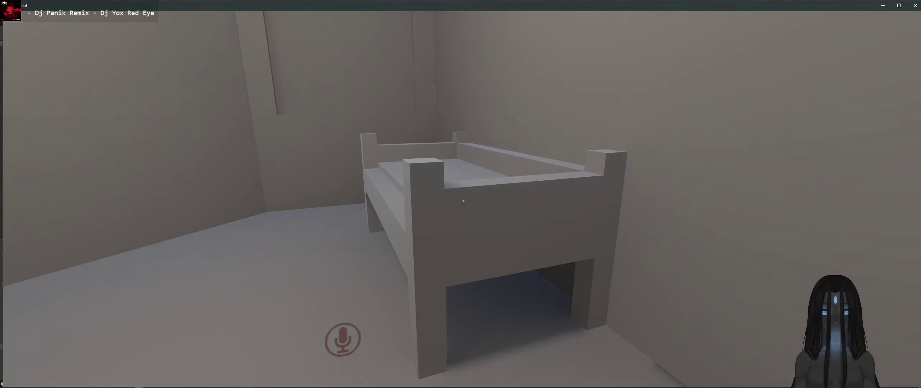
key(w)
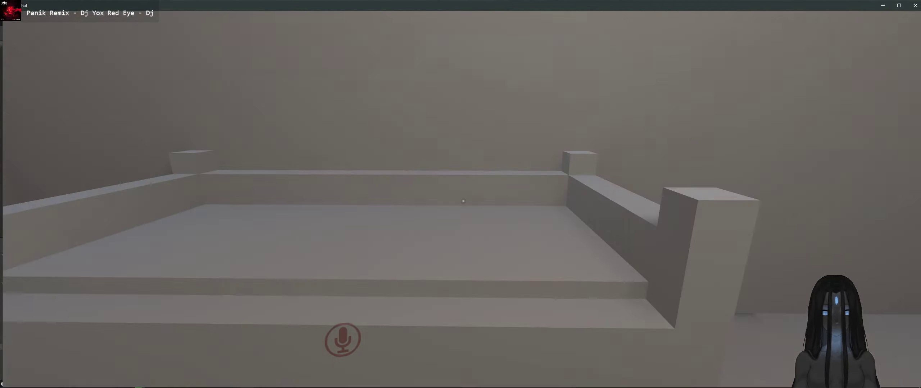
key(w)
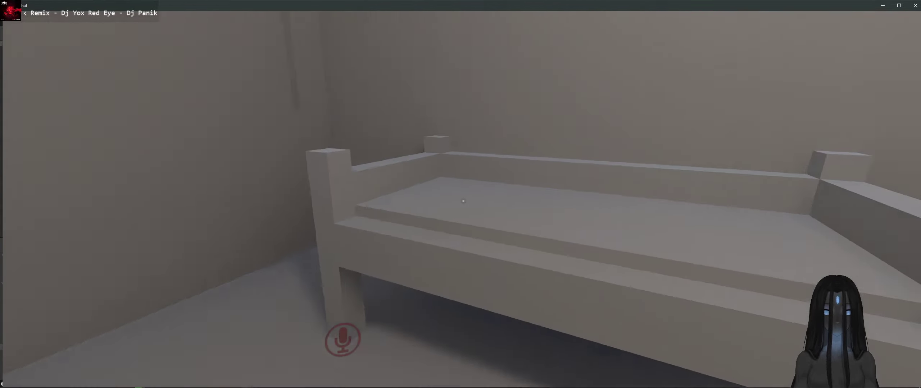
key(w)
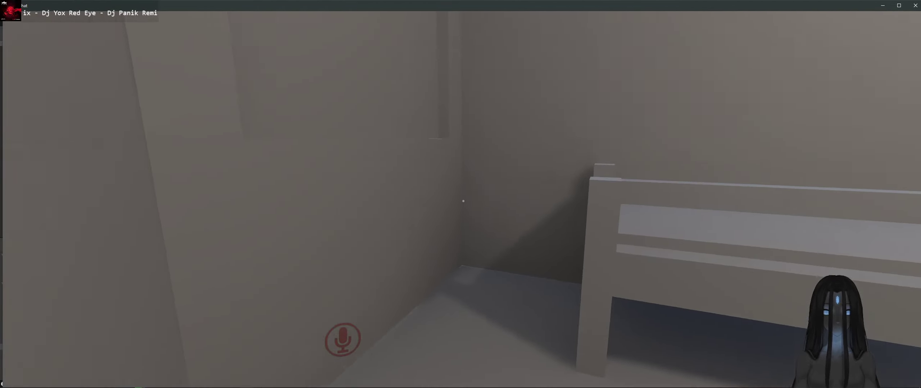
key(s)
key(w)
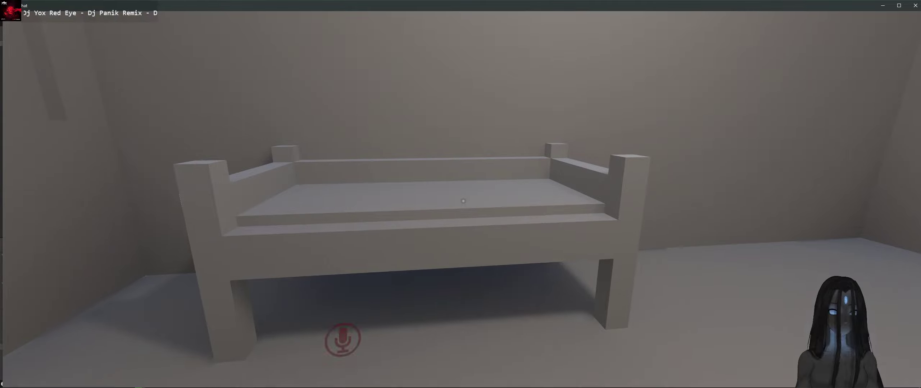
key(w)
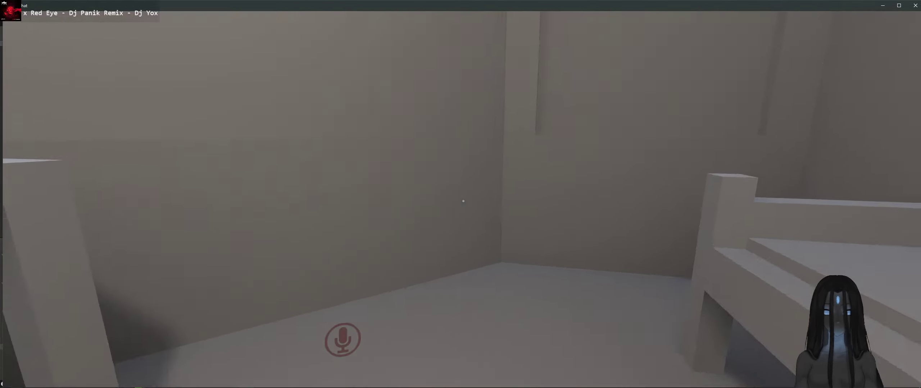
Step: Check the mirror's reflection of the avatar and room from several distances beside the desk
key(s)
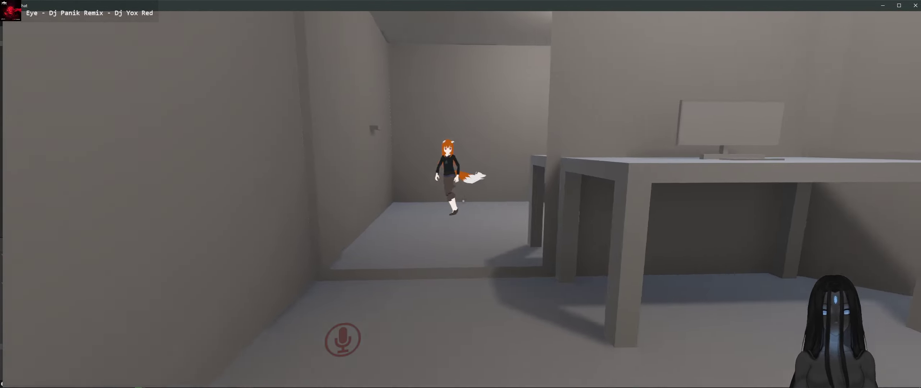
key(w)
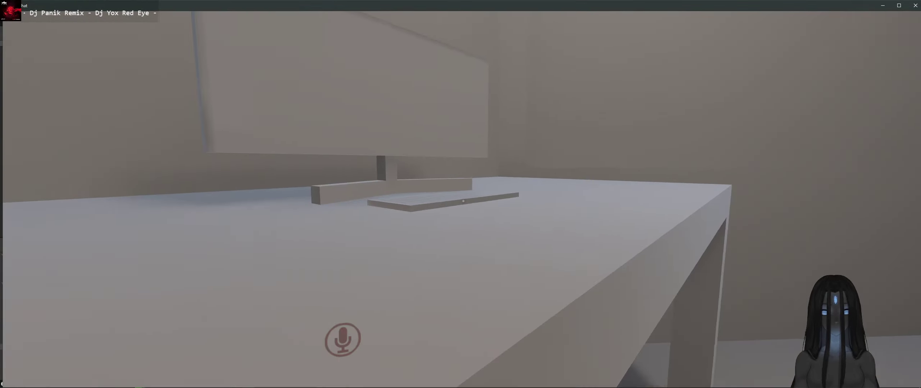
key(s)
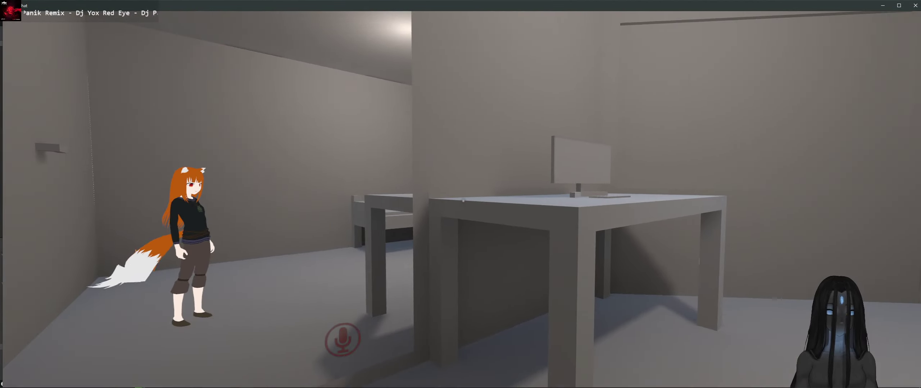
key(s)
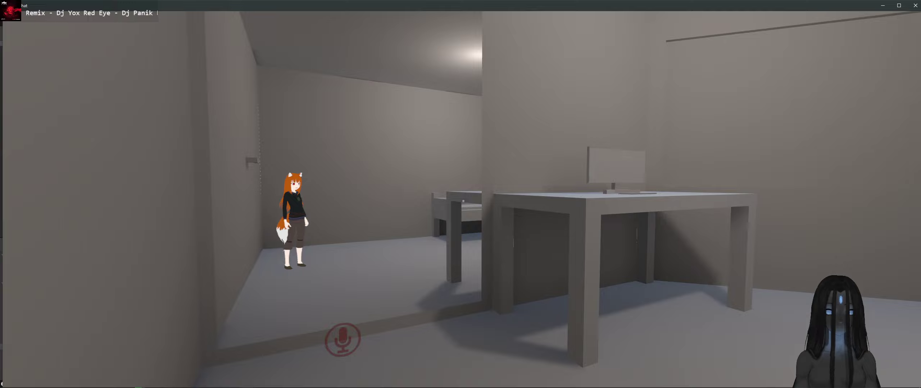
key(w)
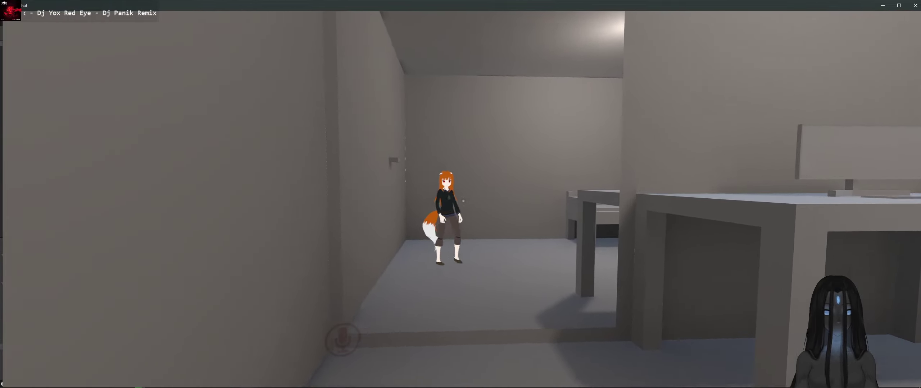
key(d)
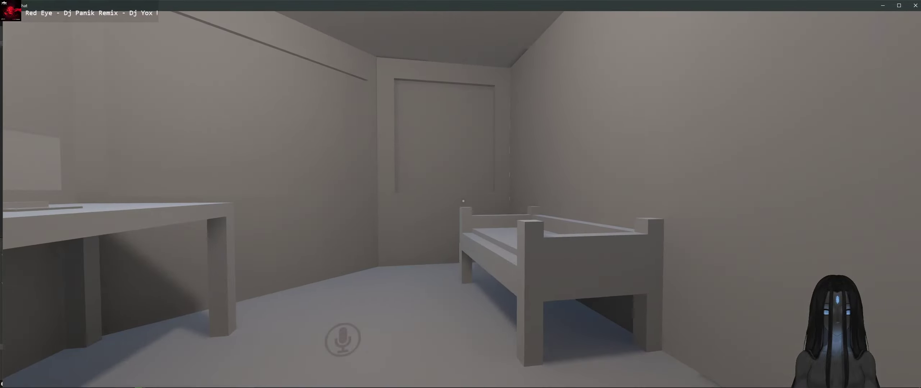
Step: Walk into the room's walls to check their collision, and view the avatar up close in the mirror
key(s)
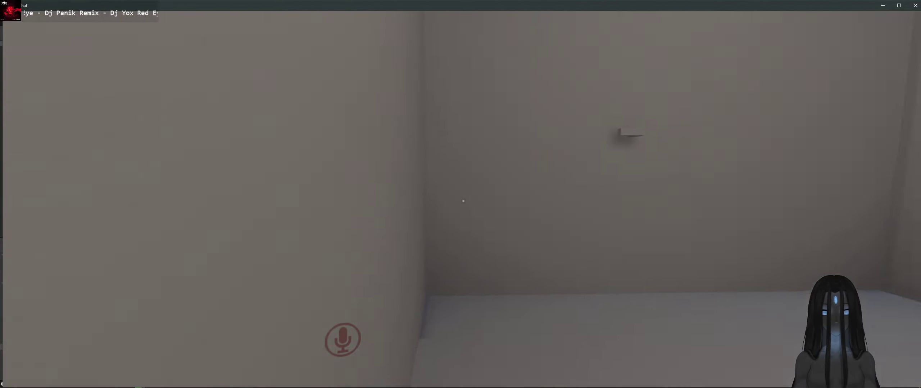
key(w)
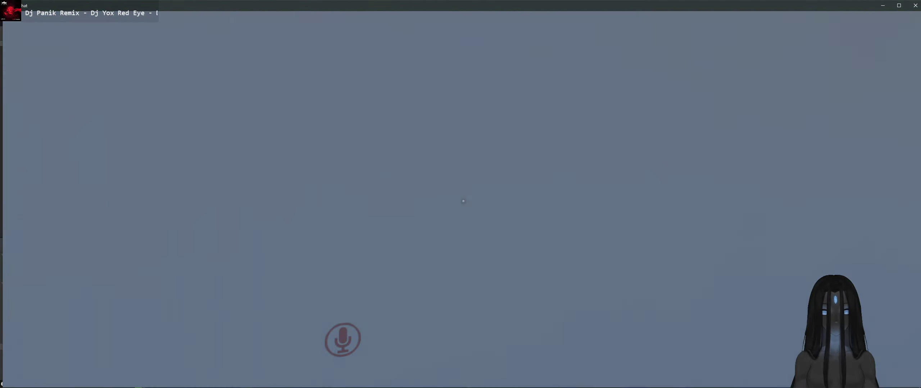
key(s)
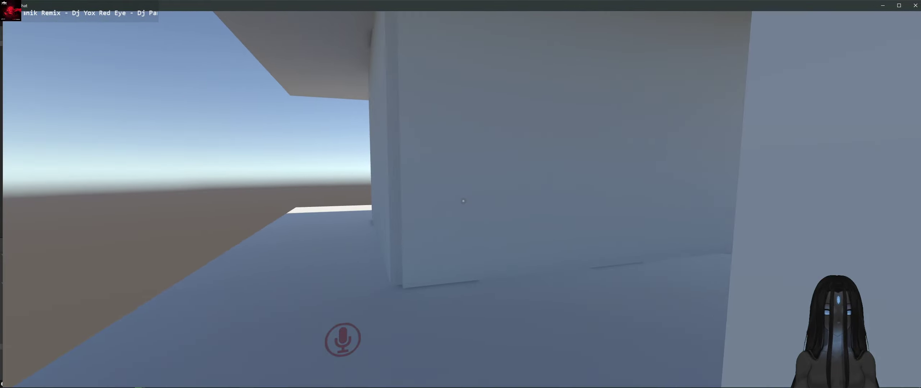
key(s)
key(w)
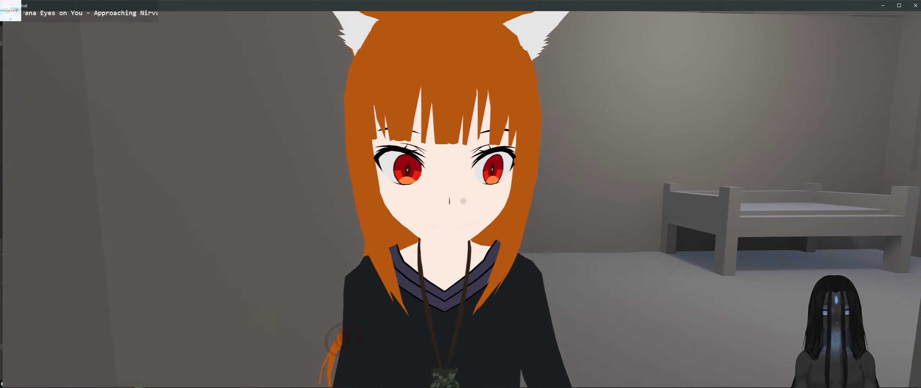
key(w)
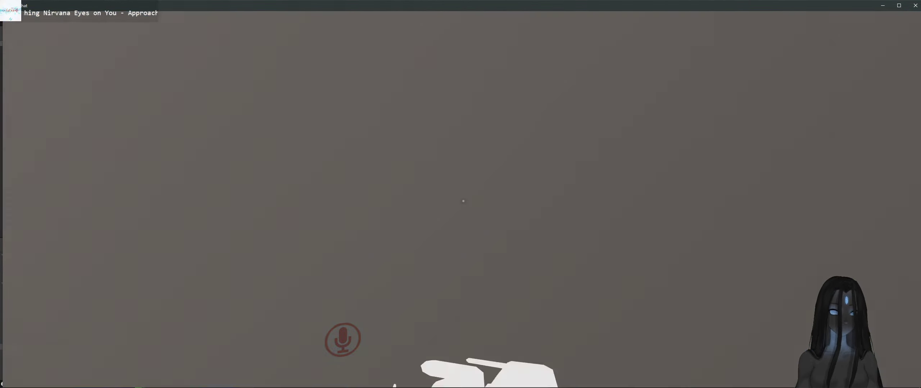
Step: Switch to the Unity editor and add a Mesh Collider to Wall (4) near the foot of the bed
key(alt+Tab)
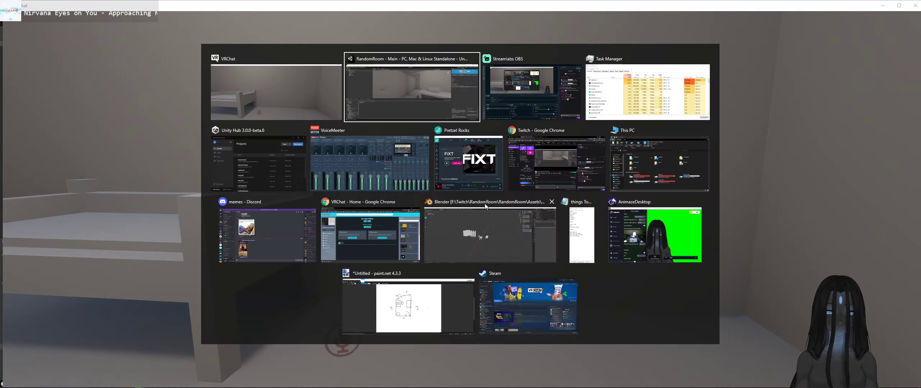
click(413, 89)
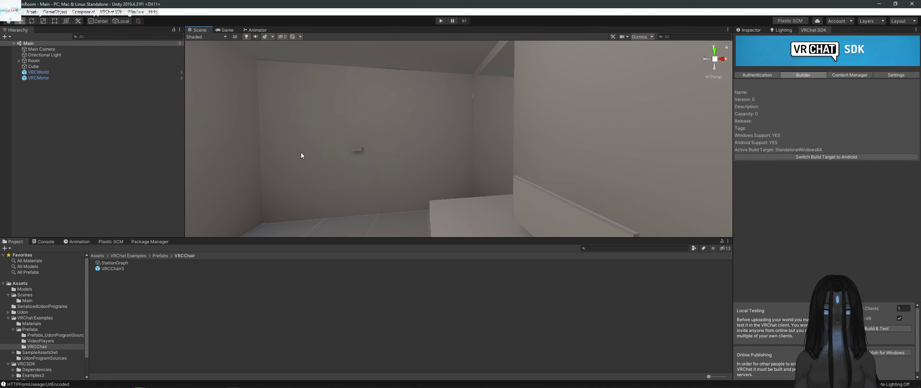
click(206, 153)
key(f)
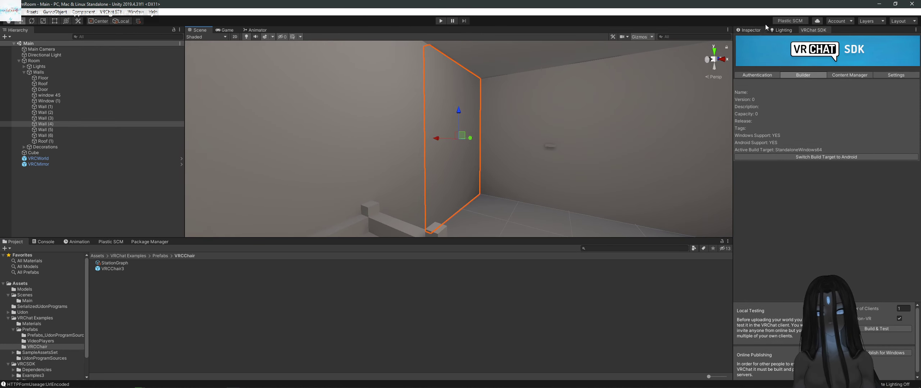
click(753, 30)
click(827, 290)
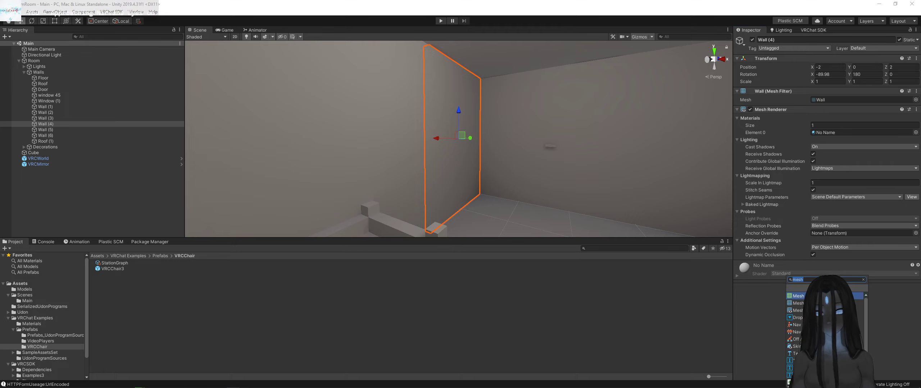
key(Return)
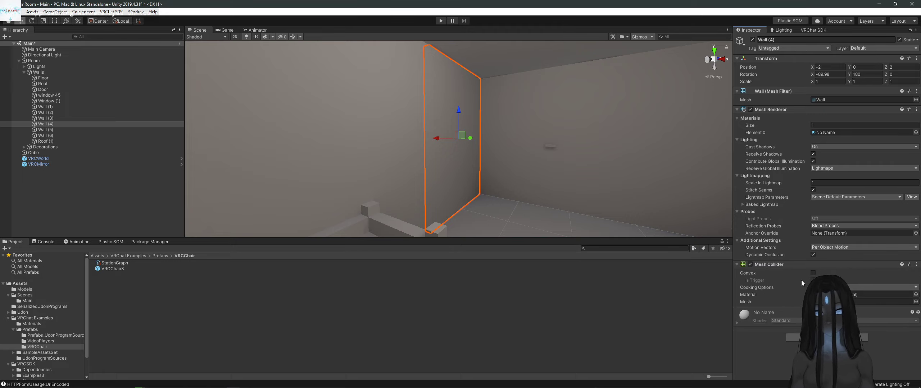
Step: Try the Convex option on Wall (4)'s Mesh Collider, turn it back off, and save the scene
click(813, 274)
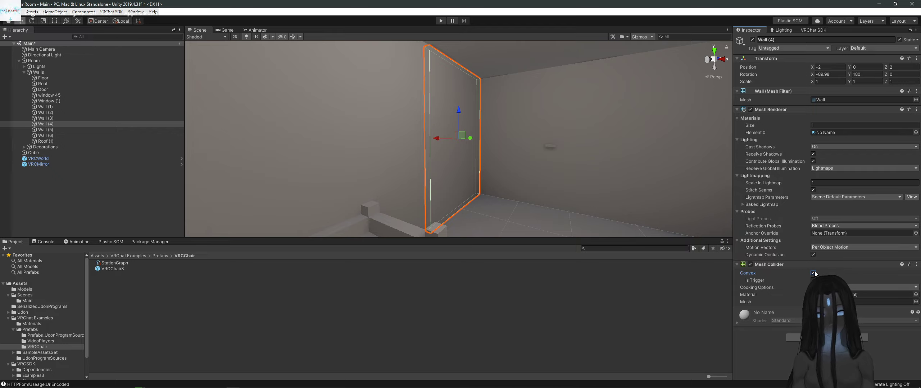
click(814, 273)
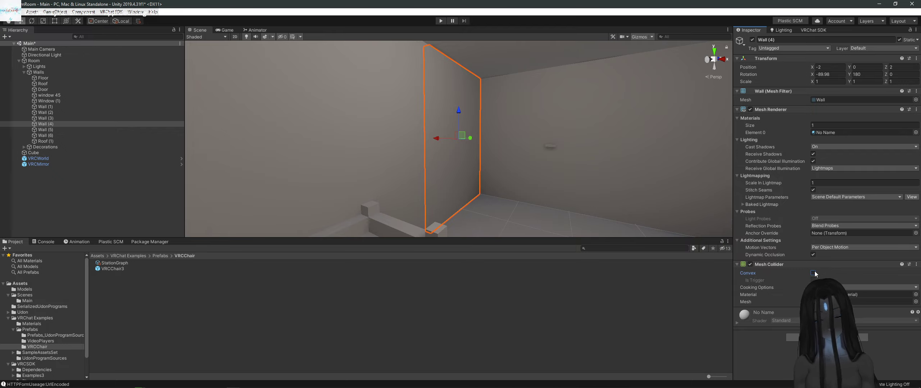
right_drag(549, 107, 551, 123)
key(ctrl+s)
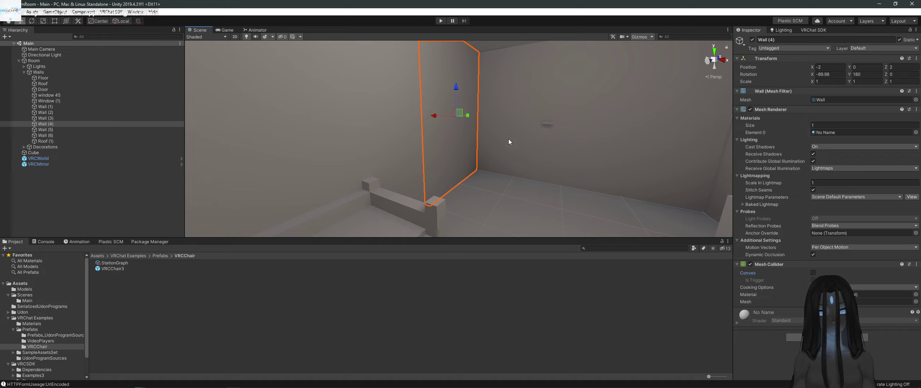
Step: Compare the collider components of Wall (2) and Wall (4) to check that both walls have collision
right_drag(509, 140, 445, 131)
click(444, 131)
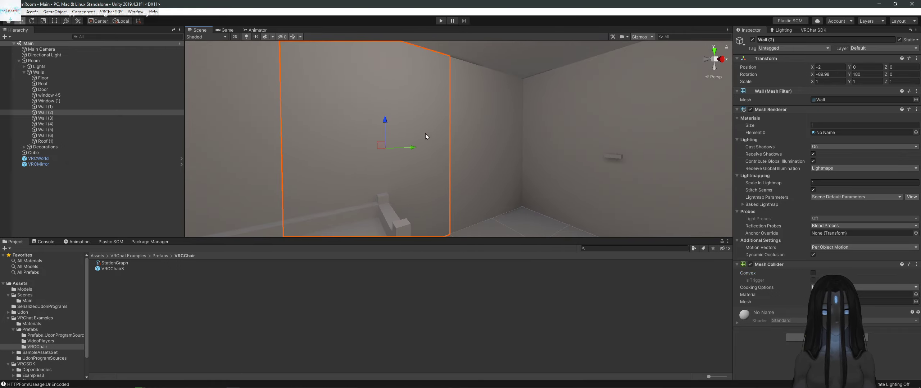
click(482, 132)
click(321, 137)
click(470, 140)
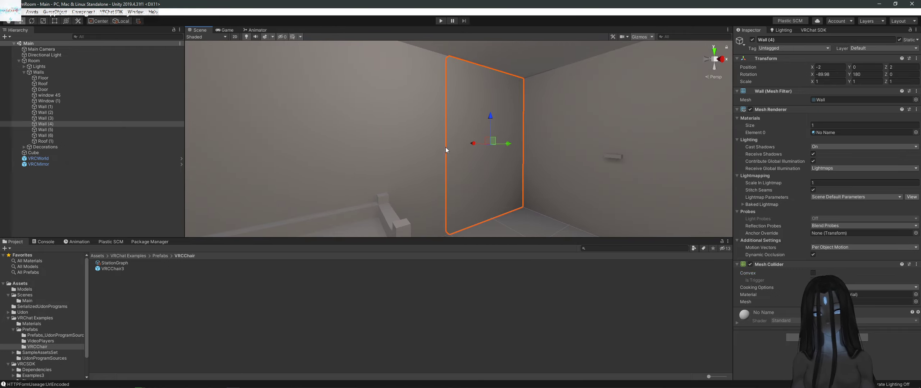
right_drag(445, 147, 533, 156)
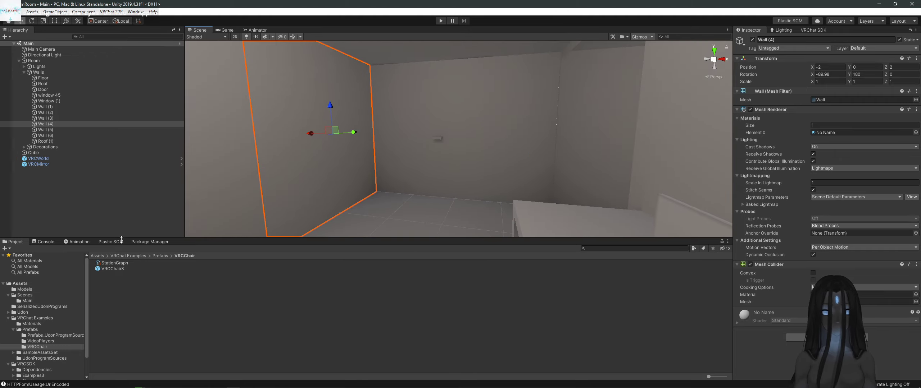
Step: Search the Unity Registry packages for "build", view the Scriptable Build Pipeline details, and clear the search
click(150, 242)
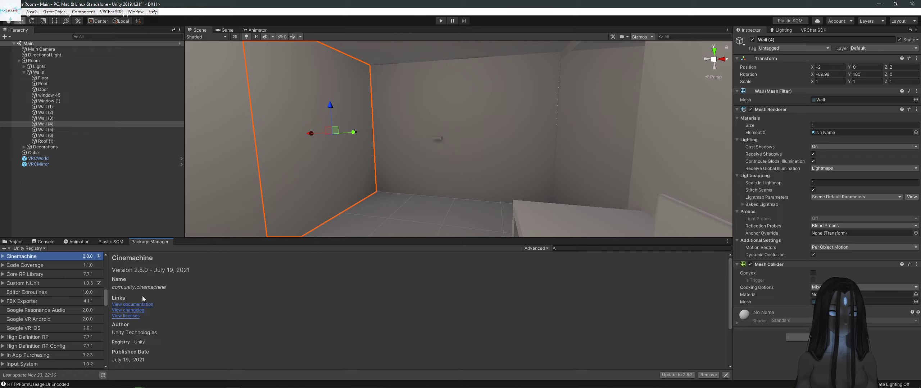
click(599, 249)
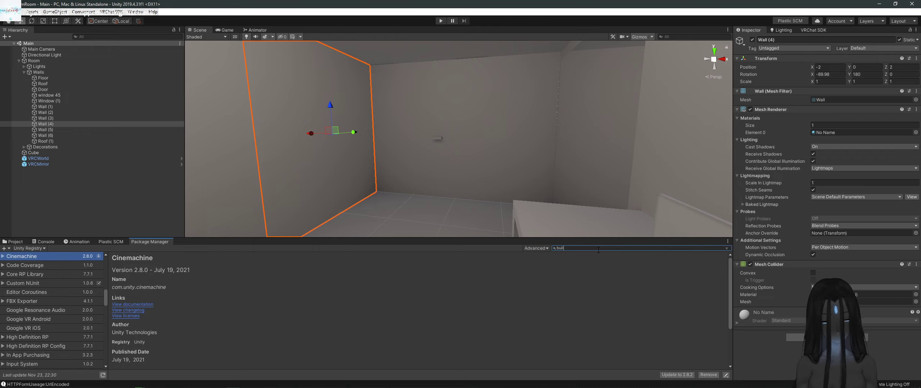
click(61, 268)
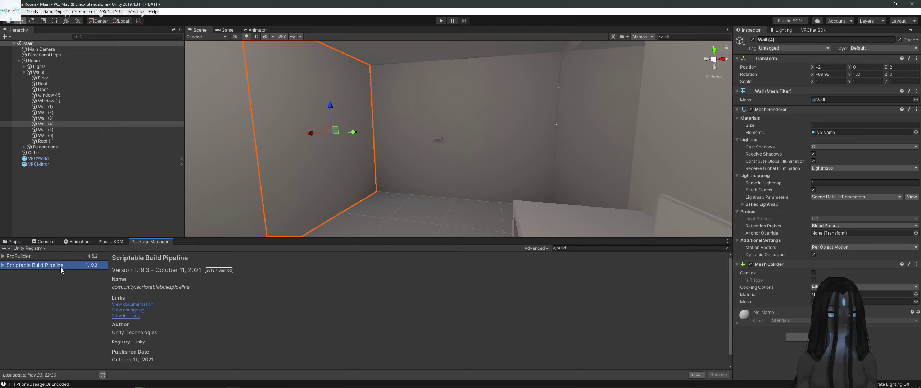
double_click(572, 249)
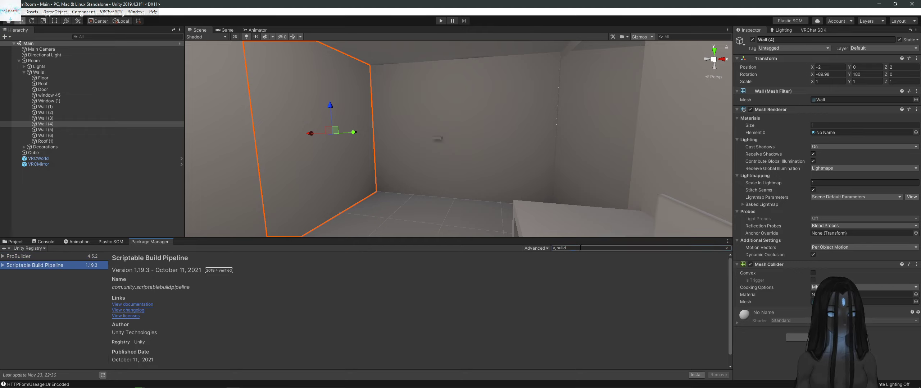
key(BackSpace)
Step: Look through the full Unity Registry package list for a build report package
scroll(126, 283, down, 1)
scroll(78, 295, down, 10)
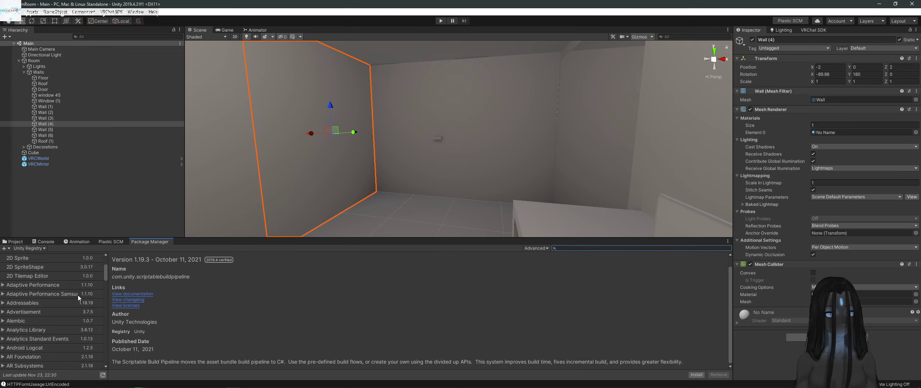
click(39, 250)
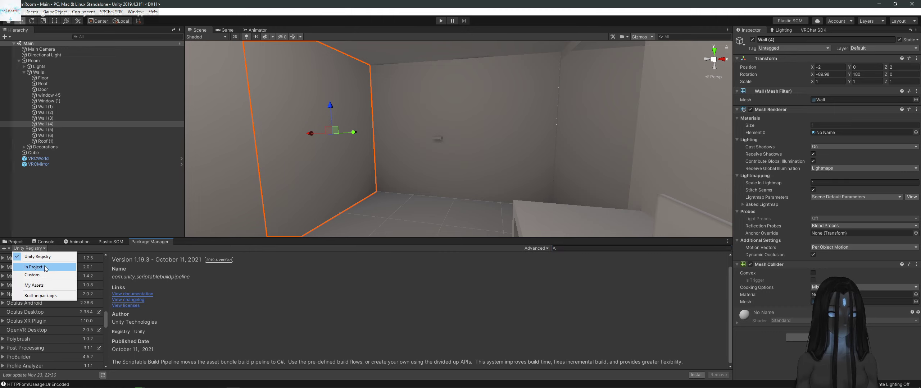
click(272, 306)
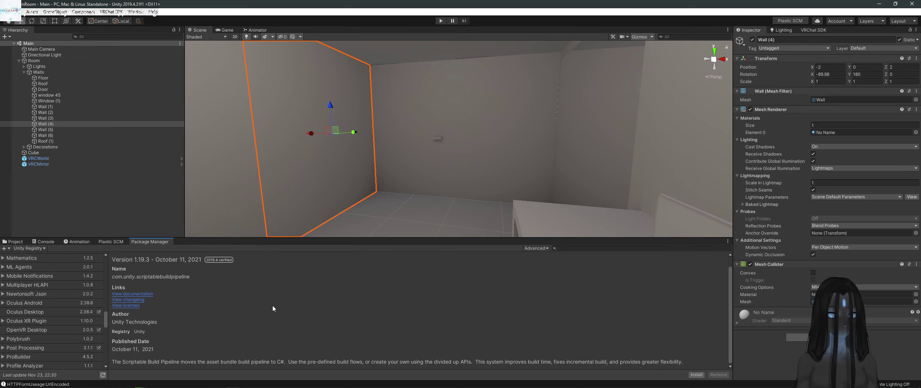
scroll(49, 317, down, 5)
scroll(76, 330, up, 4)
scroll(76, 329, up, 1)
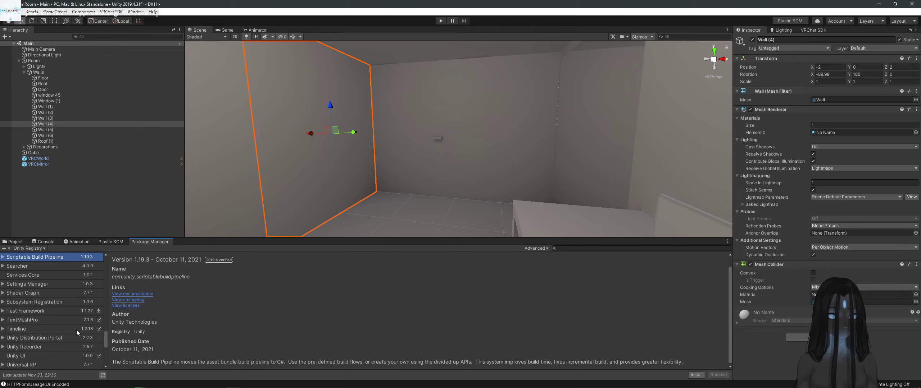
scroll(76, 330, up, 3)
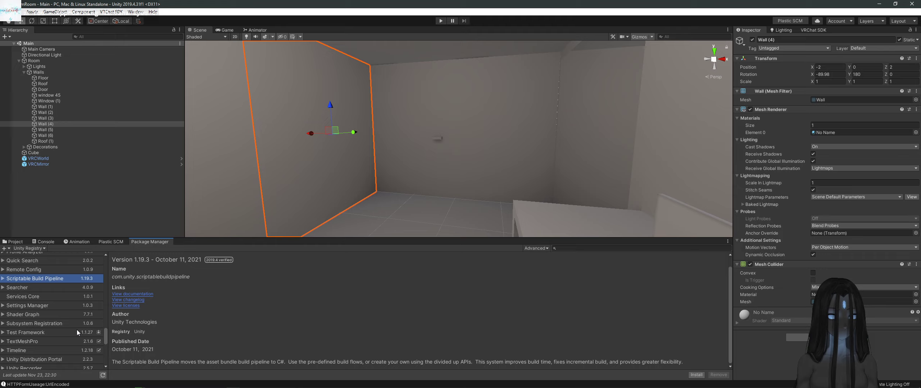
Step: Enable preview packages in the package list and accept the confirmation
click(546, 248)
click(558, 273)
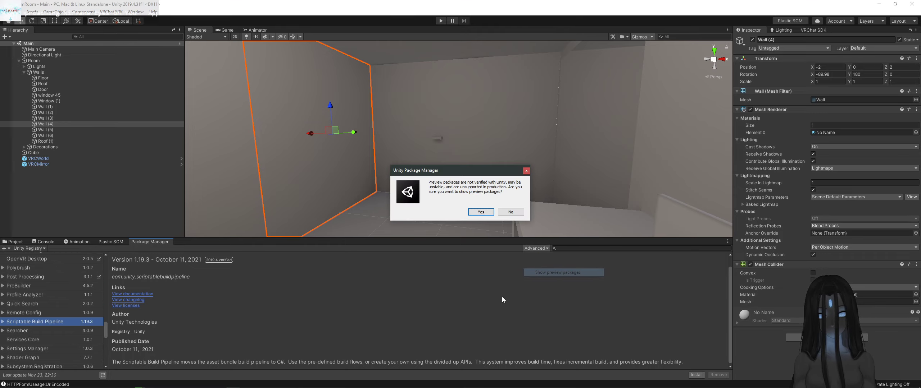
click(480, 213)
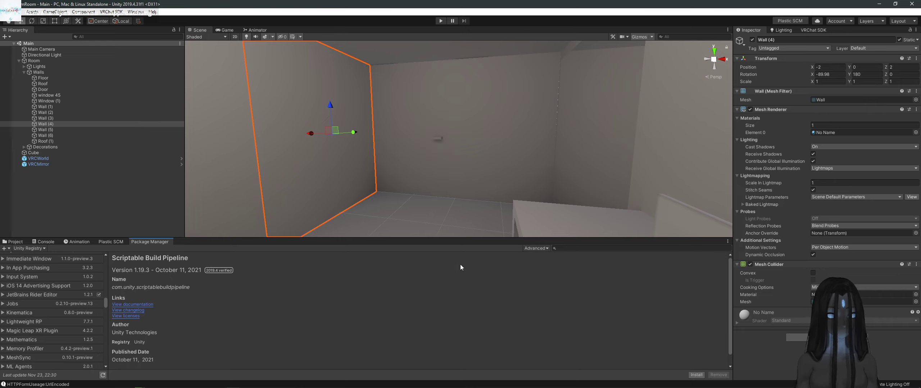
Step: Search the packages for "build" and install Build Report Inspector 0.2.2-preview
click(577, 248)
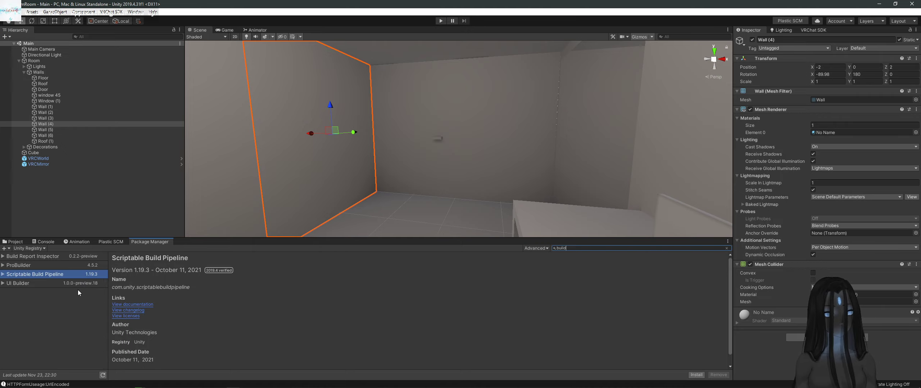
click(76, 257)
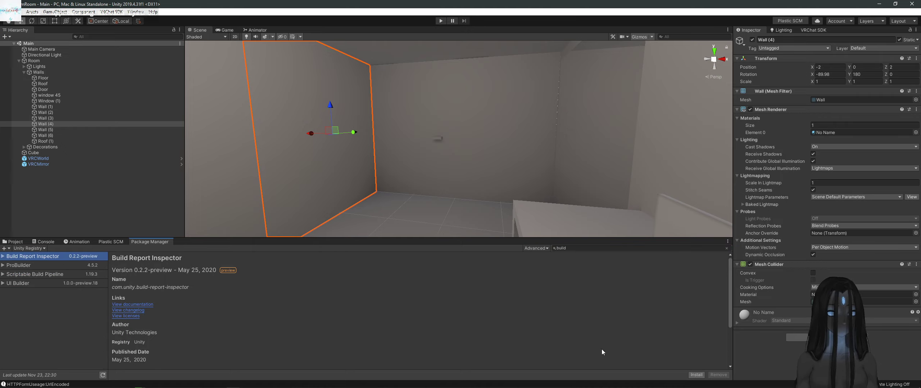
click(696, 374)
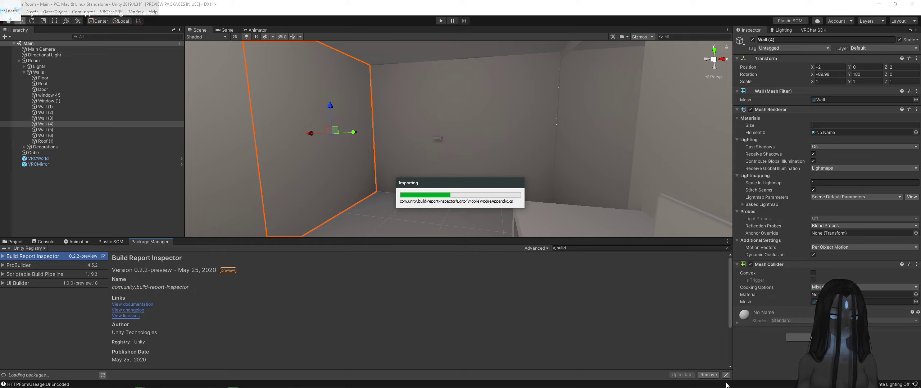
mouse_move(725, 387)
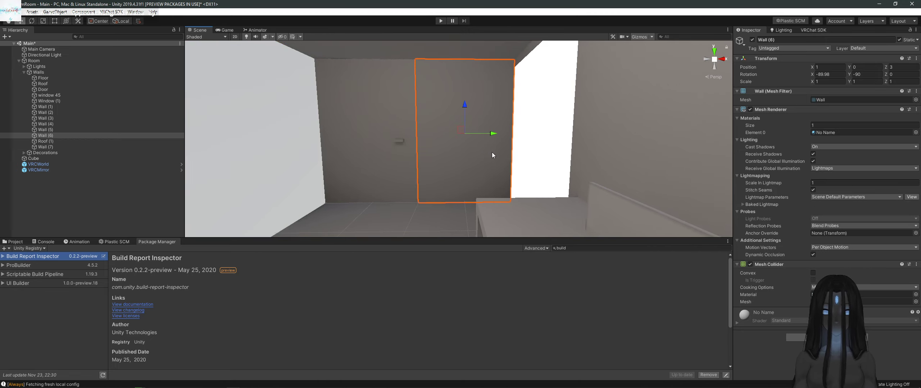
Step: Inspect the duplicated wall, Wall (7), next to Wall (6) and undo the duplication
right_drag(492, 155, 449, 154)
key(ctrl+s)
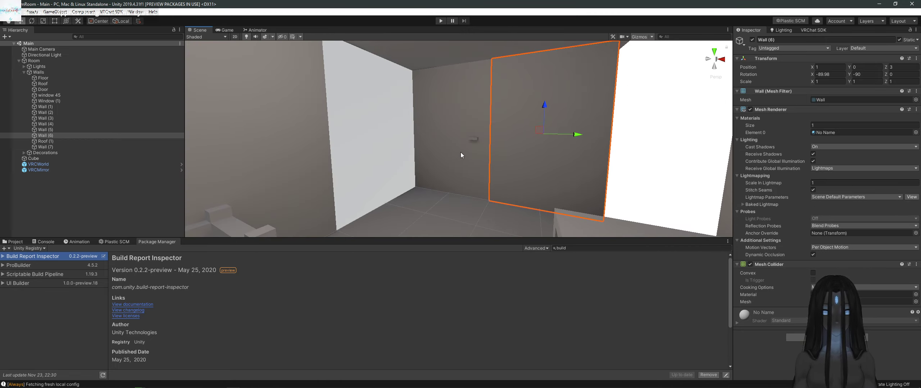
click(404, 147)
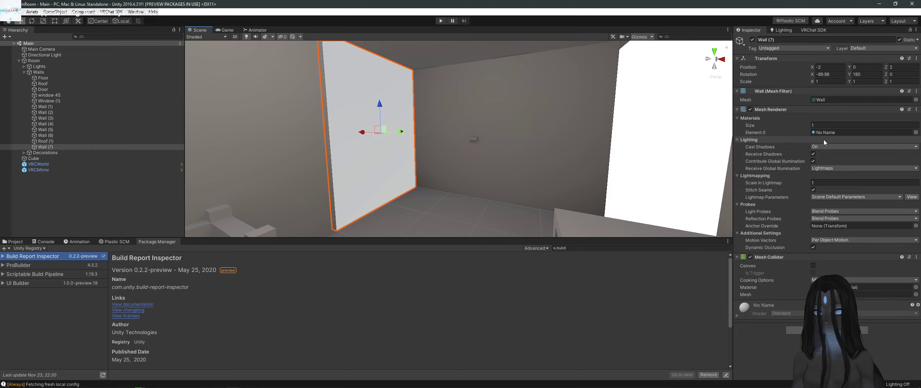
key(ctrl+z)
key(ctrl+z)
key(ctrl+z)
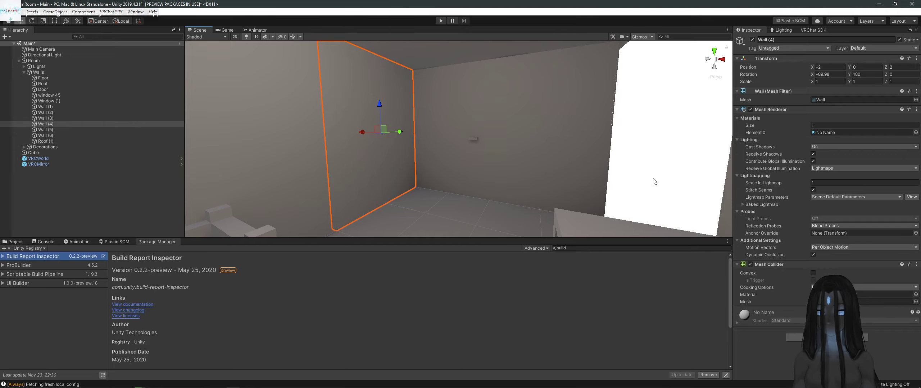
Step: Select the VRCMirror beside the desk and clear all logged Console messages
right_drag(521, 176, 647, 185)
click(546, 170)
click(601, 170)
click(46, 242)
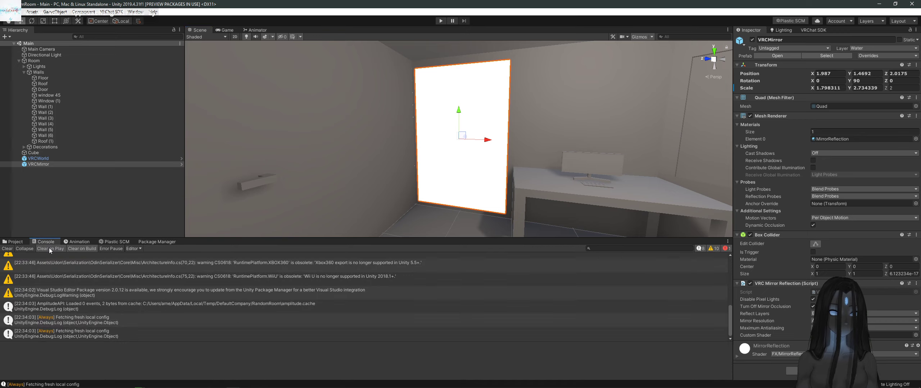
click(7, 249)
right_drag(561, 133, 522, 167)
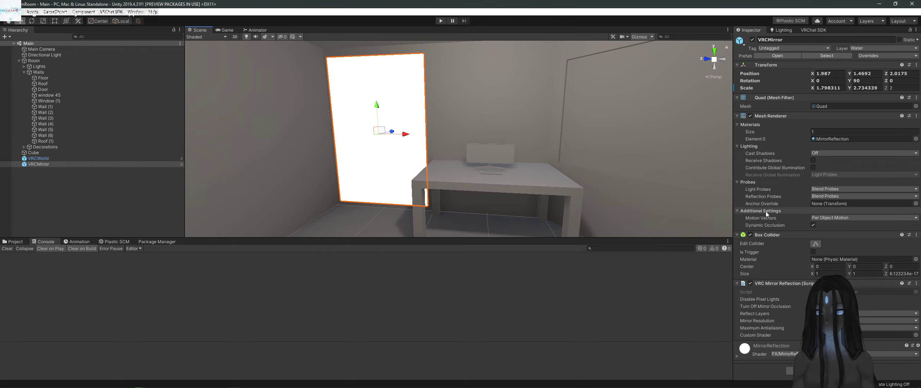
Step: Open the last build report and view its build steps, total size and result
click(821, 31)
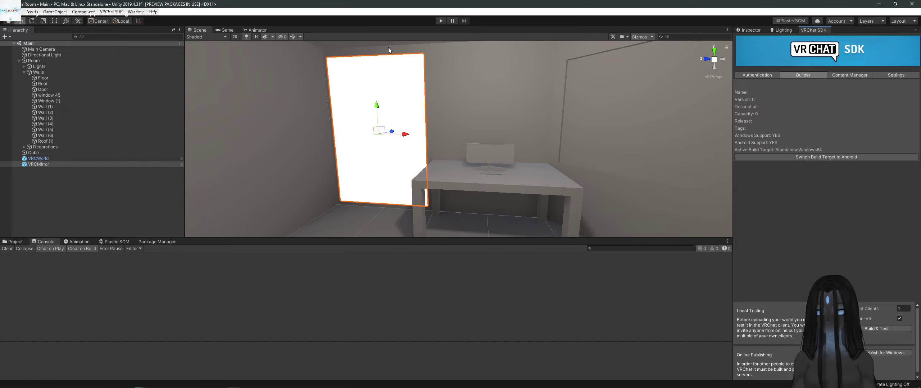
click(135, 12)
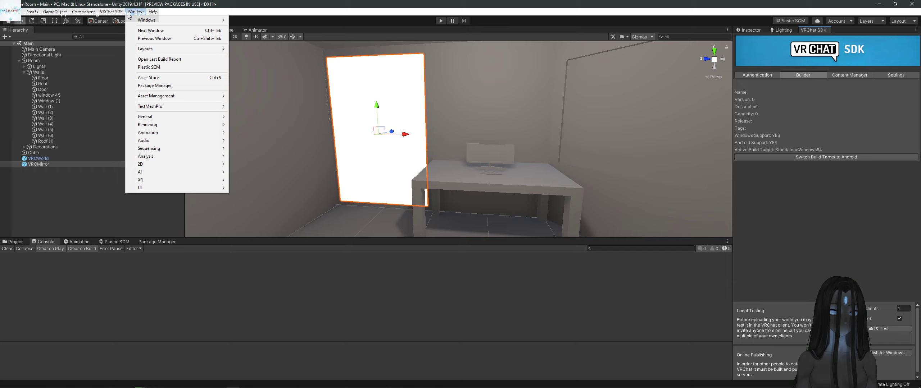
click(180, 60)
click(15, 242)
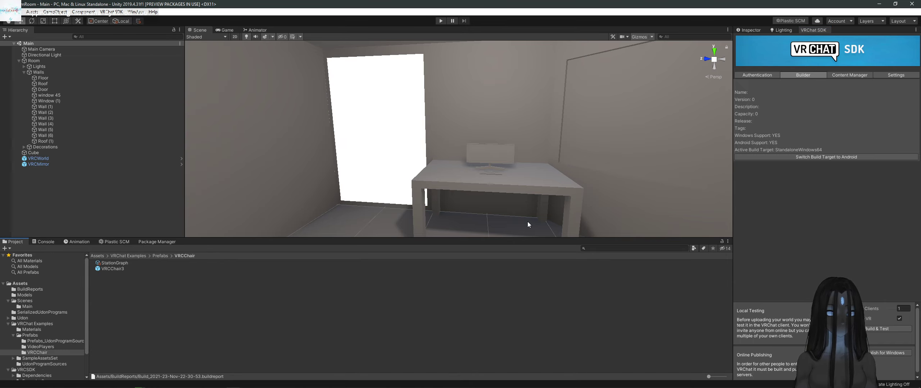
click(743, 31)
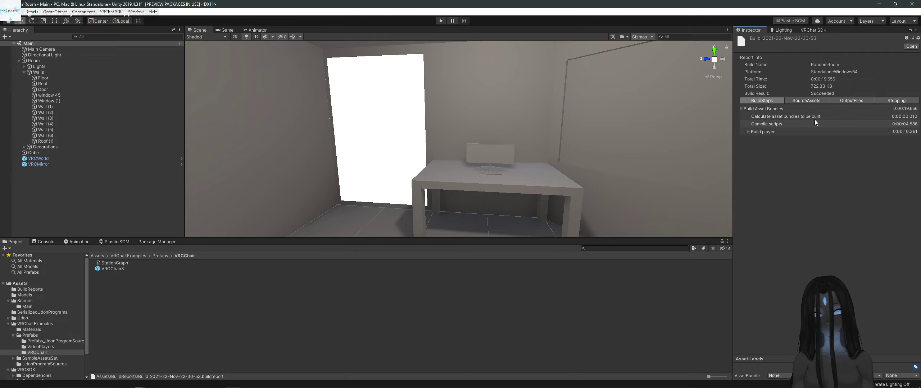
Step: List the build report's source assets and locate the scene's lightmap and reflection probe files in the project
click(813, 101)
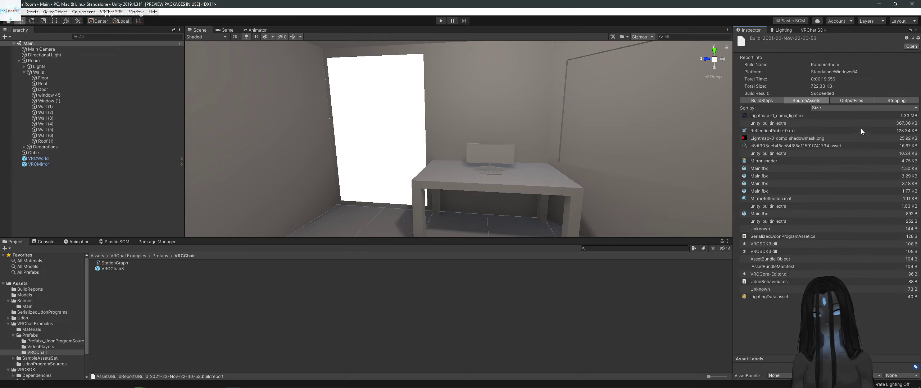
click(797, 114)
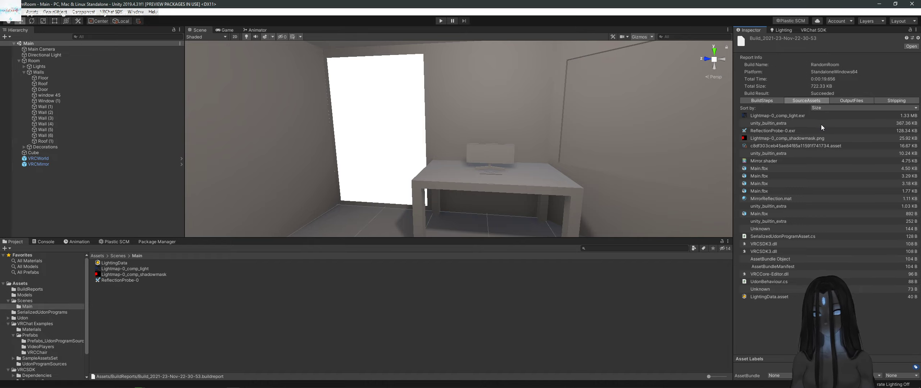
click(785, 116)
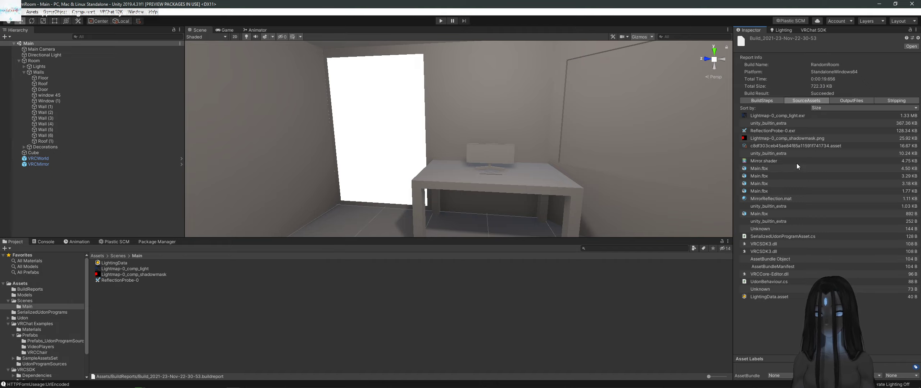
click(796, 130)
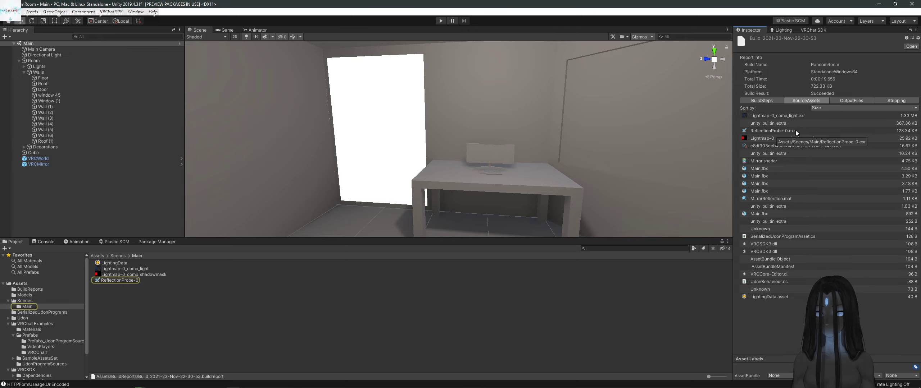
Step: Set the compressor quality of the ReflectionProbe-0 texture to 50 and apply the import settings
click(125, 281)
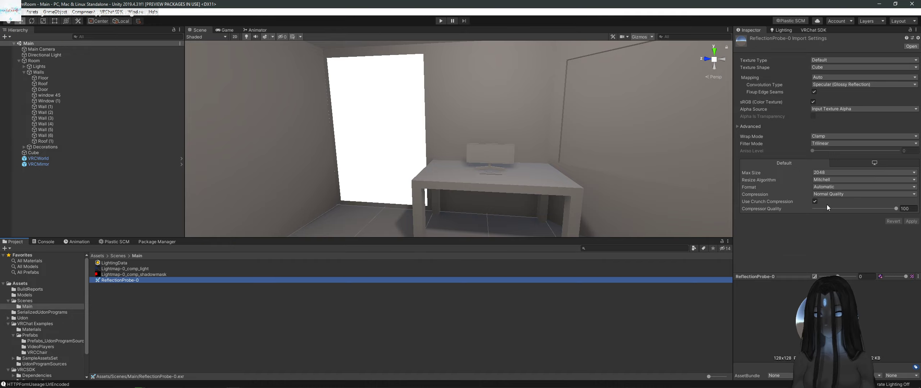
drag(887, 209, 849, 212)
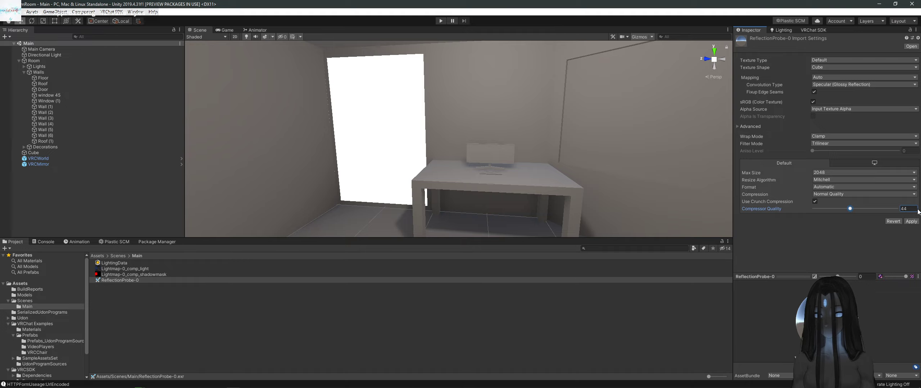
click(906, 210)
text(50)
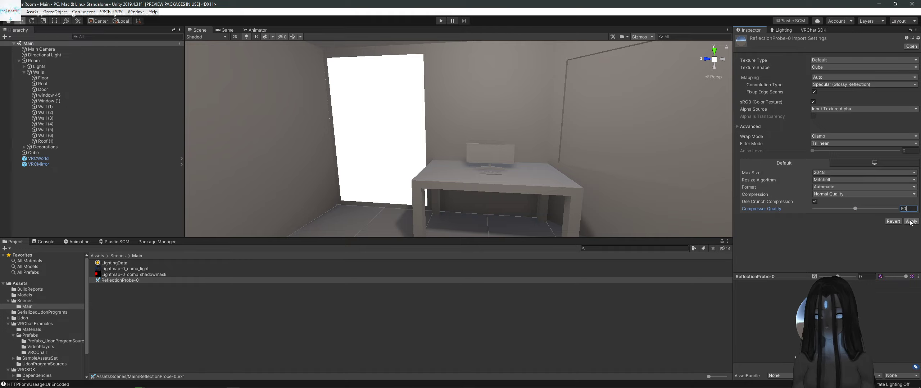
click(911, 221)
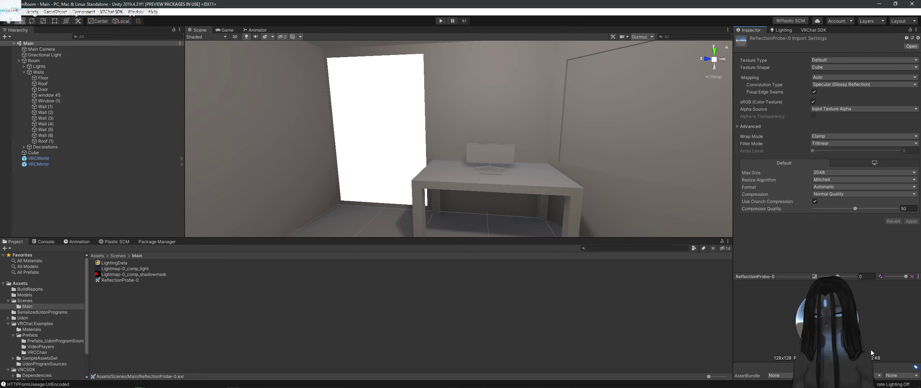
click(782, 30)
click(749, 30)
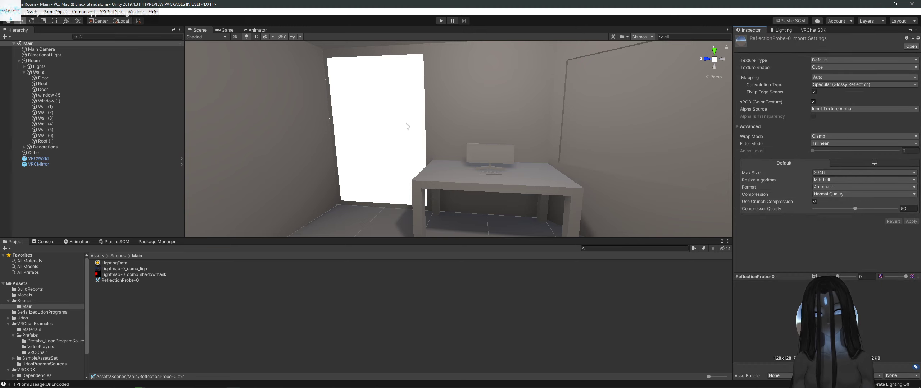
Step: Reopen the build report's source assets and locate the Main.fbx model and the serialized Udon program in the project
click(48, 294)
click(49, 289)
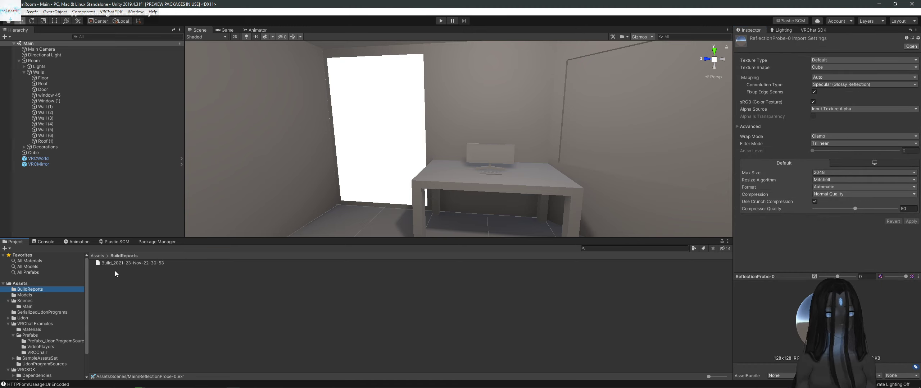
click(133, 262)
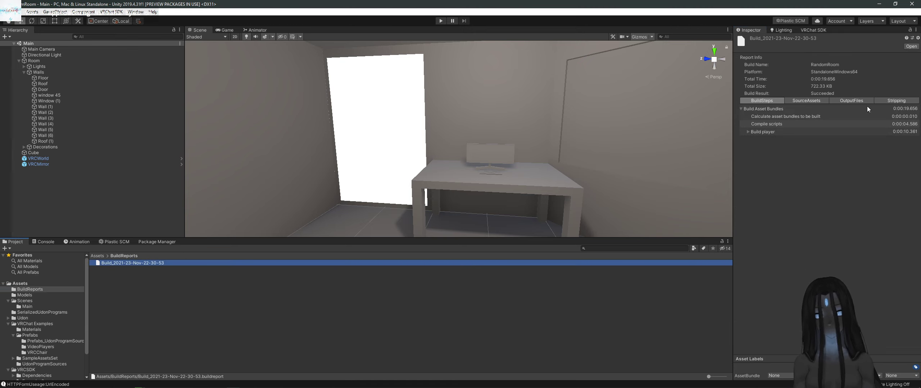
click(806, 101)
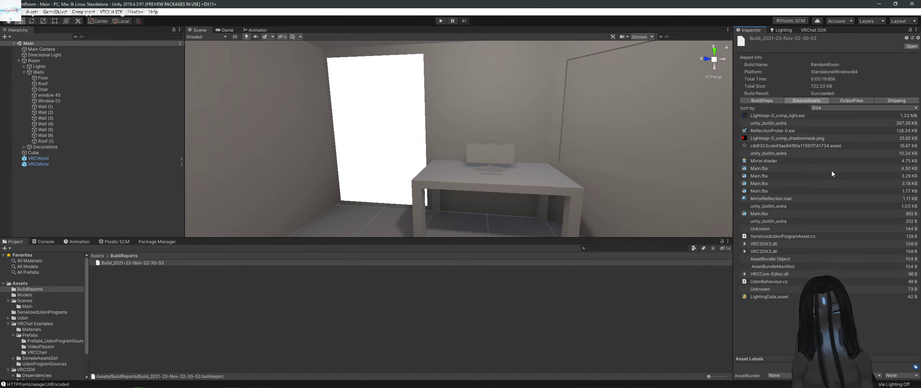
click(799, 190)
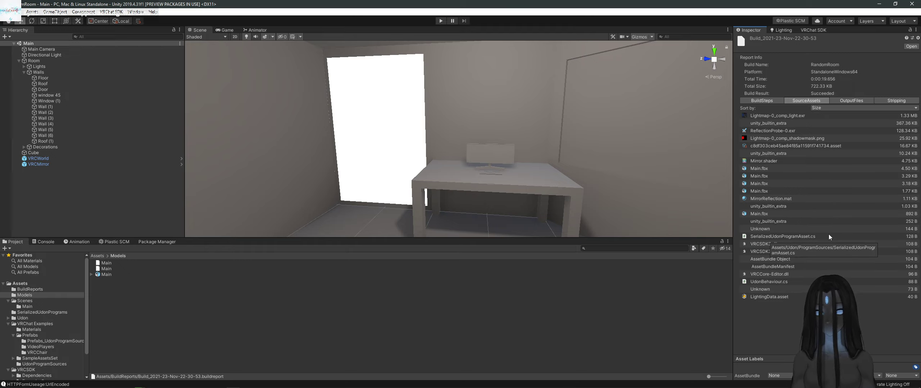
click(831, 145)
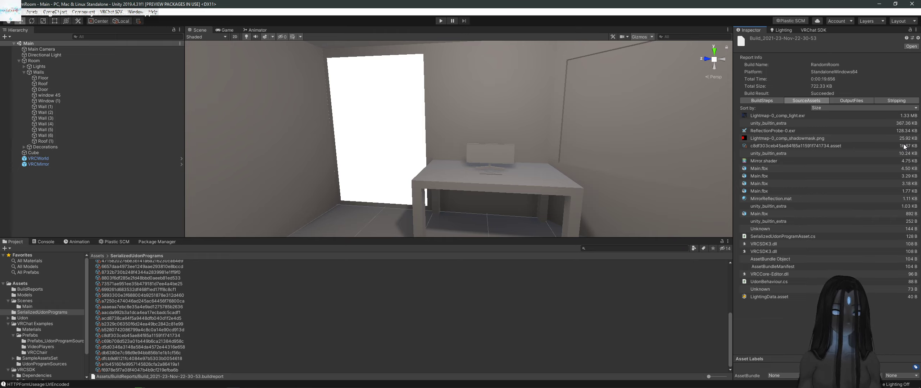
Step: Switch to Unity Hub and open the ChillNonBroaken project
mouse_move(482, 387)
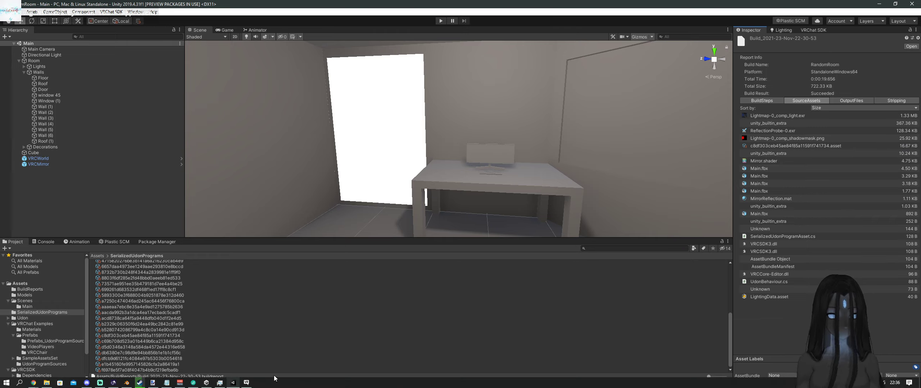
mouse_move(220, 382)
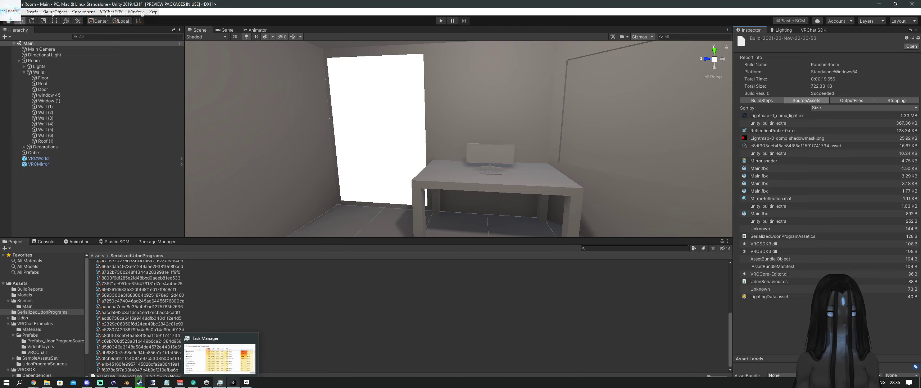
click(207, 362)
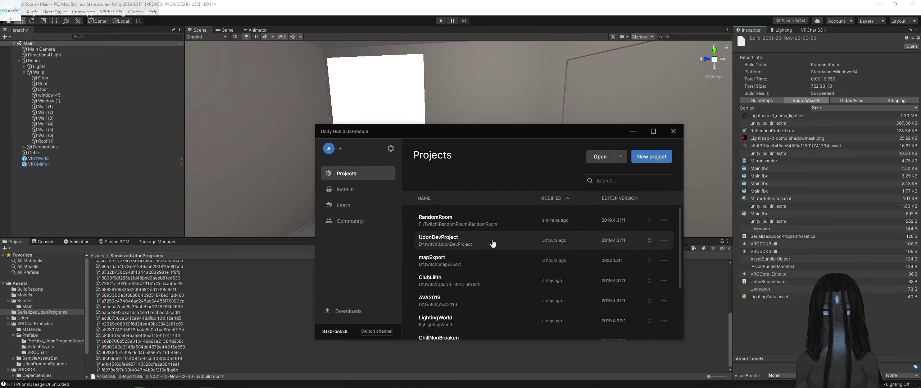
scroll(492, 268, down, 3)
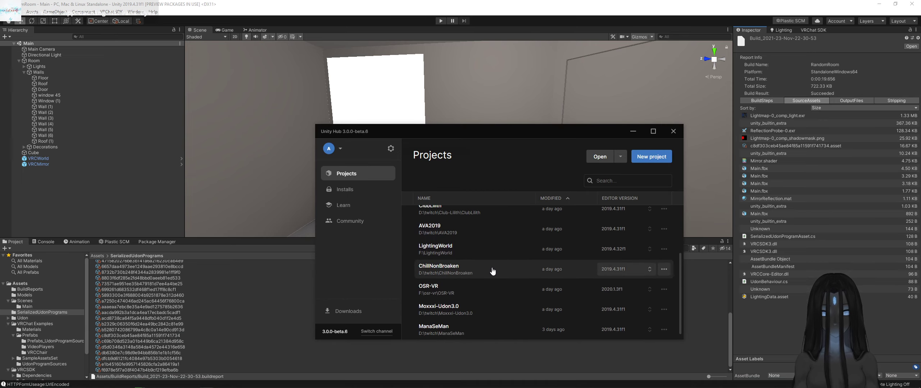
click(492, 269)
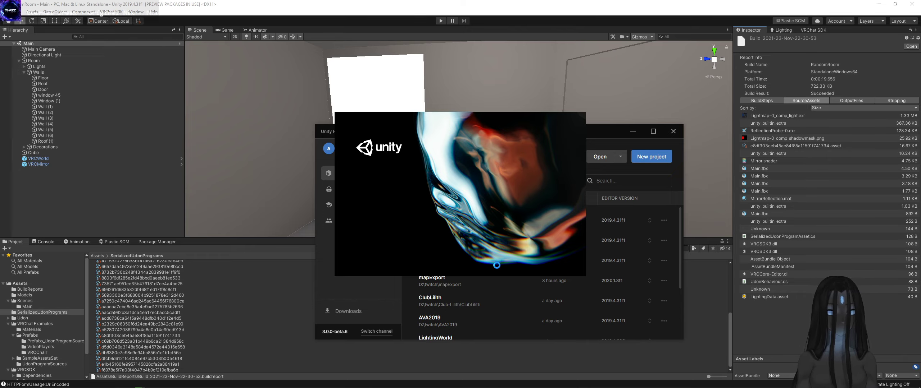
click(162, 318)
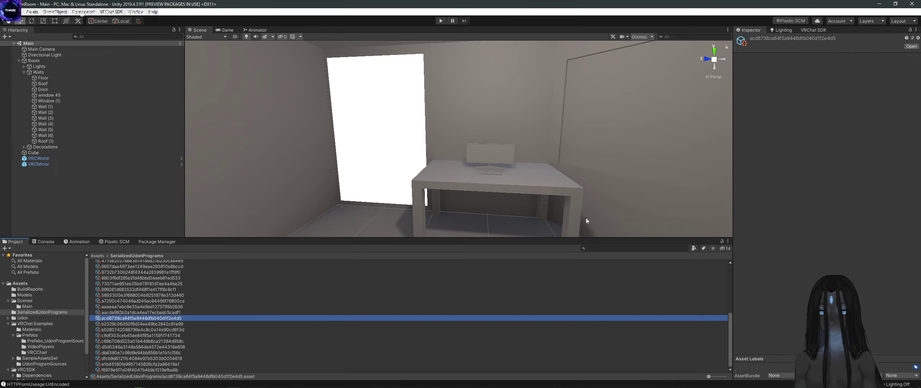
click(180, 313)
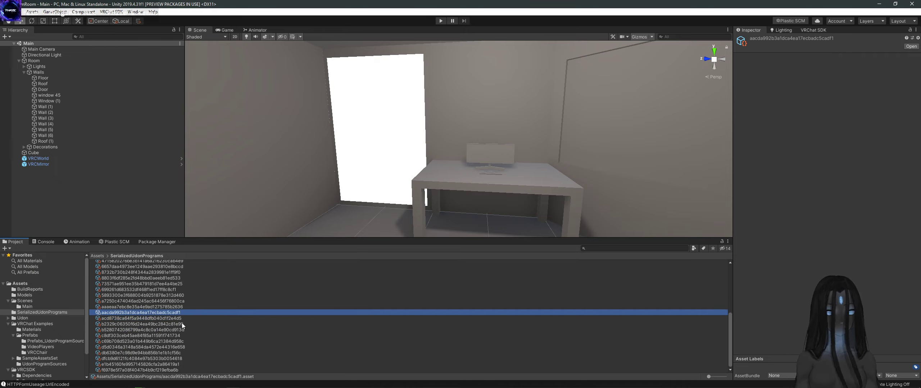
right_click(179, 316)
click(101, 182)
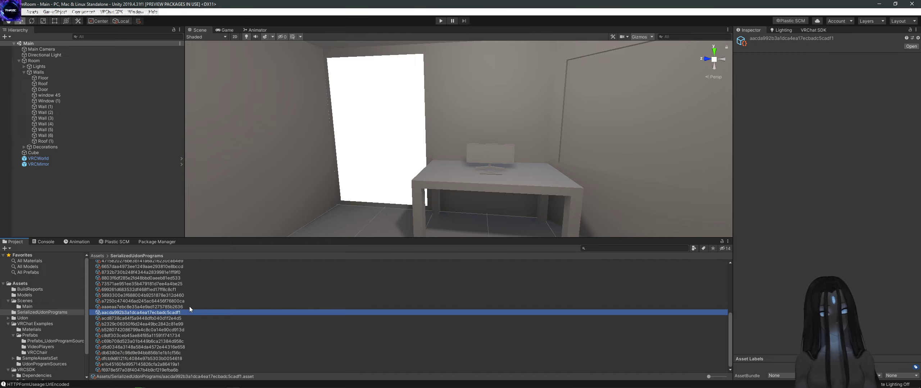
mouse_move(201, 387)
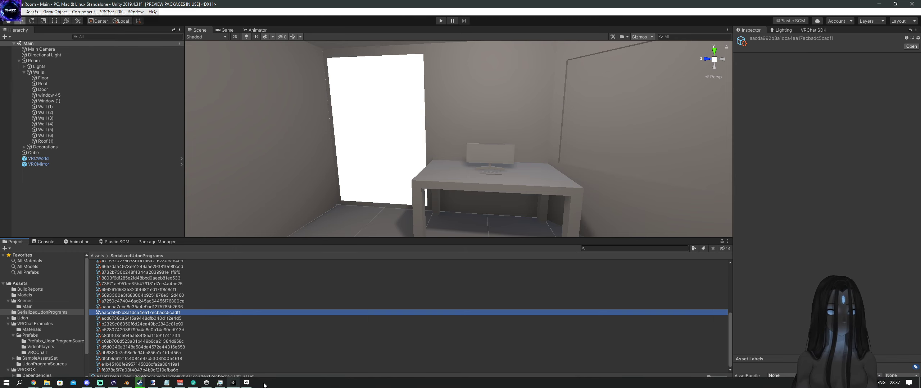
mouse_move(246, 383)
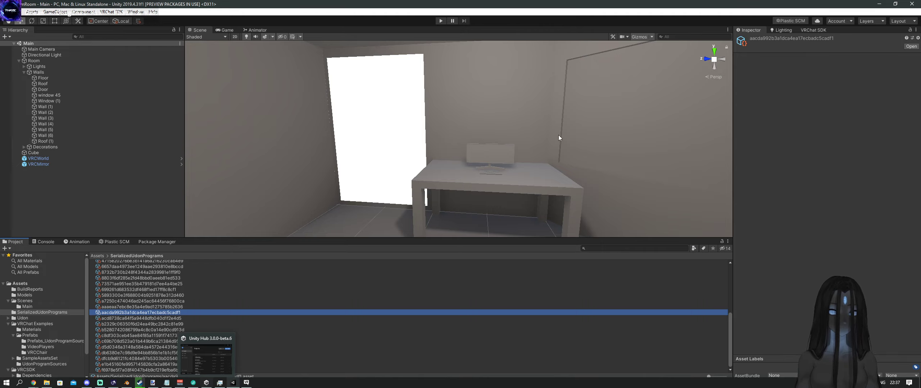
Step: Minimize the RandomRoom editor, switch to paint.net and close it, discarding the unsaved room sketch
click(878, 4)
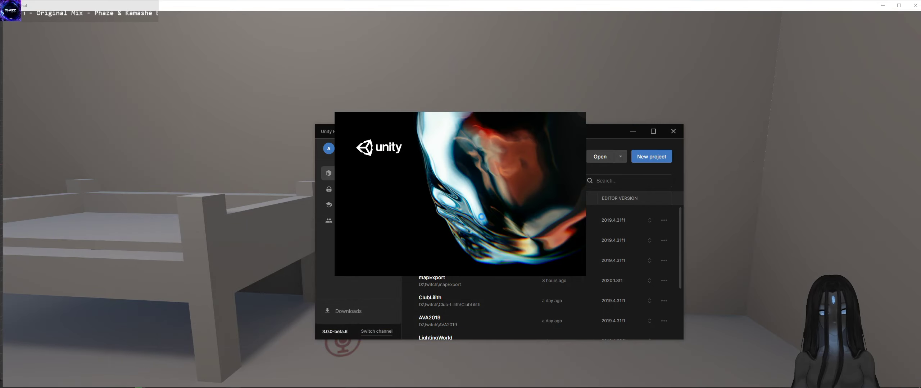
click(808, 10)
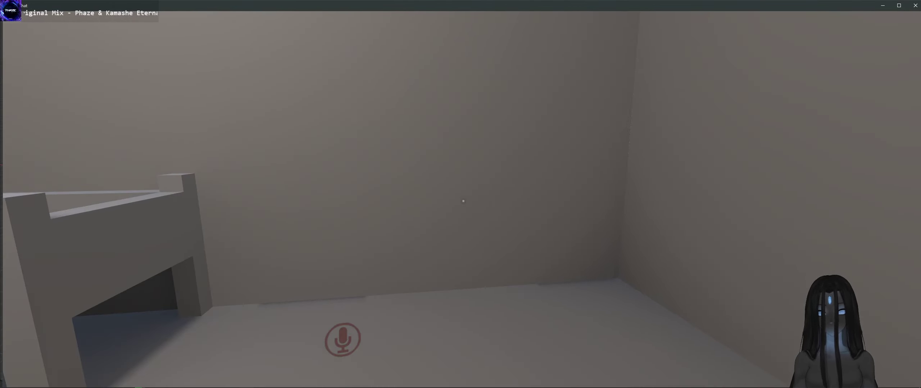
key(alt+Tab)
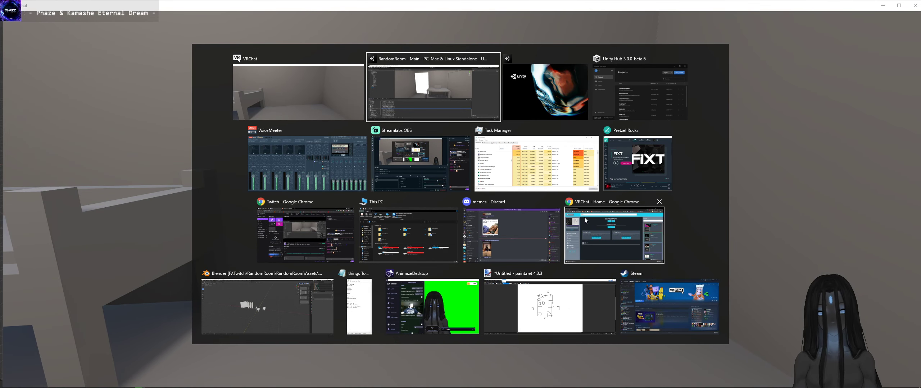
click(570, 316)
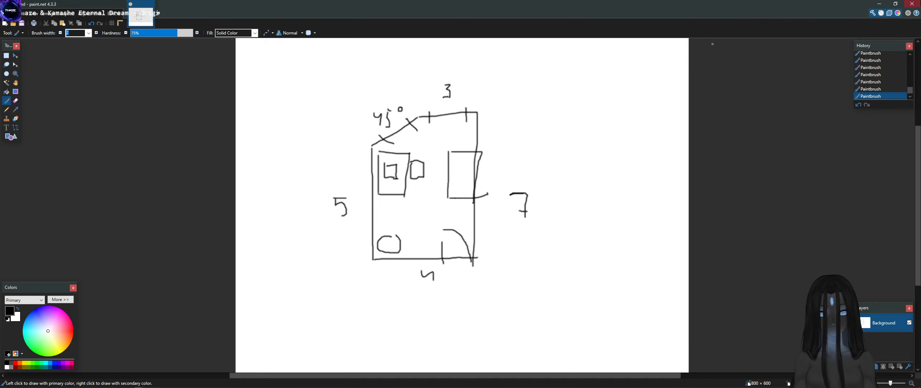
click(912, 4)
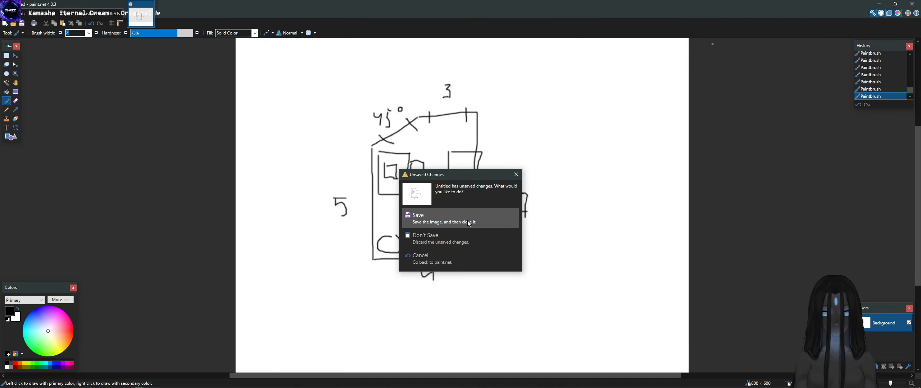
click(485, 233)
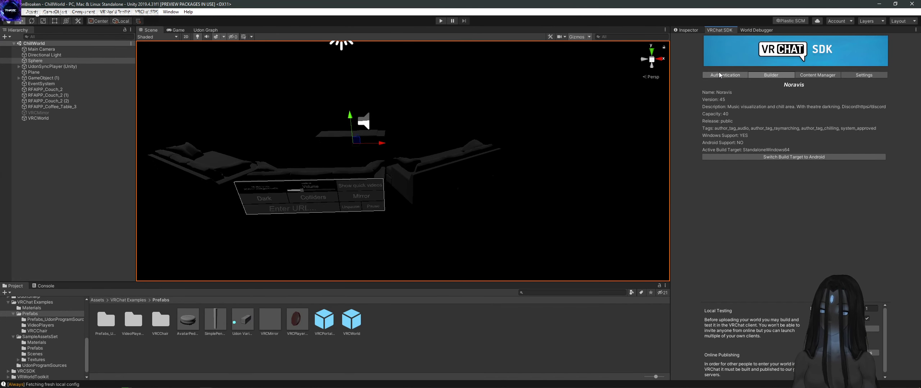
Step: Examine the ChillWorld scene from inside the sphere, including the couches and the video player's control panel
alt+drag(504, 163, 485, 150)
key(f)
alt+drag(445, 176, 602, 197)
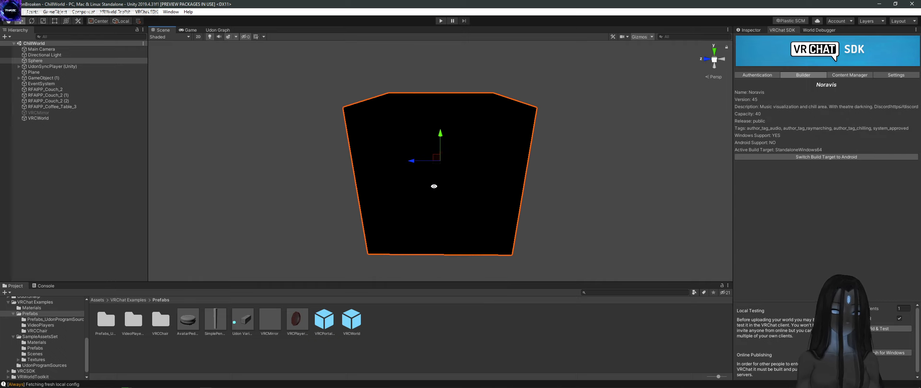
scroll(449, 173, up, 6)
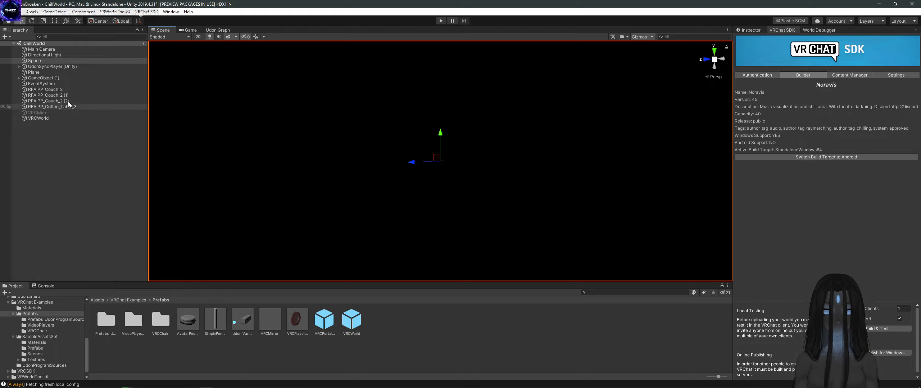
click(41, 84)
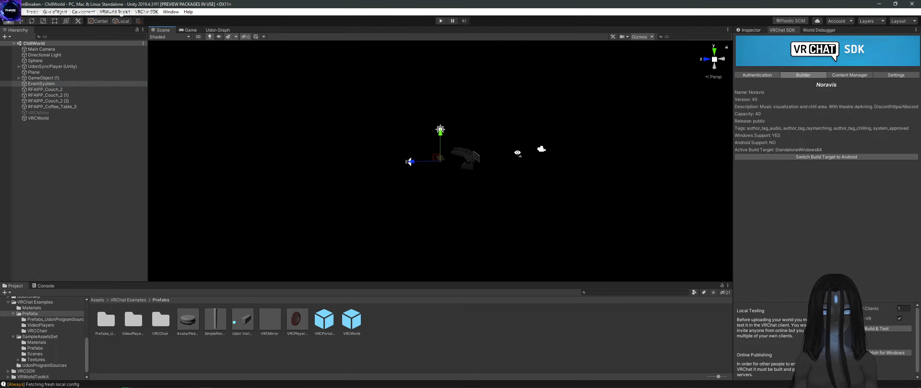
right_drag(516, 152, 24, 157)
key(w)
key(a)
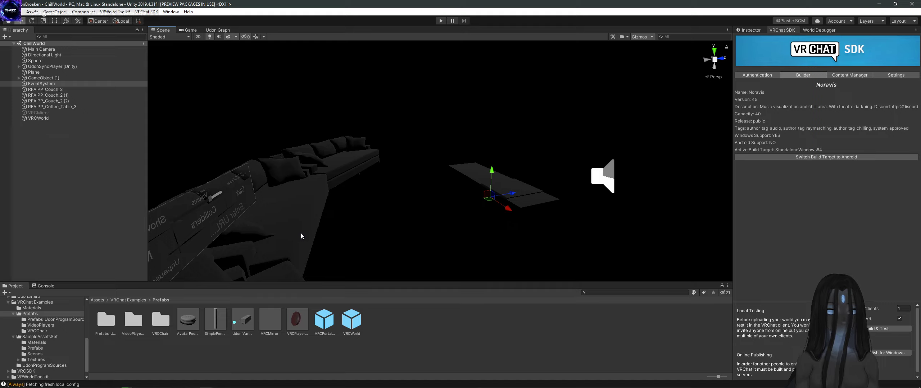
right_drag(237, 216, 541, 245)
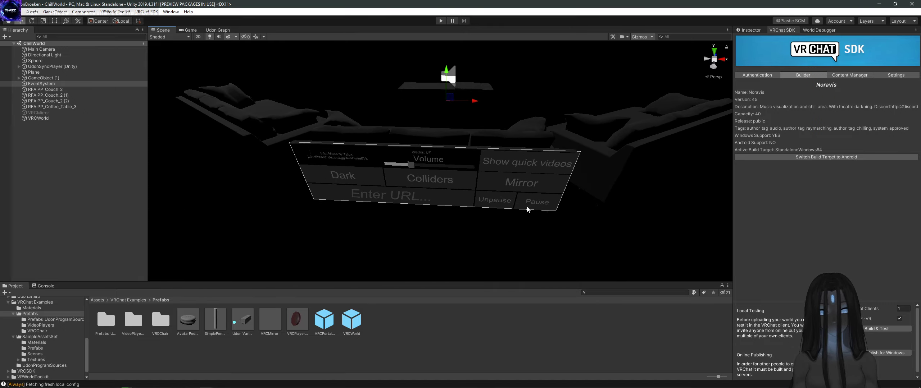
Step: Open the BuildReports folder in the project and show the details of the Build_2021-16-Aug-22-56-57 report
right_drag(459, 175, 464, 133)
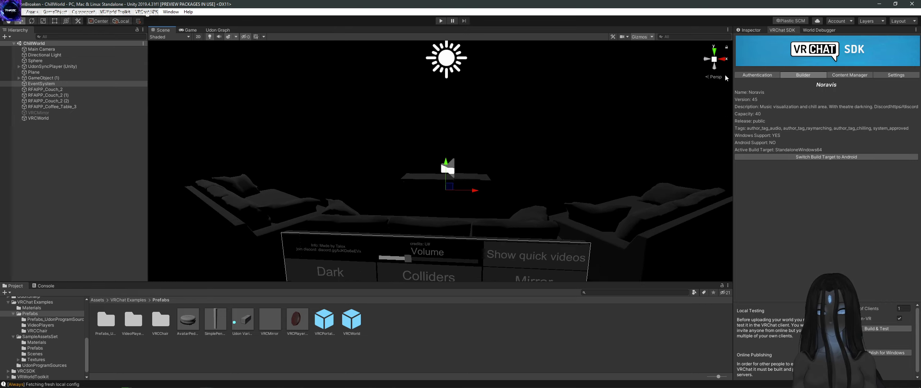
click(750, 29)
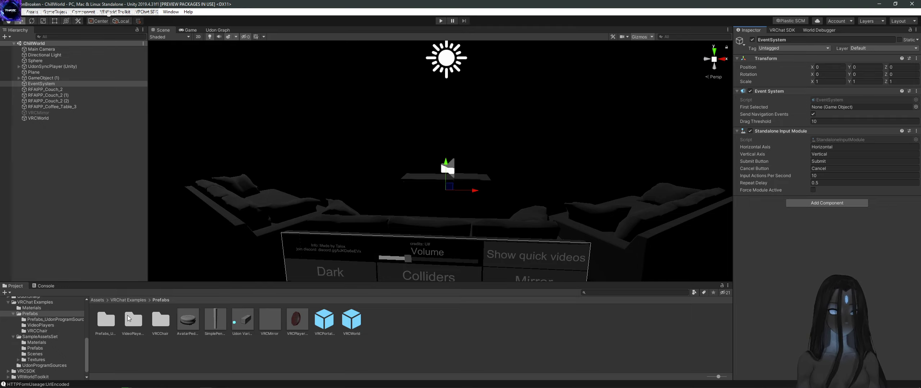
scroll(50, 315, up, 10)
click(40, 320)
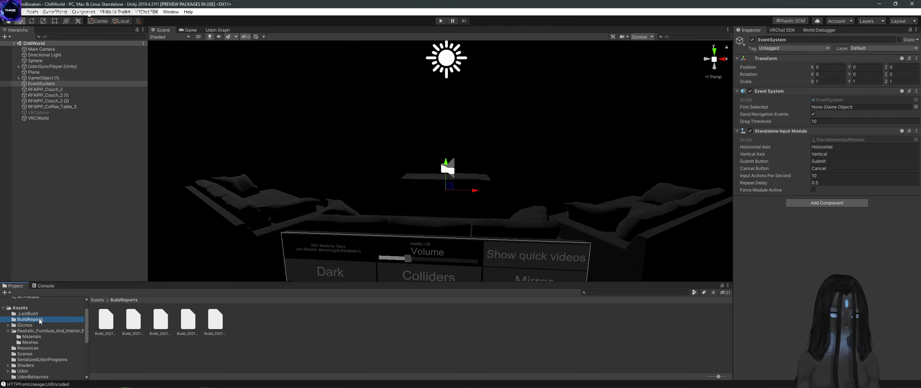
click(215, 320)
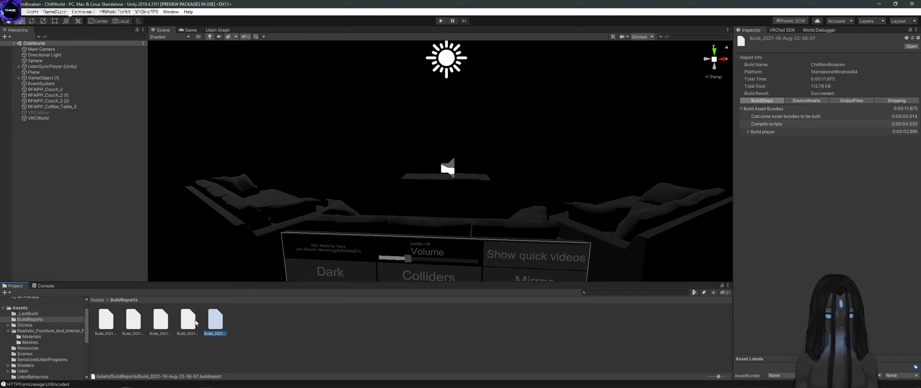
Step: Look through the older build reports in the folder, then return to the Build_2021-16-Aug-22-56-57 report
click(187, 320)
click(127, 323)
click(107, 320)
click(215, 321)
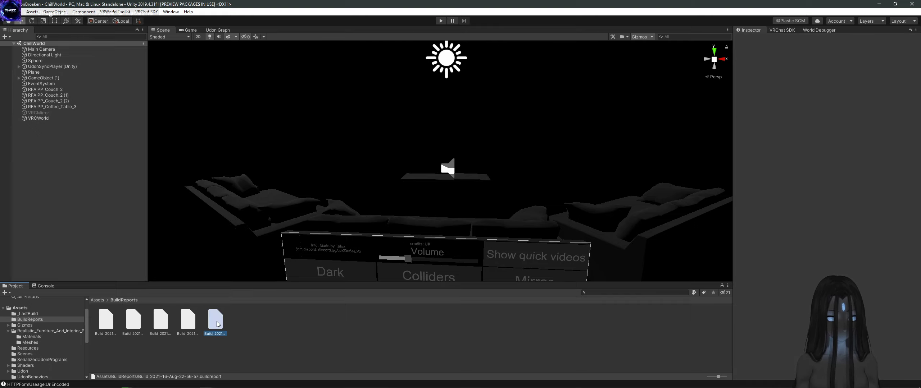
click(188, 322)
click(160, 322)
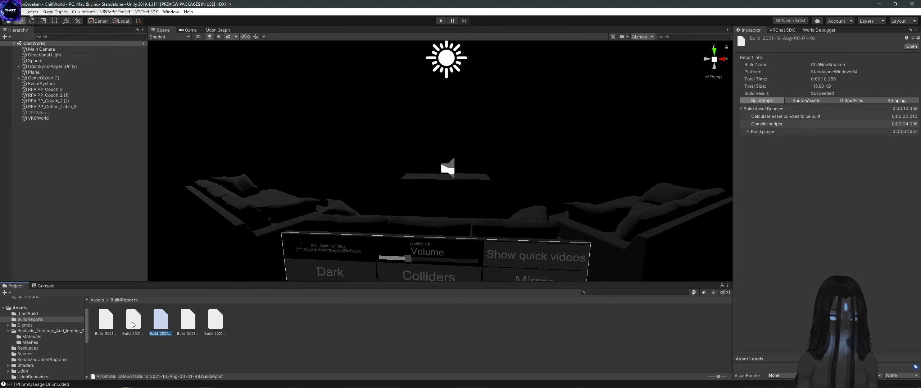
click(133, 322)
click(107, 324)
click(216, 321)
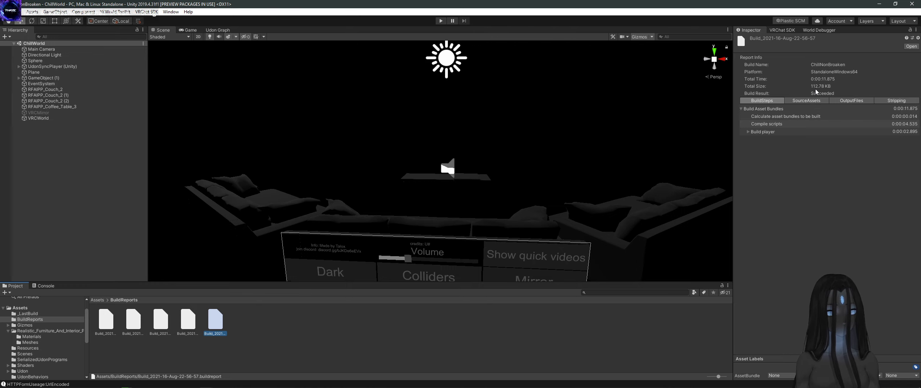
Step: List the report's source assets, locate the largest serialized Udon programs in the project, and select the 51f8cd34 program asset
click(807, 100)
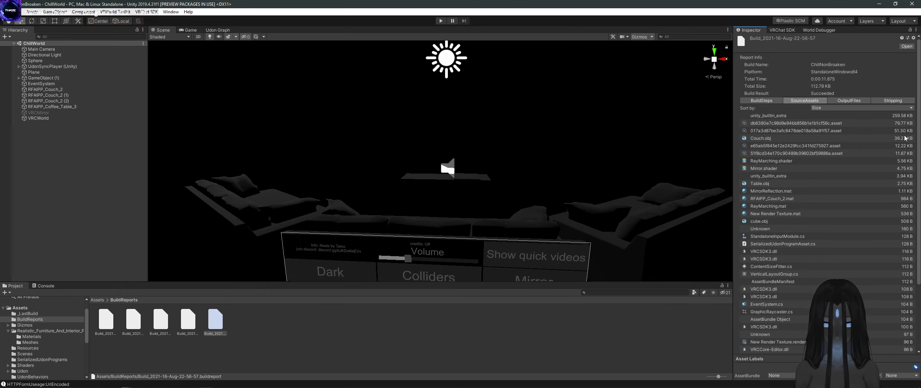
click(820, 152)
click(825, 129)
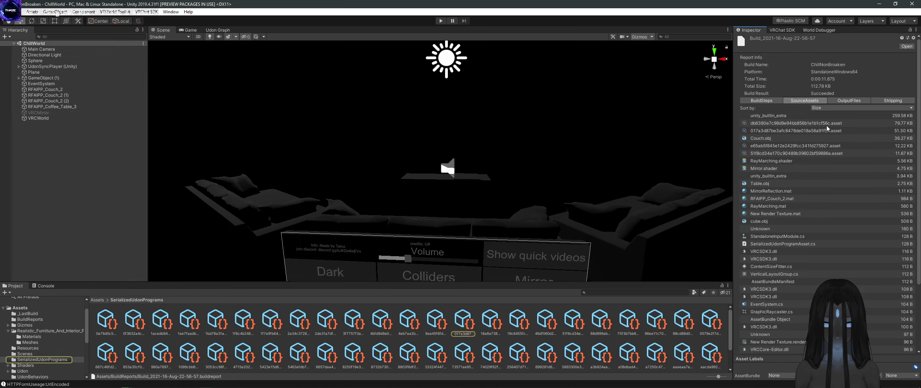
click(826, 125)
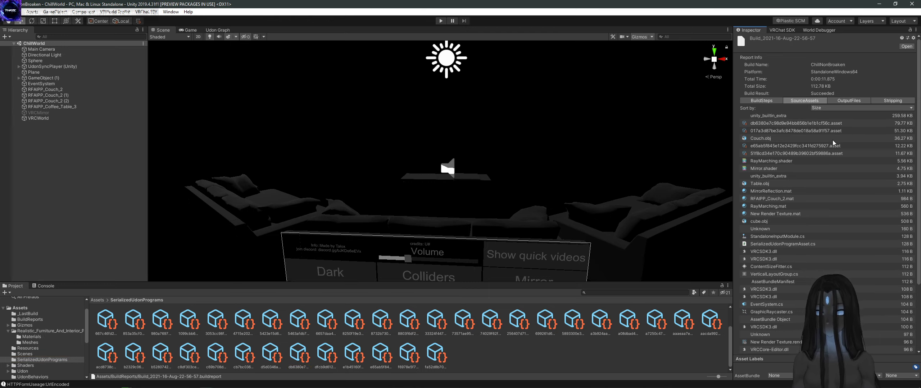
click(832, 154)
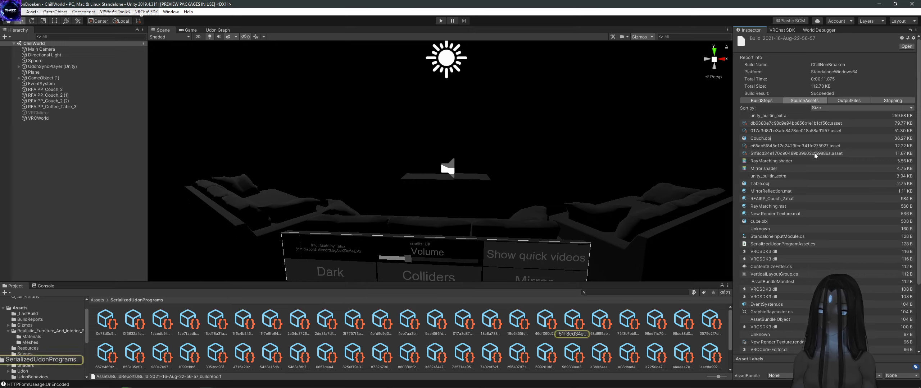
click(588, 318)
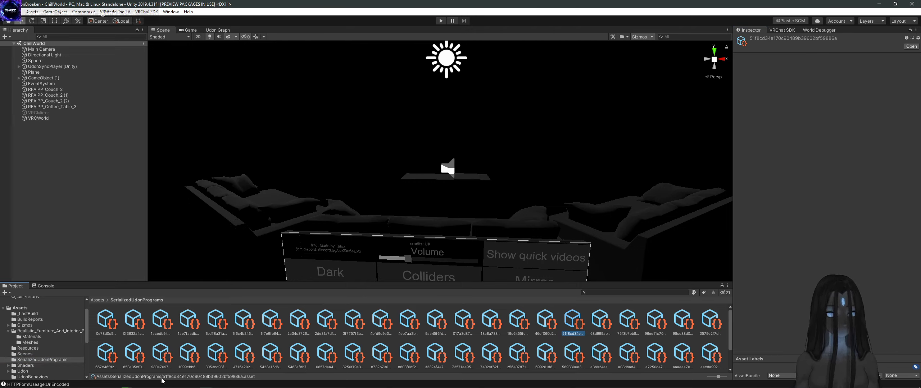
Step: Browse the Udon, Shaders and UdonSharp folders, including UdonSharp's Scripts, for the source of the serialized program
scroll(45, 343, down, 3)
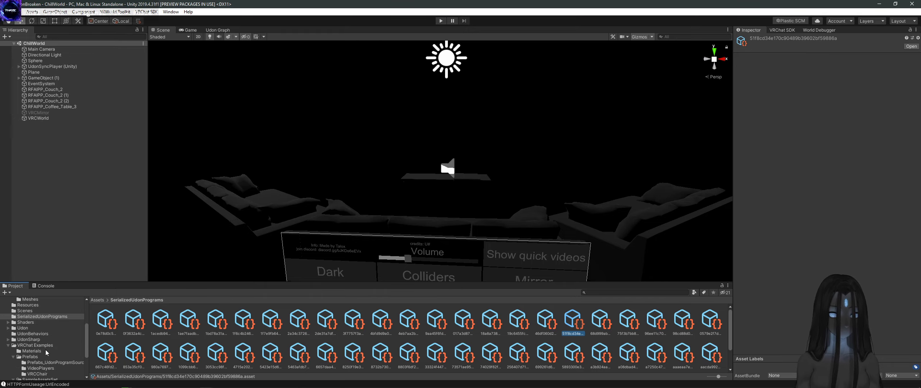
click(42, 328)
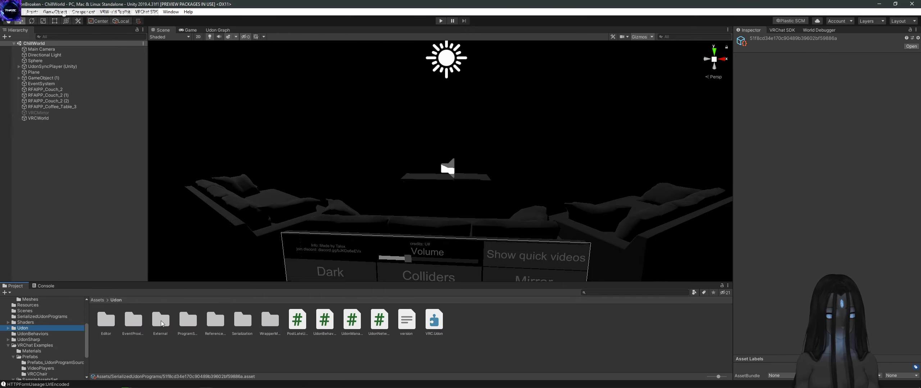
click(51, 323)
click(53, 340)
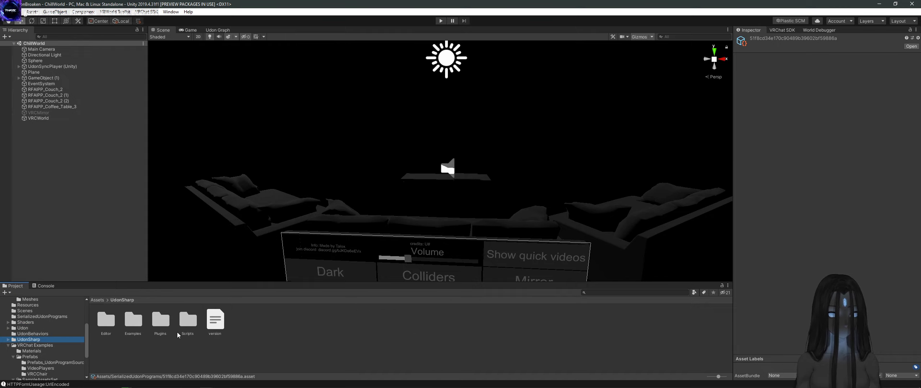
double_click(186, 323)
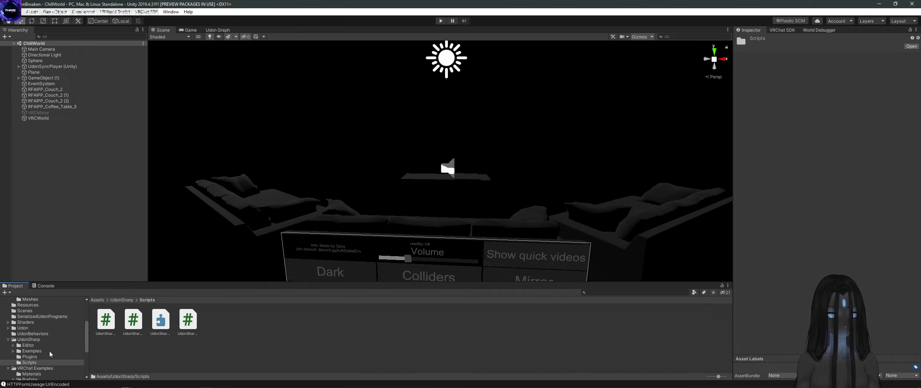
click(42, 329)
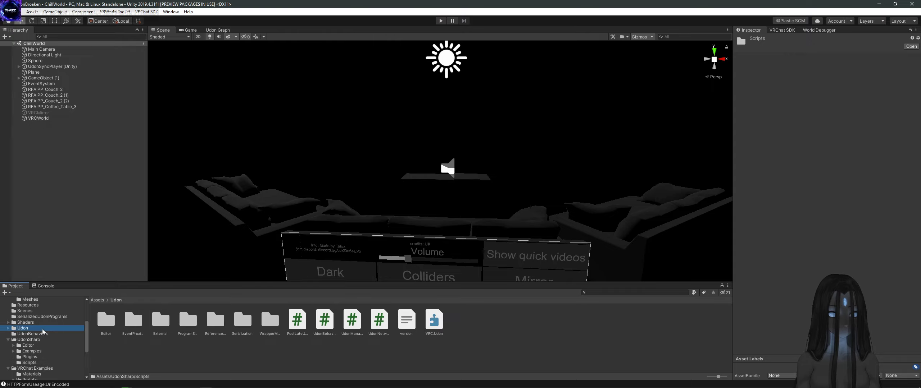
key(Right)
key(Right)
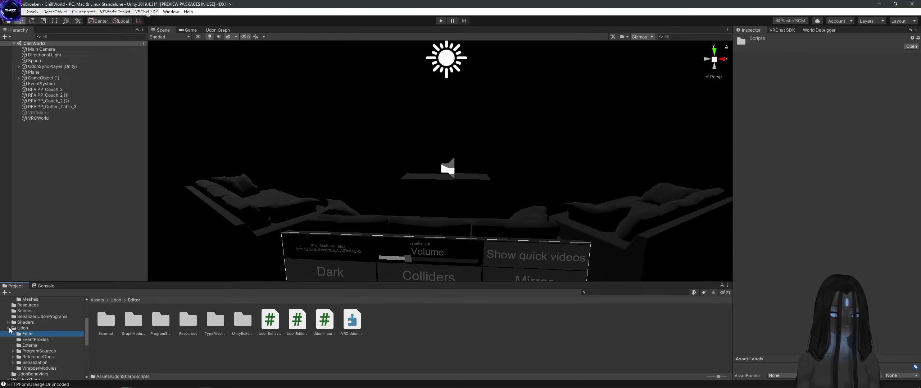
click(9, 328)
Step: Inspect the Udon program assets in the UdonBehaviors folder, ending on the SetVideoURL program asset
click(42, 333)
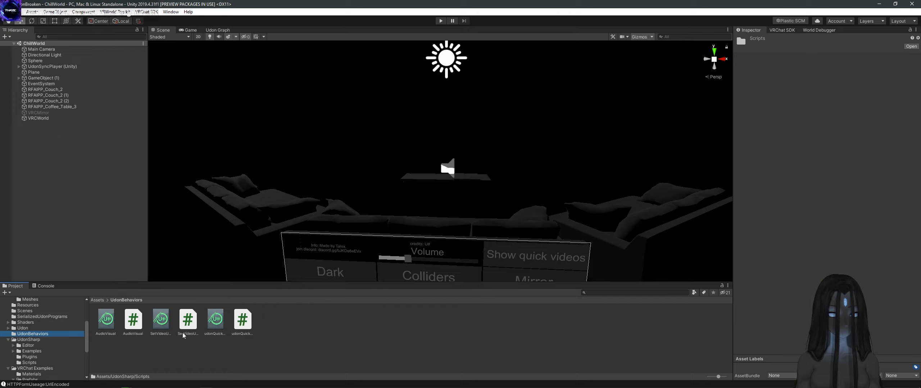
click(215, 320)
click(162, 322)
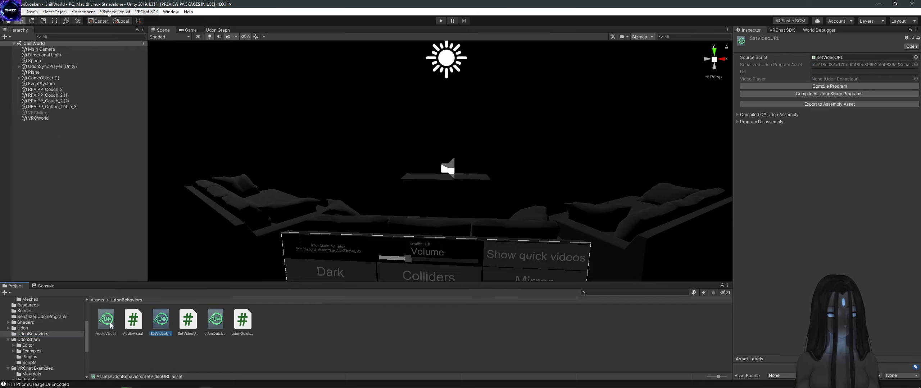
click(108, 322)
click(162, 320)
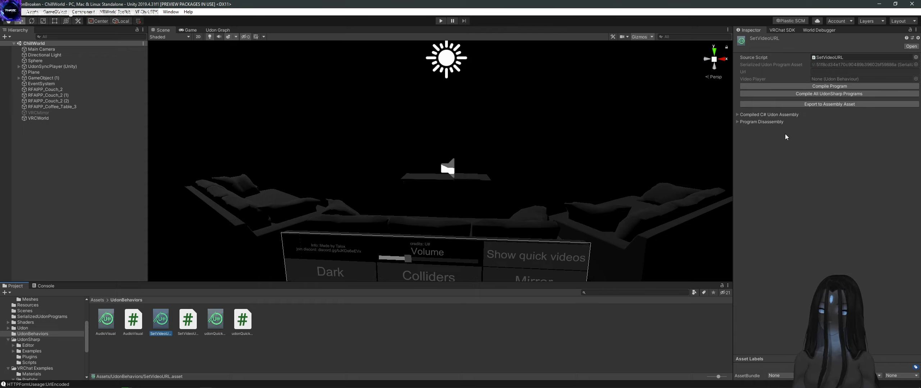
Step: Open the SetVideoURL.cs script in Visual Studio, read its code, and minimize the editor
click(190, 321)
double_click(190, 321)
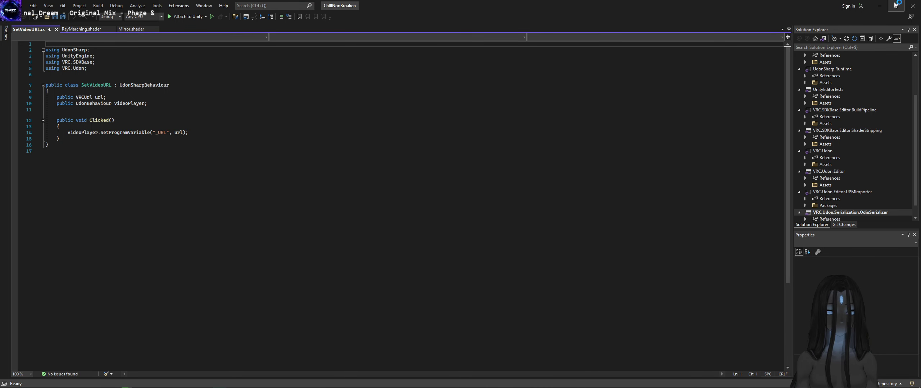
click(879, 6)
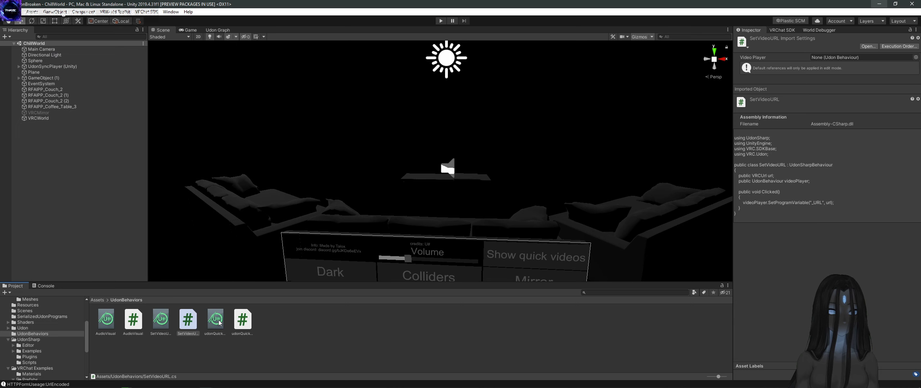
Step: Examine the compiled C# Udon assembly and the program disassembly of the SetVideoURL program asset, then collapse both sections
click(169, 326)
click(739, 115)
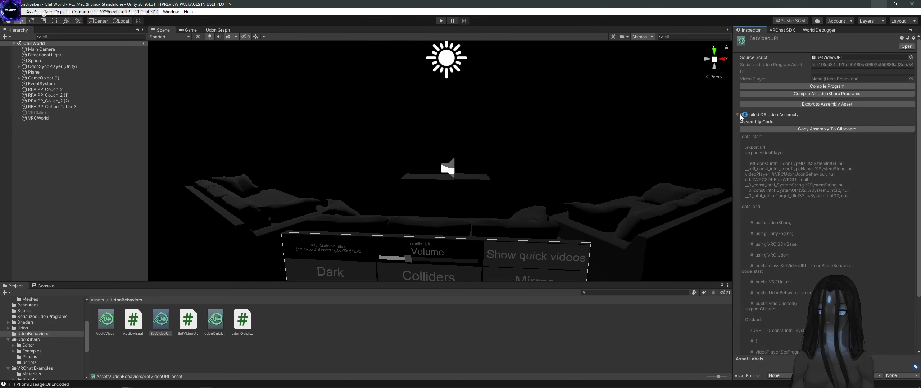
scroll(739, 115, down, 3)
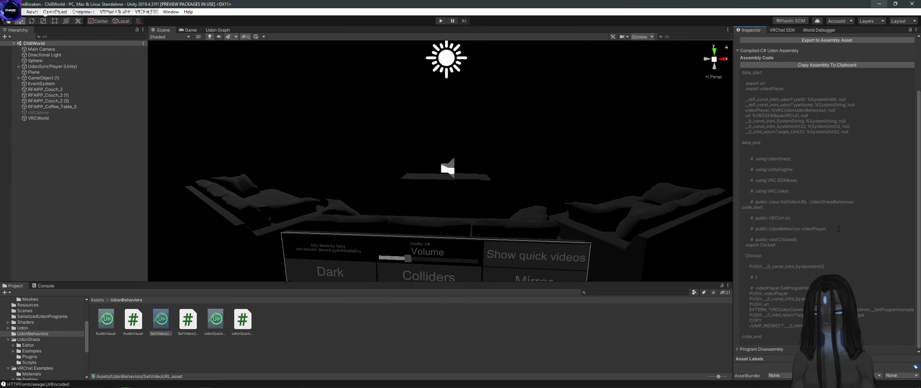
click(747, 349)
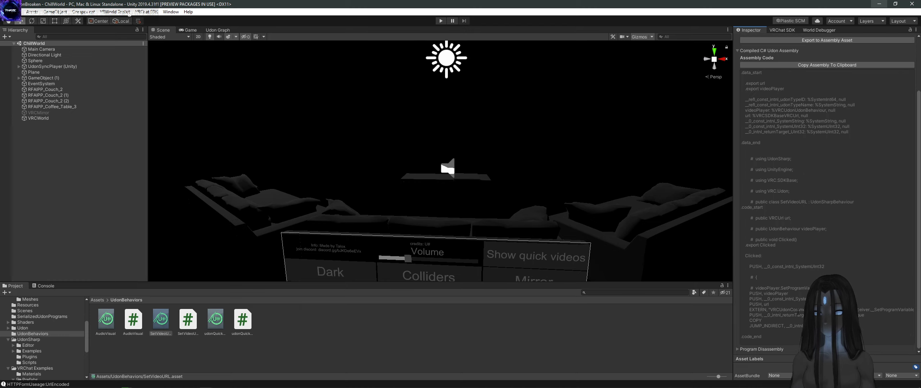
scroll(803, 255, up, 5)
scroll(803, 255, down, 3)
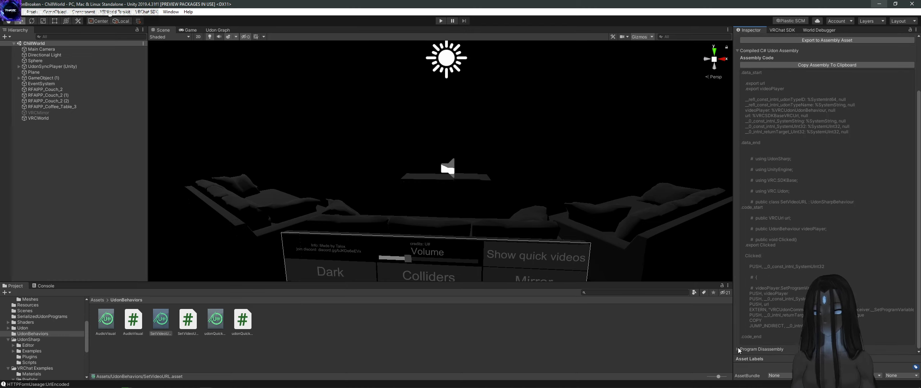
scroll(803, 255, down, 2)
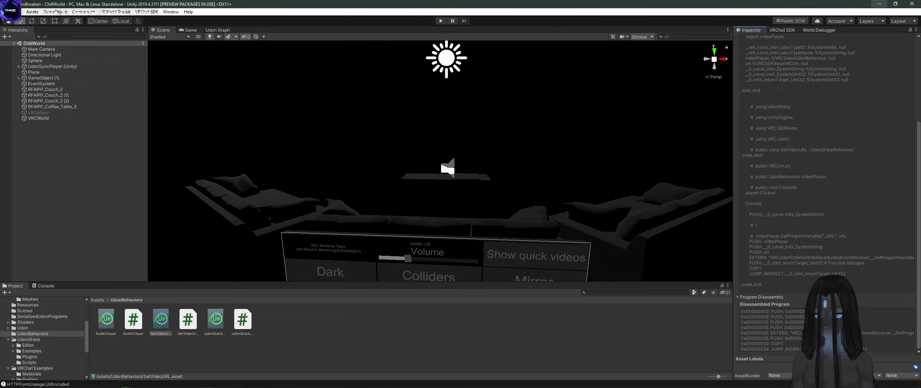
scroll(824, 194, up, 5)
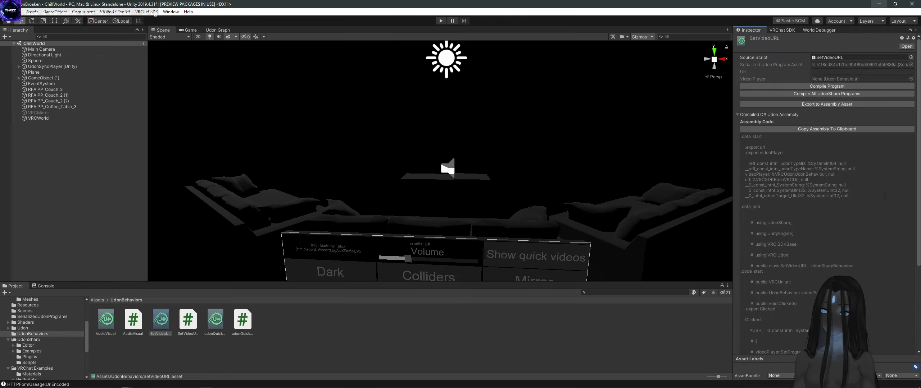
click(737, 114)
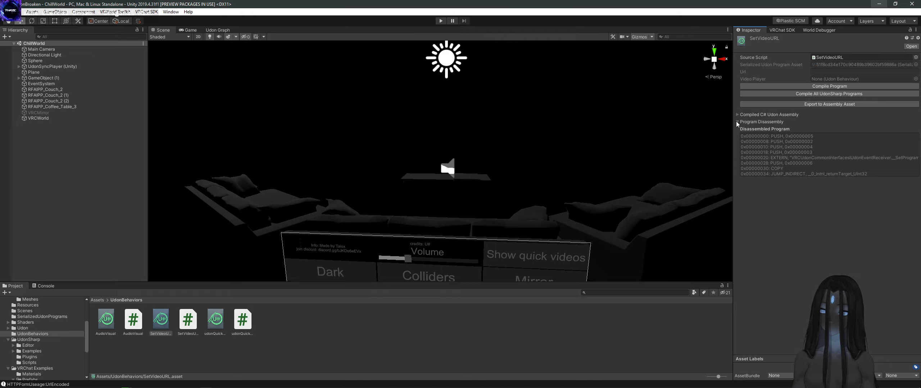
click(737, 122)
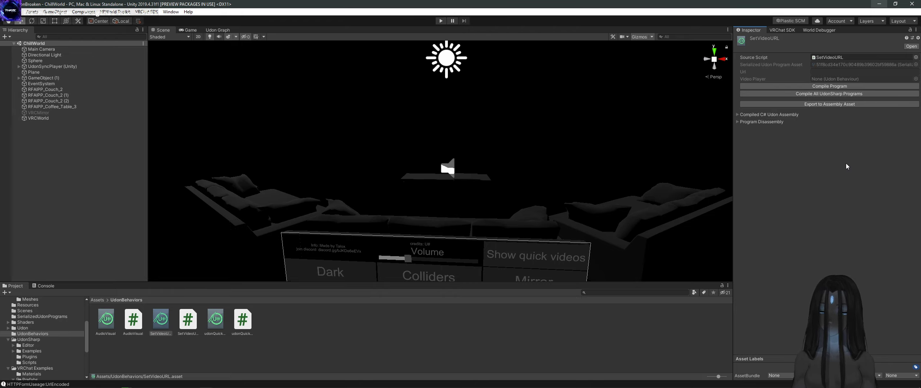
Step: Locate SetVideoURL's serialized Udon program asset in the project and reveal its file in File Explorer
click(820, 66)
click(572, 321)
right_click(574, 320)
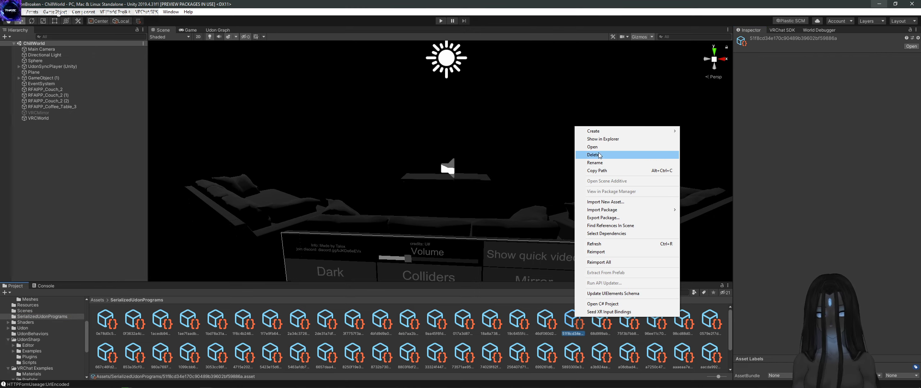
click(607, 139)
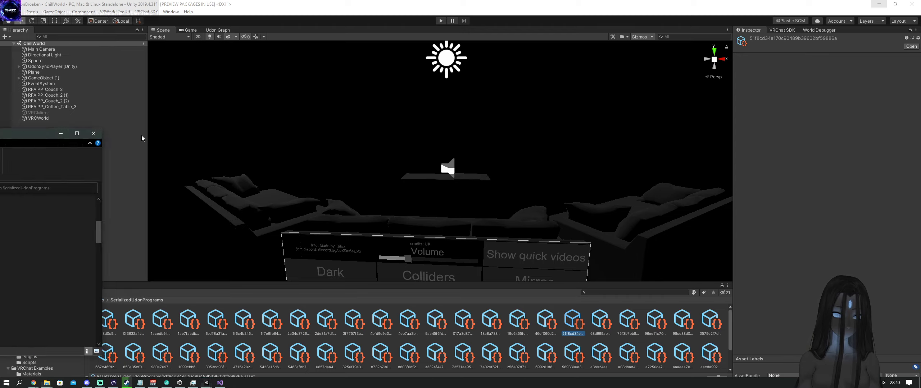
Step: Open SetVideoURL's serialized .asset file in Notepad, making Notepad the default app for .asset files
double_click(400, 295)
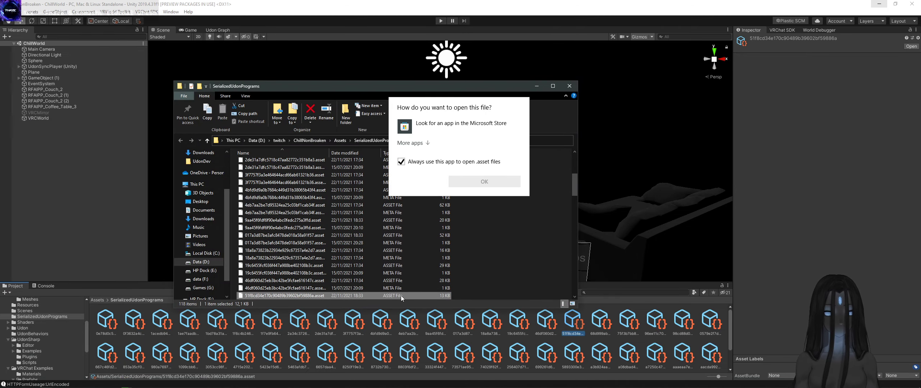
click(409, 142)
click(440, 200)
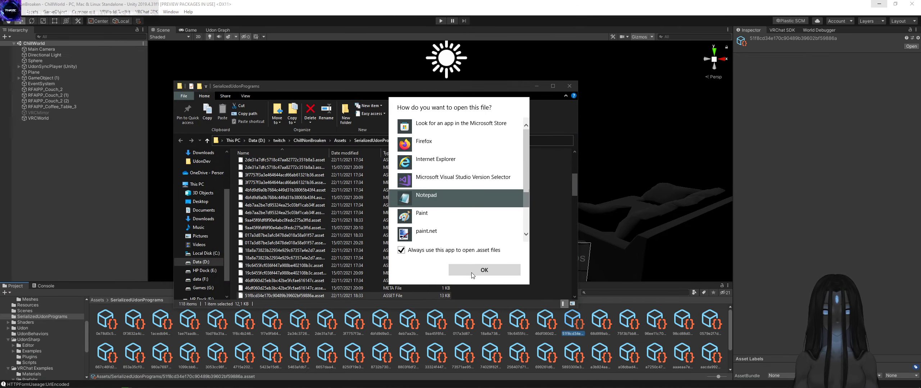
click(472, 275)
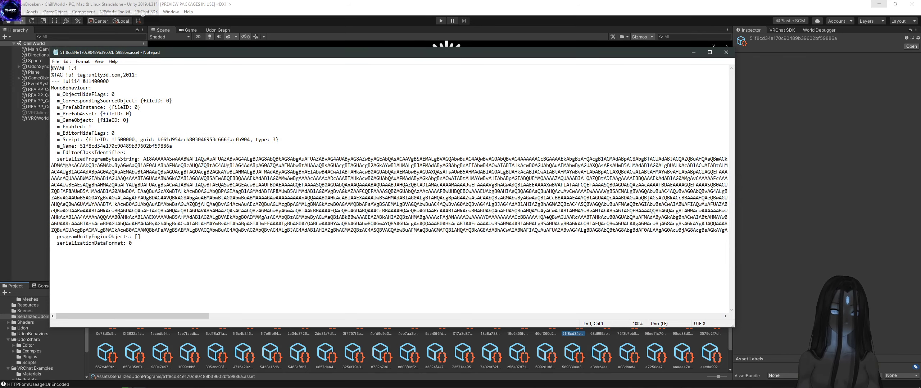
Step: Examine the header fields and the serializedProgramBytesString data of the asset file, then close Notepad and File Explorer
drag(144, 159, 776, 232)
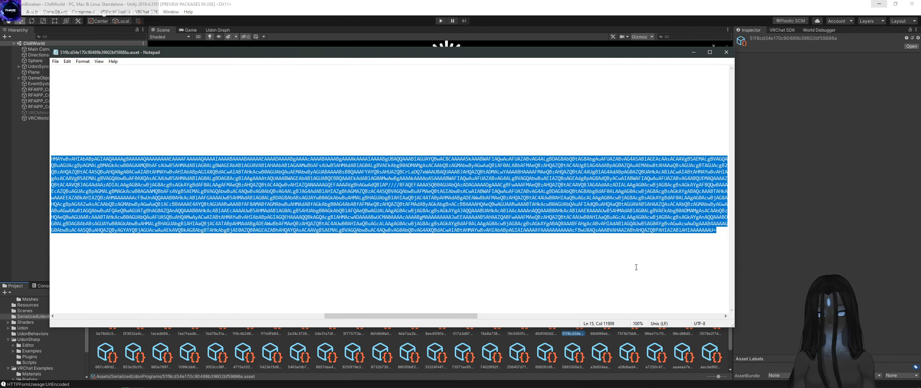
scroll(410, 296, left, 5)
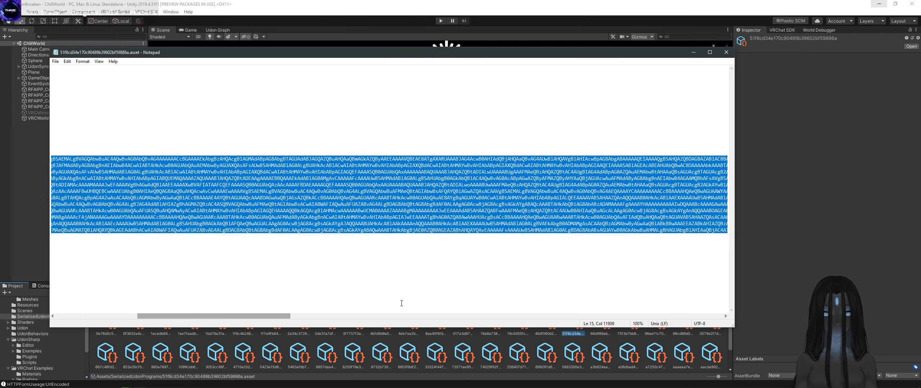
scroll(410, 296, left, 5)
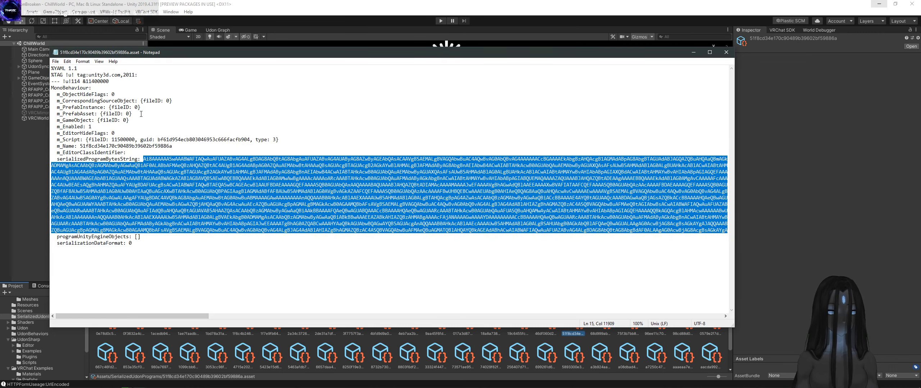
drag(51, 68, 143, 159)
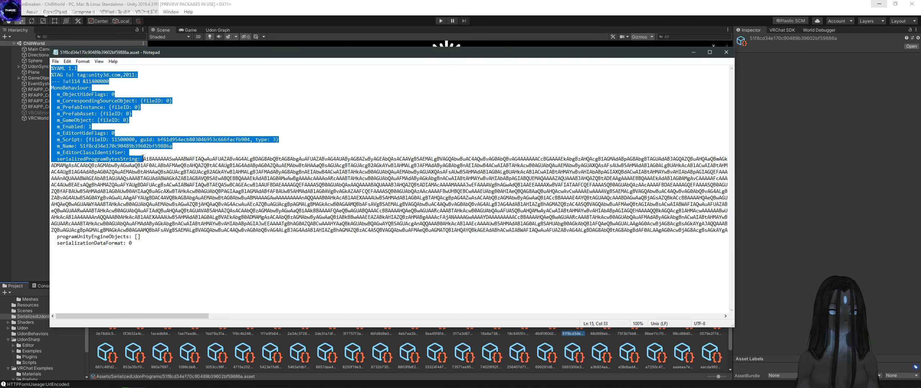
click(143, 158)
double_click(83, 159)
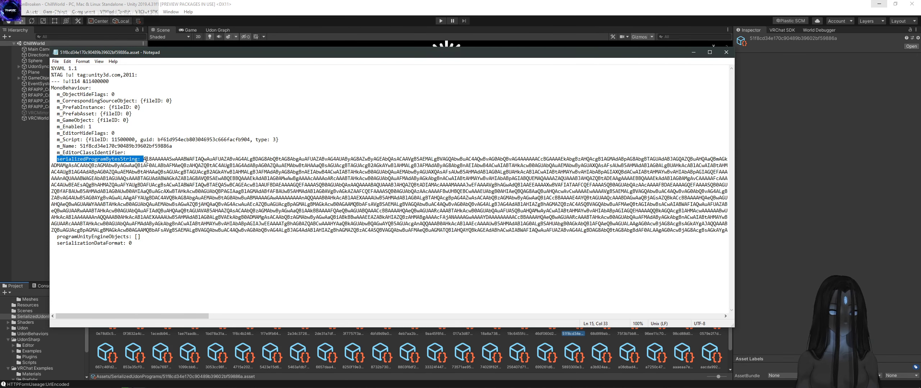
drag(57, 159, 514, 236)
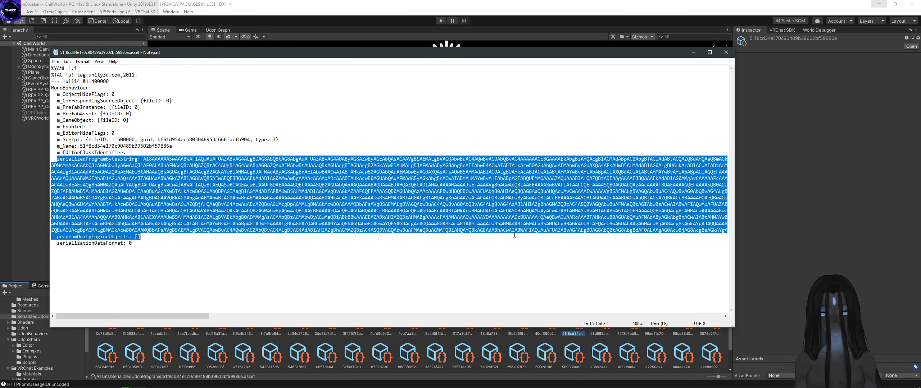
click(380, 261)
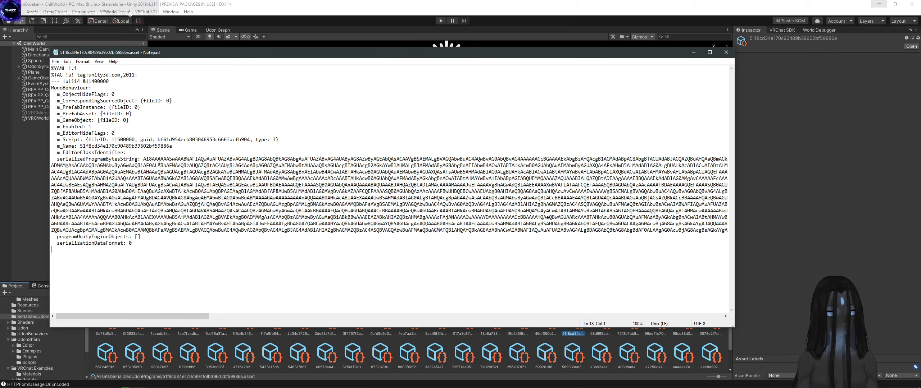
drag(144, 158, 741, 230)
drag(505, 317, 179, 313)
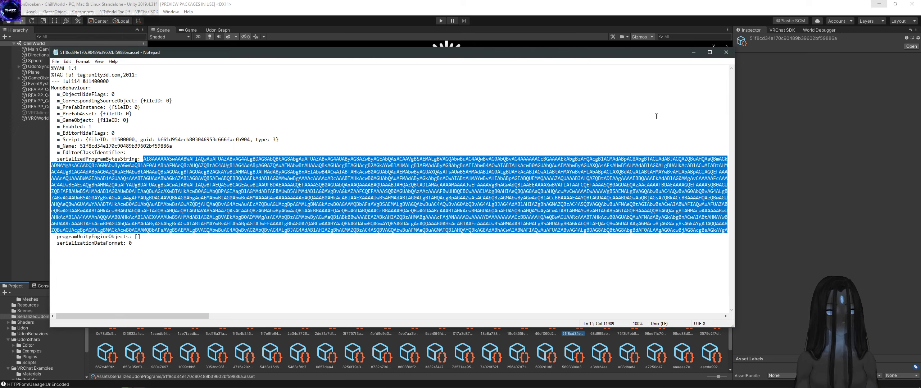
click(726, 52)
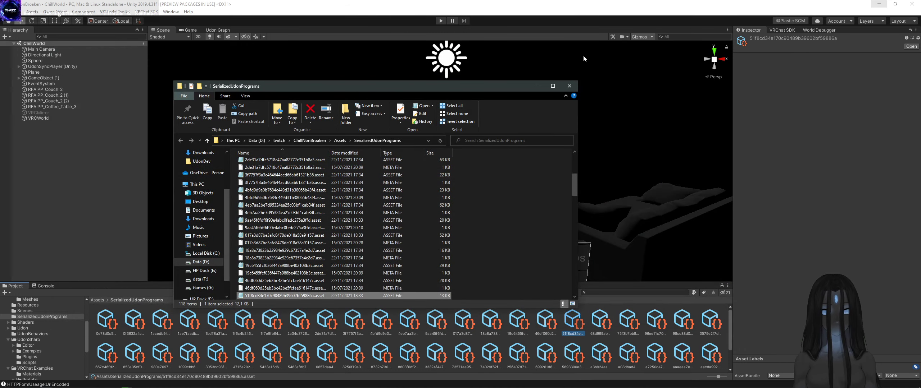
click(570, 88)
Step: Check the uploaded world's details in the VRChat SDK builder
click(781, 30)
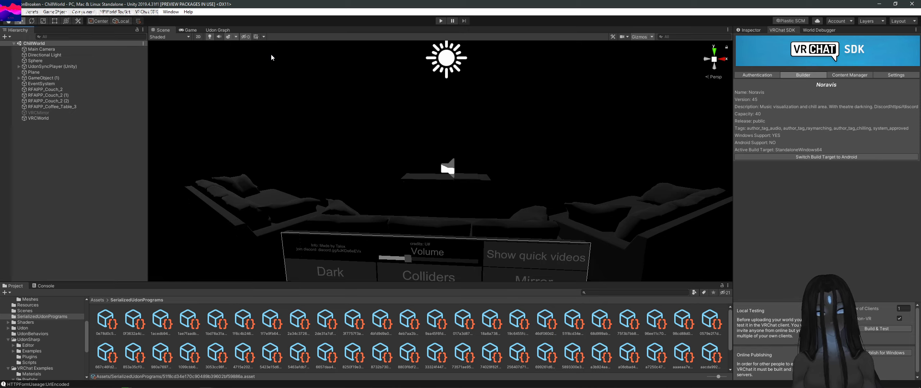
click(137, 12)
click(114, 12)
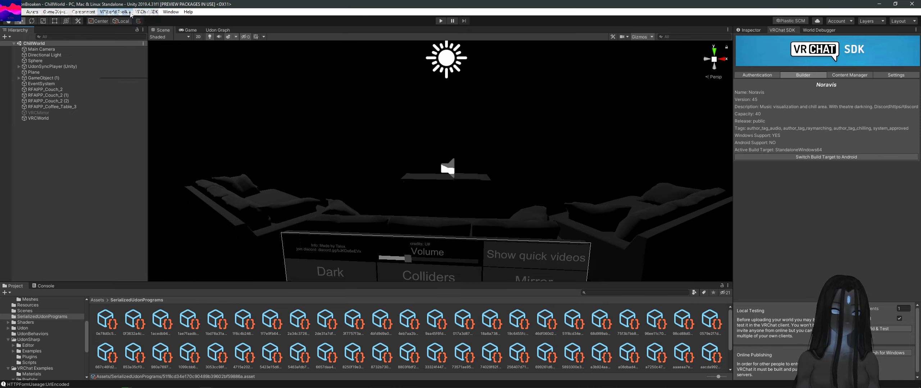
Step: Inspect the source assets of the Build_2021-16-Aug-22-56-57 report in the BuildReports folder
click(45, 324)
scroll(46, 324, up, 5)
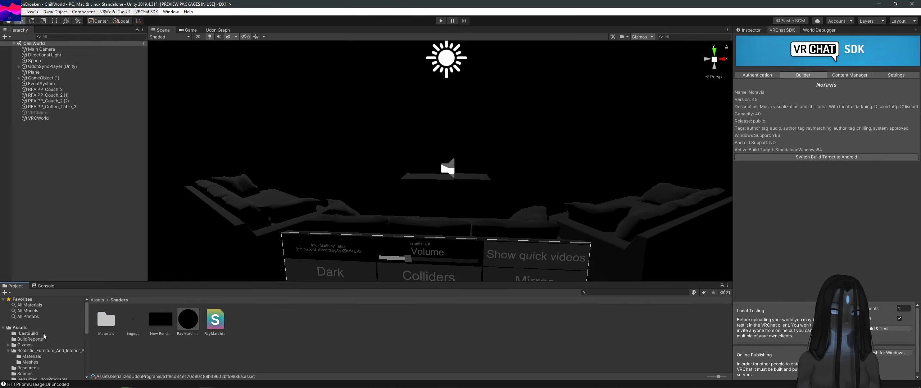
click(30, 340)
click(216, 321)
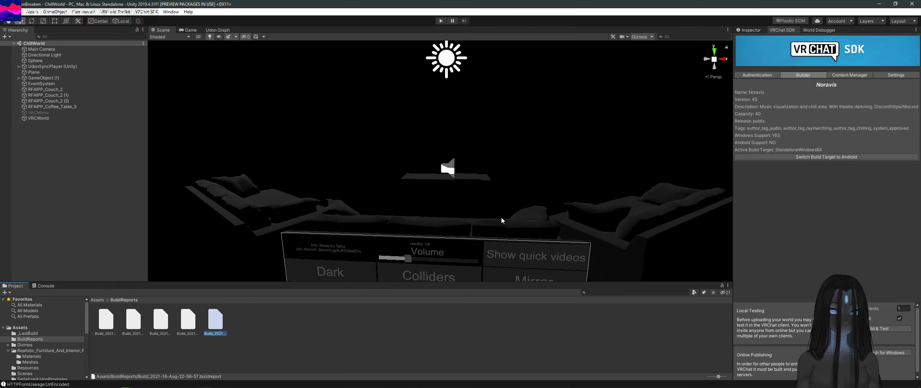
click(755, 32)
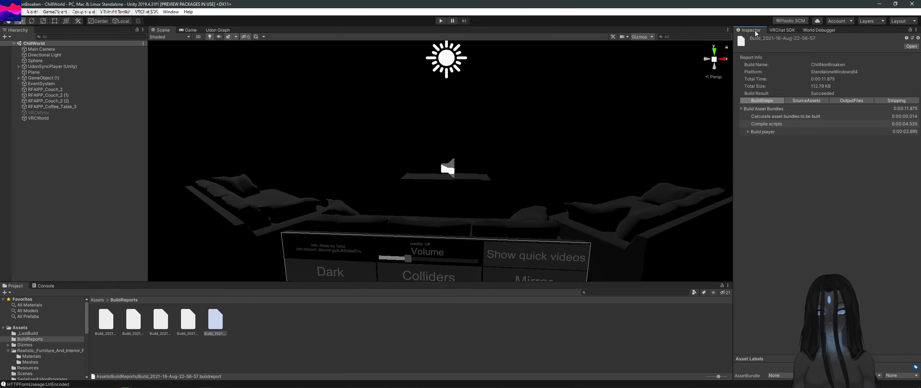
click(813, 100)
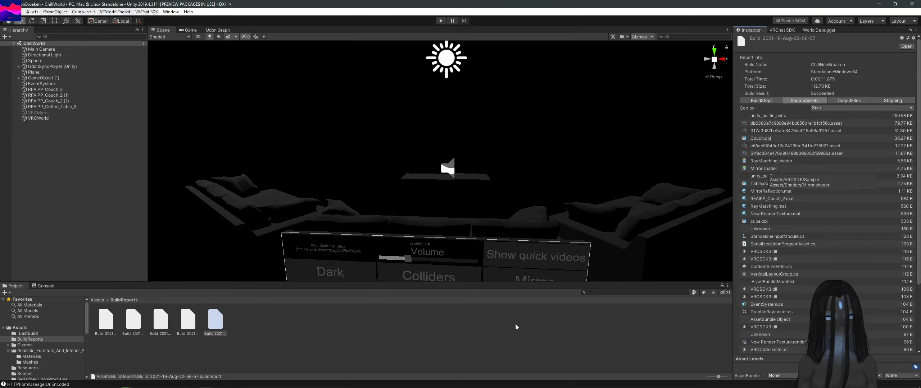
Step: Collapse the realistic furniture and VRChat Examples folders in the project's folder tree
click(8, 351)
scroll(53, 353, down, 4)
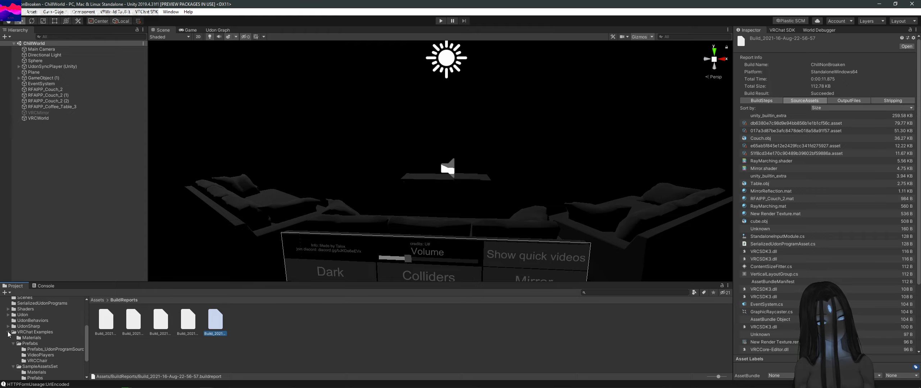
click(8, 333)
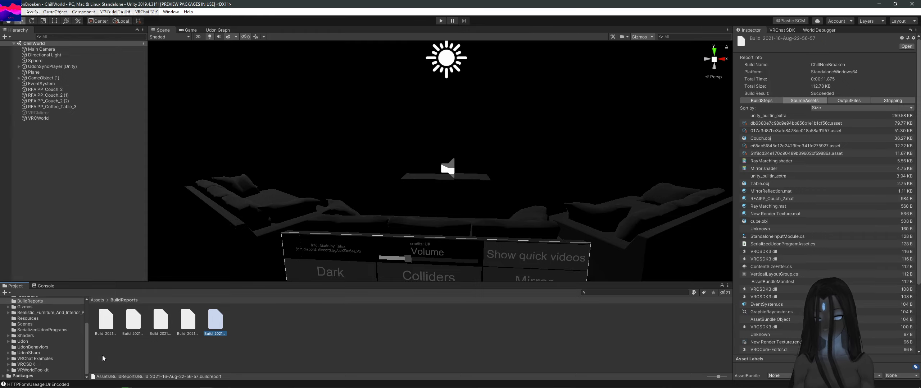